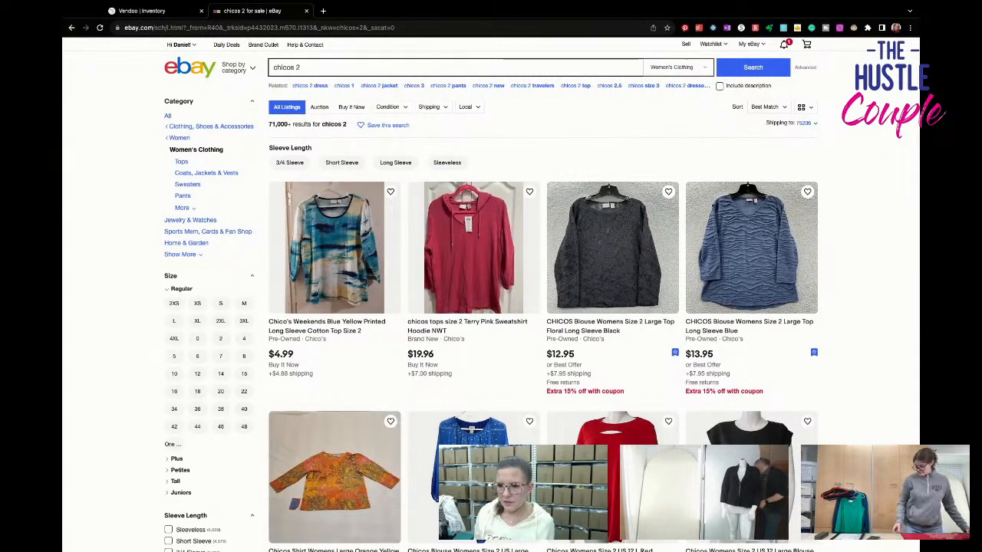
# - Widen the "chicos 2" search from Women's Clothing to all categories and skim the range of listings returned
pyautogui.click(167, 116)
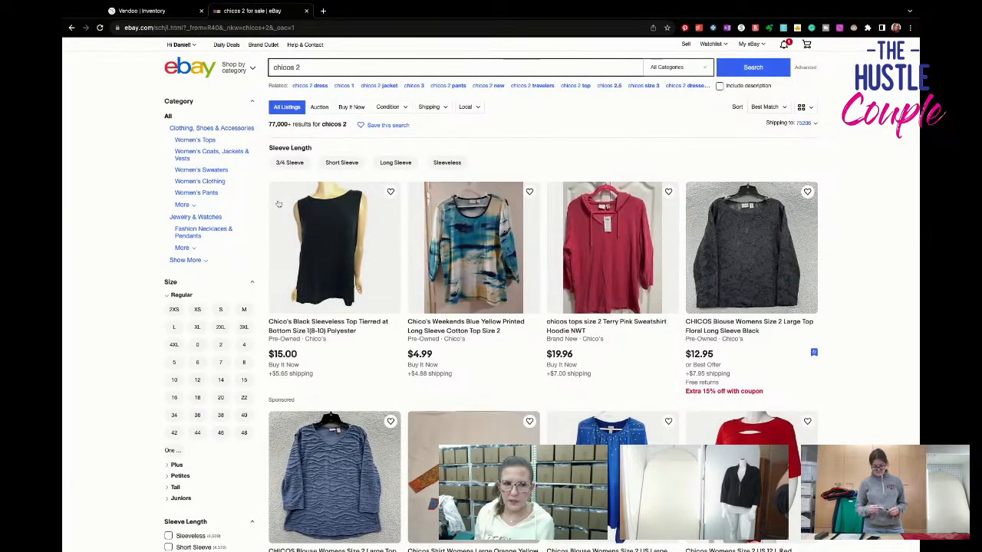
pyautogui.scroll(-2, 798, 244)
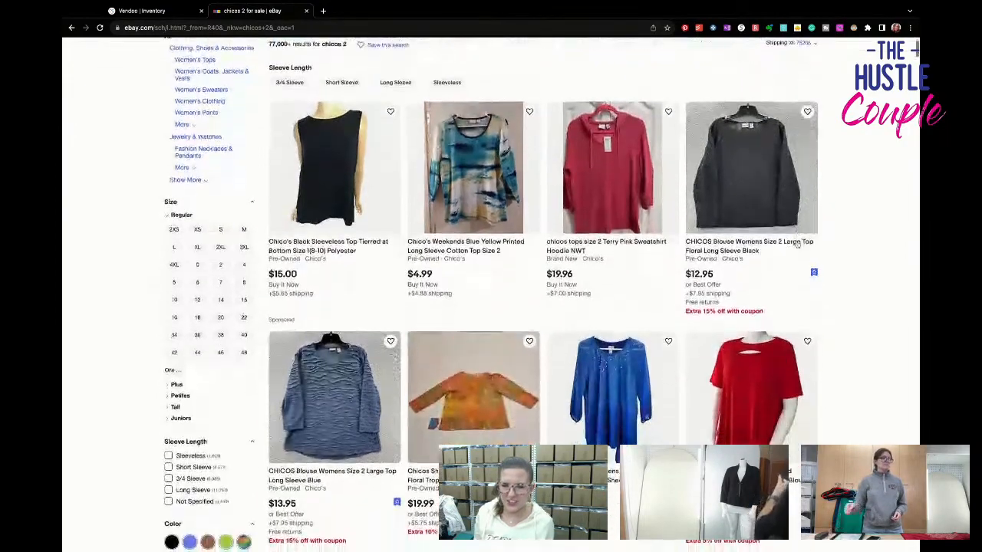
pyautogui.scroll(-7, 798, 244)
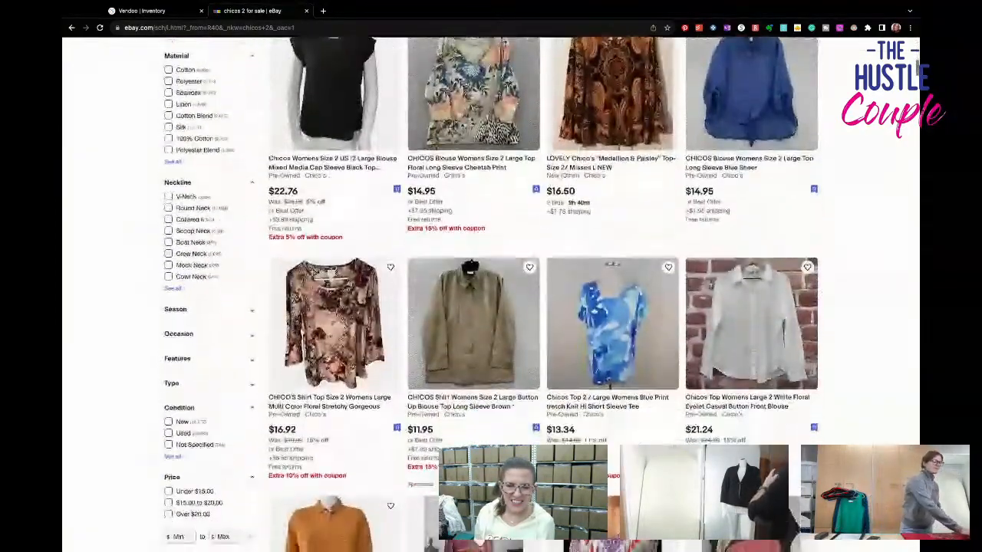
pyautogui.scroll(-8, 491, 307)
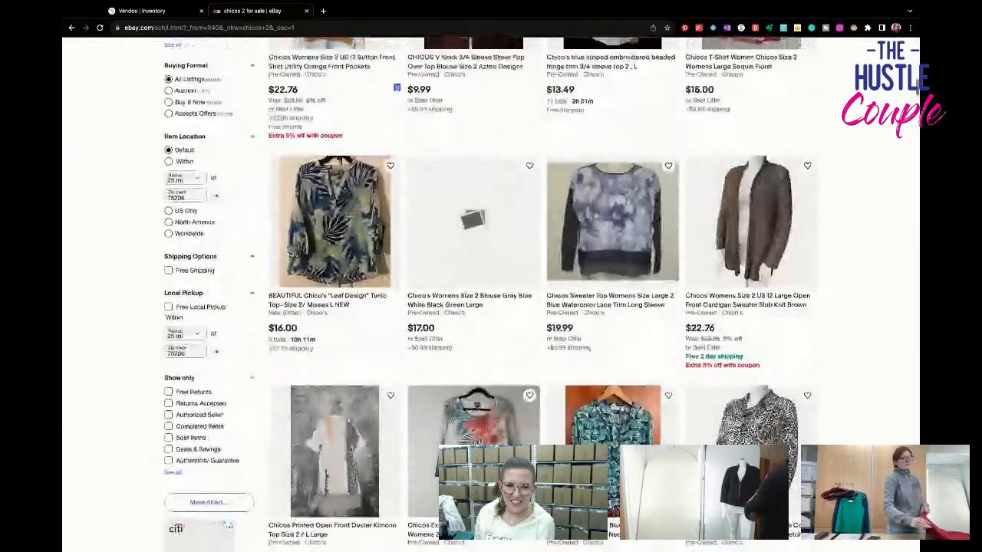
pyautogui.scroll(-7, 491, 306)
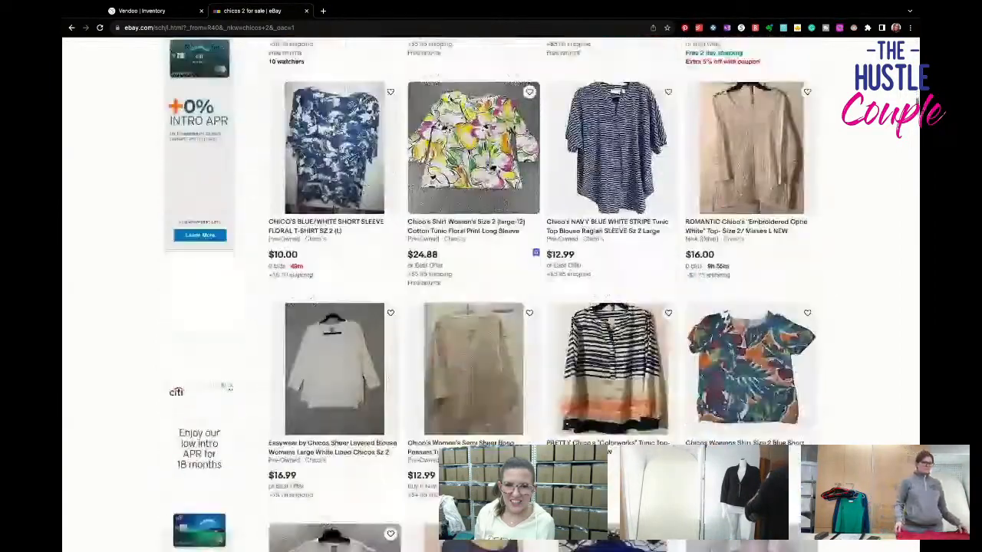
pyautogui.scroll(-5, 491, 307)
pyautogui.scroll(-7, 491, 307)
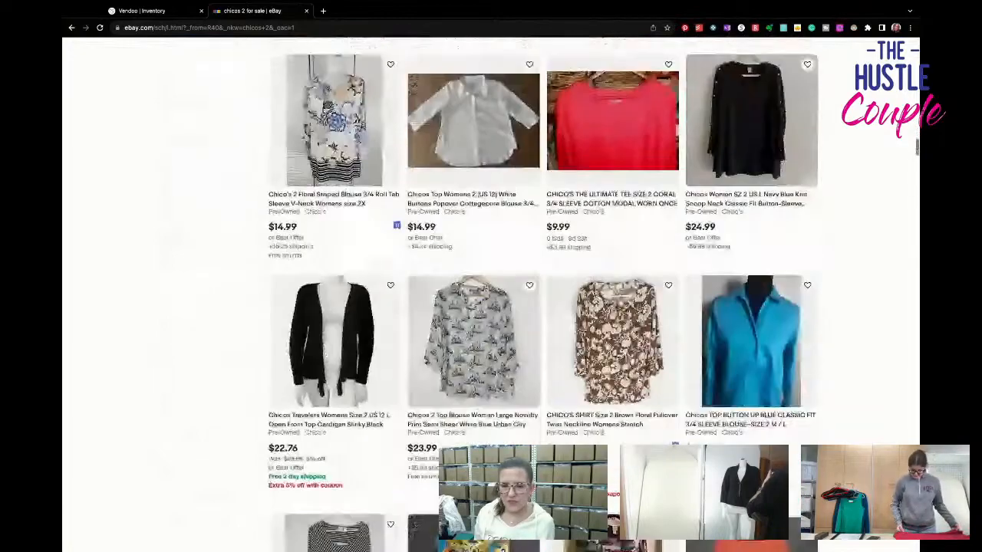
pyautogui.scroll(4, 491, 307)
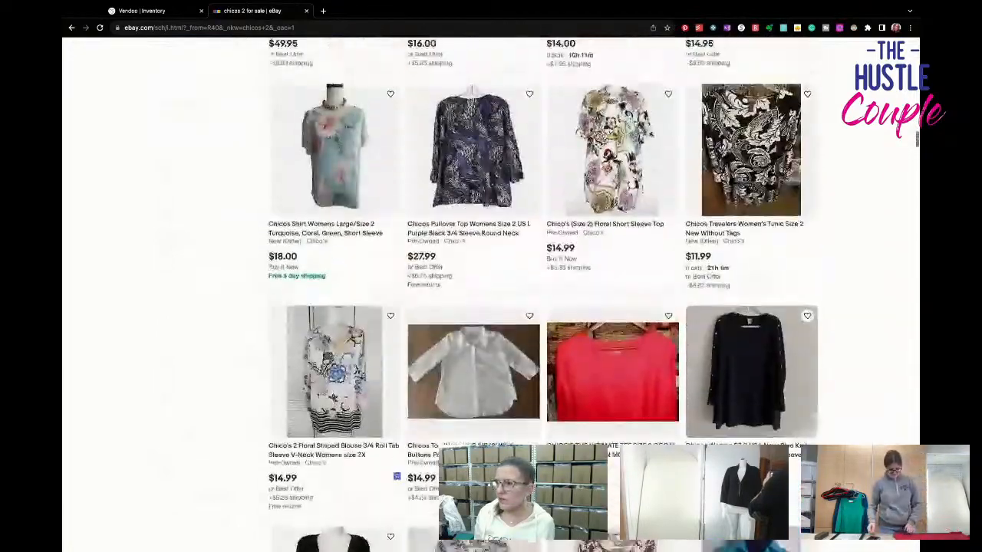
pyautogui.scroll(4, 491, 307)
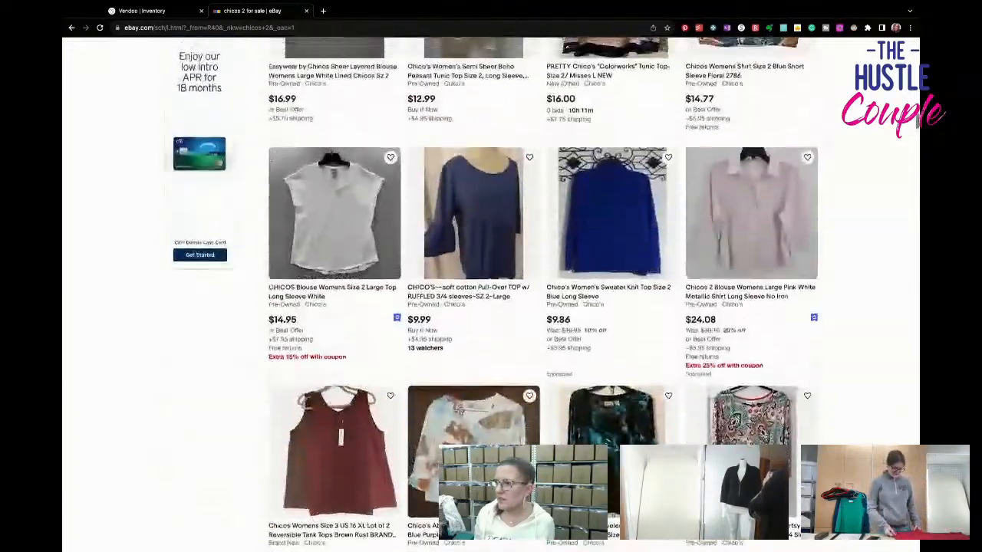
pyautogui.scroll(12, 491, 307)
pyautogui.scroll(12, 491, 307)
pyautogui.scroll(10, 491, 307)
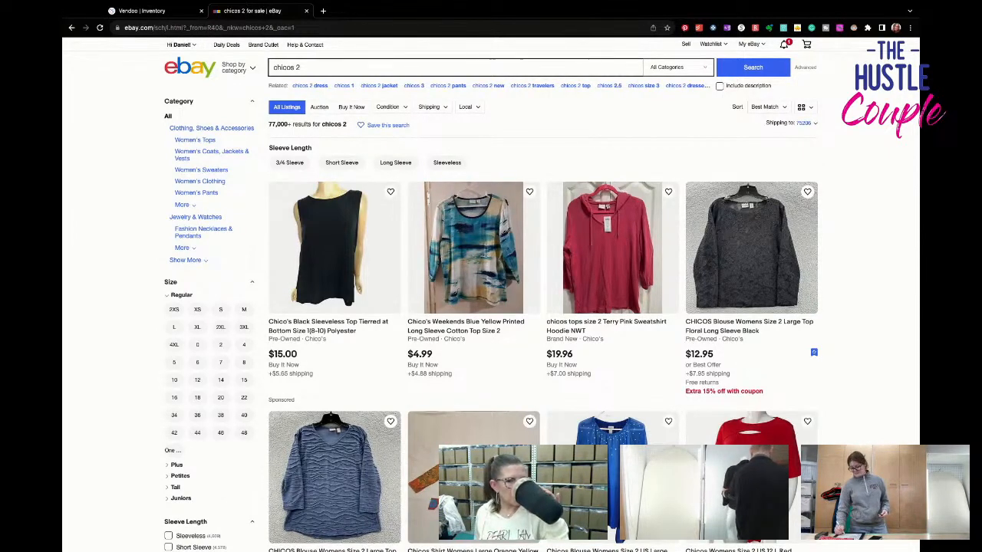
# - Examine the titles, prices and shipping costs in the first few rows of Chico's size 2 listings
pyautogui.scroll(-1, 491, 295)
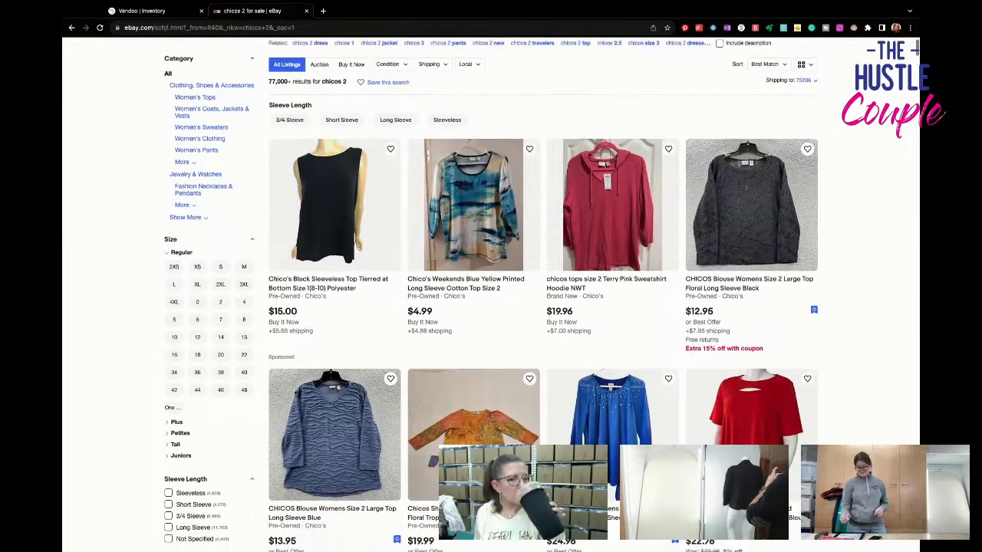
pyautogui.scroll(-1, 491, 296)
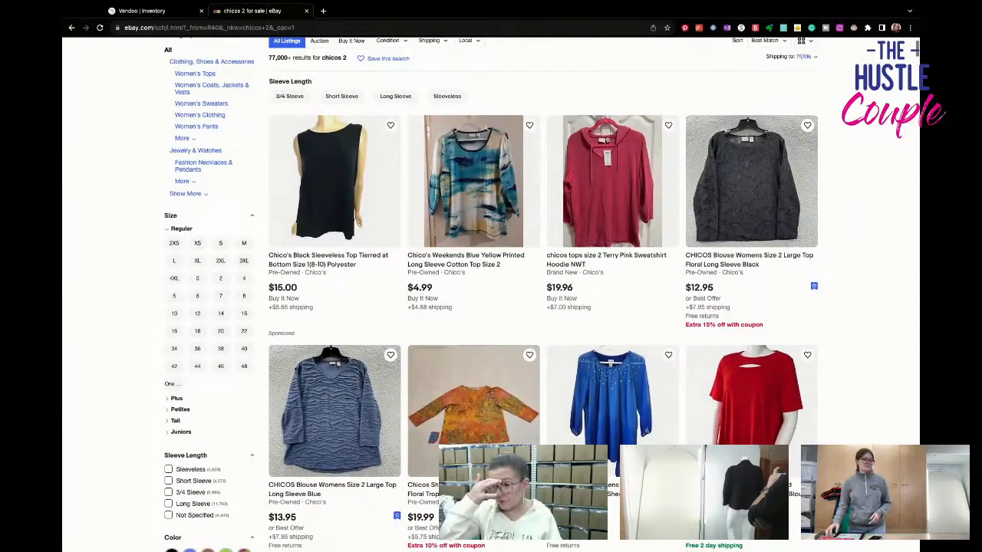
pyautogui.scroll(-1, 491, 295)
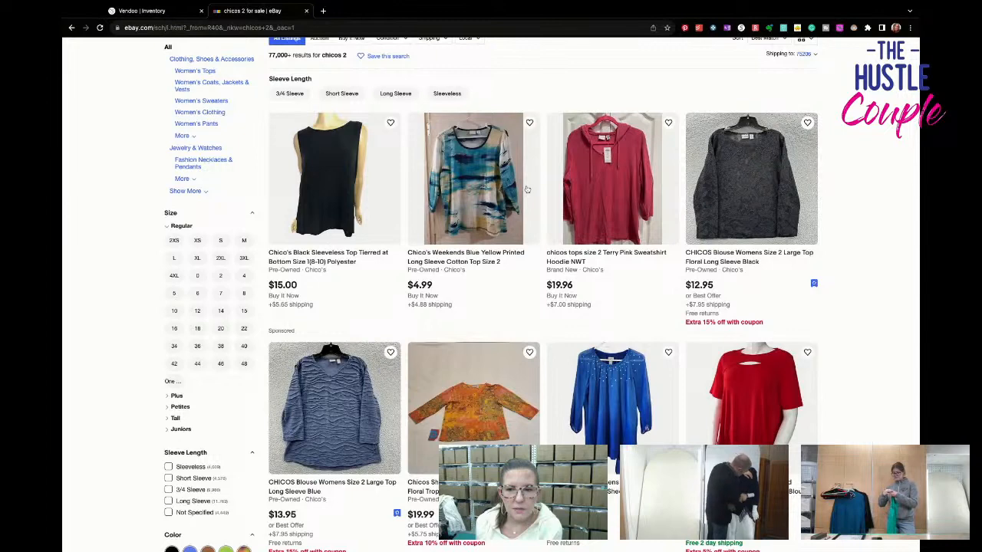
pyautogui.scroll(-1, 527, 188)
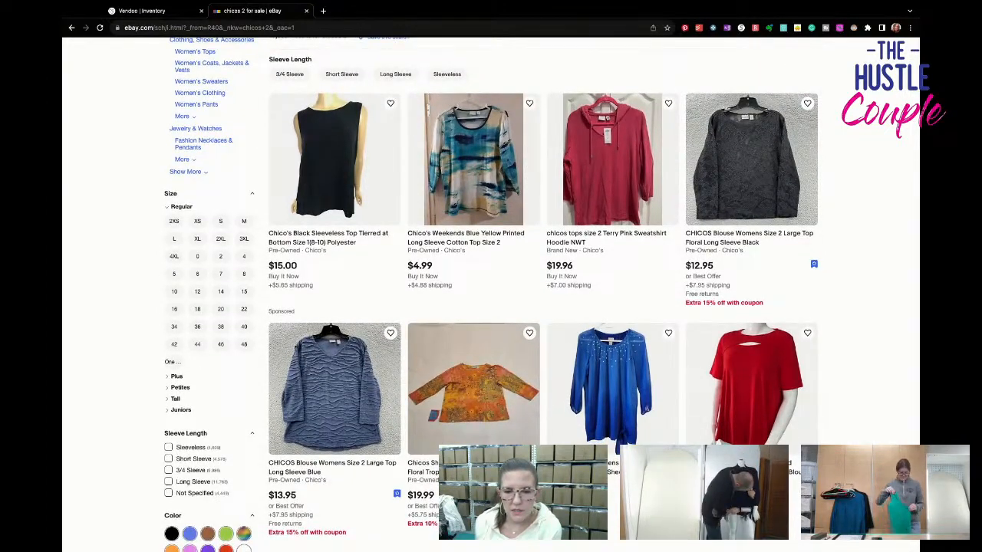
pyautogui.scroll(-2, 527, 189)
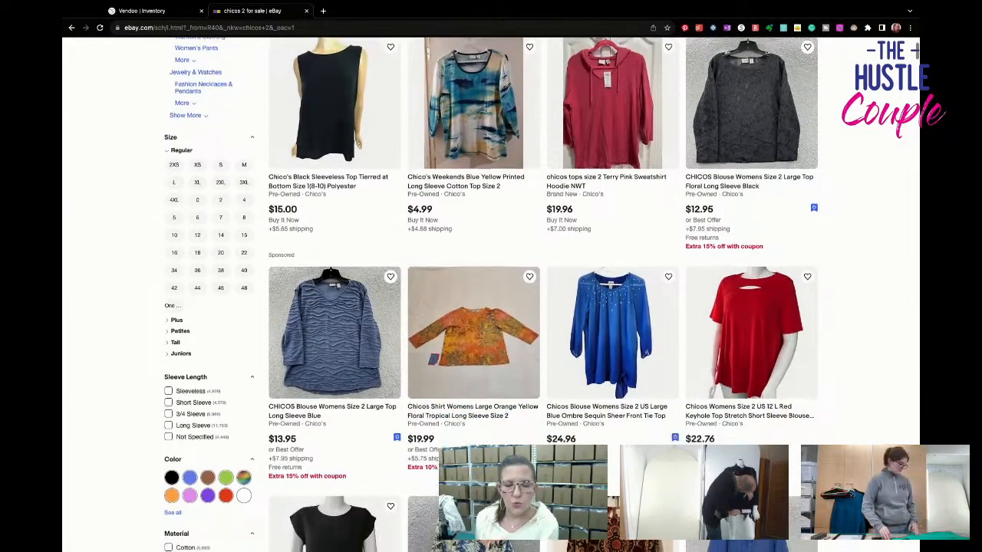
pyautogui.scroll(-2, 567, 294)
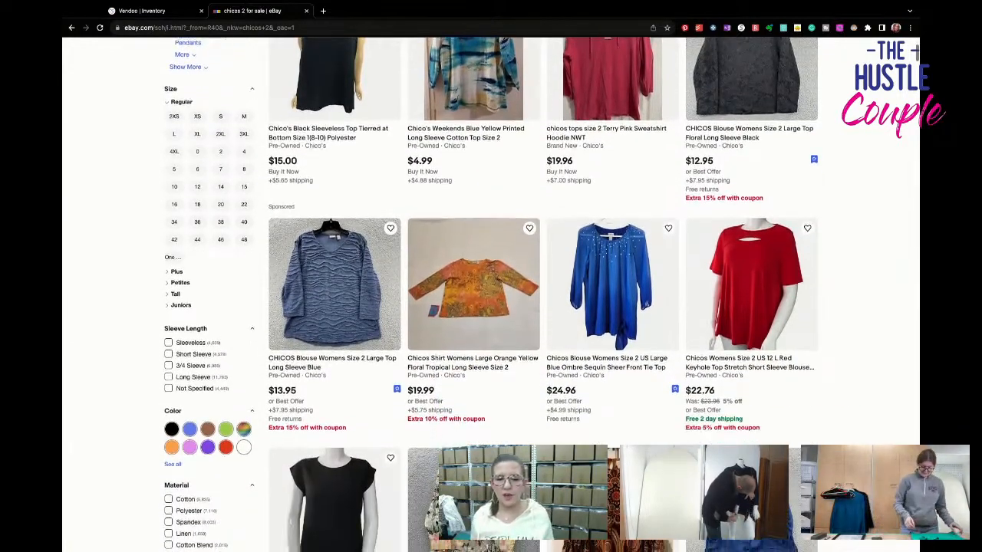
pyautogui.scroll(-5, 536, 295)
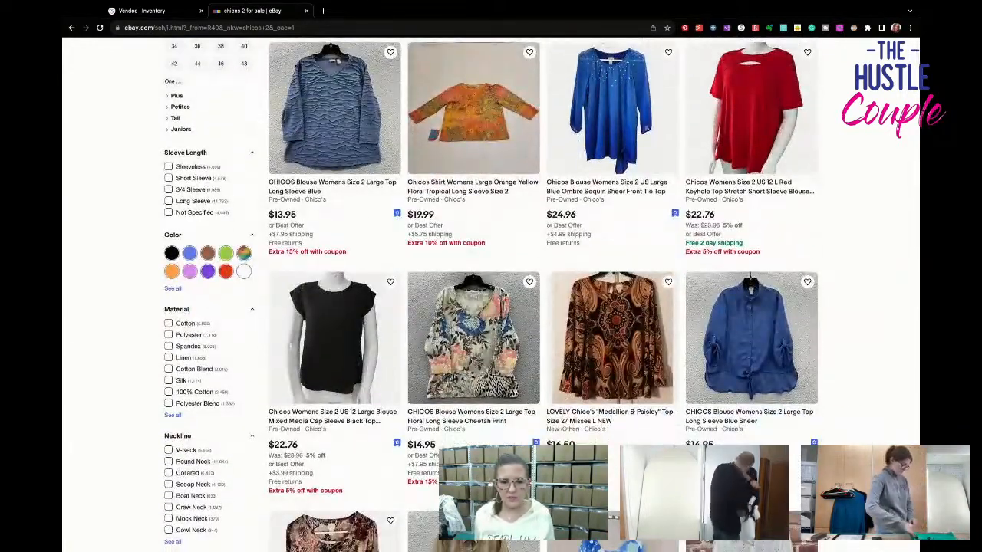
pyautogui.scroll(-1, 491, 293)
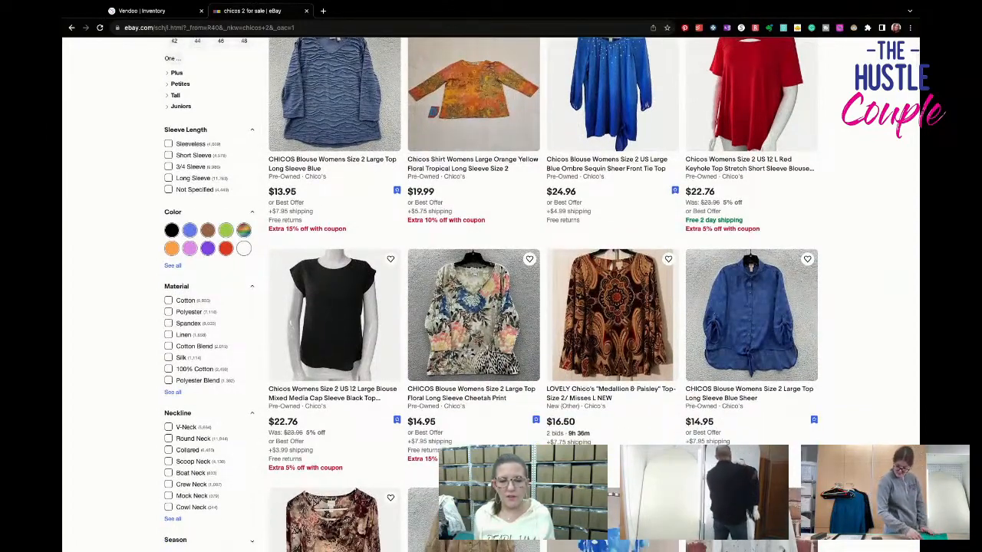
pyautogui.scroll(-3, 491, 295)
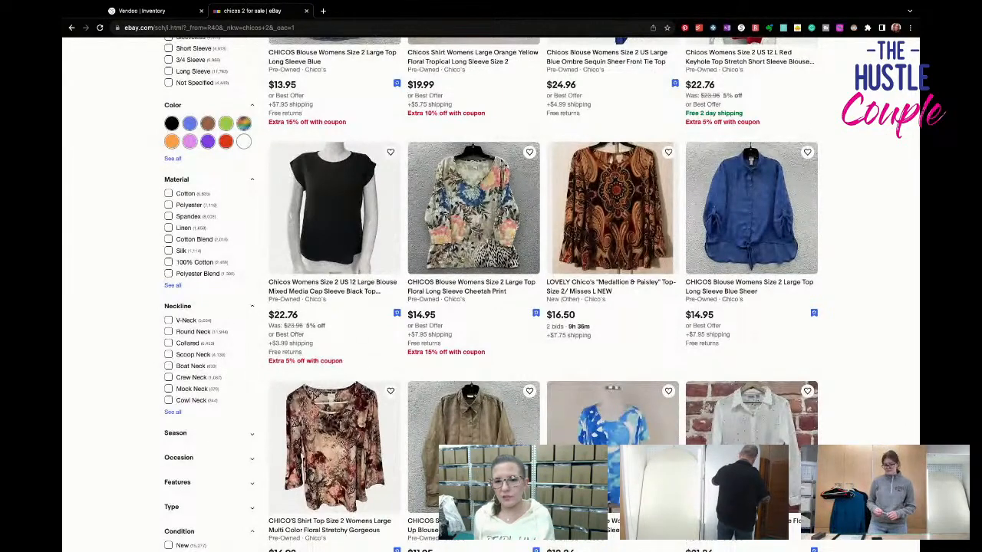
pyautogui.scroll(-3, 540, 294)
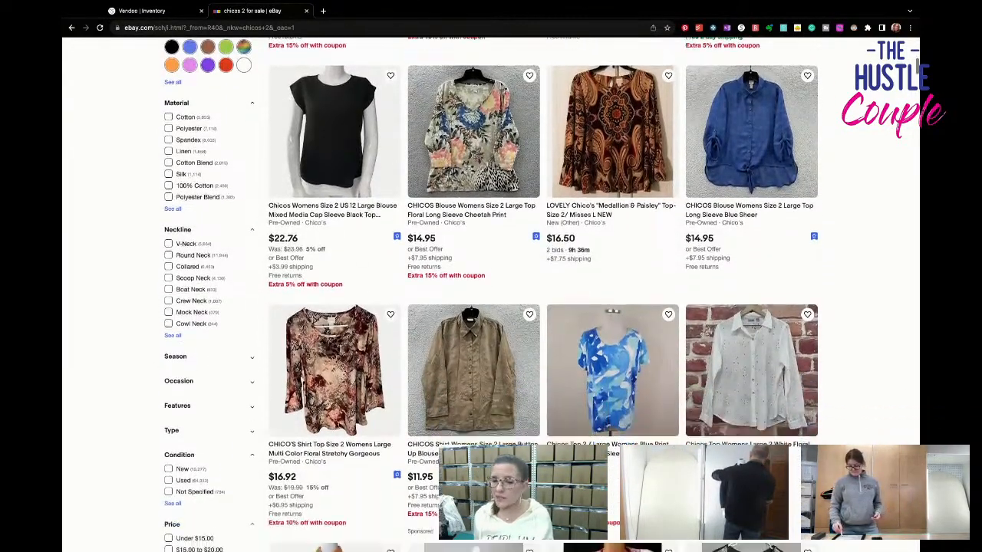
pyautogui.scroll(-1, 540, 295)
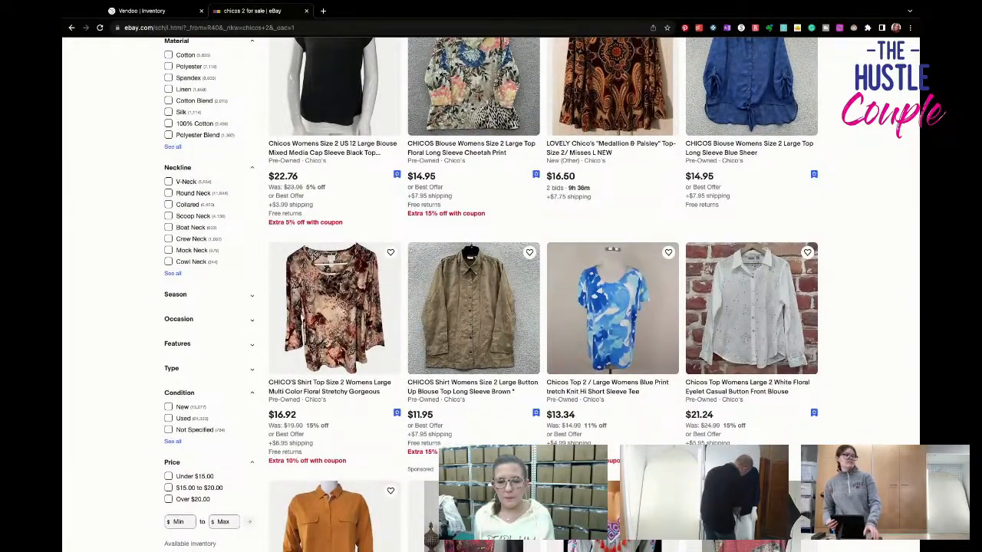
pyautogui.scroll(-3, 540, 295)
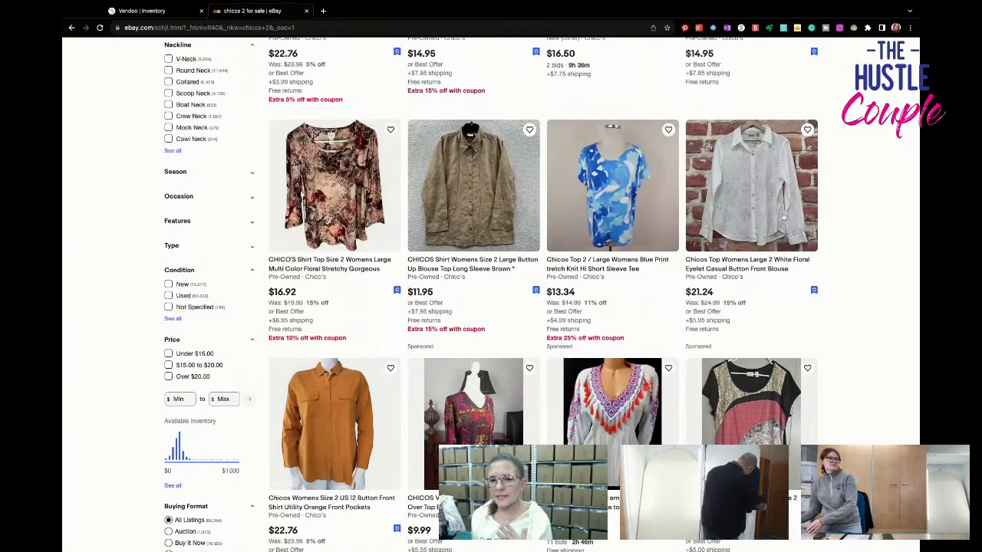
pyautogui.scroll(5, 774, 217)
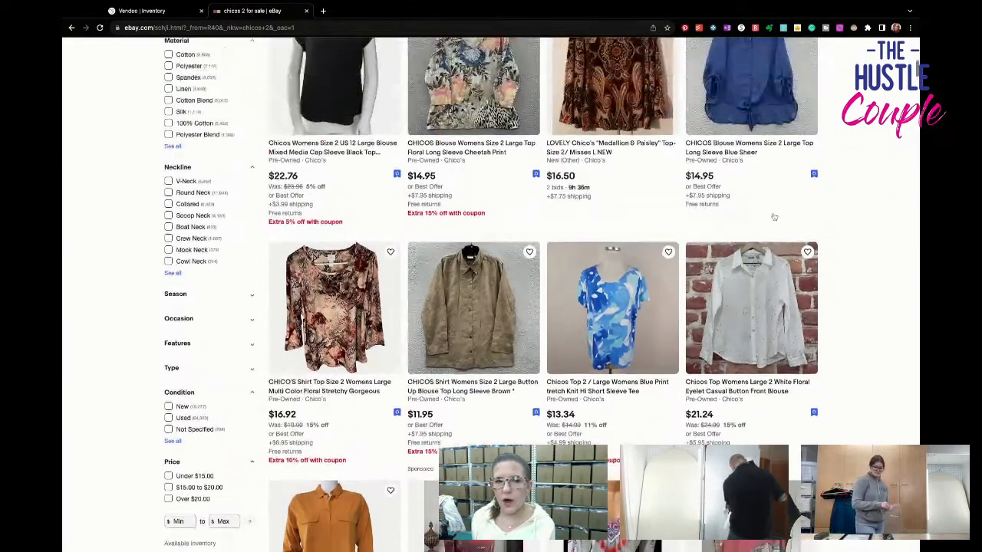
pyautogui.scroll(1, 774, 217)
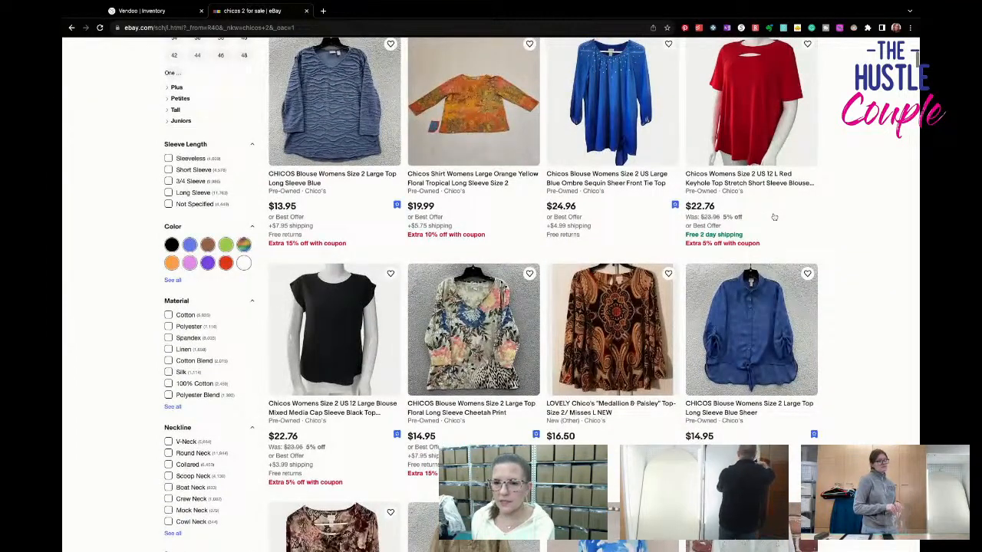
pyautogui.scroll(5, 773, 218)
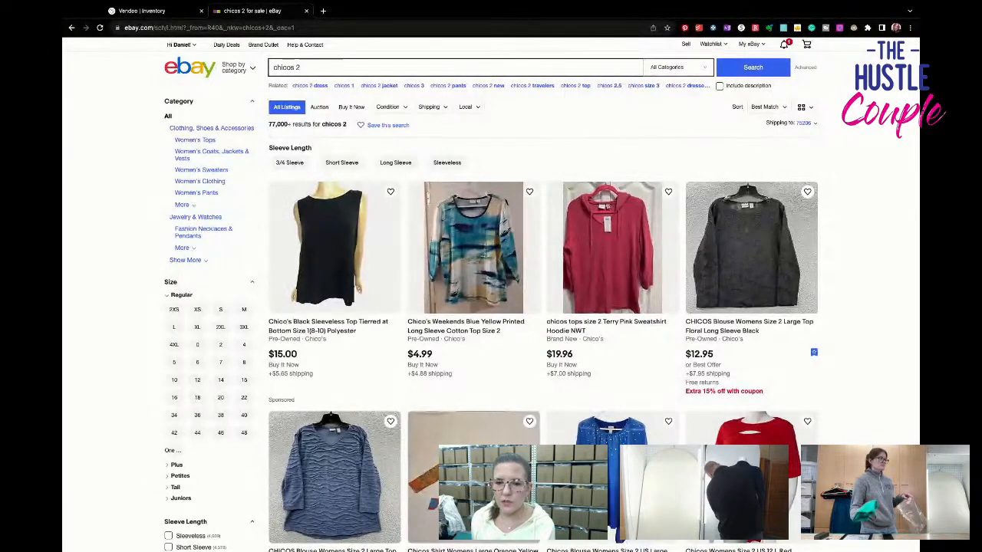
# - Review the Chico's size 2 results again from the first row, comparing styles, conditions and prices further down the list
pyautogui.scroll(-1, 490, 295)
pyautogui.scroll(-1, 491, 294)
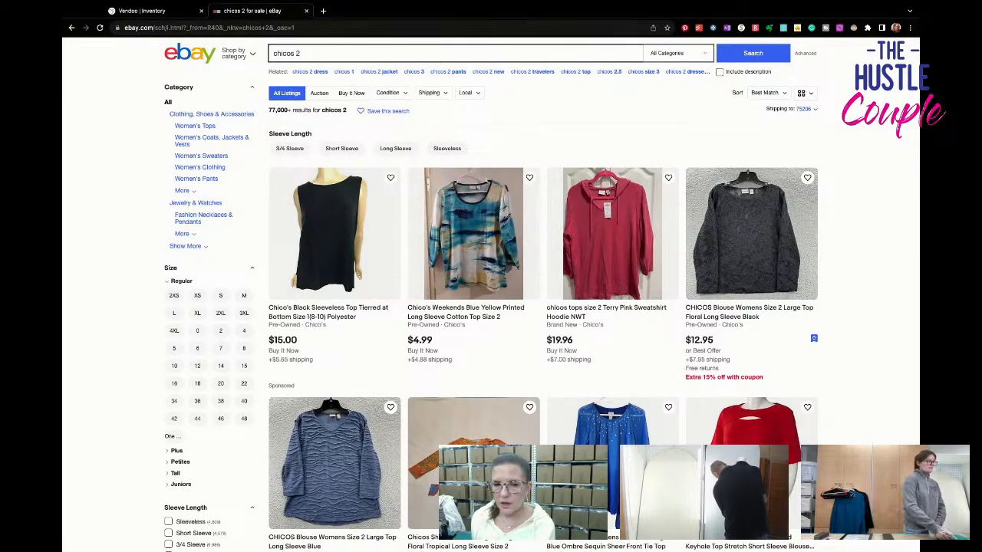
pyautogui.scroll(-1, 490, 295)
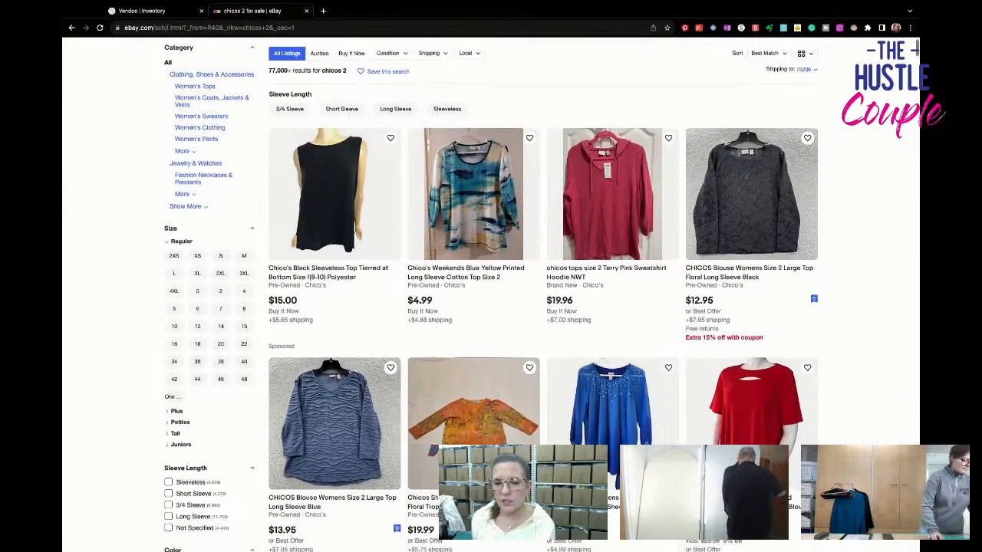
pyautogui.scroll(-1, 491, 295)
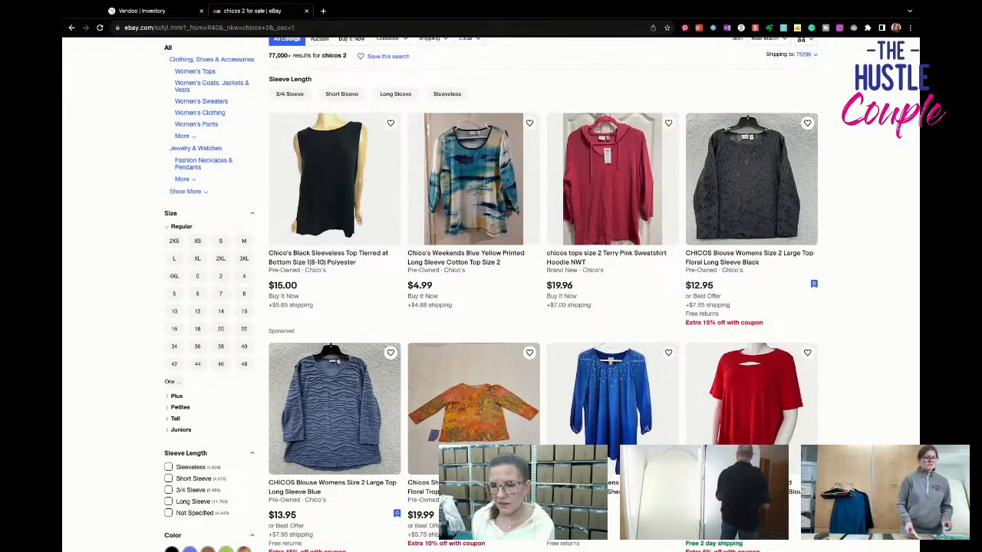
pyautogui.scroll(-2, 542, 294)
pyautogui.scroll(-2, 542, 295)
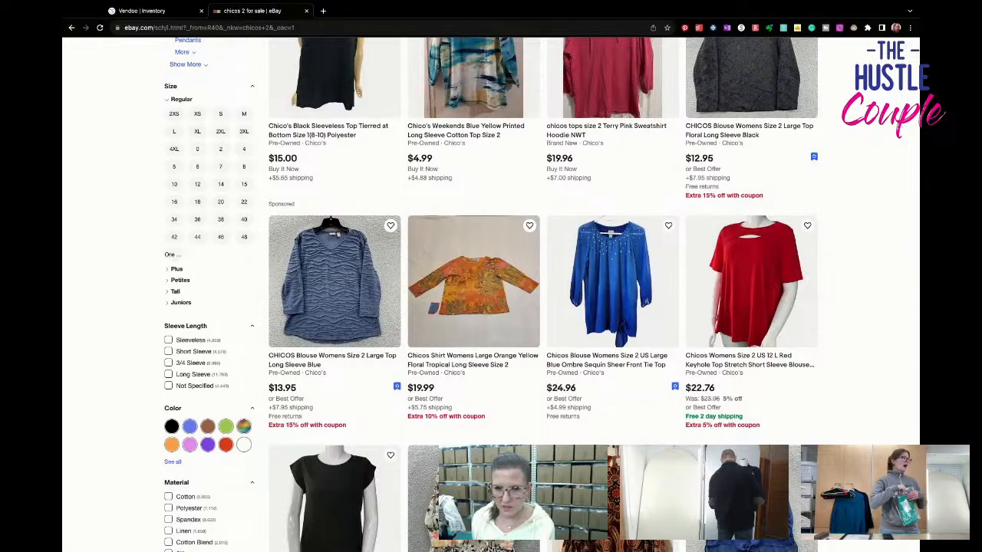
pyautogui.scroll(-3, 541, 295)
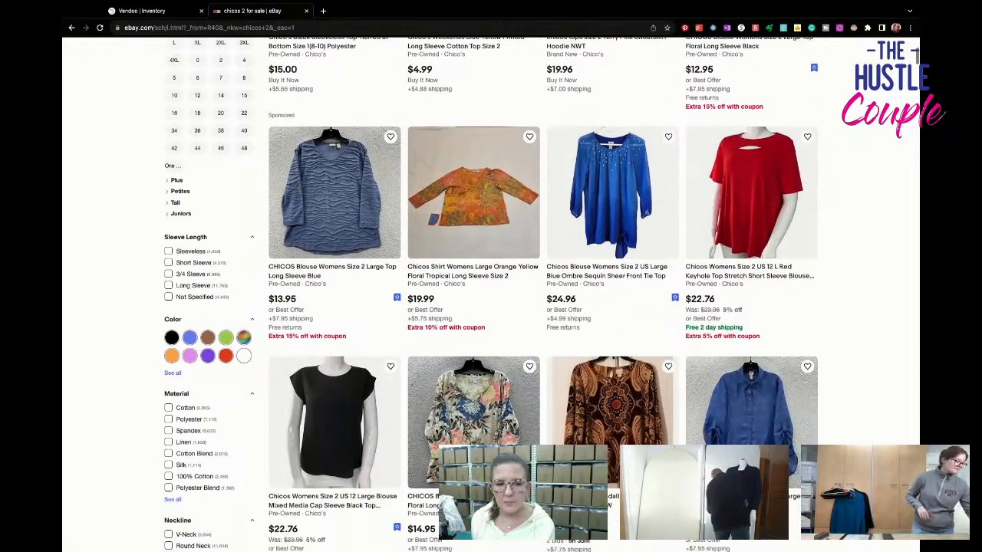
pyautogui.scroll(-1, 542, 294)
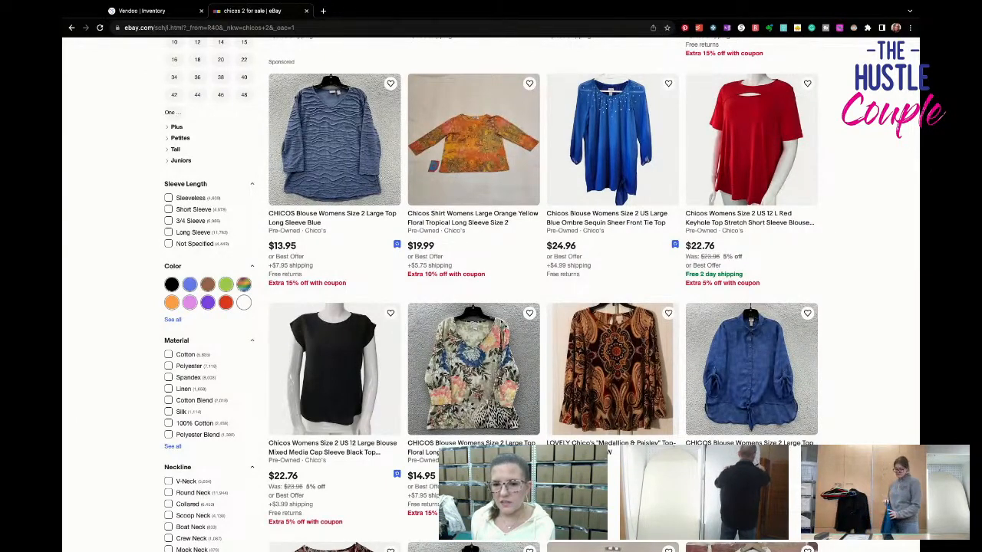
pyautogui.scroll(-2, 915, 57)
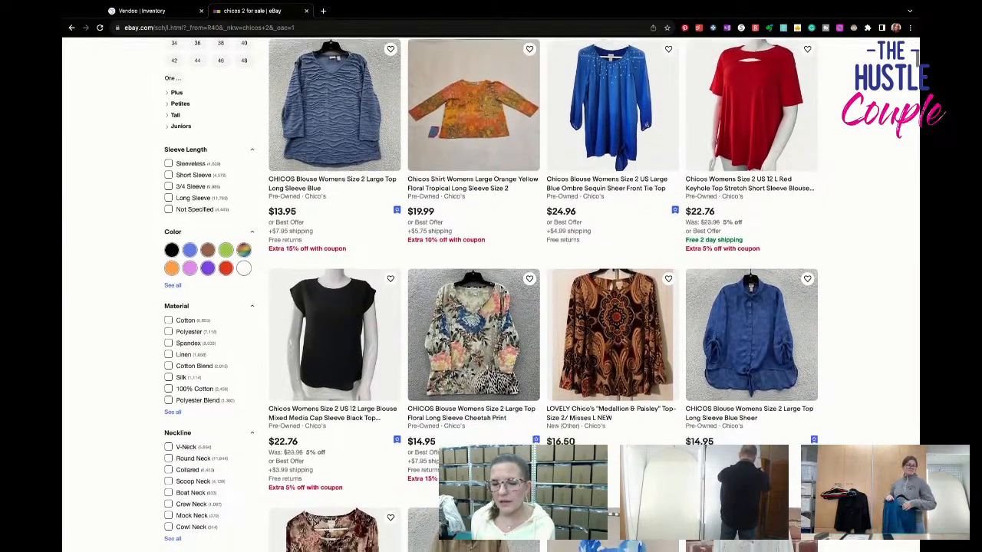
pyautogui.scroll(-3, 917, 58)
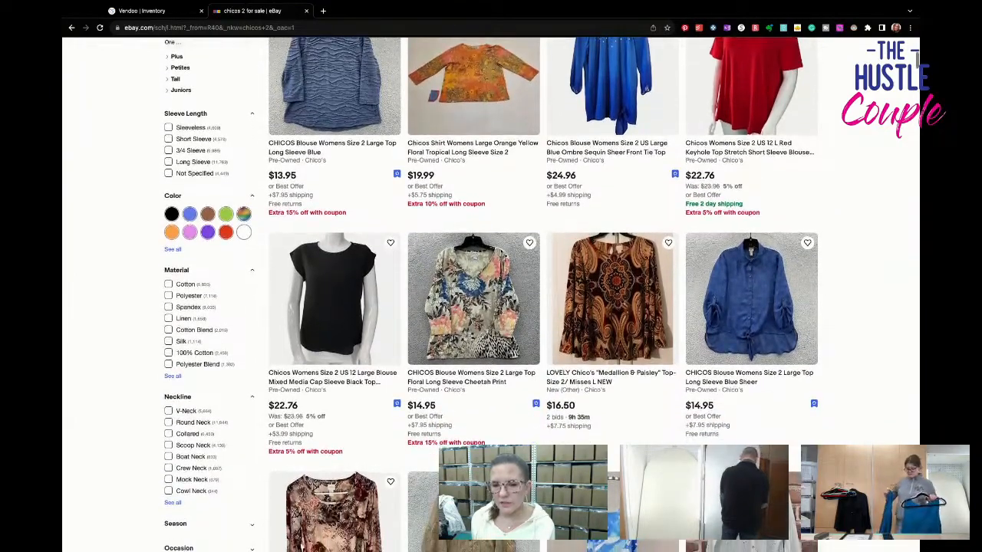
pyautogui.scroll(-3, 915, 66)
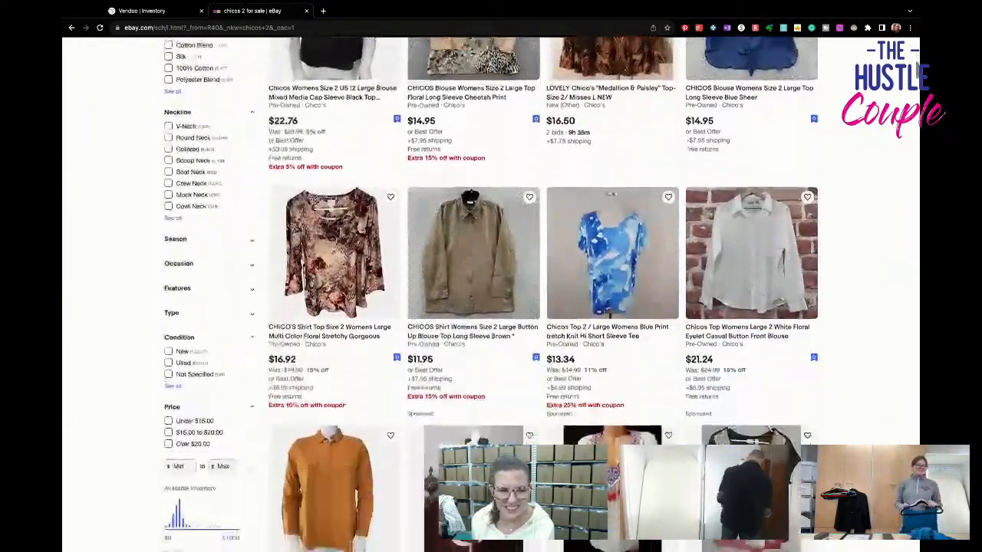
pyautogui.scroll(-3, 916, 66)
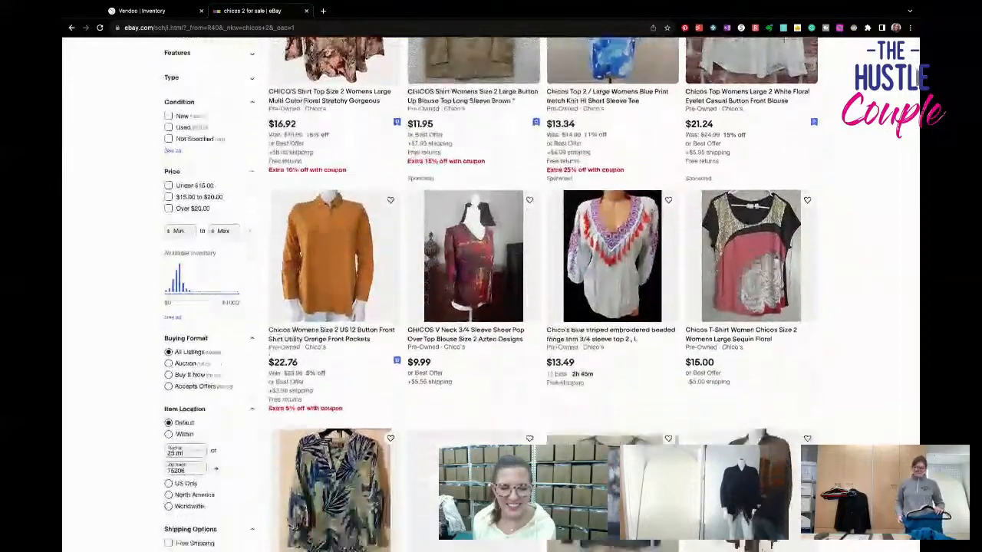
pyautogui.scroll(-2, 916, 66)
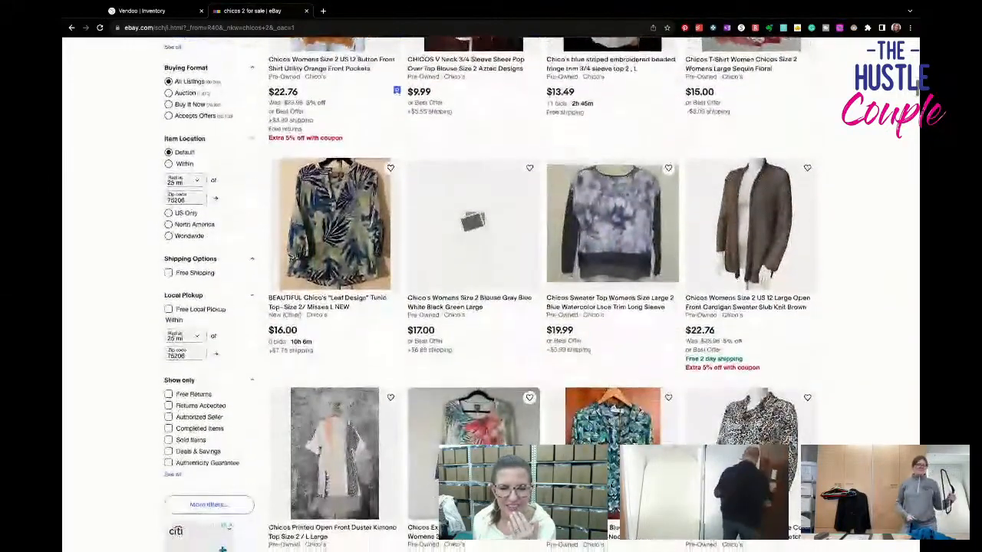
# - Examine the tunics, sweaters and blouses further down the "chicos 2" results, comparing asking prices and shipping costs
pyautogui.scroll(-3, 916, 66)
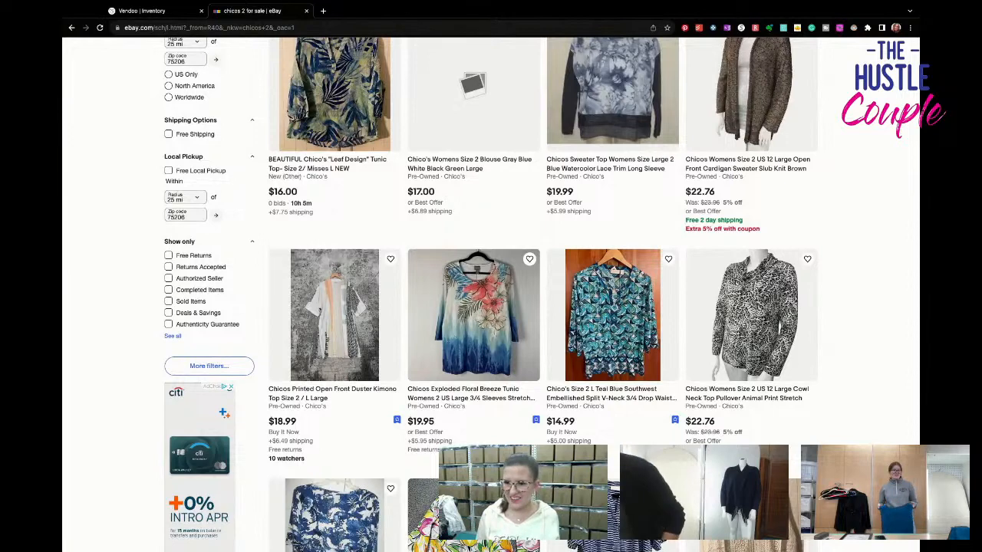
pyautogui.scroll(-1, 542, 294)
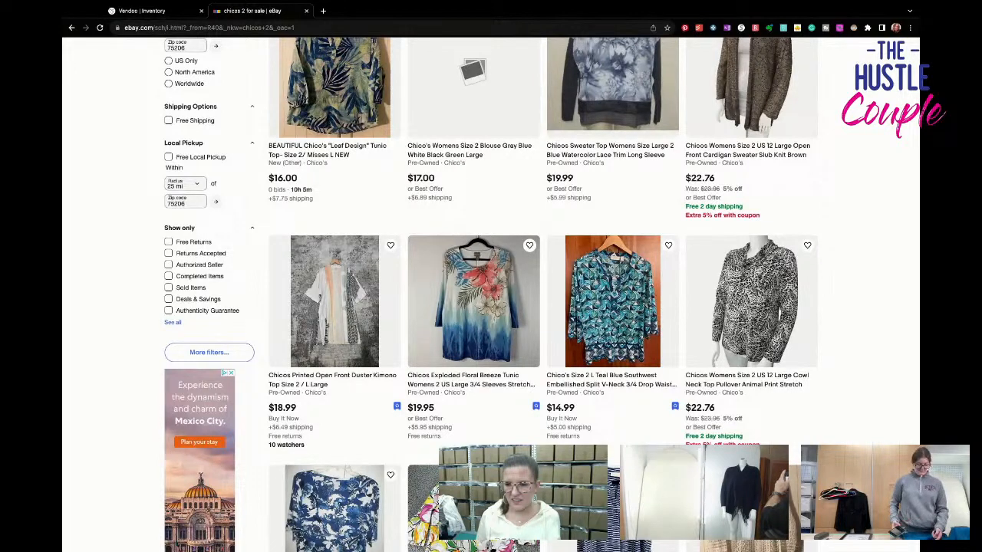
pyautogui.scroll(-2, 491, 294)
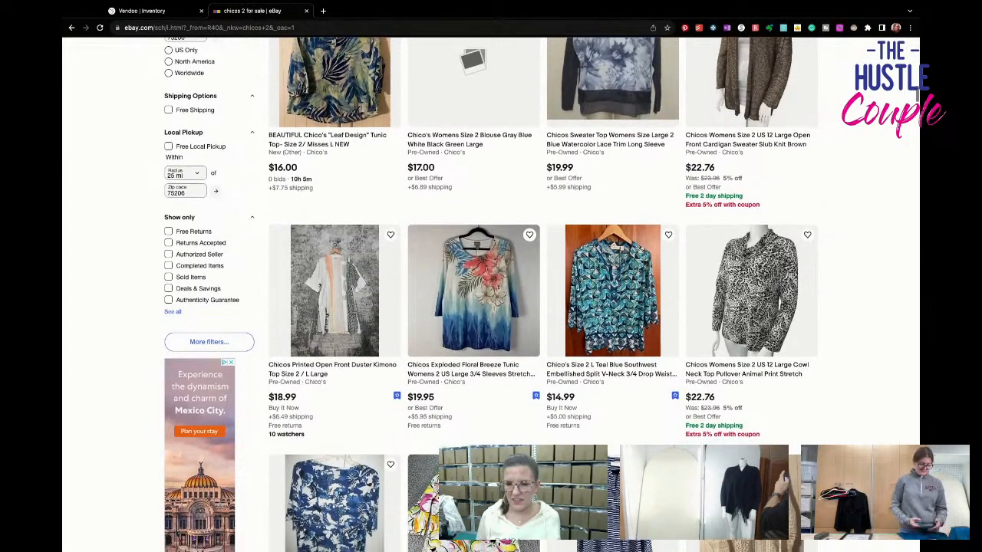
pyautogui.scroll(-5, 491, 294)
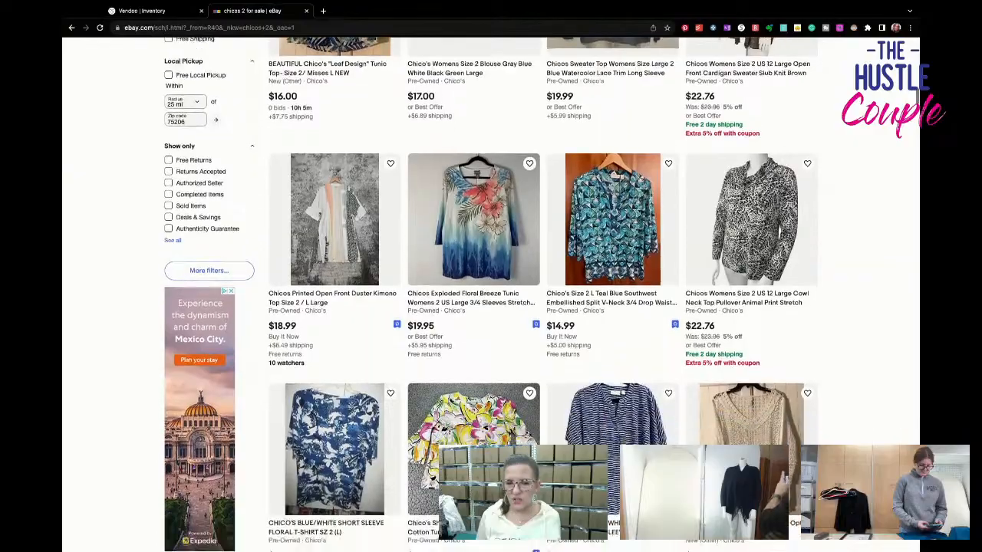
pyautogui.scroll(-10, 491, 295)
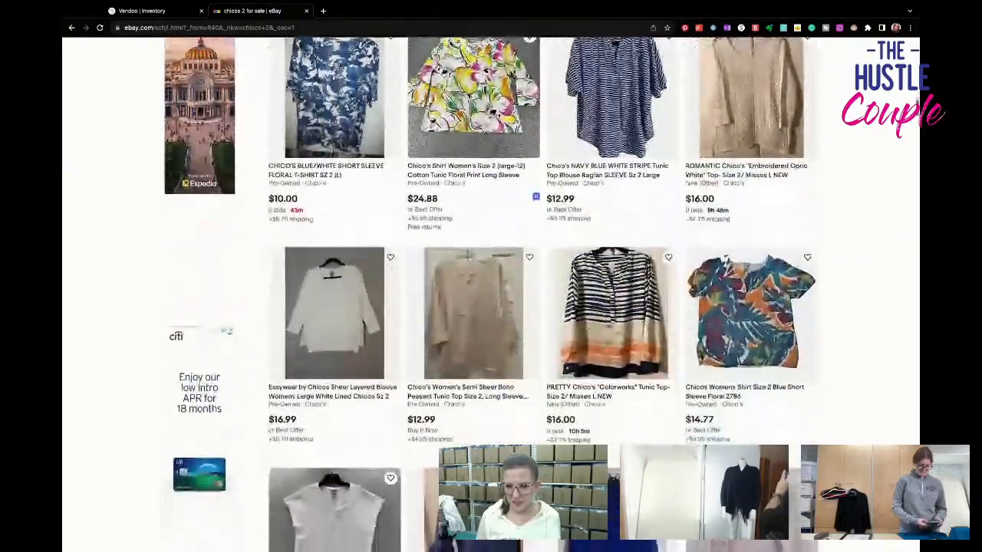
# - Broaden the eBay search from "chicos 2" to "chicos" by dropping the size from the query
pyautogui.scroll(15, 831, 182)
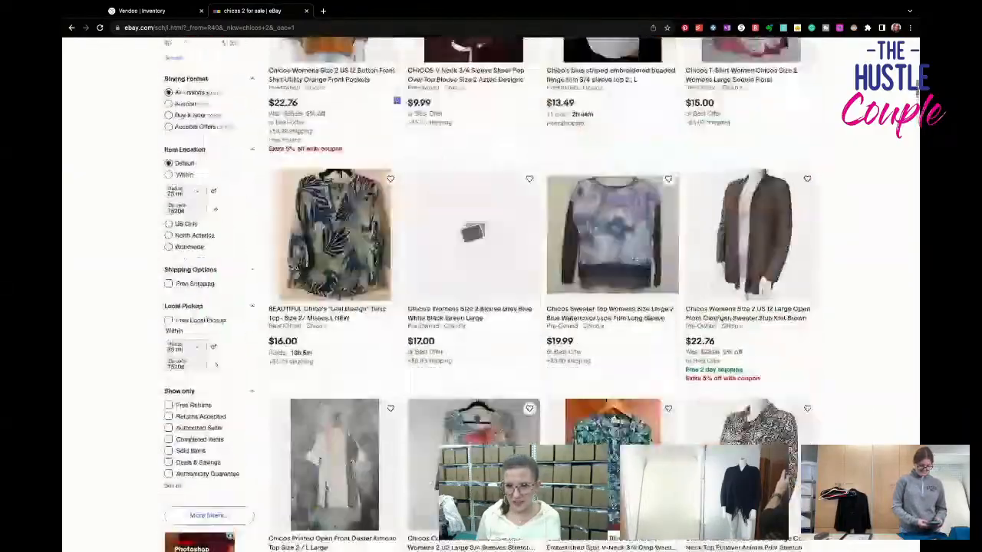
pyautogui.click(410, 66)
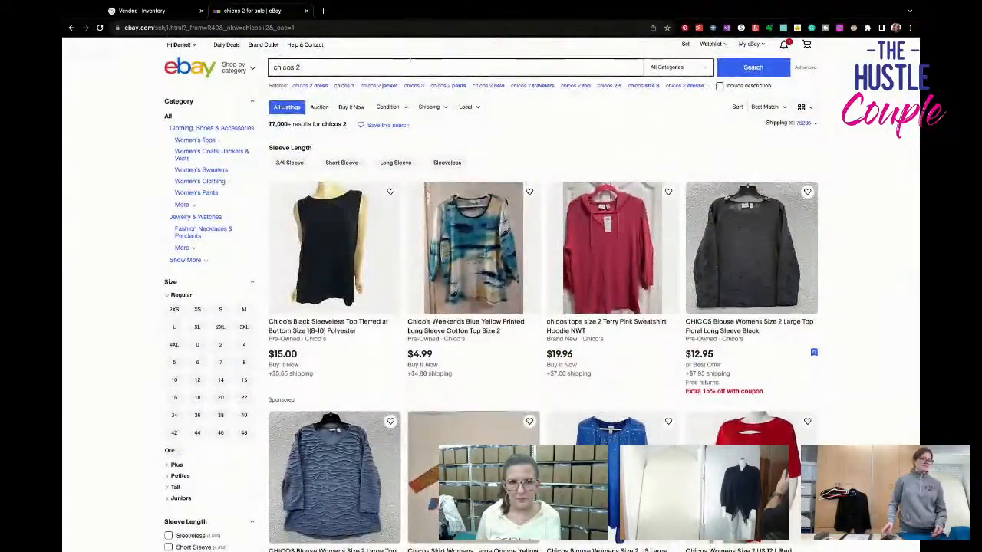
pyautogui.press('BackSpace')
pyautogui.press('BackSpace')
pyautogui.press('Return')
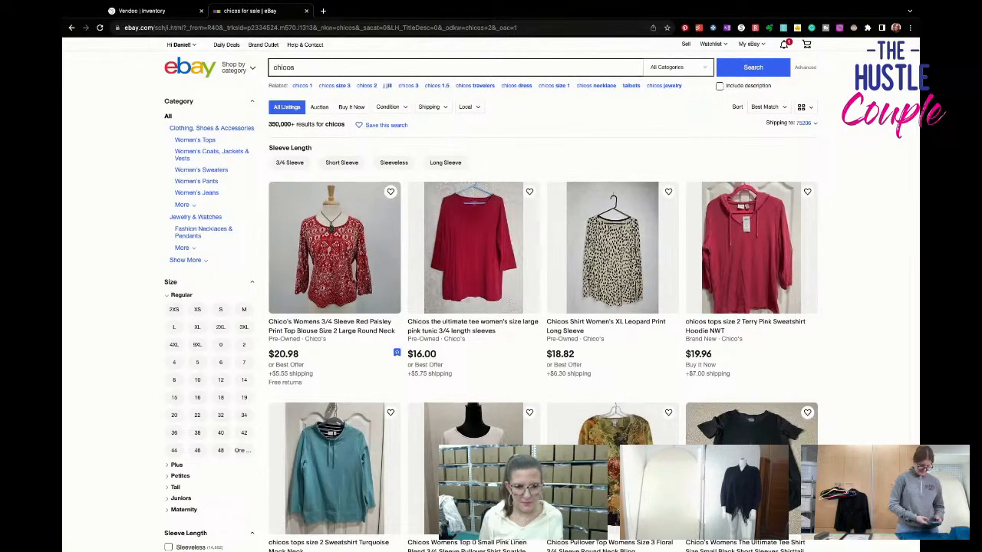
# - Examine the first rows of the "chicos" results, comparing garment styles, listing titles and asking prices across sizes
pyautogui.scroll(-3, 520, 295)
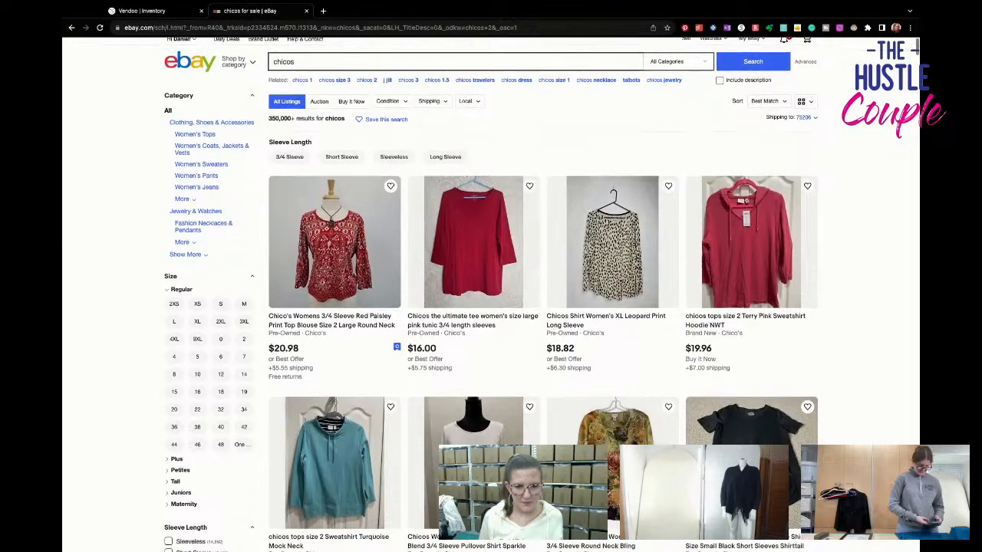
pyautogui.scroll(-4, 520, 294)
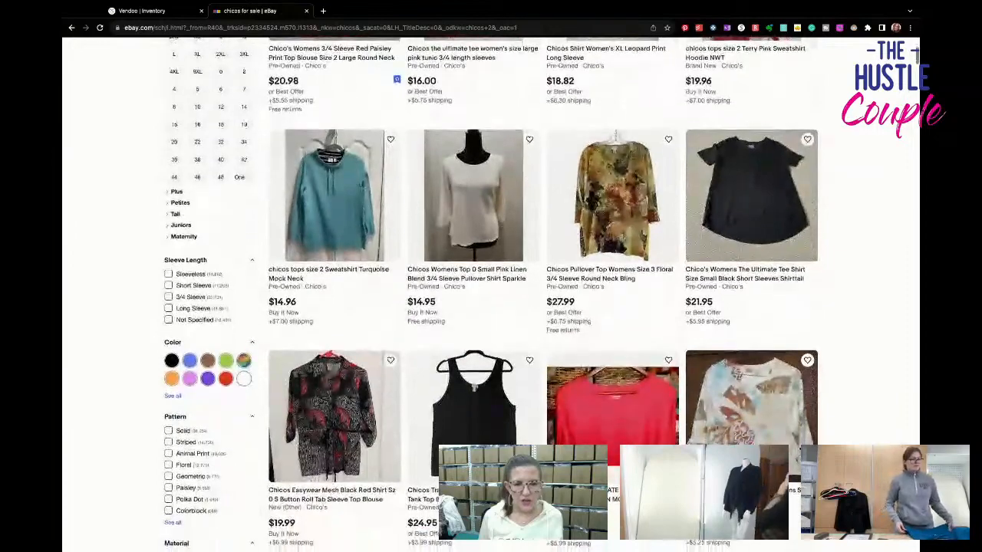
pyautogui.scroll(4, 520, 294)
pyautogui.scroll(2, 520, 294)
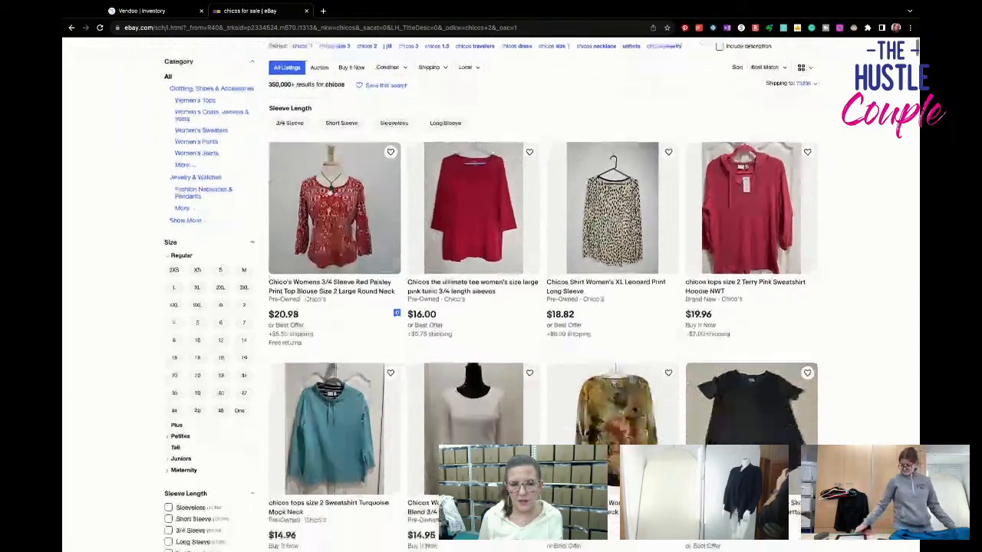
pyautogui.scroll(-8, 408, 347)
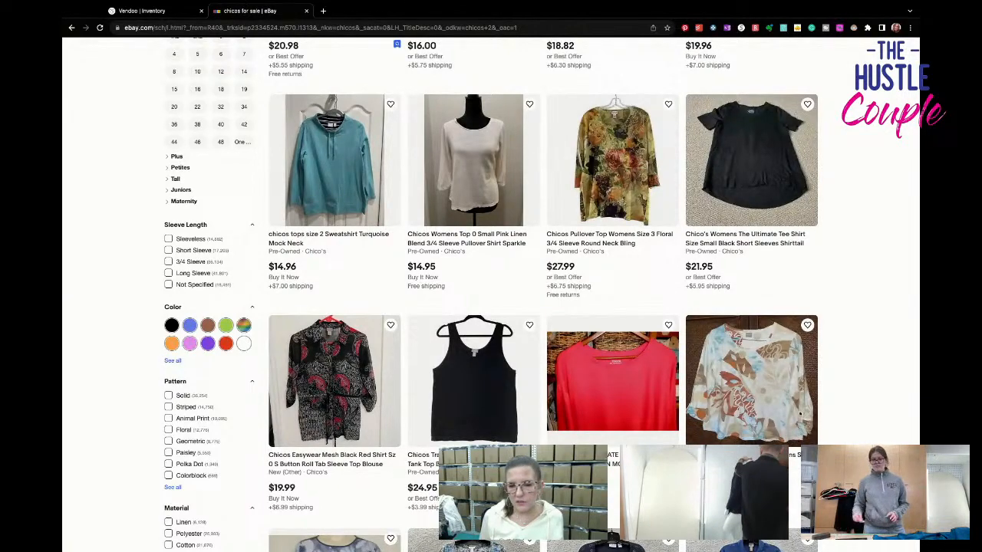
pyautogui.scroll(-3, 329, 353)
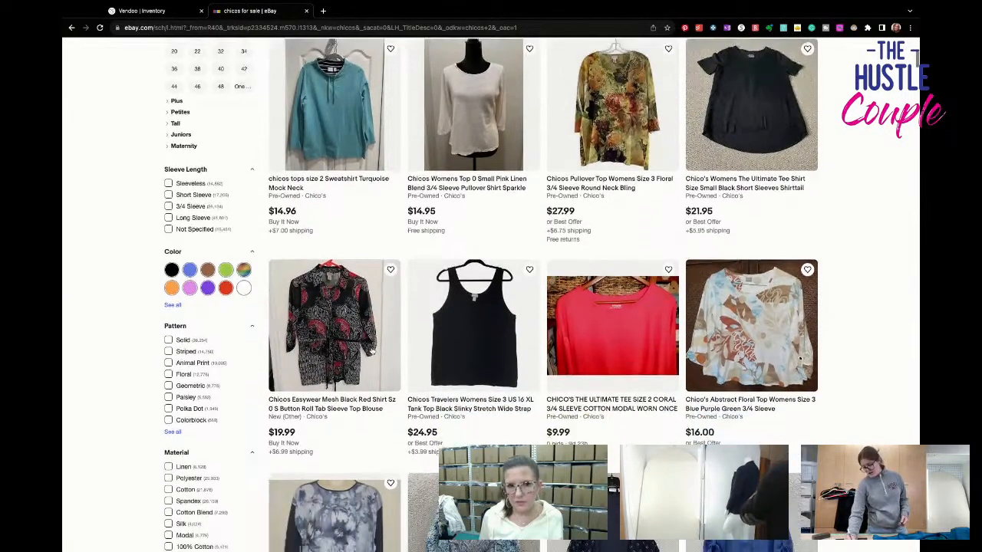
pyautogui.scroll(-5, 371, 352)
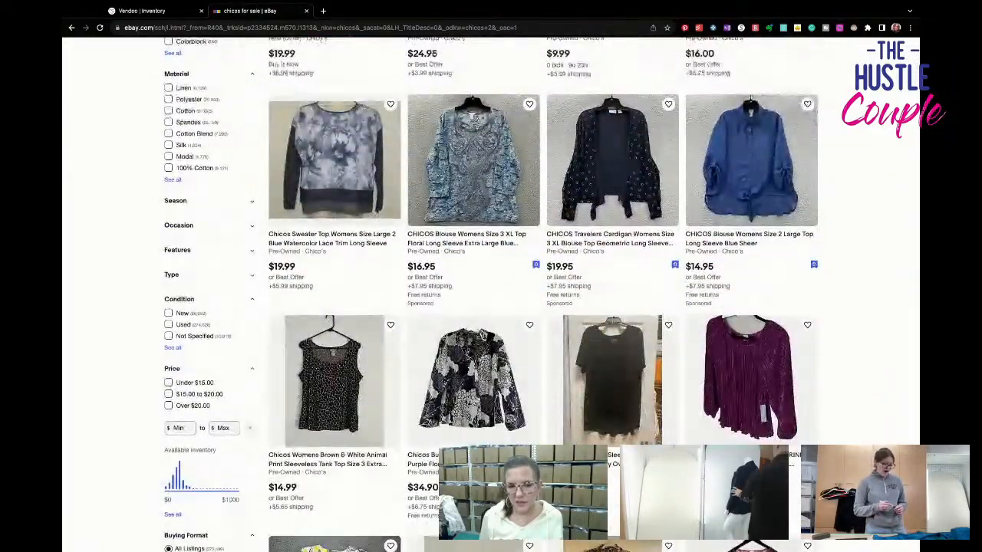
pyautogui.scroll(-3, 491, 307)
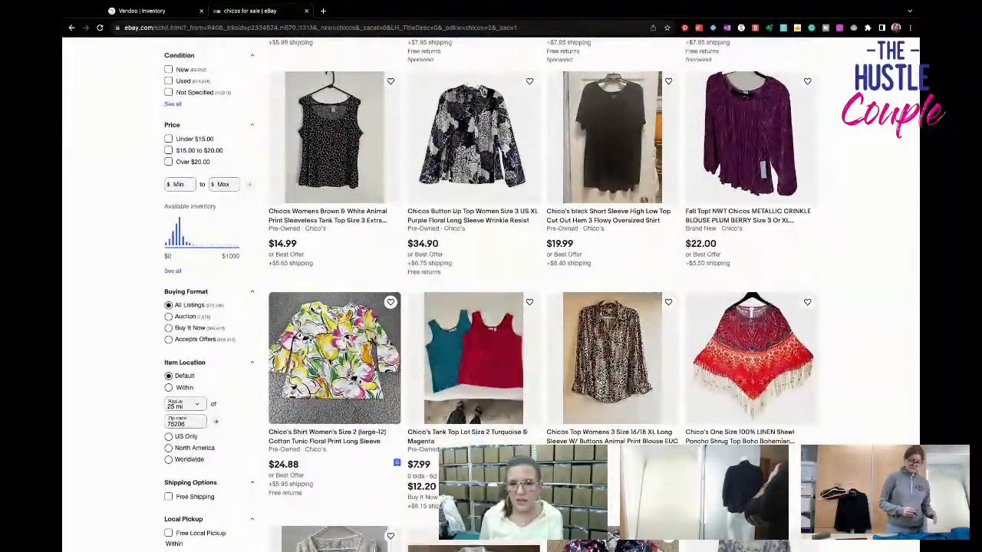
pyautogui.scroll(-4, 491, 307)
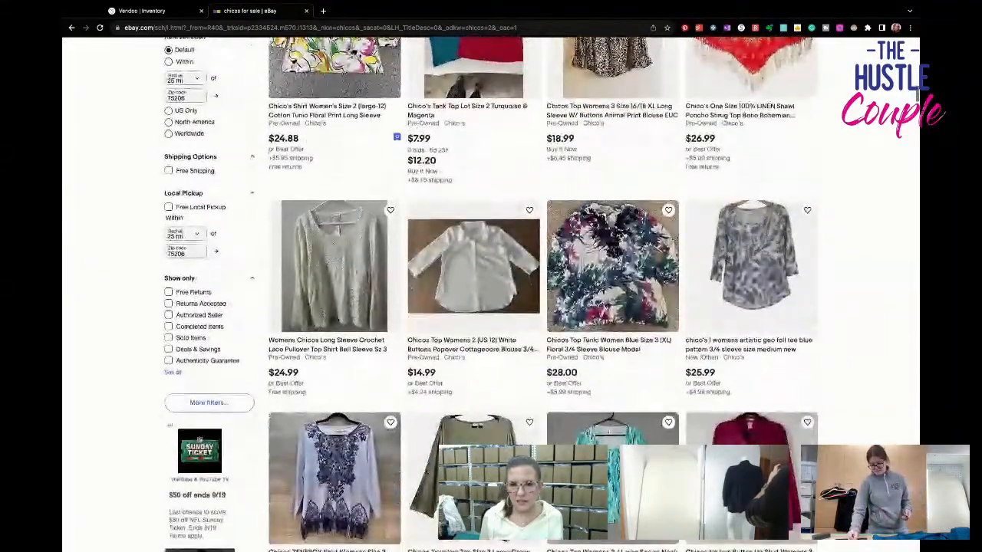
# - Review further "chicos" listings, comparing prices of patterned tops, tunics, tank lots and button-up shirts
pyautogui.scroll(-2, 491, 306)
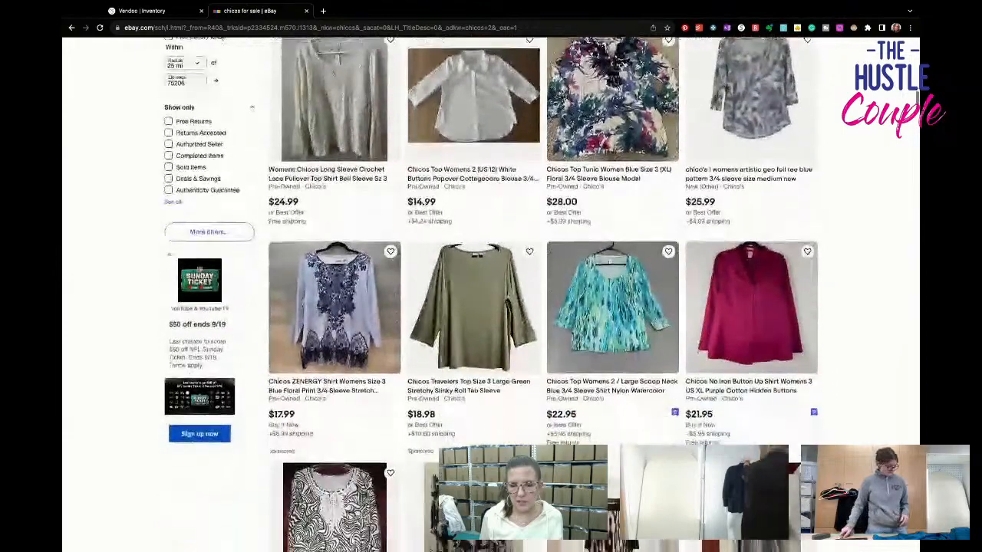
pyautogui.scroll(-2, 490, 307)
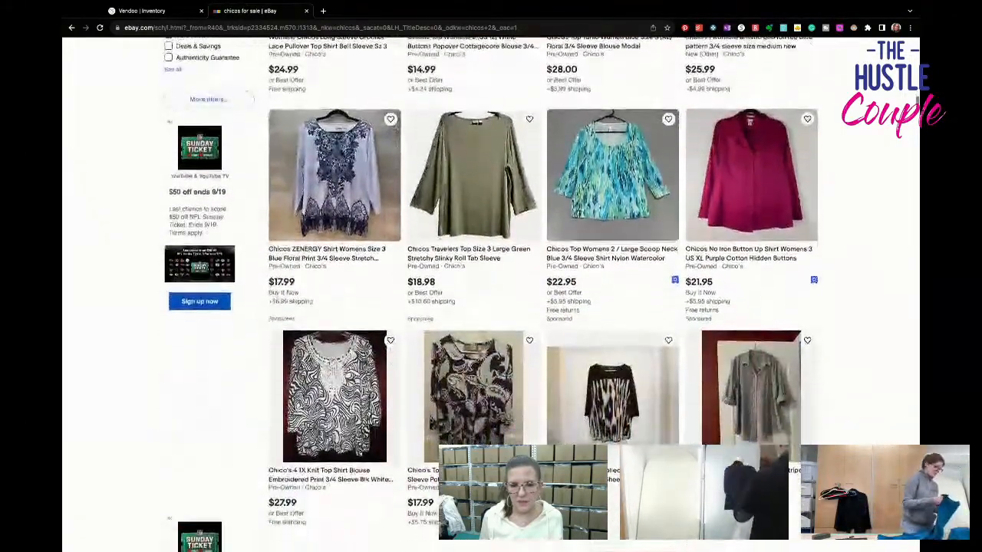
pyautogui.scroll(-3, 491, 306)
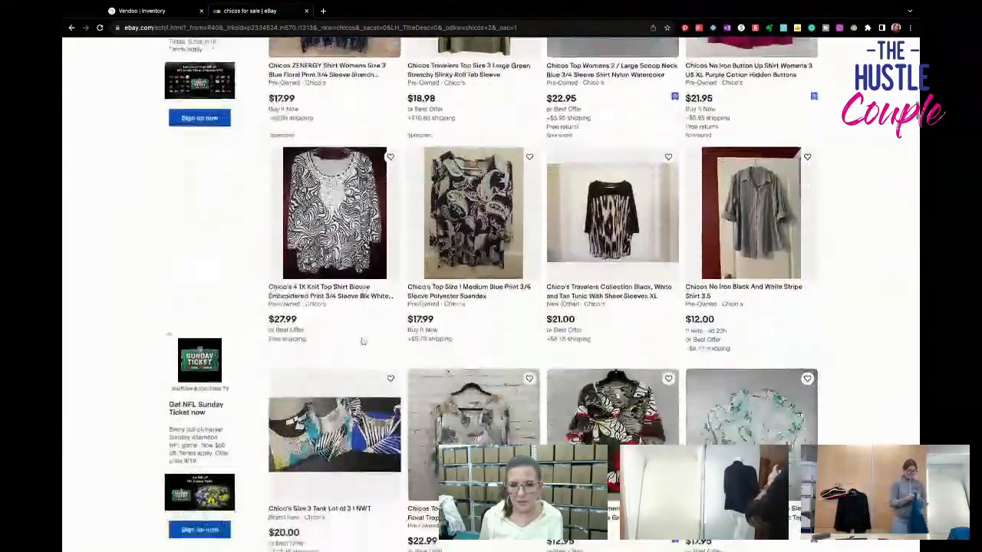
pyautogui.scroll(-3, 491, 307)
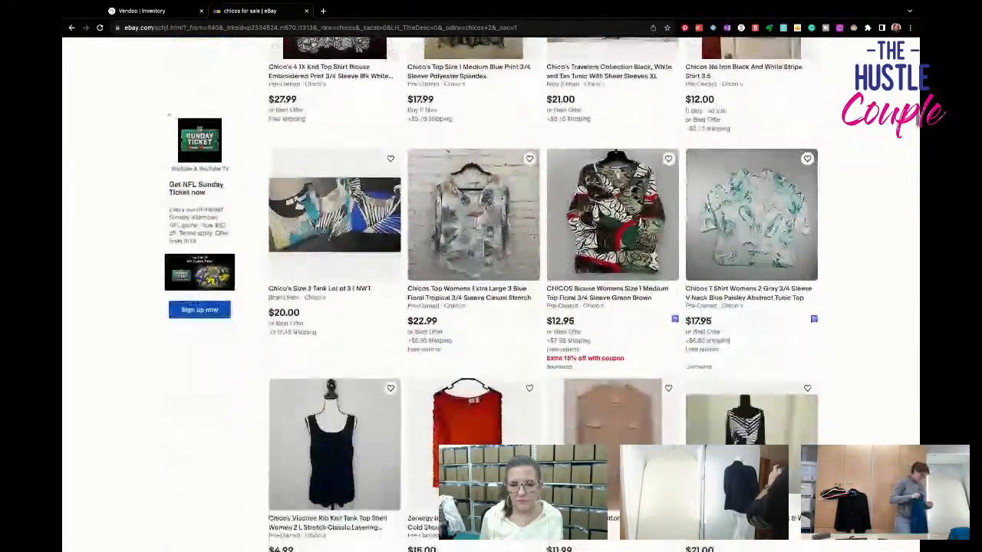
pyautogui.scroll(-3, 565, 227)
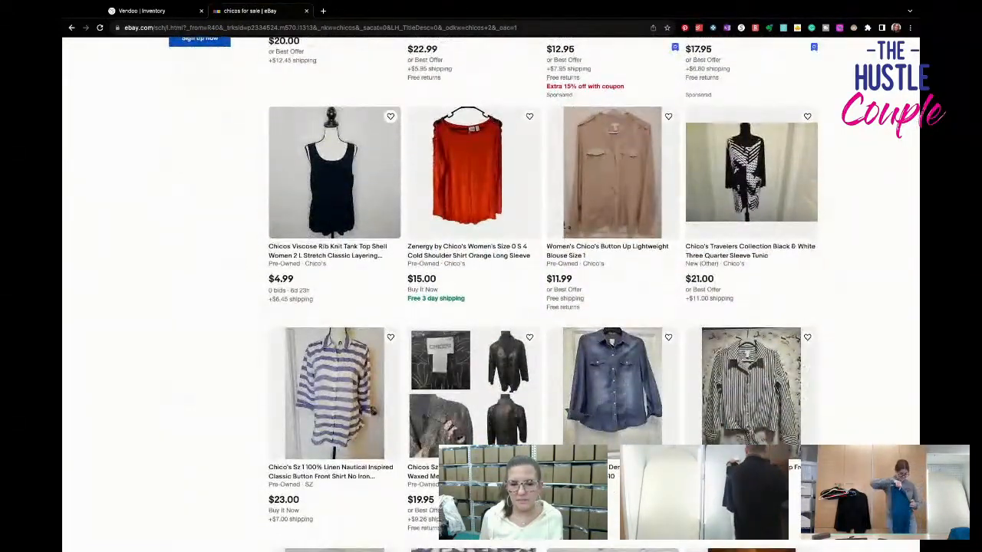
pyautogui.scroll(-5, 565, 227)
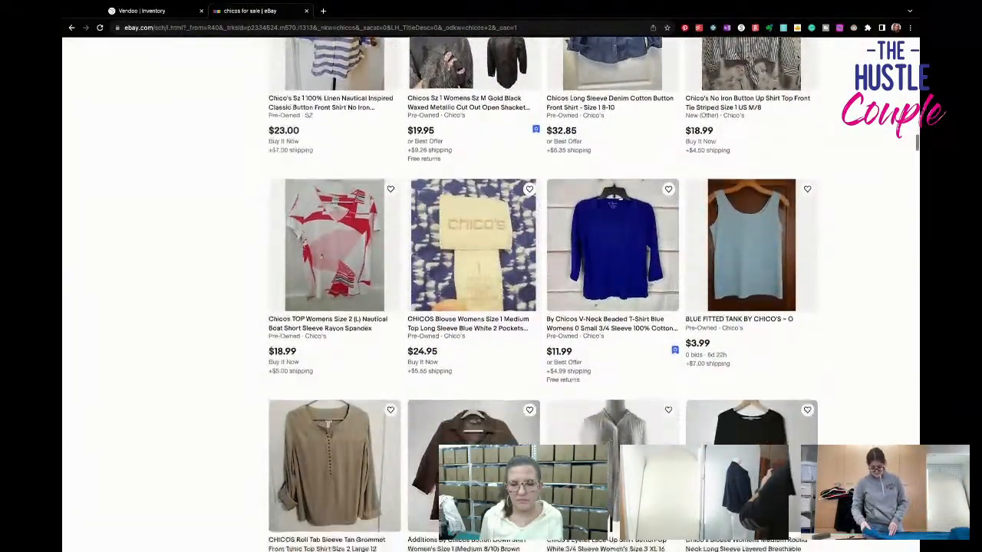
pyautogui.scroll(-1, 491, 291)
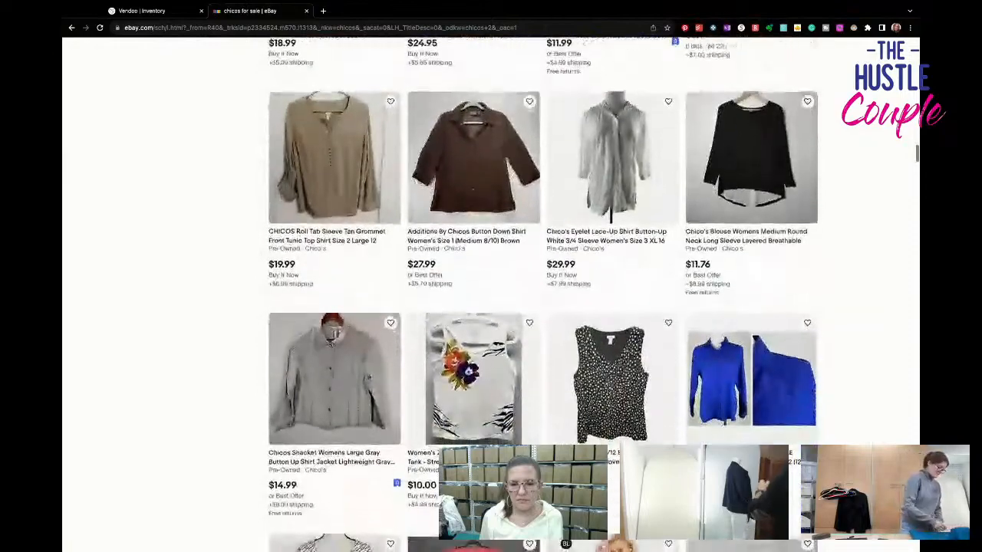
pyautogui.scroll(-2, 490, 292)
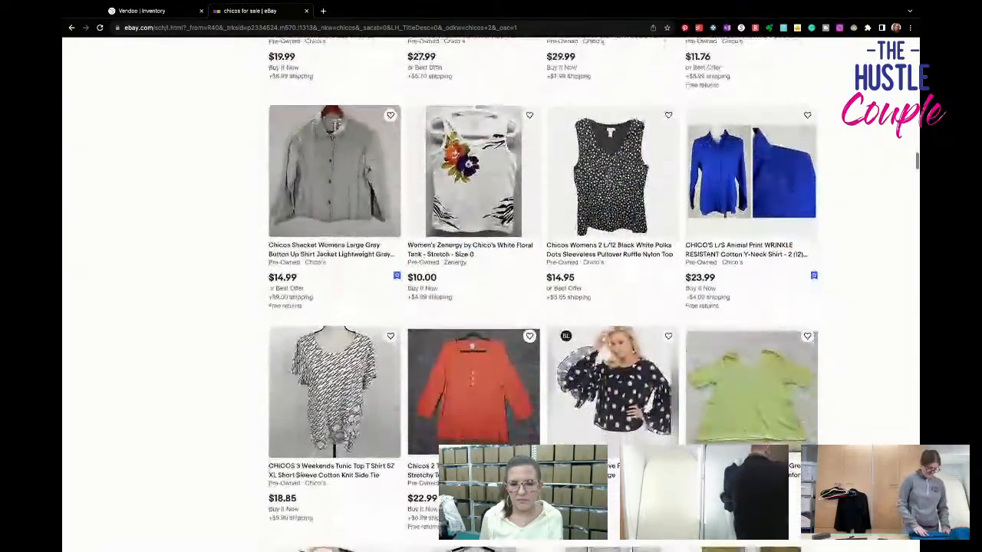
pyautogui.scroll(-1, 491, 291)
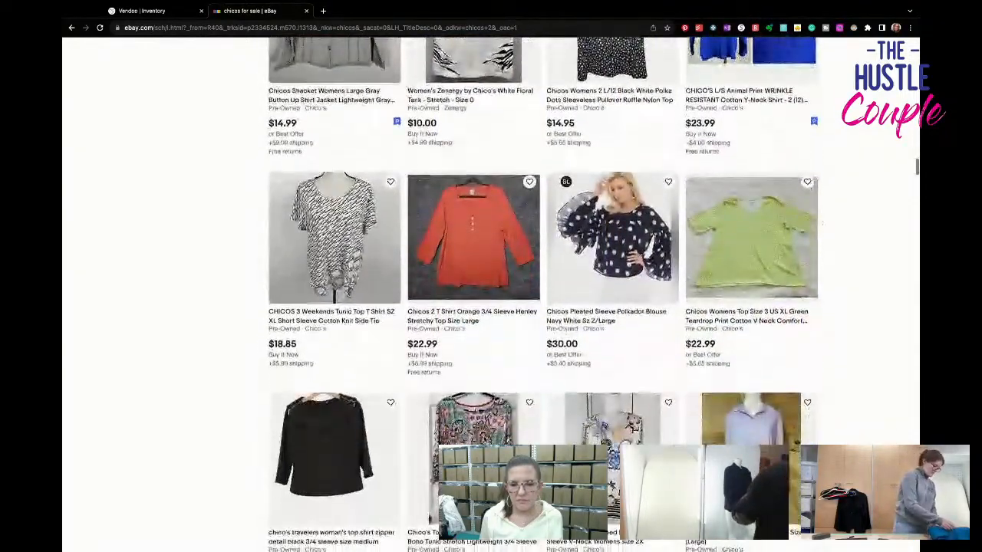
# - Survey the lower rows of the "chicos" results, comparing conditions and prices of blouses, No Iron shirts and tank tops
pyautogui.scroll(-4, 490, 292)
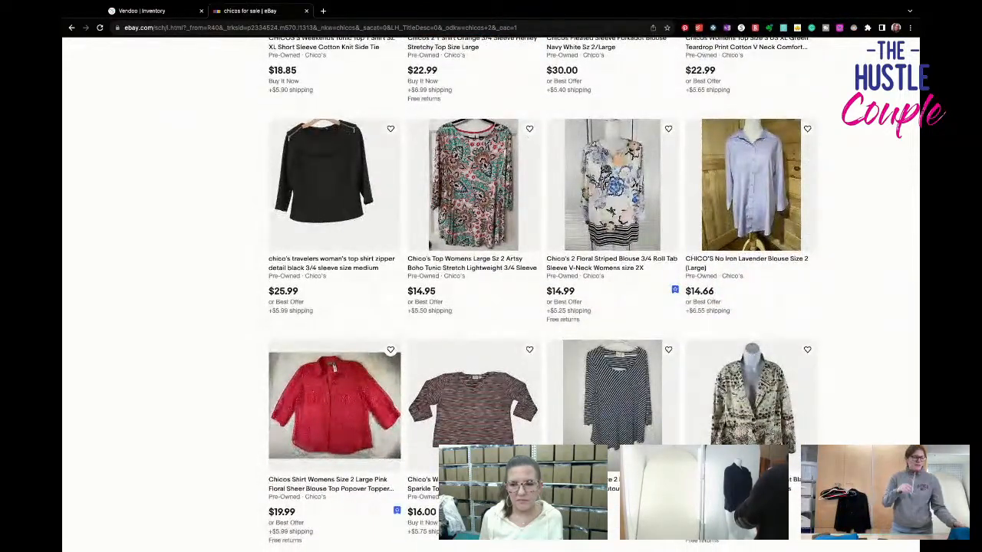
pyautogui.scroll(-2, 490, 292)
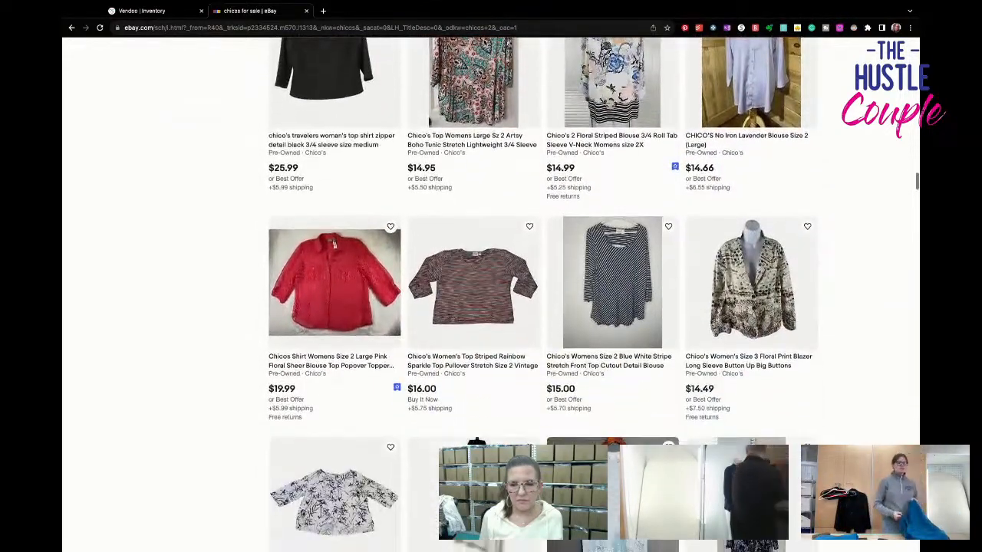
pyautogui.scroll(-4, 491, 291)
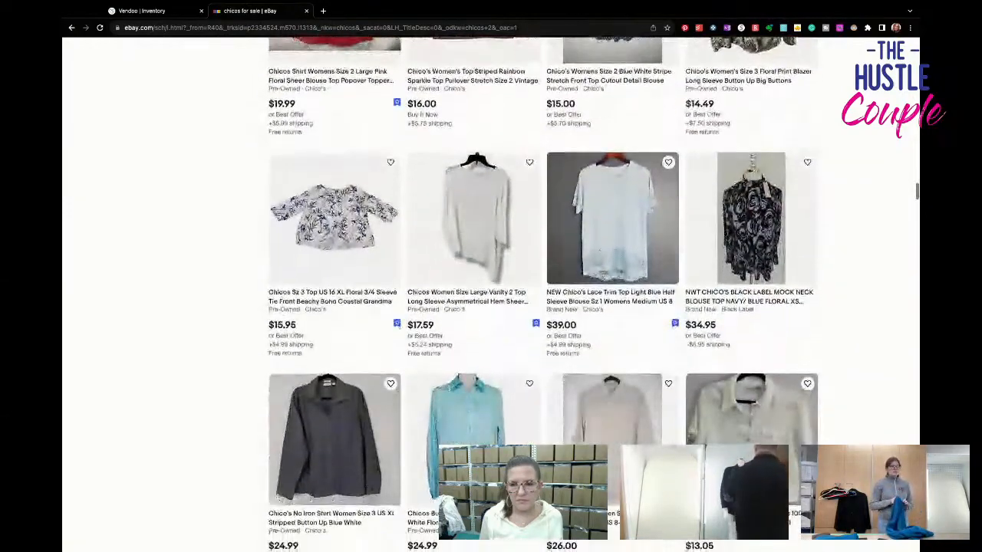
pyautogui.scroll(-2, 491, 291)
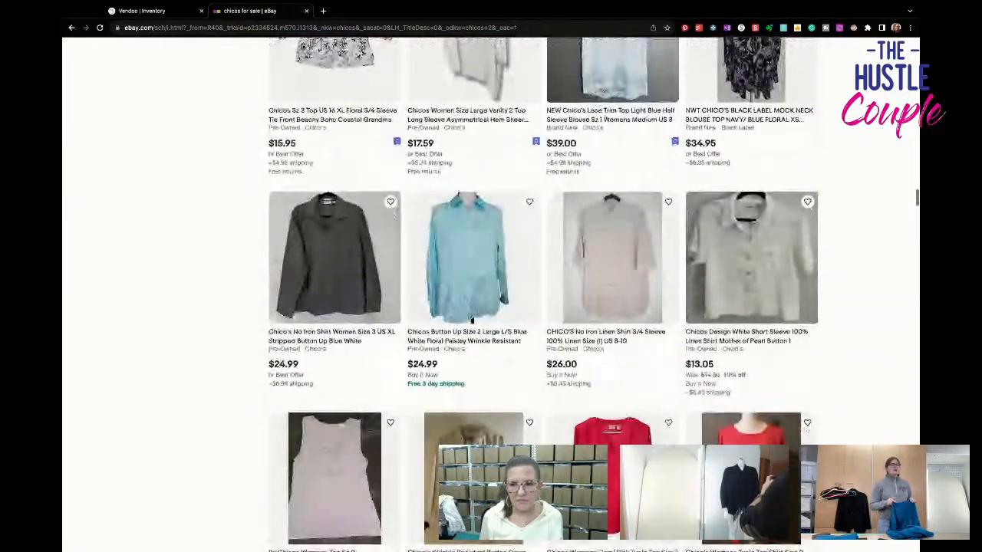
pyautogui.scroll(-1, 490, 292)
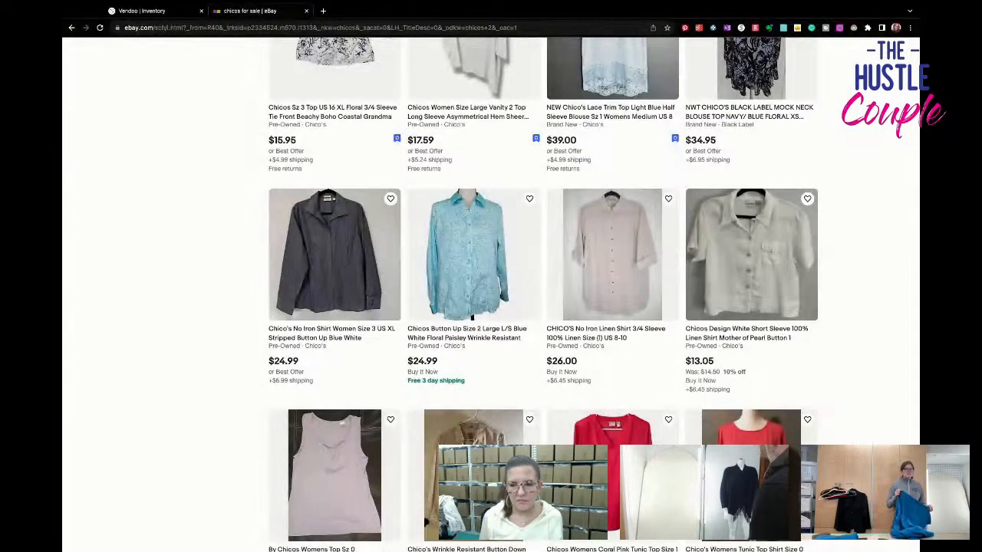
pyautogui.scroll(-3, 536, 291)
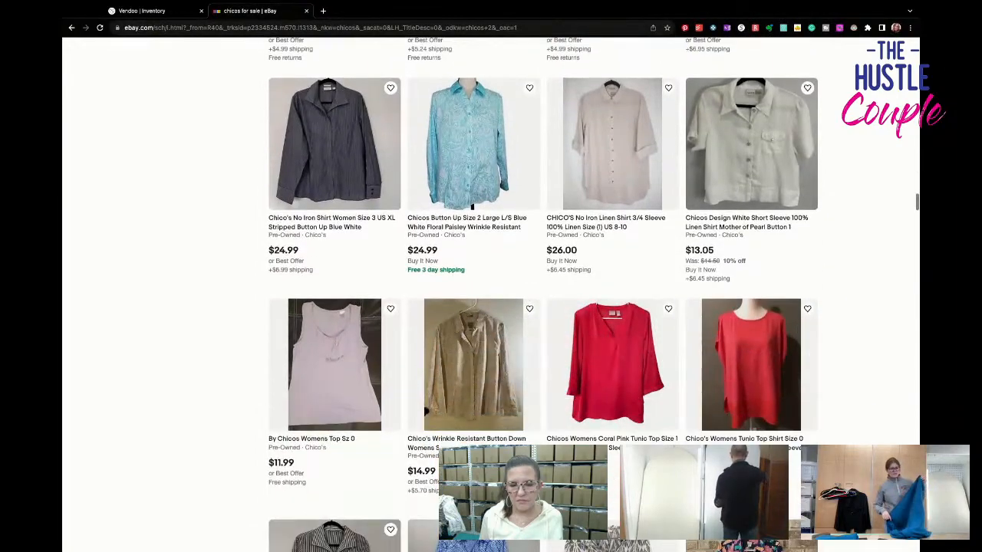
pyautogui.scroll(-5, 542, 295)
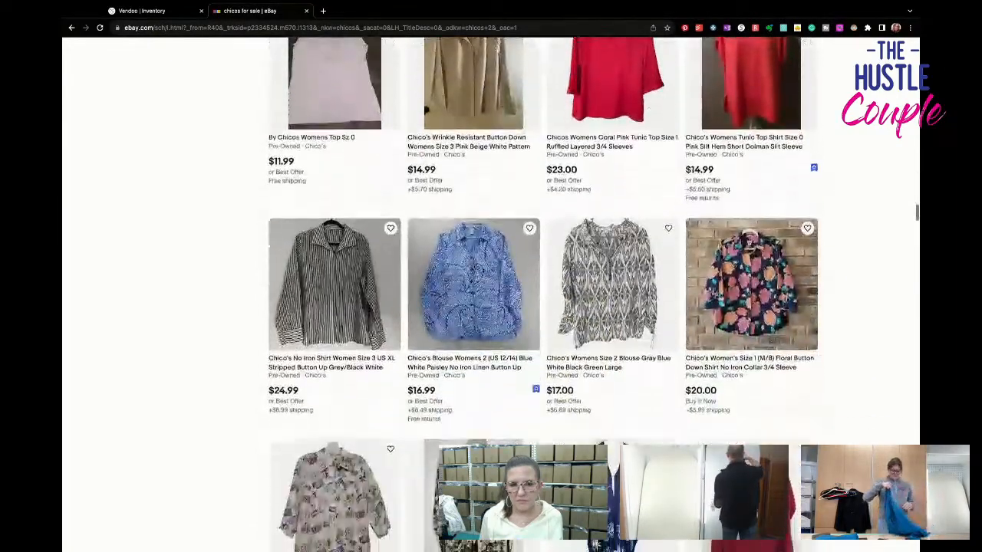
pyautogui.scroll(-2, 542, 295)
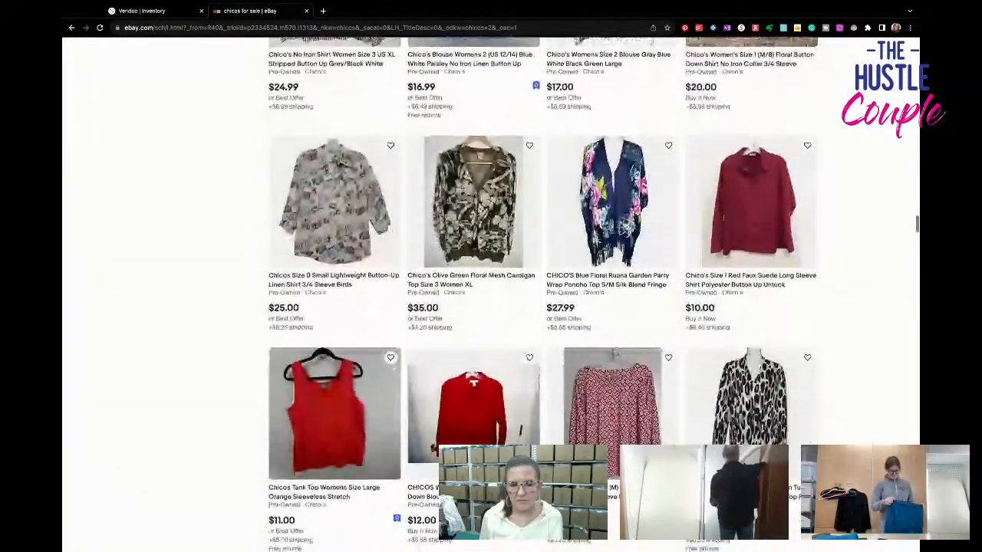
pyautogui.scroll(-4, 542, 295)
pyautogui.scroll(-4, 542, 295)
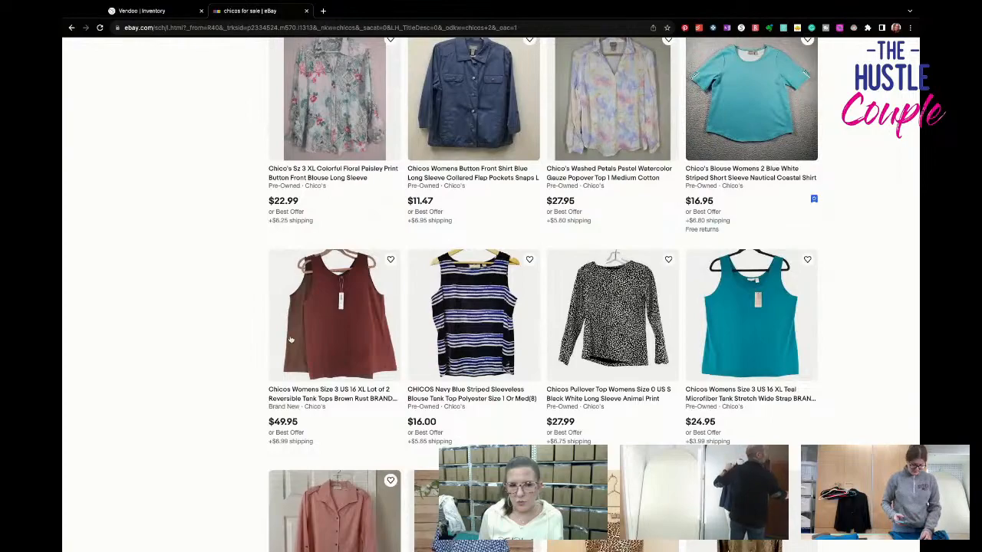
pyautogui.scroll(-3, 293, 347)
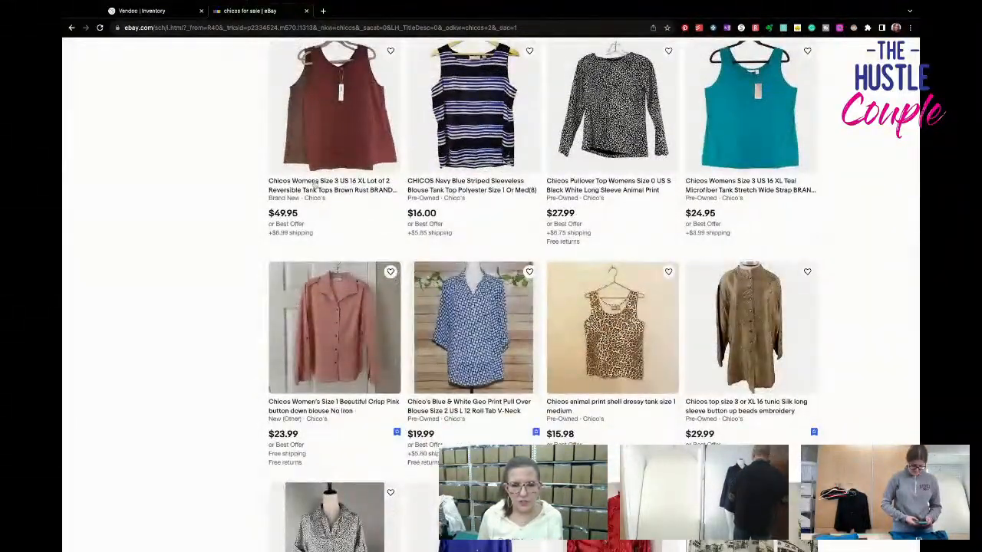
# - Compare styles and asking prices of further "chicos" listings, including Travelers tops, linen shirts, striped tunics and Zenergy pieces
pyautogui.scroll(-4, 313, 185)
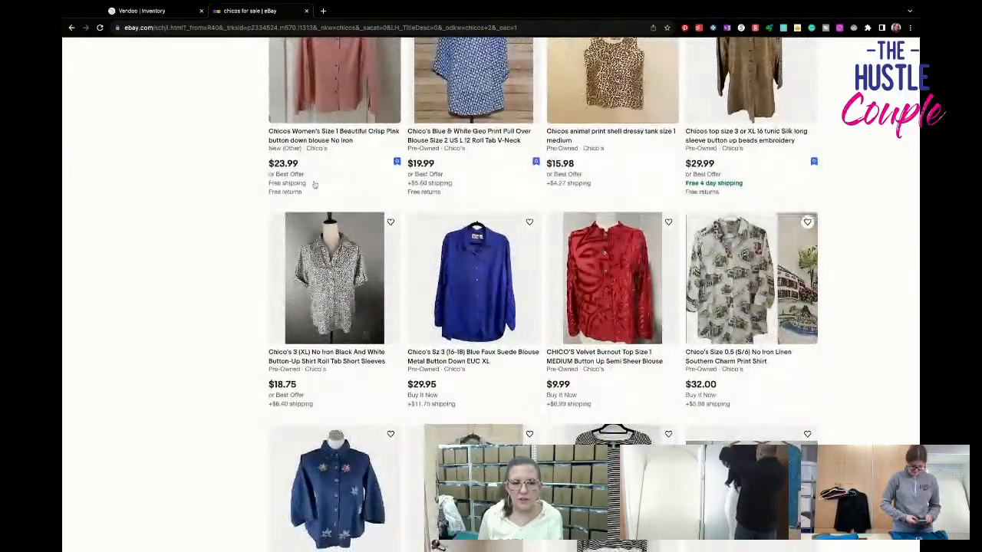
pyautogui.scroll(-8, 314, 186)
pyautogui.scroll(-1, 543, 298)
pyautogui.scroll(-3, 543, 297)
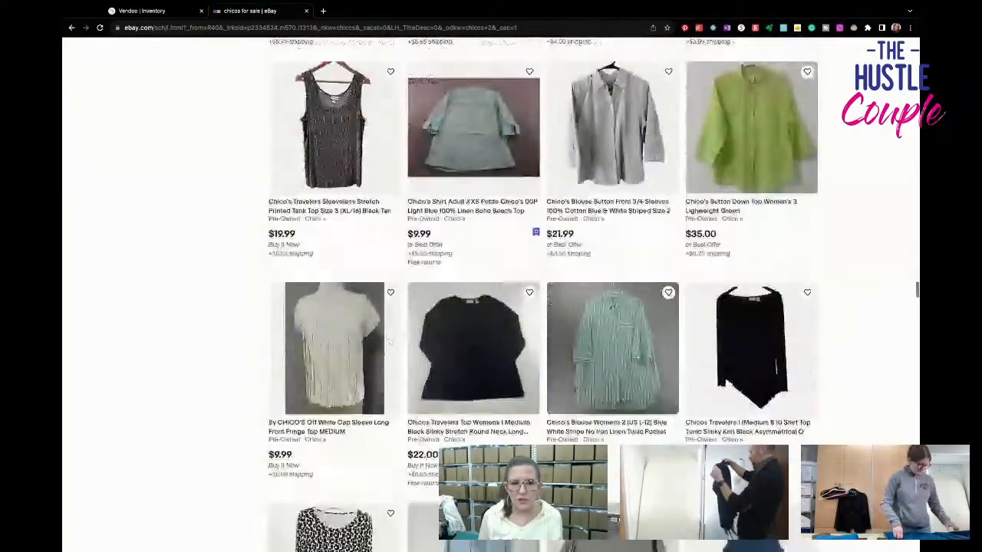
pyautogui.scroll(-4, 389, 342)
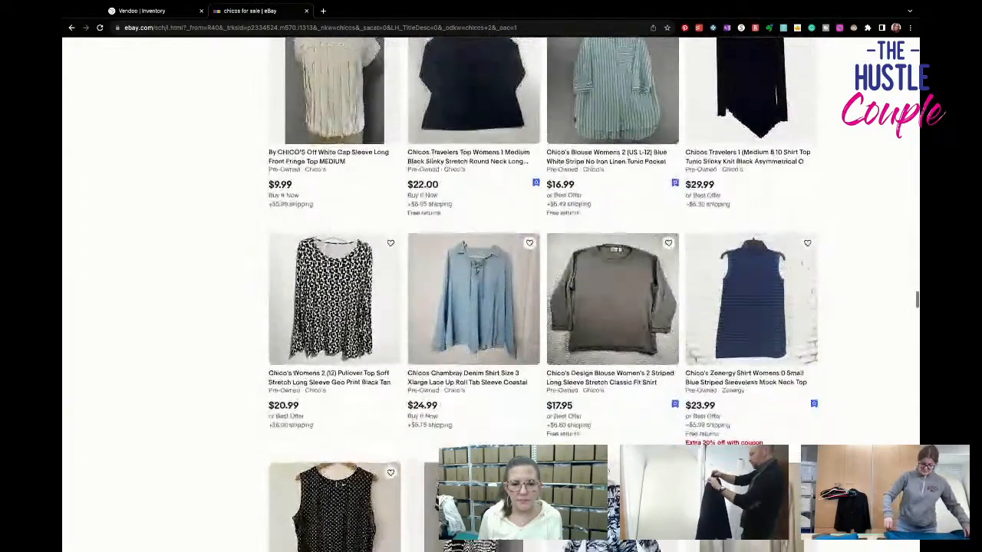
pyautogui.scroll(-7, 543, 307)
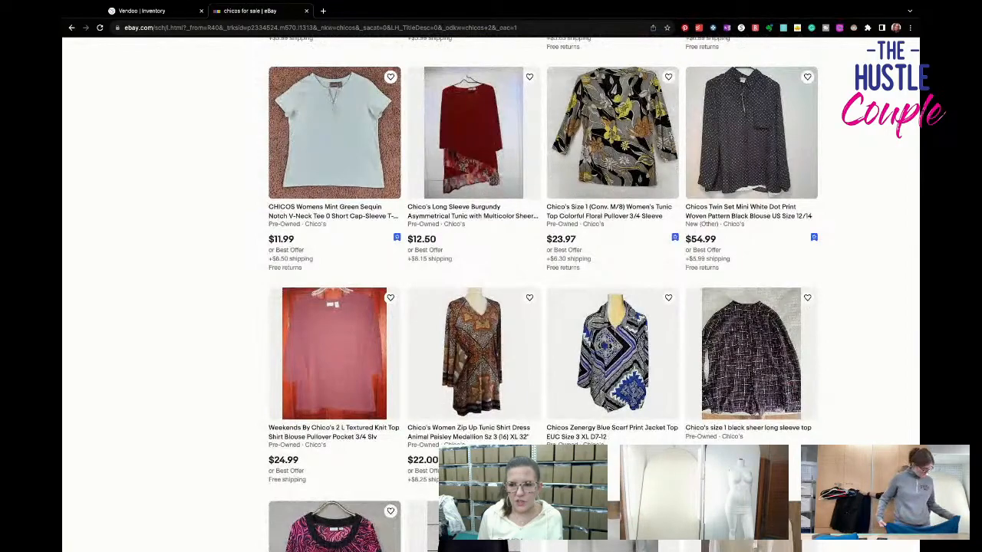
# - Revisit the earlier "chicos" listings and the opening rows of results, rechecking garment styles and asking prices
pyautogui.scroll(4, 543, 307)
pyautogui.scroll(6, 519, 225)
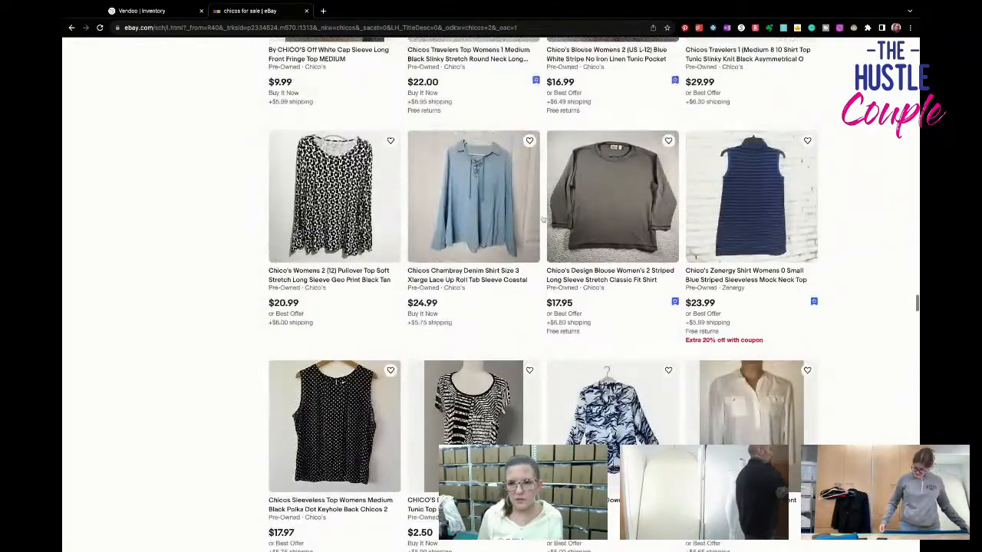
pyautogui.scroll(6, 520, 225)
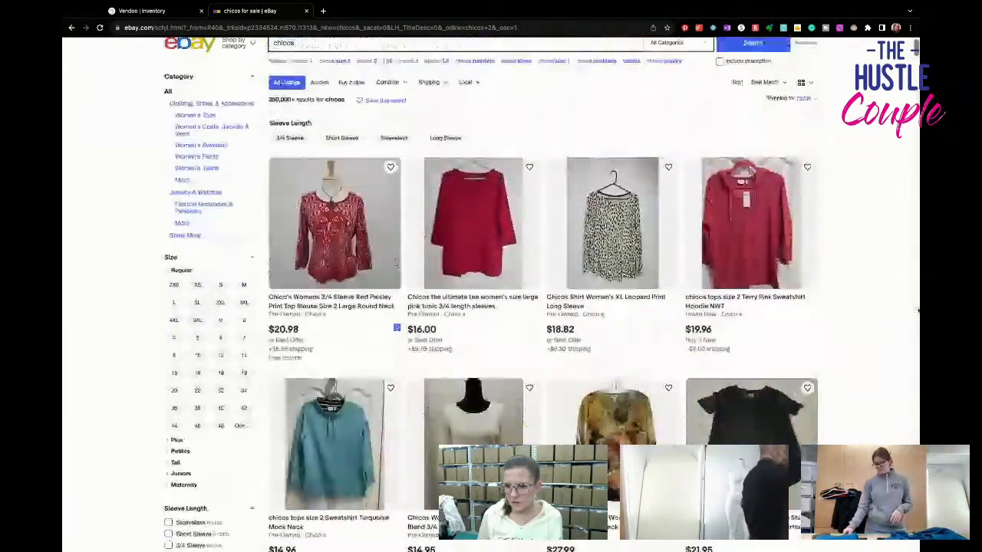
pyautogui.scroll(1, 519, 224)
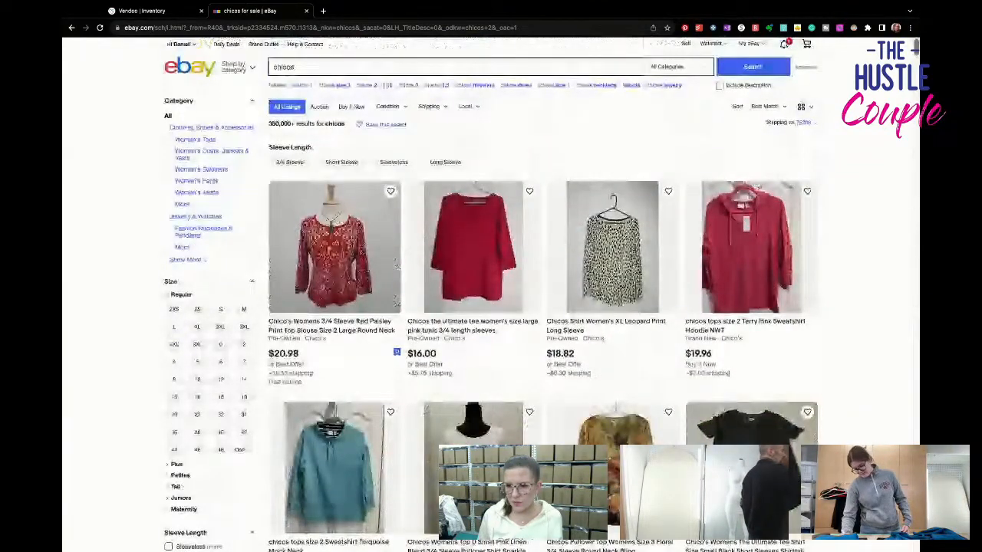
pyautogui.scroll(-1, 519, 225)
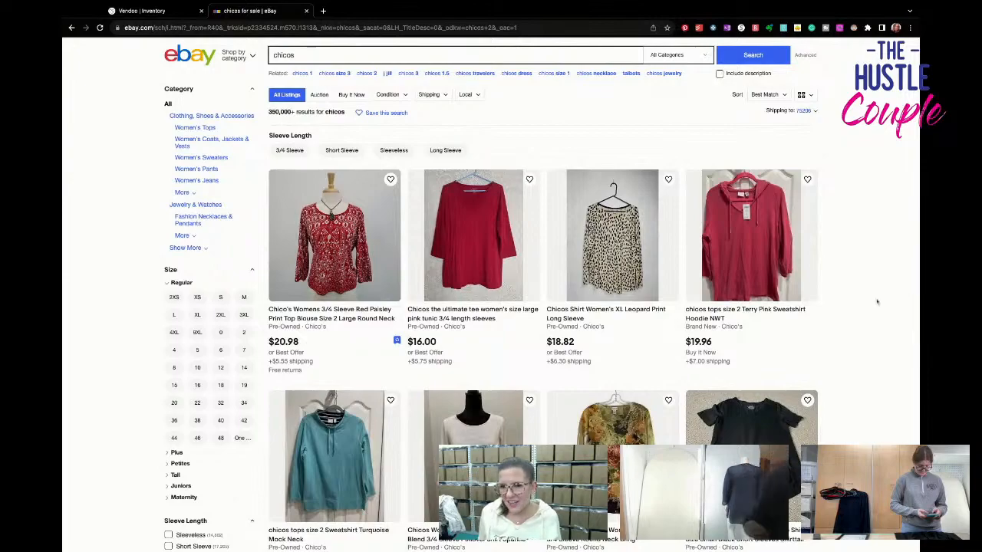
pyautogui.scroll(-2, 872, 296)
pyautogui.scroll(-6, 859, 301)
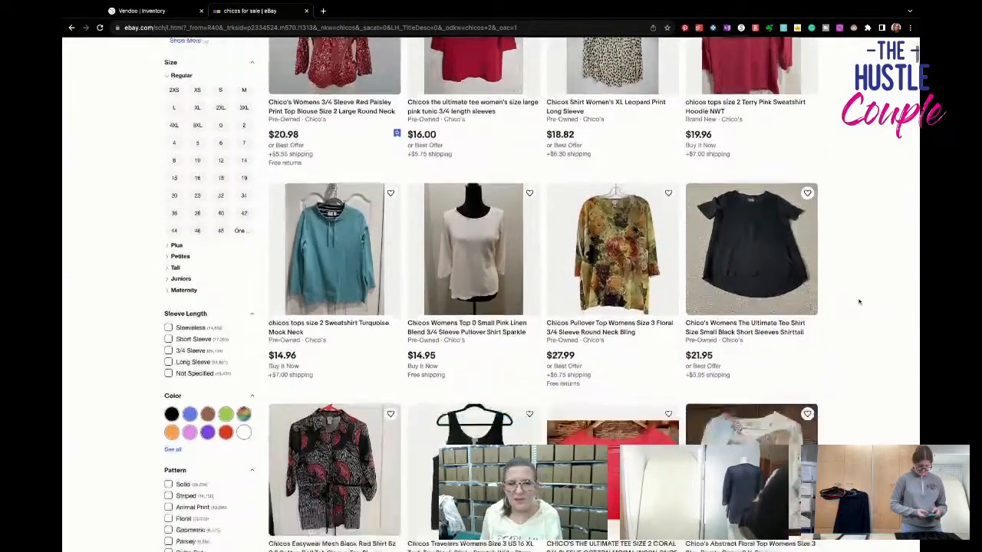
# - Replace the "chicos" query and search eBay for "loft xxsp"
pyautogui.scroll(7, 859, 301)
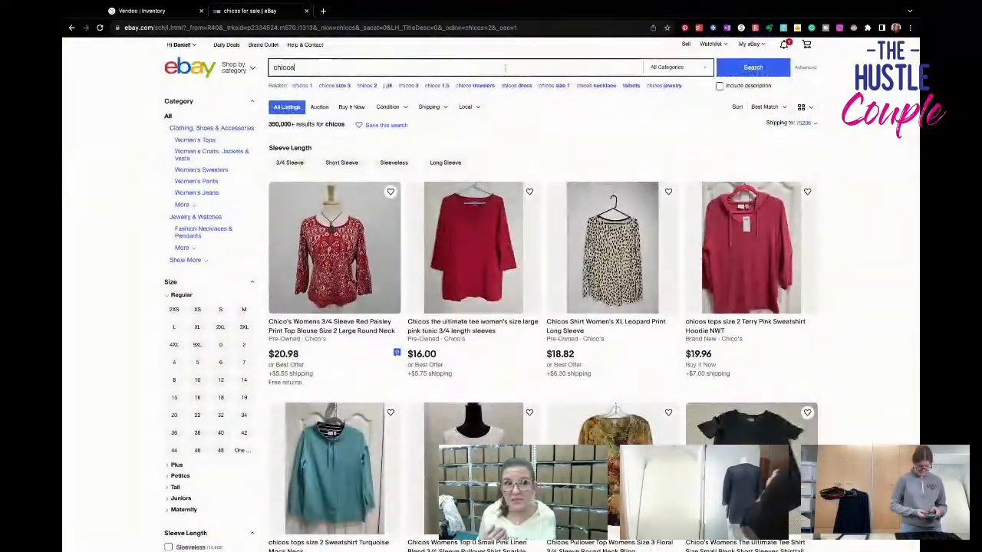
pyautogui.click(503, 68)
pyautogui.press('BackSpace')
pyautogui.press('BackSpace')
pyautogui.press('BackSpace')
pyautogui.press('BackSpace')
pyautogui.press('BackSpace')
pyautogui.press('BackSpace')
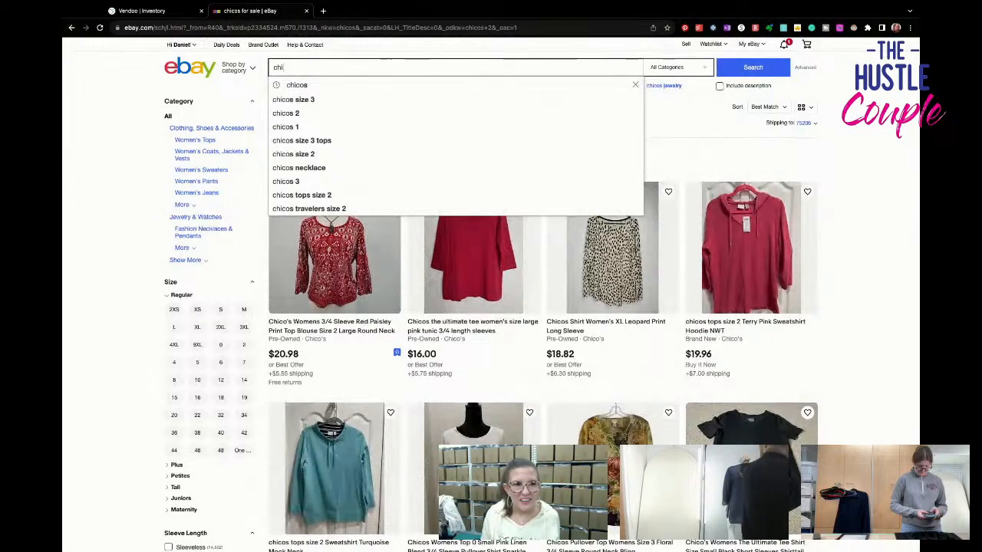
pyautogui.write('loft xxsp')
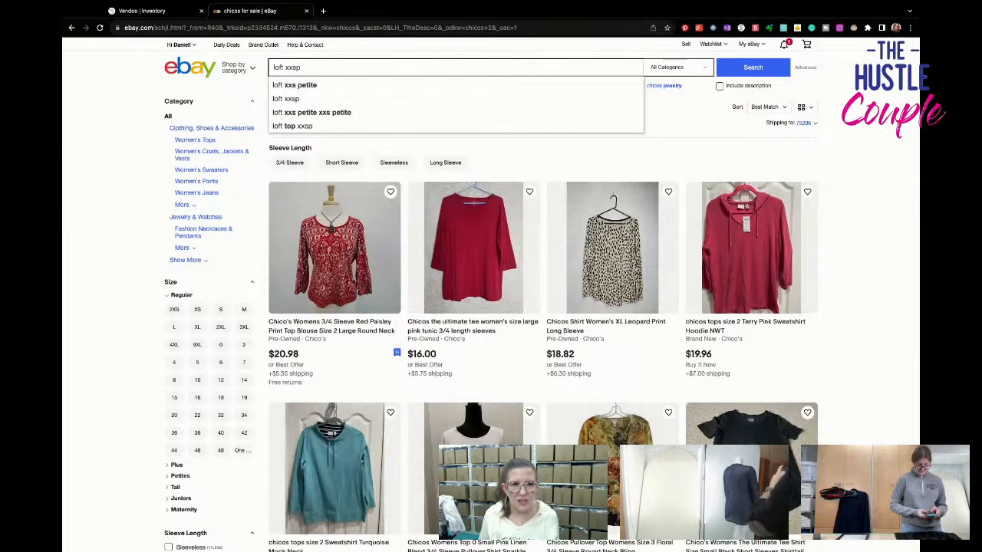
pyautogui.click(478, 104)
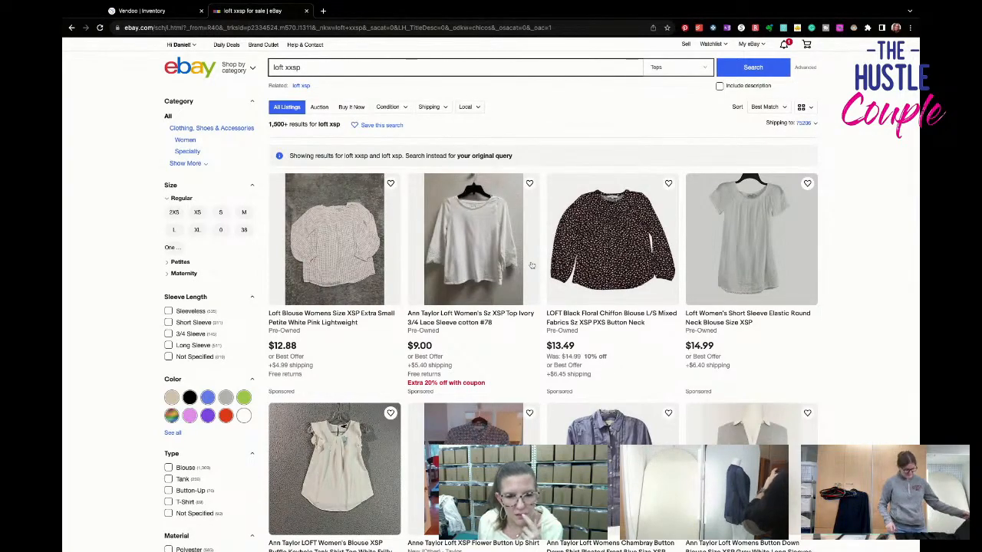
# - Examine the first rows of the "loft xxsp" results, comparing sizes, garment styles and asking prices of Loft petite tops
pyautogui.scroll(-5, 531, 265)
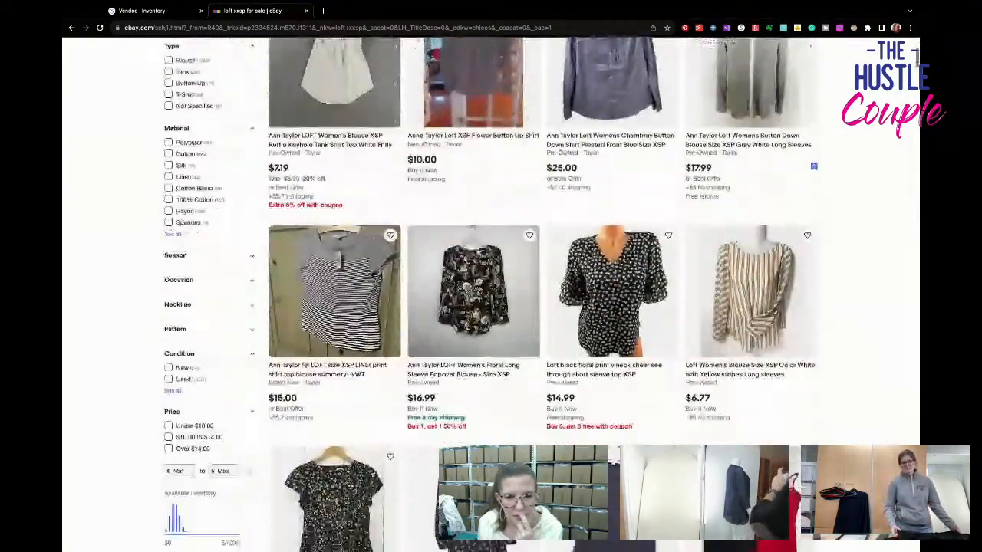
pyautogui.scroll(-7, 491, 292)
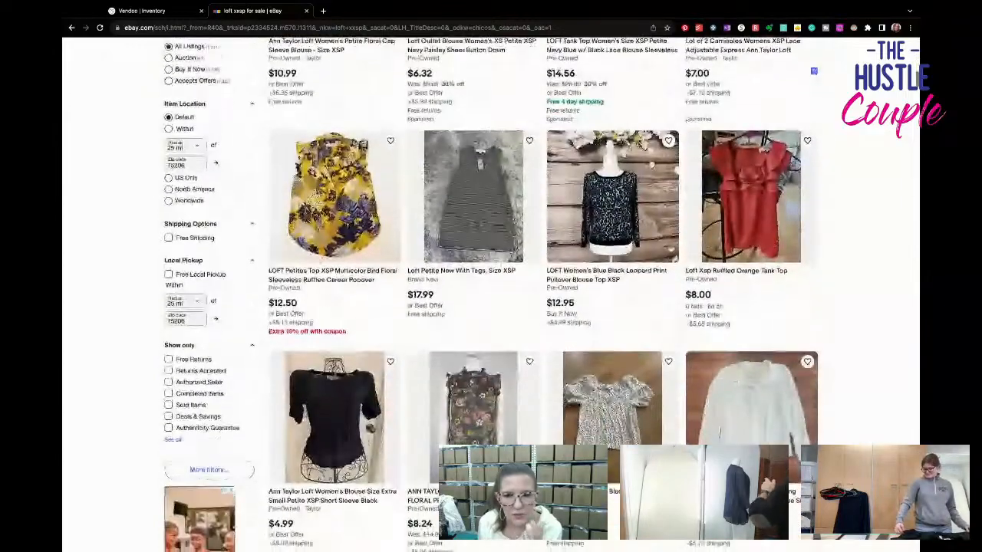
pyautogui.scroll(-6, 491, 292)
pyautogui.scroll(-10, 491, 291)
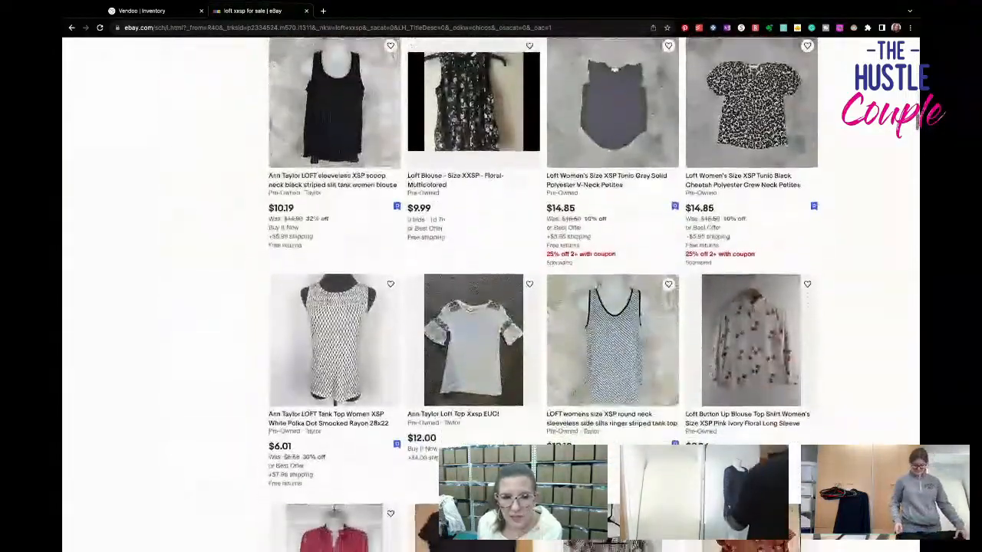
pyautogui.scroll(-3, 490, 291)
pyautogui.scroll(-3, 491, 292)
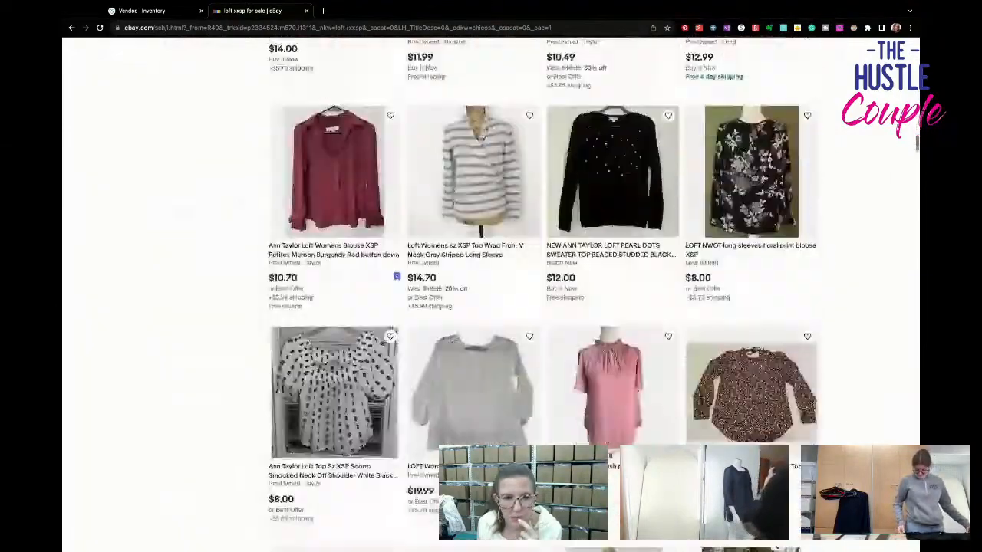
# - Review further "loft xxsp" listings, comparing auction and fixed prices of tank tops, peasant blouses and short-sleeve tops
pyautogui.scroll(-2, 491, 292)
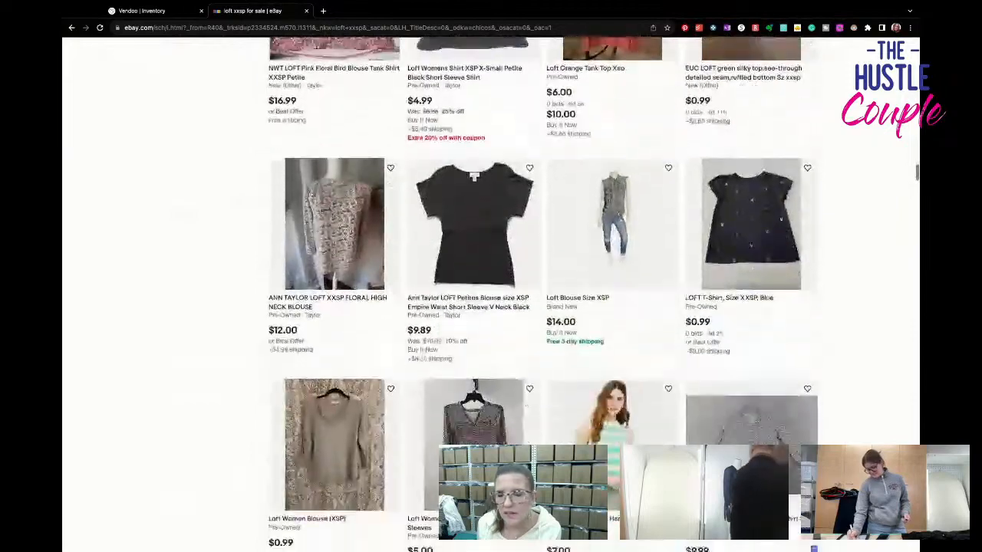
pyautogui.scroll(-4, 491, 292)
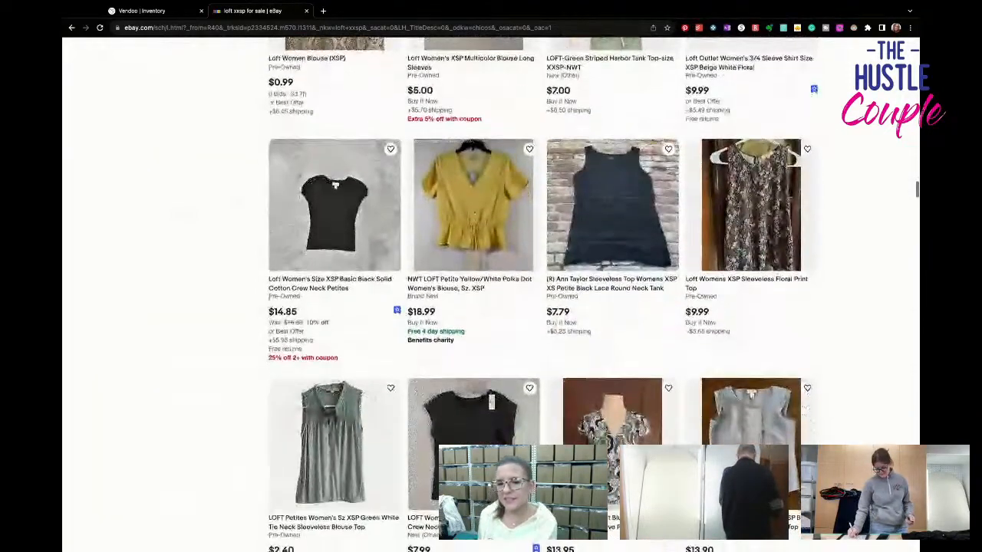
pyautogui.scroll(-1, 491, 292)
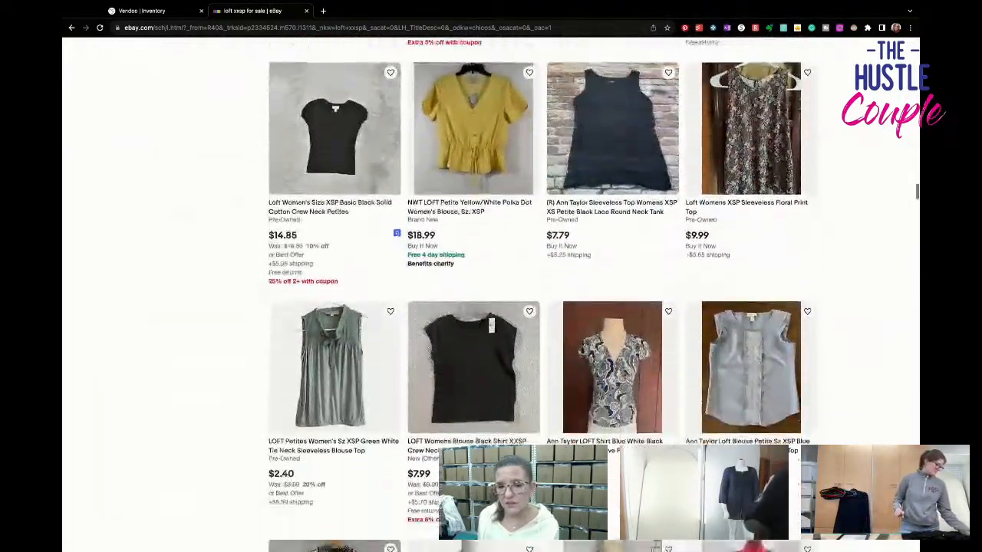
pyautogui.scroll(-2, 491, 292)
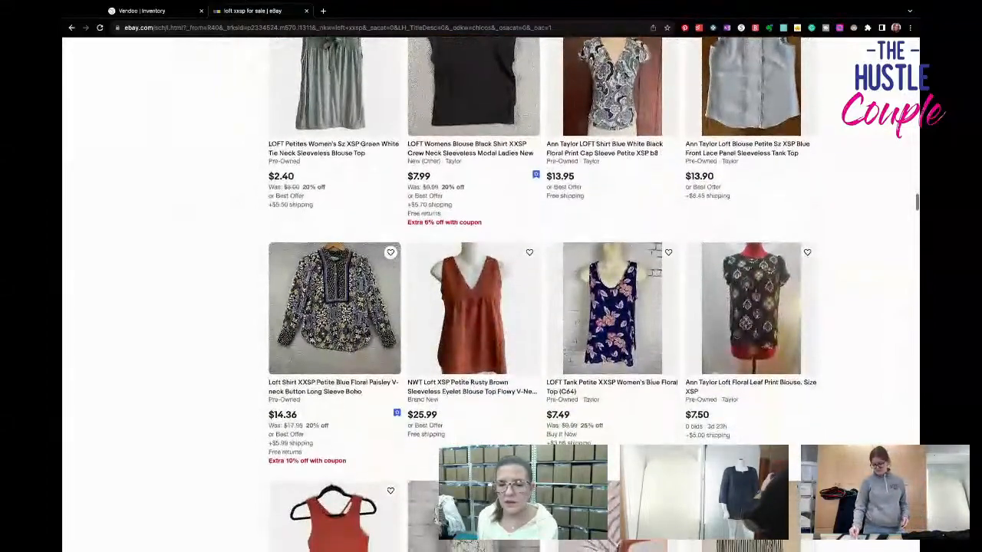
pyautogui.scroll(-3, 491, 292)
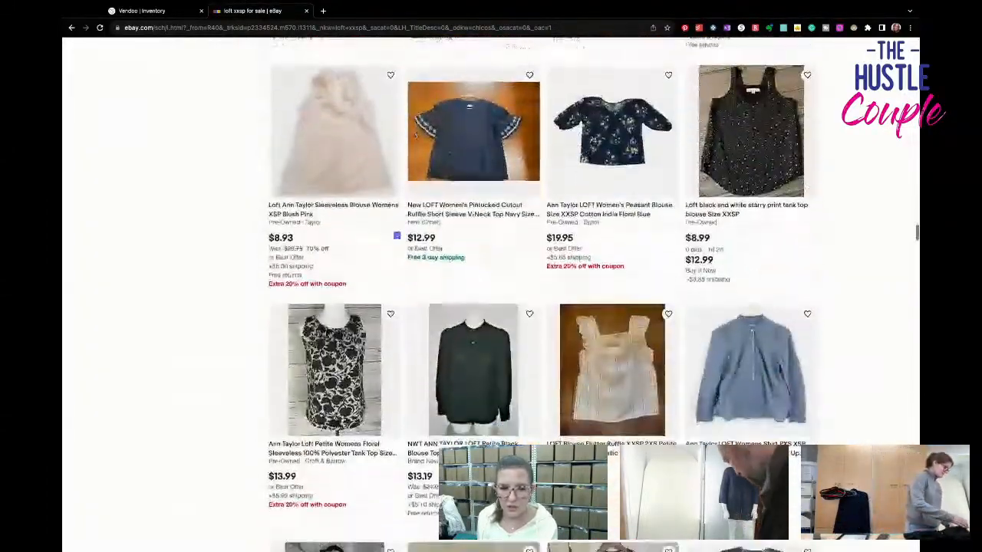
pyautogui.scroll(-3, 491, 291)
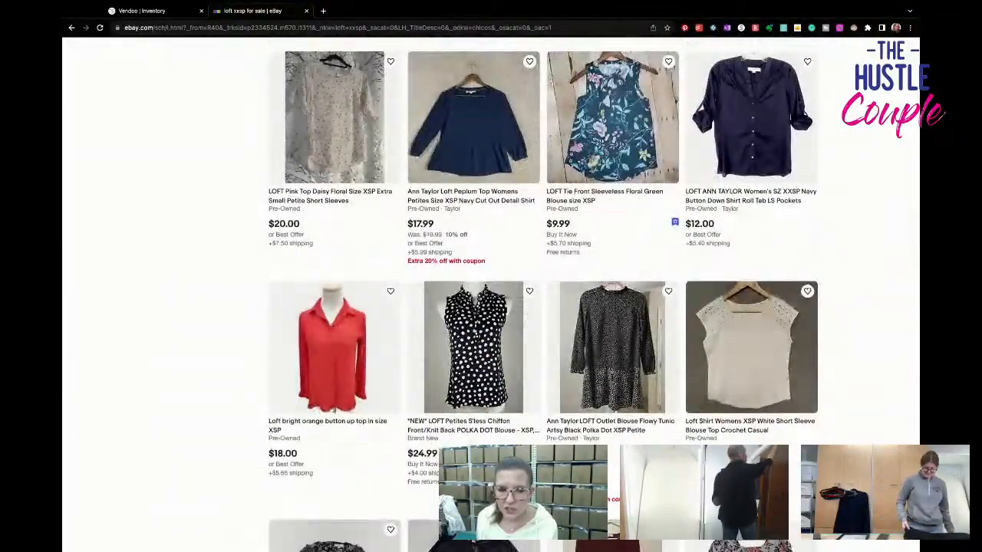
# - Survey more Loft petite listings, comparing conditions, discounts and prices of button-ups, floral blouses and sleeveless tops
pyautogui.scroll(-3, 491, 291)
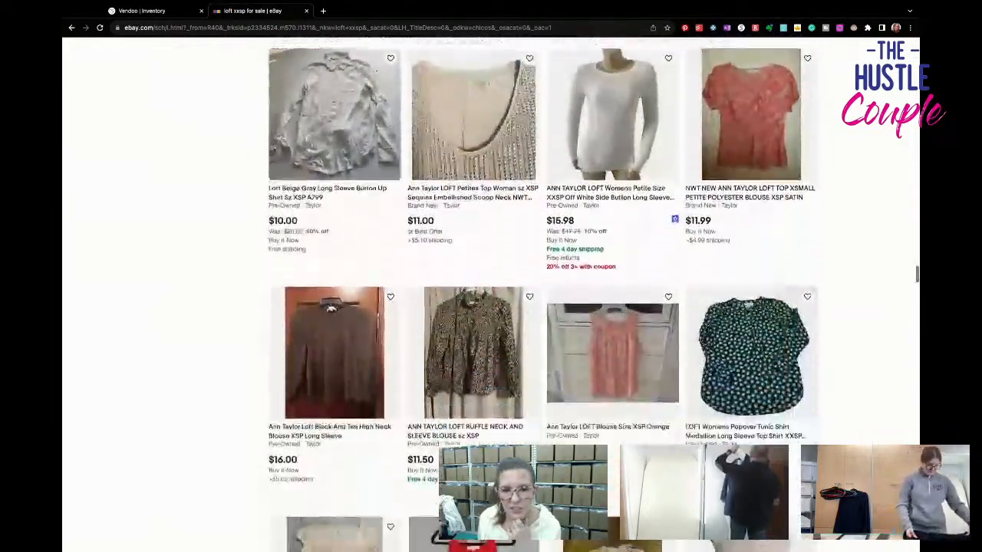
pyautogui.scroll(-6, 472, 186)
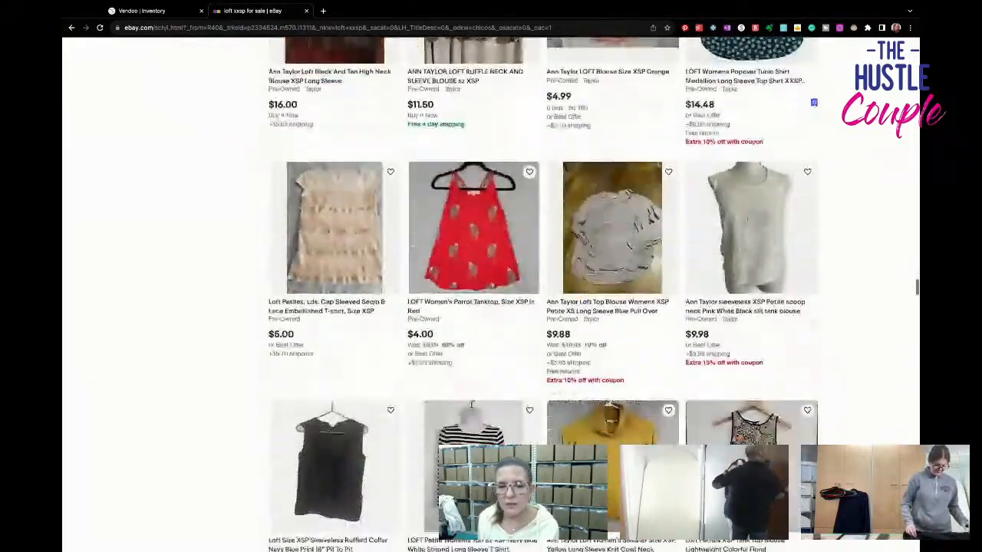
pyautogui.scroll(-5, 472, 186)
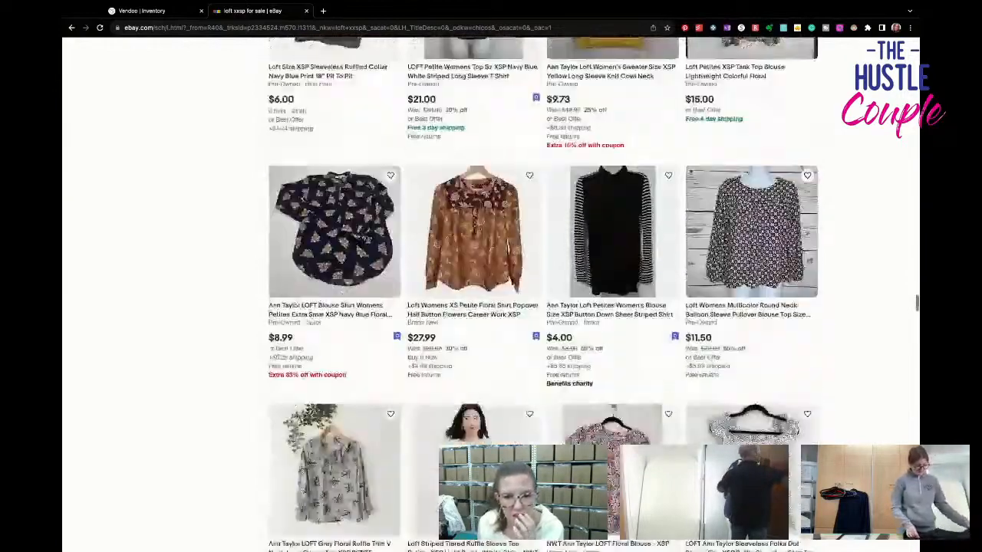
pyautogui.scroll(-6, 491, 292)
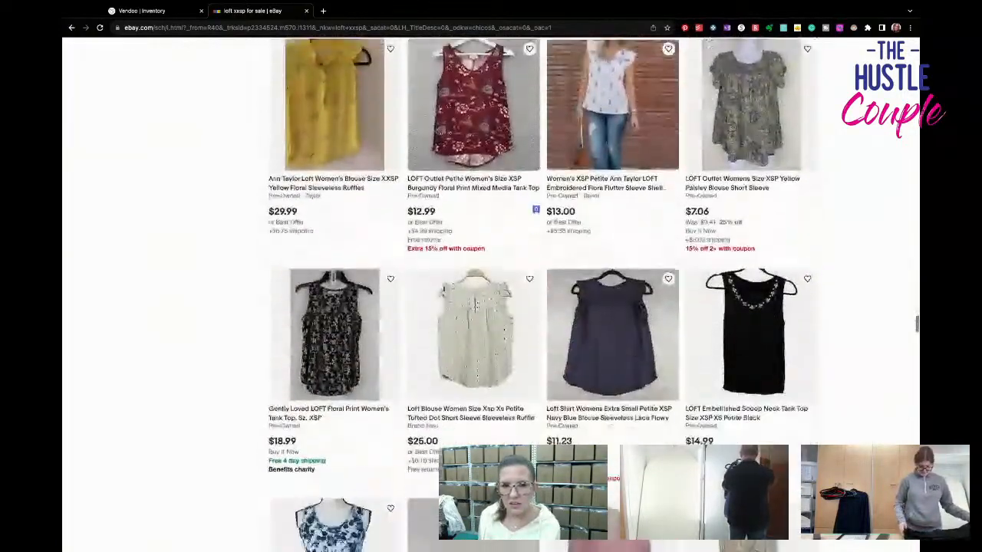
pyautogui.scroll(-6, 491, 292)
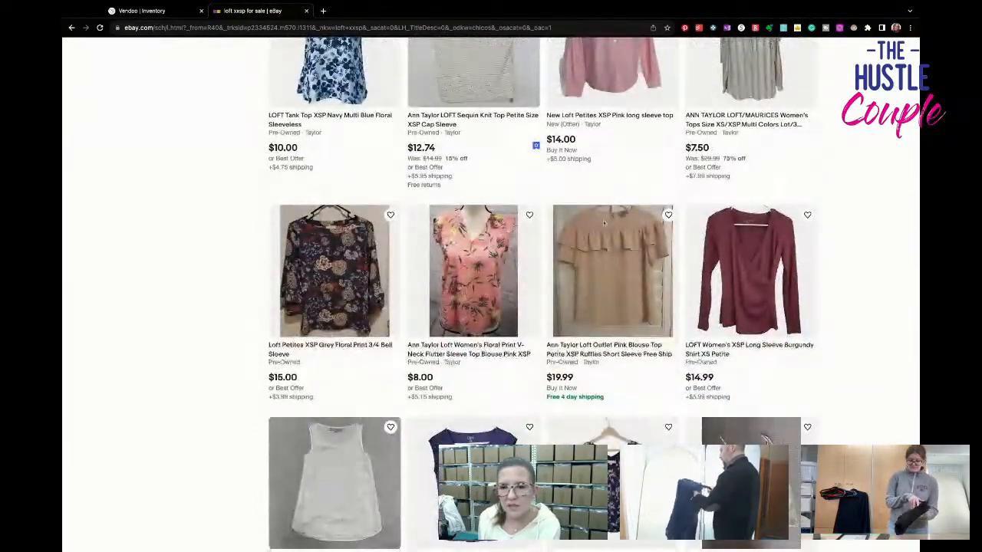
pyautogui.scroll(-5, 491, 291)
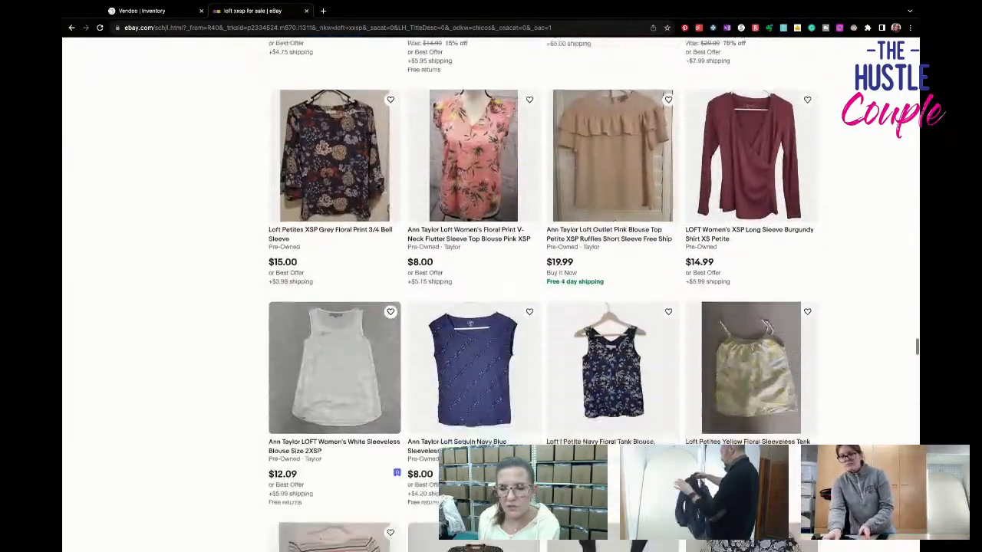
# - Check the lower rows of the "loft xxsp" results, comparing prices of XSP and XXSP blouses, striped shirts and eyelet tops
pyautogui.scroll(-4, 491, 291)
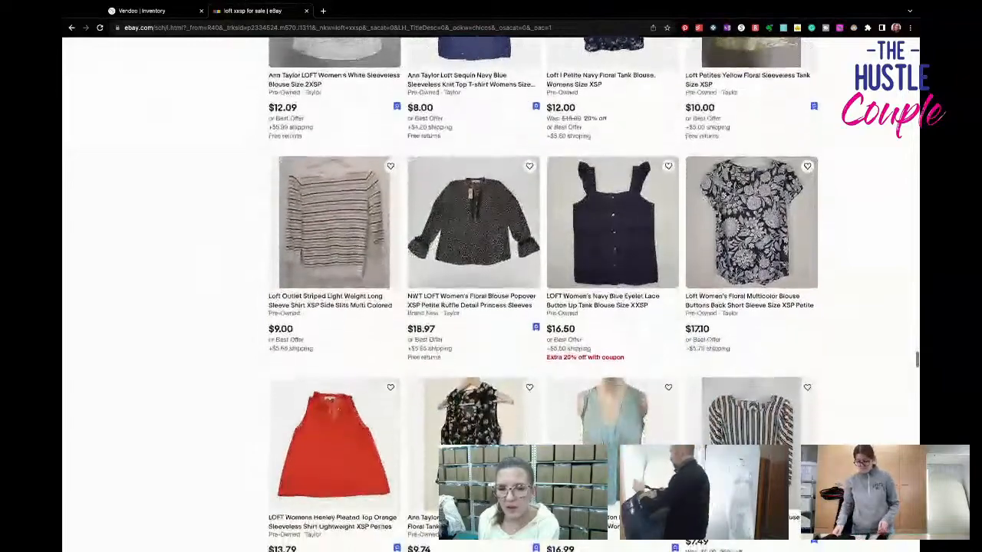
pyautogui.scroll(-6, 491, 291)
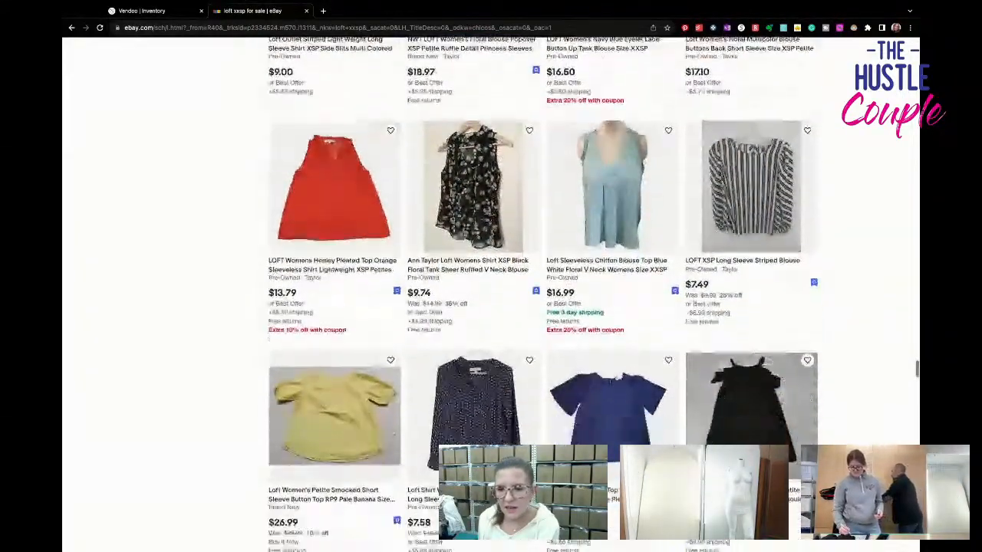
pyautogui.scroll(-10, 491, 291)
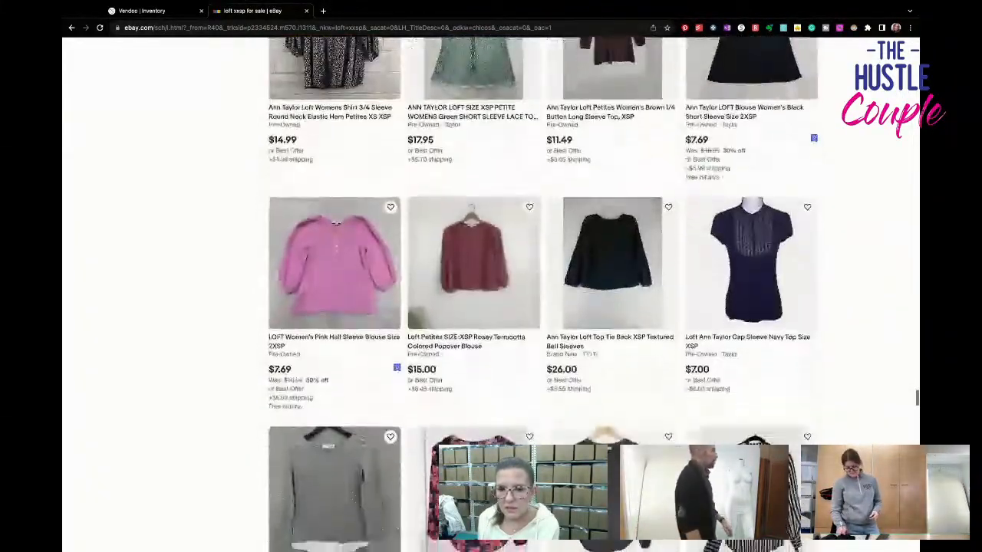
pyautogui.scroll(-6, 491, 291)
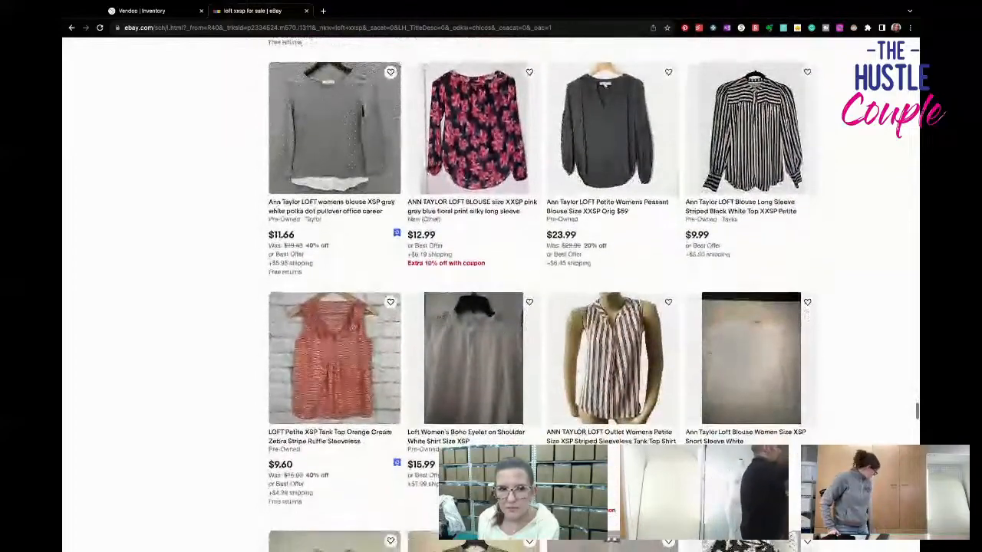
pyautogui.scroll(-4, 491, 292)
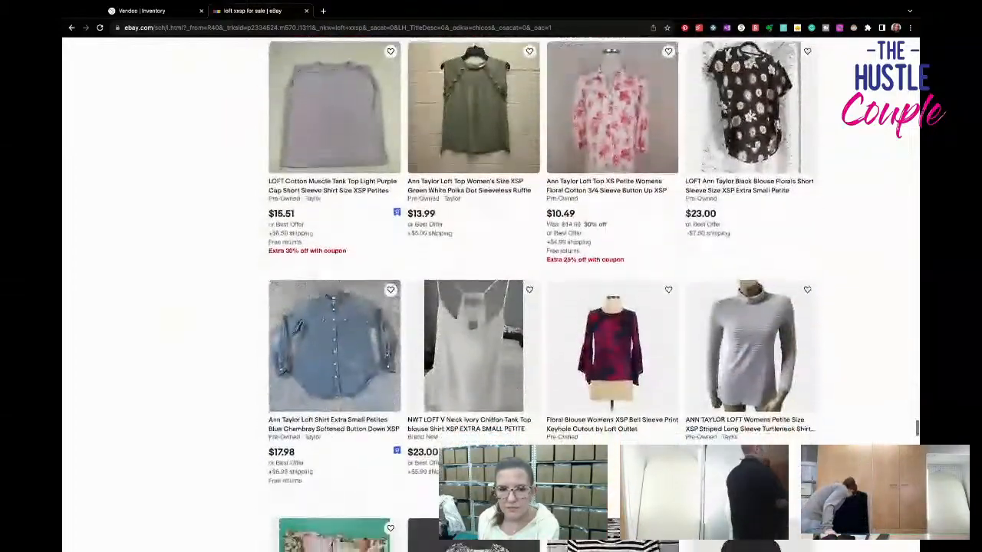
pyautogui.scroll(-5, 491, 292)
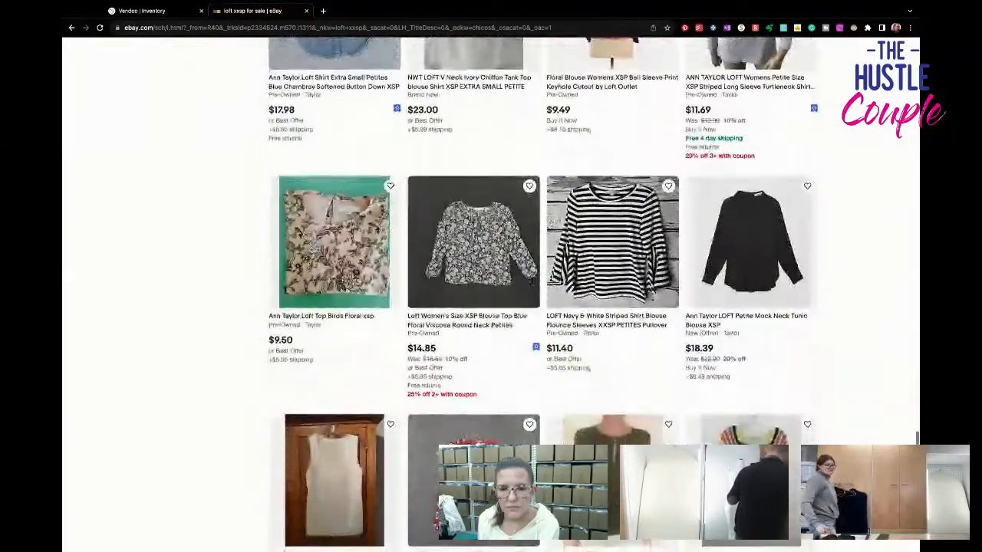
# - Examine the remaining "loft xxsp" listings through the end of the results page, comparing styles, conditions and asking prices
pyautogui.scroll(-9, 491, 292)
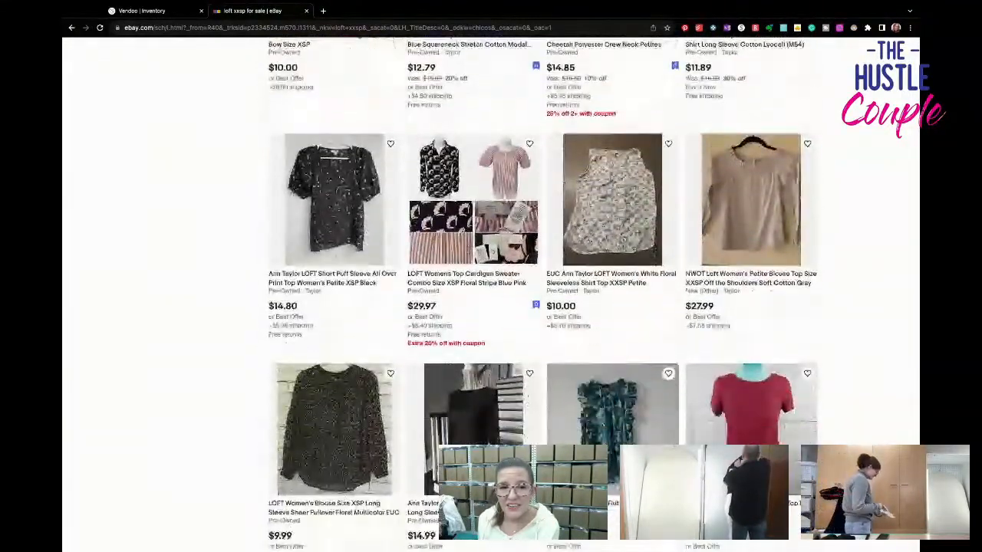
pyautogui.scroll(-5, 491, 291)
pyautogui.scroll(-11, 633, 389)
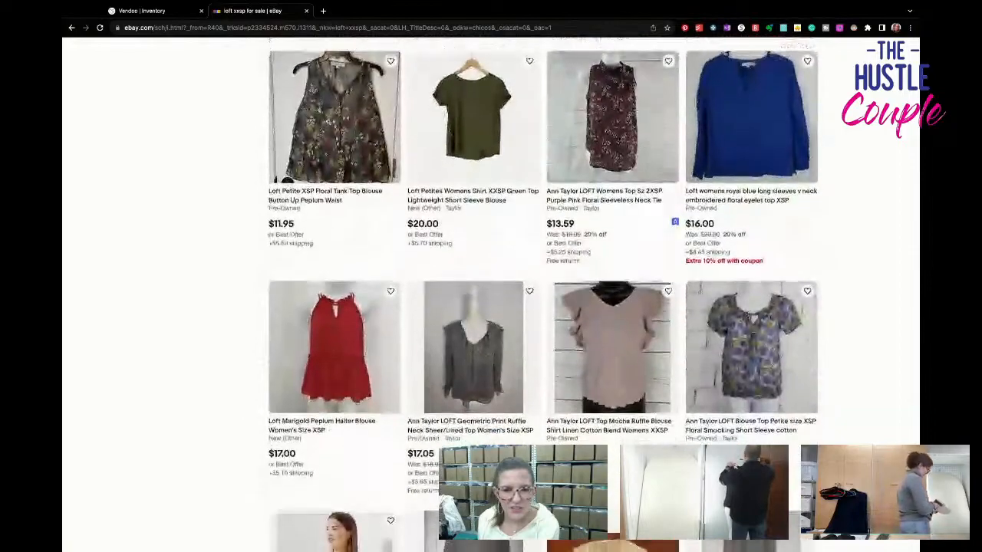
pyautogui.scroll(-5, 490, 292)
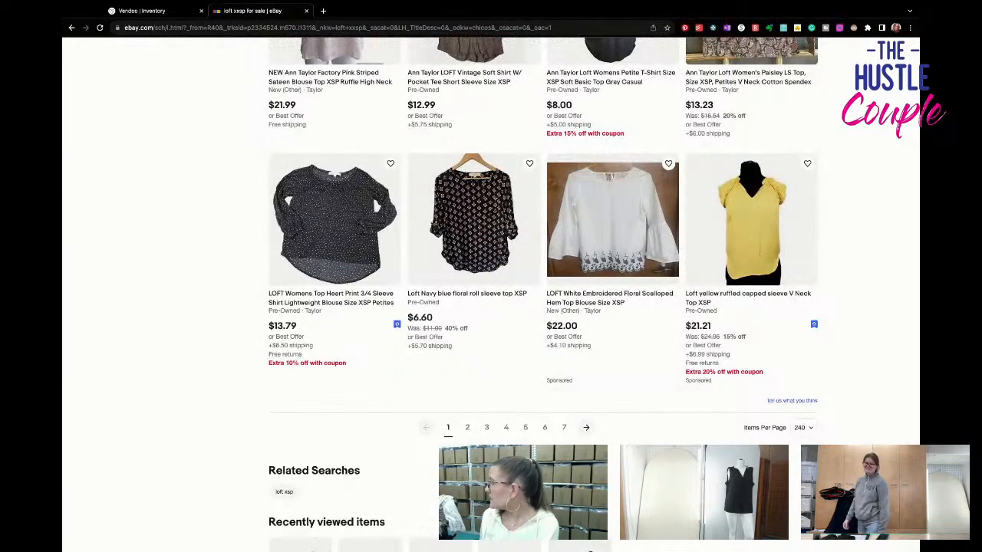
pyautogui.scroll(-1, 543, 293)
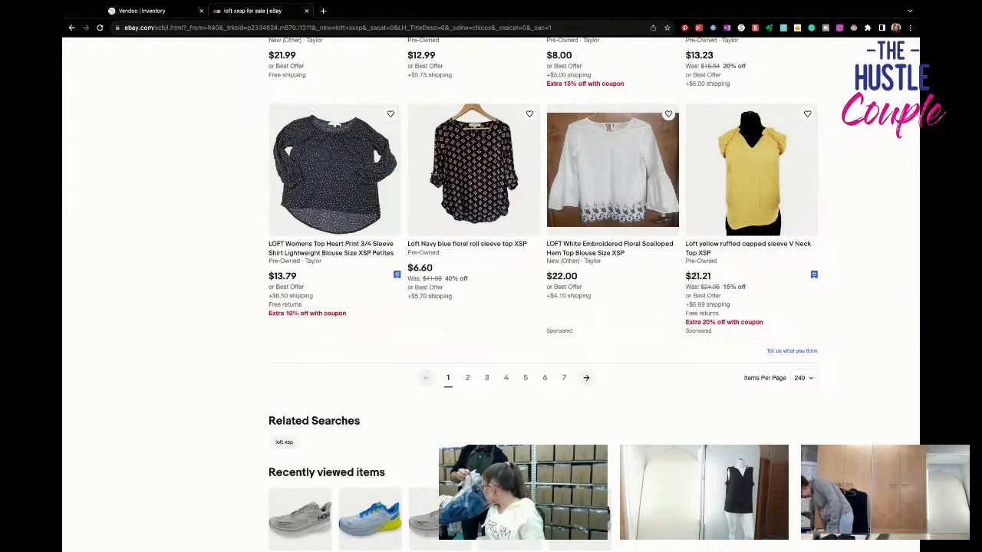
pyautogui.scroll(-1, 543, 294)
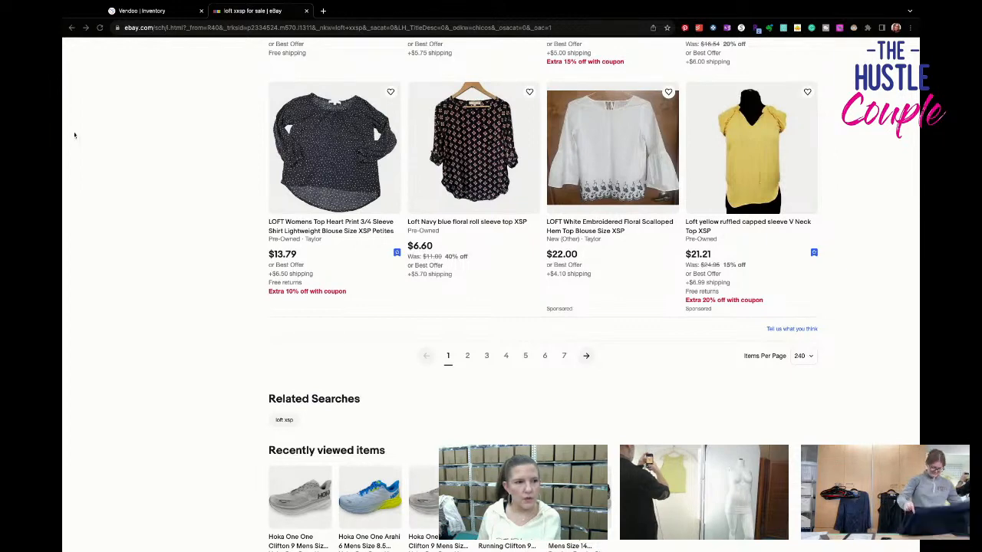
# - Switch to Vendoo and open the active Chicos size 3 open front purple sheer stripe sweater listing
pyautogui.click(162, 12)
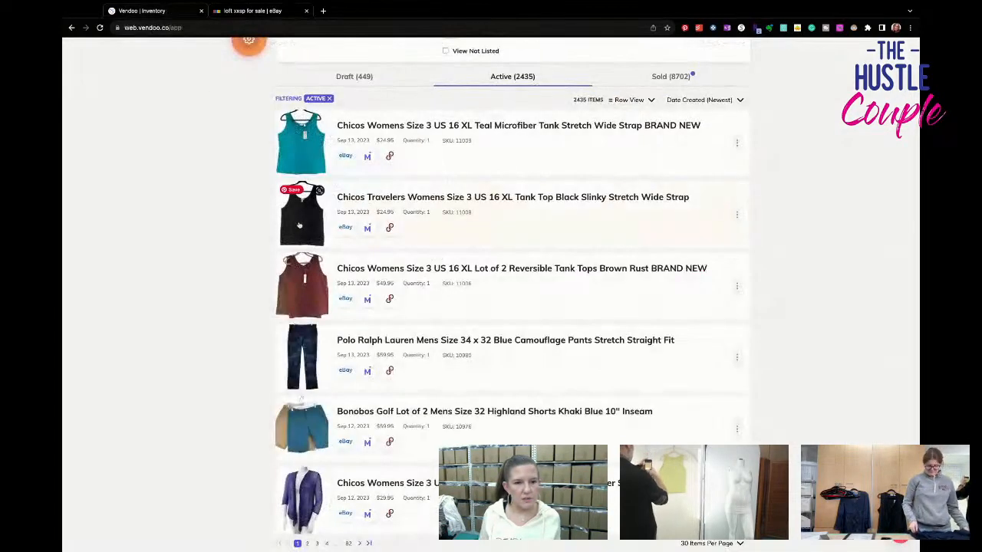
pyautogui.scroll(4, 369, 214)
pyautogui.scroll(-5, 476, 365)
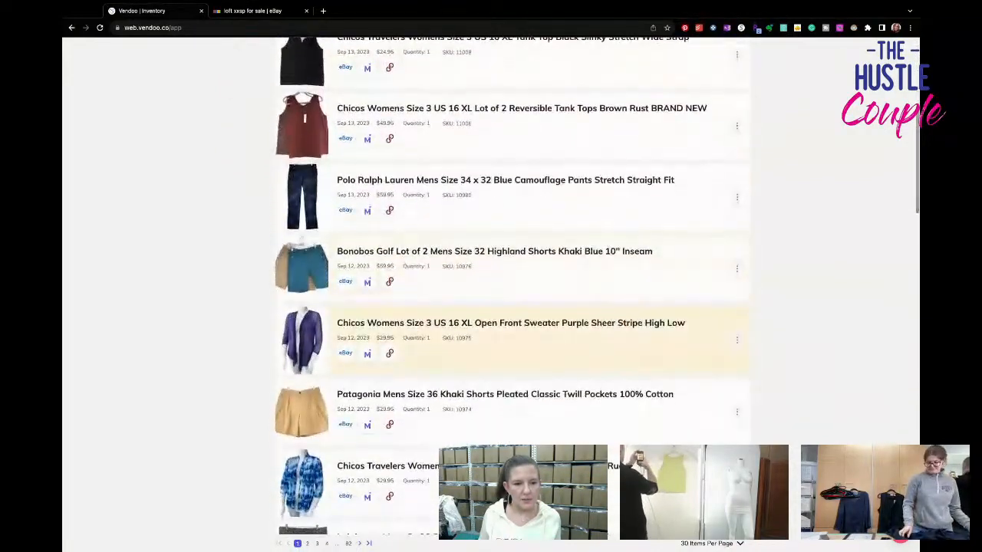
pyautogui.click(485, 332)
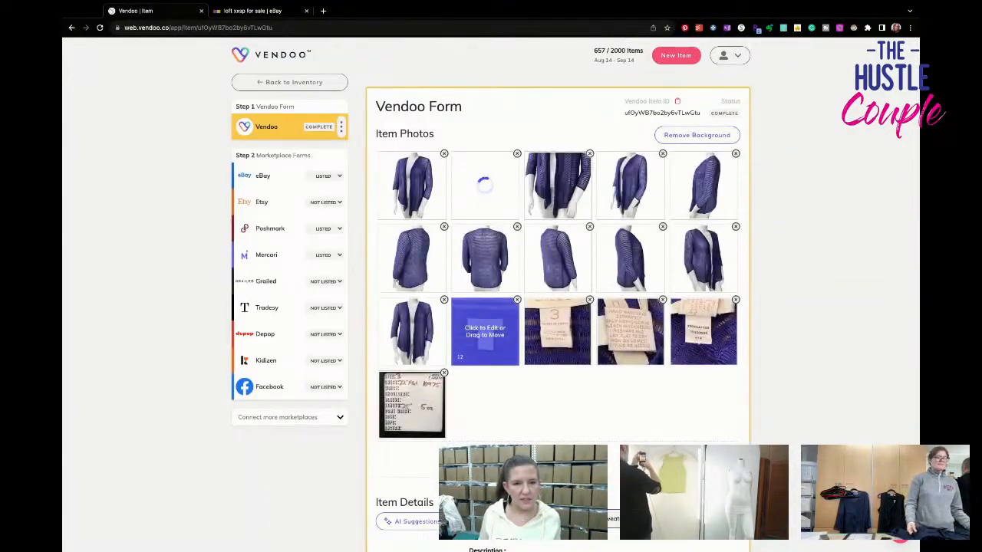
# - Review the purple sweater's photos, item details, package weight and price, save its Vendoo form and return to the inventory
pyautogui.scroll(-2, 485, 331)
pyautogui.scroll(-1, 557, 307)
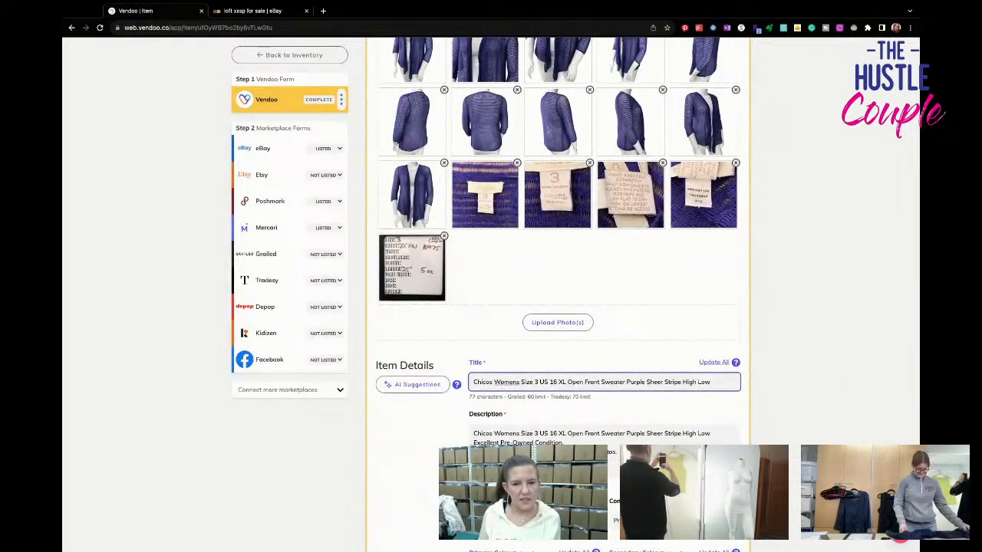
pyautogui.scroll(-3, 558, 306)
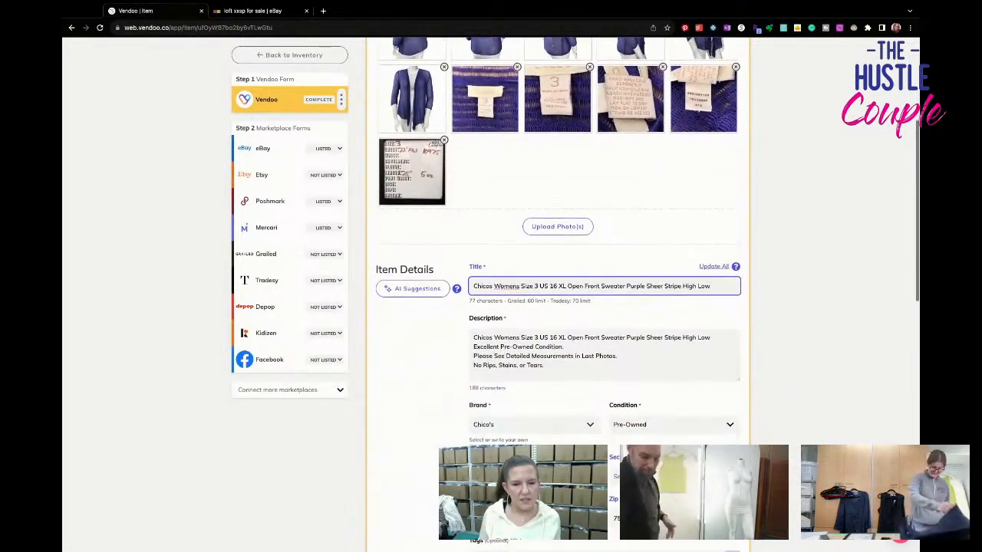
pyautogui.scroll(-10, 557, 306)
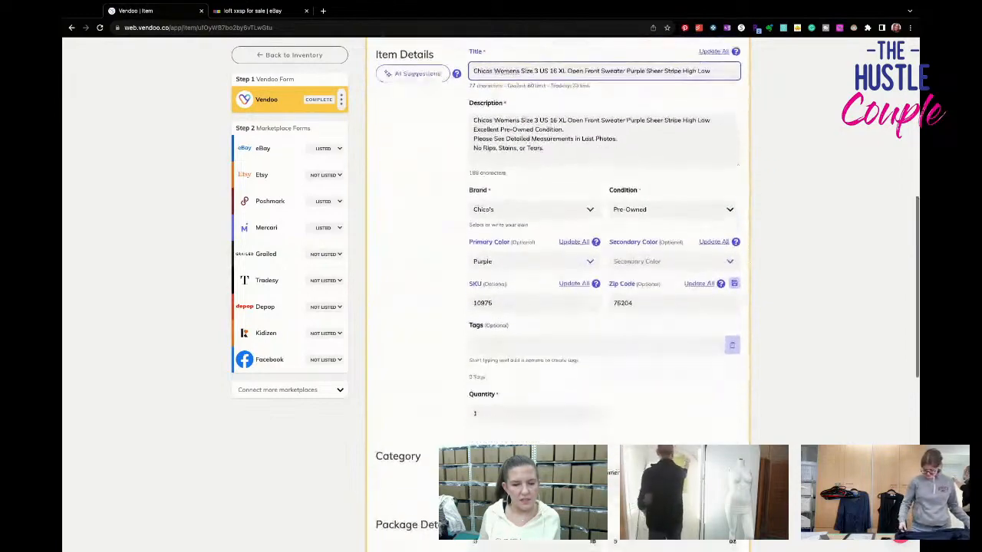
pyautogui.scroll(-1, 558, 307)
pyautogui.scroll(1, 558, 306)
pyautogui.scroll(-9, 374, 381)
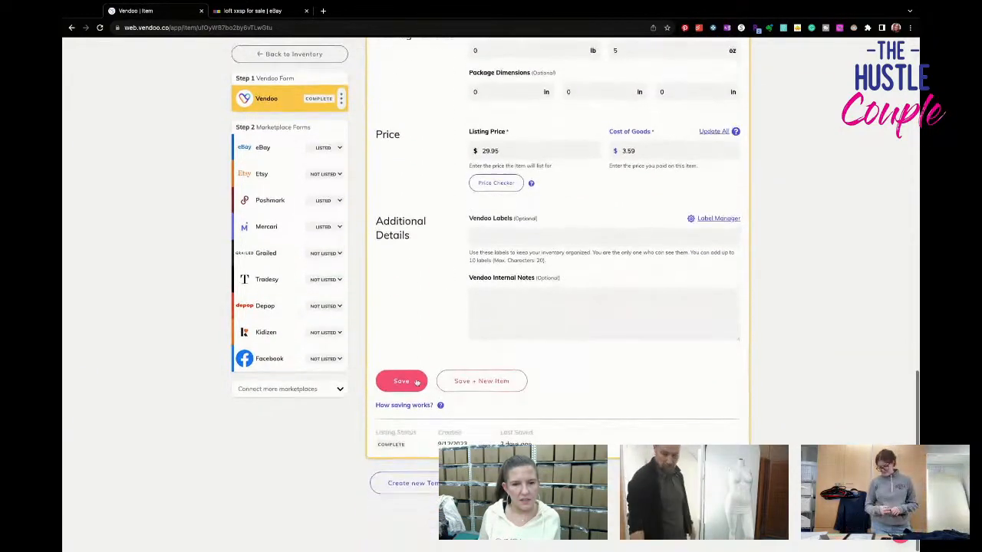
pyautogui.click(387, 383)
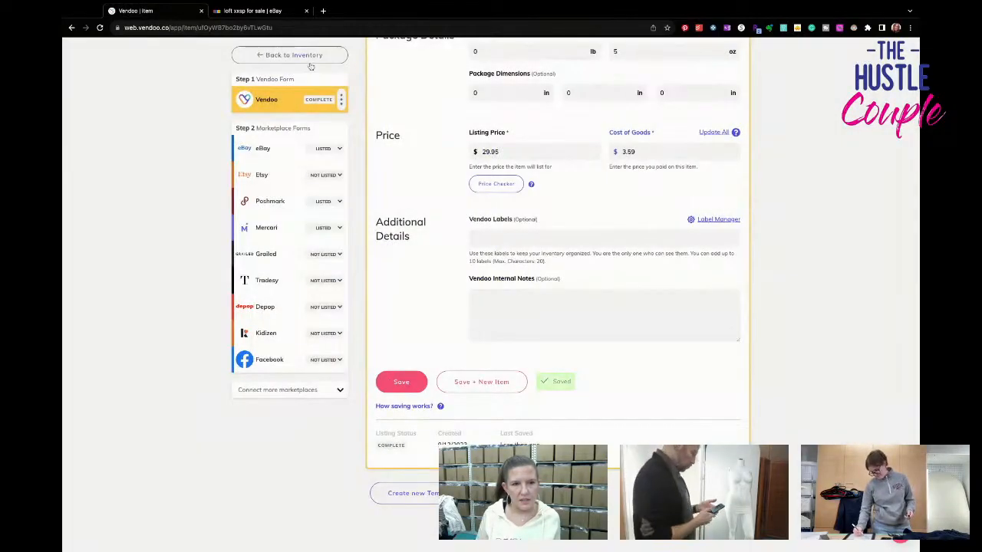
pyautogui.click(311, 57)
# - Show only the draft items in the Vendoo inventory
pyautogui.scroll(-12, 494, 341)
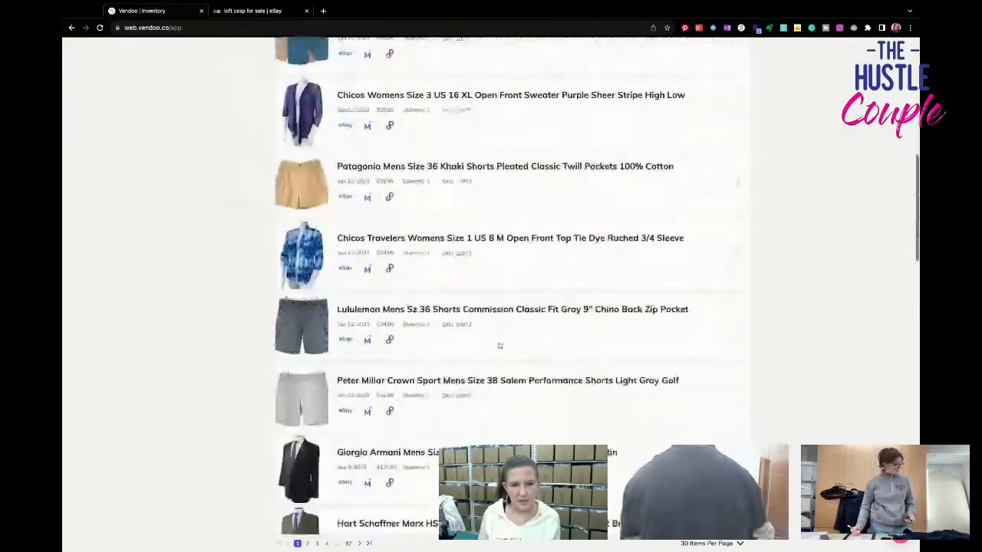
pyautogui.scroll(12, 491, 342)
pyautogui.click(383, 245)
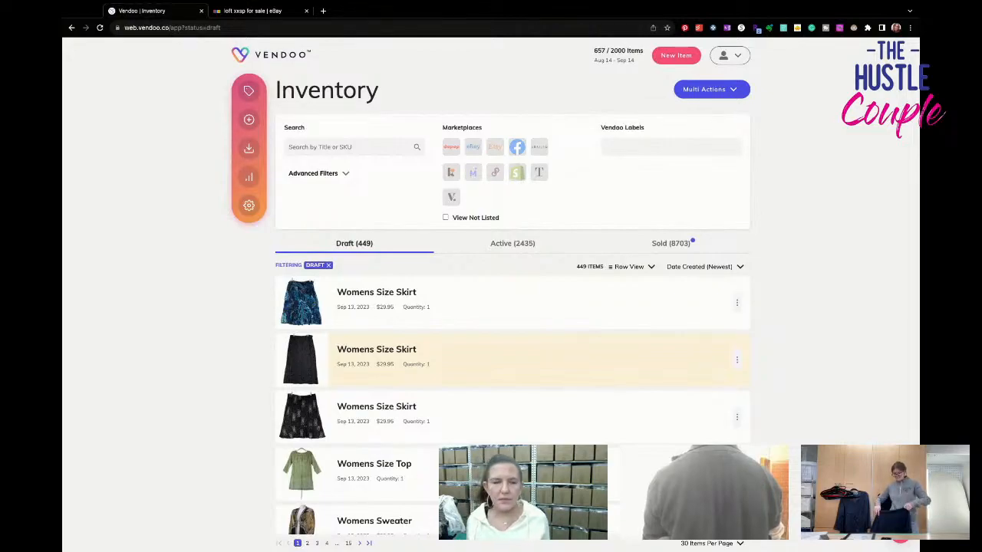
# - Switch to the eBay results and replace the search with "city chic bra 38f"
pyautogui.click(286, 16)
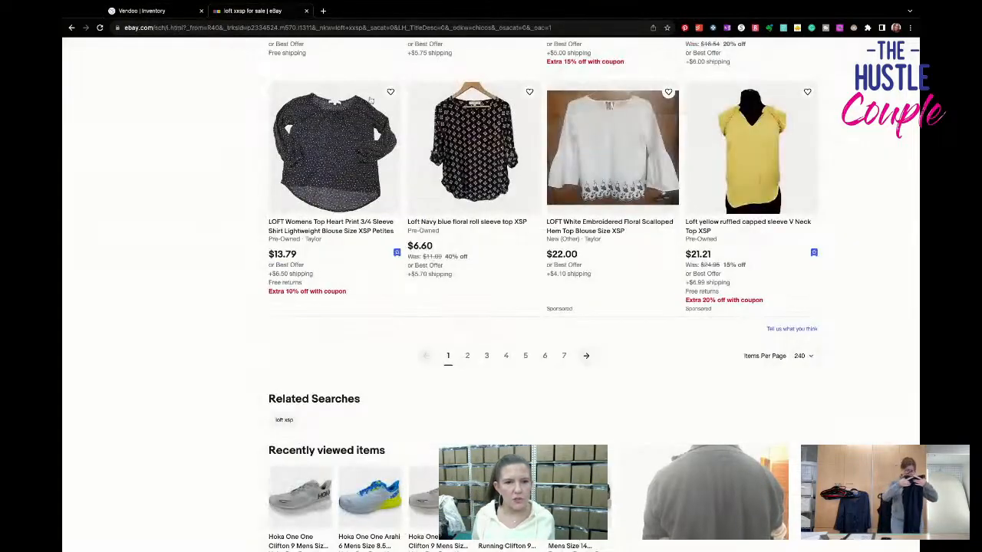
pyautogui.scroll(8, 491, 307)
pyautogui.scroll(15, 491, 307)
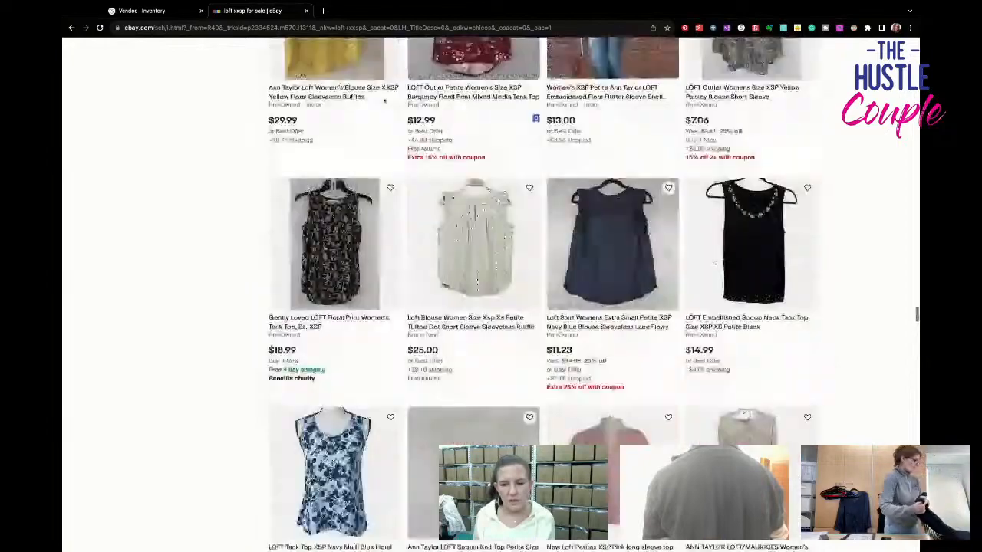
pyautogui.scroll(15, 491, 307)
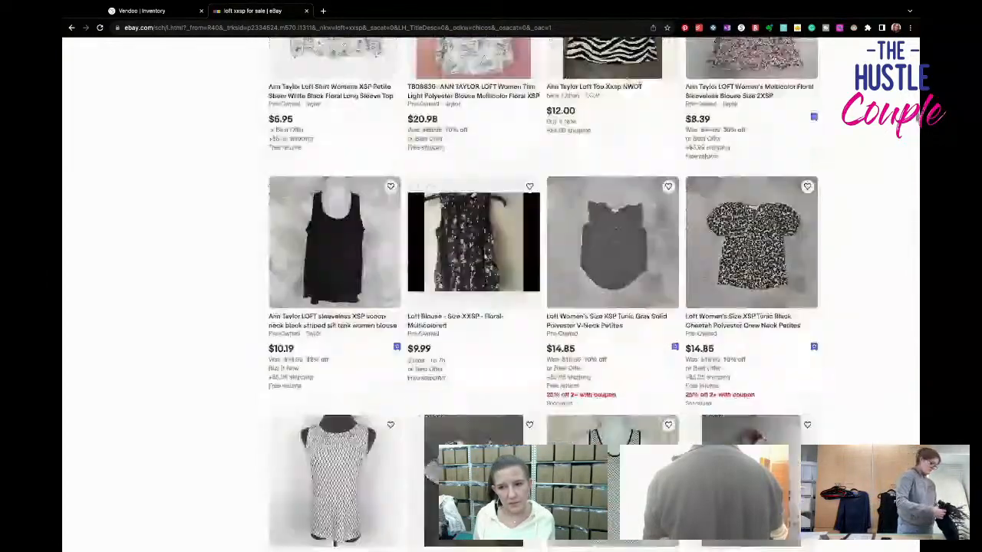
pyautogui.scroll(8, 490, 306)
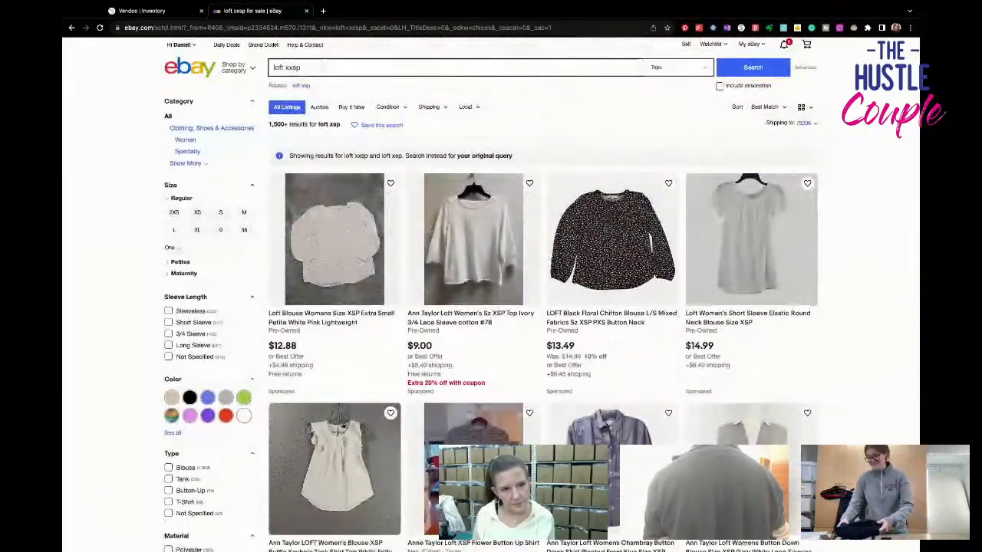
pyautogui.doubleClick(324, 67)
pyautogui.press('BackSpace')
pyautogui.press('BackSpace')
pyautogui.press('BackSpace')
pyautogui.press('BackSpace')
pyautogui.press('BackSpace')
pyautogui.press('BackSpace')
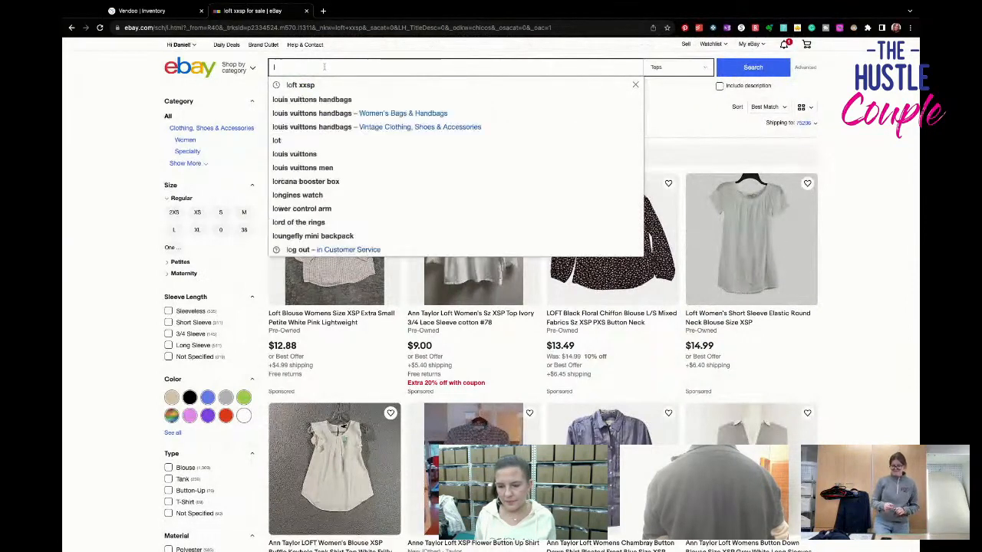
pyautogui.write('cit')
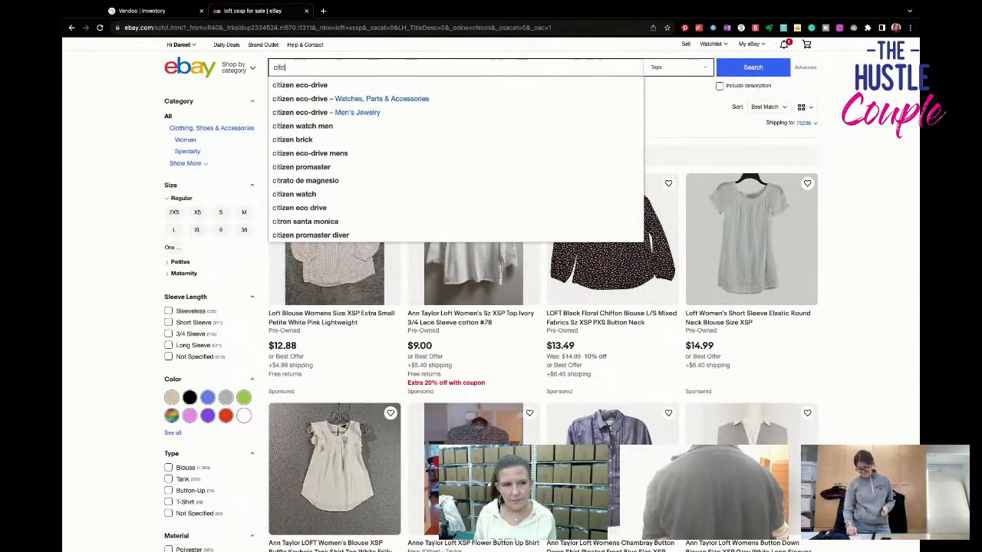
pyautogui.write('y chic b')
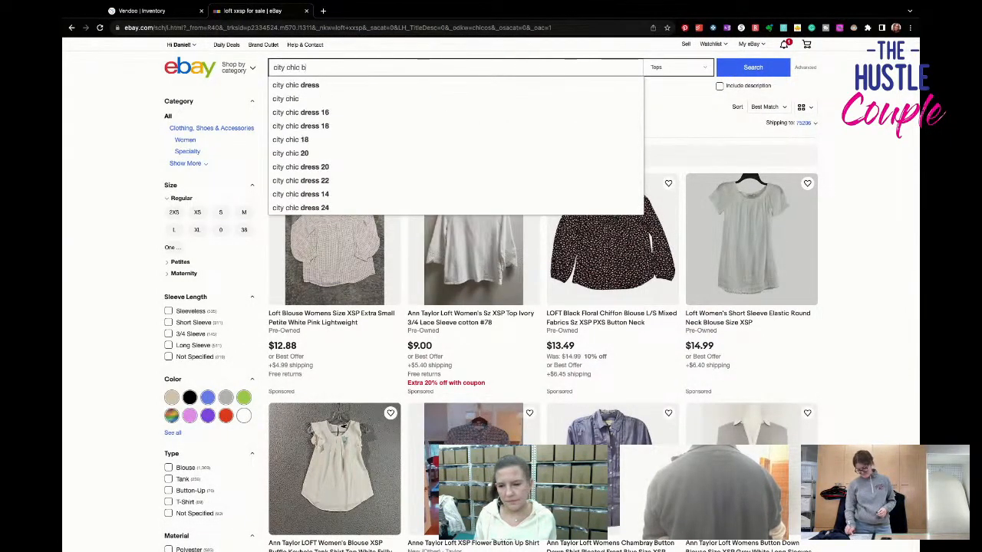
pyautogui.write('ra 38f')
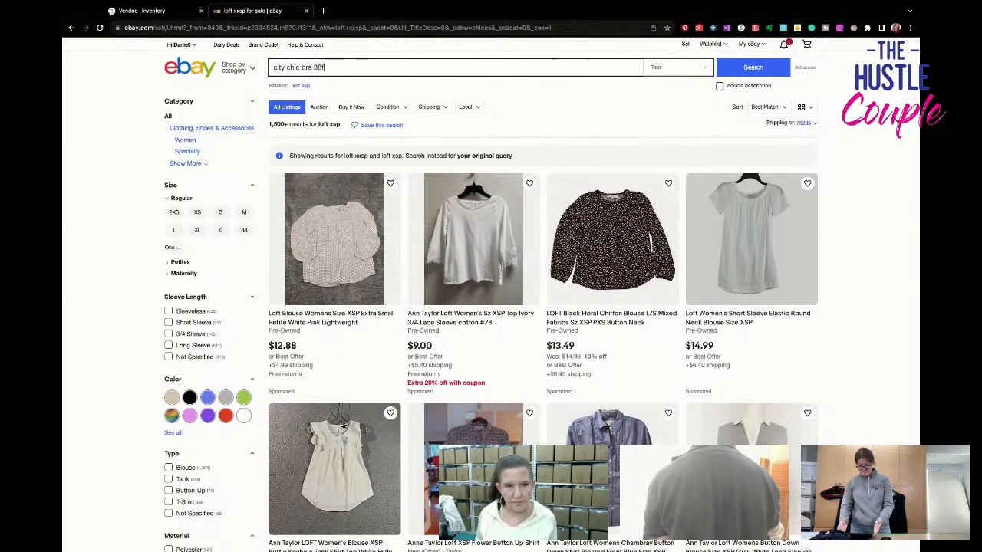
pyautogui.press('Return')
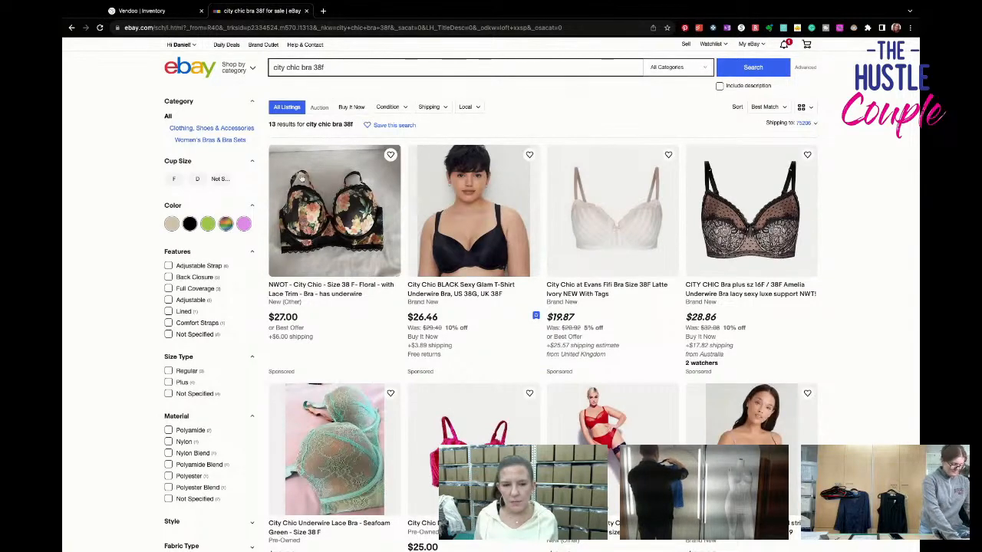
# - Look through the "city chic bra 38f" listings, comparing bra styles, conditions, asking prices and shipping
pyautogui.scroll(-5, 406, 223)
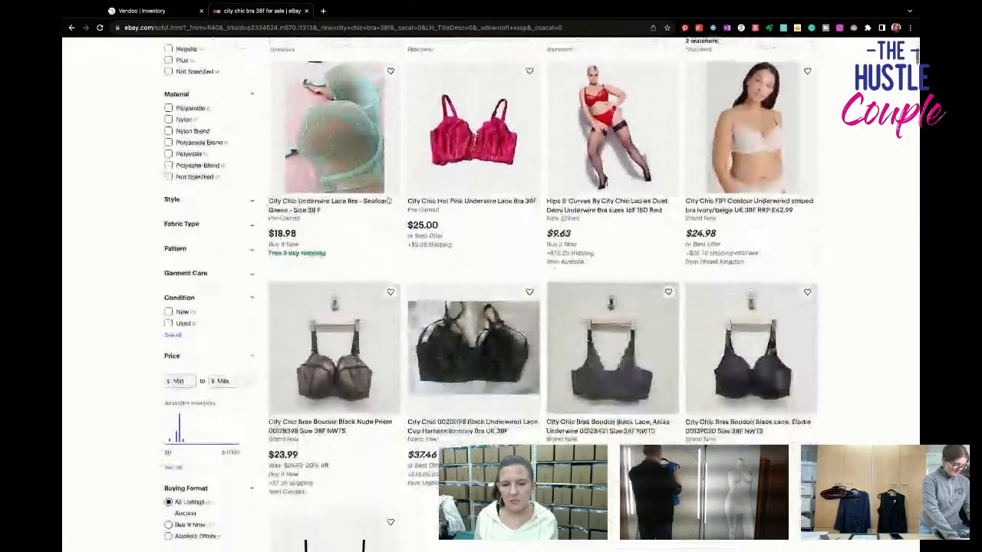
pyautogui.scroll(-7, 389, 198)
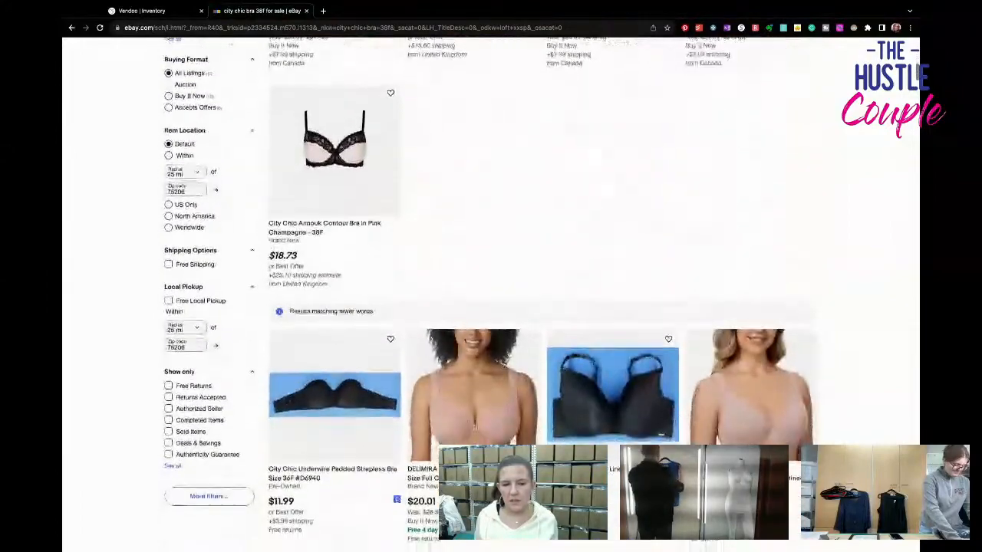
pyautogui.scroll(10, 490, 291)
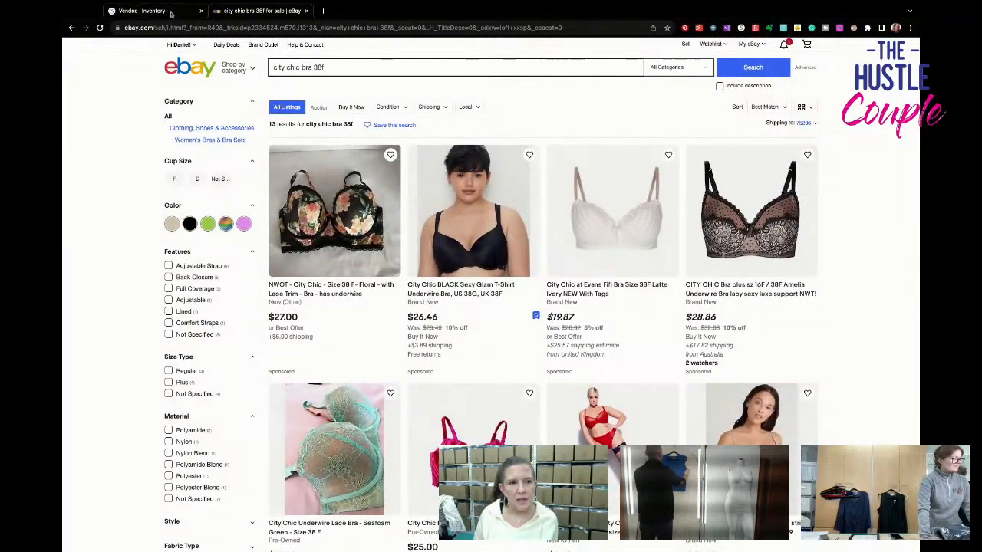
# - Switch to Vendoo, open the black tank draft titled "Chicos Womens Size 1 US 8" and change the title's brand to Eileen Fisher
pyautogui.click(142, 11)
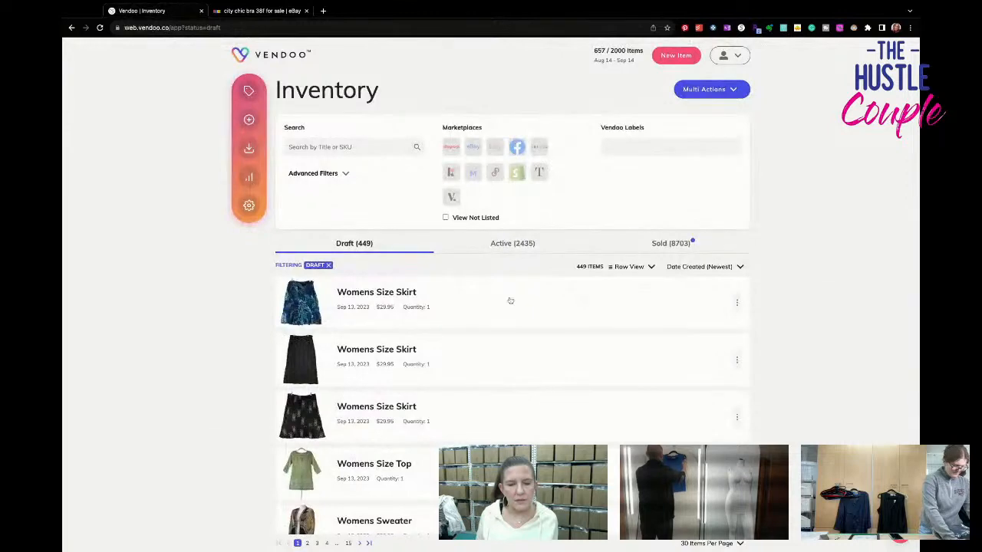
pyautogui.scroll(-5, 515, 313)
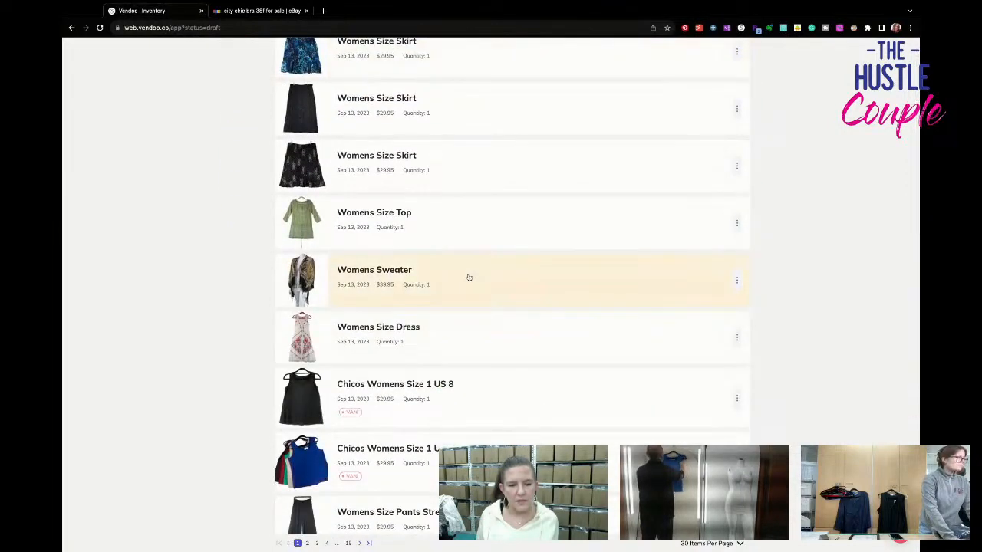
pyautogui.scroll(-4, 470, 289)
pyautogui.click(460, 211)
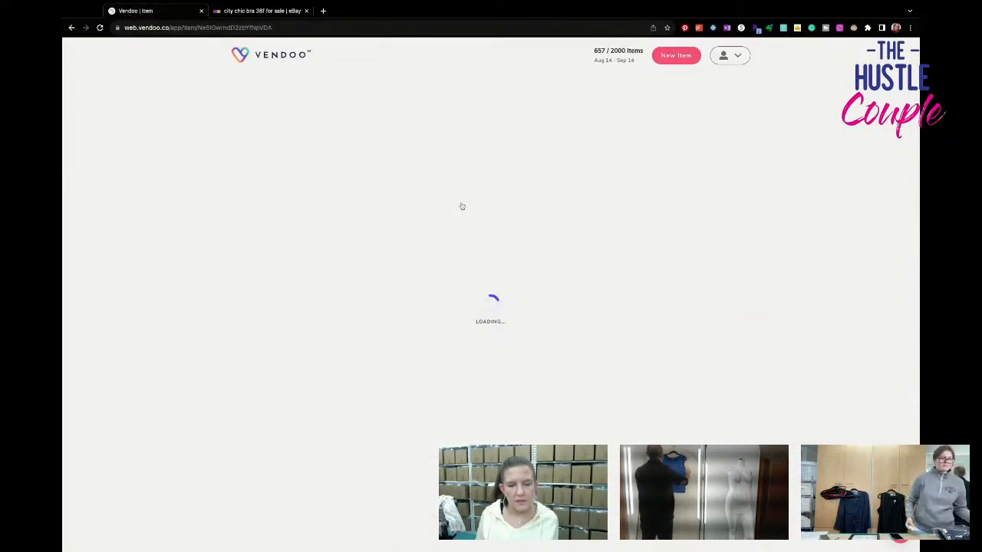
pyautogui.scroll(-1, 576, 343)
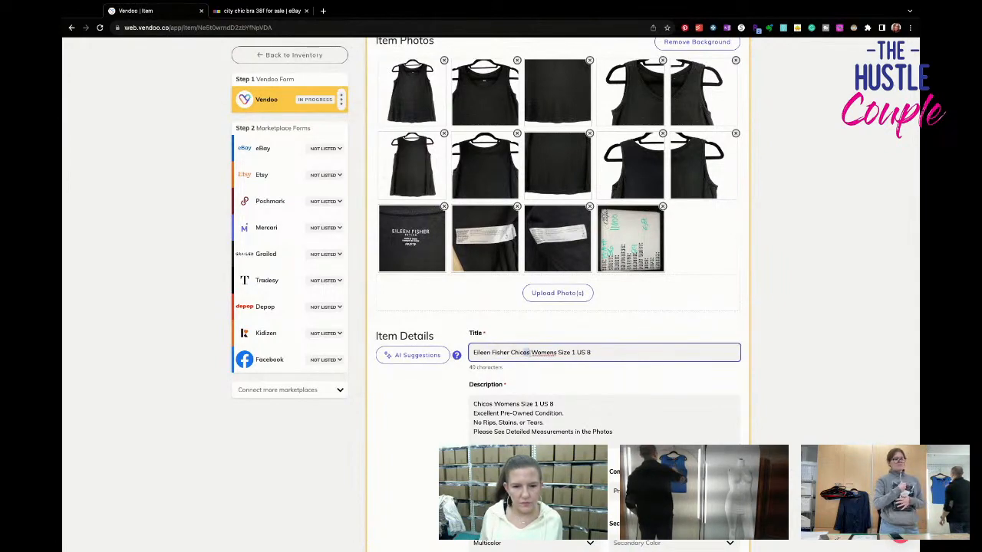
pyautogui.press('BackSpace')
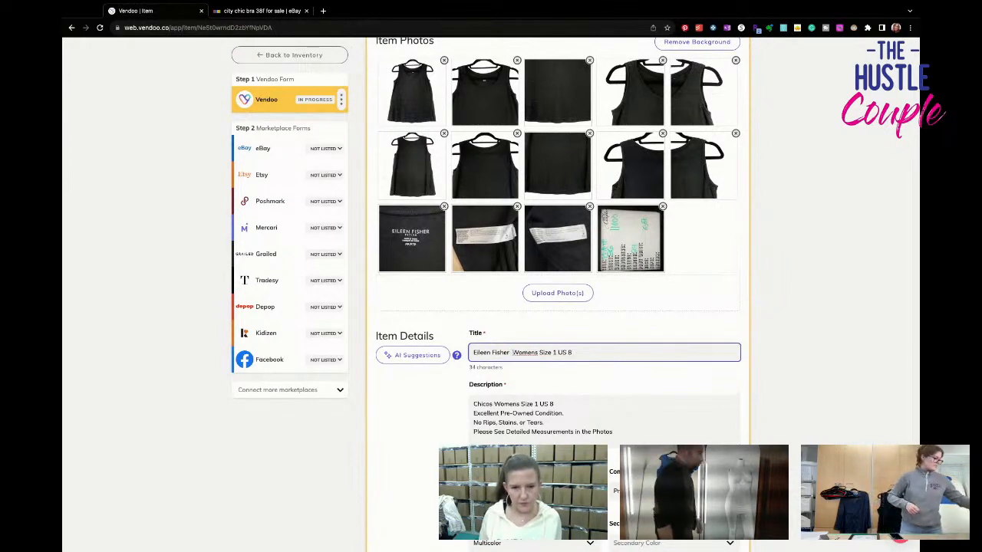
# - Rotate the measurement board photo upright and save the edited photo
pyautogui.click(630, 238)
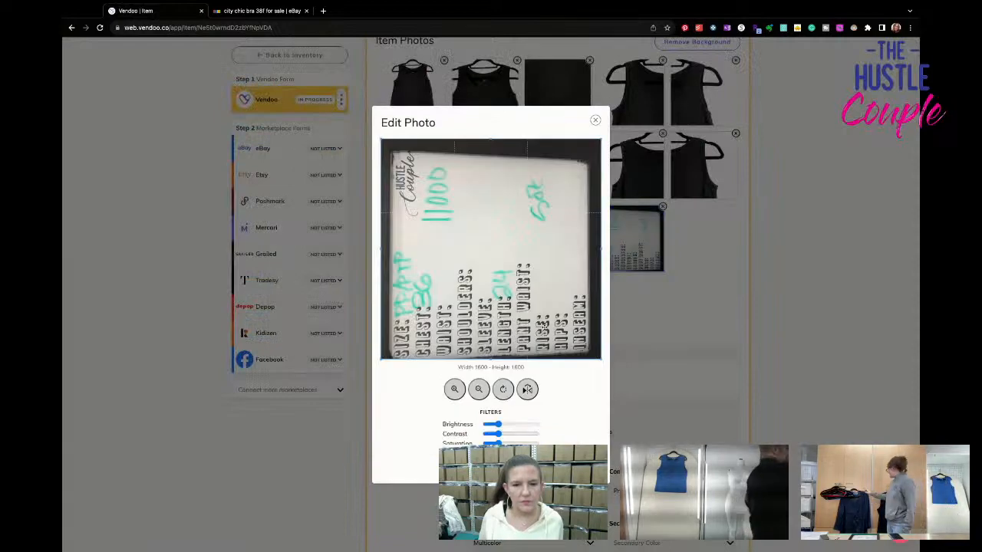
pyautogui.click(504, 390)
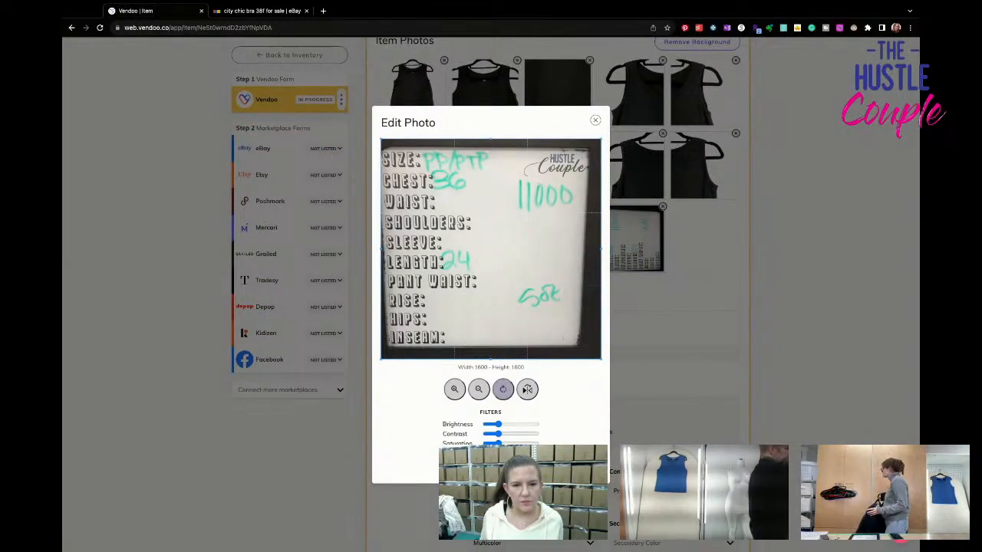
pyautogui.click(577, 465)
# - Complete the title as "Eileen Fisher Womens Size PP Petite XS Black Tank Top Organic Linen Lightweight", checking the care label photo for the fabric
pyautogui.moveTo(552, 352); pyautogui.dragTo(597, 357)
pyautogui.write('PP Petite XS Black Tank')
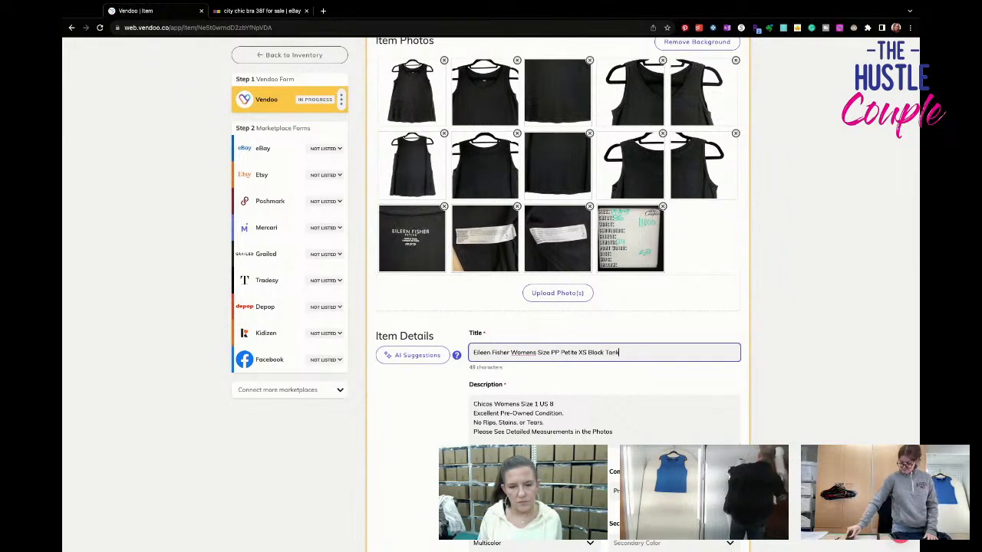
pyautogui.click(558, 238)
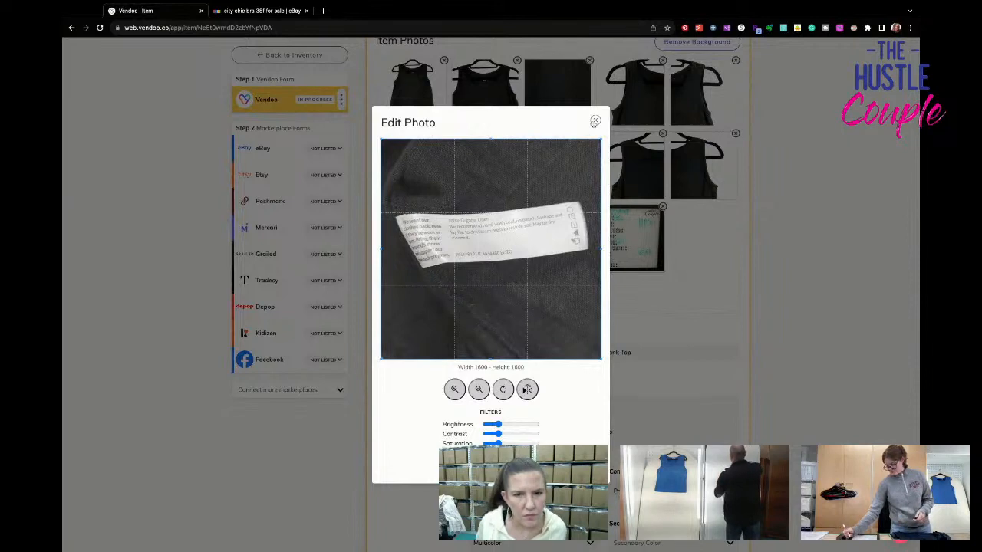
pyautogui.click(595, 122)
pyautogui.click(648, 355)
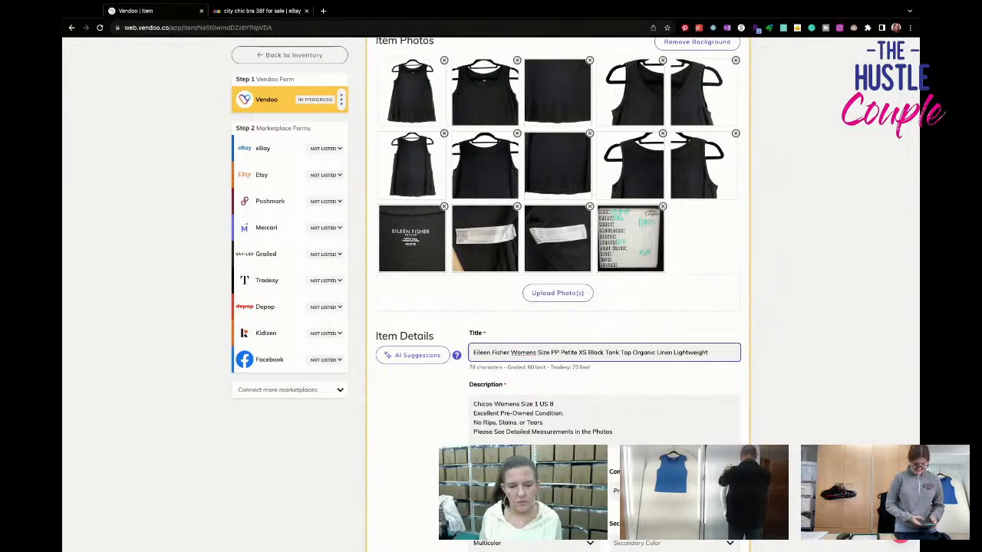
# - Replace the description's first line with a copy of the full item title
pyautogui.hotkey('ctrl', 'a')
pyautogui.press('super+c')
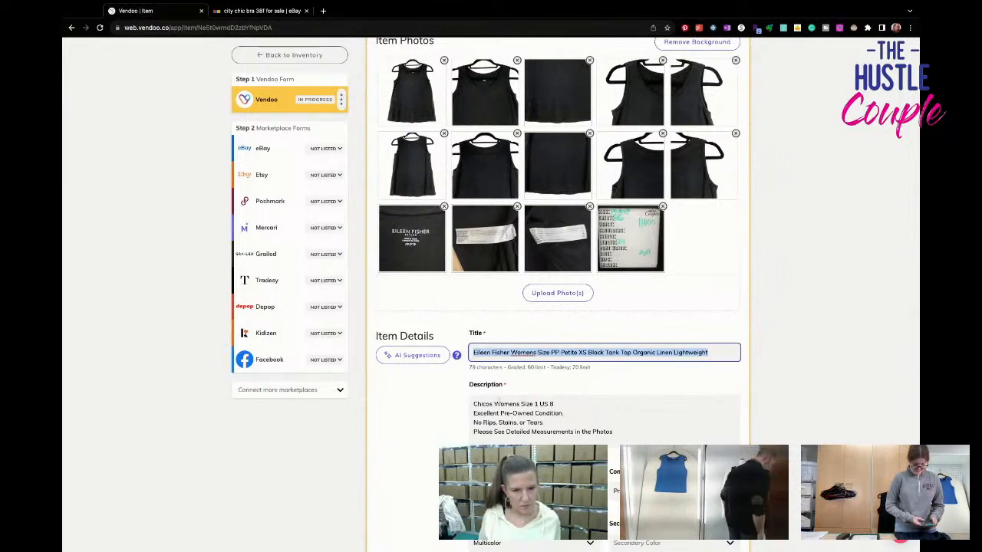
pyautogui.tripleClick(499, 402)
pyautogui.press('super+v')
pyautogui.press('Return')
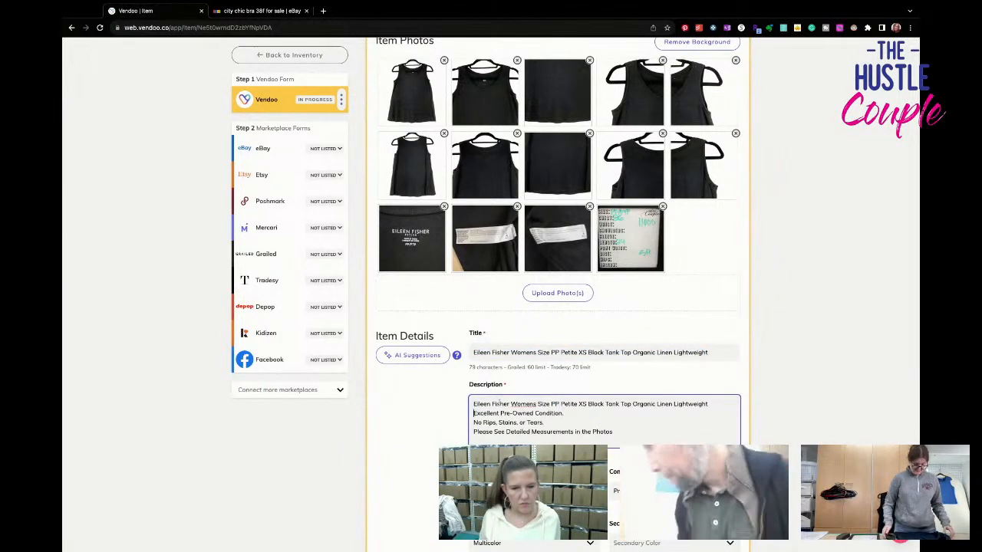
# - Set the item's brand to Eileen Fisher
pyautogui.scroll(-2, 499, 402)
pyautogui.click(506, 343)
pyautogui.write('Eile')
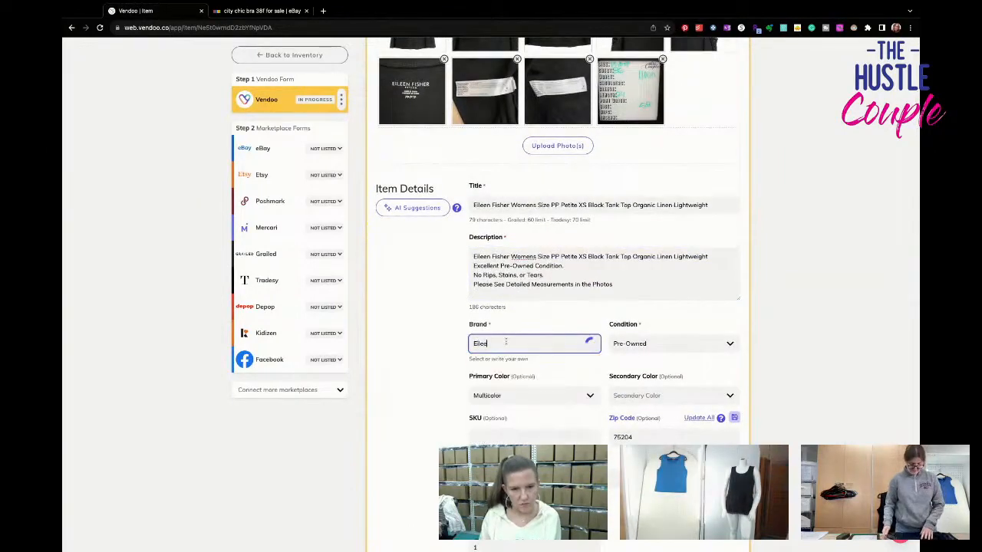
pyautogui.write('en Fisher')
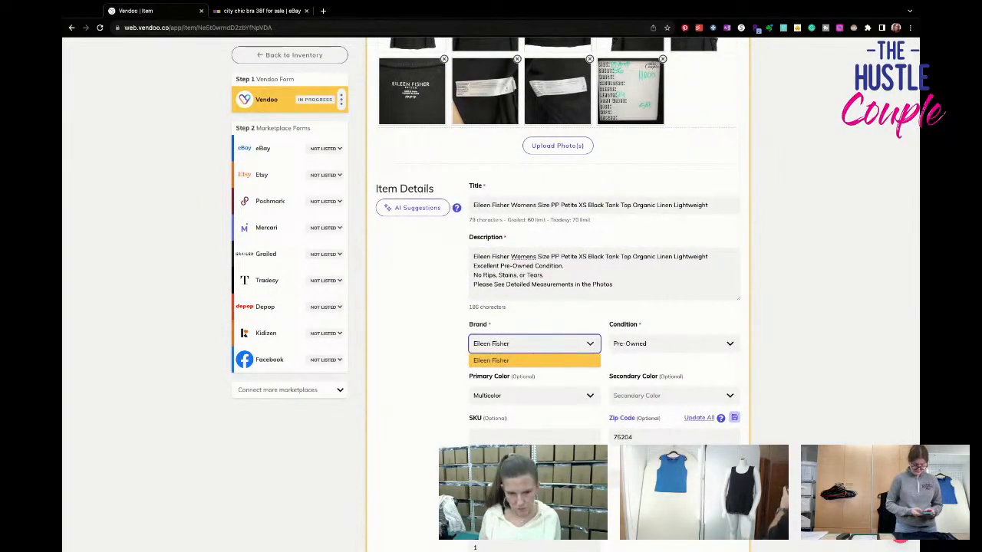
pyautogui.press('Return')
# - Set the primary color to Black and enter 11000 as the SKU
pyautogui.click(514, 397)
pyautogui.write('b')
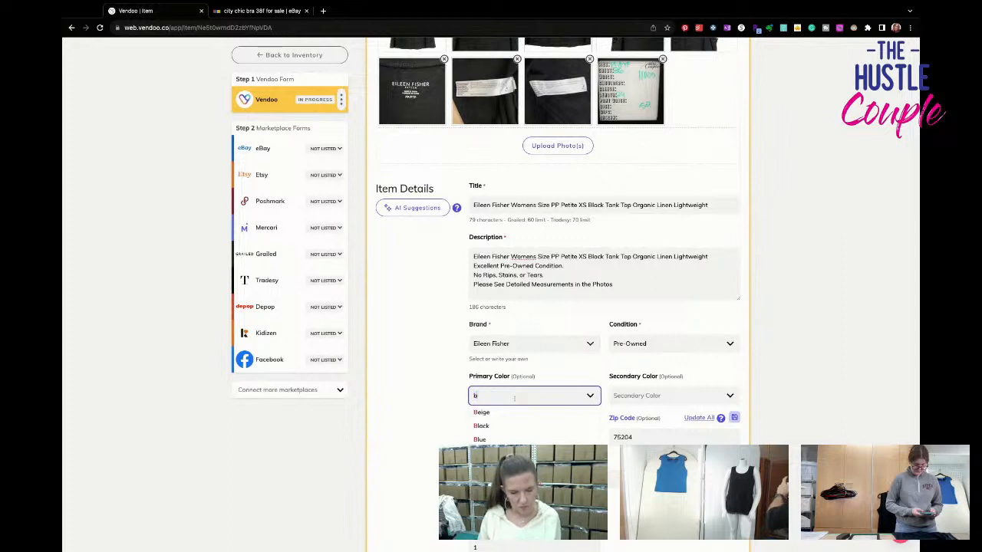
pyautogui.write('alck')
pyautogui.press('BackSpace')
pyautogui.press('BackSpace')
pyautogui.write('l')
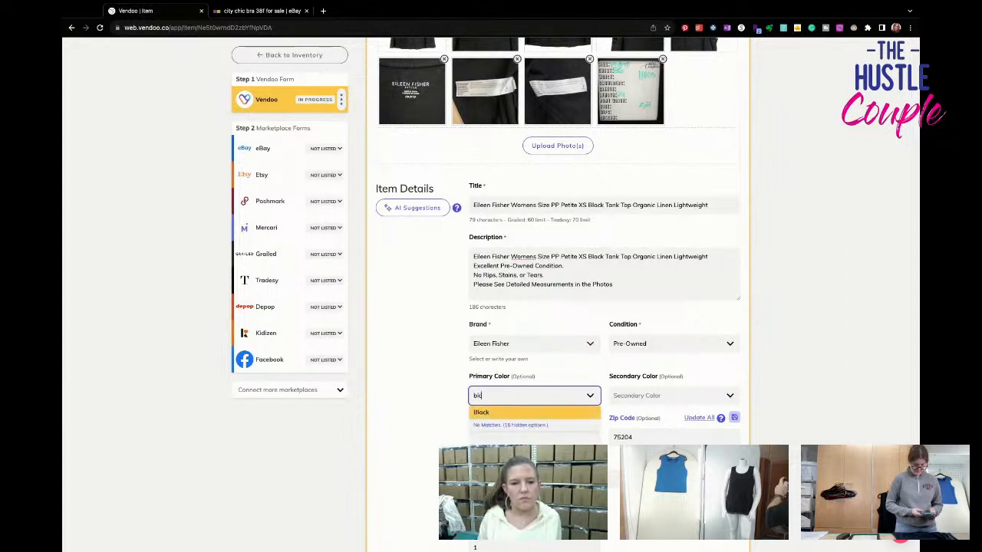
pyautogui.press('Return')
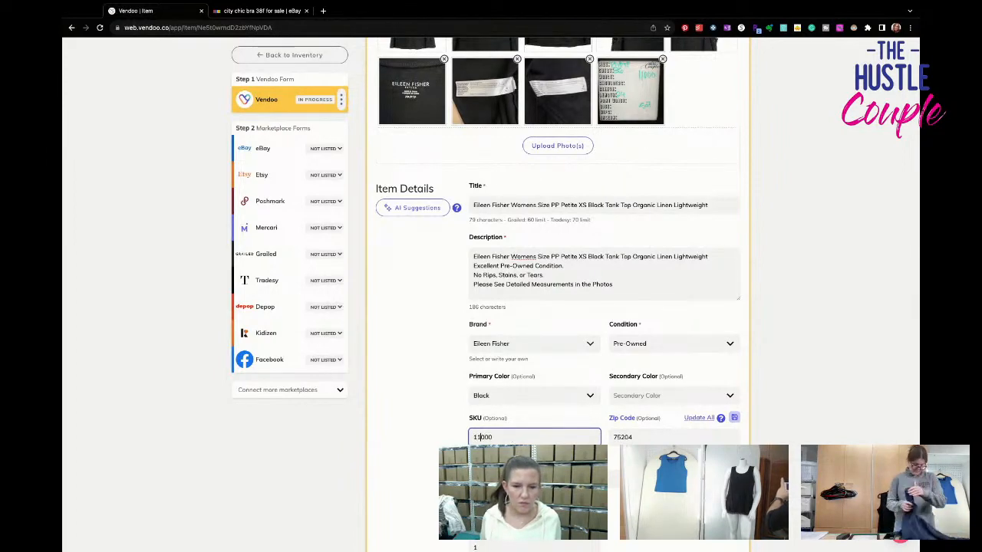
# - Set the package weight to 5 oz
pyautogui.scroll(-4, 654, 407)
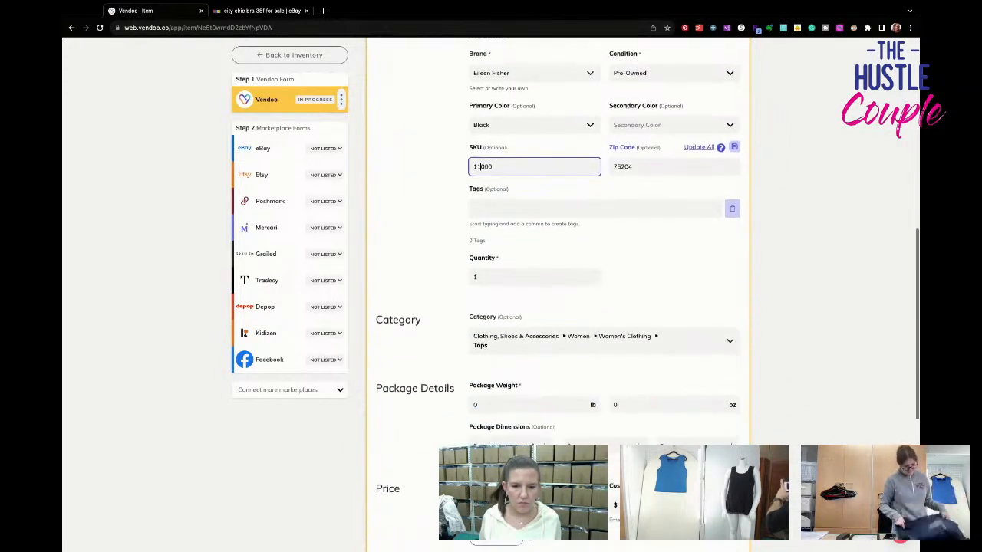
pyautogui.click(654, 407)
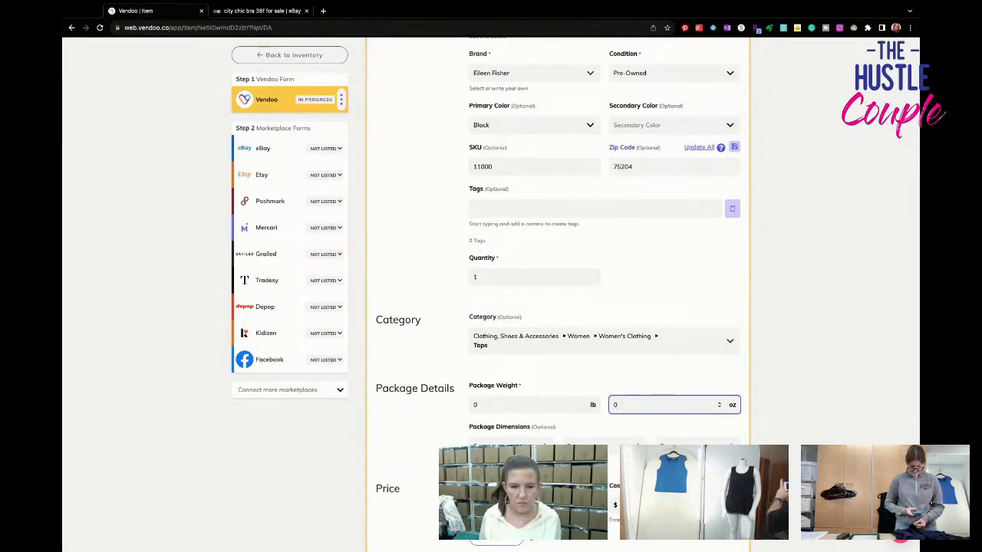
pyautogui.click(622, 377)
pyautogui.scroll(-2, 623, 378)
pyautogui.scroll(7, 557, 366)
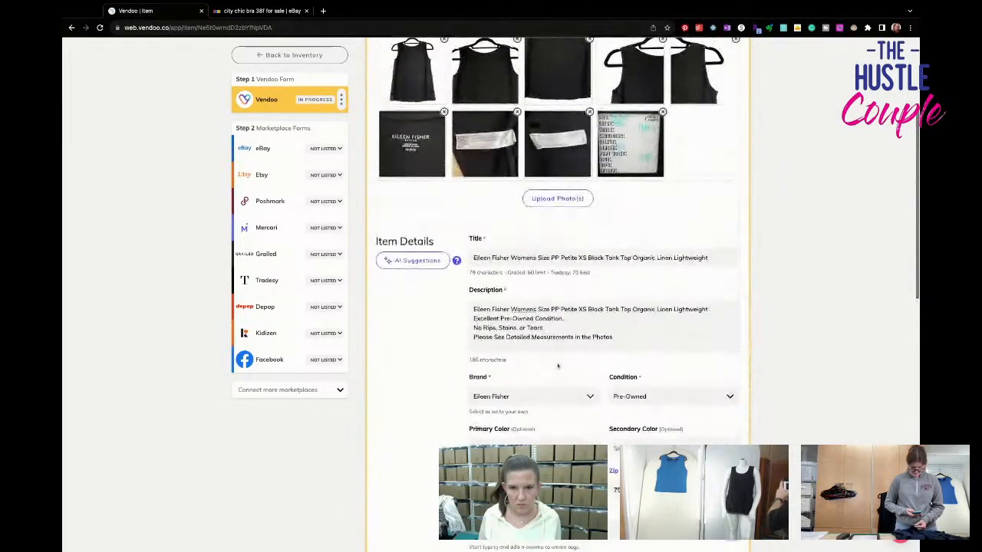
# - Set the listing price to $29.95 and the cost of goods to $3.59
pyautogui.scroll(-6, 556, 366)
pyautogui.scroll(-1, 548, 389)
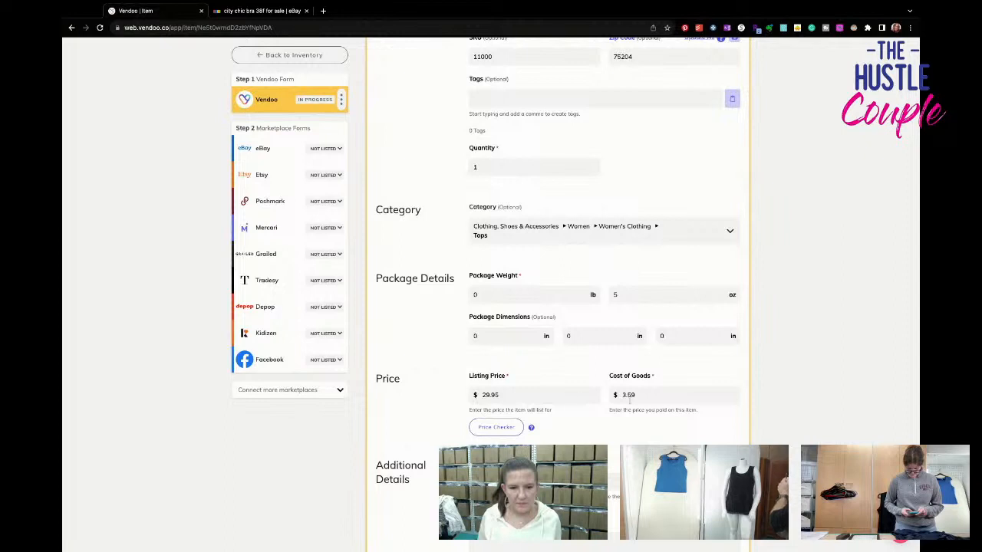
pyautogui.moveTo(646, 397); pyautogui.dragTo(606, 396)
pyautogui.click(660, 399)
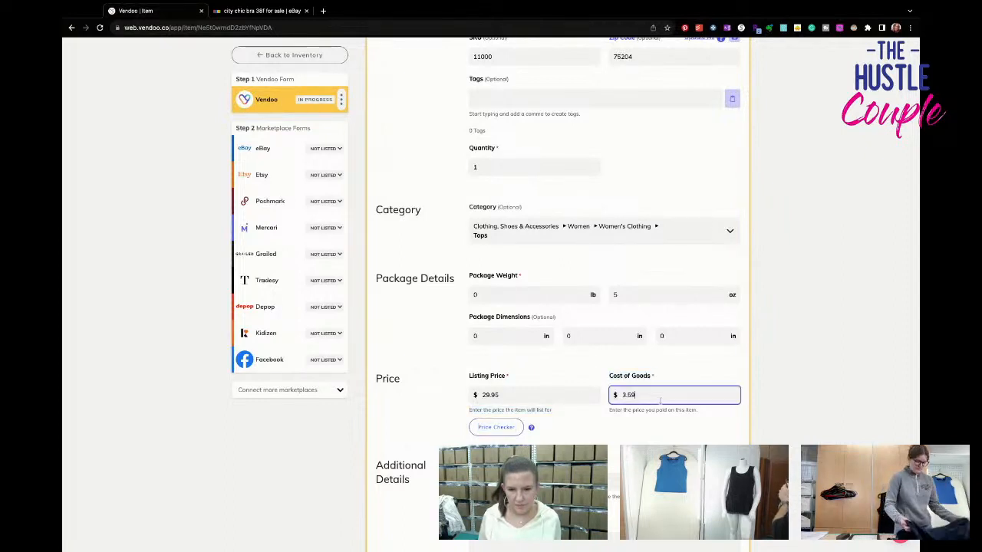
# - Save the completed Vendoo form and continue to the item's eBay form
pyautogui.scroll(-1, 625, 404)
pyautogui.click(500, 434)
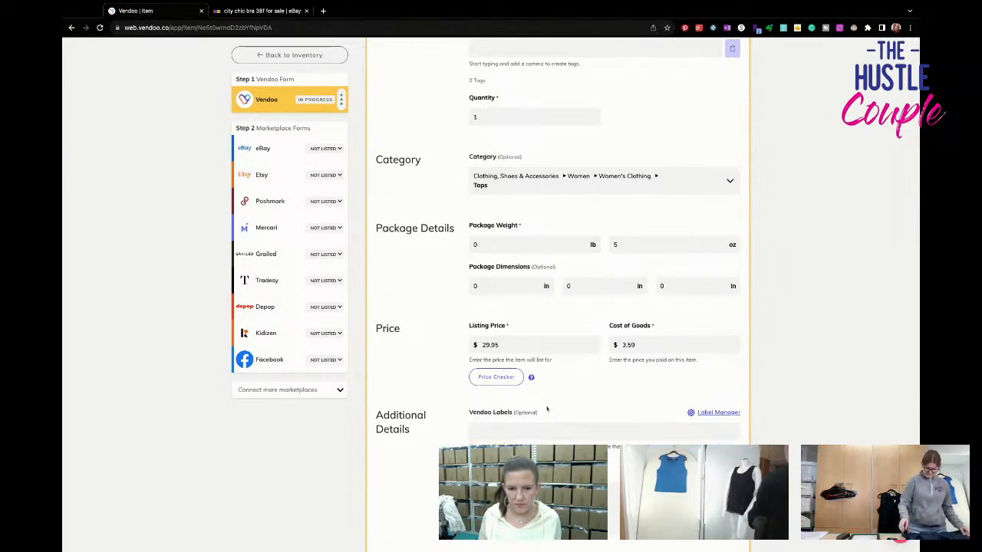
pyautogui.scroll(-3, 533, 409)
pyautogui.click(421, 391)
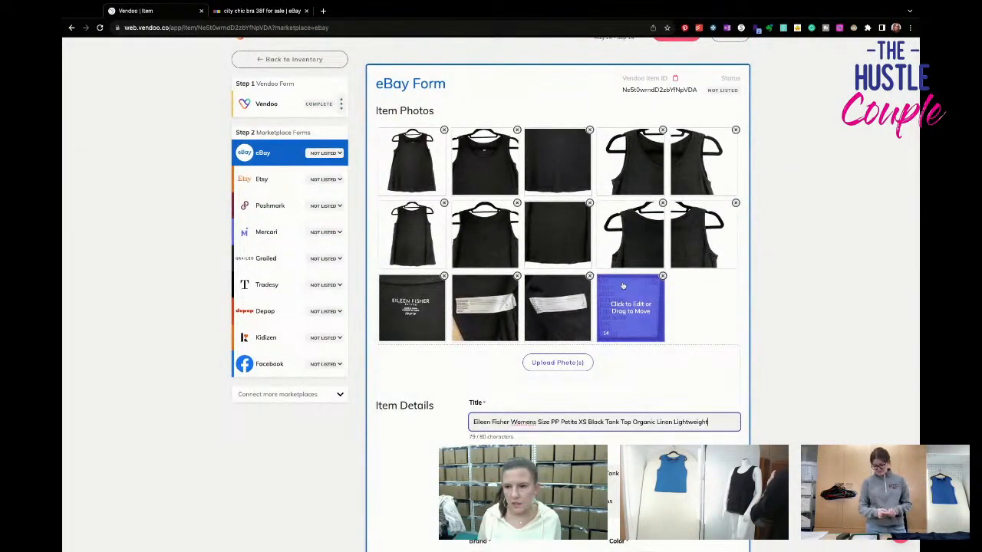
# - In the eBay category specifics, set the size type to Petites and the size to PP
pyautogui.scroll(-4, 630, 308)
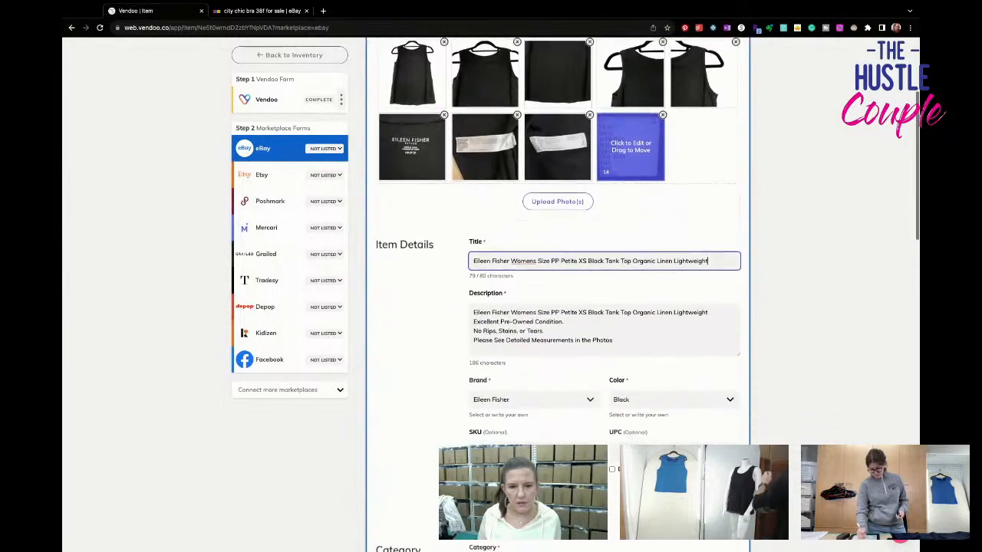
pyautogui.scroll(-3, 625, 294)
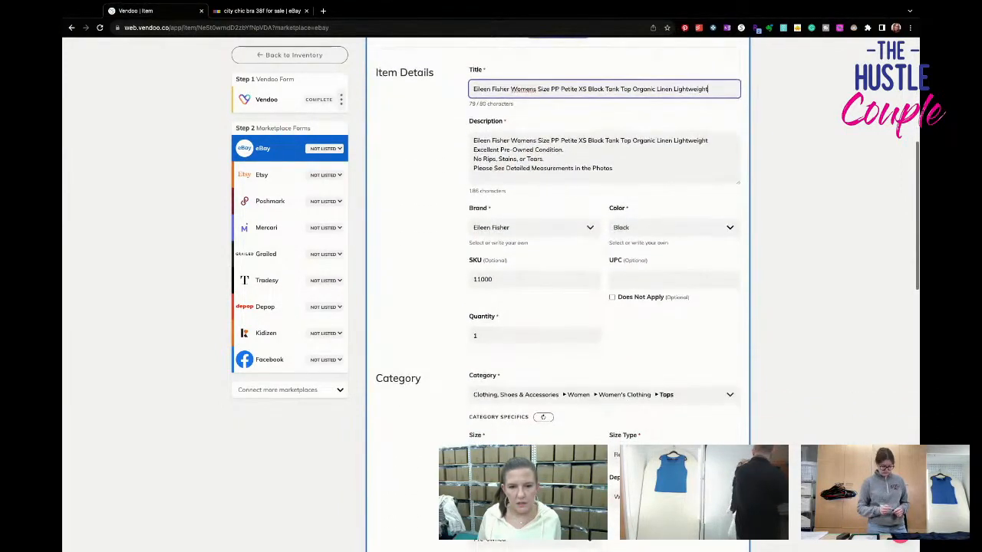
pyautogui.click(625, 294)
pyautogui.click(626, 324)
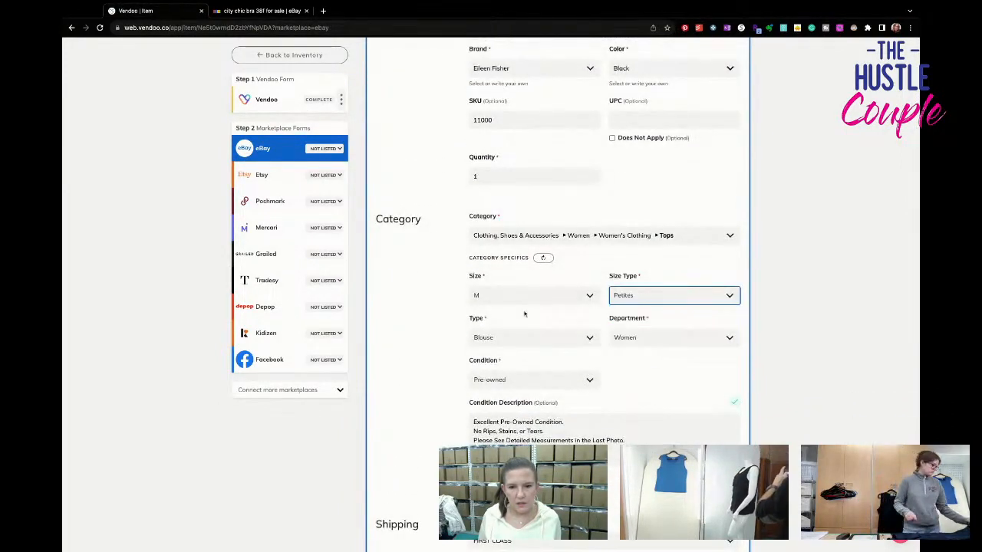
pyautogui.click(537, 295)
pyautogui.scroll(-5, 533, 360)
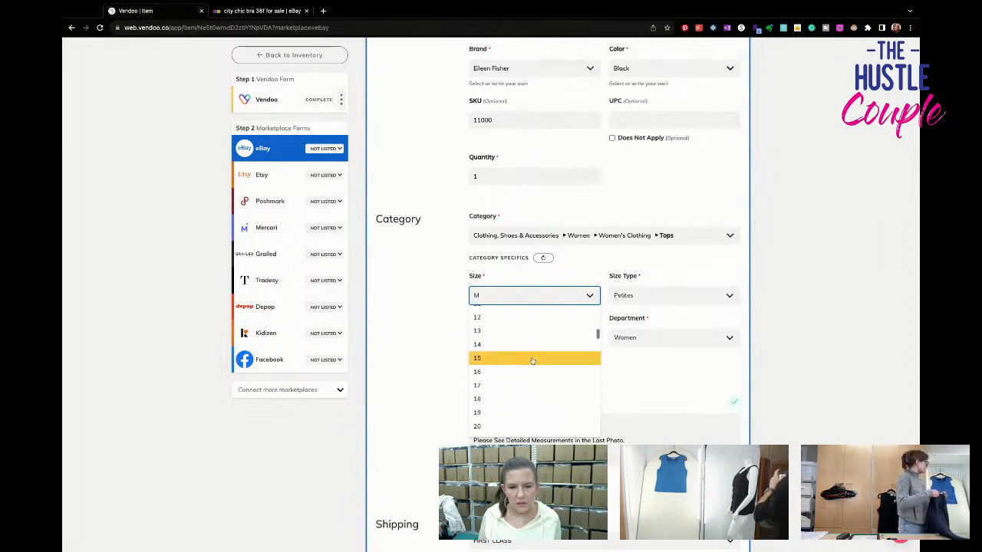
pyautogui.scroll(-10, 533, 360)
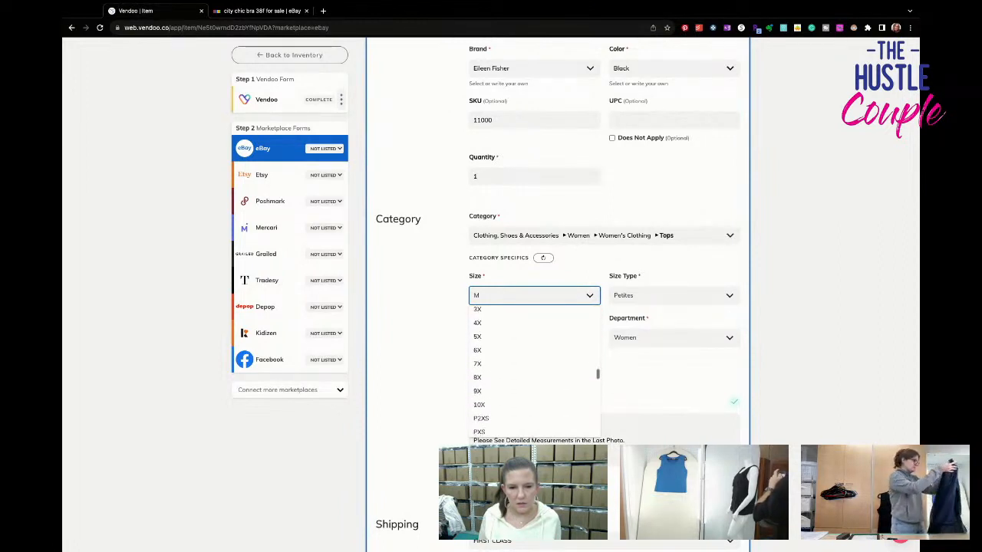
pyautogui.click(526, 333)
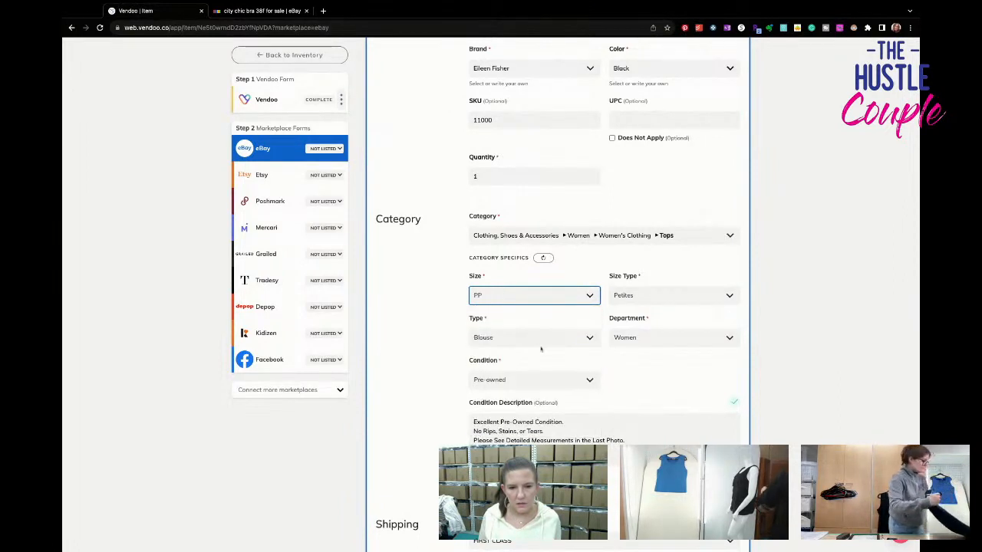
# - Set the garment type to Tank and reveal the optional eBay fields
pyautogui.click(540, 338)
pyautogui.click(526, 395)
pyautogui.scroll(-2, 535, 411)
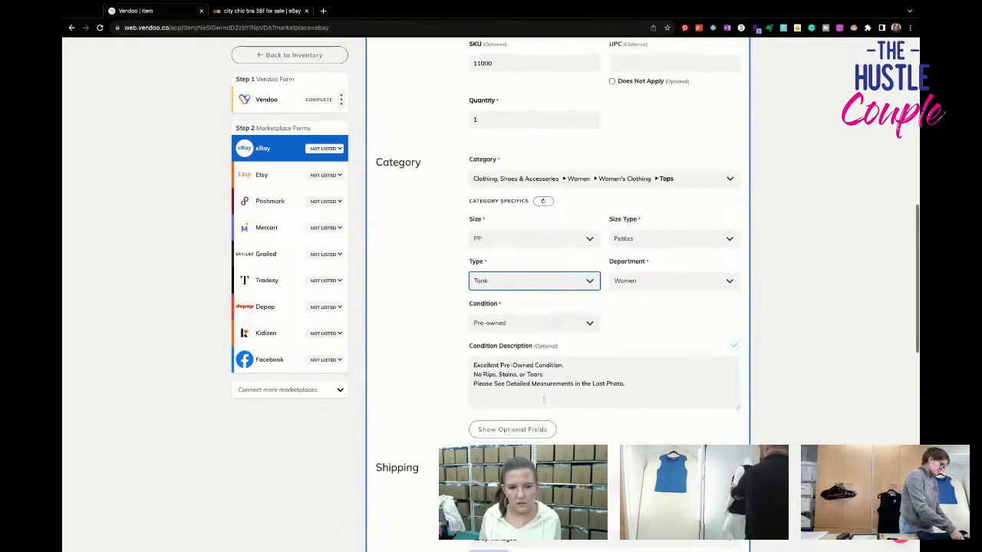
pyautogui.click(512, 407)
# - Set the sleeve length to Sleeveless and clear the Casual Sleeve value from the sleeve type
pyautogui.scroll(-5, 593, 332)
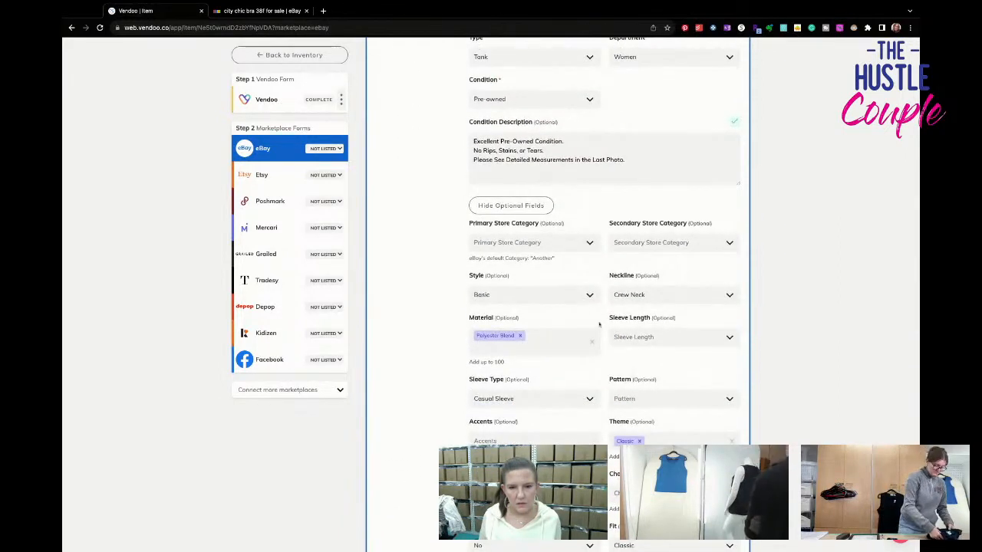
pyautogui.click(618, 340)
pyautogui.click(627, 368)
pyautogui.scroll(-1, 622, 373)
pyautogui.click(500, 375)
pyautogui.click(573, 375)
# - Set the pattern to Solid and add All Seasons to the features
pyautogui.click(622, 375)
pyautogui.write('so')
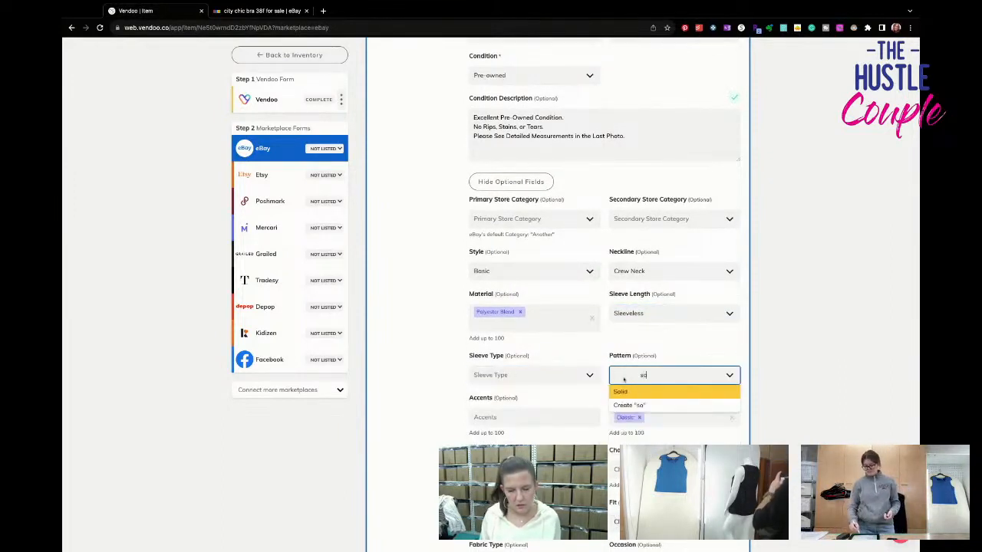
pyautogui.press('Return')
pyautogui.scroll(-4, 622, 378)
pyautogui.click(548, 314)
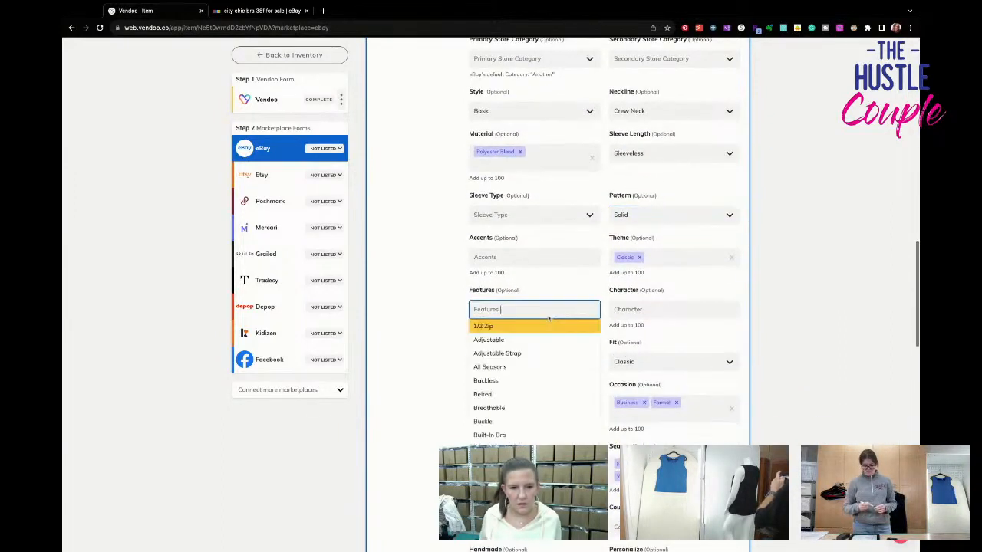
pyautogui.click(547, 369)
# - Review the remaining eBay specifics, shipping and pricing, and list the tank on eBay
pyautogui.scroll(-2, 582, 367)
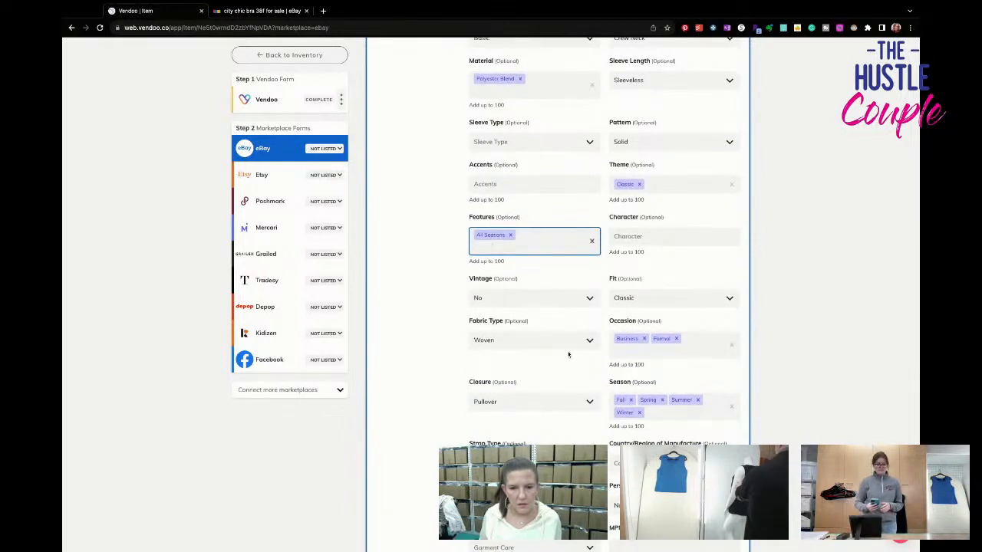
pyautogui.scroll(-5, 568, 354)
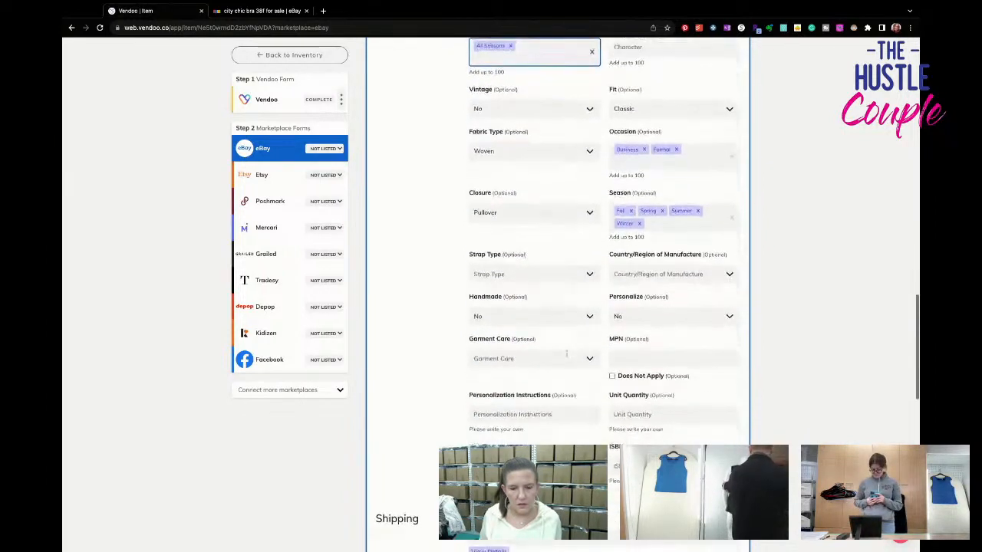
pyautogui.scroll(-12, 566, 352)
pyautogui.scroll(-5, 568, 361)
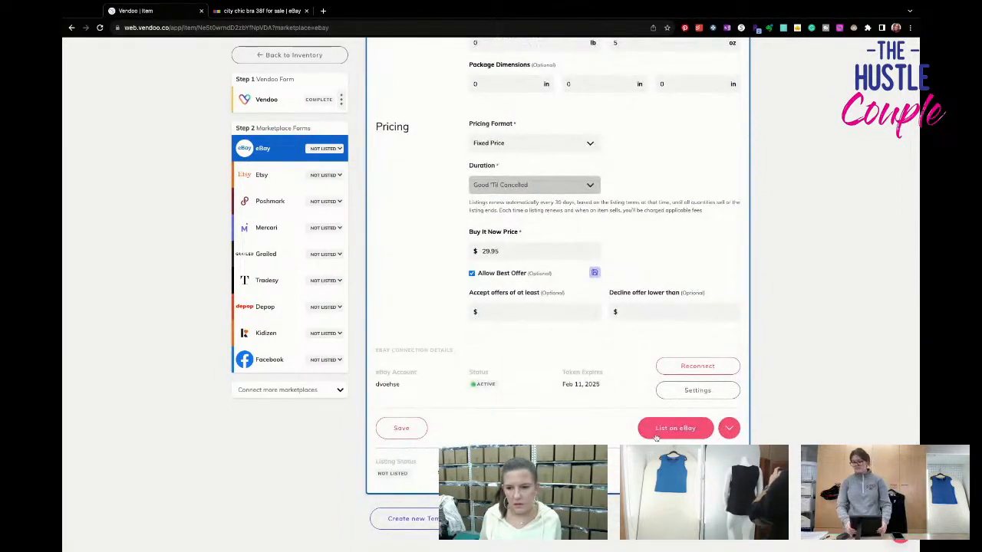
pyautogui.click(657, 436)
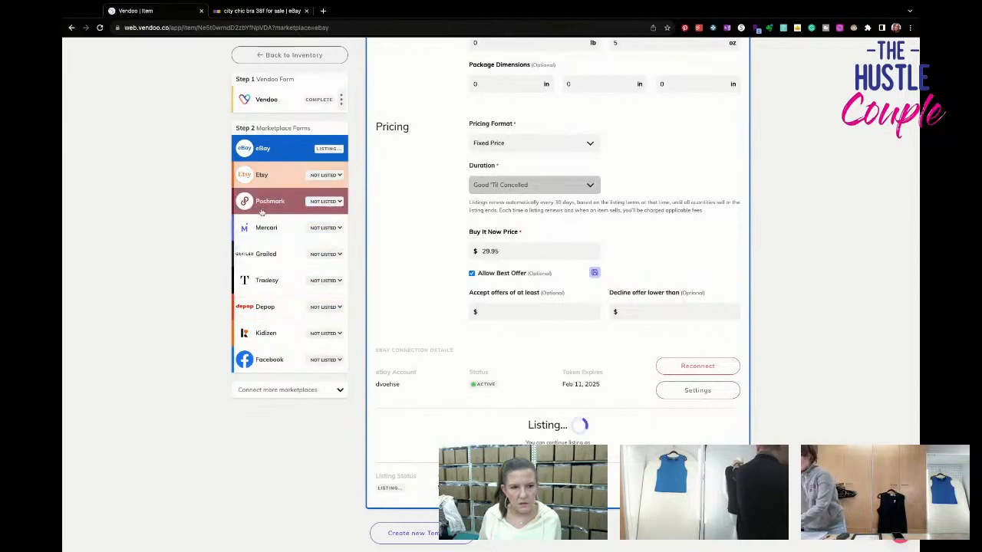
# - Open the tank's Poshmark form and set its size to US Petite XSP
pyautogui.click(261, 210)
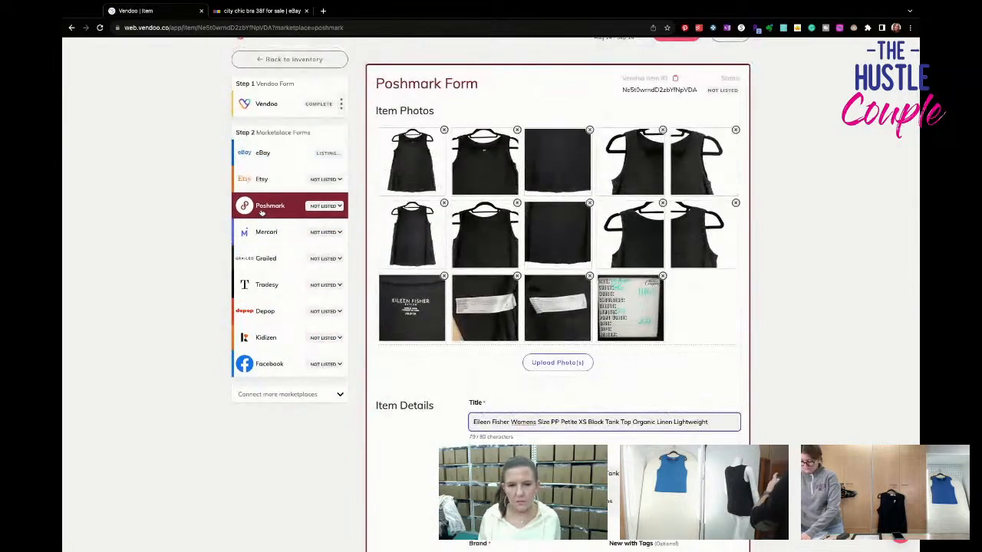
pyautogui.scroll(-5, 557, 307)
pyautogui.scroll(-5, 557, 307)
pyautogui.click(482, 310)
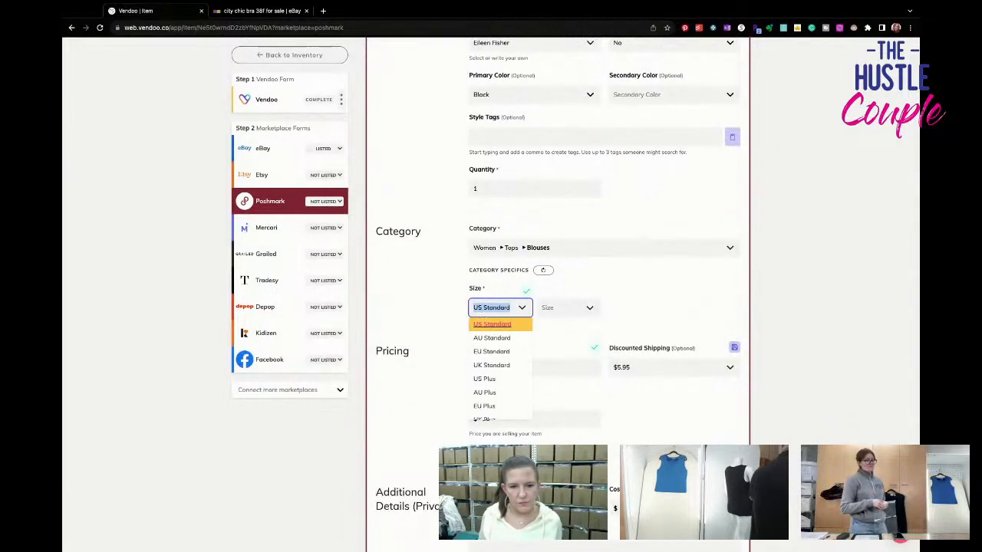
pyautogui.scroll(-1, 506, 376)
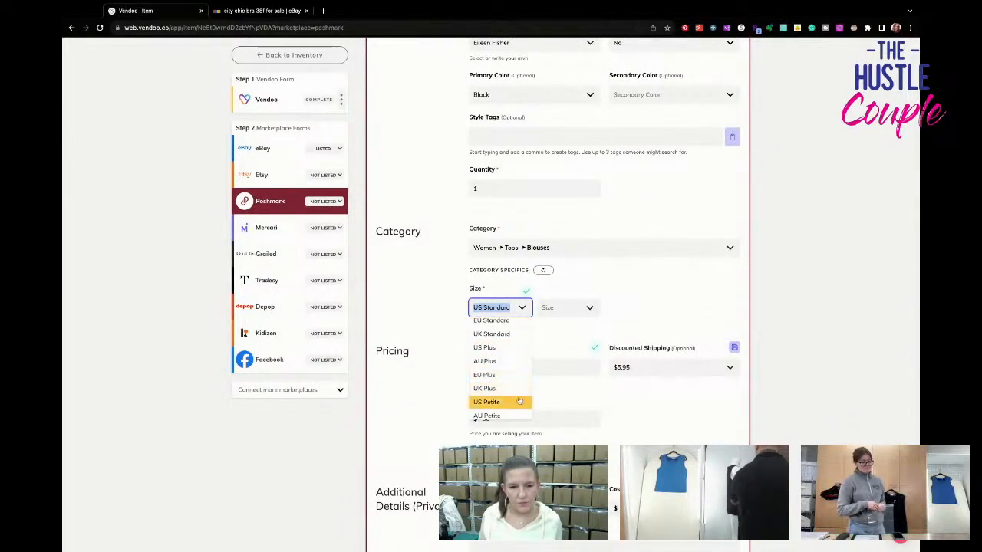
pyautogui.click(520, 399)
pyautogui.click(558, 310)
pyautogui.scroll(-2, 564, 373)
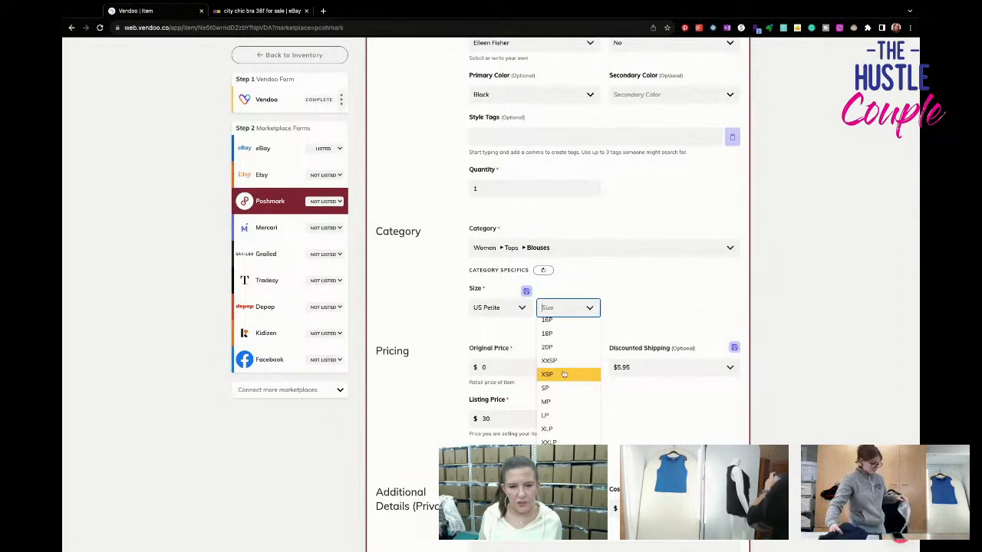
pyautogui.scroll(3, 564, 373)
pyautogui.scroll(-3, 564, 373)
pyautogui.click(564, 393)
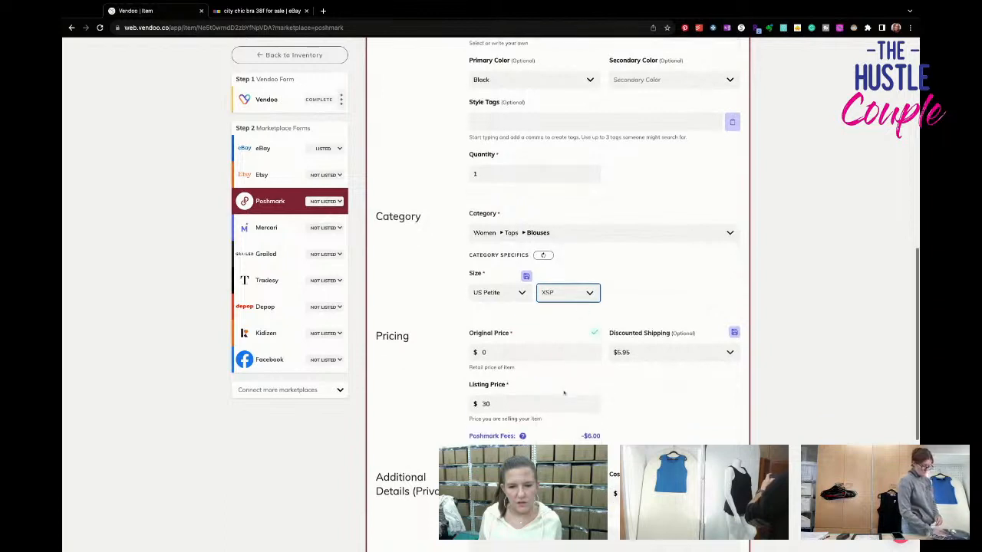
# - Set the discounted shipping to No Discount and list the tank on Poshmark
pyautogui.scroll(-1, 564, 393)
pyautogui.click(673, 328)
pyautogui.click(645, 345)
pyautogui.scroll(-1, 643, 367)
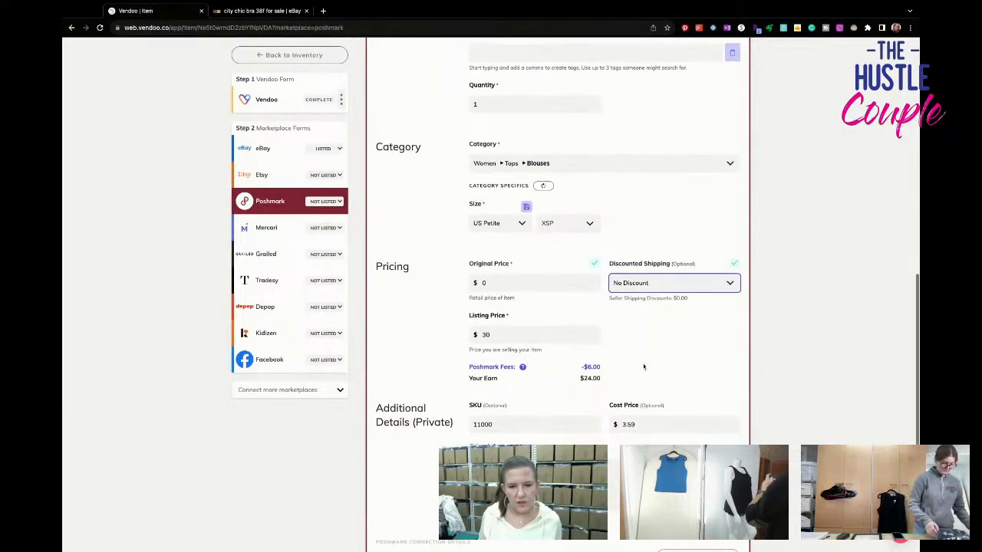
pyautogui.scroll(-3, 644, 367)
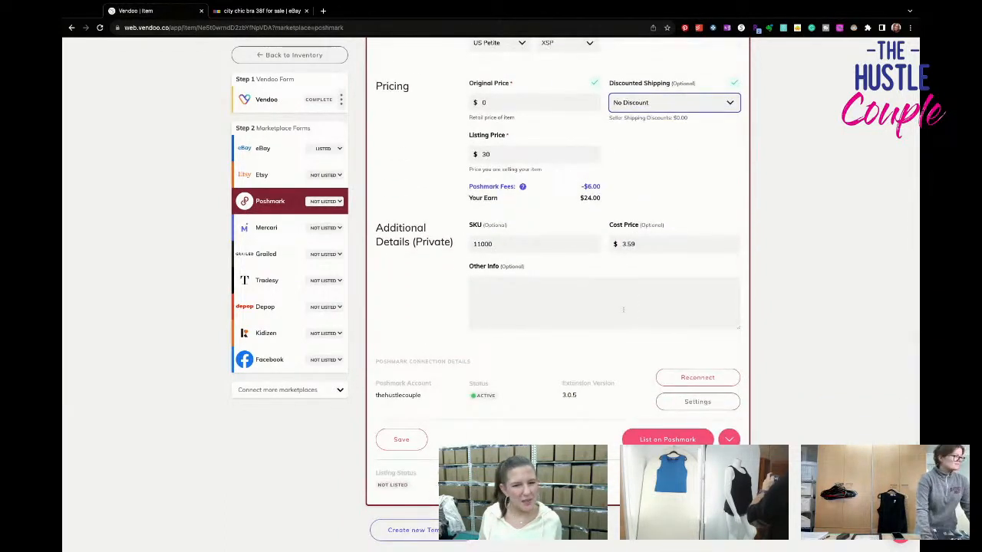
pyautogui.click(649, 435)
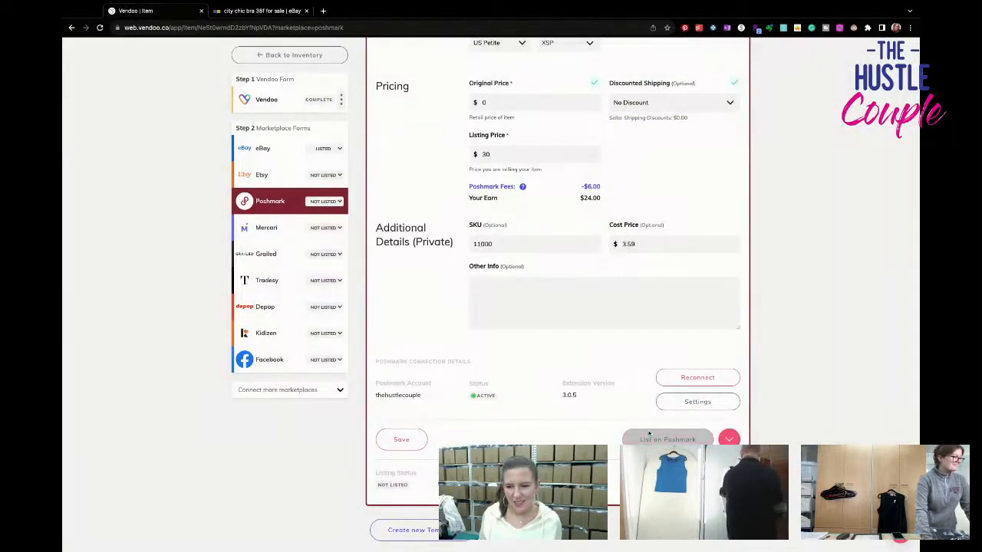
# - Open the tank's Mercari form and remove the two close-up armhole photos in the second row
pyautogui.click(281, 228)
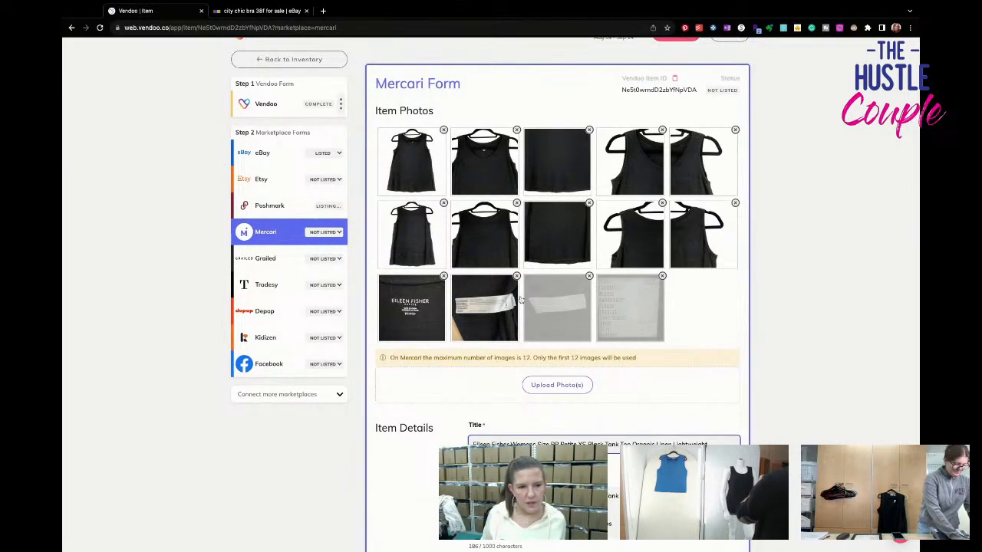
pyautogui.scroll(-1, 613, 329)
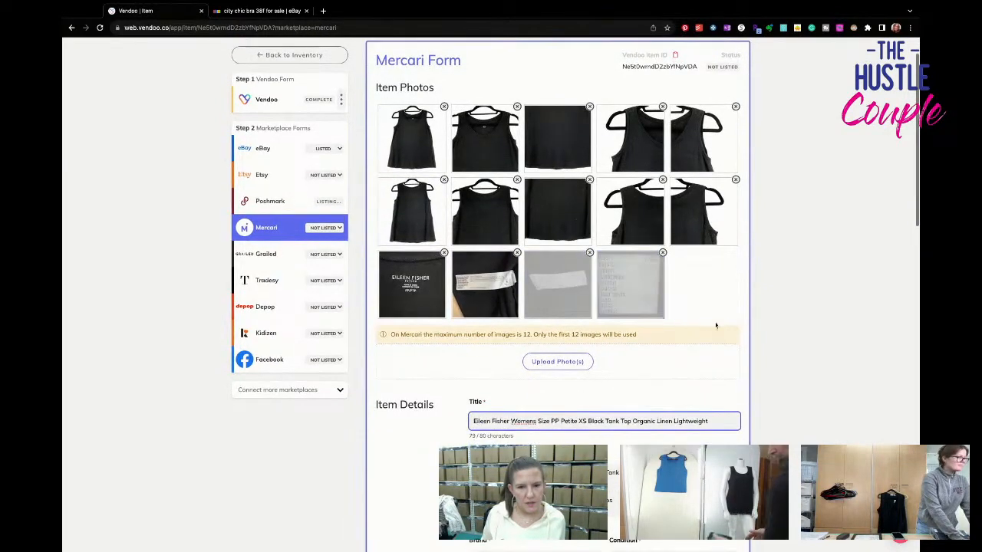
pyautogui.click(664, 179)
pyautogui.click(663, 183)
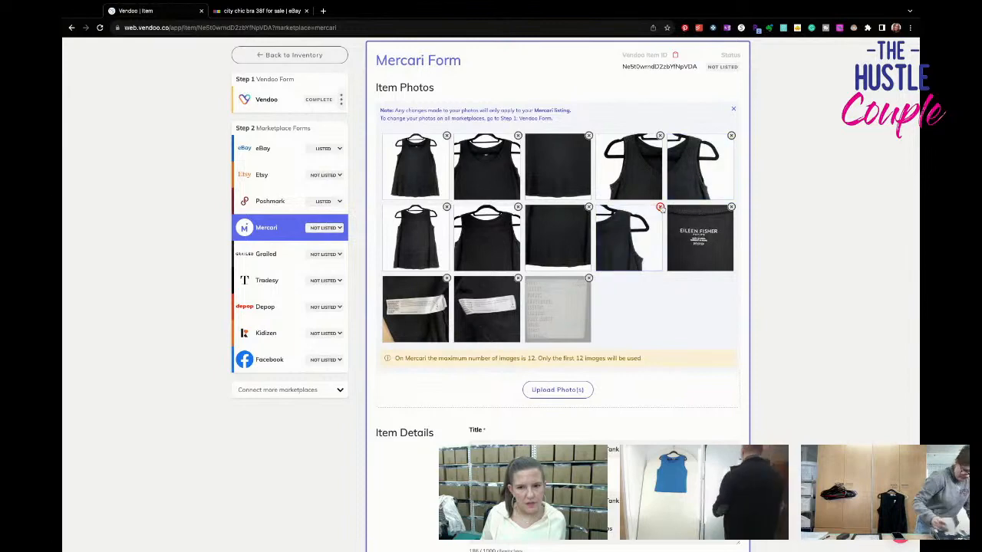
pyautogui.click(660, 207)
pyautogui.click(661, 209)
# - Set the Mercari size of the tank to Petite XS (0-2)
pyautogui.scroll(-5, 661, 291)
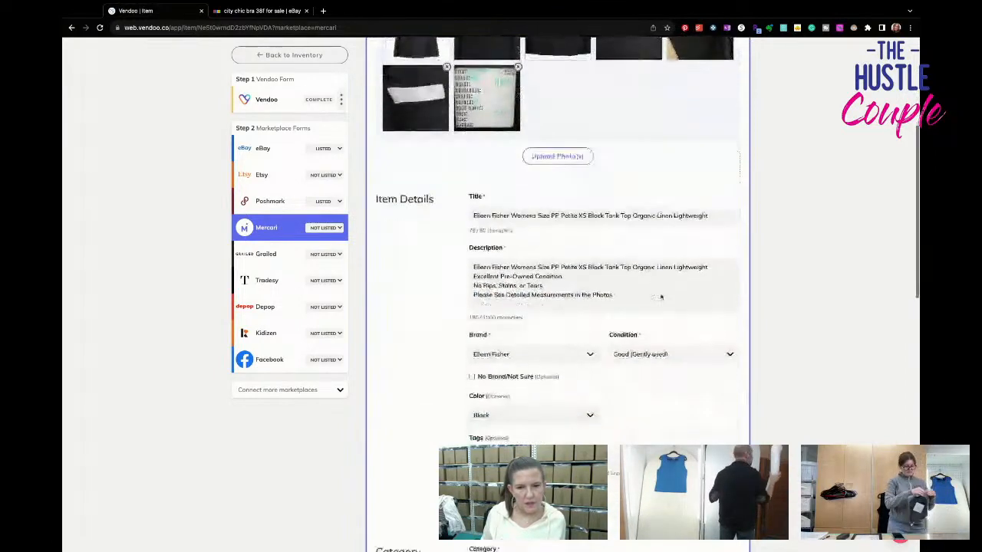
pyautogui.scroll(-3, 661, 297)
pyautogui.click(537, 343)
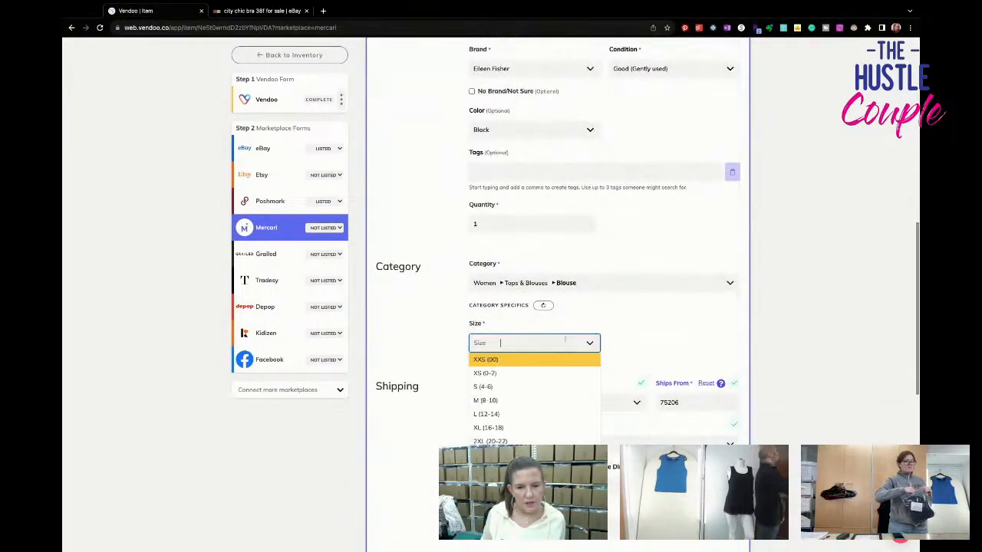
pyautogui.scroll(-5, 550, 383)
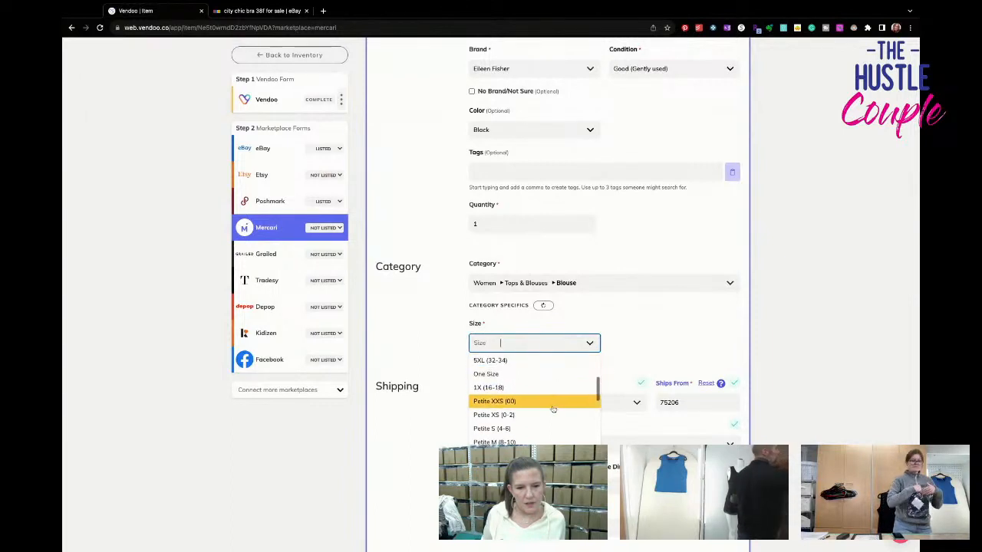
pyautogui.click(555, 414)
# - Choose the USPS First-Class Package 0.50 lb shipping label at $4.99 and list the tank on Mercari
pyautogui.scroll(-2, 555, 413)
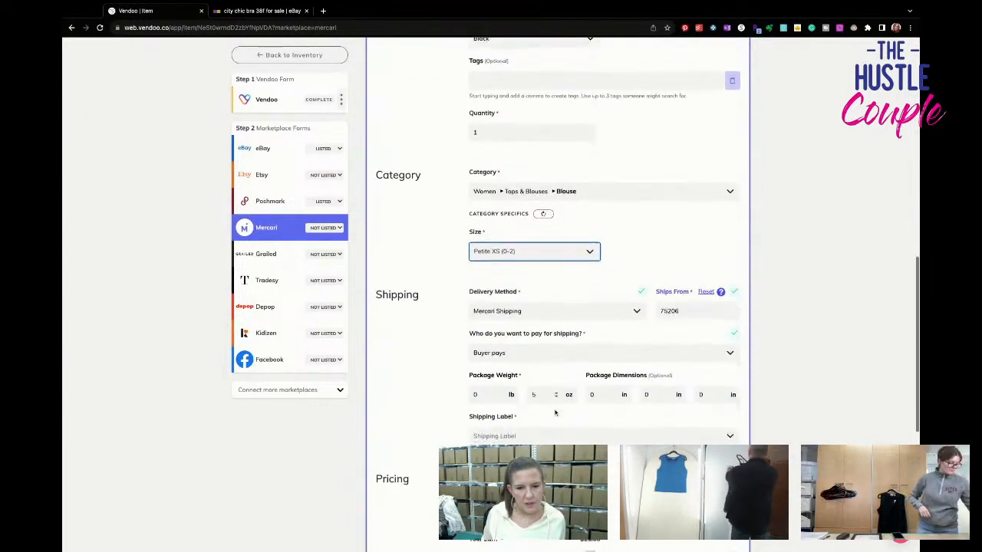
pyautogui.click(555, 378)
pyautogui.click(556, 396)
pyautogui.scroll(-3, 558, 404)
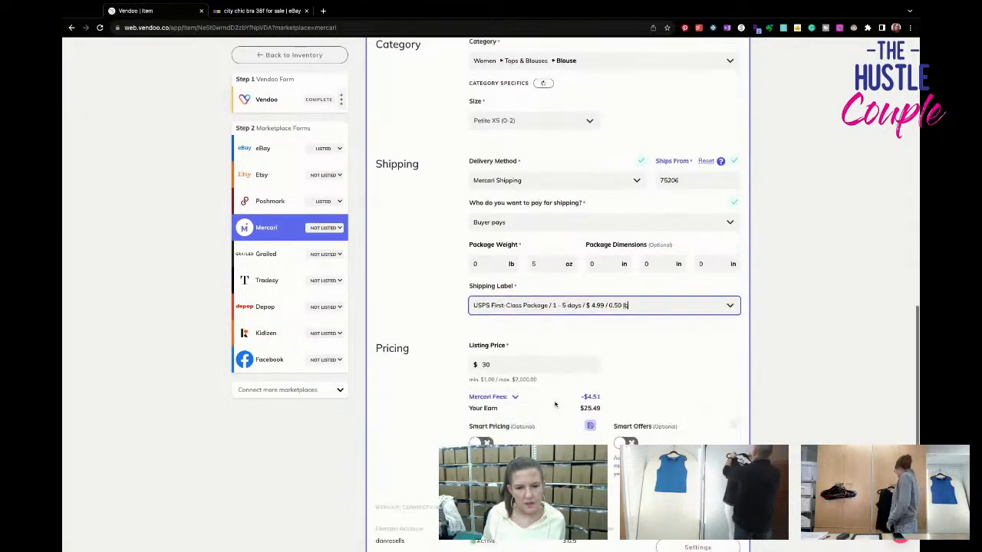
pyautogui.click(652, 393)
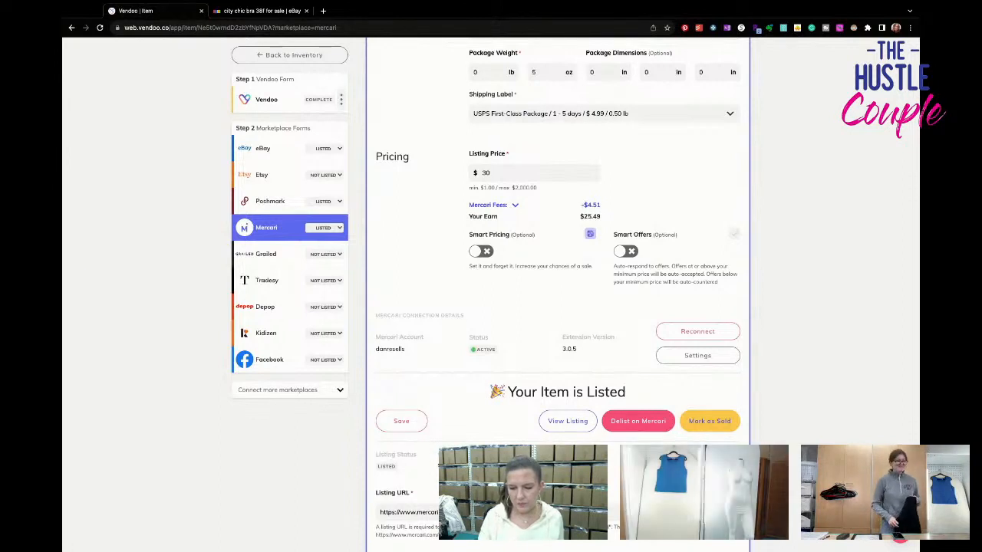
# - Return to the inventory drafts and open the draft titled Chicos Womens Size 1 US 8
pyautogui.click(299, 55)
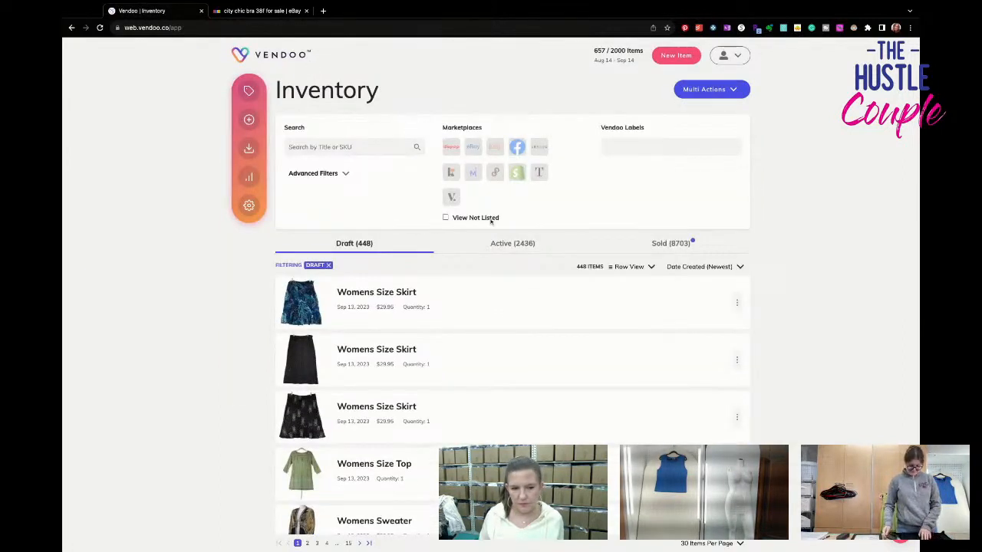
pyautogui.scroll(-5, 490, 221)
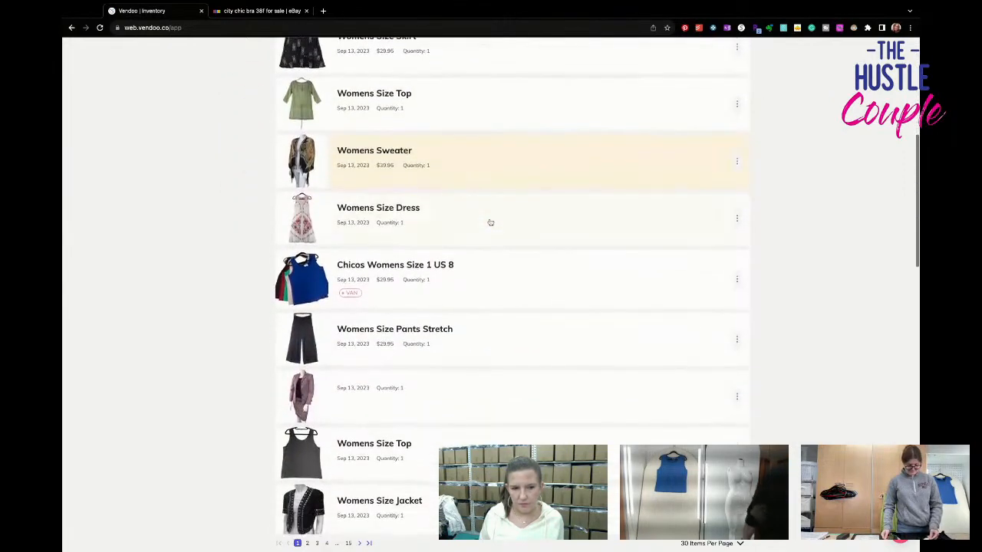
pyautogui.click(507, 278)
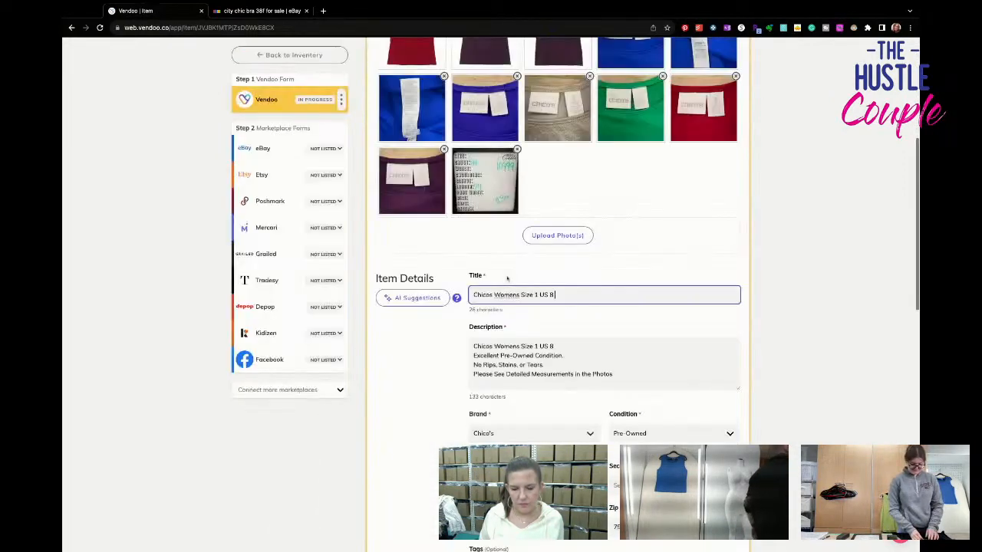
# - Change the draft's title to "Chicos Womens Size 3 US 16 XL Lot of" and check the photos for the number of tops
pyautogui.scroll(2, 506, 278)
pyautogui.scroll(-2, 506, 278)
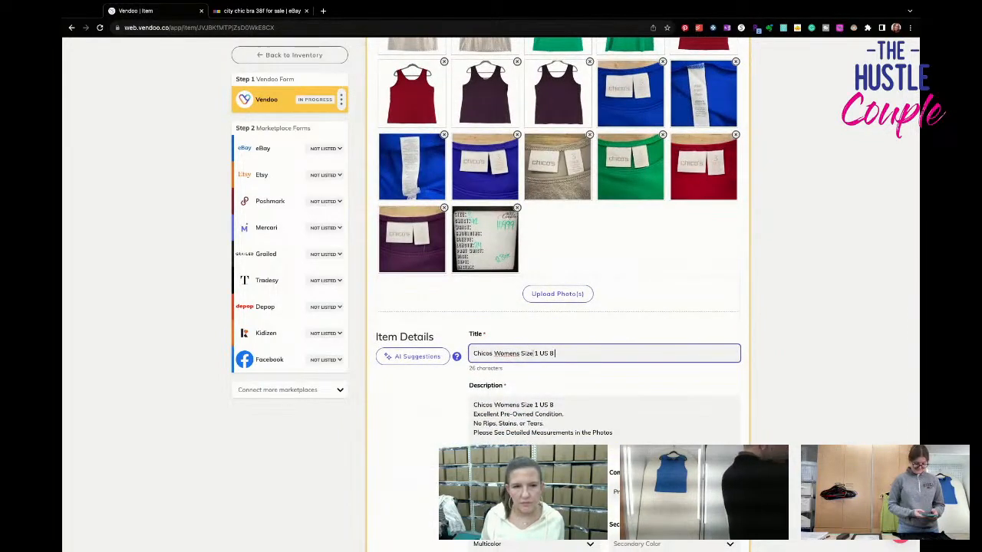
pyautogui.doubleClick(535, 354)
pyautogui.write('3 US ')
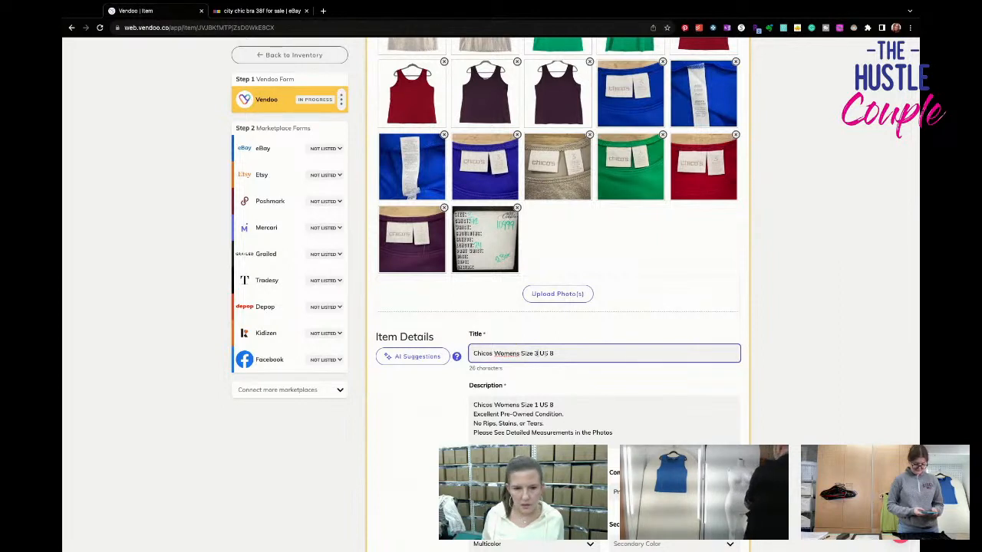
pyautogui.write('1')
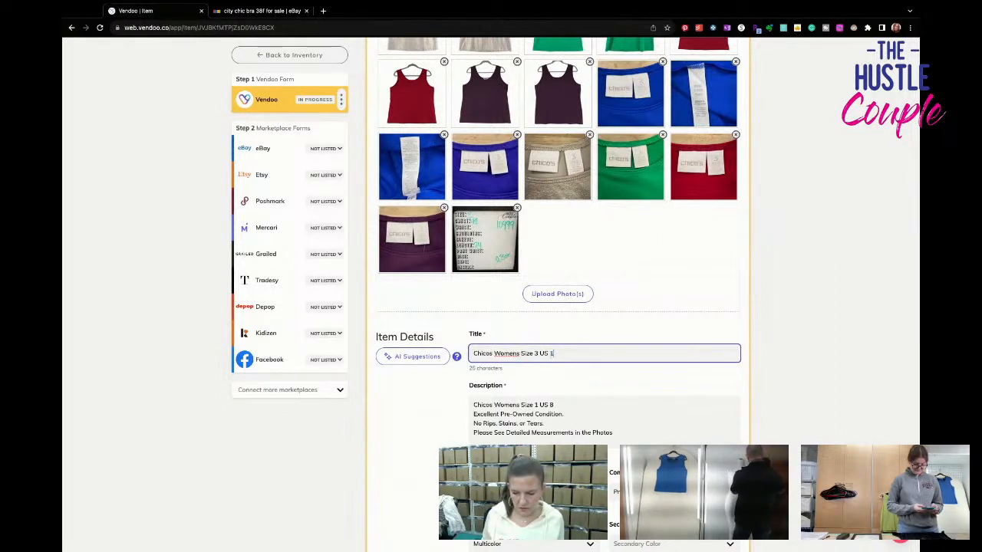
pyautogui.write('6 XL ')
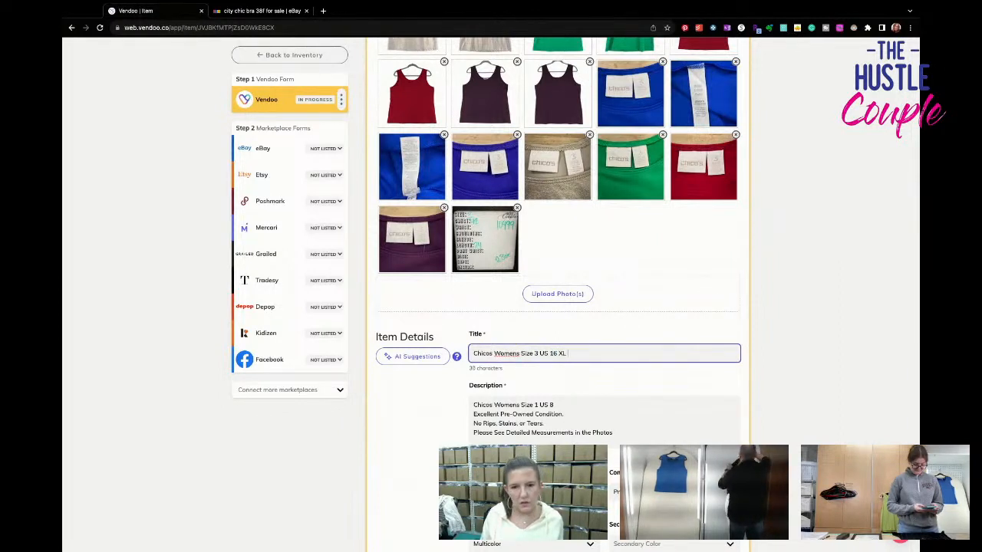
pyautogui.write('Lot of')
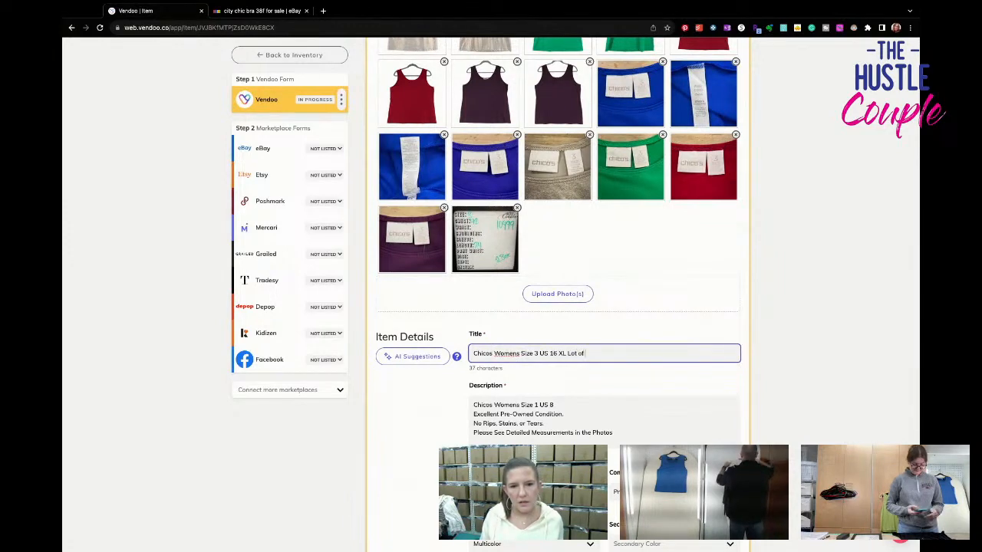
pyautogui.scroll(5, 558, 291)
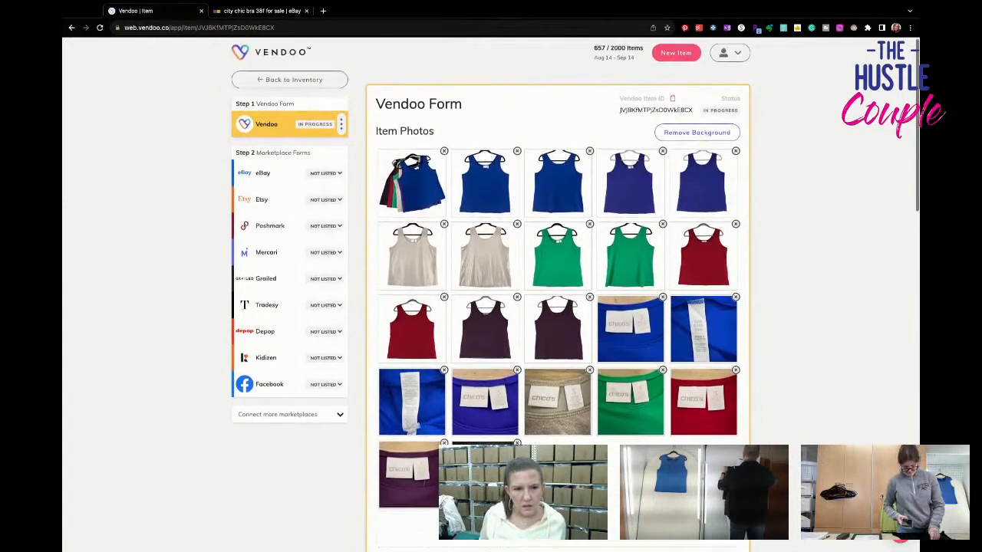
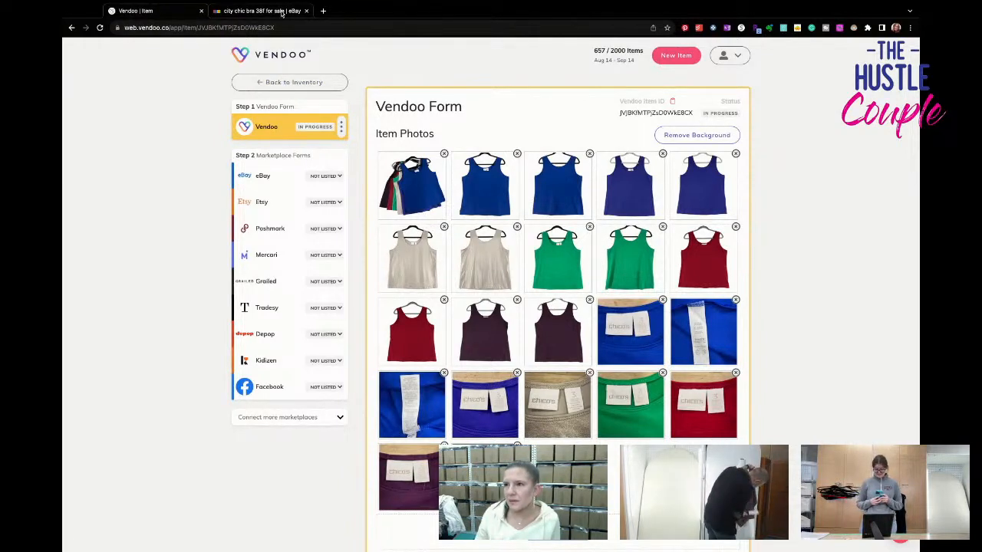
# - Switch to eBay, open the Seller Hub's active listings and filter them to those eligible for Promoted Listings
pyautogui.click(282, 12)
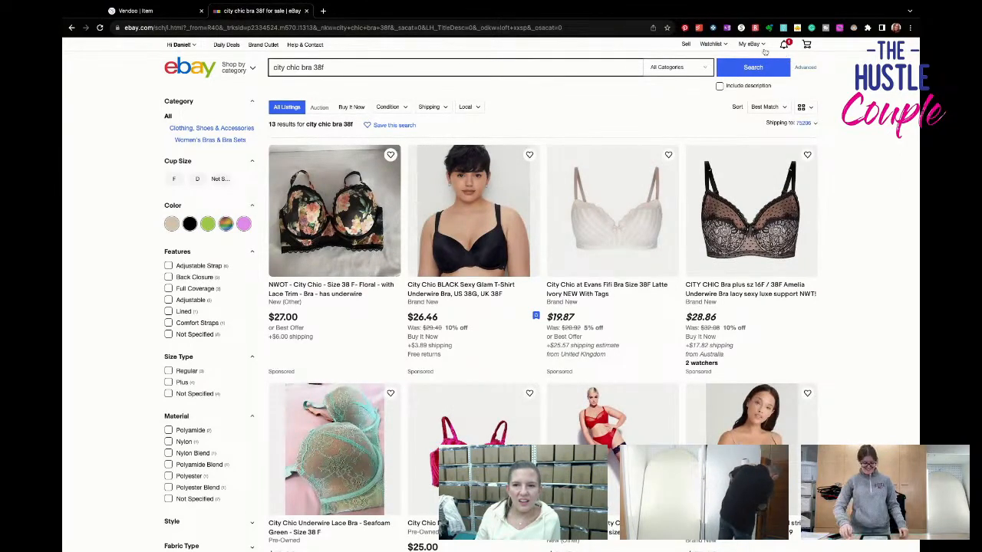
pyautogui.moveTo(751, 44)
pyautogui.click(753, 132)
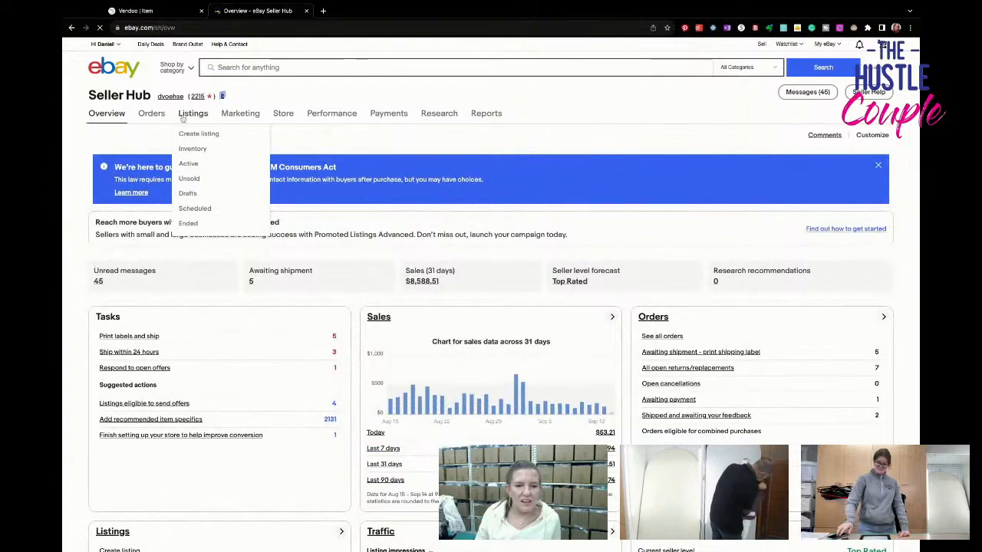
pyautogui.click(184, 115)
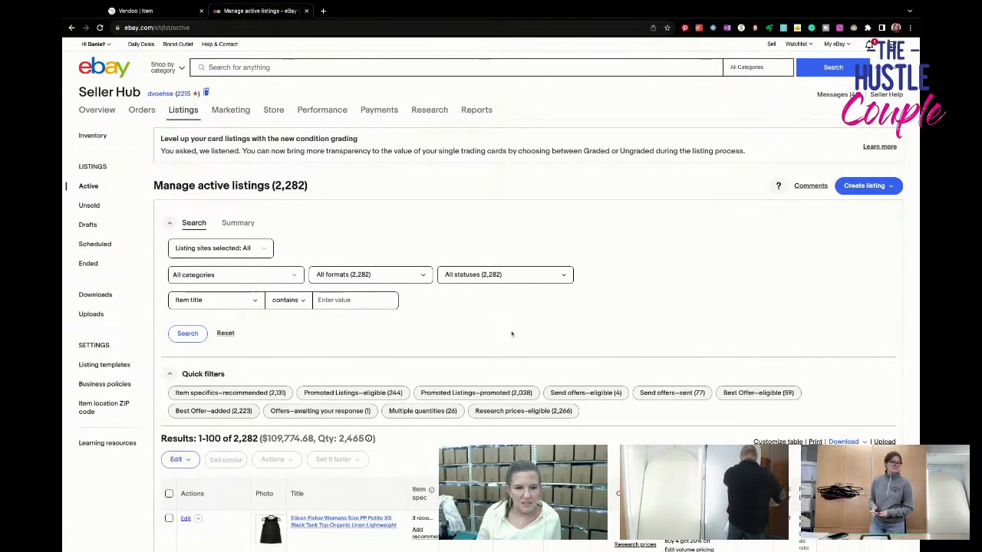
pyautogui.scroll(-3, 510, 333)
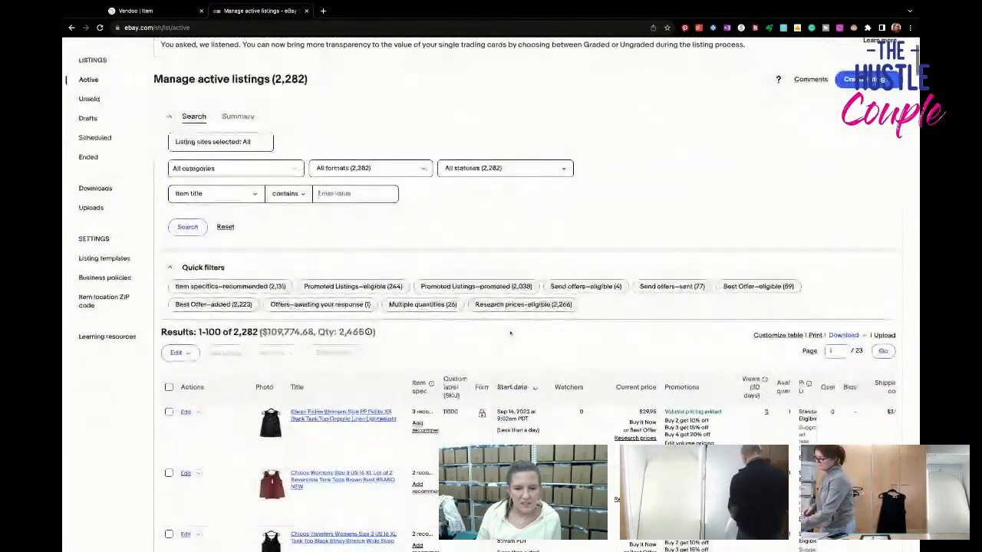
pyautogui.scroll(-2, 510, 332)
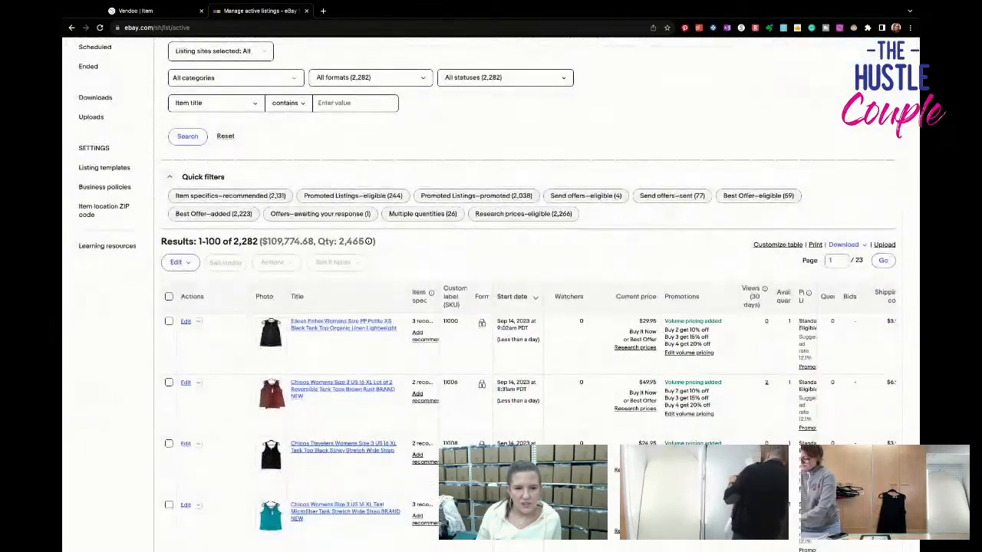
pyautogui.click(386, 196)
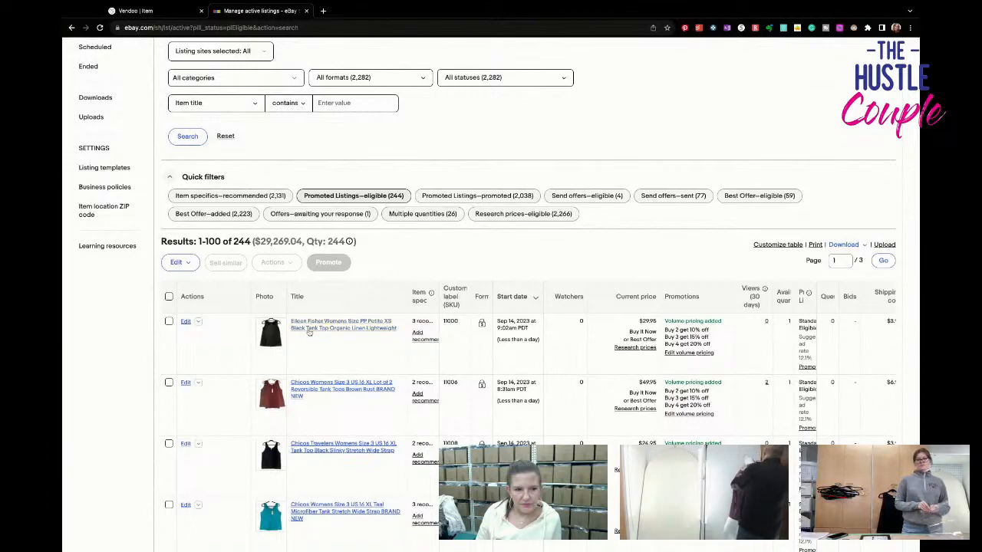
# - Select the Chicos size 2 listings from the green tank sweater through the blue layered jersey top
pyautogui.scroll(-3, 181, 358)
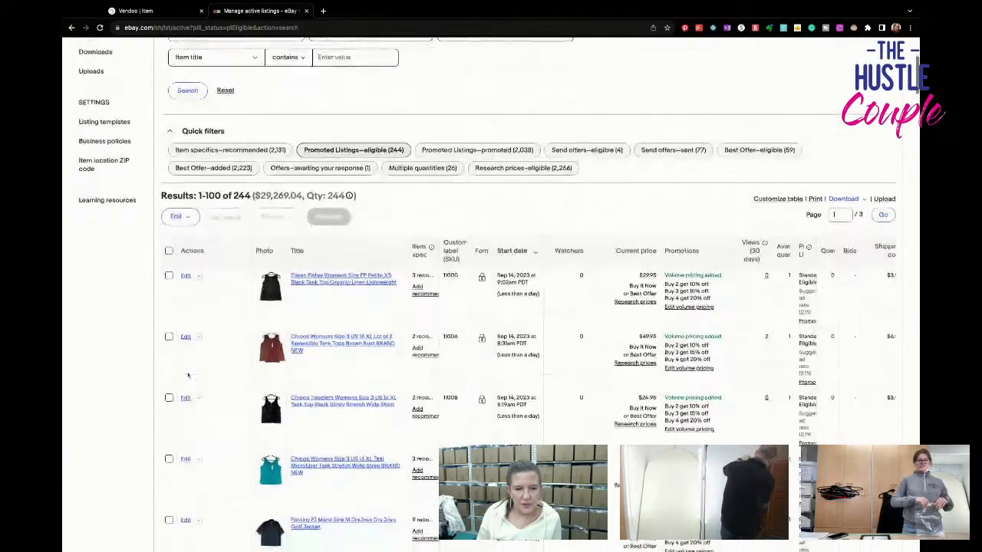
pyautogui.scroll(-5, 186, 377)
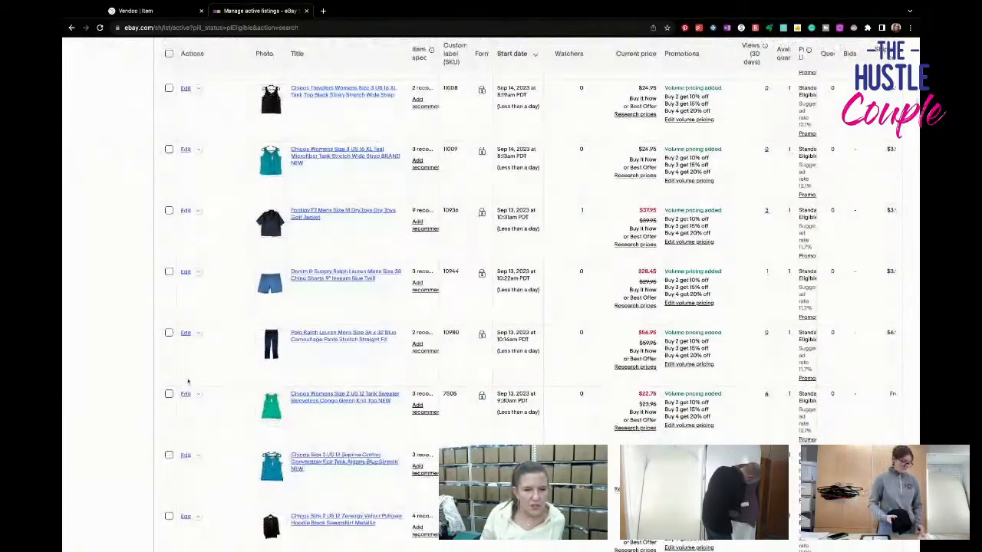
pyautogui.scroll(-2, 168, 309)
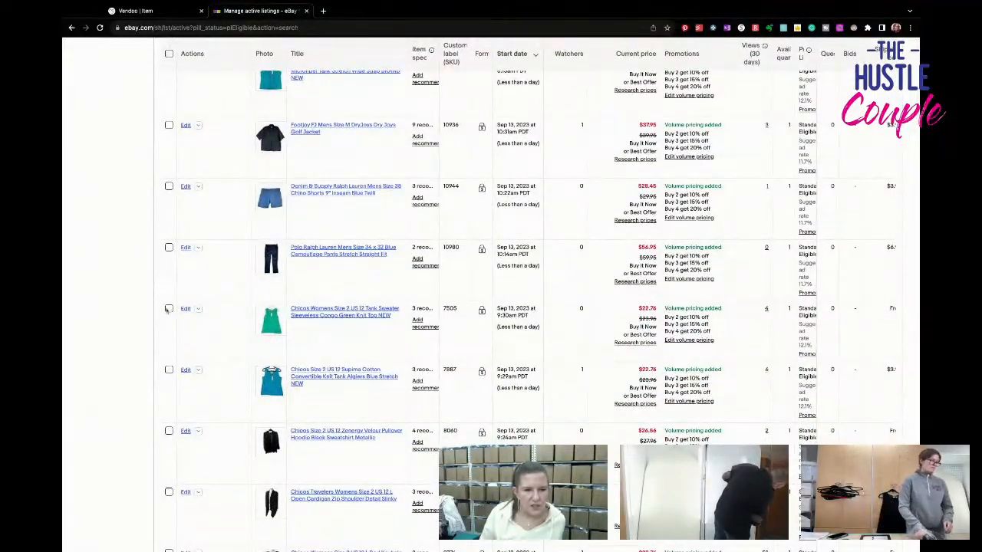
pyautogui.click(169, 308)
pyautogui.click(169, 369)
pyautogui.click(168, 431)
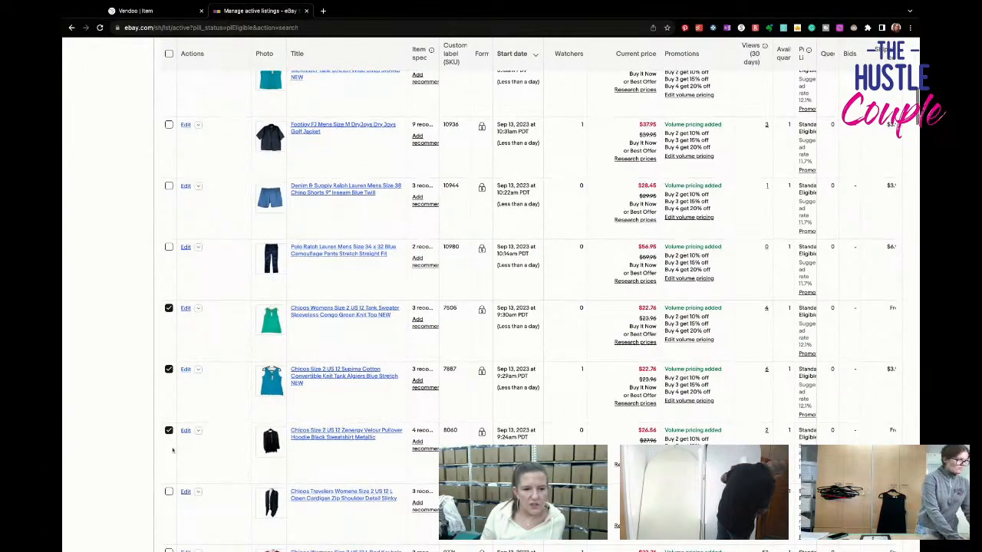
pyautogui.scroll(-2, 172, 450)
pyautogui.click(169, 415)
pyautogui.click(169, 475)
pyautogui.scroll(-3, 169, 475)
pyautogui.click(169, 426)
pyautogui.click(168, 487)
pyautogui.scroll(-5, 169, 460)
pyautogui.click(169, 363)
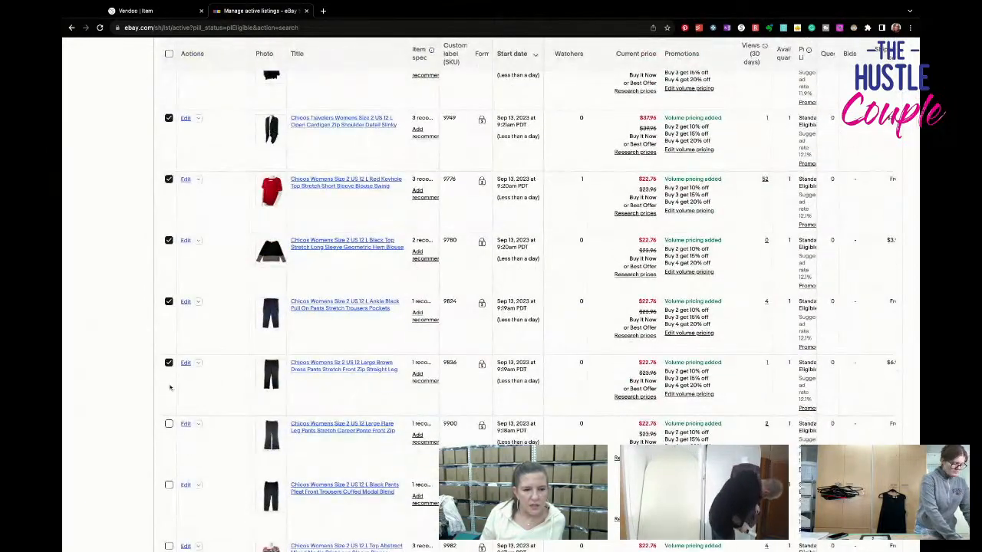
pyautogui.click(169, 424)
pyautogui.click(168, 486)
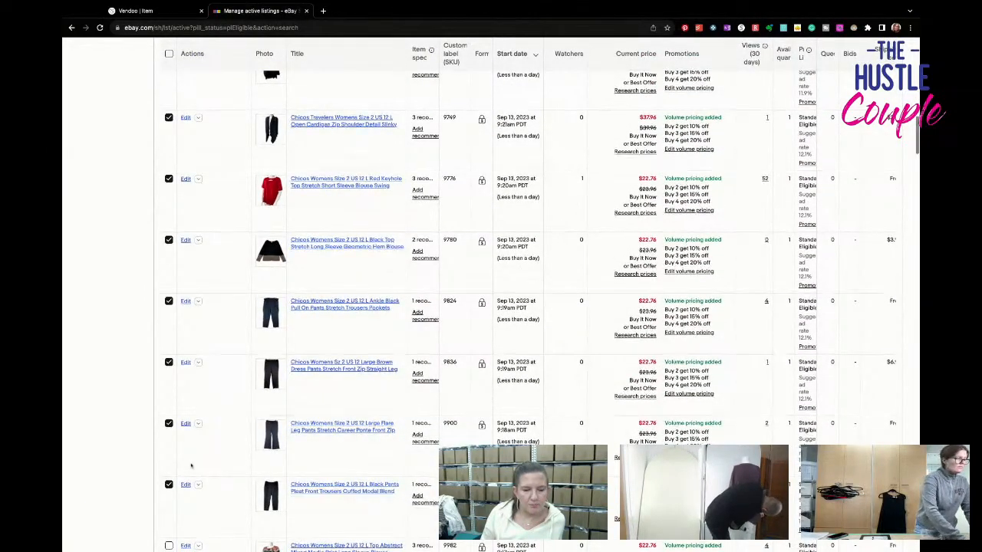
pyautogui.scroll(-3, 180, 471)
pyautogui.click(168, 404)
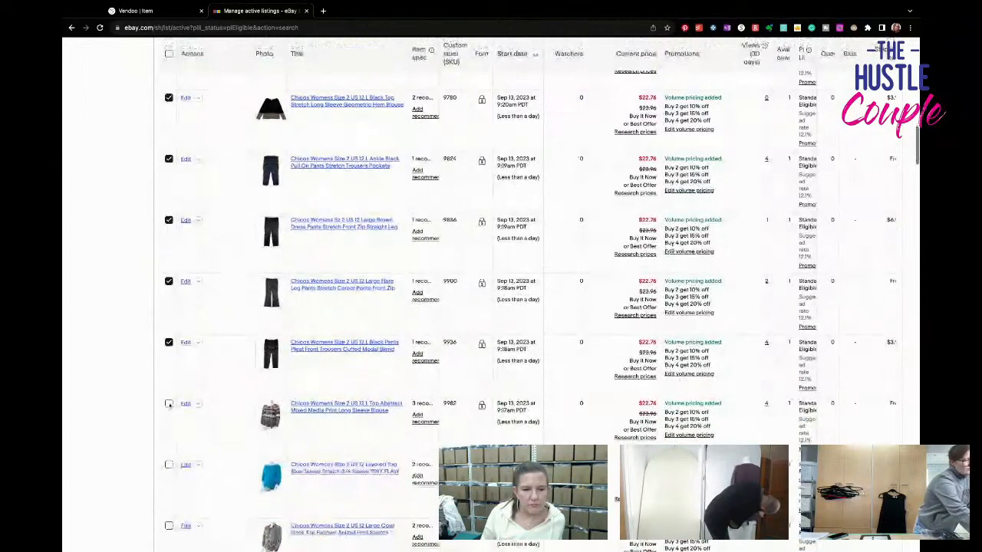
pyautogui.click(168, 467)
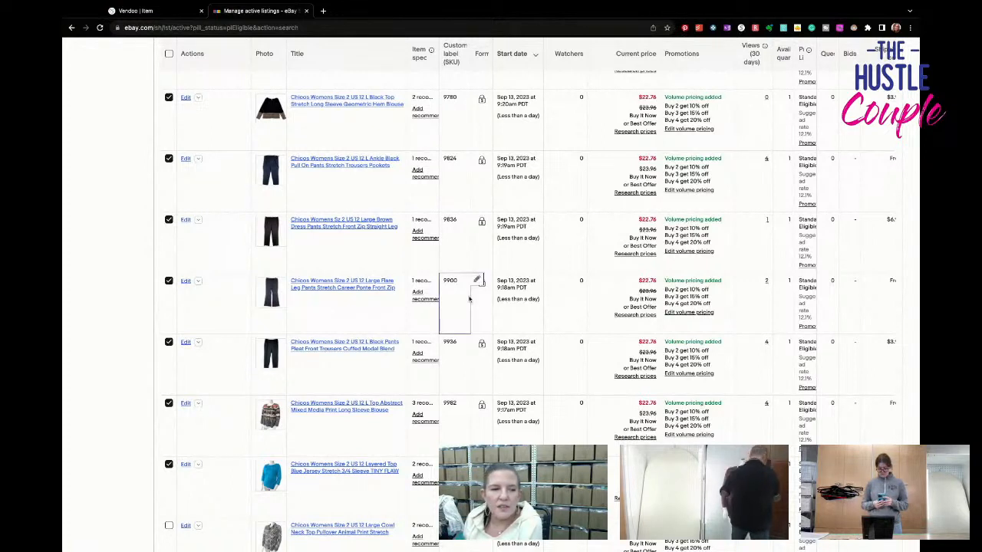
# - Deselect all the selected Chicos size 2 listings, back up to the green tank sweater
pyautogui.click(169, 464)
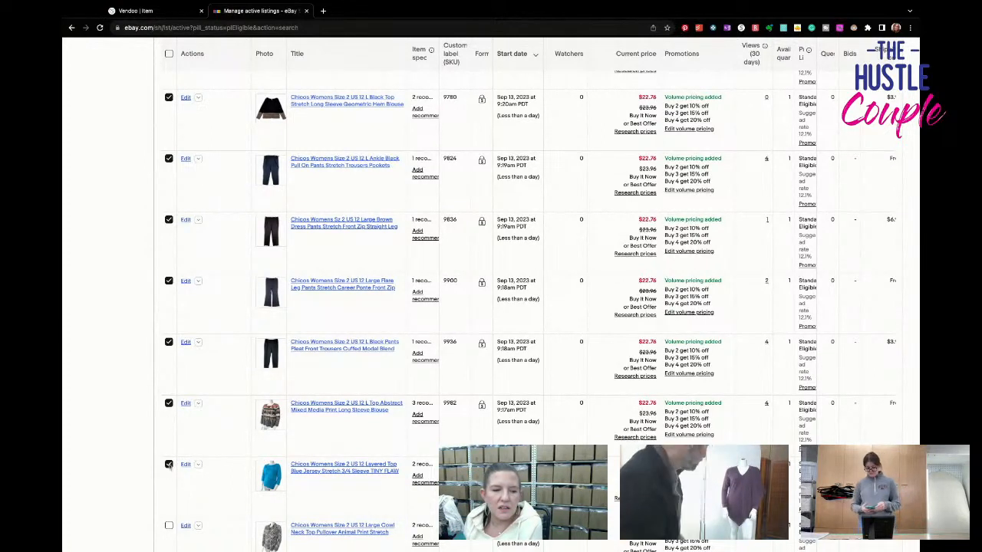
pyautogui.click(169, 403)
pyautogui.click(168, 342)
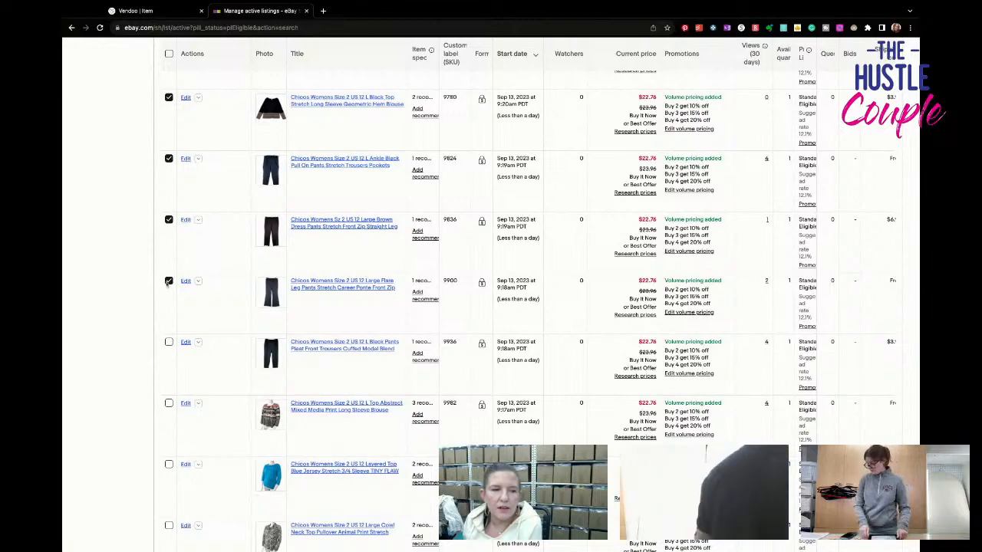
pyautogui.click(168, 281)
pyautogui.scroll(1, 169, 280)
pyautogui.scroll(1, 169, 282)
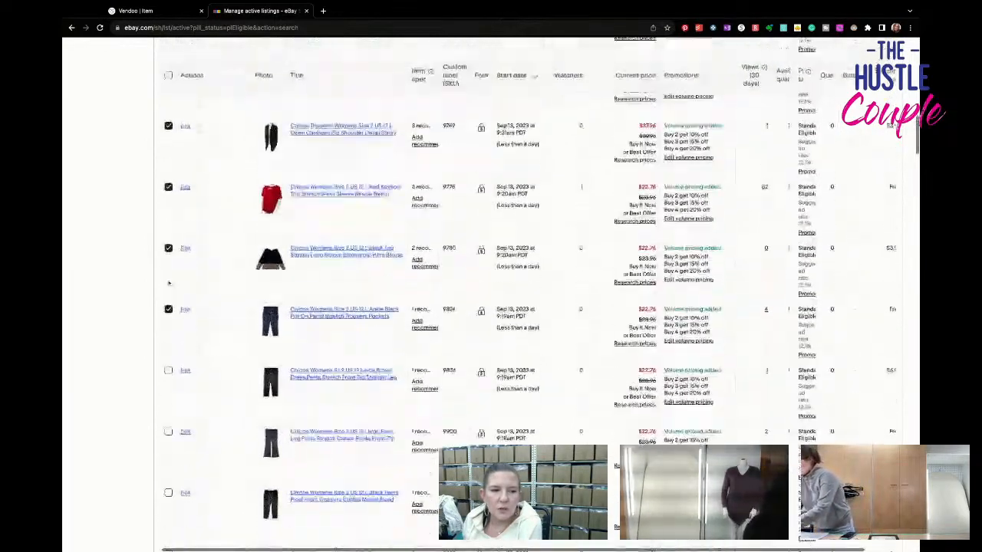
pyautogui.click(168, 310)
pyautogui.scroll(1, 170, 295)
pyautogui.click(169, 295)
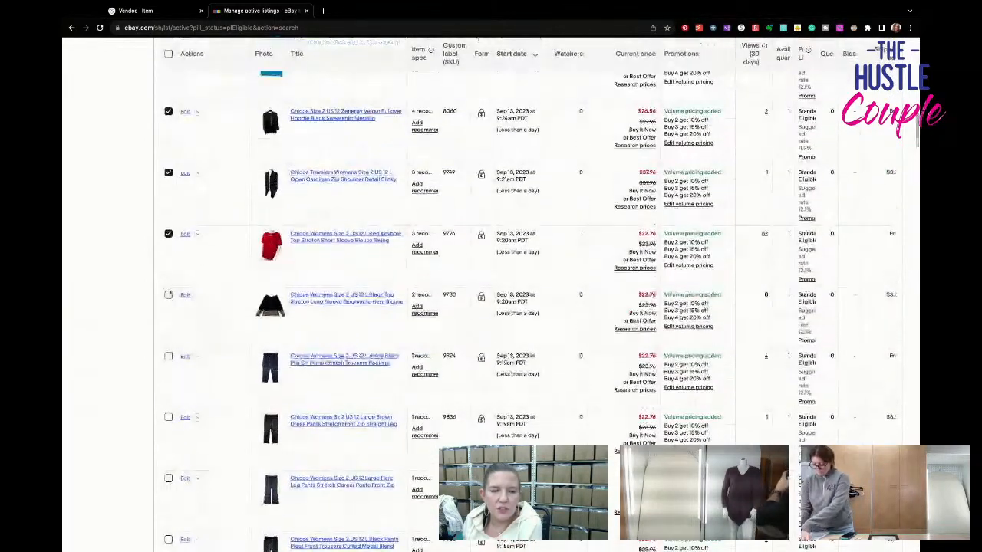
pyautogui.scroll(1, 168, 292)
pyautogui.click(169, 282)
pyautogui.scroll(1, 169, 283)
pyautogui.click(168, 270)
pyautogui.scroll(1, 169, 270)
pyautogui.click(169, 281)
pyautogui.click(168, 221)
pyautogui.scroll(1, 170, 230)
pyautogui.click(169, 245)
pyautogui.scroll(10, 169, 247)
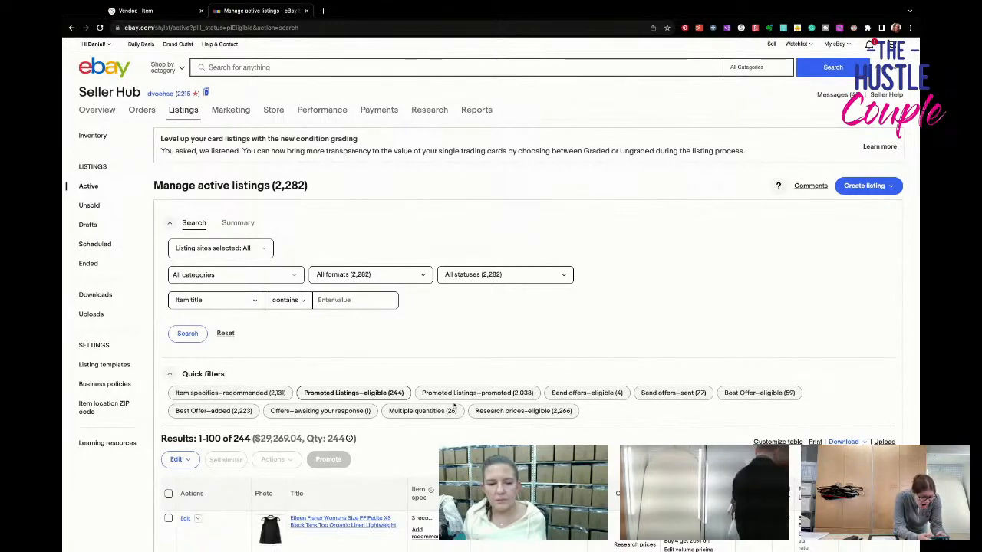
# - Look through the listings eligible for promotion, checking their custom labels, start dates and prices
pyautogui.scroll(-1, 455, 404)
pyautogui.scroll(-1, 454, 404)
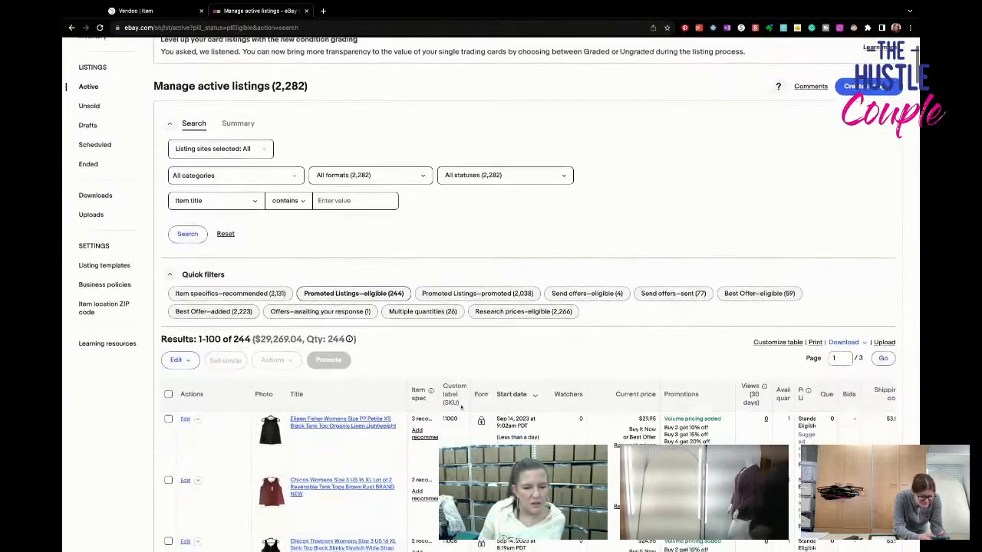
pyautogui.scroll(-5, 463, 407)
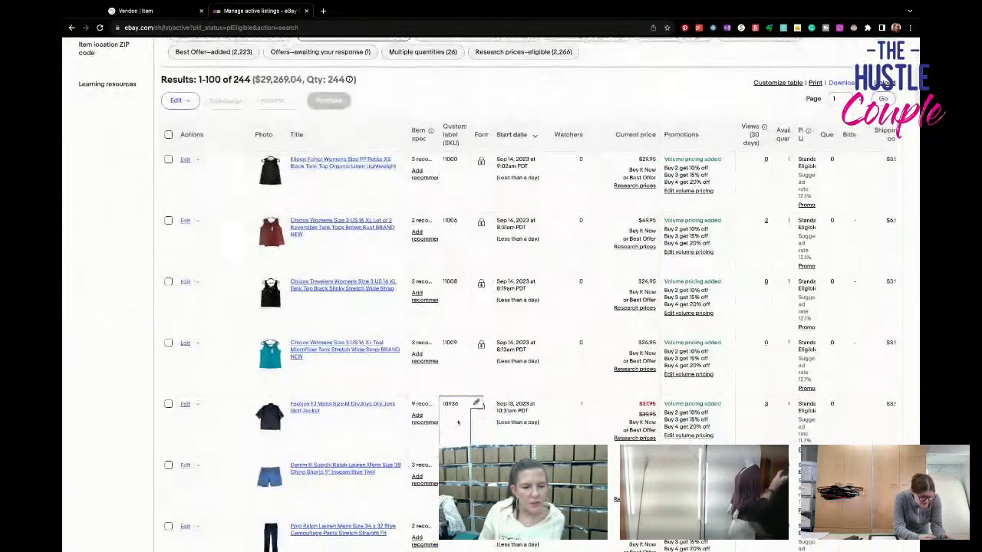
pyautogui.scroll(-4, 463, 407)
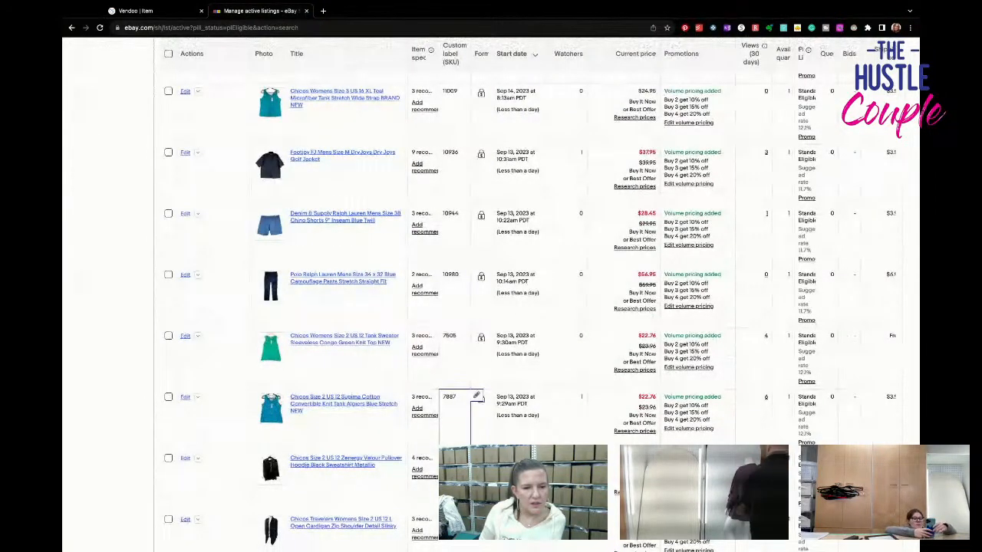
pyautogui.scroll(-1, 462, 408)
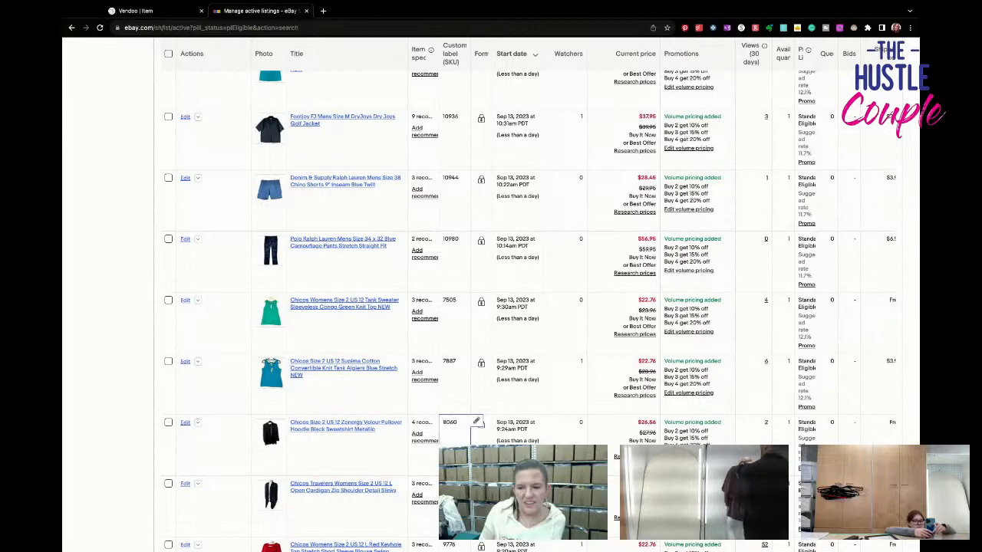
pyautogui.scroll(1, 460, 425)
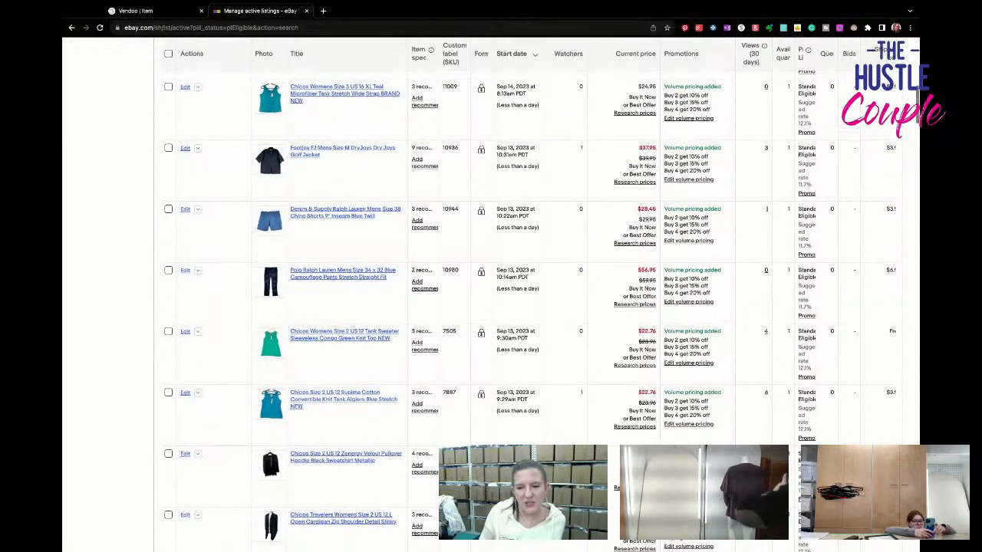
pyautogui.scroll(10, 491, 294)
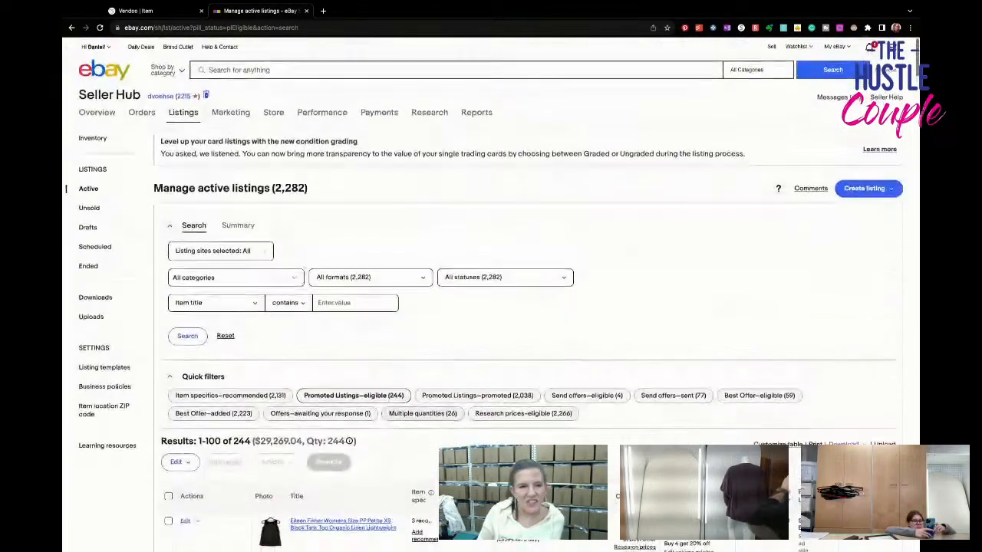
# - Search eBay for "tom petty greatest hits"
pyautogui.click(274, 71)
pyautogui.write('tom petty')
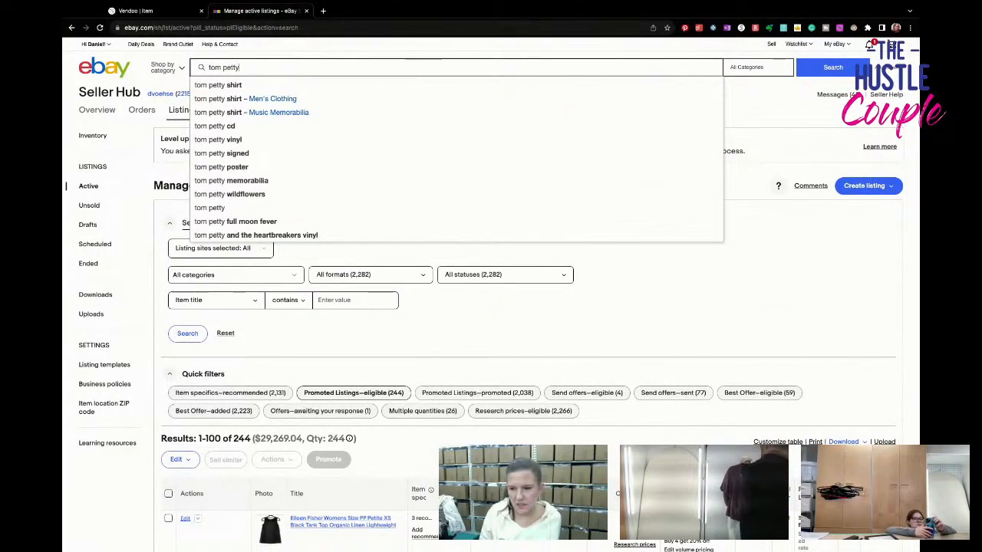
pyautogui.write(' greatest hits')
pyautogui.press('Return')
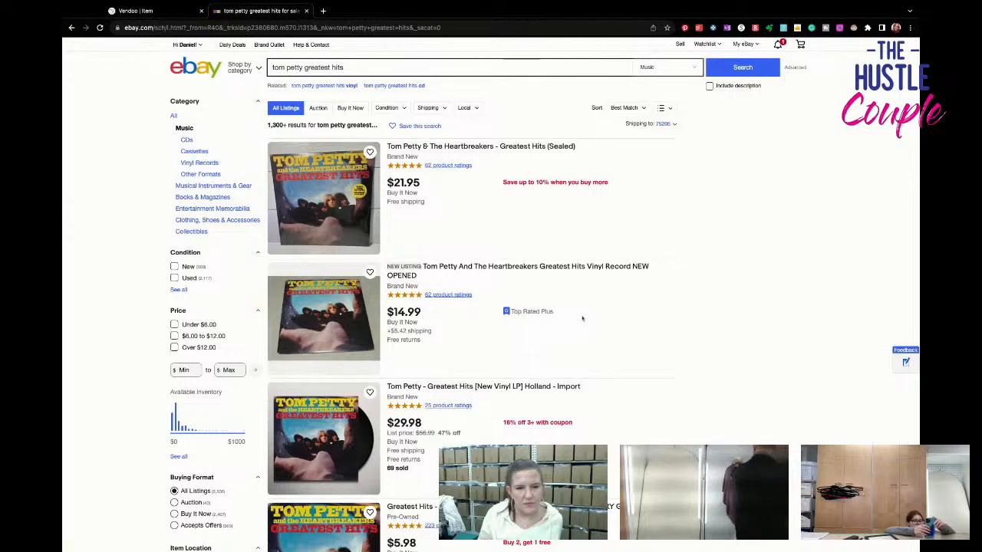
# - Examine the prices, formats and conditions of the Tom Petty greatest hits listings in the search results
pyautogui.scroll(-1, 582, 318)
pyautogui.scroll(-8, 583, 319)
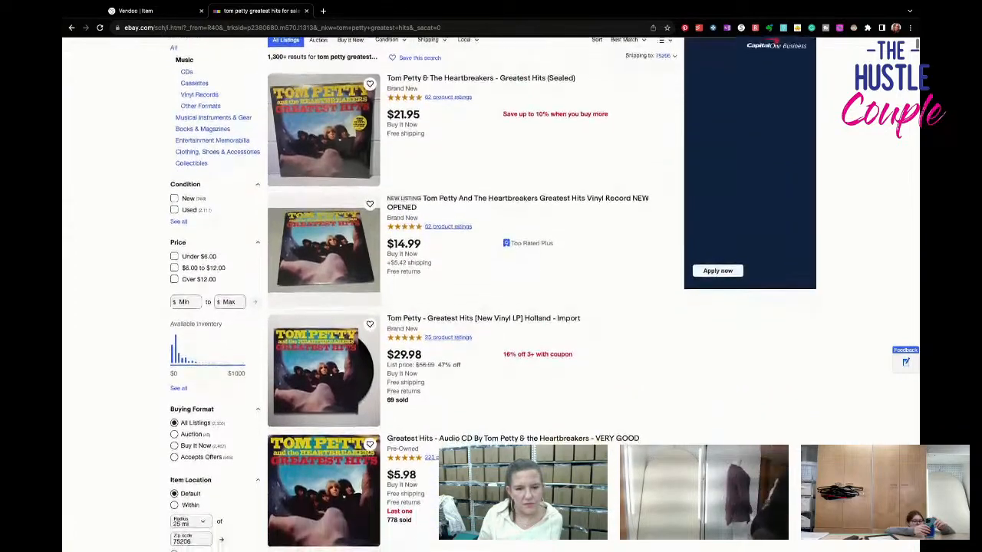
pyautogui.scroll(-6, 582, 319)
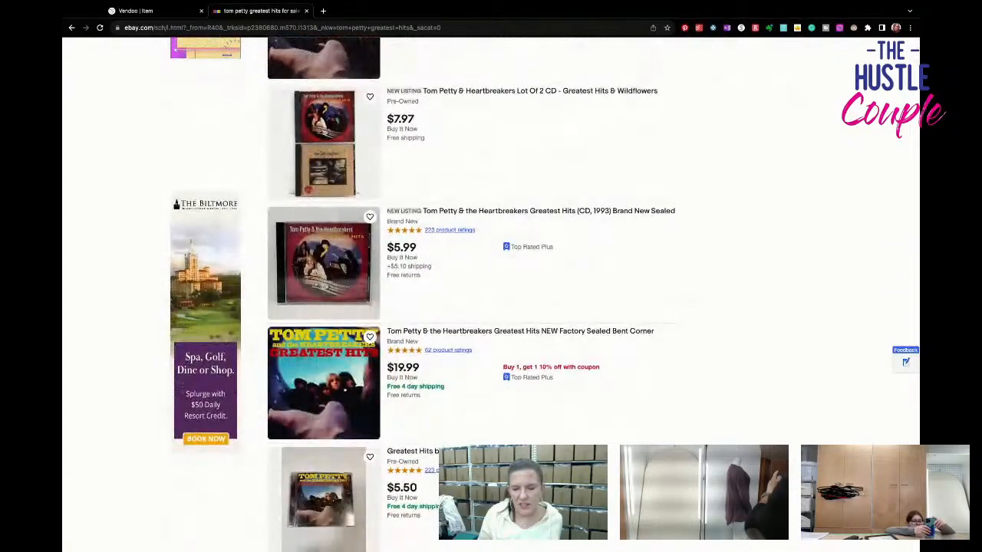
pyautogui.scroll(-4, 582, 318)
pyautogui.scroll(-12, 583, 318)
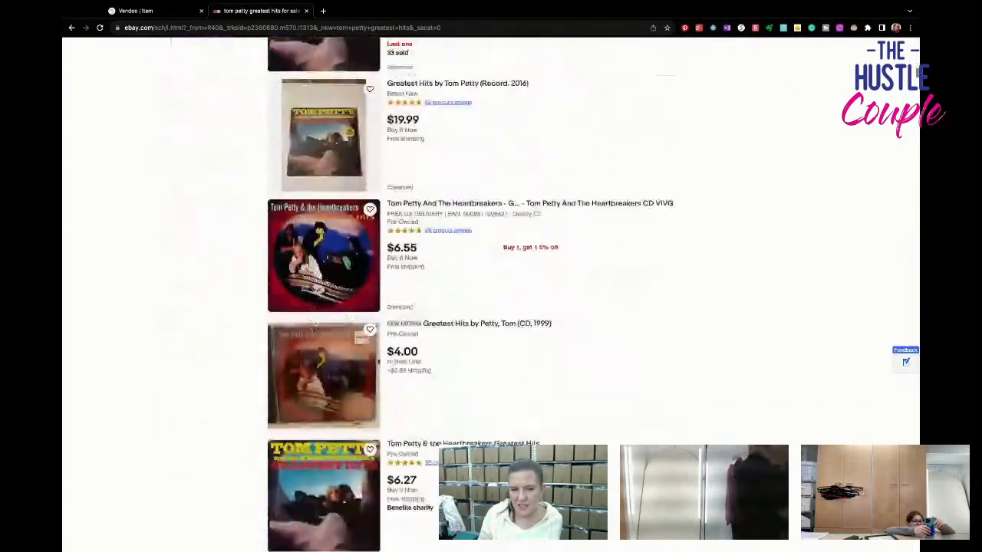
pyautogui.scroll(-8, 582, 318)
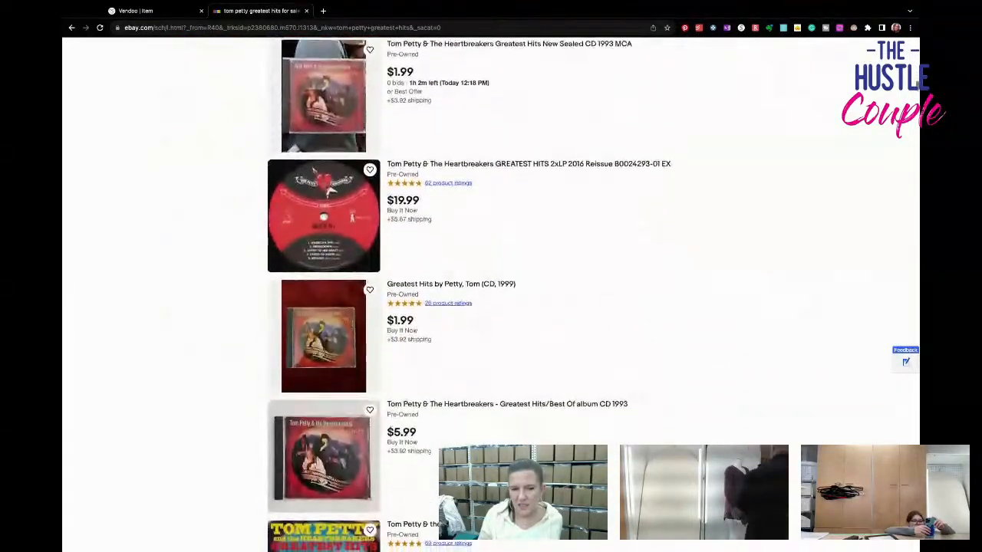
pyautogui.scroll(-6, 582, 318)
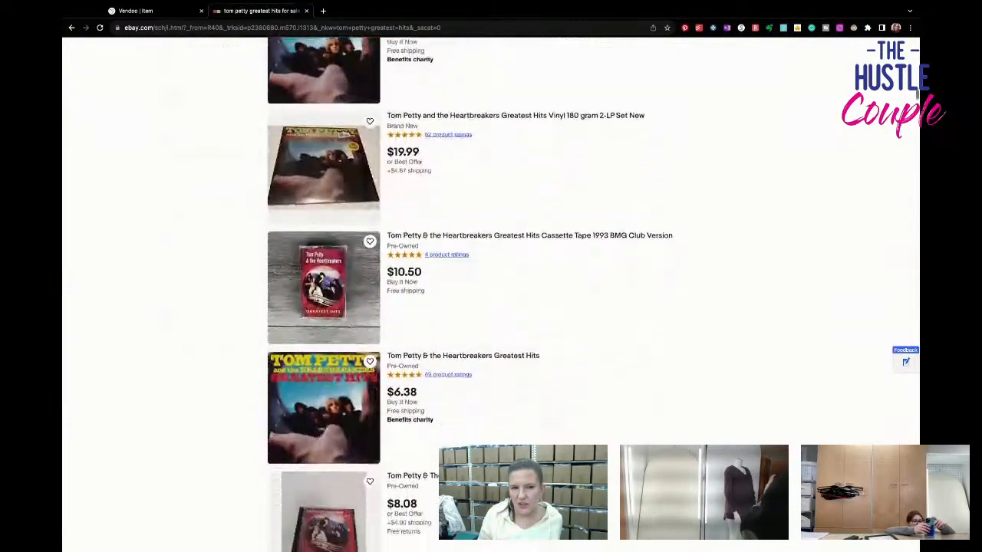
pyautogui.scroll(-2, 491, 292)
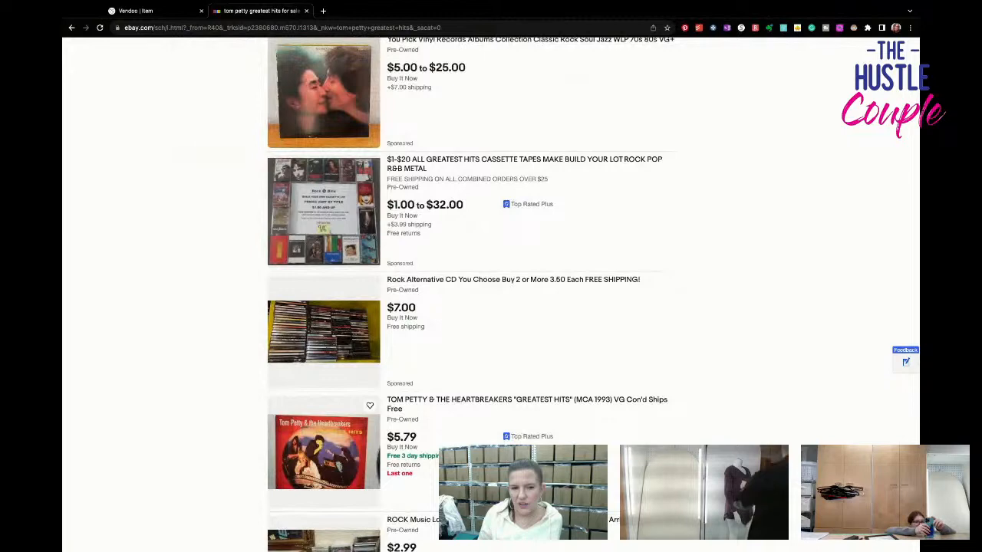
pyautogui.scroll(-2, 491, 291)
pyautogui.scroll(-4, 491, 291)
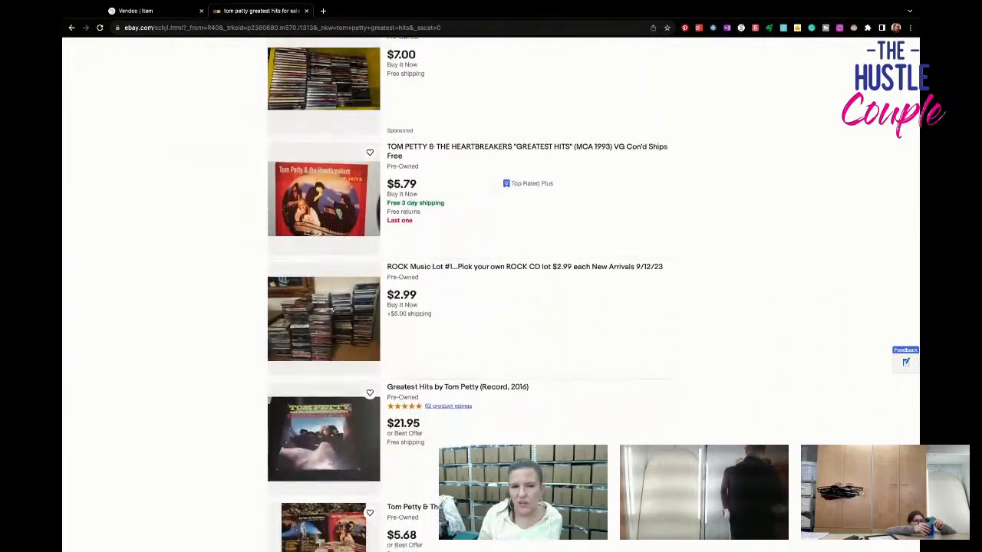
pyautogui.scroll(-1, 491, 292)
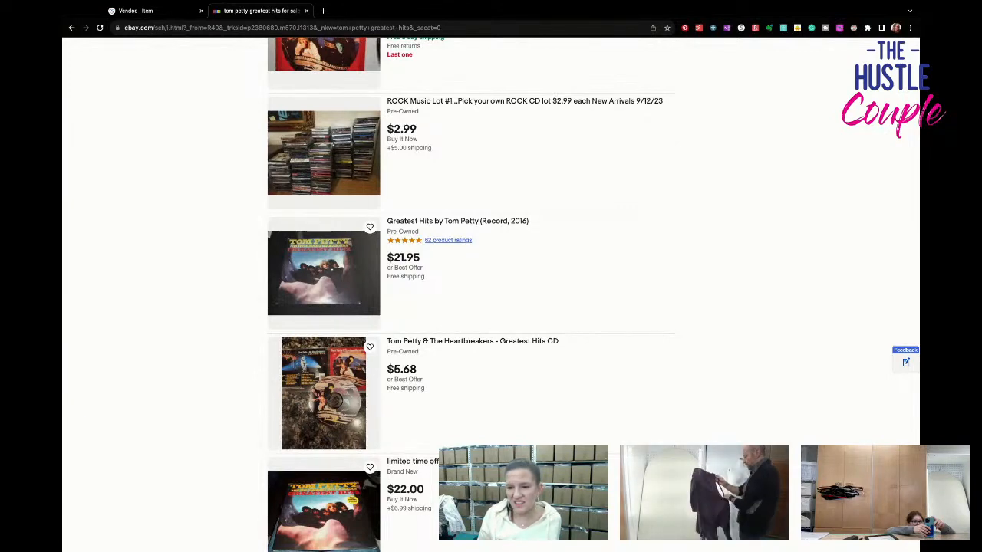
# - Look further through the Tom Petty greatest hits results, comparing asking prices of the CD and vinyl copies
pyautogui.scroll(-4, 471, 295)
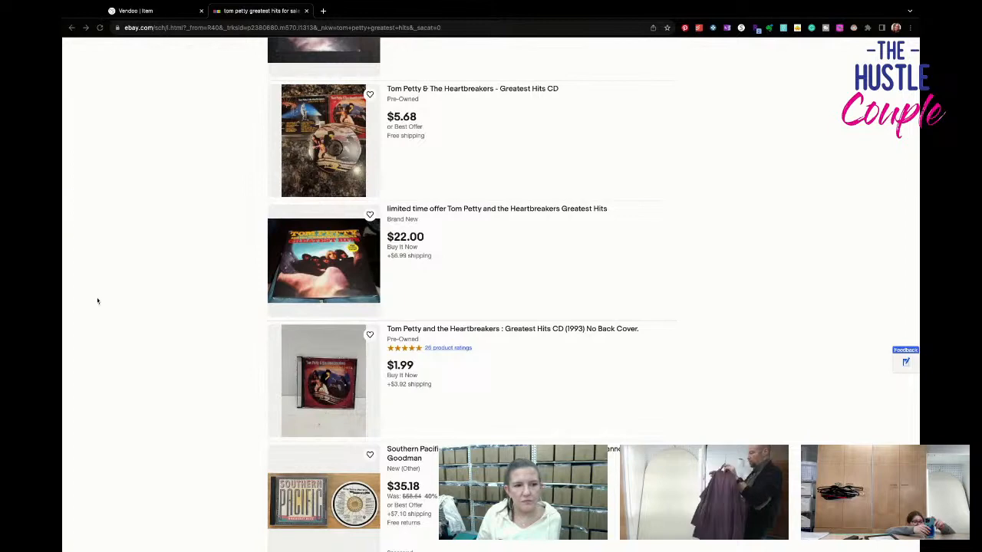
pyautogui.scroll(-6, 386, 338)
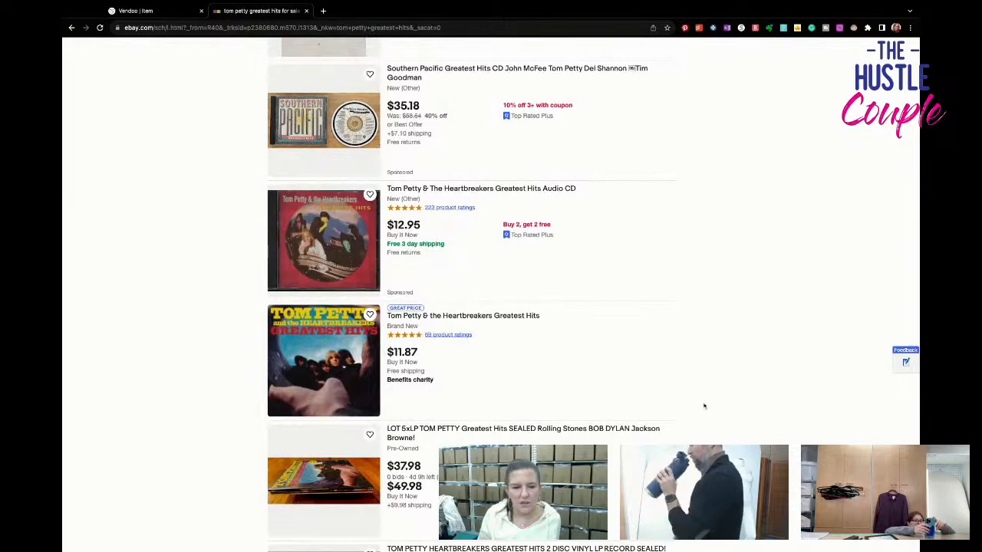
pyautogui.scroll(-5, 701, 405)
pyautogui.scroll(-6, 704, 406)
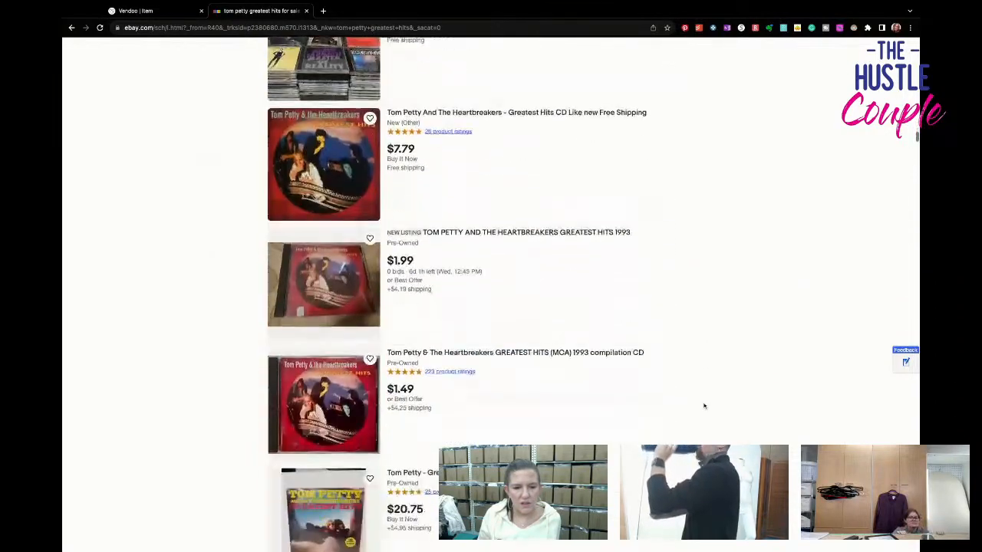
pyautogui.scroll(-8, 704, 406)
pyautogui.scroll(18, 704, 406)
pyautogui.scroll(20, 704, 406)
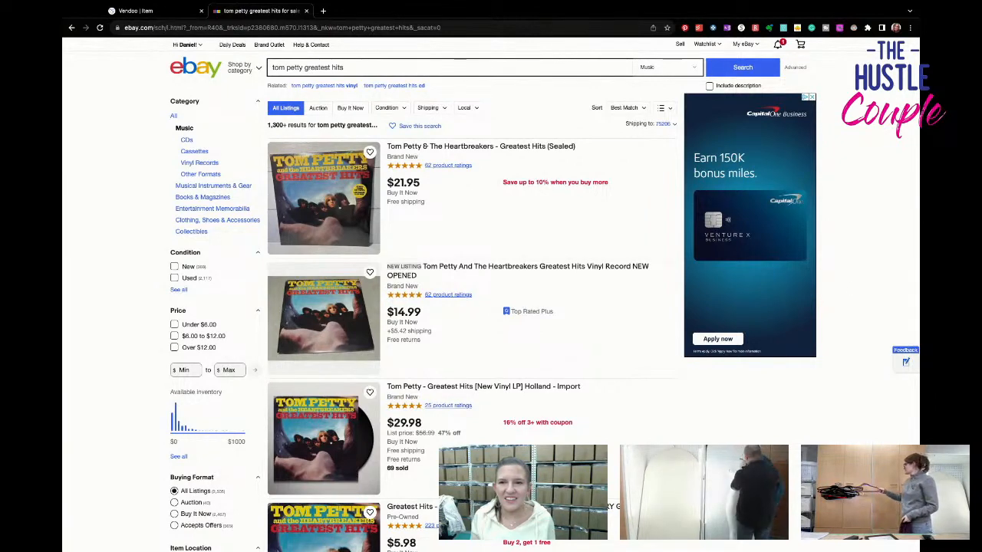
# - Open the Performance summary in eBay Seller Hub
pyautogui.moveTo(742, 44)
pyautogui.click(741, 132)
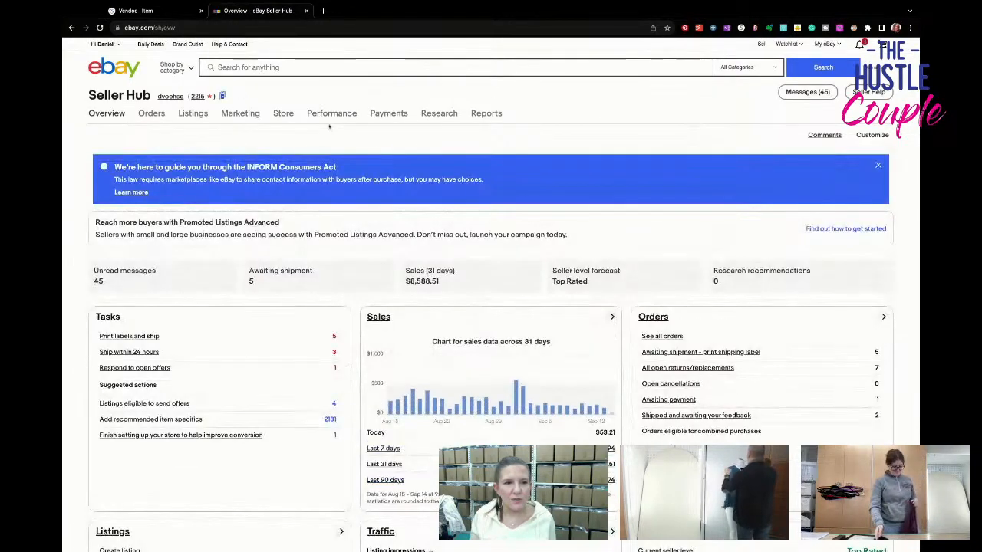
pyautogui.moveTo(329, 123)
pyautogui.click(323, 138)
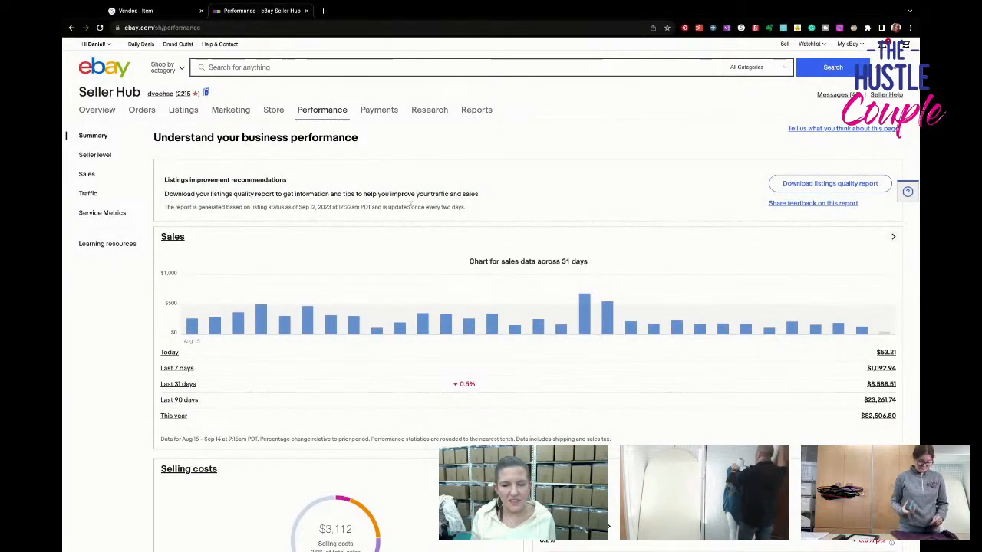
# - Examine the 31-day sales chart, selling costs breakdown, traffic figures and seller level in the Performance summary
pyautogui.scroll(-2, 412, 207)
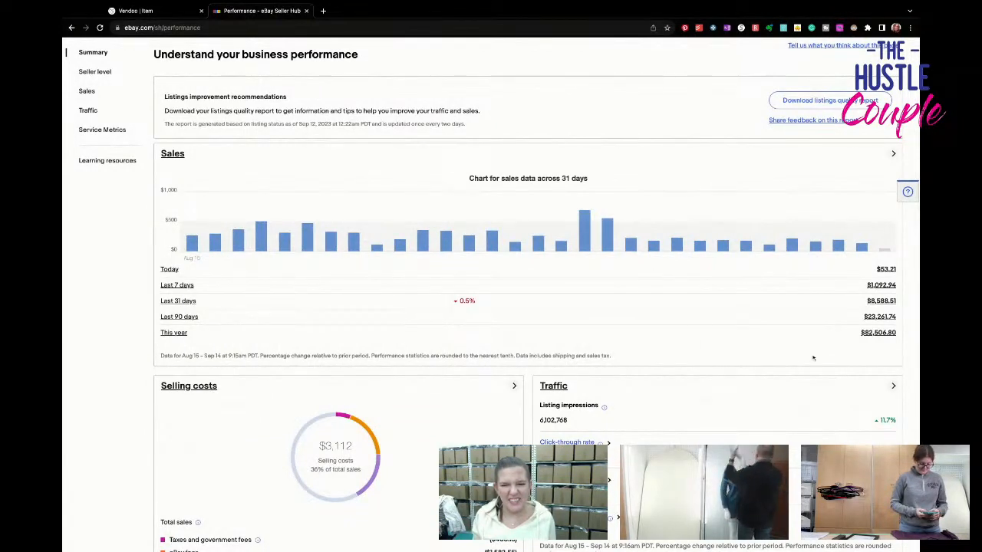
pyautogui.scroll(-1, 901, 359)
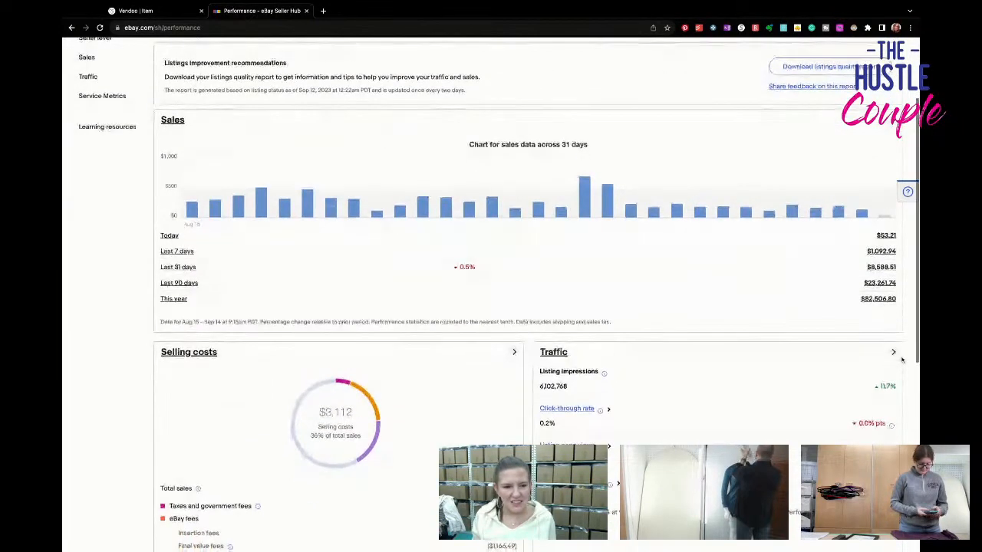
pyautogui.scroll(-1, 901, 358)
pyautogui.scroll(-1, 901, 359)
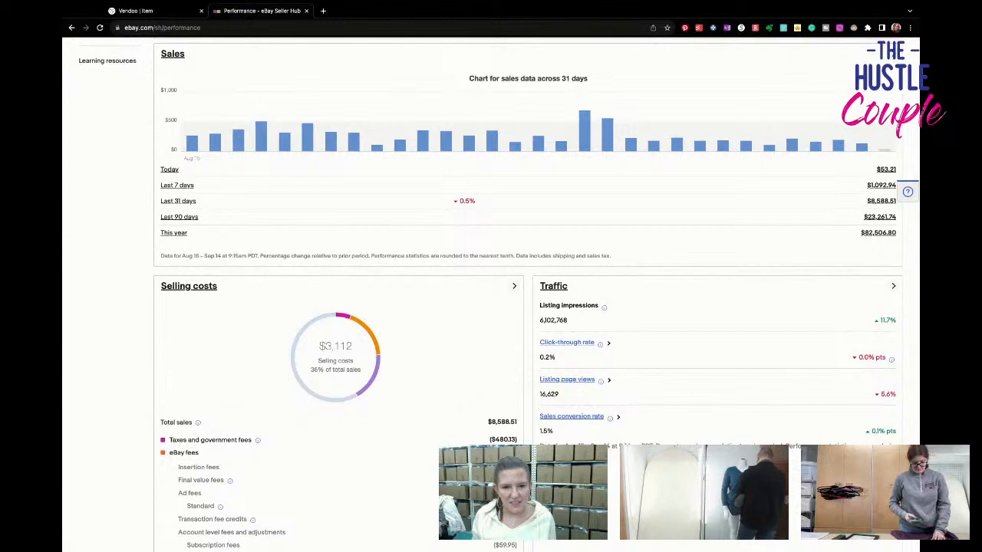
pyautogui.scroll(-2, 499, 295)
pyautogui.scroll(-4, 499, 295)
pyautogui.scroll(-3, 499, 294)
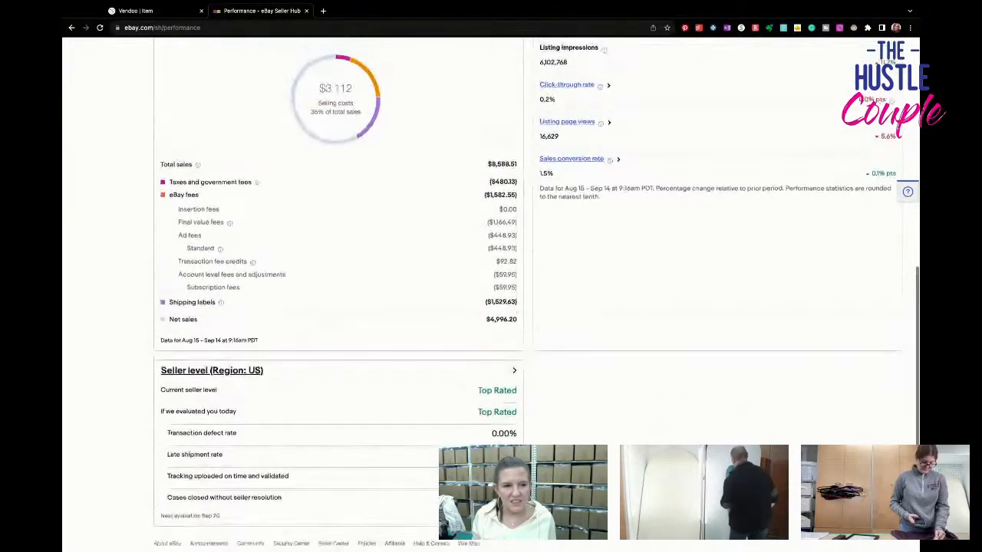
pyautogui.scroll(5, 498, 295)
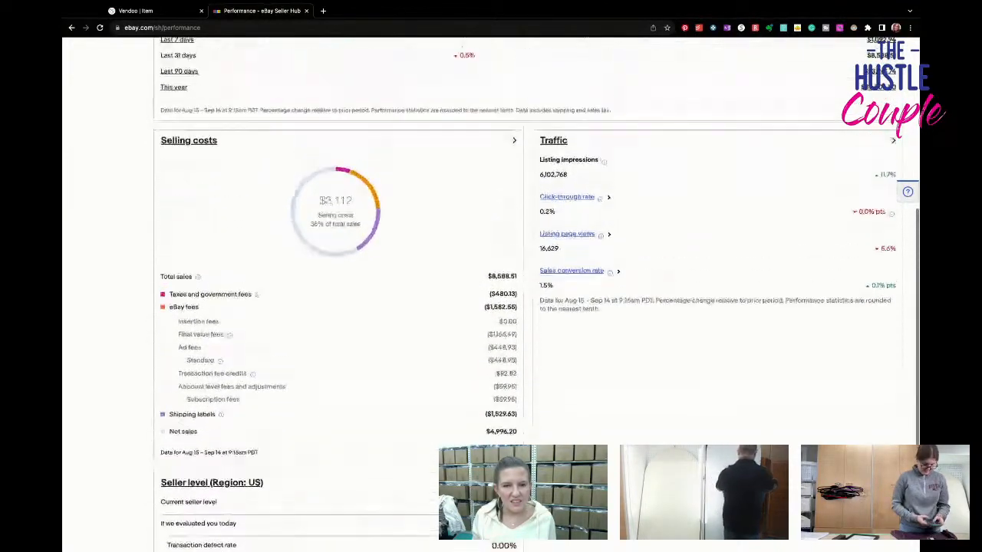
pyautogui.scroll(1, 498, 295)
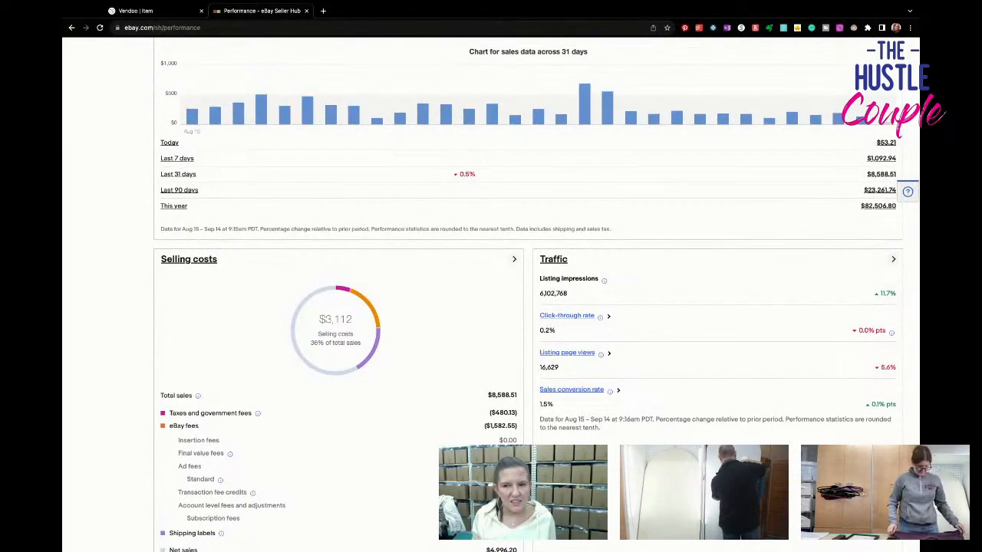
pyautogui.scroll(2, 498, 294)
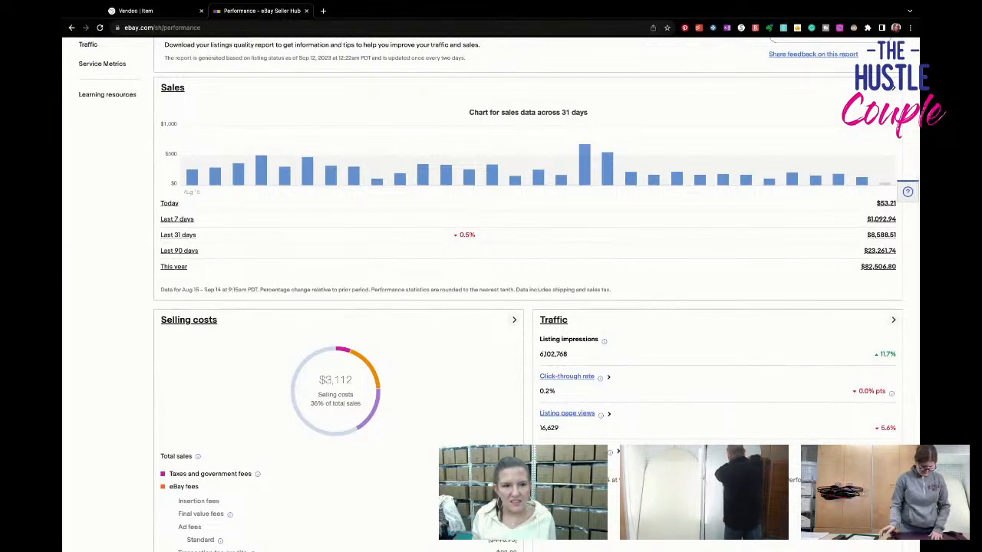
pyautogui.scroll(1, 885, 358)
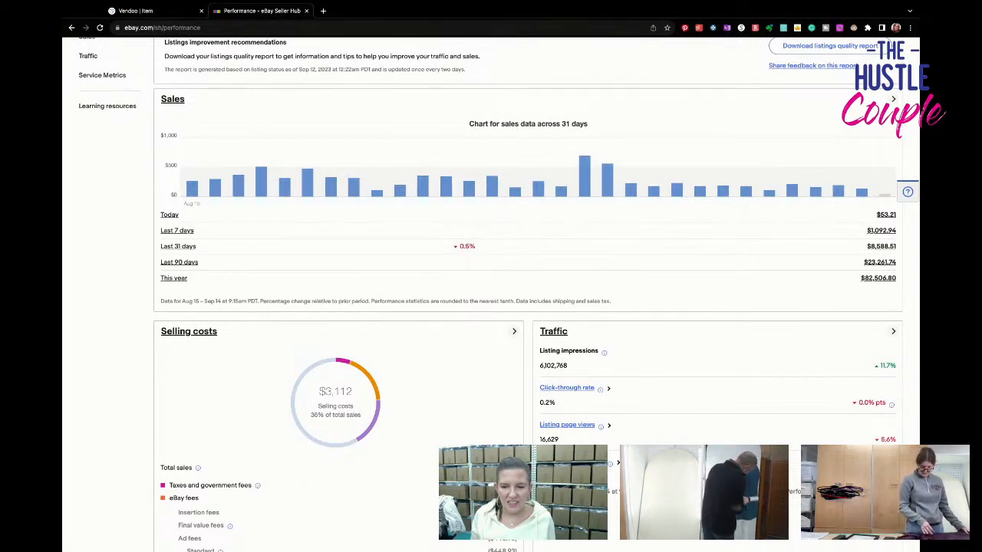
# - Download the listings quality report and look over the sales, selling costs and traffic figures again
pyautogui.scroll(3, 491, 291)
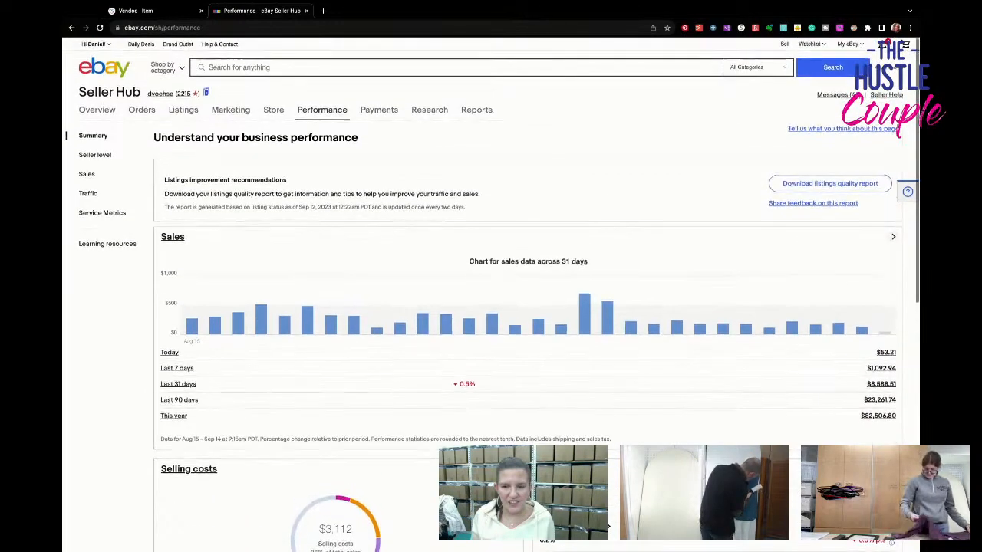
pyautogui.click(803, 185)
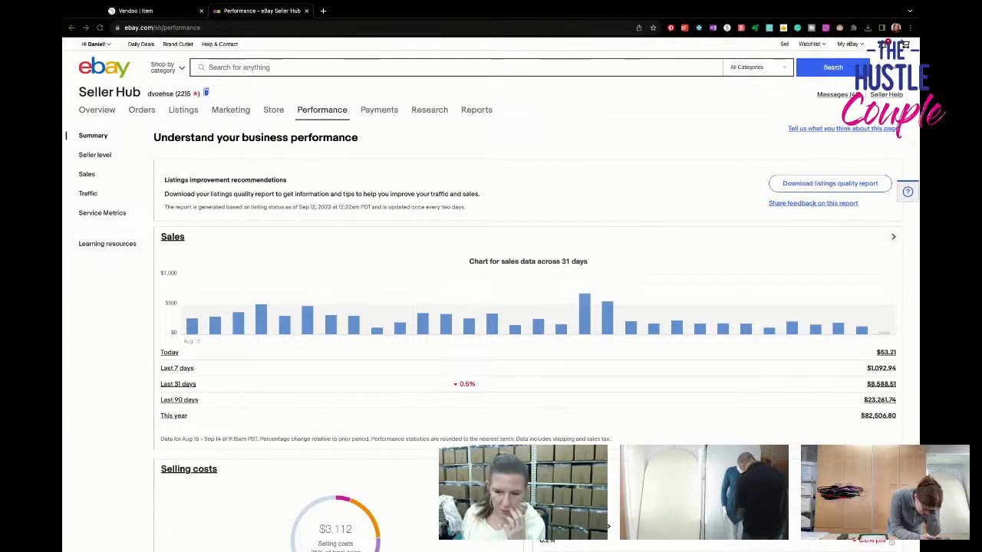
pyautogui.scroll(-2, 894, 127)
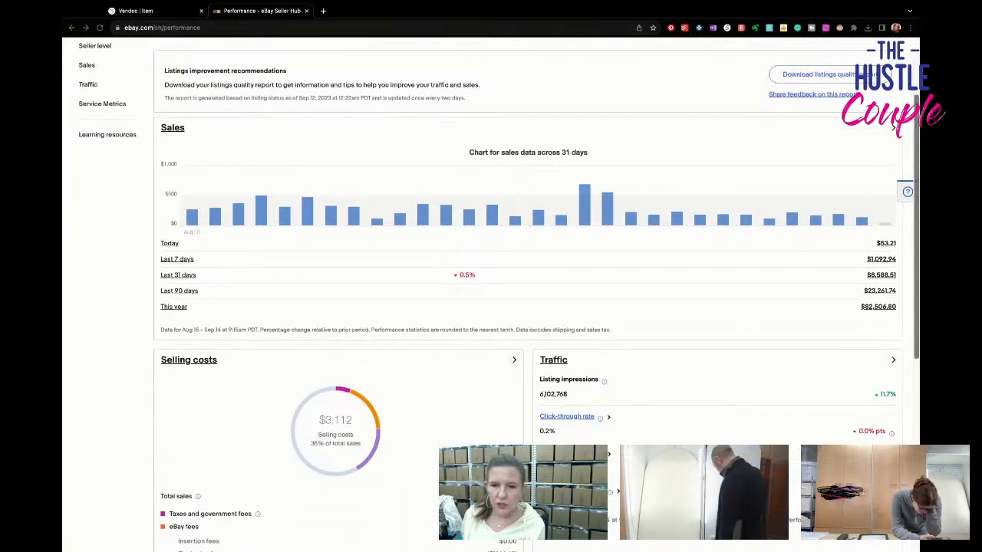
pyautogui.scroll(-2, 894, 126)
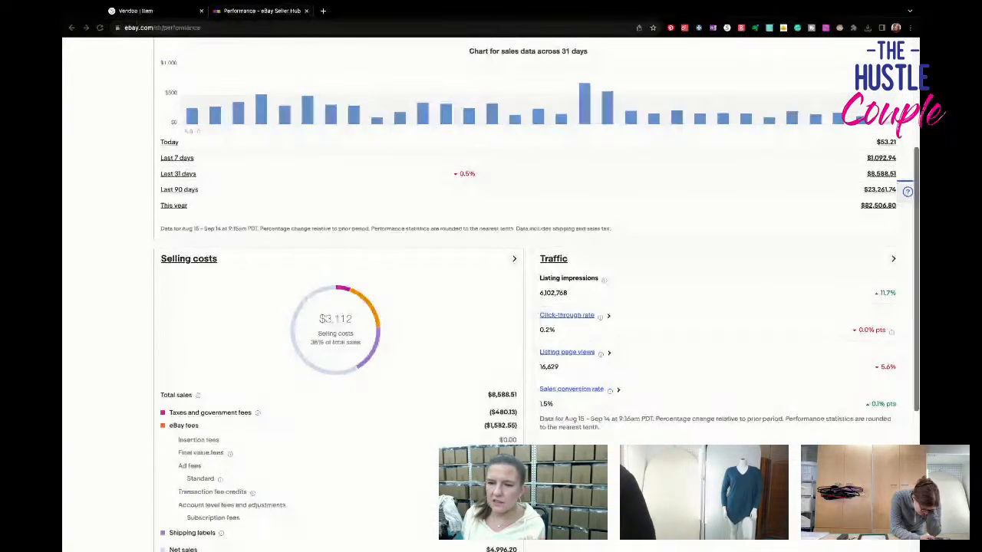
pyautogui.scroll(3, 895, 126)
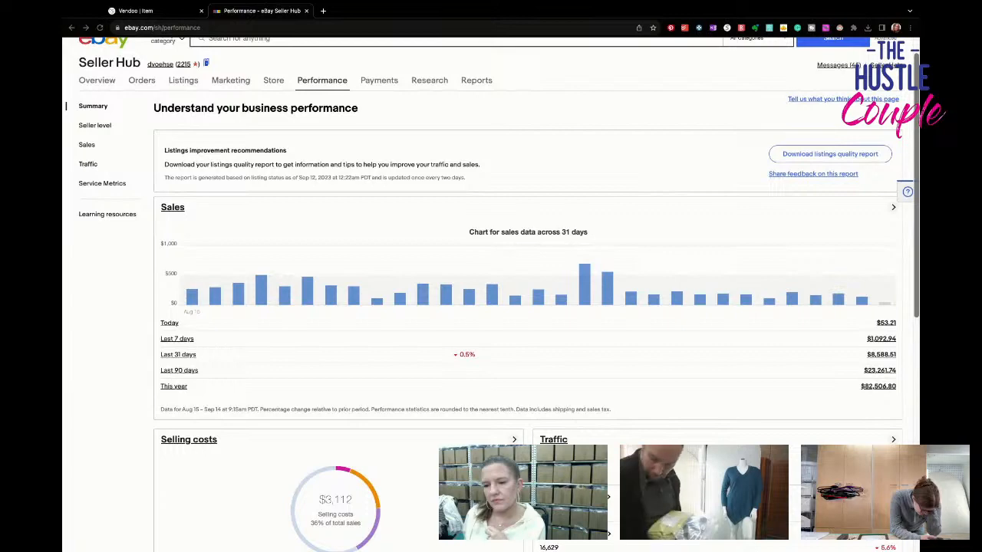
pyautogui.scroll(-1, 491, 307)
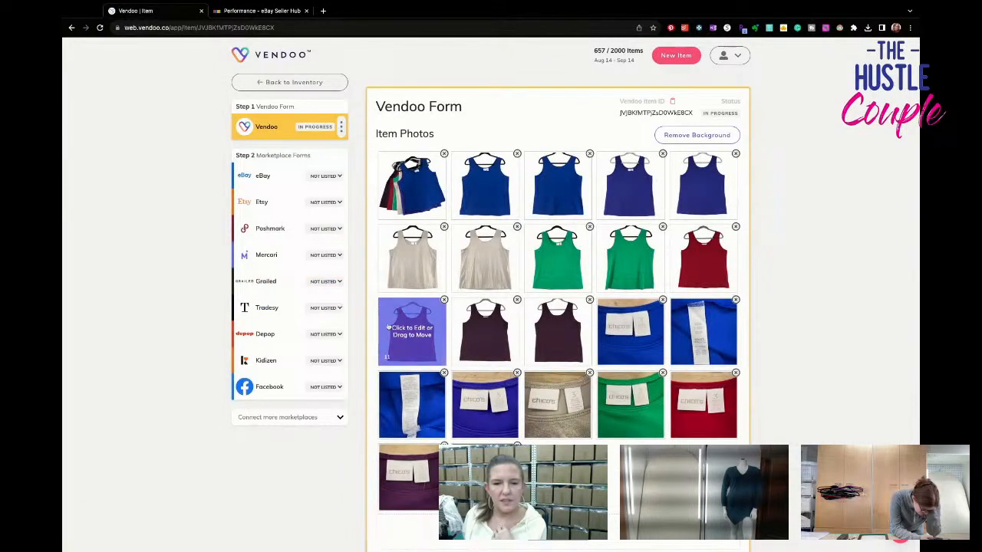
# - In Vendoo, complete the title as "Chicos Womens Size 3 US 16 XL Lot of 6 Microfiber Tank Tops Wide Strap Stretch" and start the description with it
pyautogui.scroll(-4, 460, 329)
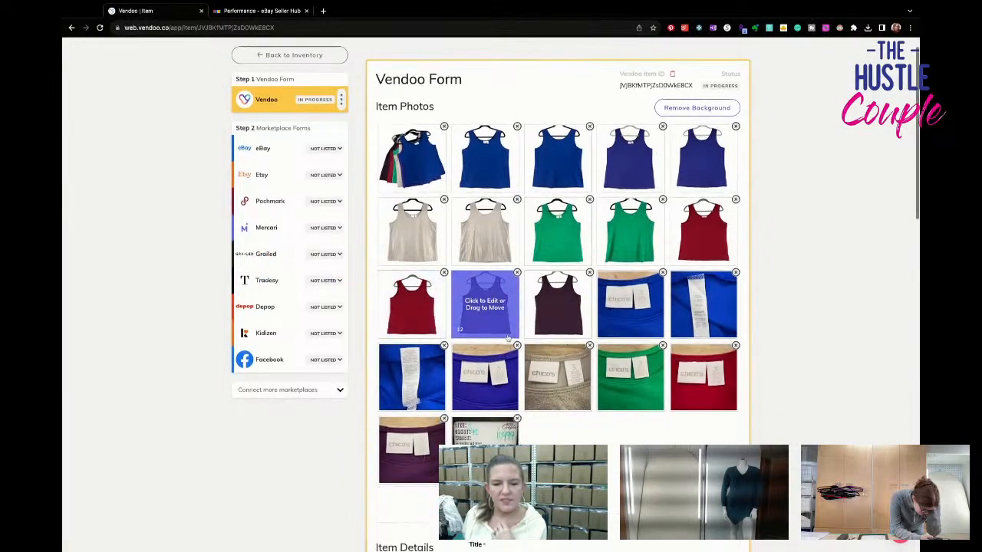
pyautogui.scroll(-1, 507, 339)
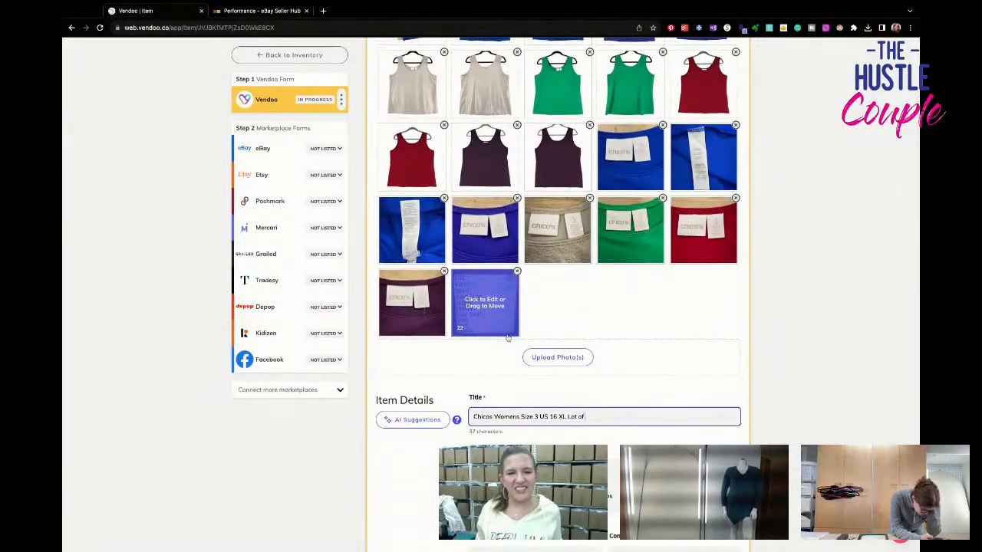
pyautogui.scroll(2, 507, 339)
pyautogui.scroll(1, 513, 345)
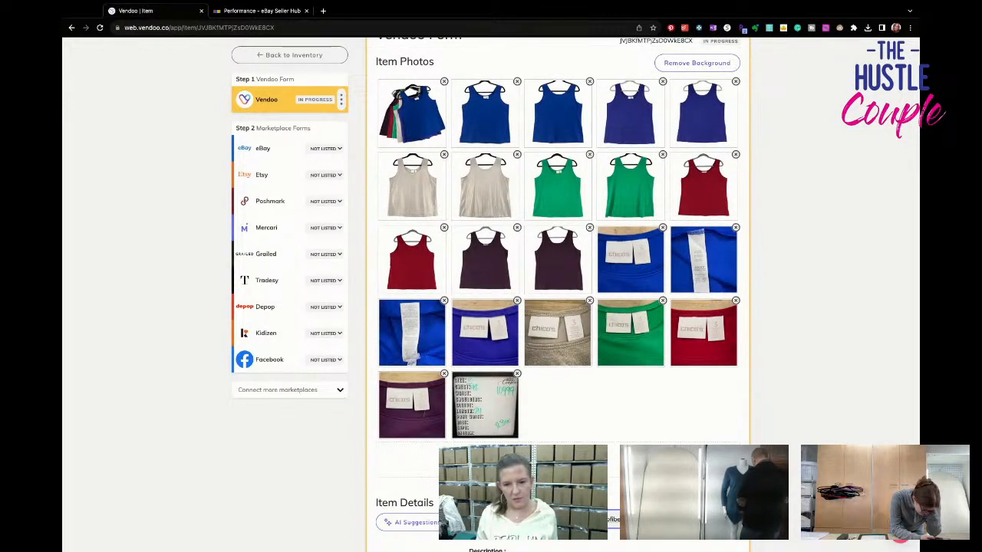
pyautogui.write('fibe')
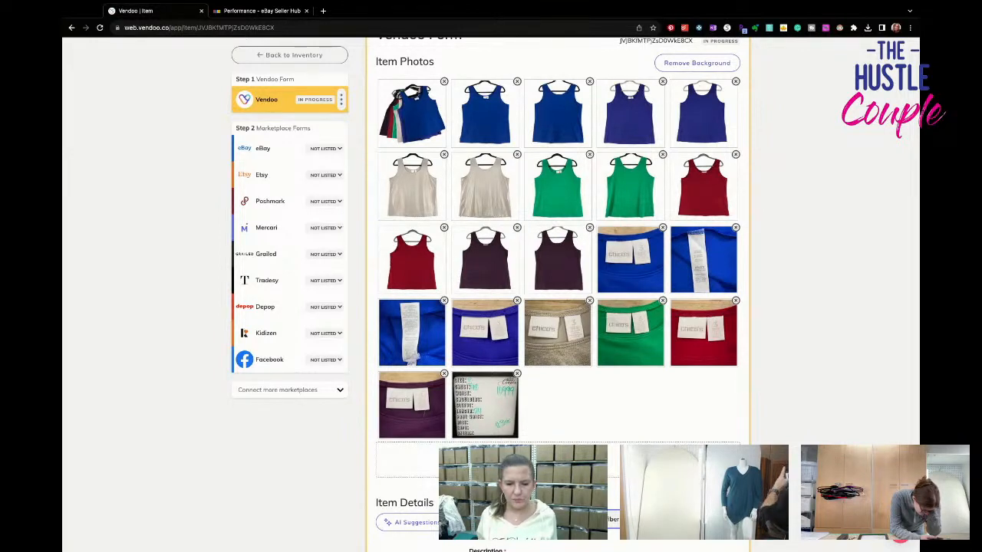
pyautogui.scroll(-1, 557, 230)
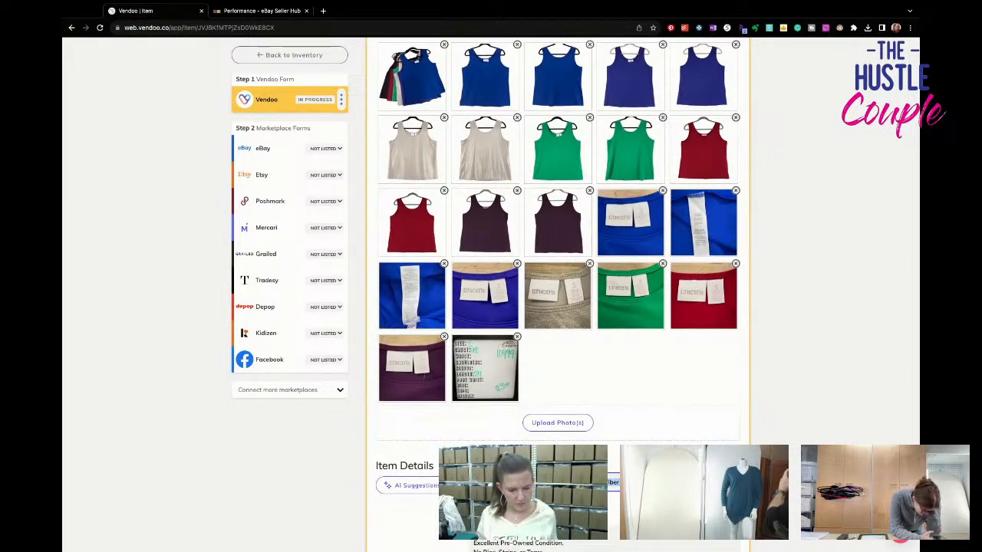
pyautogui.scroll(-2, 558, 292)
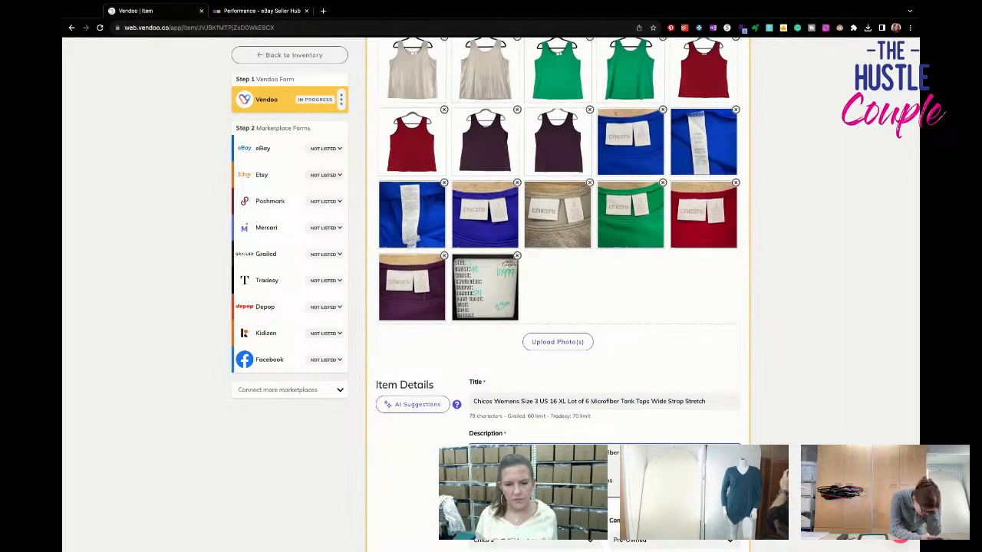
# - Set the tank top lot's SKU to 10999
pyautogui.scroll(-6, 558, 276)
pyautogui.click(519, 408)
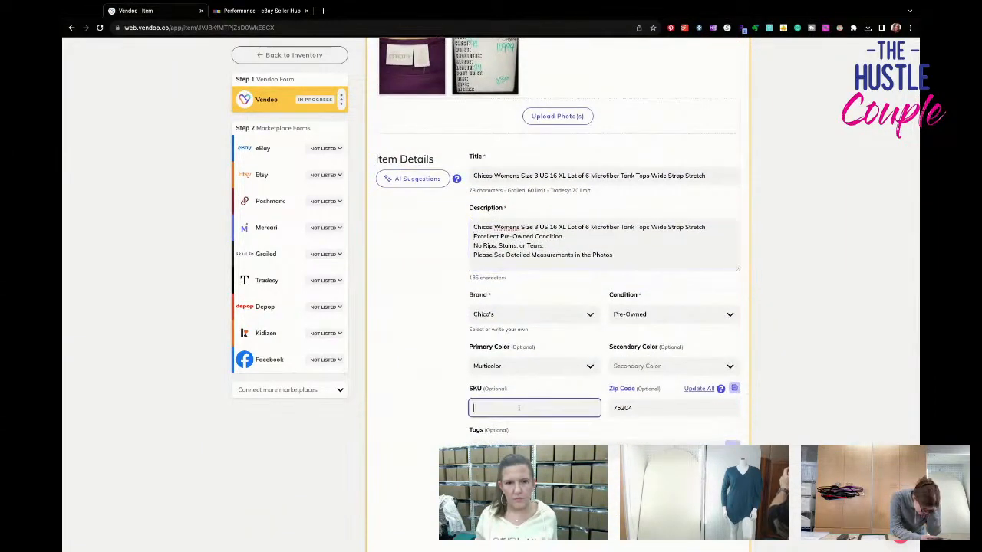
pyautogui.write('10999')
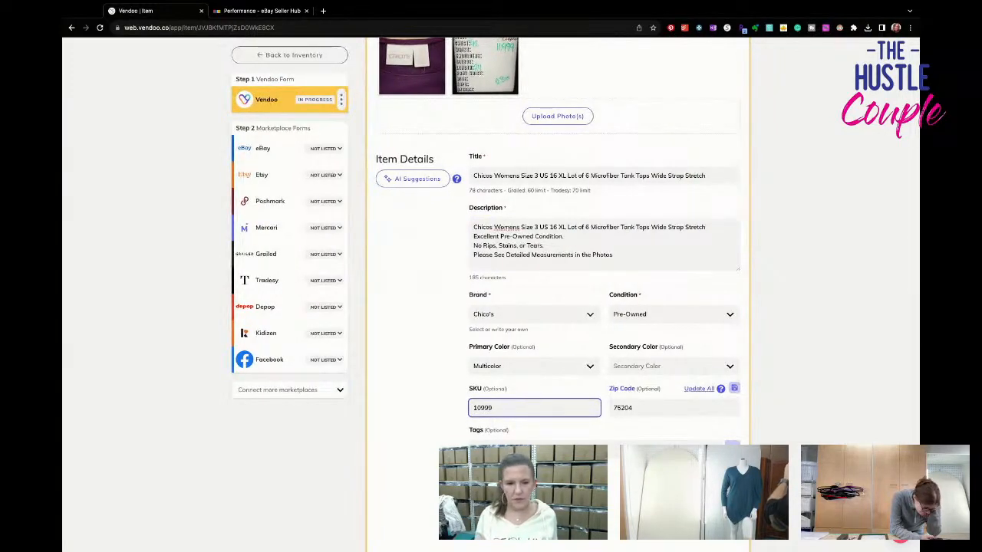
# - Set the tank top lot's package weight to 2 lb 3 oz
pyautogui.scroll(-5, 557, 291)
pyautogui.scroll(6, 558, 292)
pyautogui.scroll(-10, 522, 289)
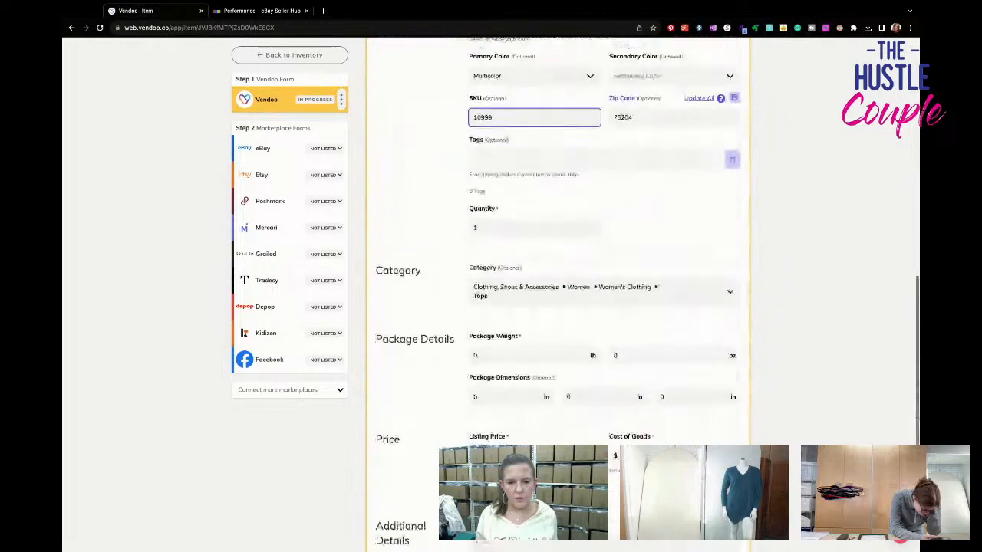
pyautogui.click(522, 306)
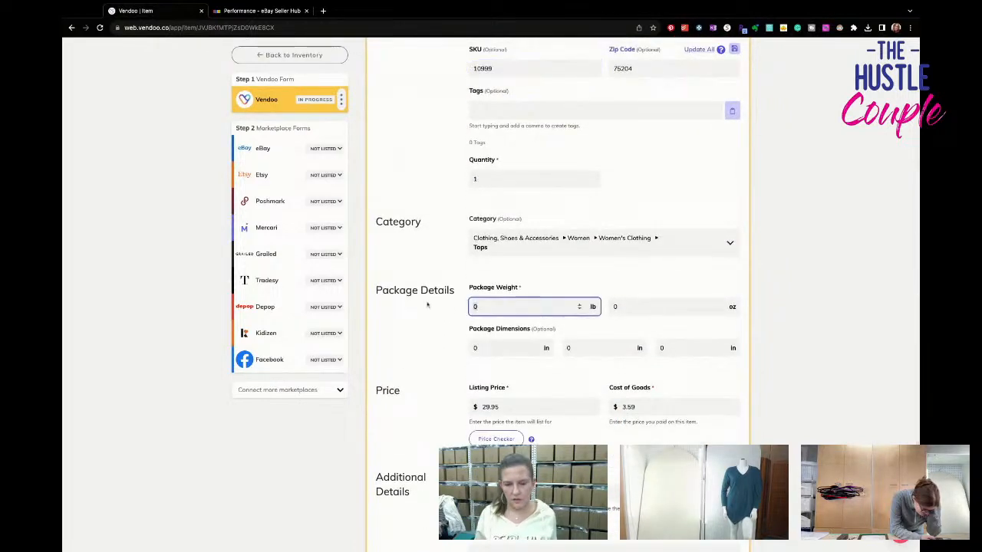
pyautogui.press('Tab')
pyautogui.write('3')
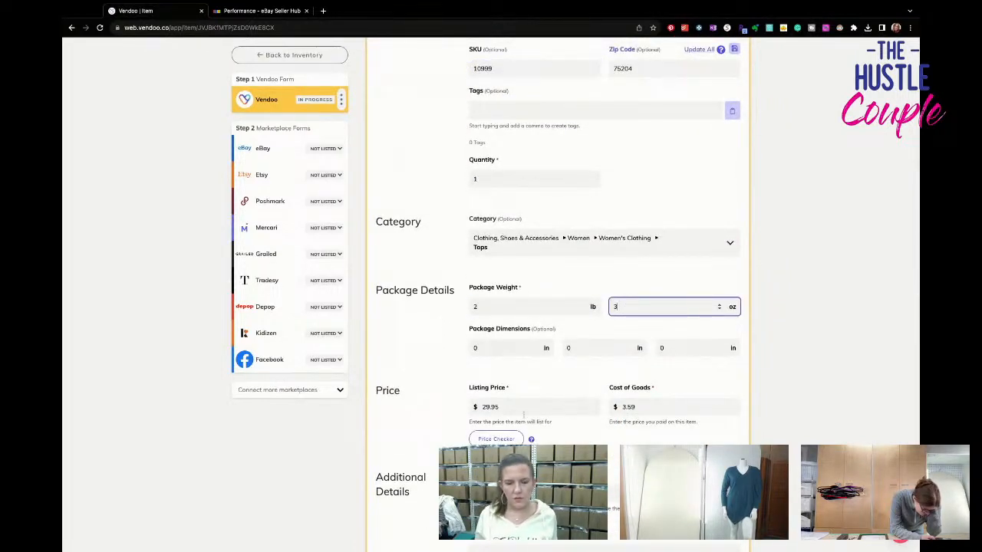
# - Switch to eBay Seller Hub and open Terapeak product research to check pricing for the Chicos tank top lot
pyautogui.click(576, 408)
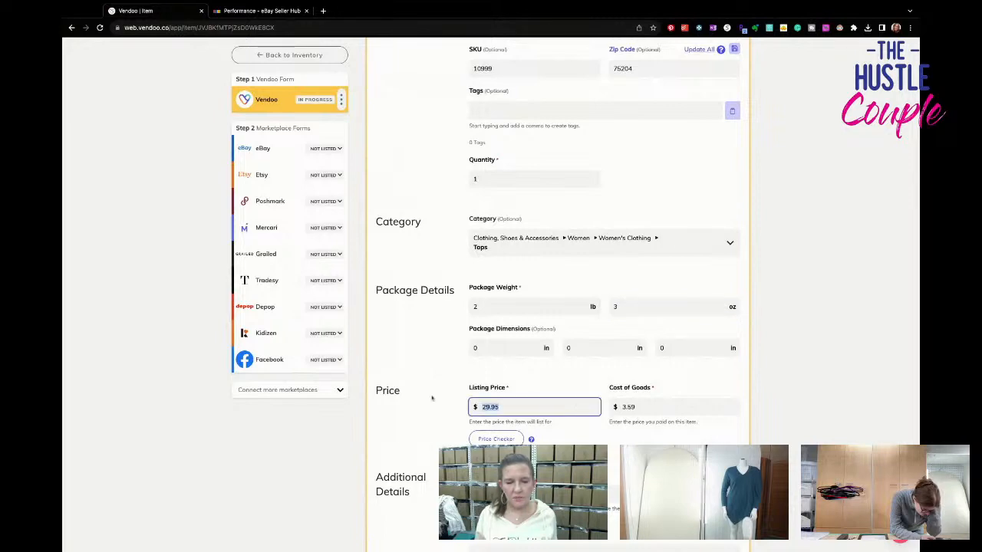
pyautogui.scroll(10, 432, 398)
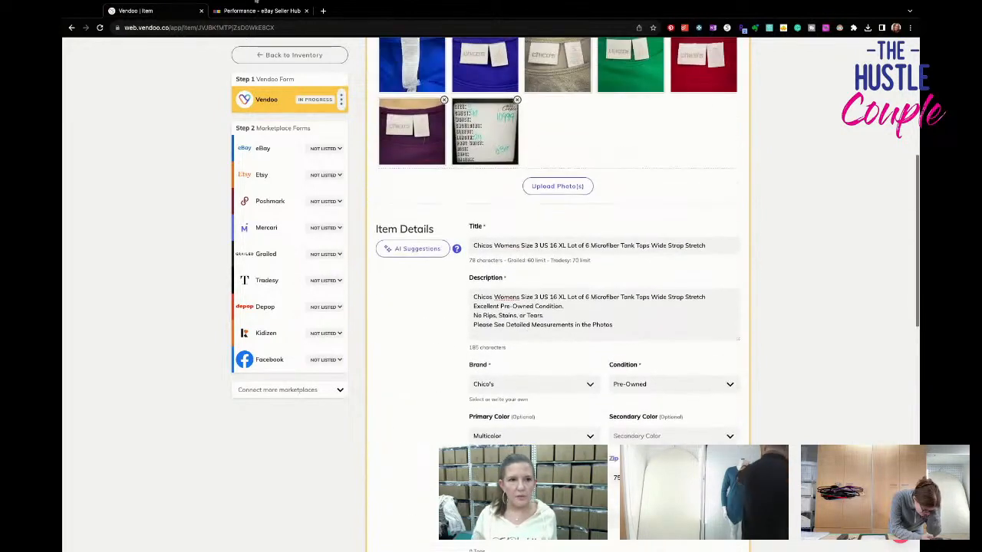
pyautogui.click(261, 11)
pyautogui.moveTo(381, 74)
pyautogui.moveTo(421, 68)
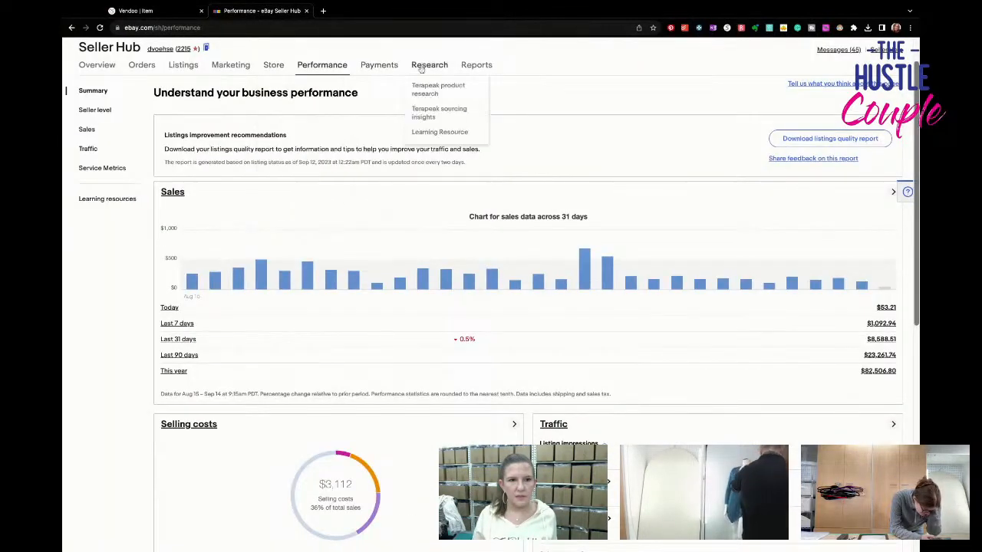
pyautogui.click(426, 91)
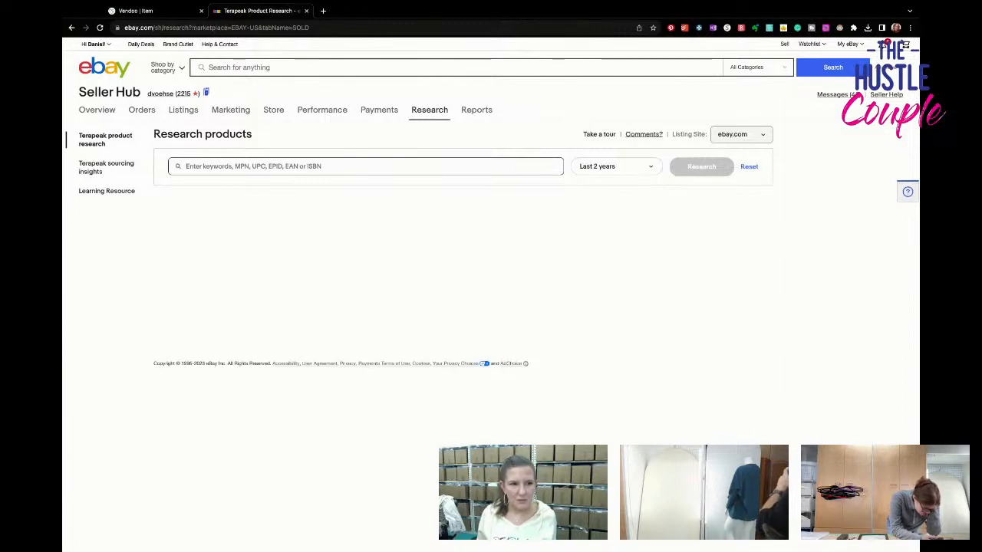
# - Research sold listings for "chicos tank lot" over the last 2 years and look through the results
pyautogui.write('chic')
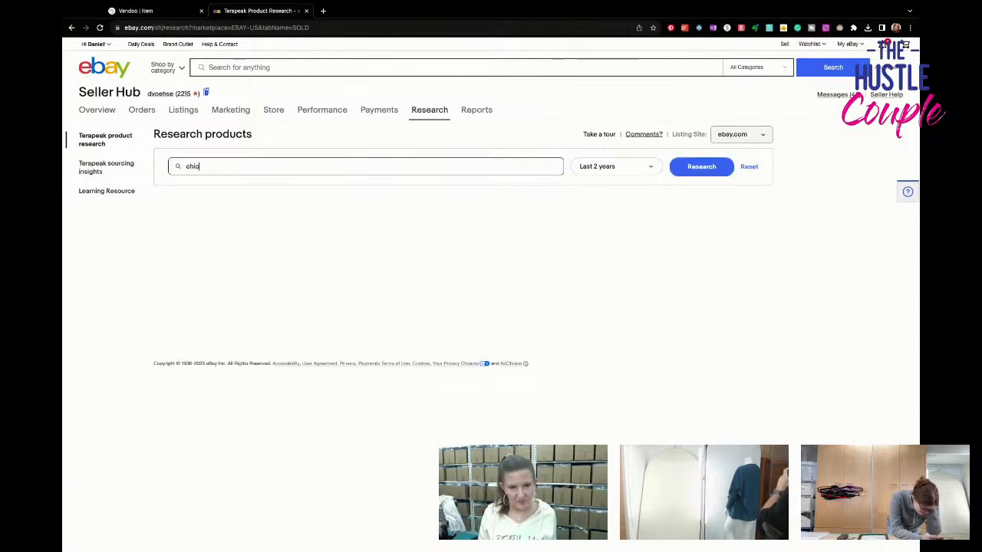
pyautogui.write('os tank lot')
pyautogui.press('Return')
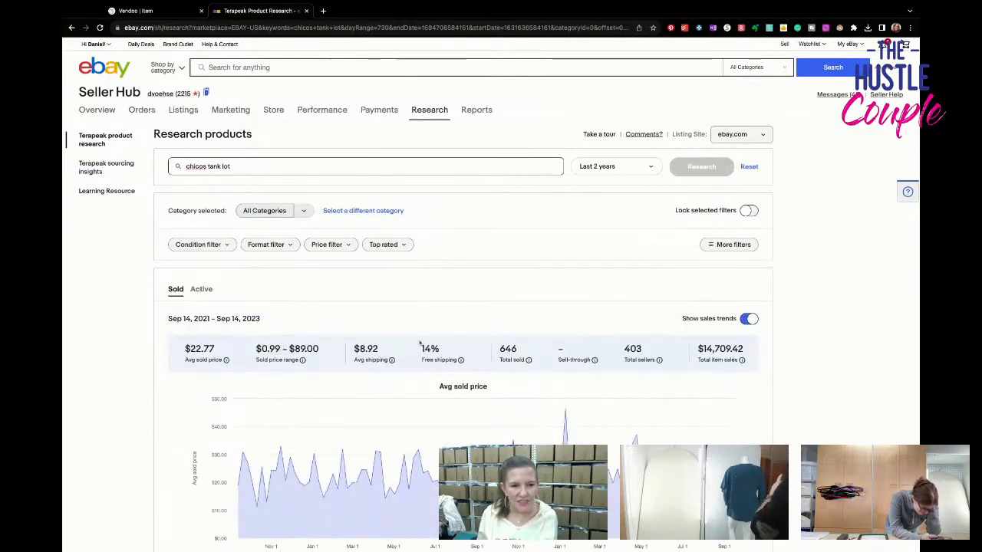
pyautogui.scroll(-15, 419, 343)
pyautogui.scroll(1, 420, 343)
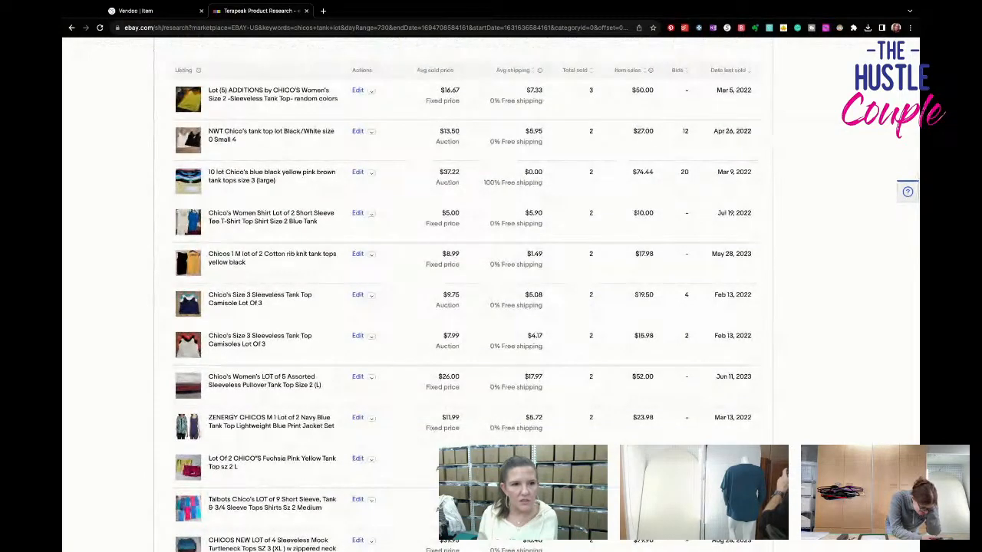
pyautogui.scroll(3, 420, 343)
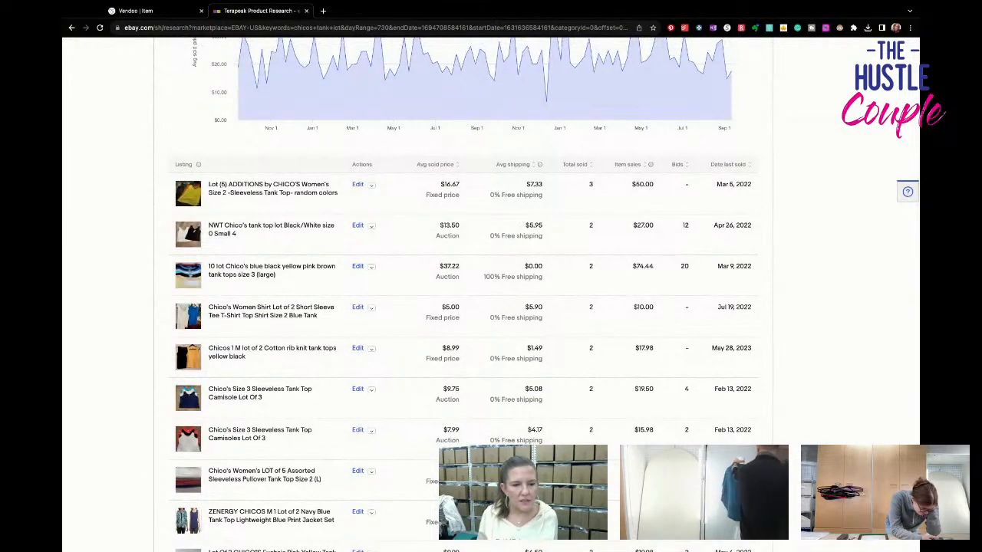
pyautogui.scroll(-1, 420, 343)
pyautogui.scroll(1, 419, 343)
pyautogui.scroll(10, 428, 350)
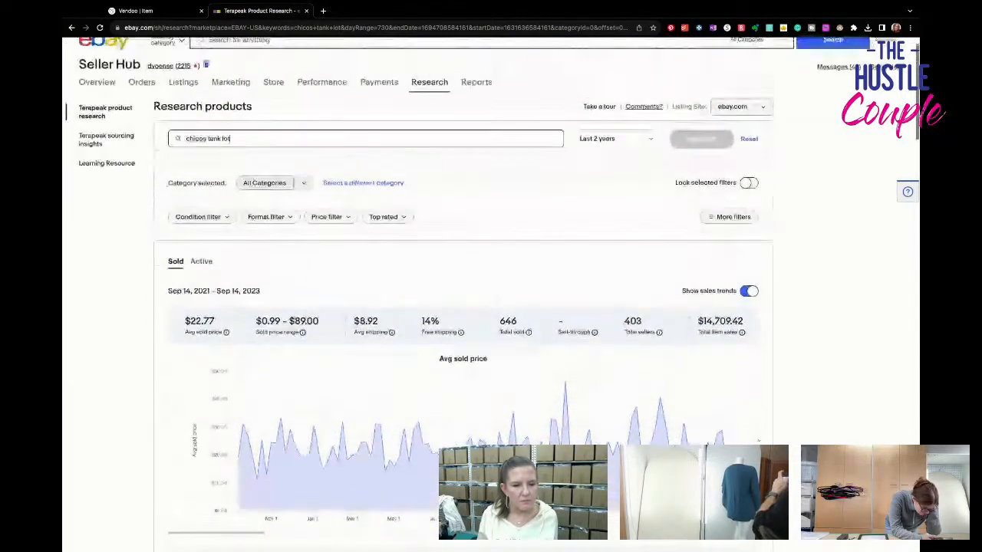
# - Examine the sold Chicos tank lots sorted by highest average sold price, comparing lot sizes and sold prices
pyautogui.scroll(-4, 429, 350)
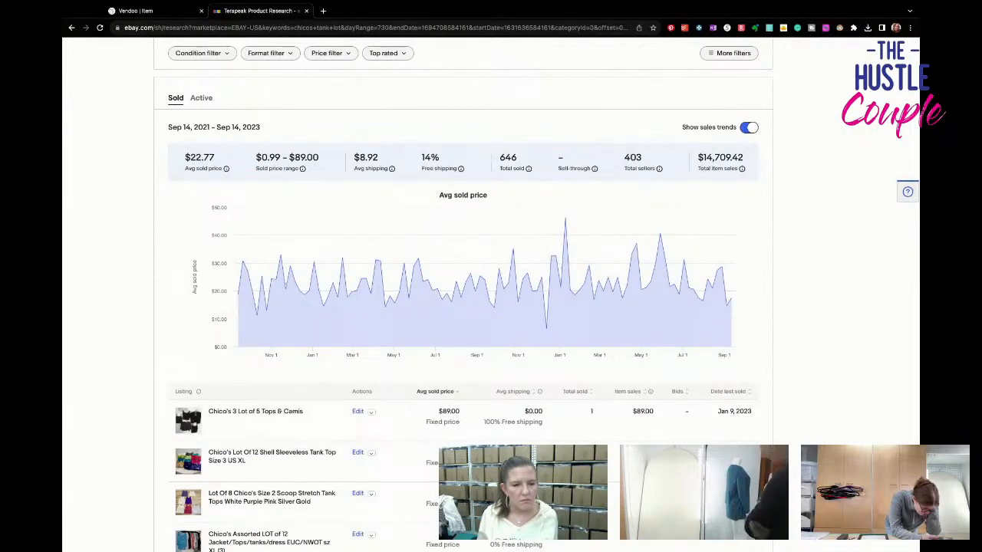
pyautogui.scroll(-1, 455, 414)
pyautogui.scroll(-1, 464, 294)
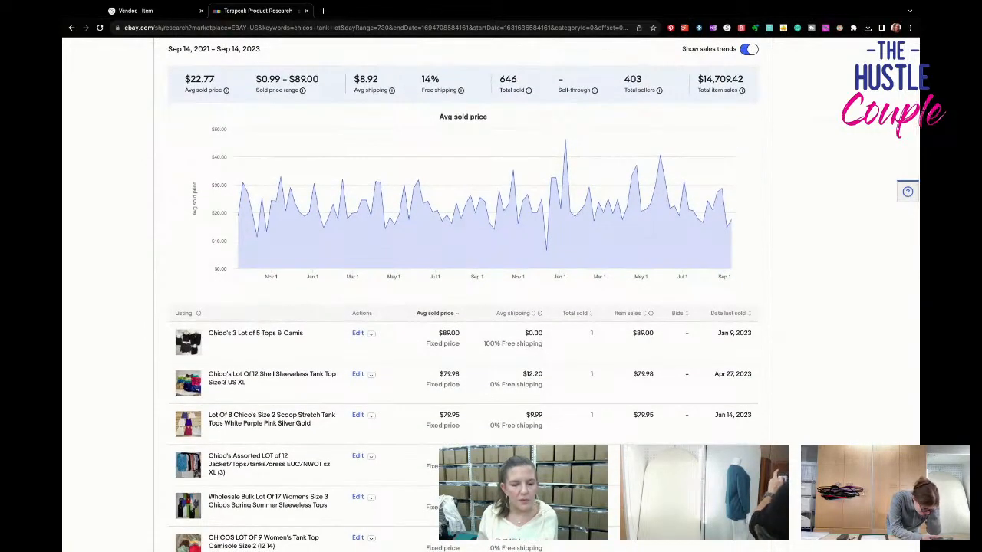
pyautogui.scroll(-1, 464, 298)
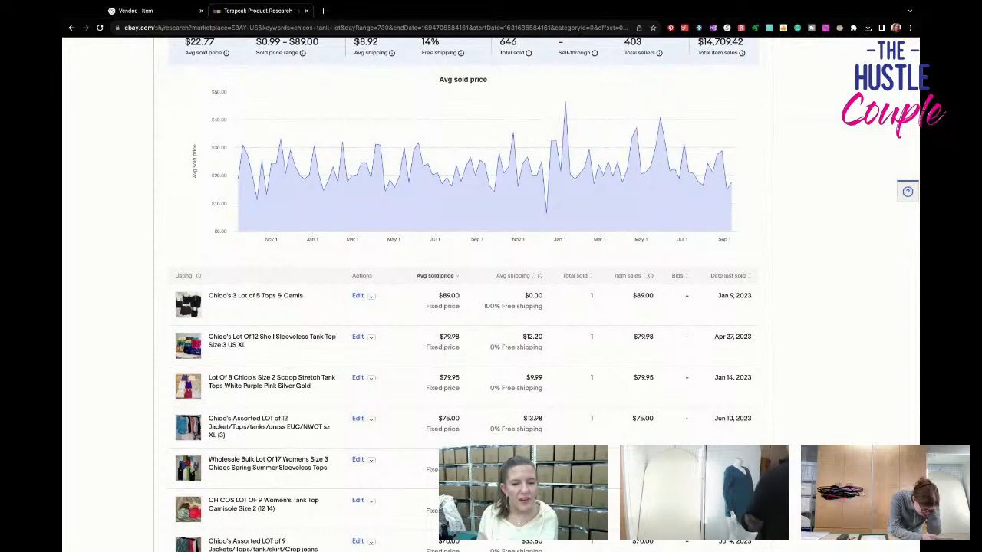
pyautogui.scroll(-5, 463, 297)
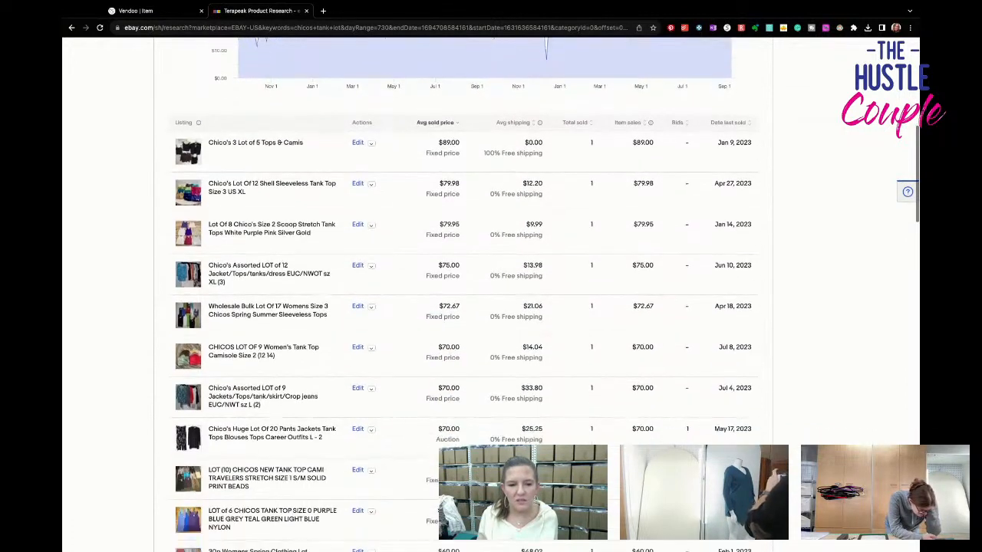
pyautogui.scroll(-1, 463, 297)
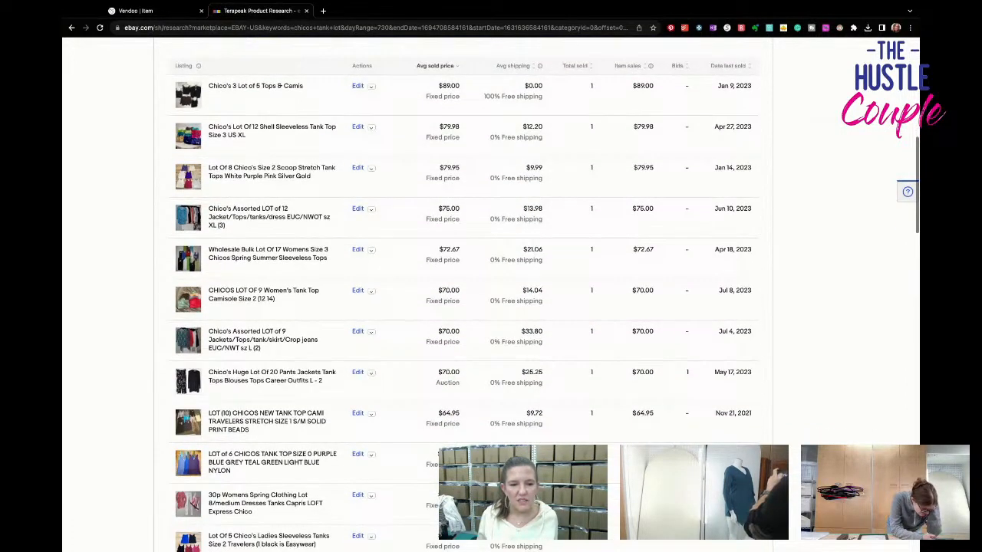
pyautogui.scroll(-1, 464, 297)
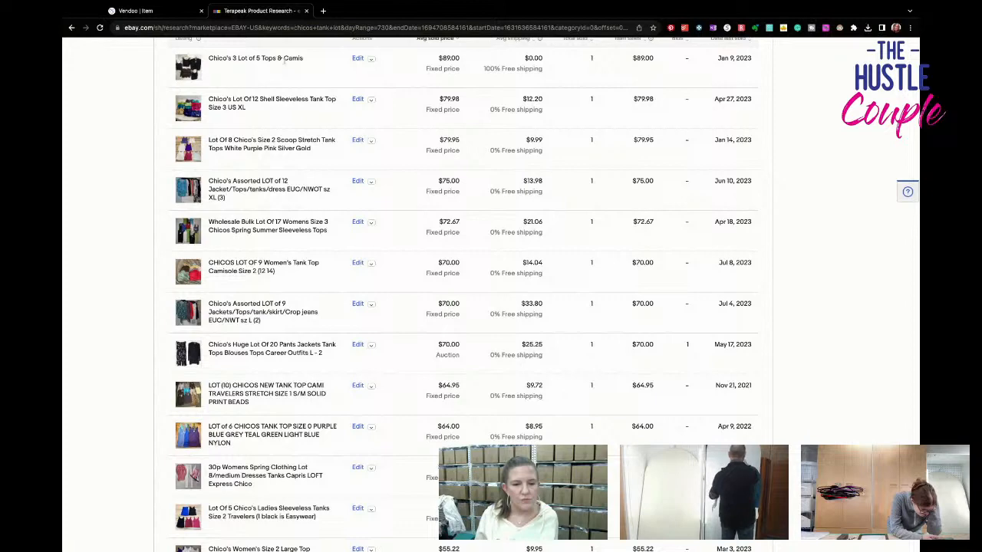
# - Switch to the Vendoo item form and set the tank top lot's listing price to $69.95
pyautogui.click(181, 14)
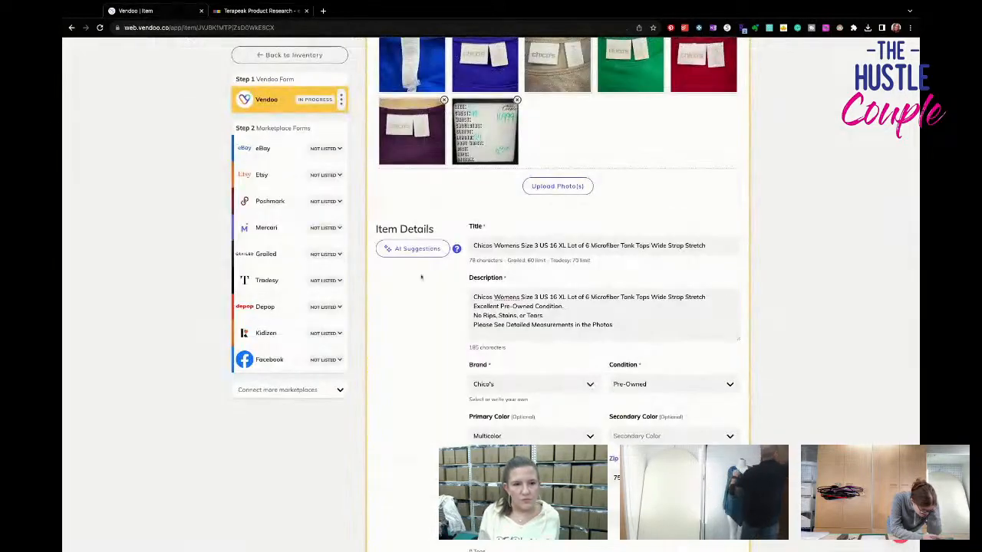
pyautogui.scroll(-5, 541, 425)
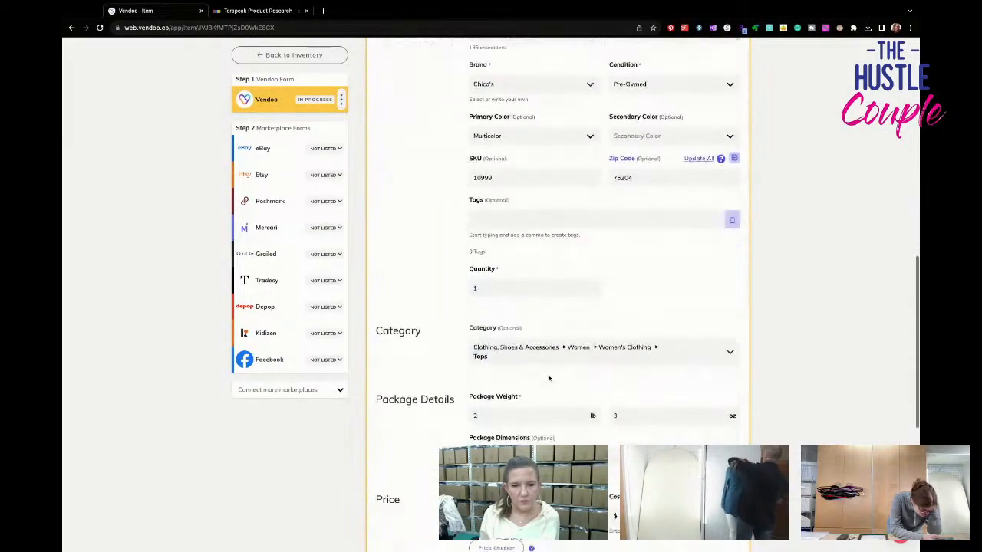
pyautogui.scroll(-1, 541, 426)
pyautogui.click(540, 433)
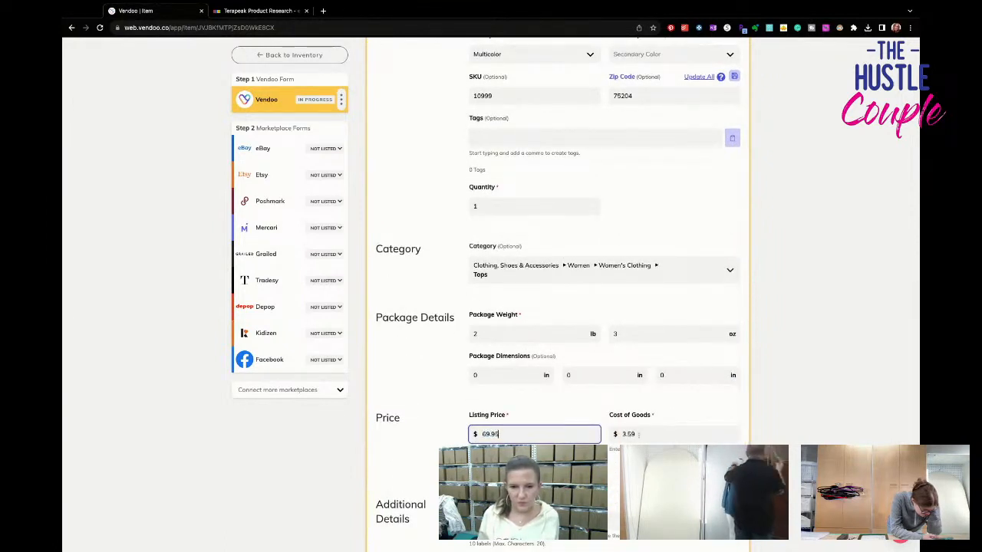
pyautogui.press('super+Tab')
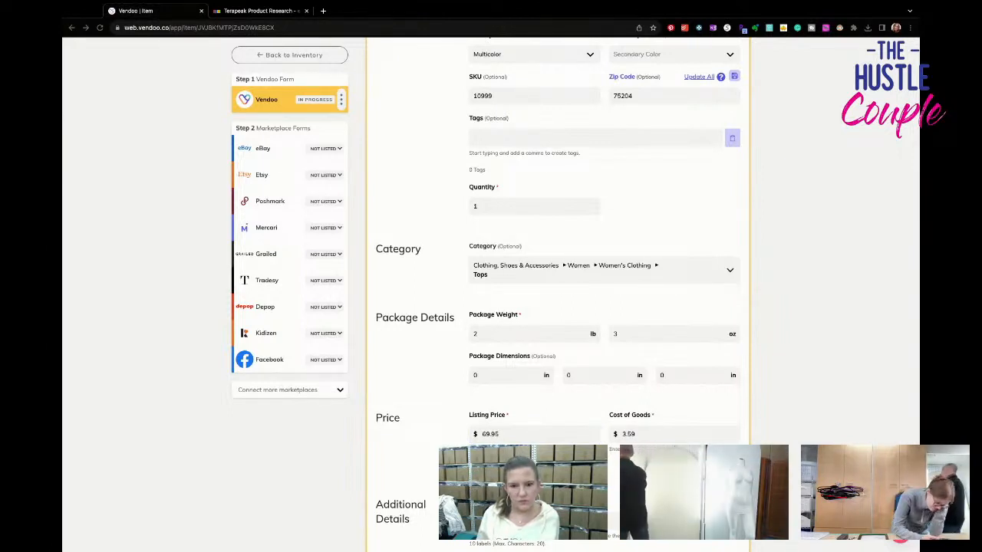
pyautogui.press('super+Tab')
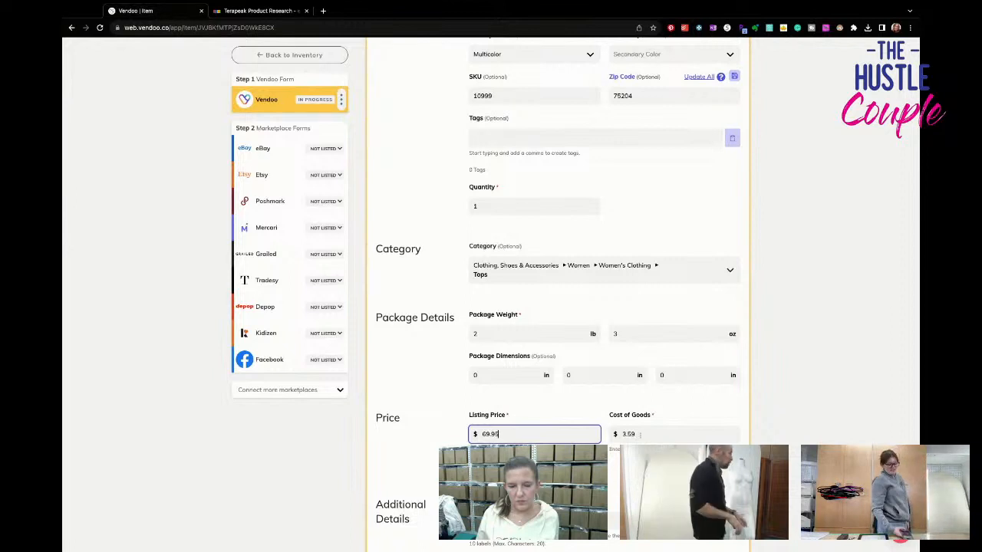
# - Check over the tank top lot's details, remove its existing Vendoo label, and save the item
pyautogui.scroll(3, 640, 434)
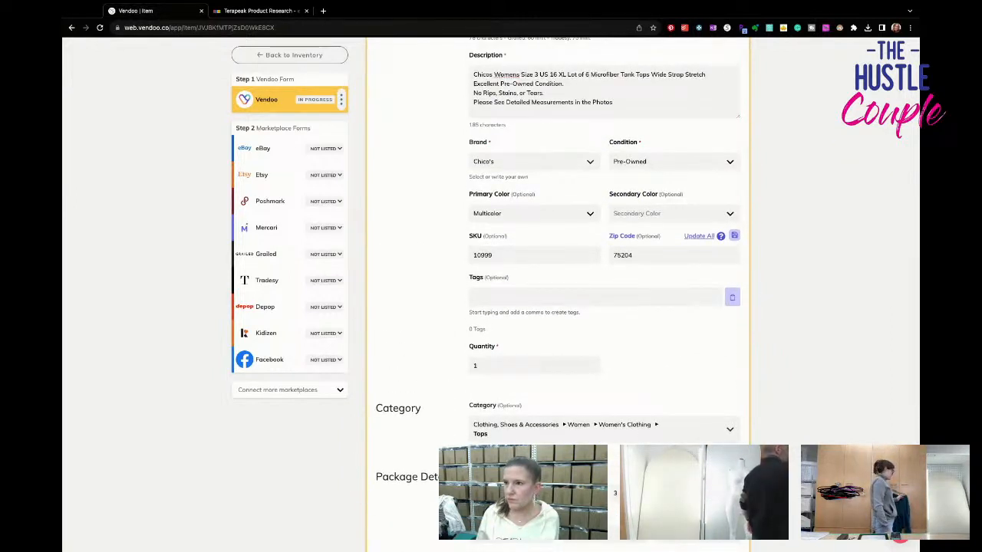
pyautogui.scroll(3, 558, 291)
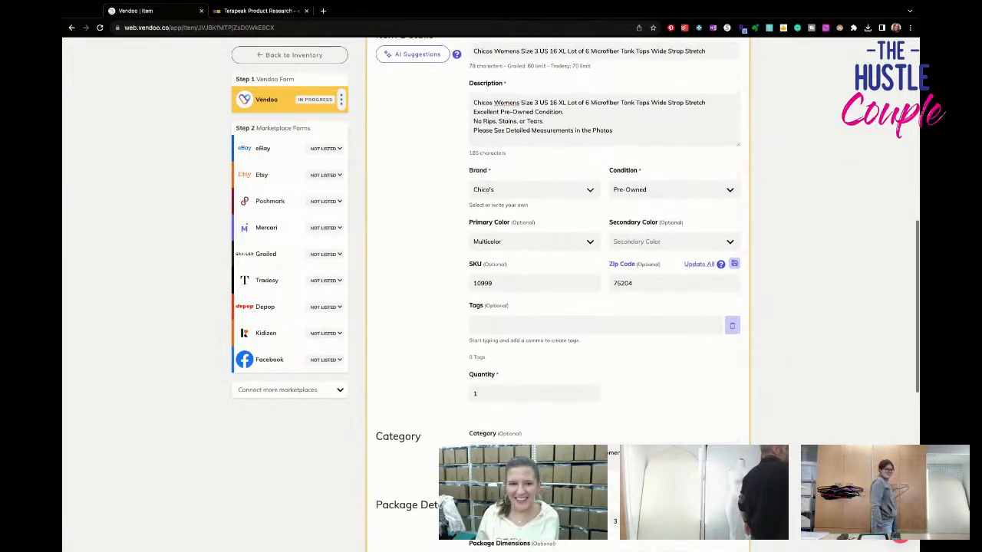
pyautogui.scroll(1, 557, 291)
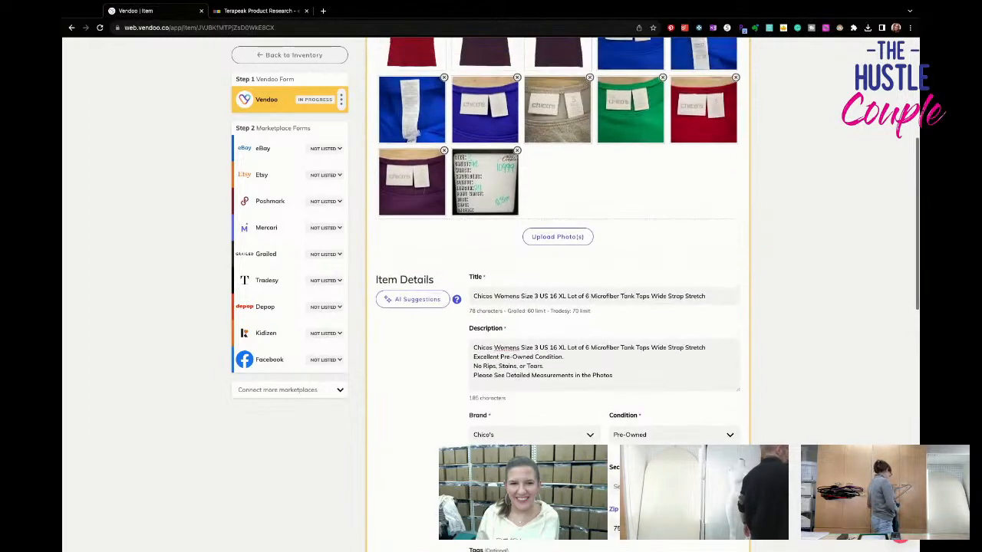
pyautogui.scroll(-2, 558, 292)
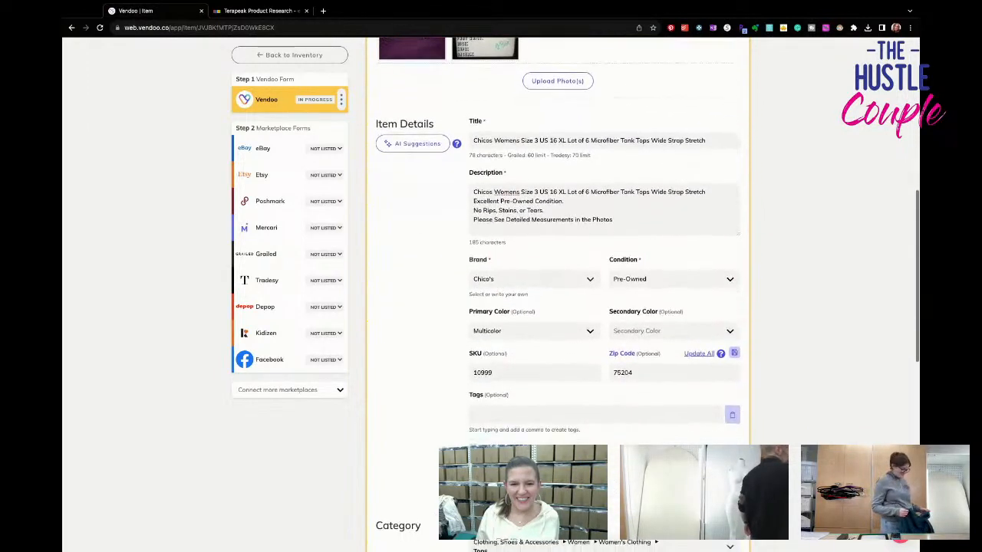
pyautogui.scroll(-3, 557, 292)
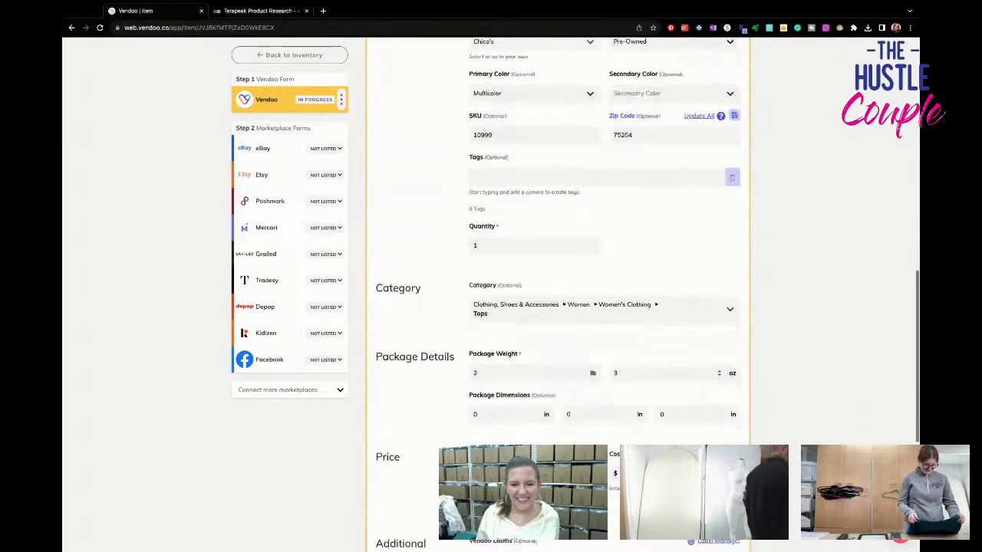
pyautogui.scroll(-2, 649, 420)
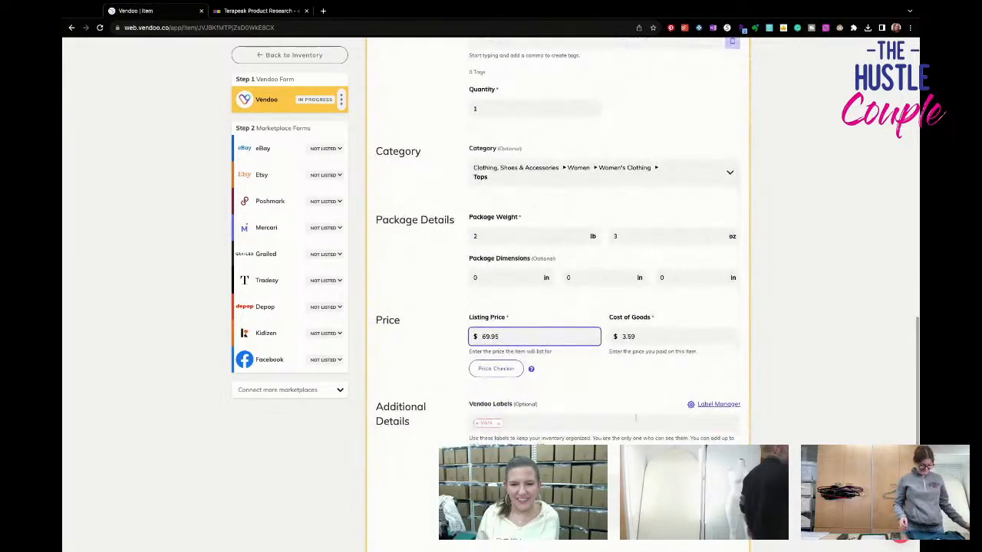
pyautogui.click(497, 426)
pyautogui.scroll(-2, 504, 432)
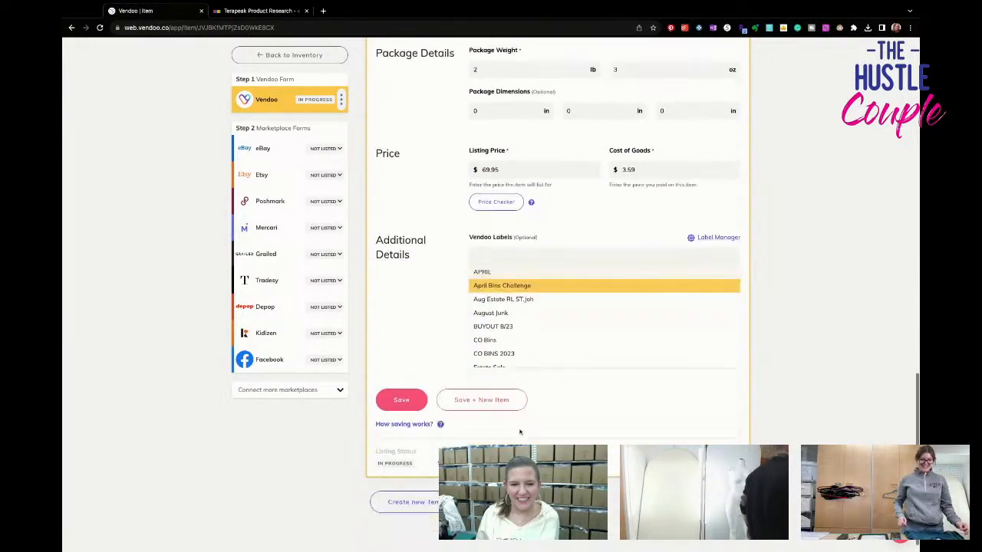
pyautogui.click(420, 386)
pyautogui.click(420, 387)
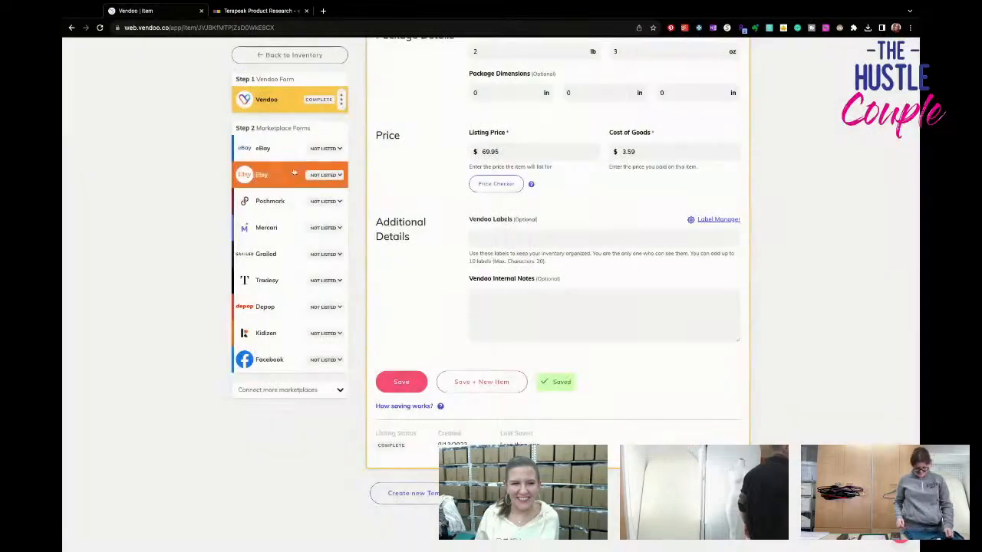
# - In the tank top lot's eBay form, set the size to XL and the type to Tank
pyautogui.scroll(-6, 572, 289)
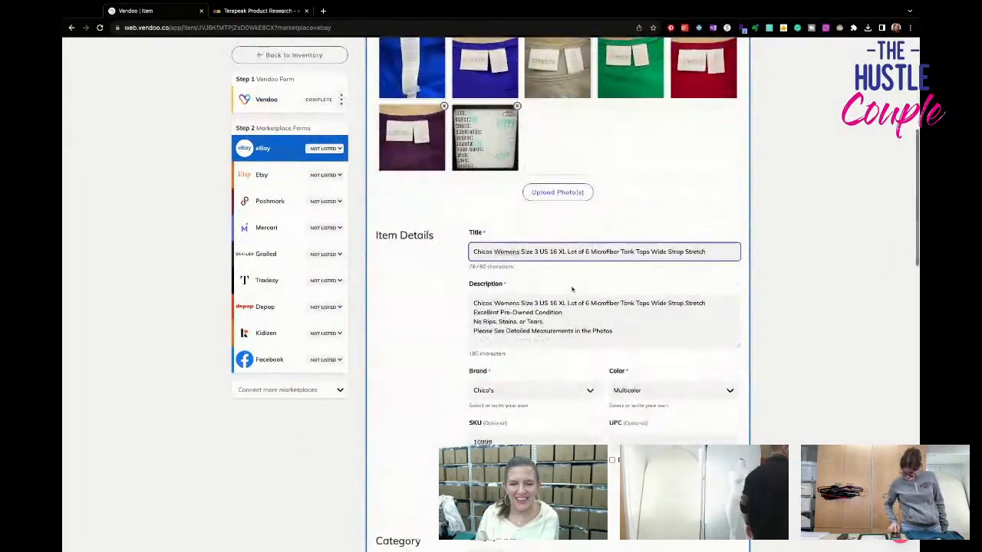
pyautogui.scroll(-3, 571, 289)
pyautogui.click(544, 331)
pyautogui.click(537, 387)
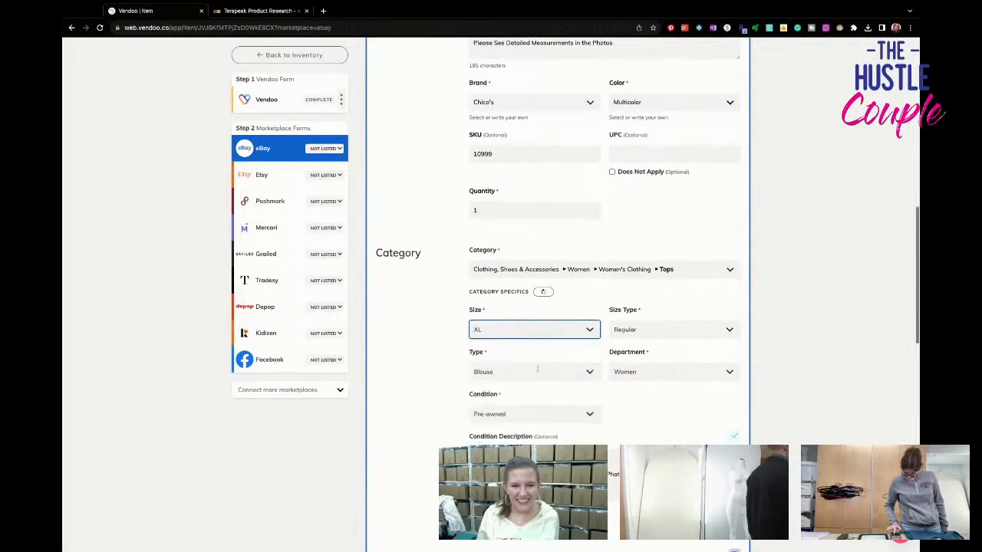
pyautogui.scroll(-1, 537, 369)
pyautogui.click(527, 334)
pyautogui.click(480, 391)
# - Set the eBay sleeve length to Sleeveless and leave the sleeve type blank
pyautogui.scroll(-2, 480, 391)
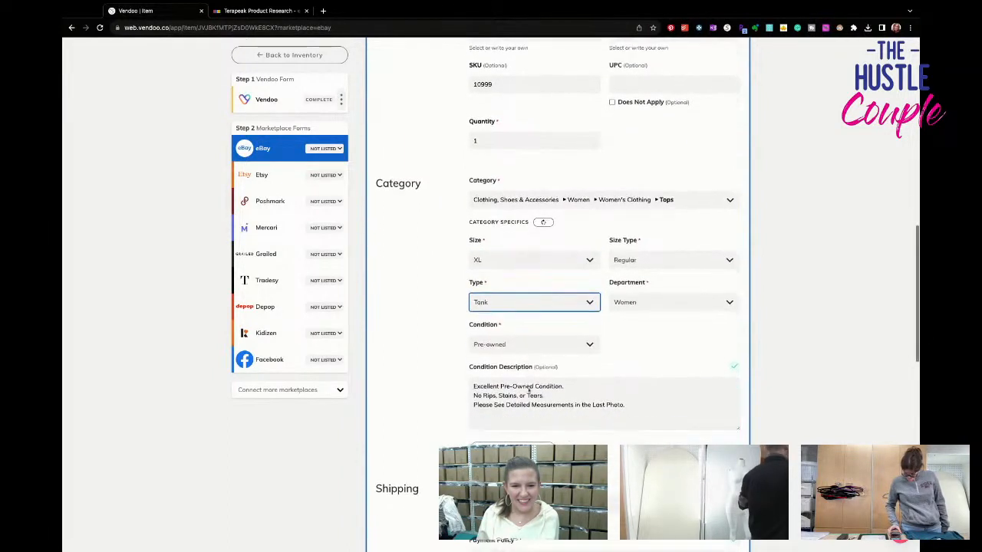
pyautogui.scroll(-3, 535, 421)
pyautogui.scroll(-4, 537, 399)
pyautogui.click(634, 311)
pyautogui.click(625, 340)
pyautogui.click(548, 373)
pyautogui.click(548, 400)
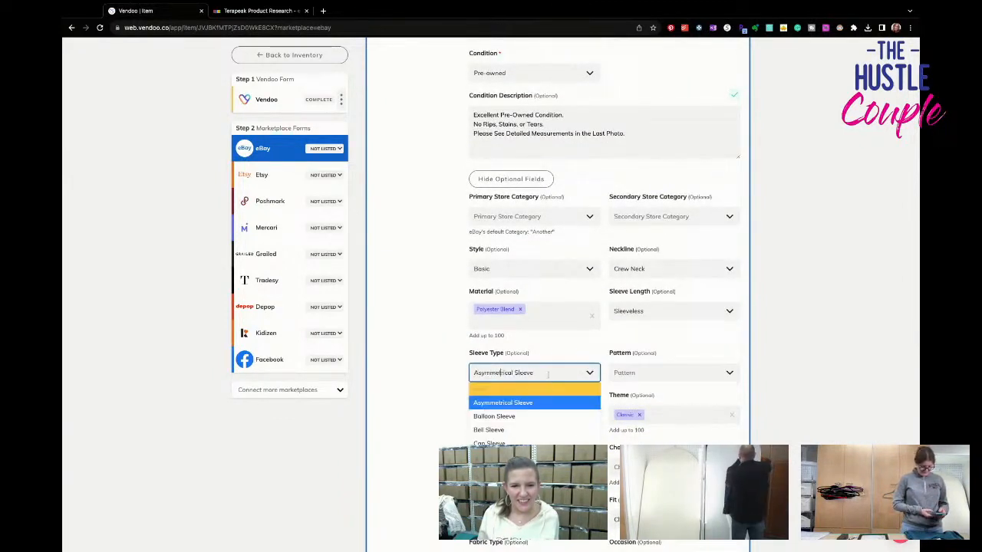
# - Set the eBay pattern to Solid and add Stretch as a feature
pyautogui.click(636, 373)
pyautogui.write('solid')
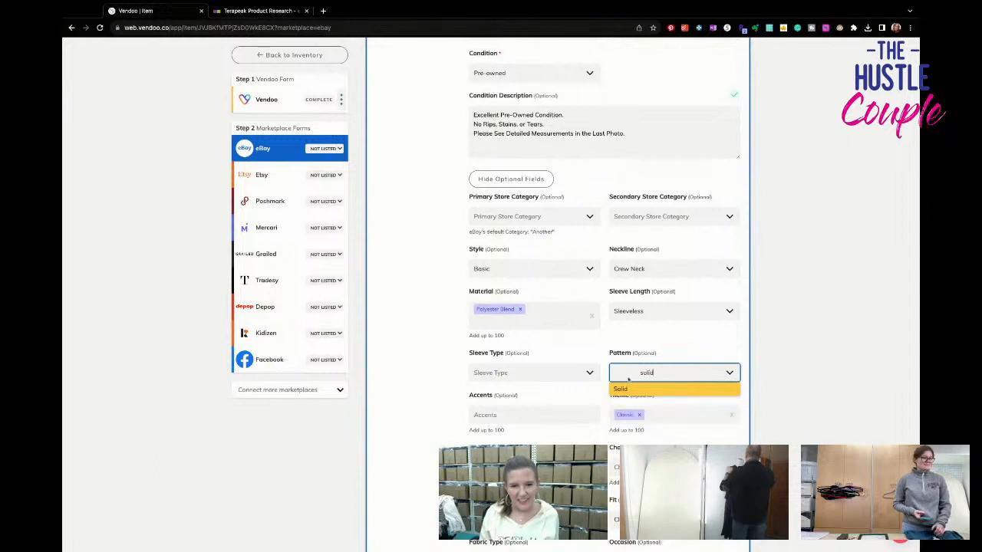
pyautogui.press('Return')
pyautogui.press('Tab')
pyautogui.press('Tab')
pyautogui.press('Tab')
pyautogui.write('stret')
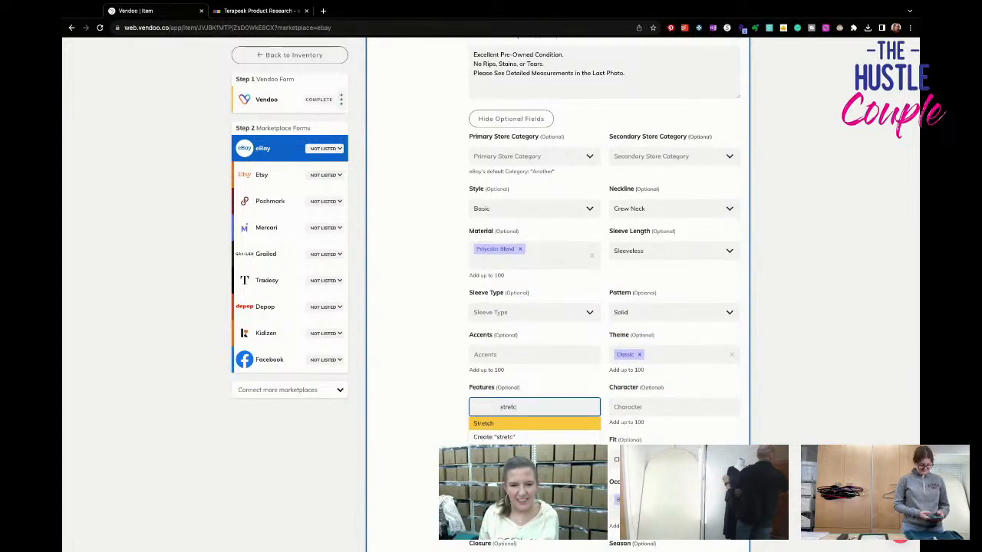
pyautogui.press('Return')
pyautogui.press('Tab')
pyautogui.press('Tab')
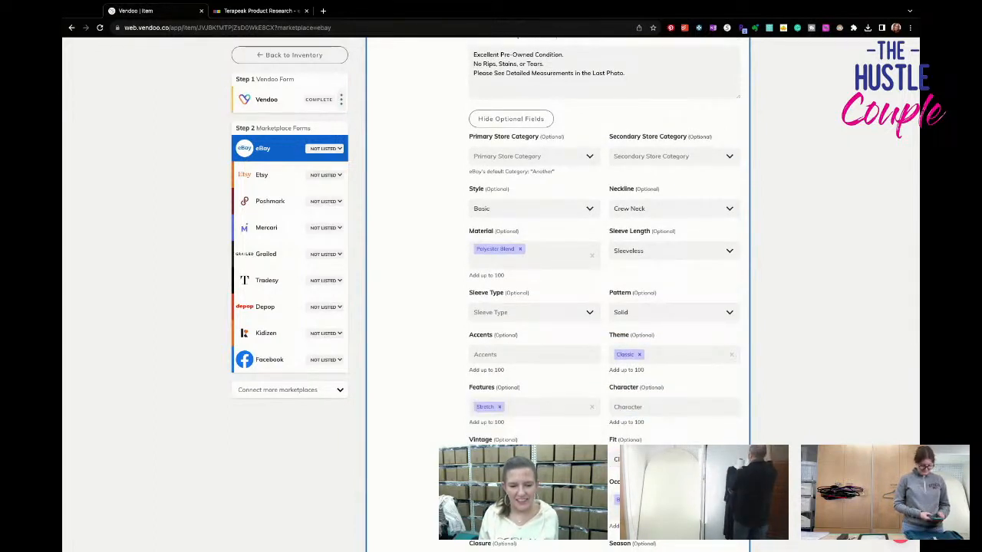
# - Set the eBay strap type to Wide Strap and the garment care to Machine Washable
pyautogui.scroll(-3, 605, 307)
pyautogui.scroll(-2, 604, 306)
pyautogui.click(488, 330)
pyautogui.write('w')
pyautogui.click(493, 349)
pyautogui.scroll(-1, 506, 394)
pyautogui.click(507, 396)
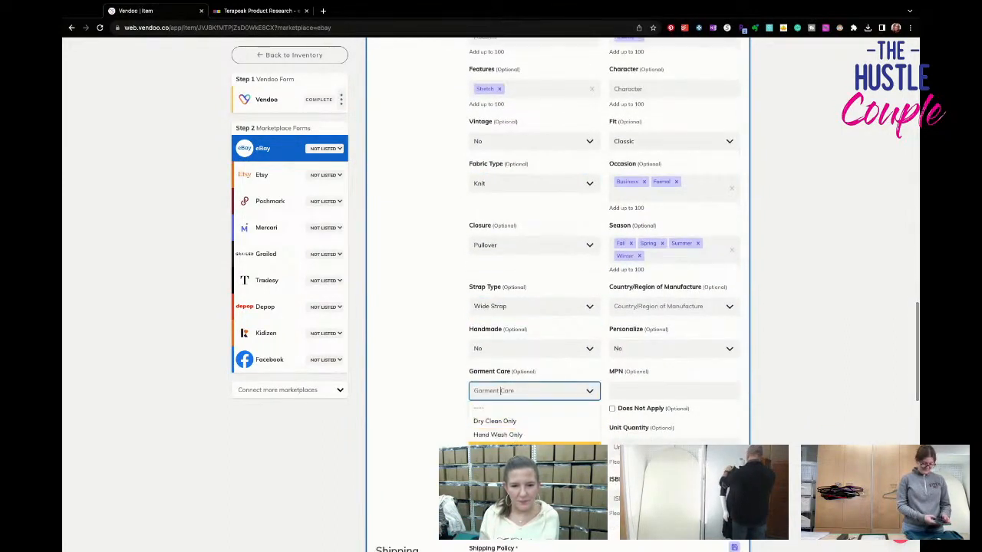
pyautogui.click(499, 443)
# - Set the eBay unit type to Unit and the unit quantity to 6
pyautogui.scroll(-2, 521, 384)
pyautogui.click(525, 321)
pyautogui.click(535, 349)
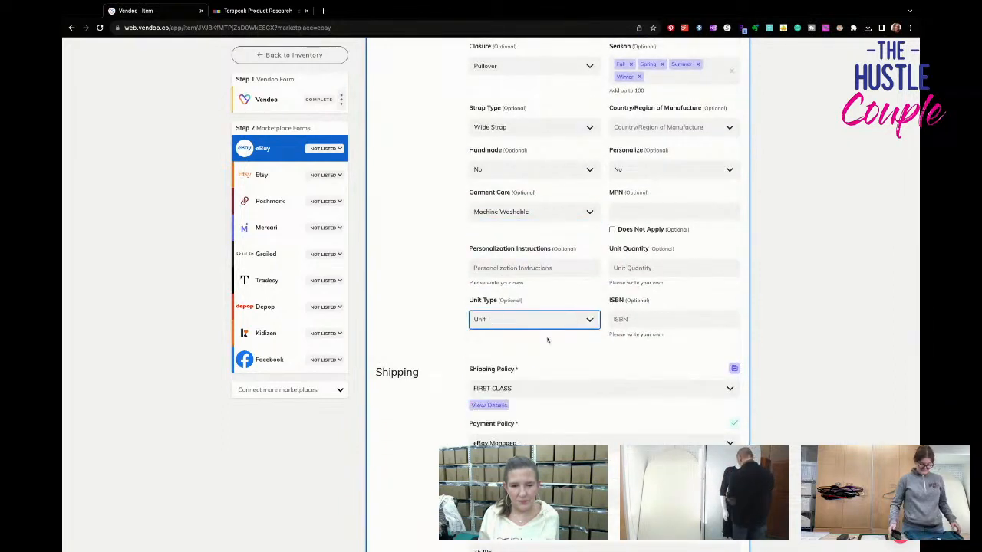
pyautogui.click(633, 270)
pyautogui.write('6')
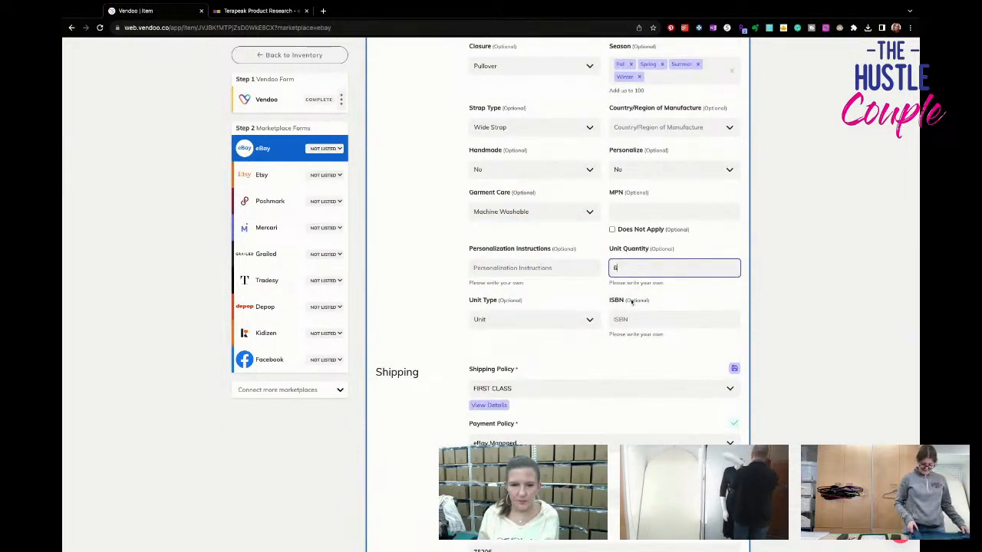
# - Choose the shipping policy for the tank top lot and list it on eBay
pyautogui.scroll(-1, 629, 323)
pyautogui.click(618, 372)
pyautogui.scroll(-3, 615, 433)
pyautogui.click(615, 431)
pyautogui.scroll(-3, 611, 455)
pyautogui.scroll(-2, 611, 456)
pyautogui.scroll(-2, 611, 455)
pyautogui.click(675, 417)
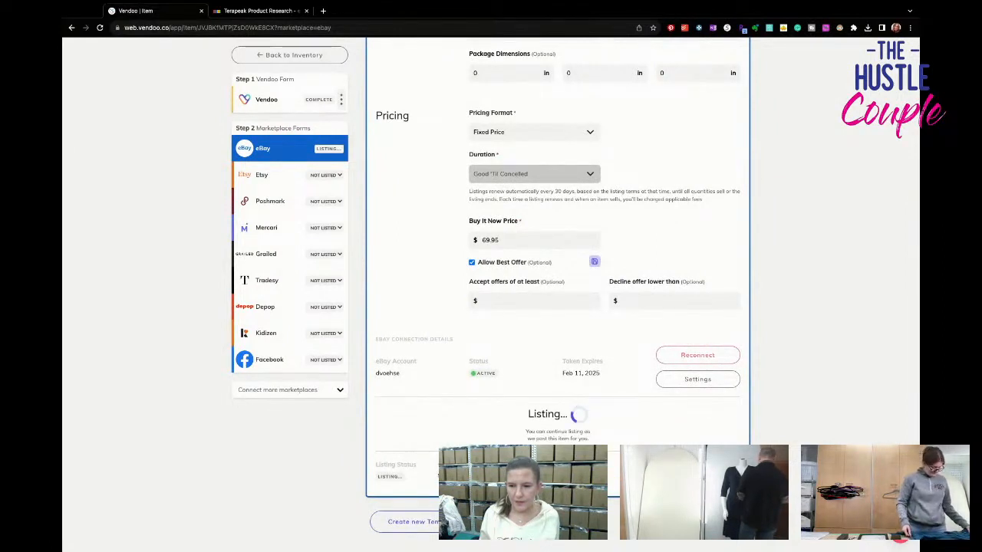
# - In the lot's Poshmark form, delete the duplicate photos of the plum, green and beige tank tops
pyautogui.click(270, 201)
pyautogui.moveTo(537, 273); pyautogui.dragTo(599, 244)
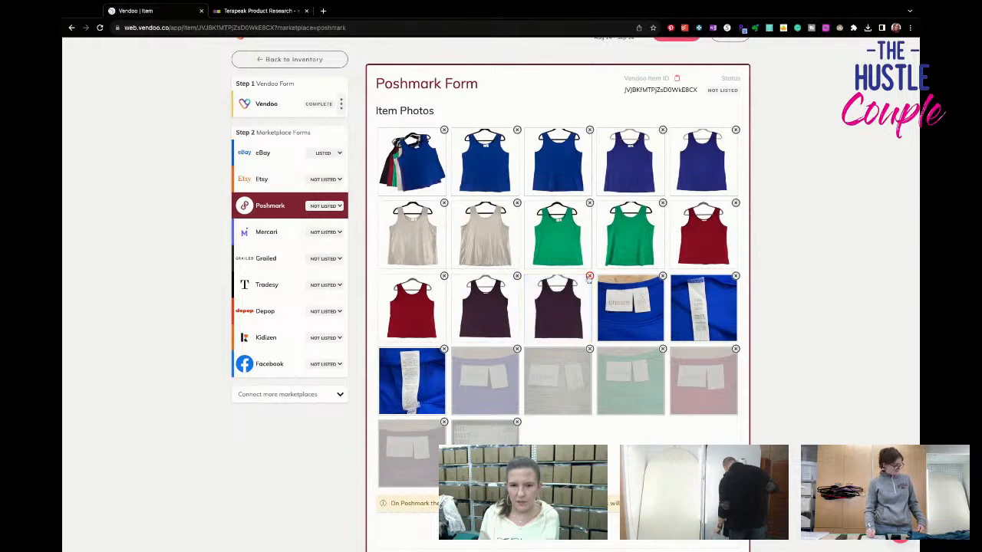
pyautogui.click(589, 277)
pyautogui.click(660, 231)
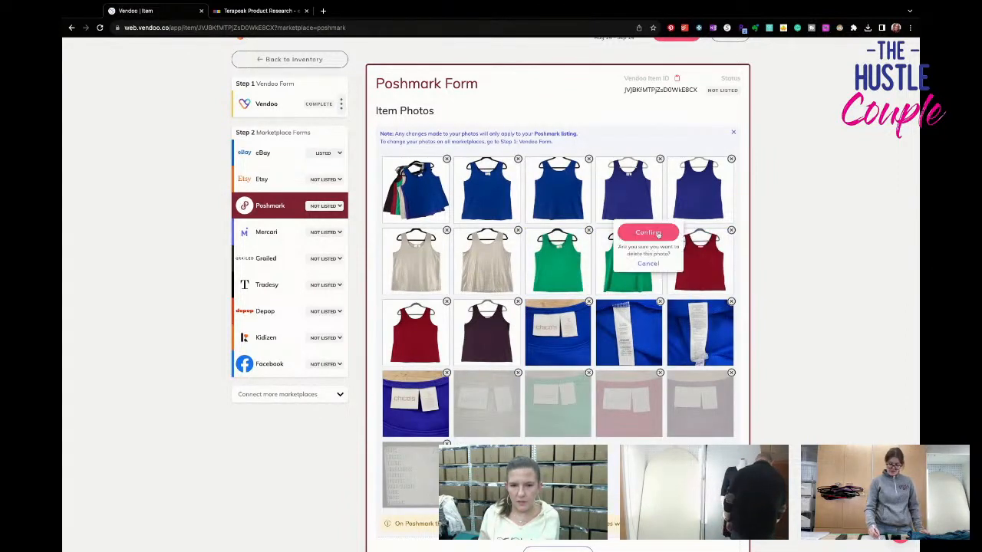
pyautogui.click(657, 233)
pyautogui.click(518, 231)
pyautogui.click(505, 233)
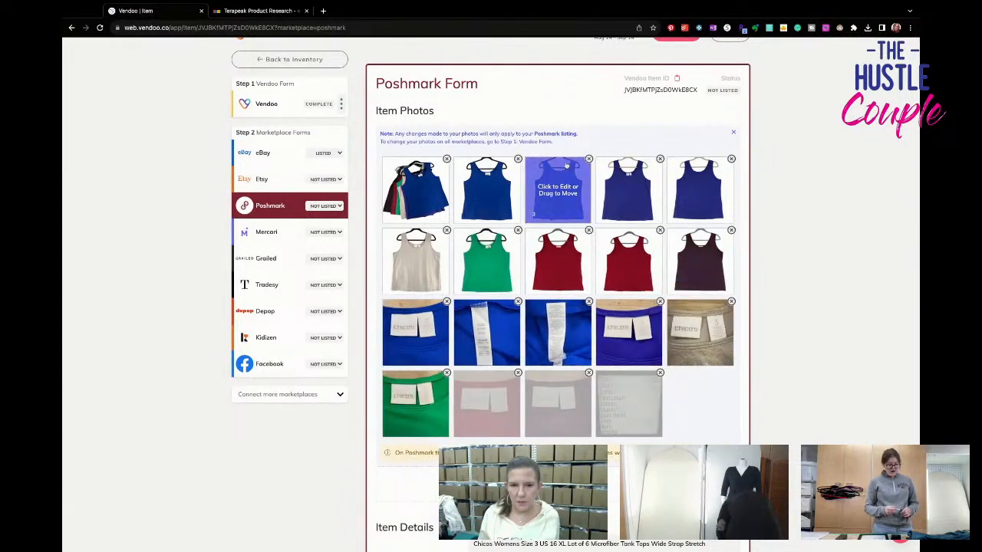
# - Delete the duplicate photos of the blue, purple and red tank tops from the Poshmark form
pyautogui.click(588, 159)
pyautogui.click(579, 161)
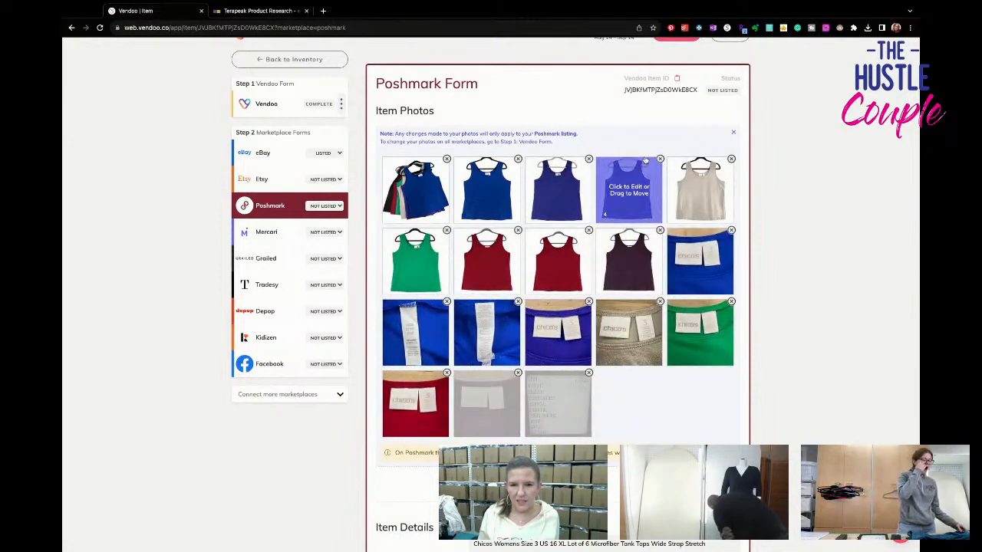
pyautogui.click(659, 159)
pyautogui.click(653, 160)
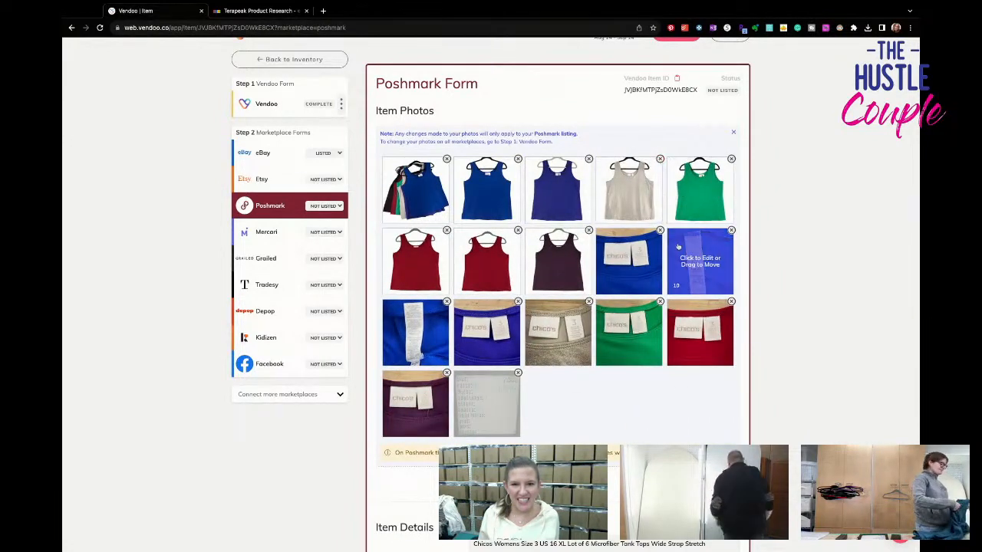
pyautogui.click(518, 230)
pyautogui.click(504, 233)
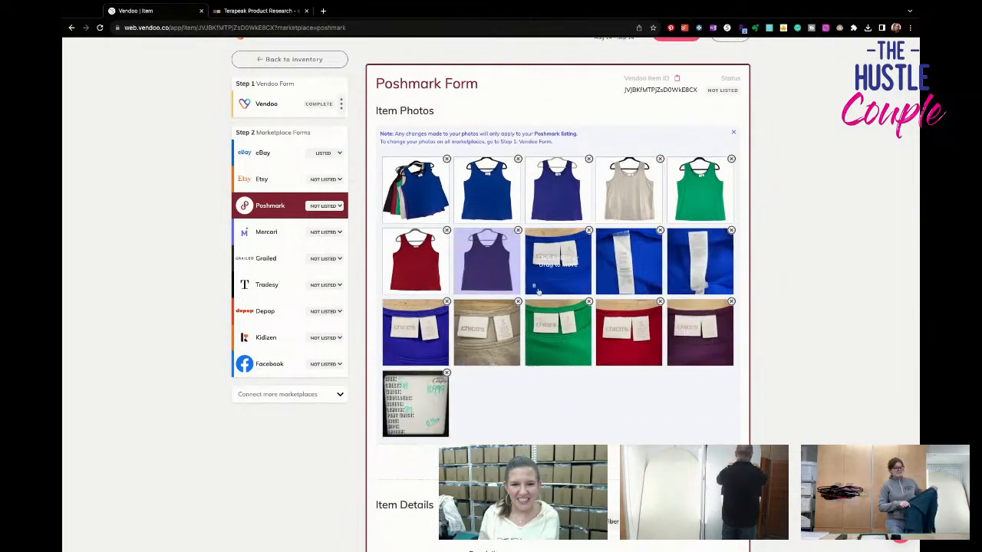
# - Set the Poshmark size of the tank top lot to XL in US Standard sizing
pyautogui.scroll(-5, 571, 379)
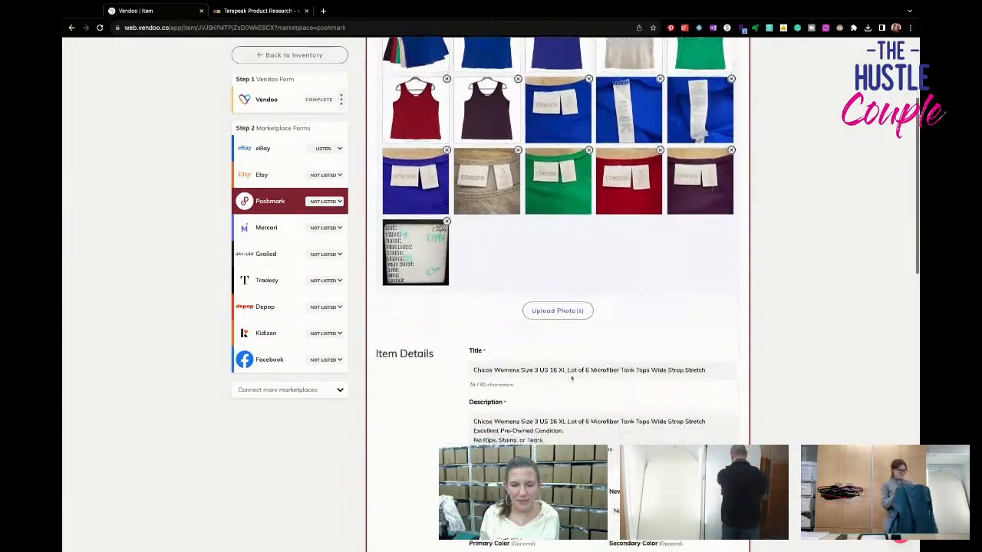
pyautogui.scroll(-7, 571, 378)
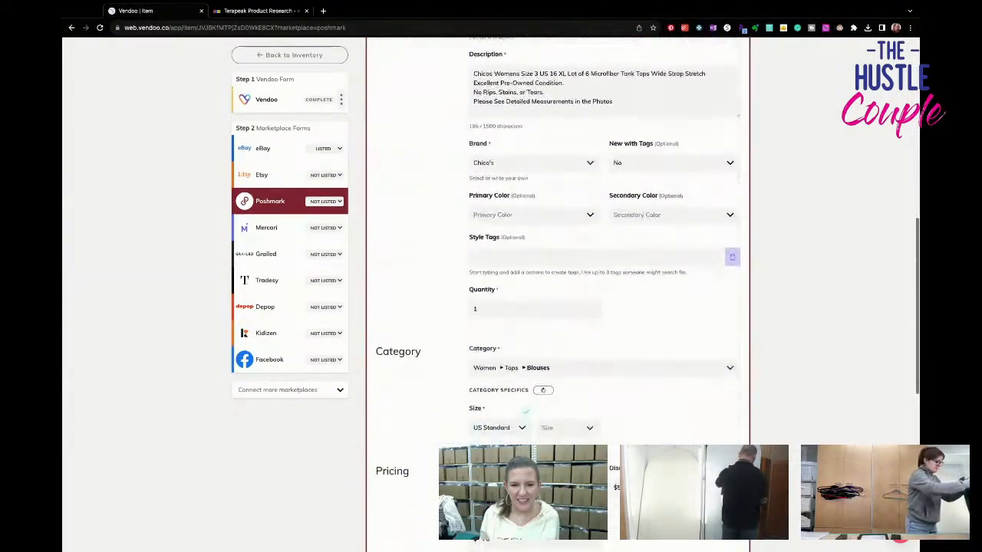
pyautogui.click(567, 337)
pyautogui.scroll(-3, 567, 414)
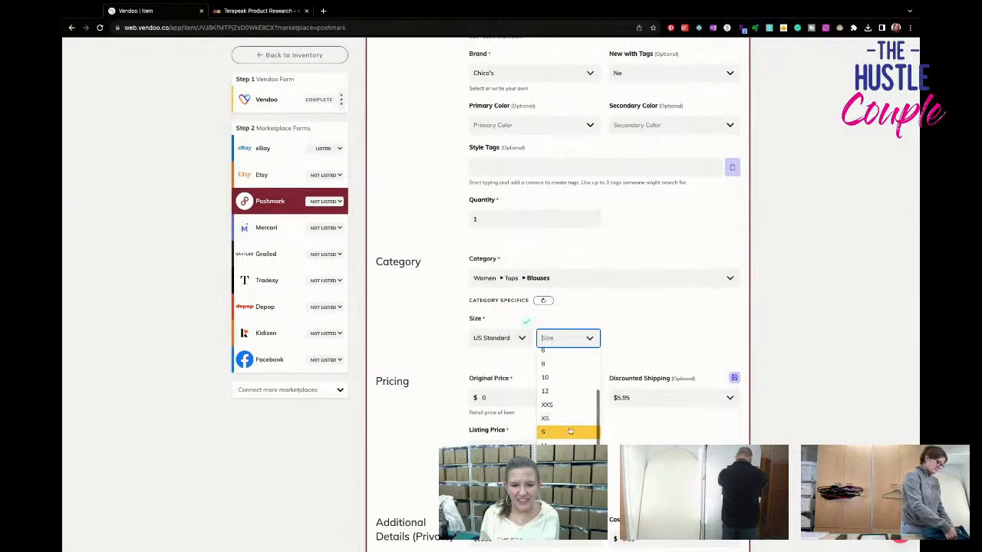
pyautogui.click(568, 473)
# - Set the Poshmark discounted shipping to No Discount and list the lot on Poshmark
pyautogui.click(633, 398)
pyautogui.click(633, 420)
pyautogui.scroll(-4, 634, 421)
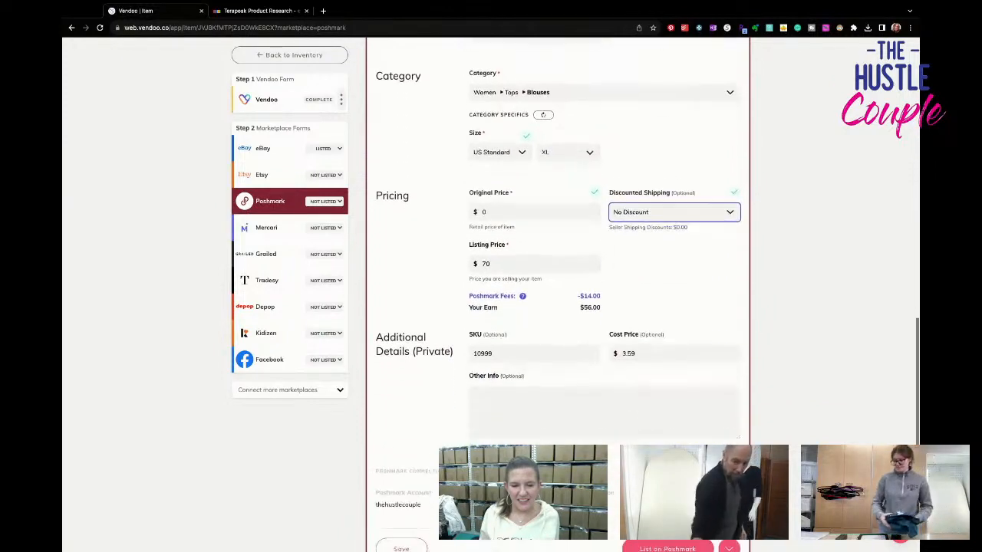
pyautogui.scroll(-1, 634, 421)
pyautogui.click(708, 486)
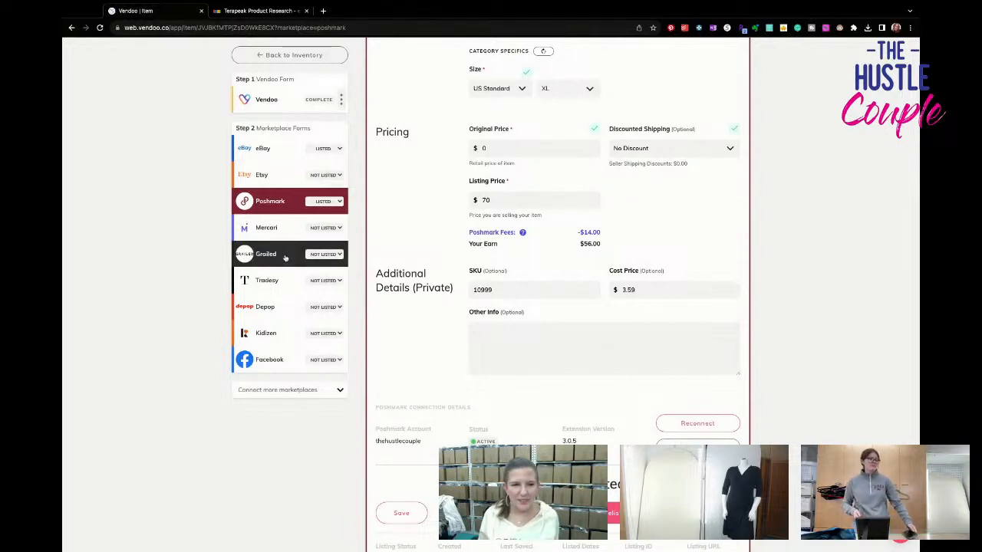
# - Open the lot's Mercari form and delete the duplicate photo of each of the six tank tops
pyautogui.click(266, 228)
pyautogui.click(589, 129)
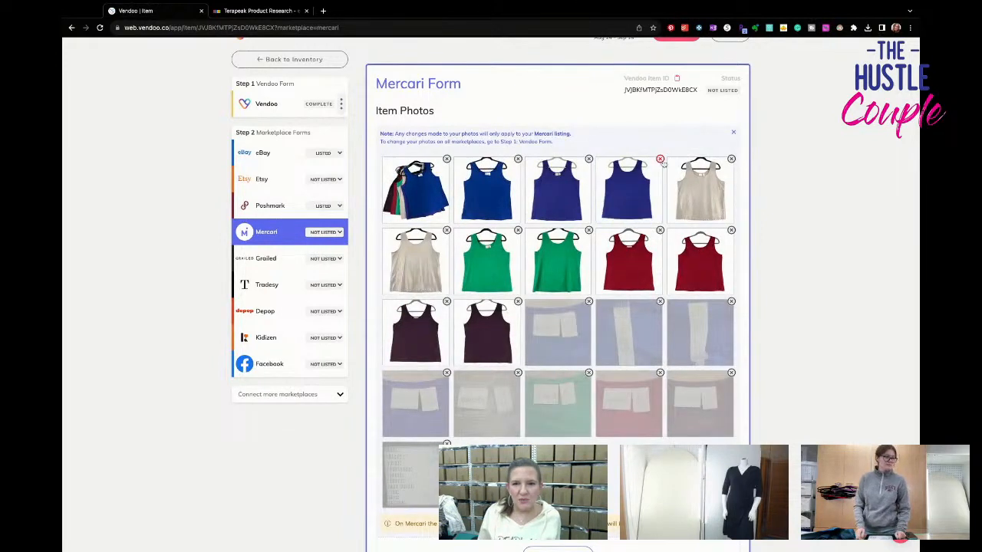
pyautogui.click(660, 159)
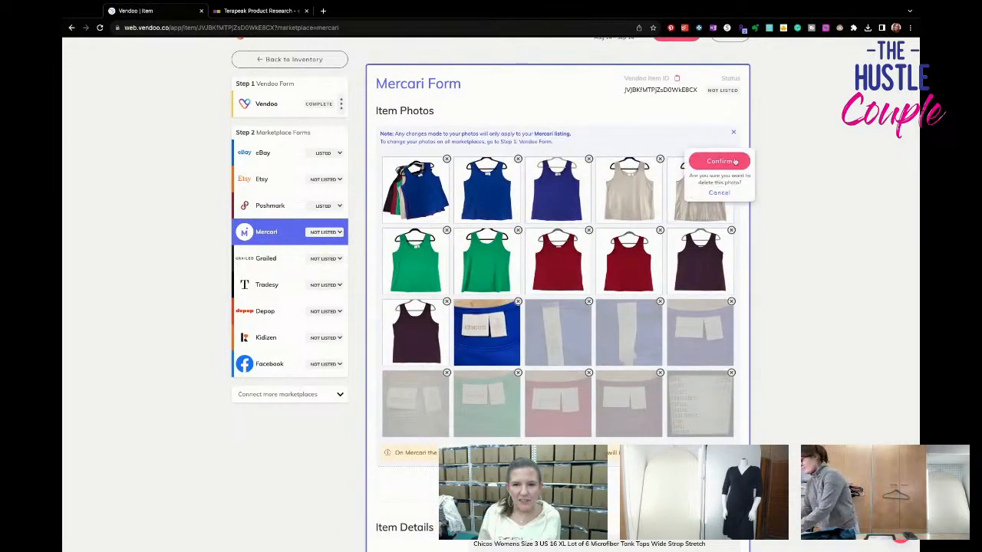
pyautogui.click(732, 158)
pyautogui.click(446, 230)
pyautogui.click(447, 231)
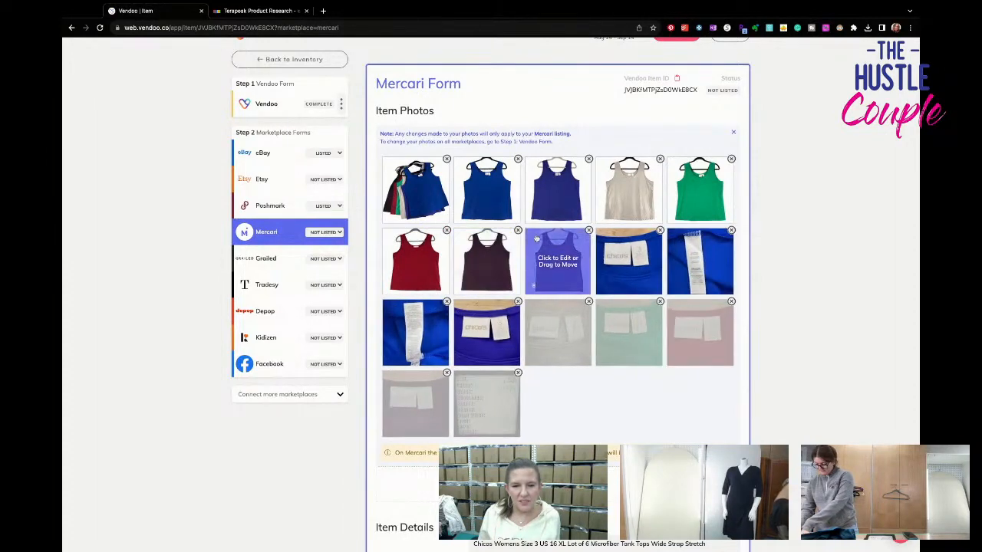
pyautogui.click(589, 231)
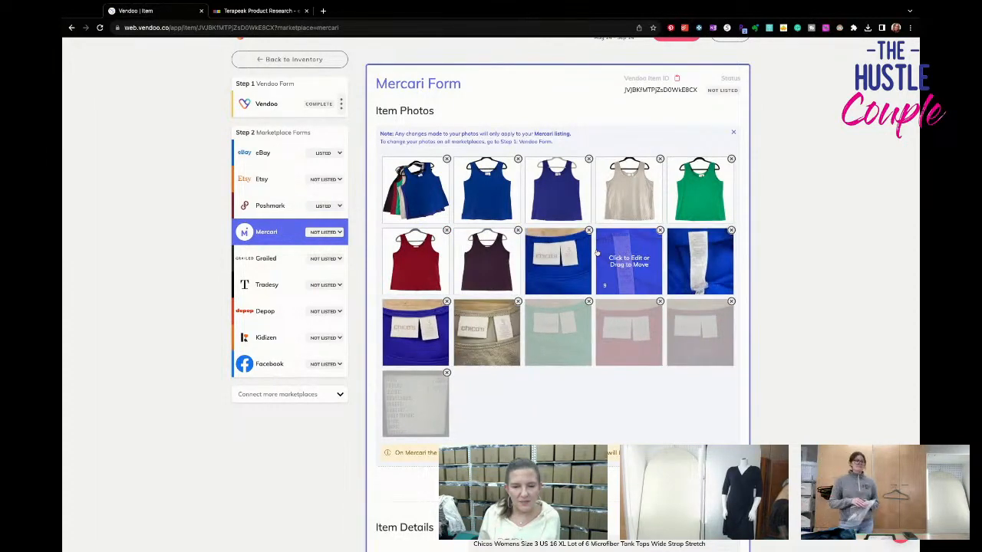
# - Delete the second blue care-tag photo and the beige, green, red and plum neck-label photos from the Mercari form
pyautogui.click(731, 230)
pyautogui.click(719, 229)
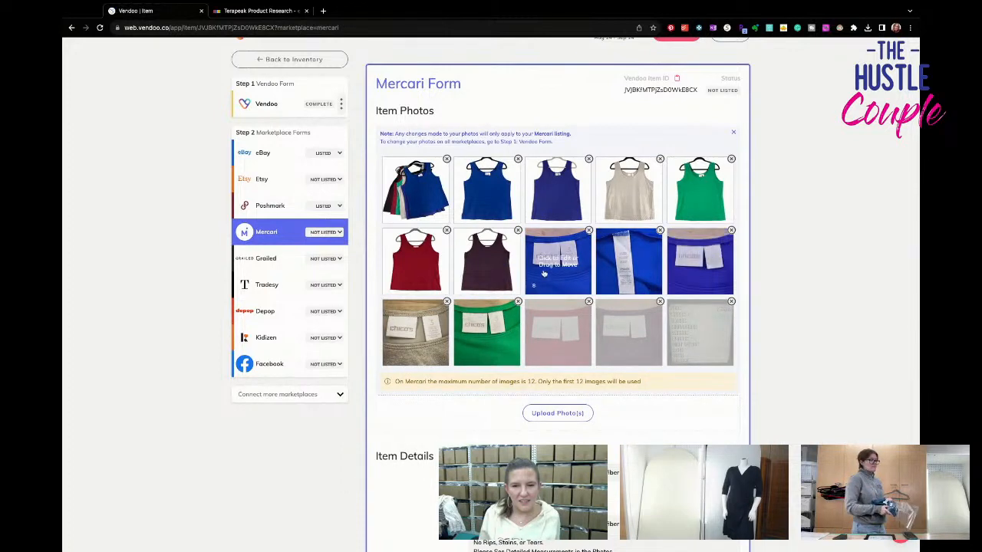
pyautogui.click(519, 303)
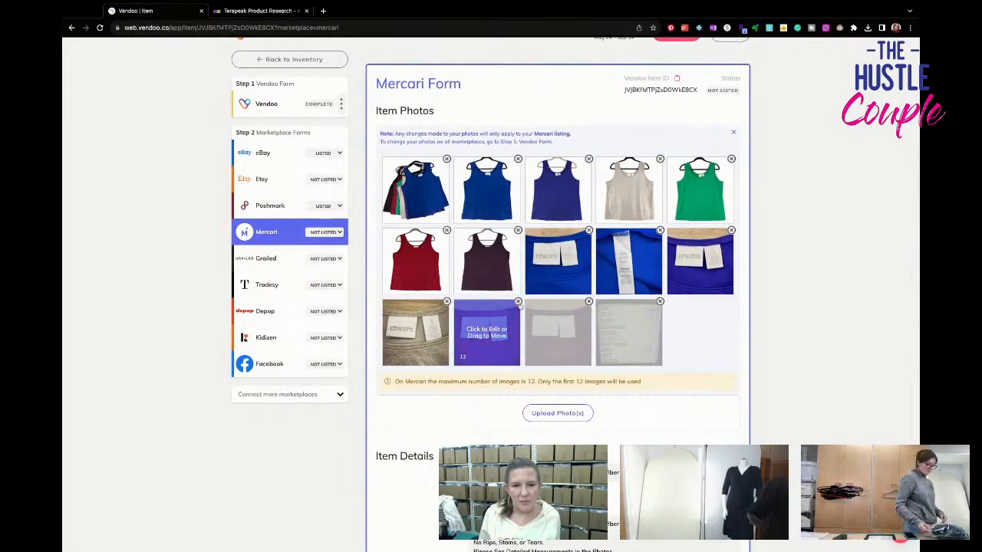
pyautogui.click(519, 303)
pyautogui.click(504, 305)
# - Set the Mercari size of the tank top lot to XL (16-18)
pyautogui.scroll(-1, 450, 318)
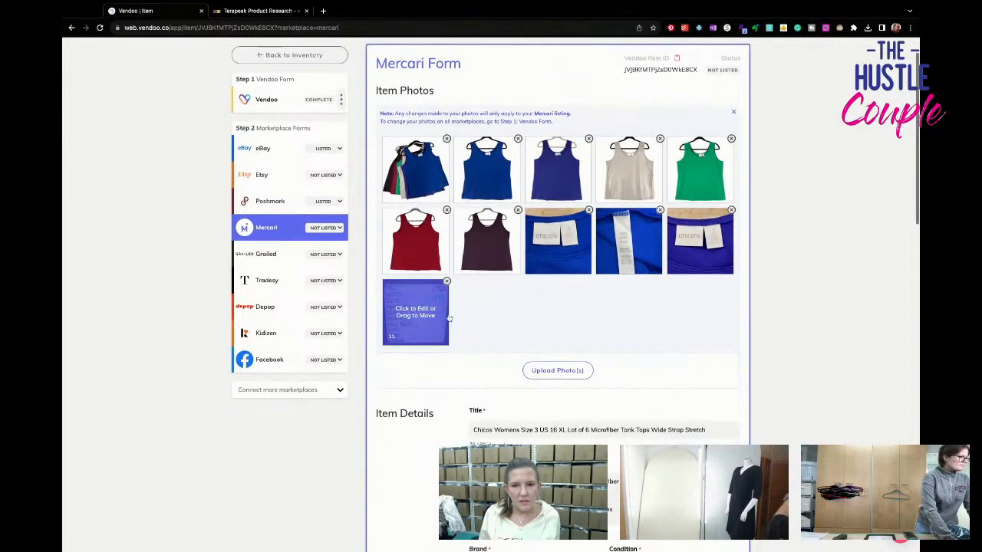
pyautogui.scroll(-5, 449, 319)
pyautogui.scroll(-3, 450, 318)
pyautogui.click(529, 308)
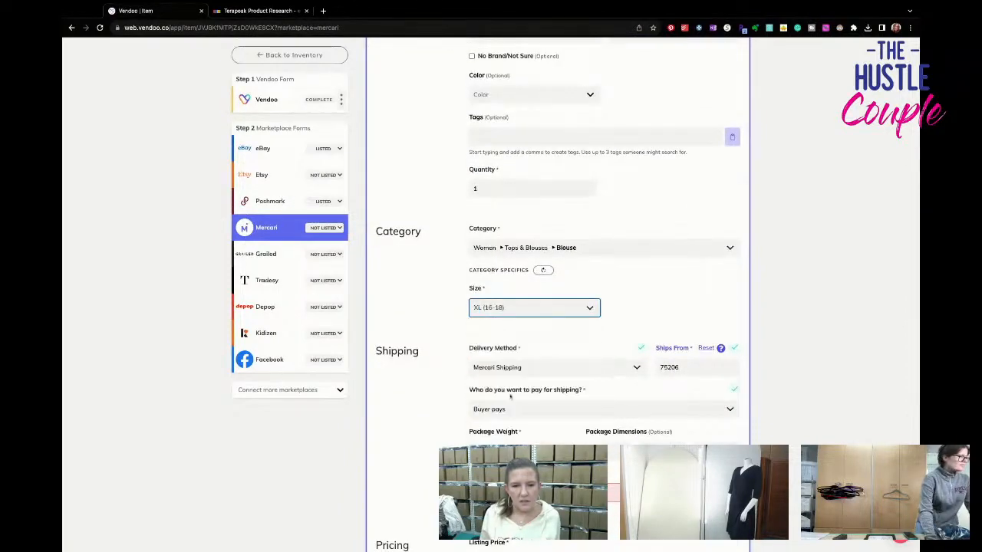
pyautogui.click(509, 396)
# - Choose the FedEx Ground Economy 3 lb shipping label at $9.50 and list the lot on Mercari
pyautogui.scroll(-2, 509, 395)
pyautogui.click(529, 367)
pyautogui.click(534, 410)
pyautogui.scroll(-5, 535, 410)
pyautogui.click(696, 389)
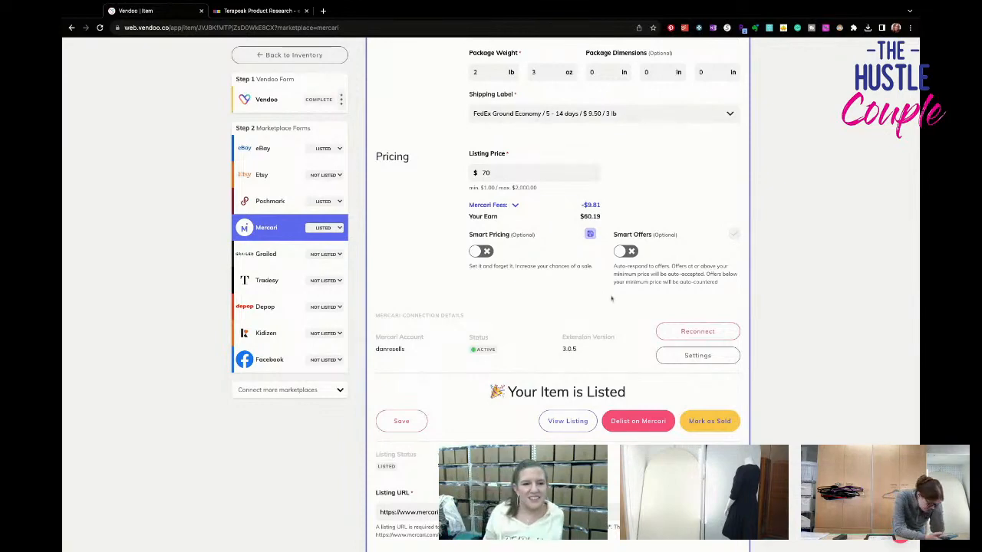
# - Return to the inventory and open the draft of the dark brown tank top titled Womens Size Top
pyautogui.click(298, 54)
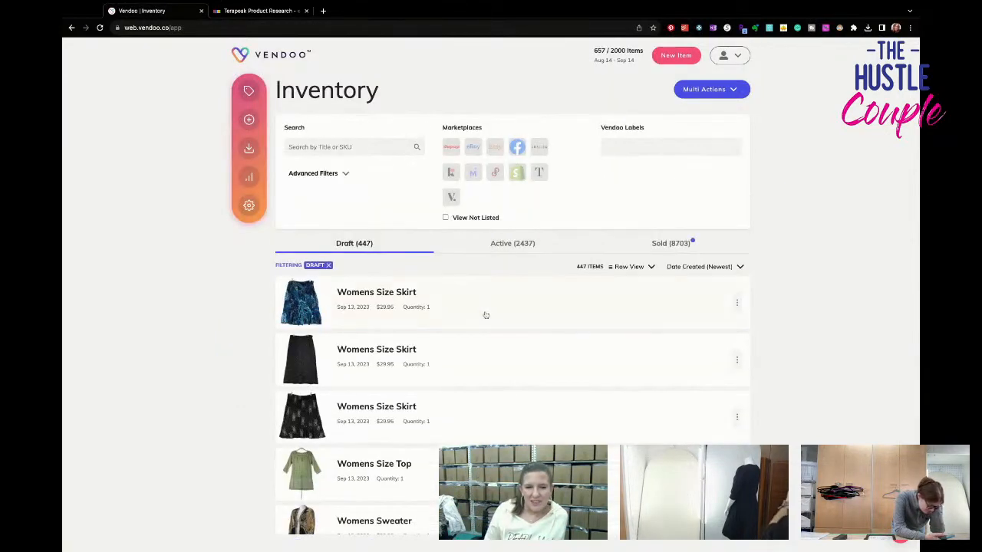
pyautogui.scroll(-5, 477, 326)
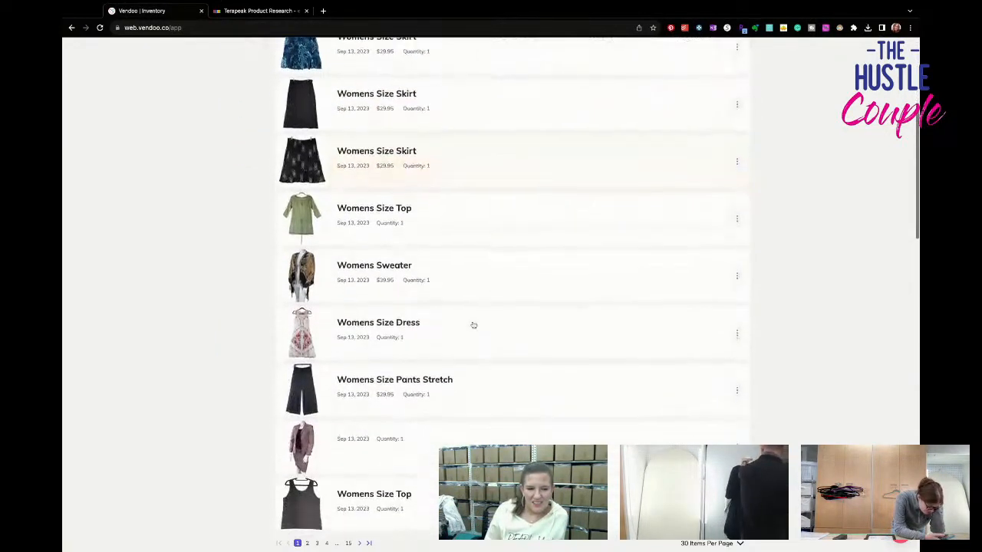
pyautogui.scroll(-4, 473, 325)
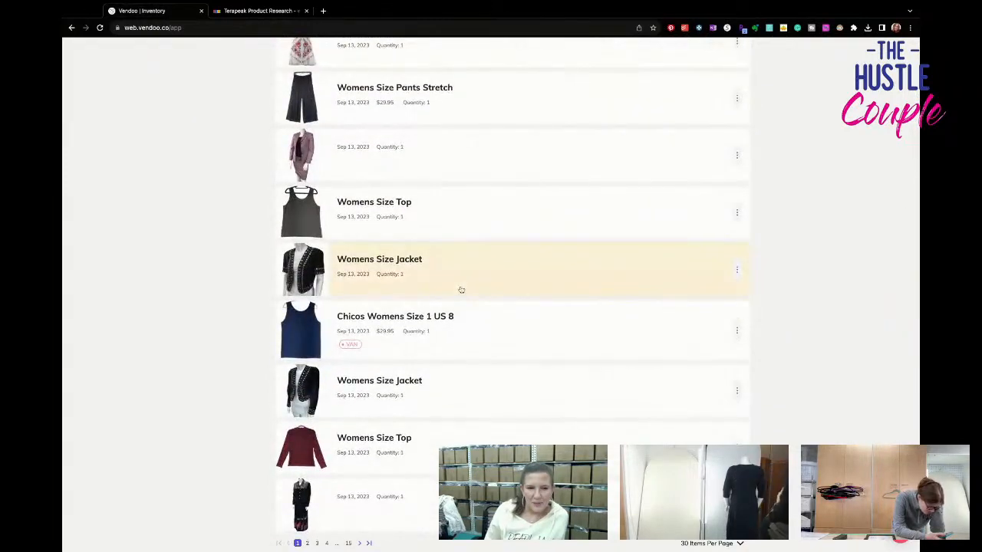
pyautogui.click(470, 336)
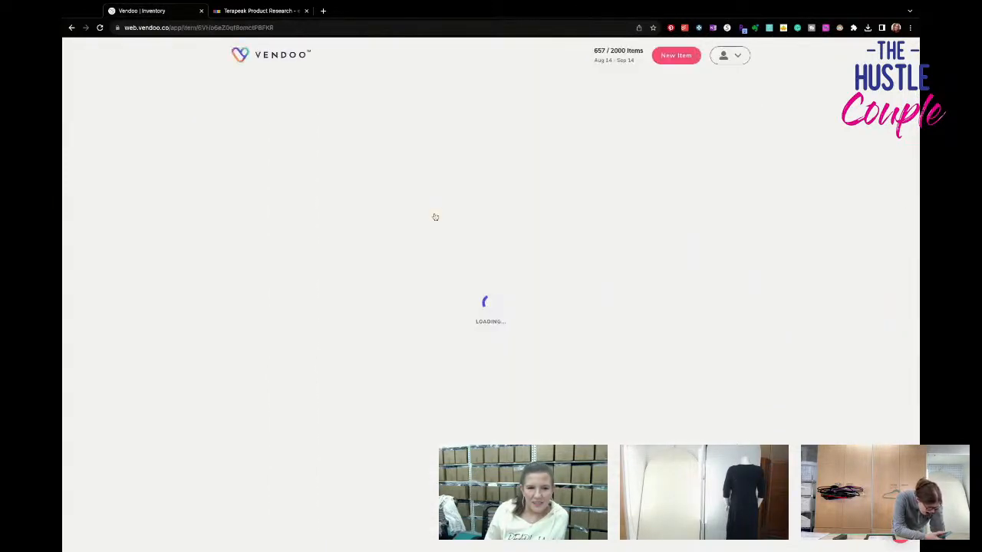
# - Complete the item title as "Chicos Travelers Womens Size 3 US 16 XL Tank Top Brown Slinky Stretch Wide Strap"
pyautogui.scroll(-1, 517, 301)
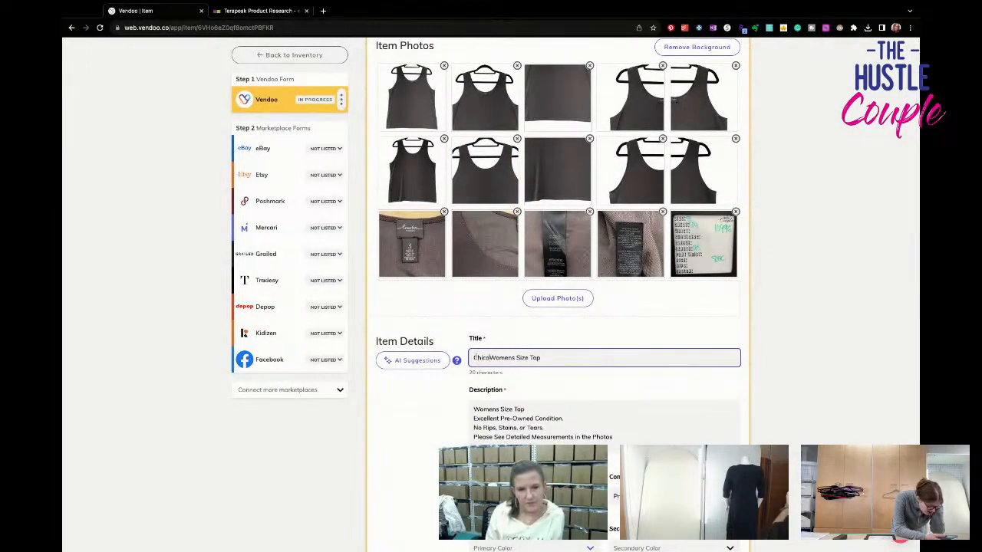
pyautogui.write('os Travelers')
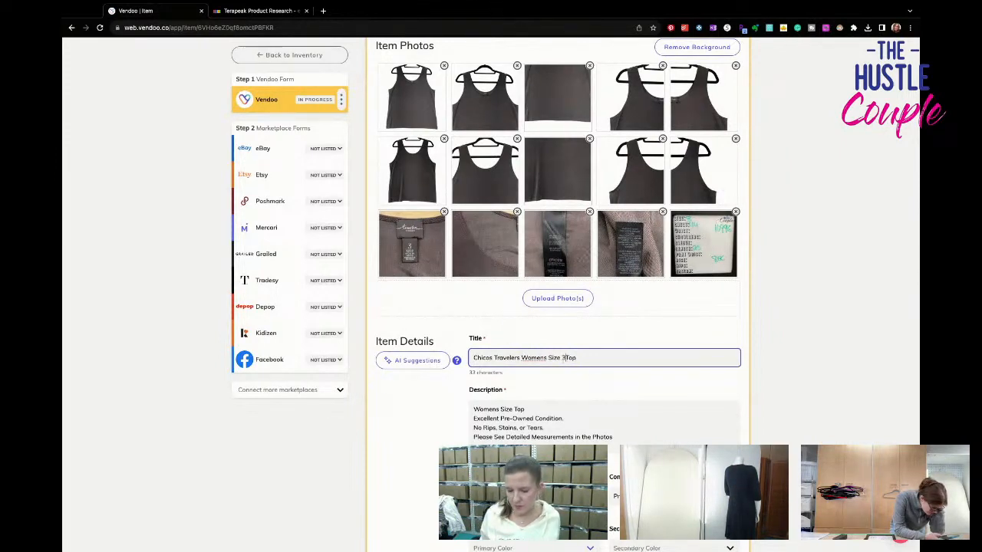
pyautogui.write('S')
pyautogui.press('BackSpace')
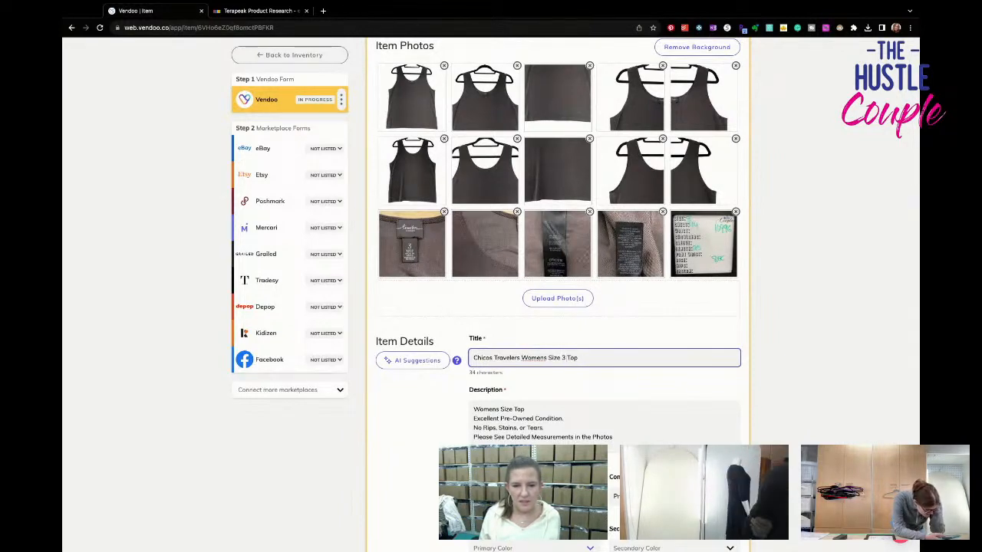
pyautogui.write('US 16 XL')
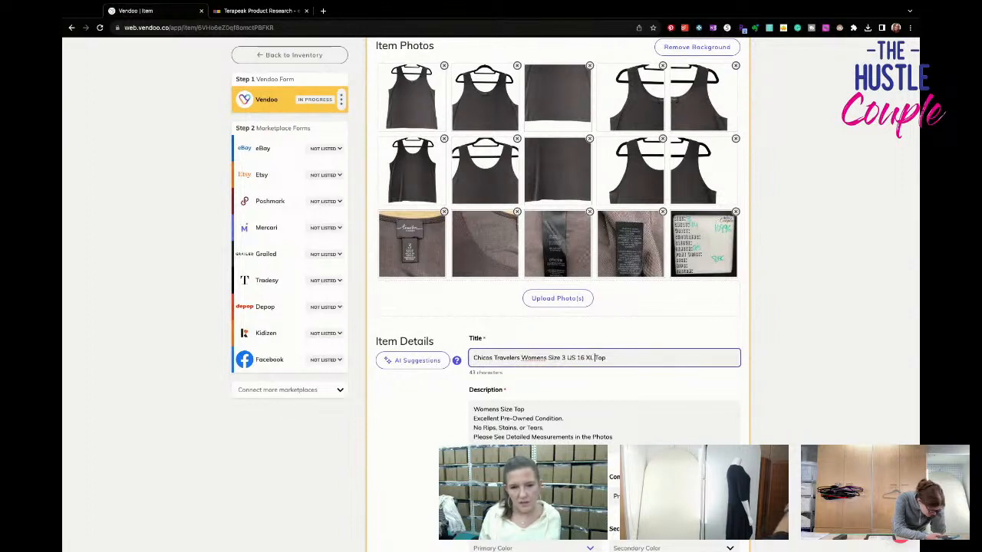
pyautogui.write(' Tank Top')
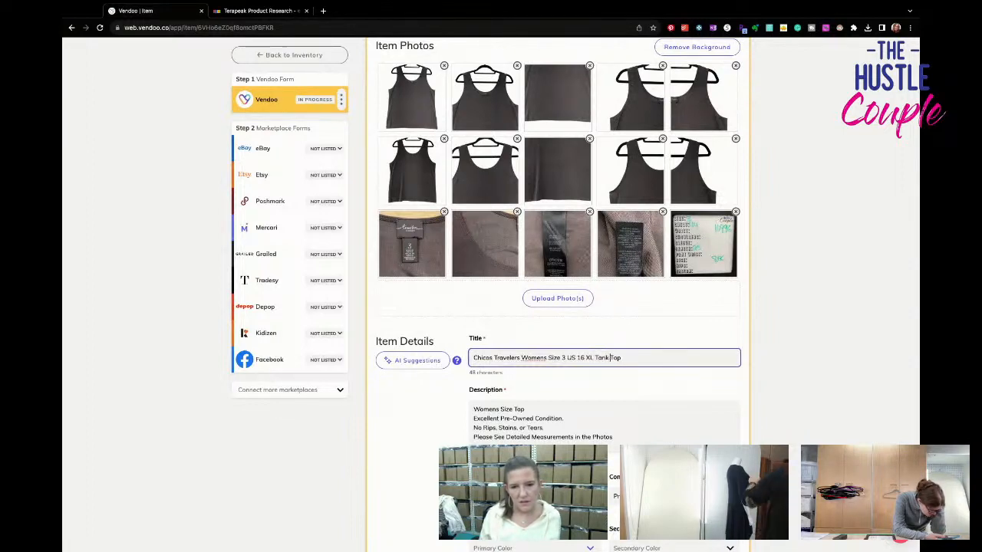
pyautogui.write(' Brown Slinky Stretch Wide Strap')
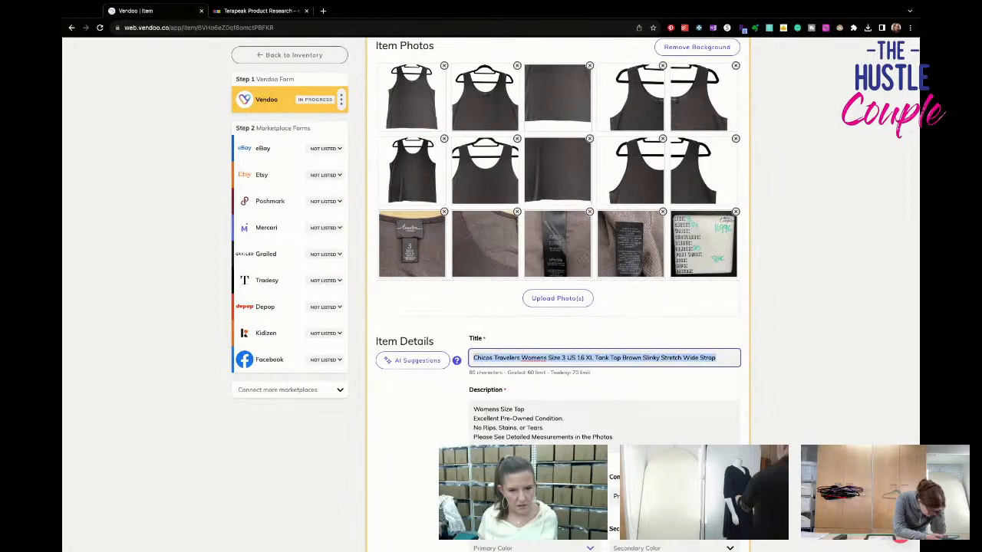
# - Replace the first line of the brown tank top's description with the full item title
pyautogui.doubleClick(485, 409)
pyautogui.tripleClick(486, 410)
pyautogui.write('Chicos Travelers Womens Size 3 US 16 XL Tank Top Brown Slinky Stretch Wide Strap')
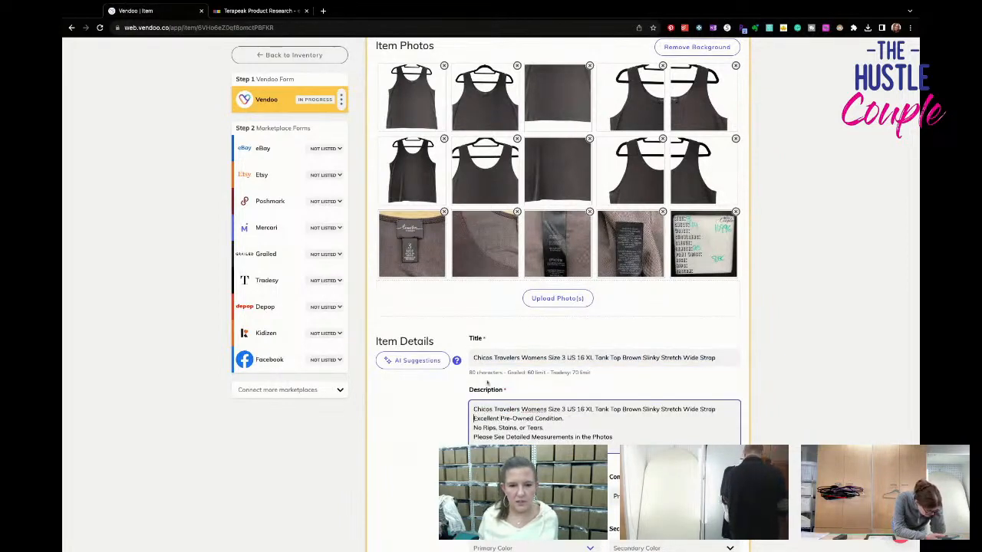
# - Set the brown tank top's brand to Chico's
pyautogui.scroll(-3, 488, 390)
pyautogui.click(529, 305)
pyautogui.write('Chicos')
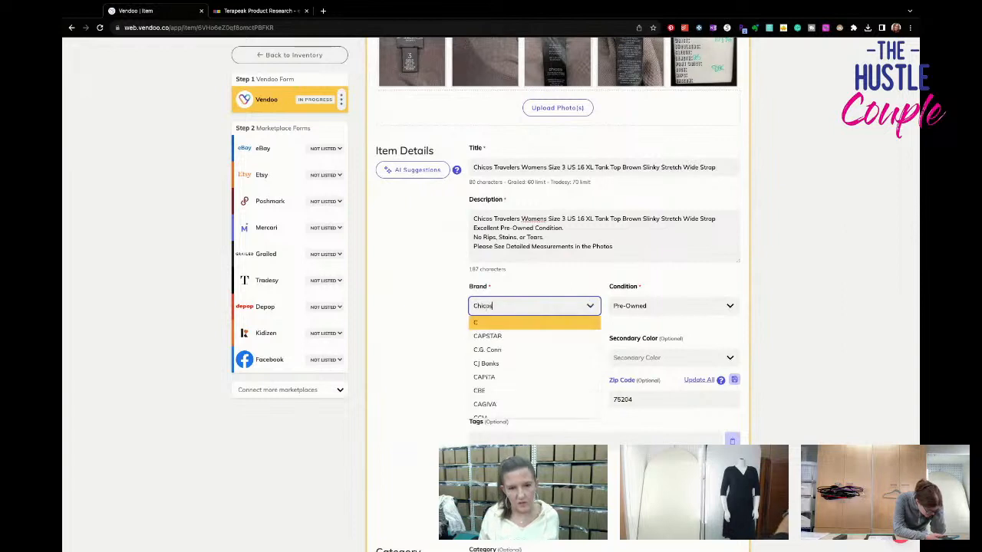
pyautogui.click(487, 377)
# - Set the brown tank top's primary color to Brown and its SKU to 10996
pyautogui.click(548, 356)
pyautogui.write('Brown')
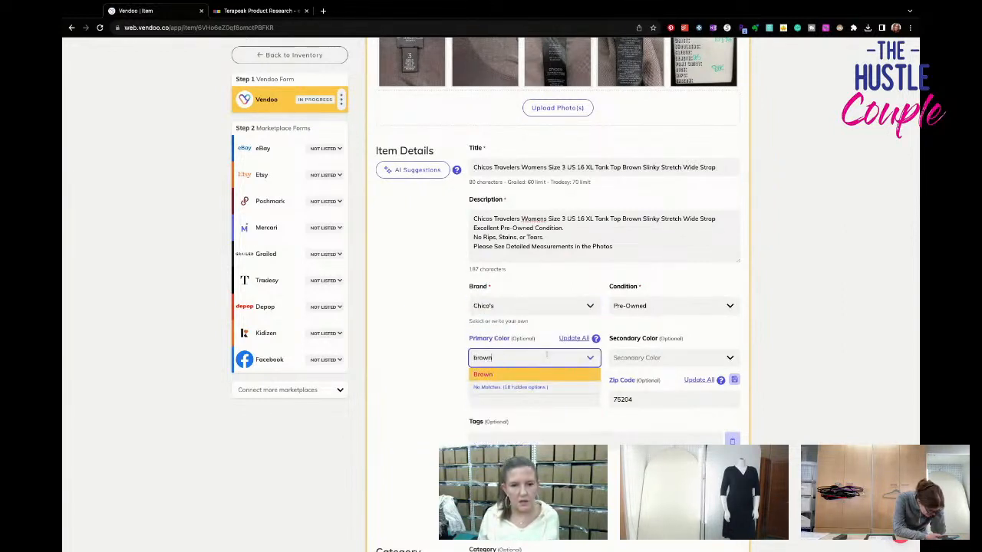
pyautogui.click(541, 394)
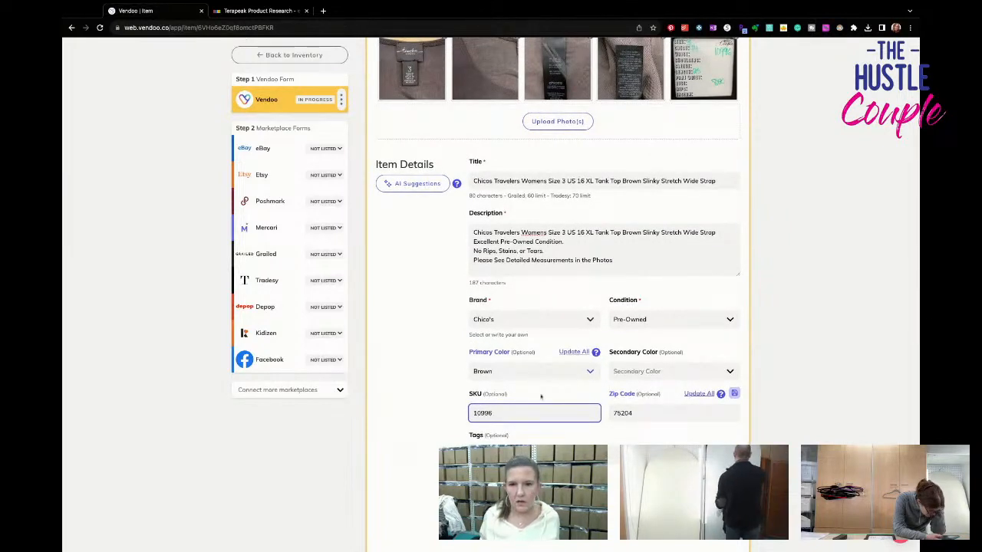
# - Set the package weight to 8 oz, listing price to 26.95 and cost of goods to 2.19, and save the Vendoo form
pyautogui.scroll(-4, 541, 398)
pyautogui.moveTo(649, 367); pyautogui.dragTo(549, 355)
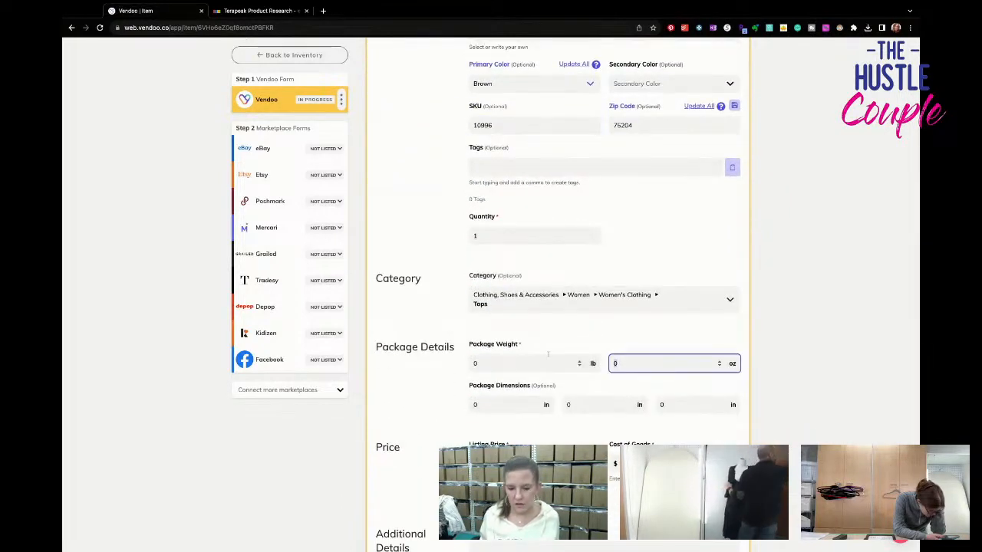
pyautogui.scroll(-3, 548, 354)
pyautogui.click(551, 253)
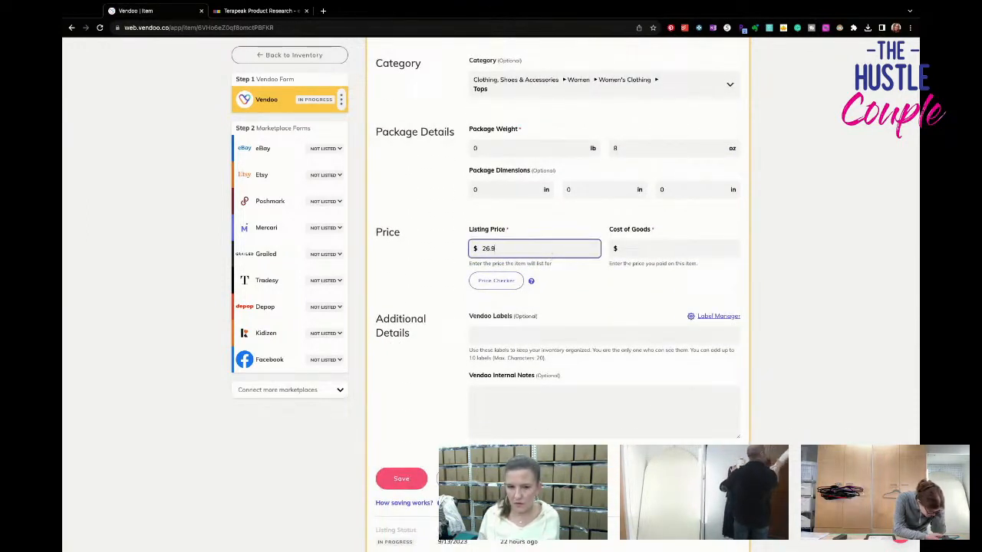
pyautogui.click(679, 249)
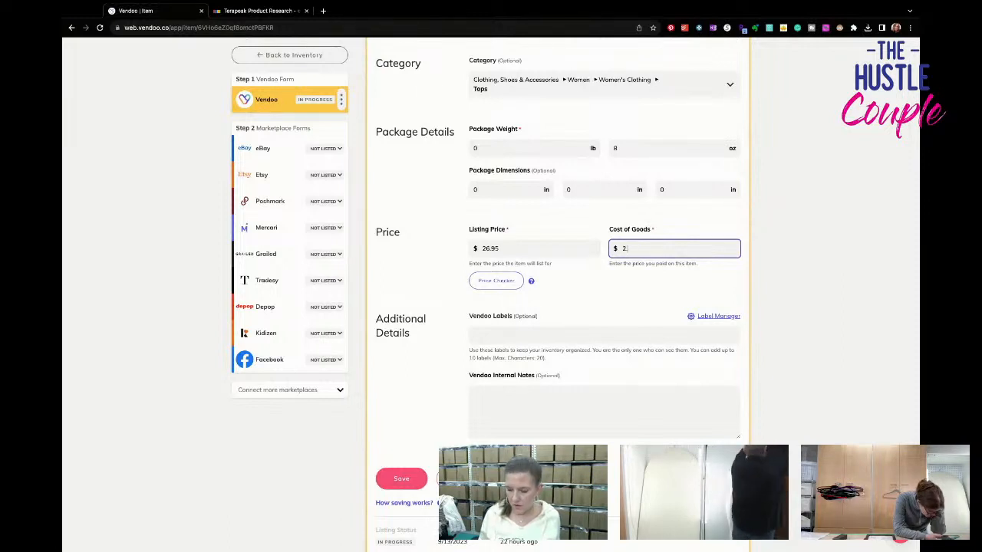
pyautogui.click(382, 481)
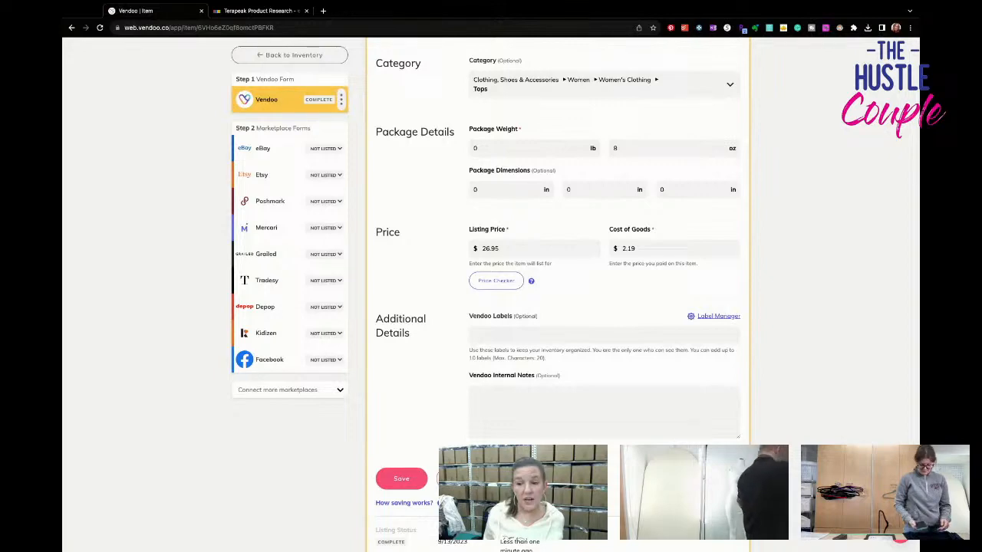
# - Open the item's eBay form and set the color to Brown
pyautogui.click(262, 148)
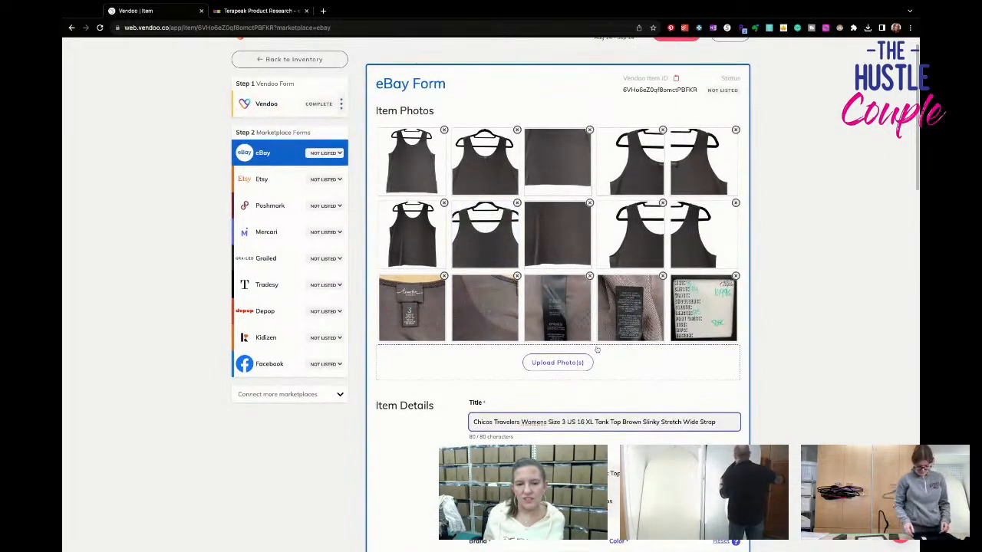
pyautogui.scroll(-4, 579, 331)
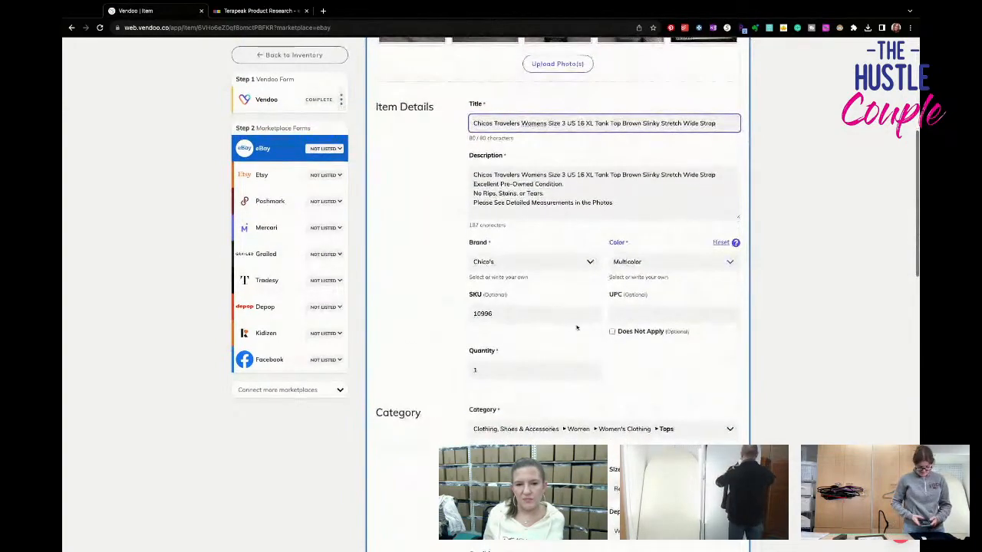
pyautogui.click(625, 262)
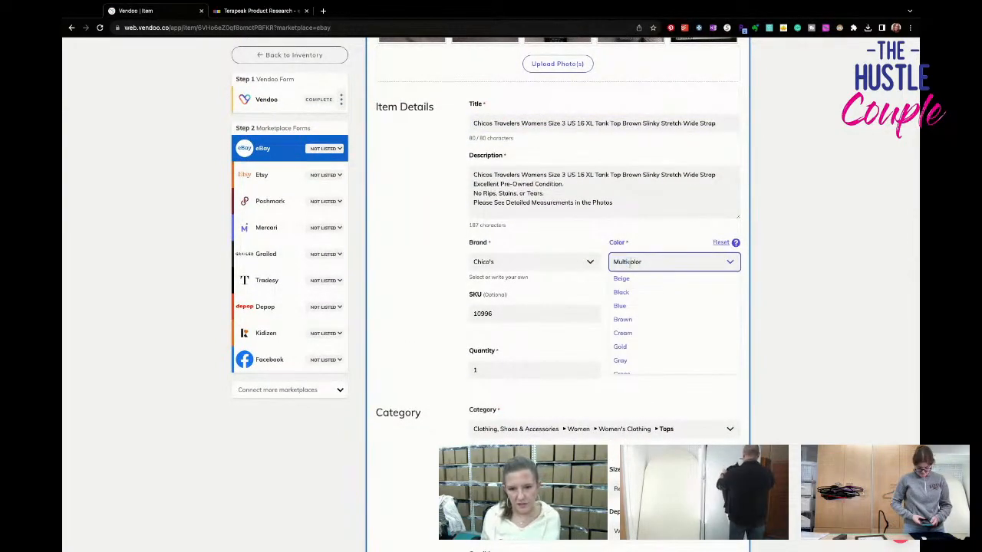
pyautogui.write('Brown')
pyautogui.press('Return')
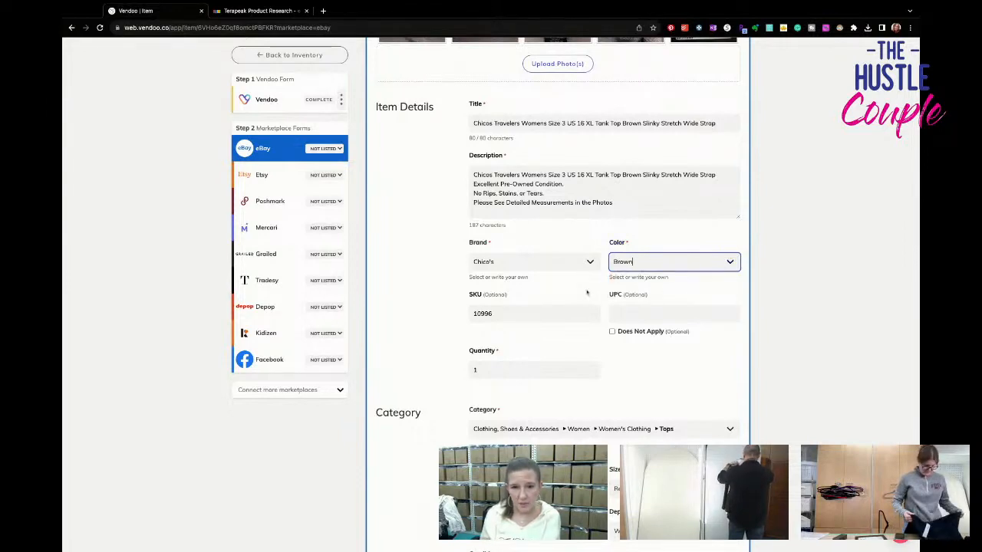
# - Set the eBay category size to XL
pyautogui.scroll(-3, 587, 292)
pyautogui.scroll(3, 571, 311)
pyautogui.scroll(-3, 571, 311)
pyautogui.click(571, 311)
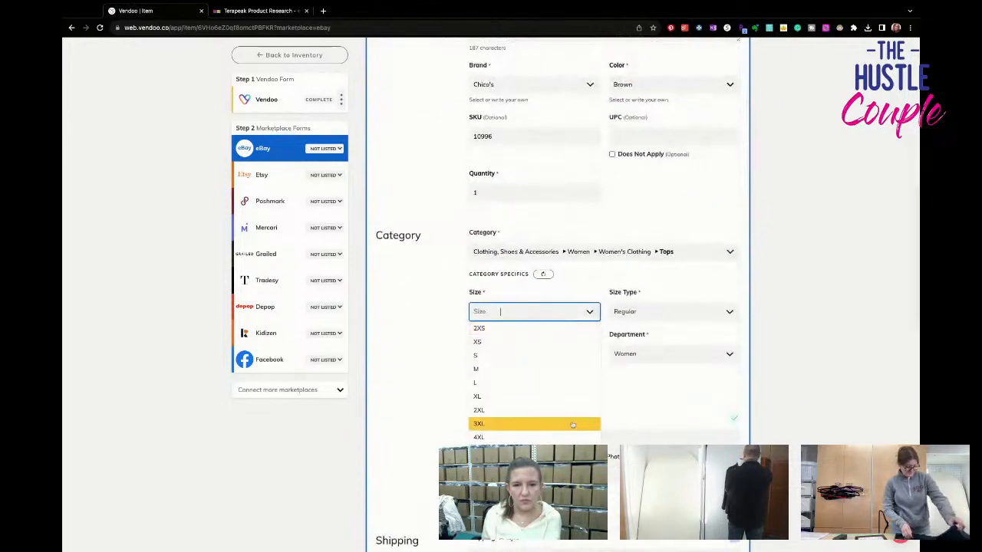
pyautogui.click(567, 396)
pyautogui.scroll(-2, 571, 402)
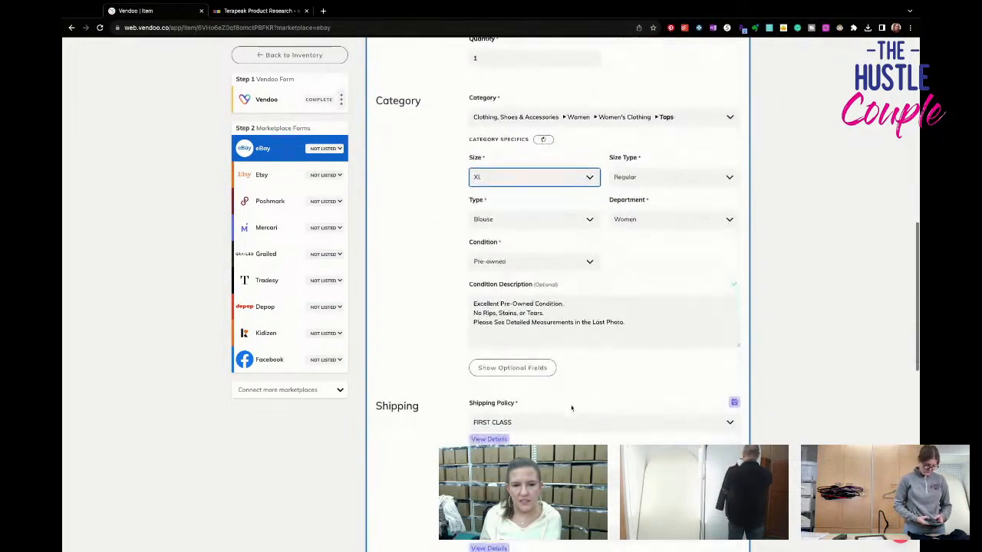
# - Show the optional eBay fields and set the material to acetate and the sleeve length to Sleeveless
pyautogui.click(528, 369)
pyautogui.scroll(-2, 548, 349)
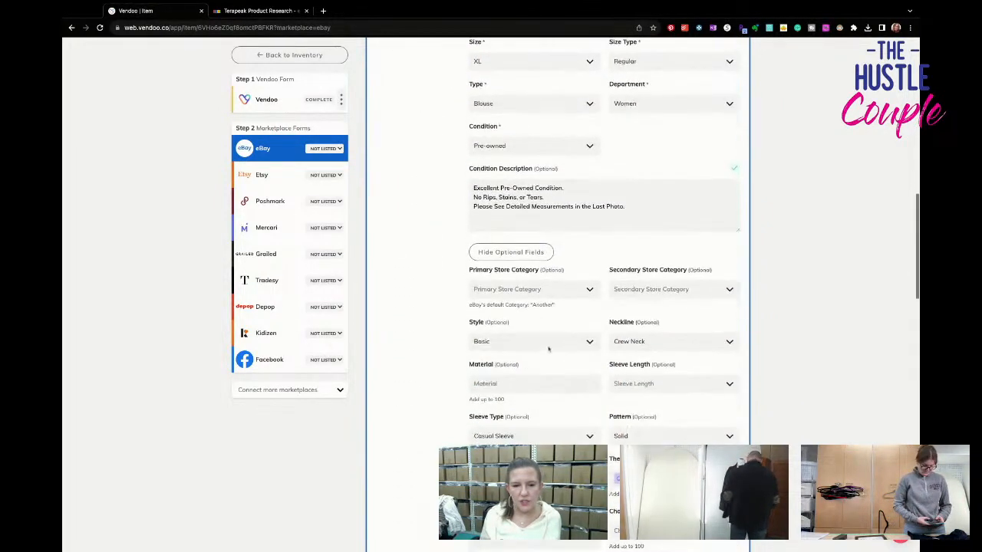
pyautogui.click(542, 381)
pyautogui.write('acetate')
pyautogui.press('Return')
pyautogui.click(650, 385)
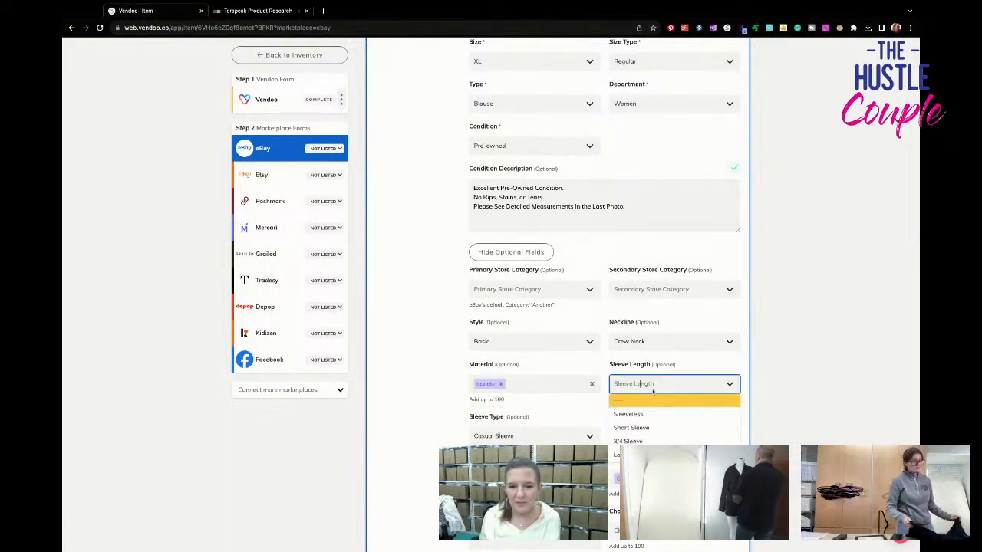
pyautogui.click(652, 414)
# - Clear the sleeve type in the eBay optional fields
pyautogui.scroll(-1, 599, 414)
pyautogui.click(500, 407)
pyautogui.click(555, 427)
# - Add Stretch to the tank top's features in the eBay form
pyautogui.scroll(-2, 640, 434)
pyautogui.scroll(-1, 640, 435)
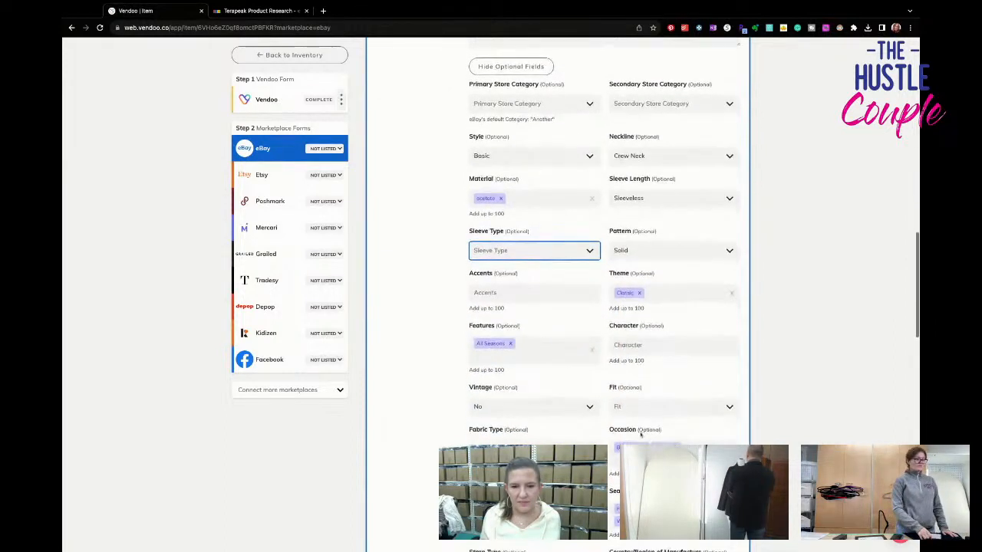
pyautogui.click(553, 360)
pyautogui.press('Return')
pyautogui.press('Tab')
pyautogui.press('Tab')
pyautogui.press('Tab')
pyautogui.press('Tab')
pyautogui.press('Tab')
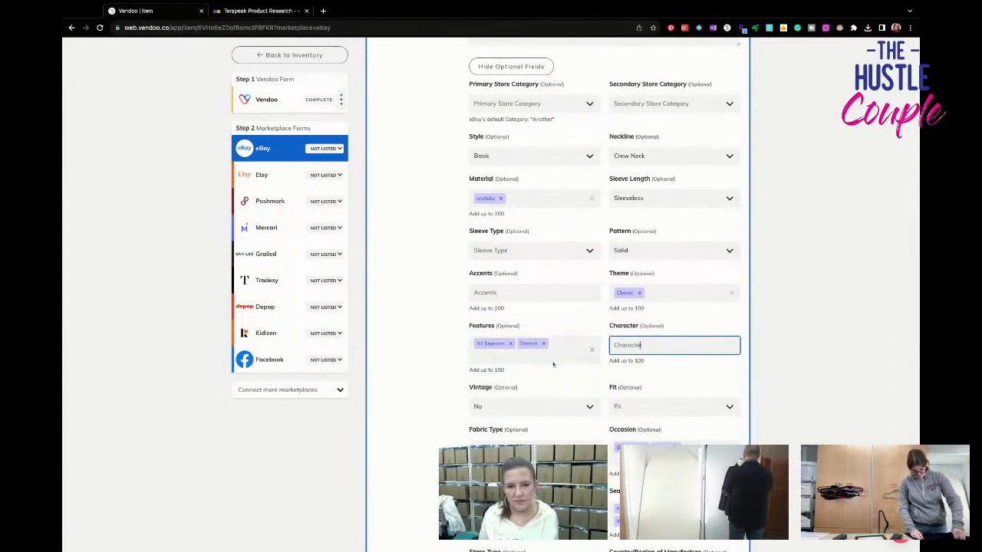
# - Set the fabric type to Knit and the strap type to Wide Strap in the eBay form
pyautogui.click(529, 447)
pyautogui.write('kn')
pyautogui.press('Return')
pyautogui.press('Tab')
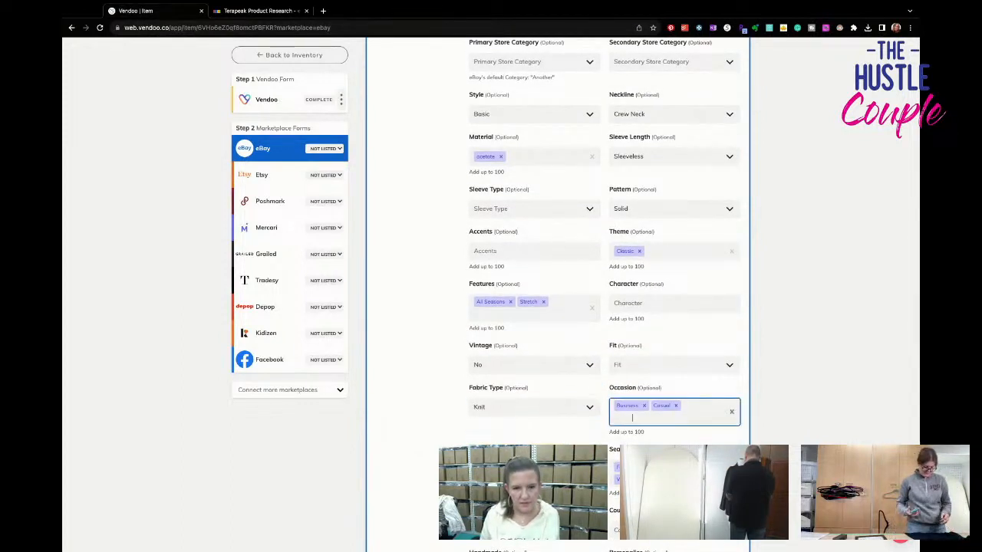
pyautogui.press('Tab')
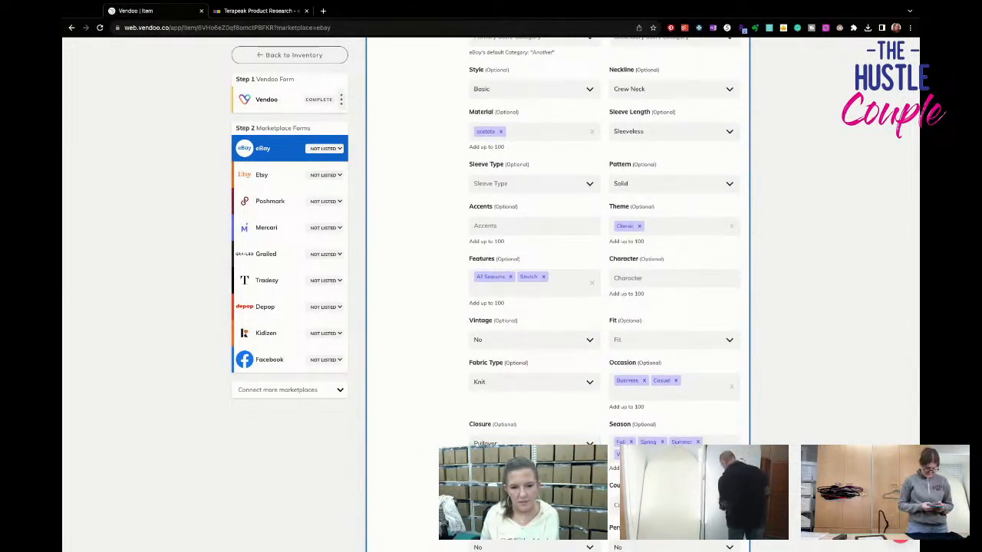
pyautogui.scroll(-3, 530, 378)
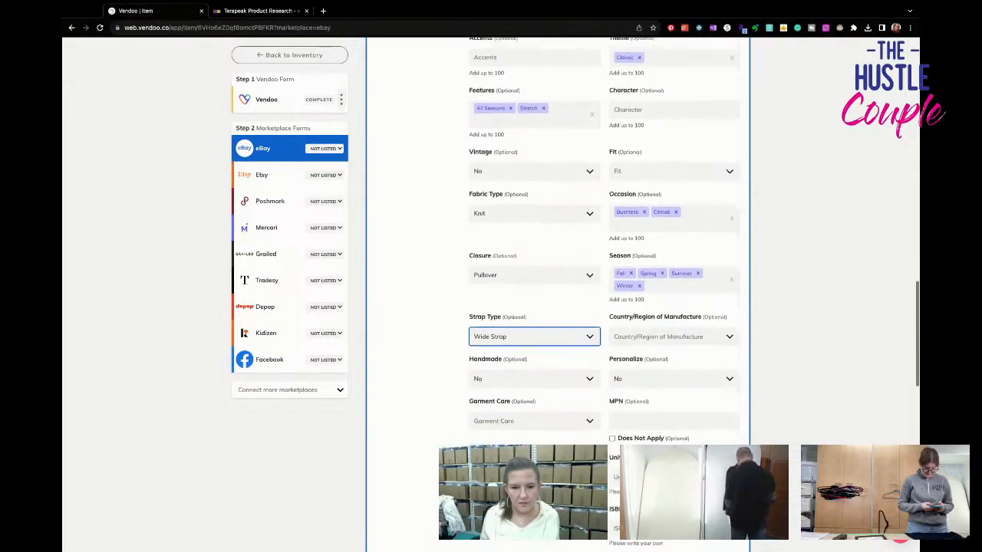
# - Set the garment care to Machine Washable and list the tank top on eBay
pyautogui.click(530, 349)
pyautogui.click(543, 404)
pyautogui.scroll(-2, 543, 410)
pyautogui.scroll(-3, 543, 410)
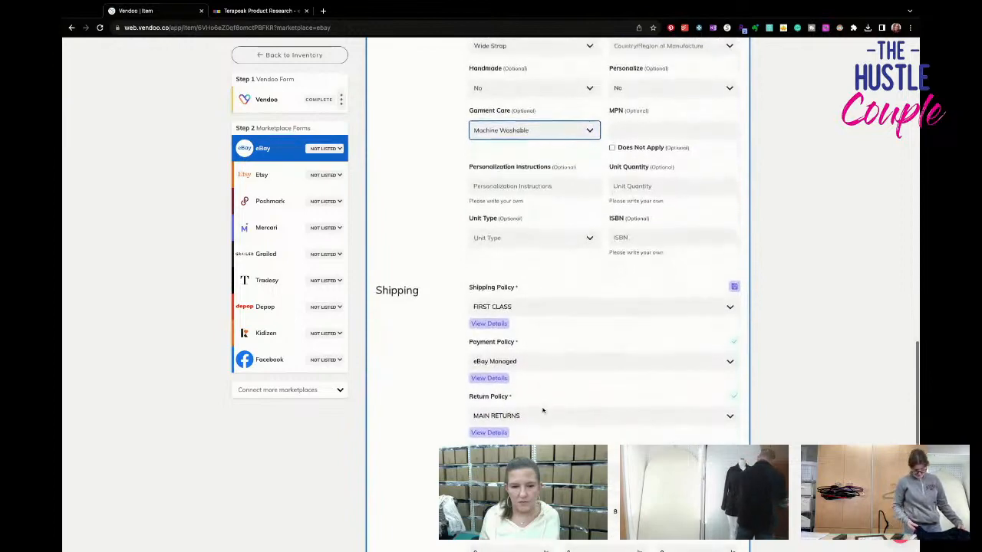
pyautogui.scroll(-4, 543, 408)
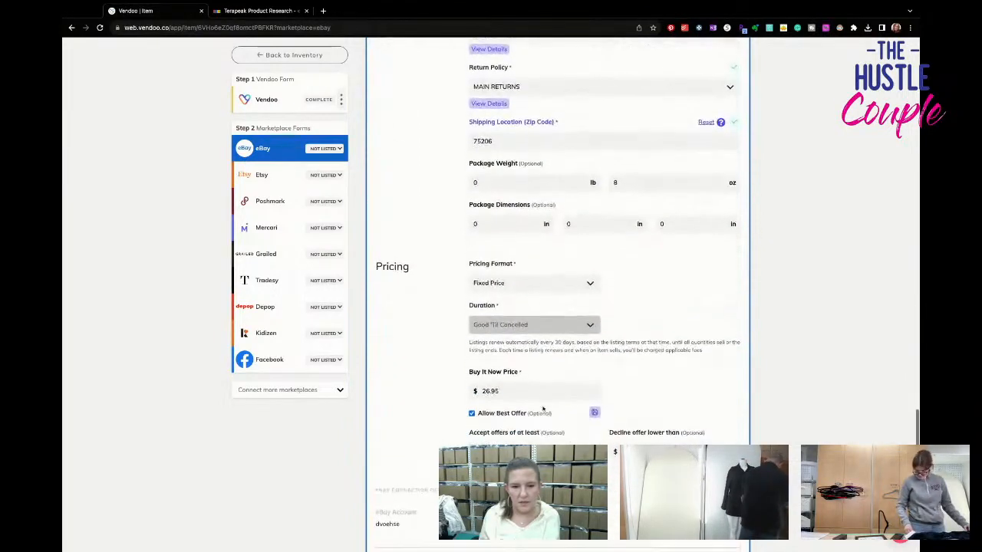
pyautogui.click(711, 496)
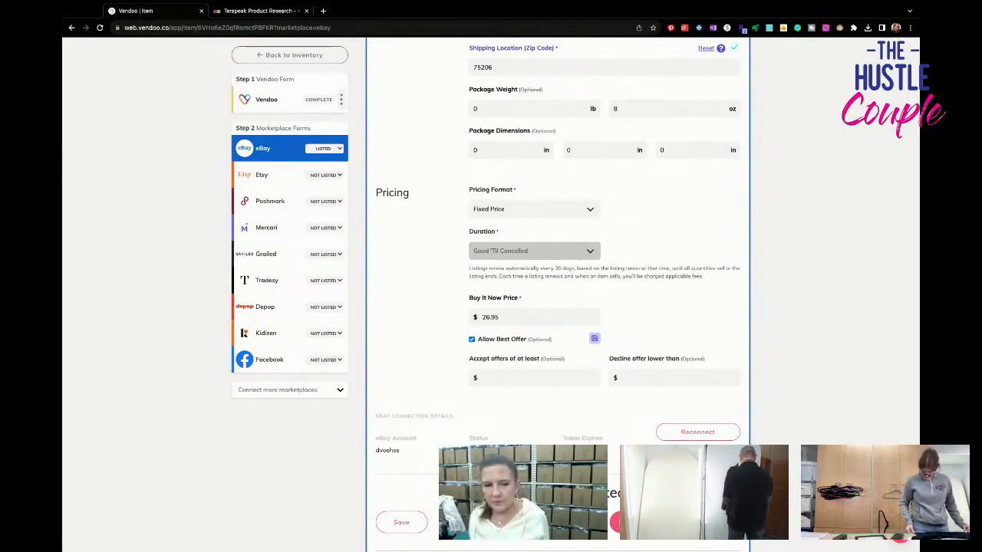
# - Open the item's Poshmark form and set the US Standard size to XL
pyautogui.click(269, 201)
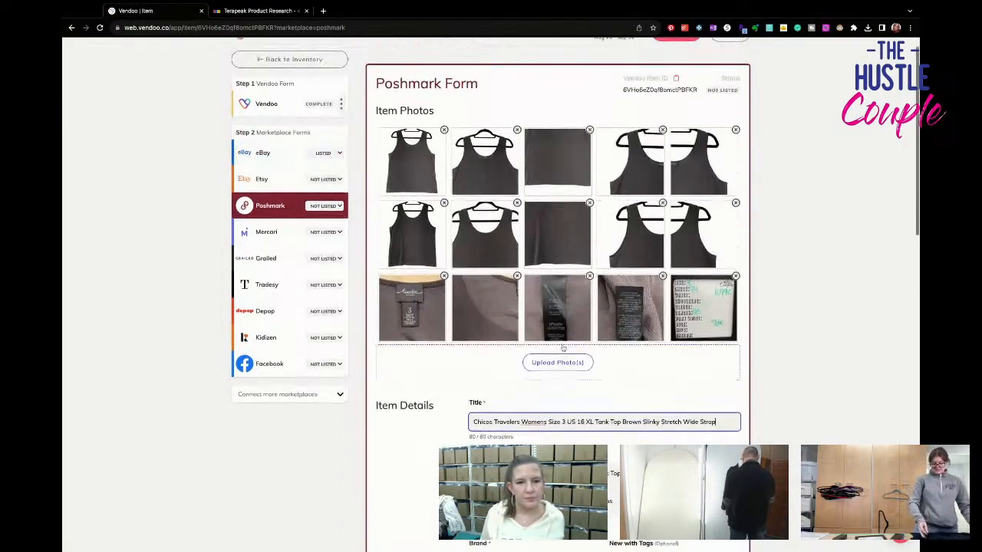
pyautogui.scroll(-5, 648, 349)
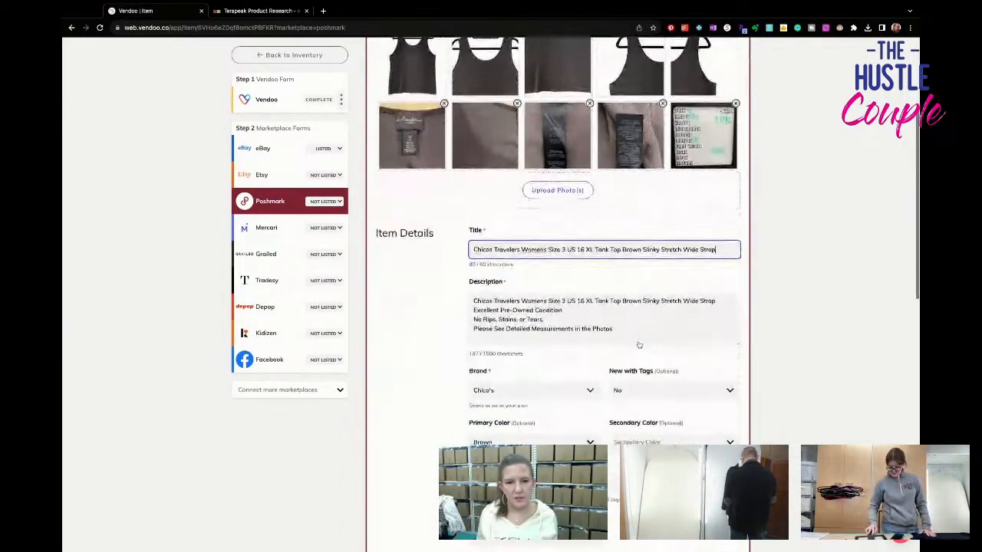
pyautogui.scroll(-5, 639, 344)
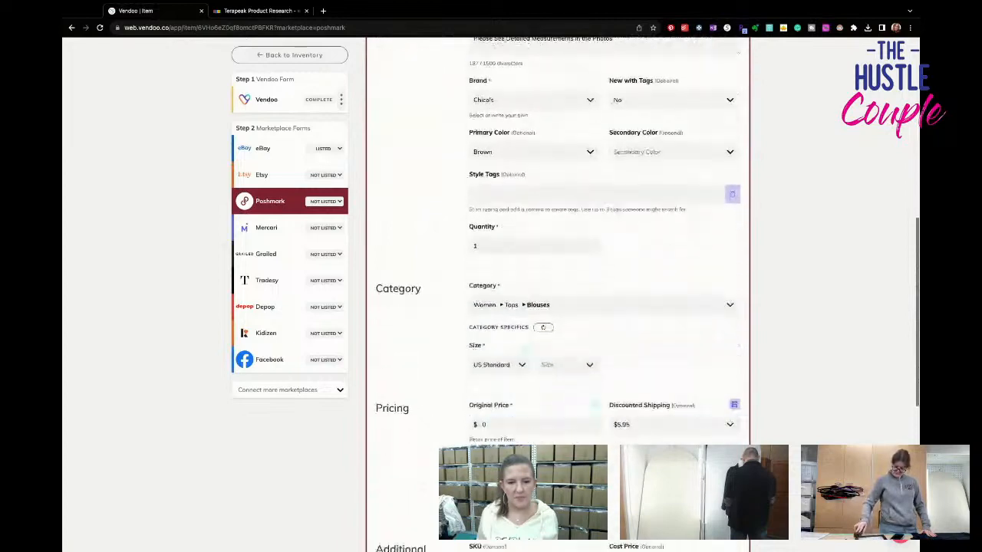
pyautogui.click(568, 354)
pyautogui.scroll(-3, 570, 460)
pyautogui.click(569, 490)
# - Set Poshmark's discounted shipping to No Discount and list the tank top on Poshmark
pyautogui.click(649, 414)
pyautogui.click(636, 430)
pyautogui.scroll(-5, 637, 431)
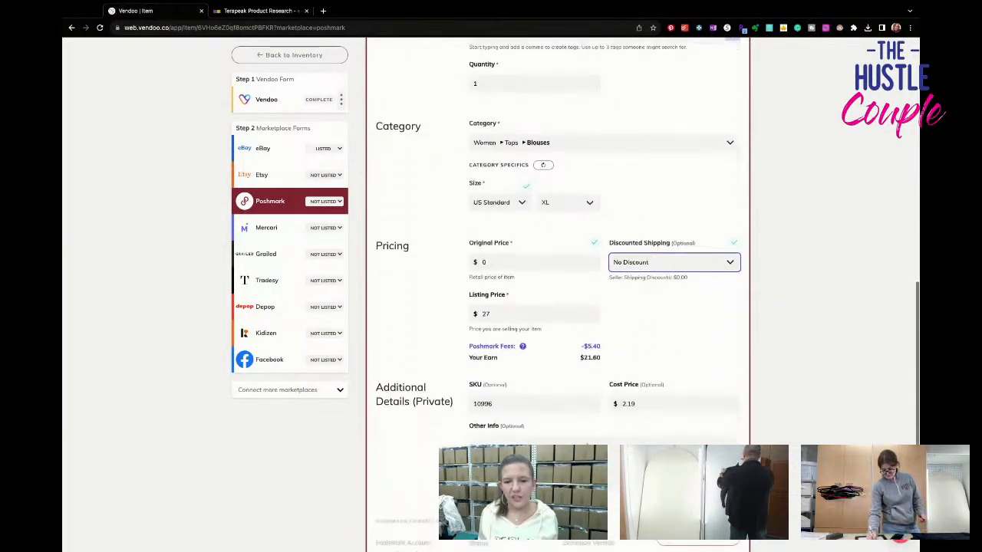
pyautogui.click(668, 392)
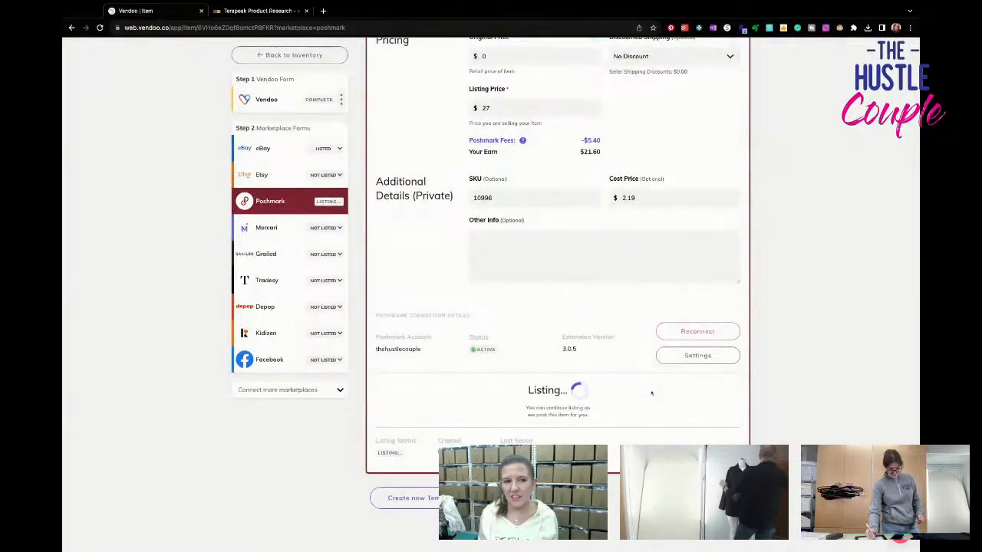
# - Open the Mercari form and remove the second plain hem close-up and the last two strap close-ups from its photos
pyautogui.click(267, 228)
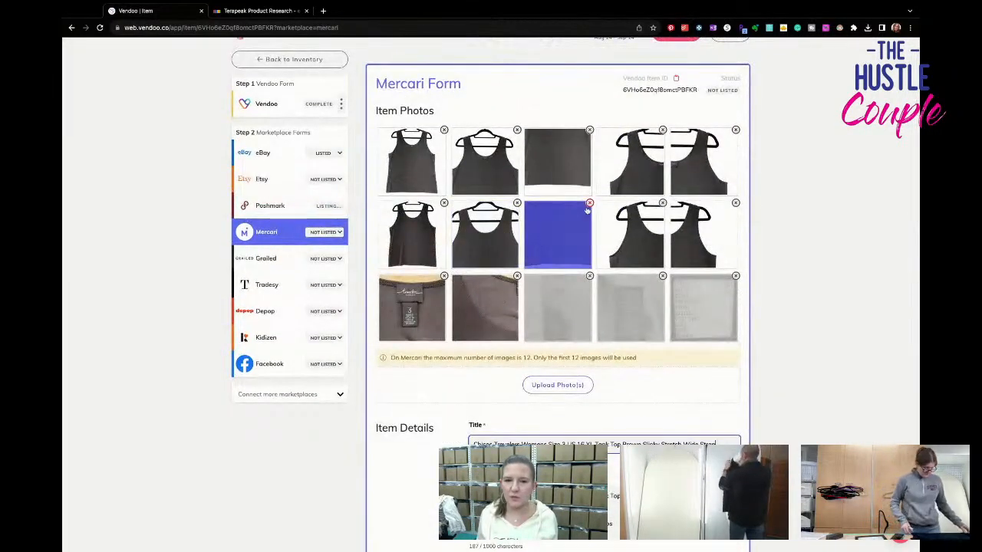
pyautogui.click(589, 203)
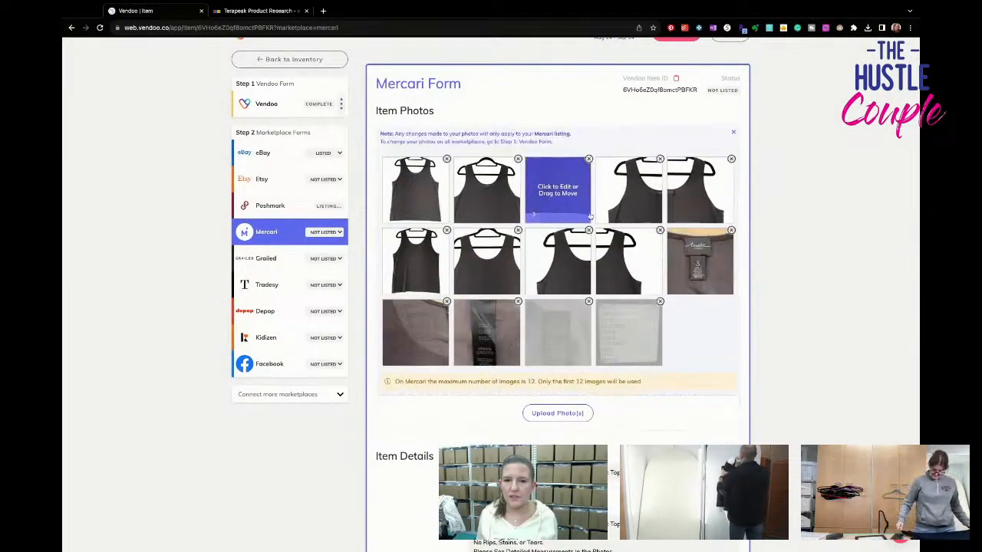
pyautogui.click(660, 230)
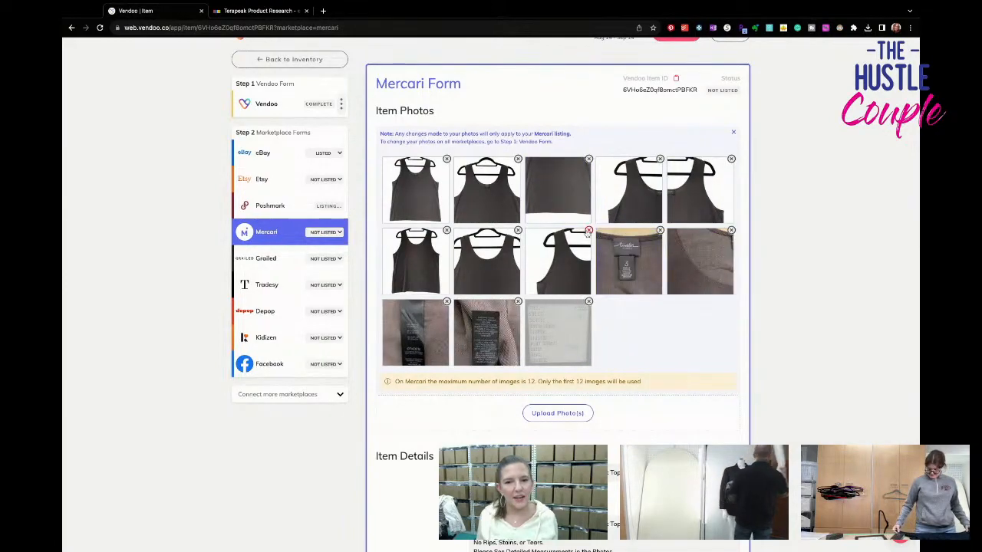
pyautogui.click(588, 230)
# - Set the Mercari size to XL (16-18)
pyautogui.scroll(-5, 636, 333)
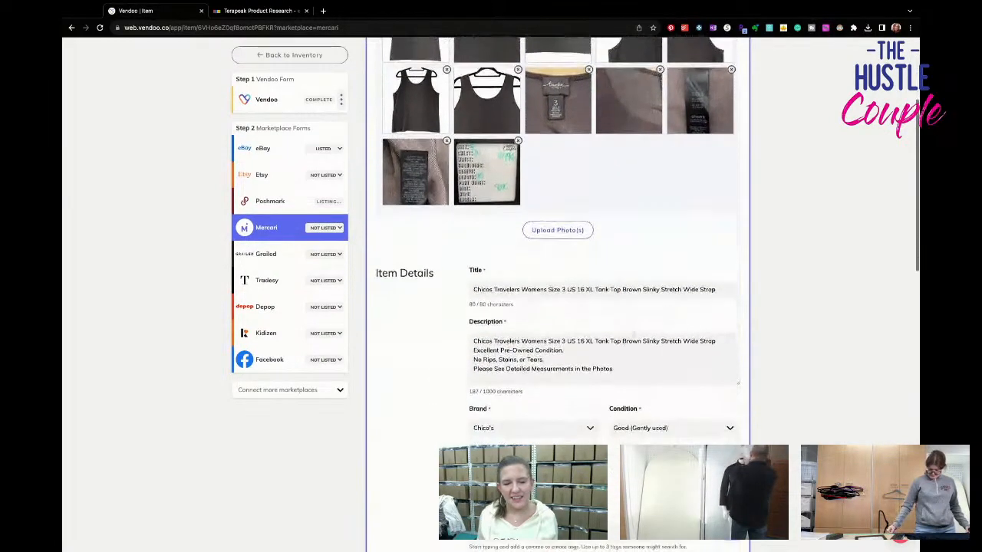
pyautogui.scroll(-2, 635, 335)
pyautogui.scroll(-2, 634, 336)
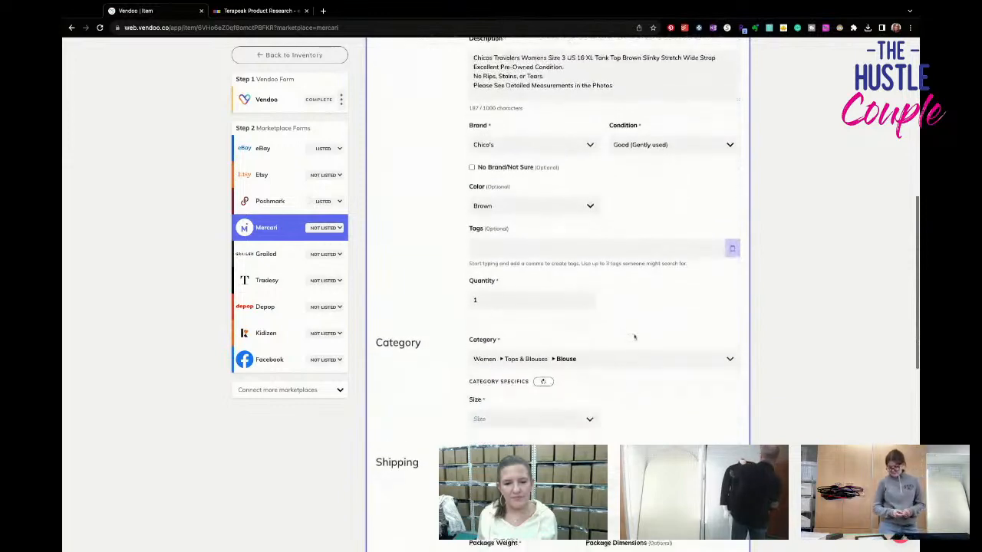
pyautogui.click(501, 378)
pyautogui.scroll(1, 502, 383)
pyautogui.click(500, 484)
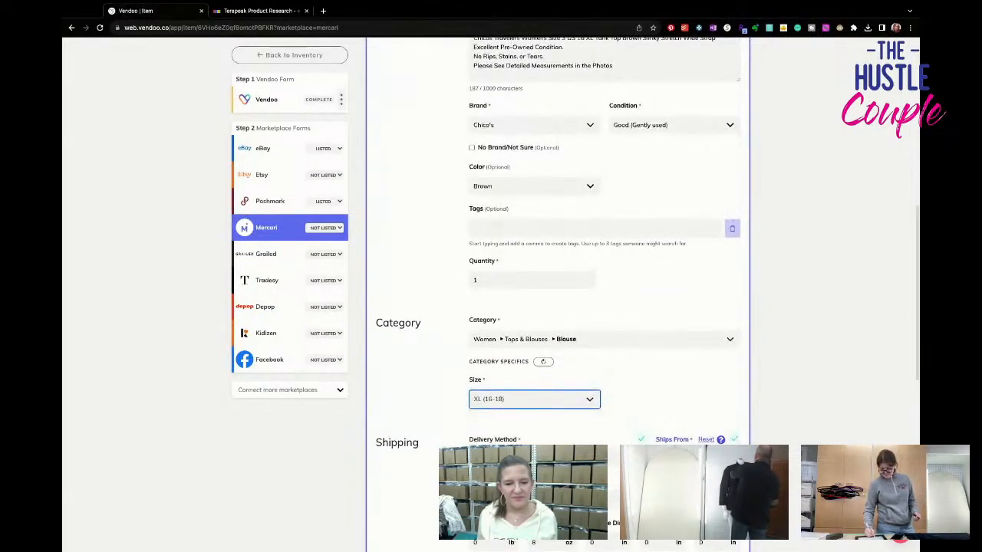
# - Choose the USPS First-Class Package 0.50 lb shipping label, list the tank top on Mercari and return to the inventory
pyautogui.scroll(-2, 514, 460)
pyautogui.click(526, 431)
pyautogui.click(625, 441)
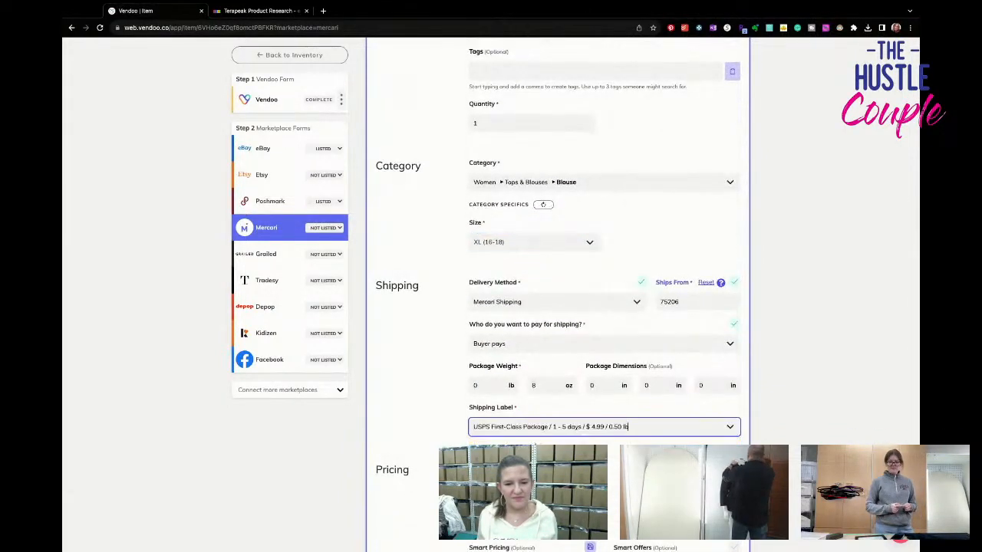
pyautogui.scroll(-4, 627, 426)
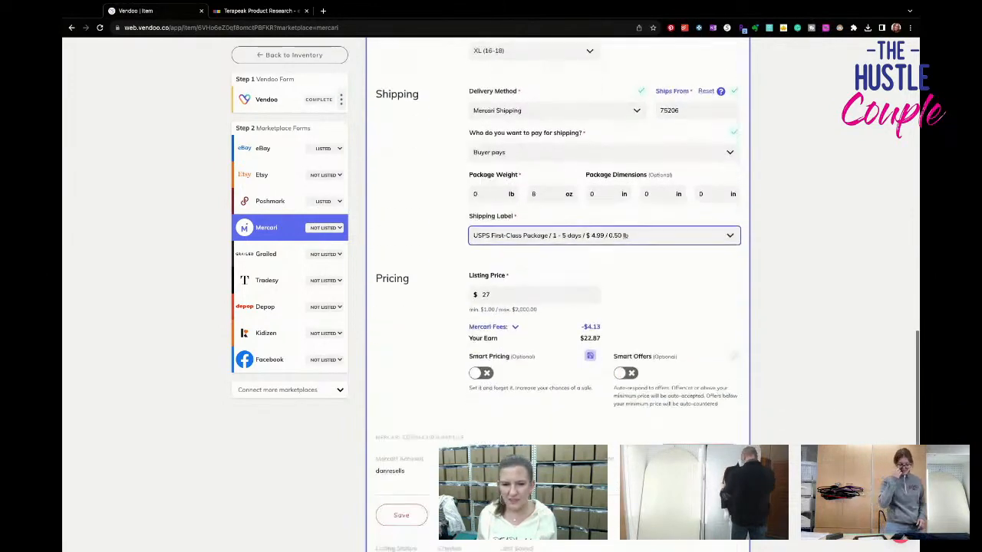
pyautogui.click(663, 398)
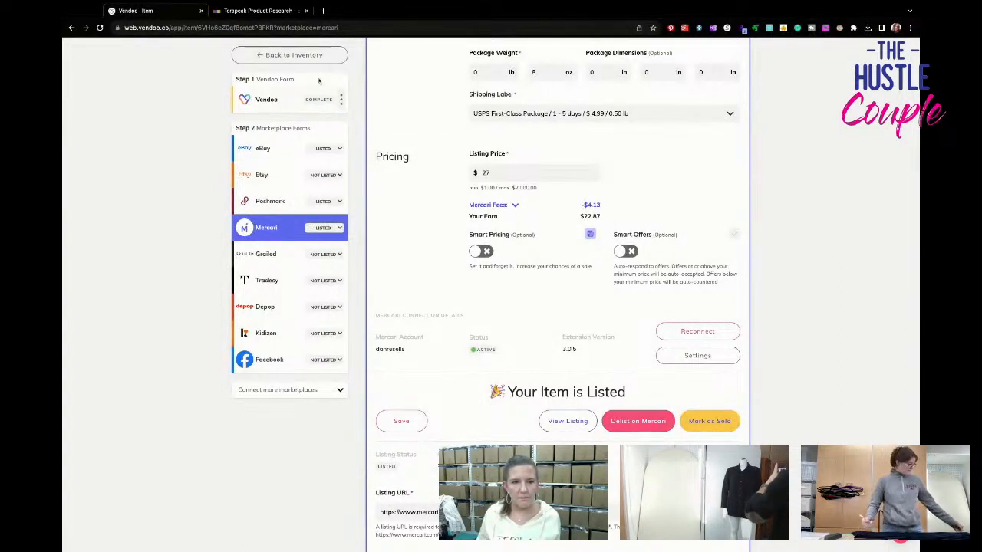
pyautogui.click(306, 55)
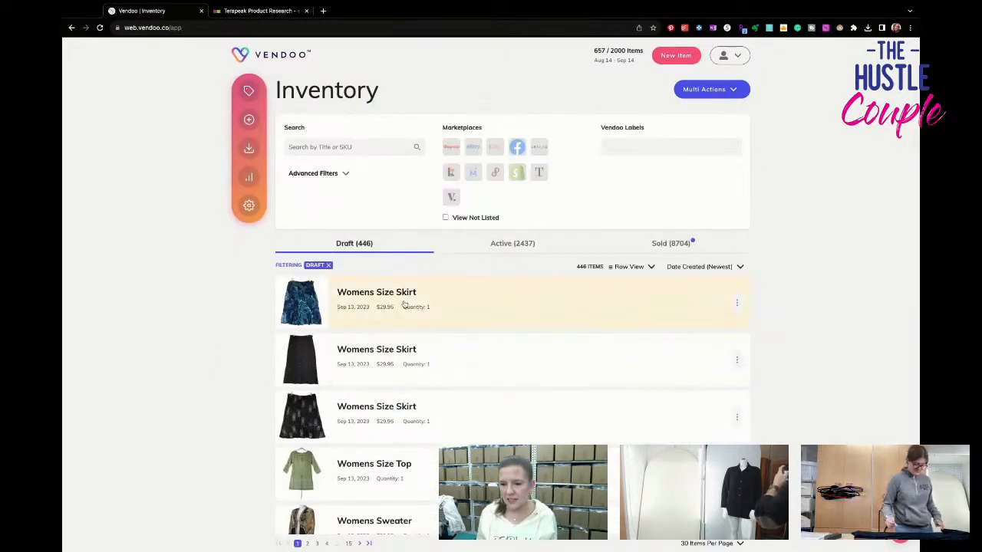
# - Open the navy Chicos tank draft and set its title to "Chicos Travelers Womens Size 3 US 16 XL Tank Top Blue Slinky Stretch Wide Strap"
pyautogui.scroll(-5, 404, 305)
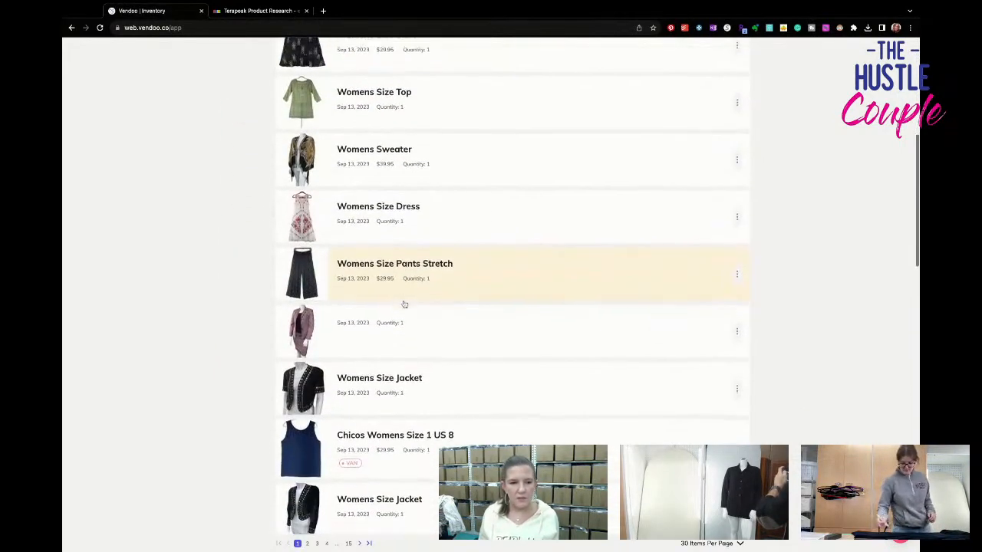
pyautogui.scroll(-2, 480, 358)
pyautogui.click(481, 357)
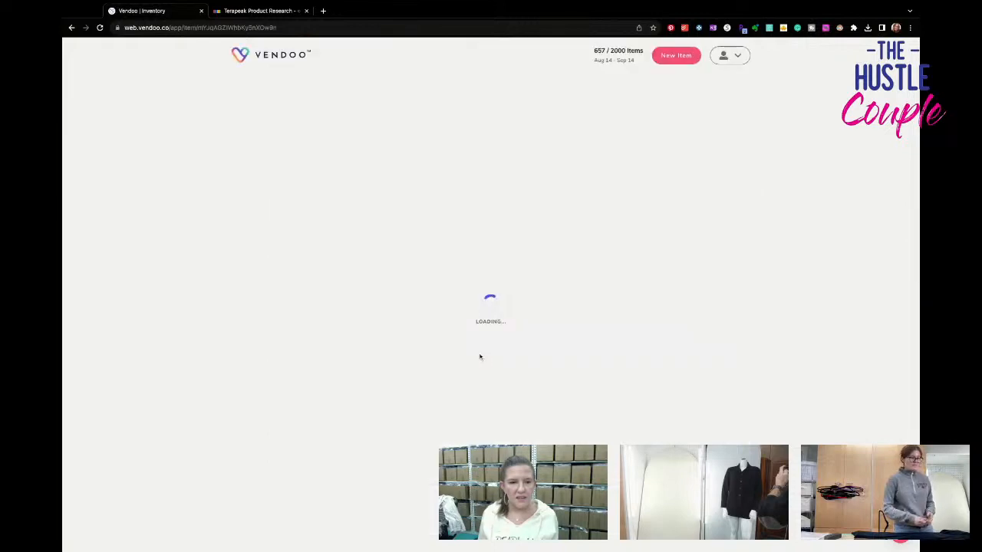
pyautogui.scroll(-1, 452, 357)
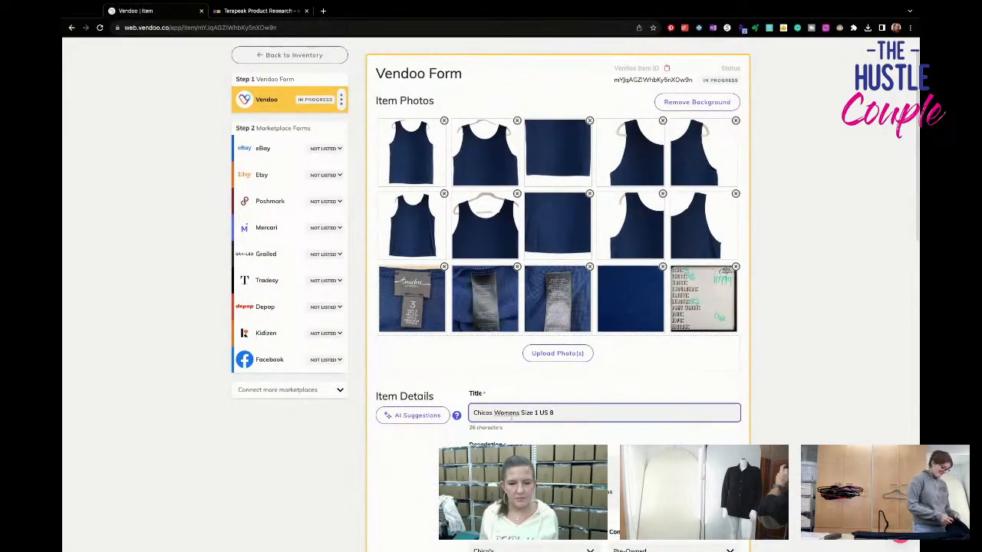
pyautogui.tripleClick(510, 413)
pyautogui.write('Chicos Travelers Womens Size 3 US 16 XL Tank Top Brown Slinky Stretch Wide Strap')
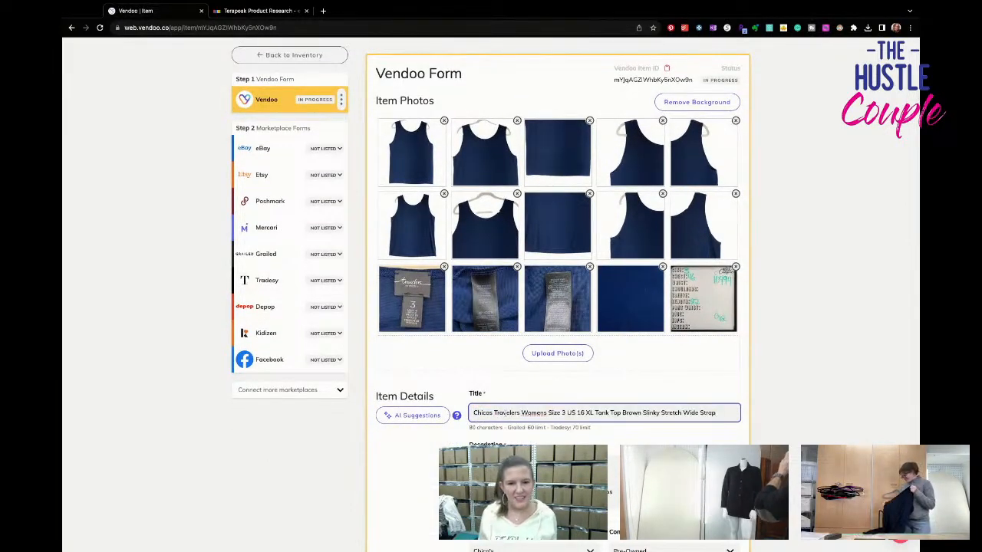
pyautogui.scroll(1, 546, 414)
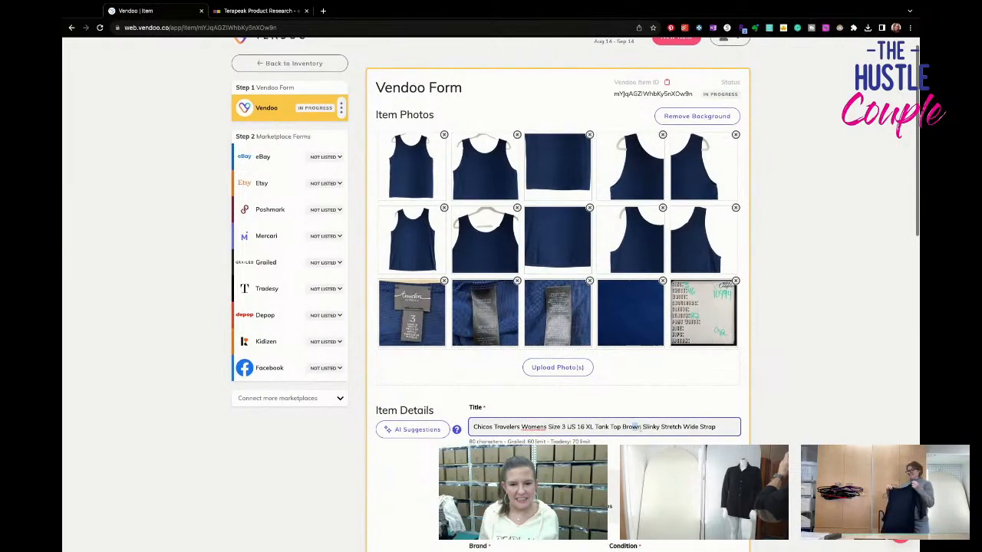
pyautogui.scroll(1, 627, 428)
pyautogui.moveTo(633, 427); pyautogui.dragTo(627, 429)
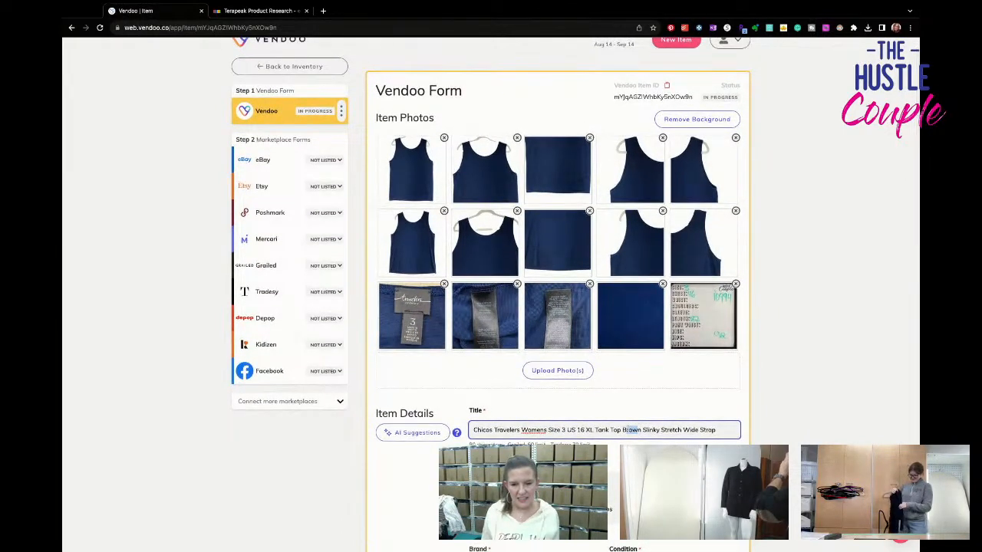
pyautogui.write('lue')
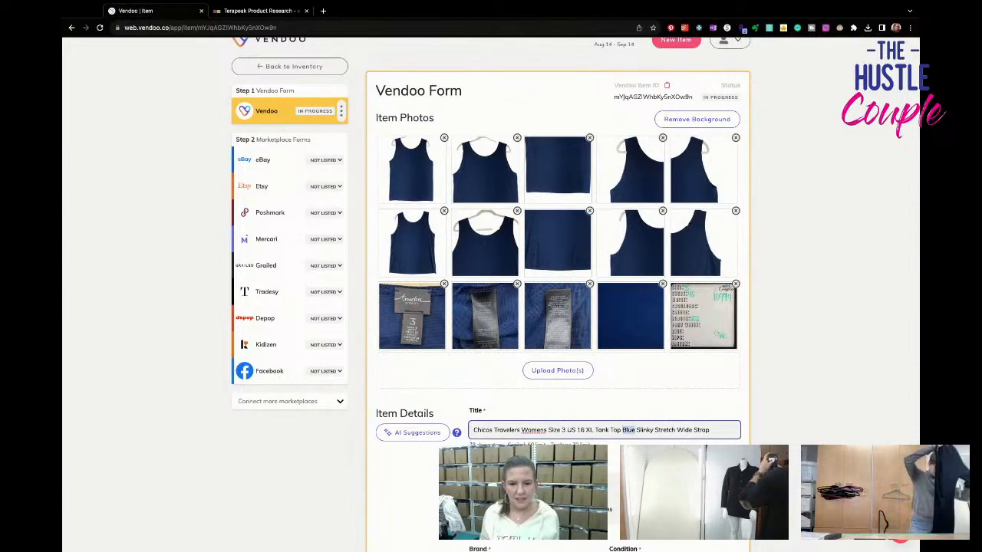
# - Copy the full title into the first line of the description, above the pre-owned condition text
pyautogui.press('super+a')
pyautogui.scroll(-1, 604, 430)
pyautogui.click(605, 479)
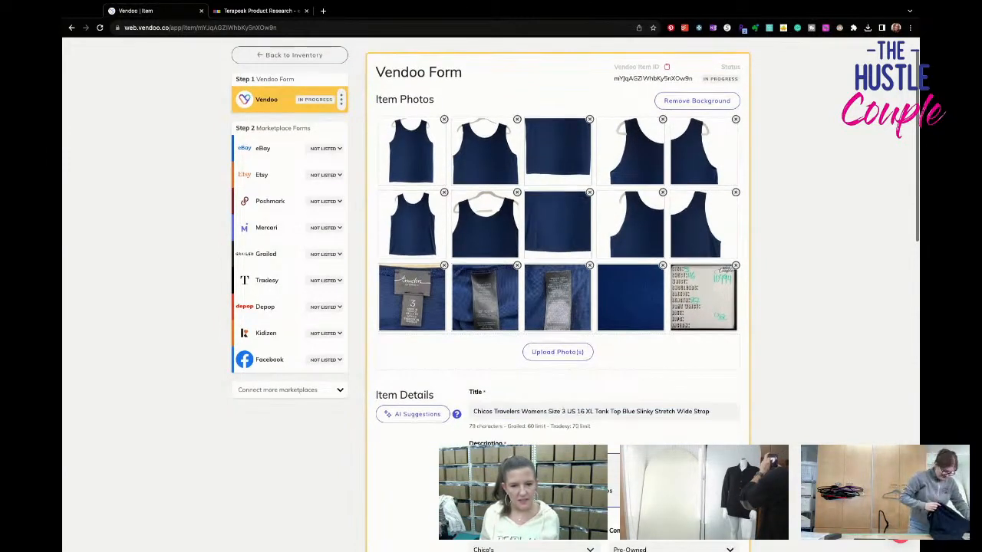
# - Set the primary color to Blue and enter 10994 as the SKU
pyautogui.scroll(-3, 558, 291)
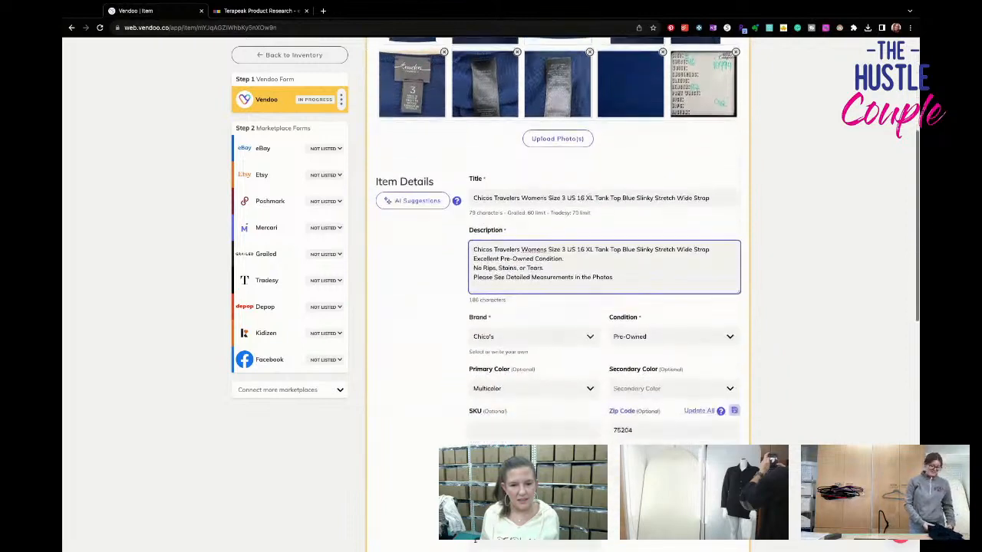
pyautogui.click(538, 386)
pyautogui.write('blu')
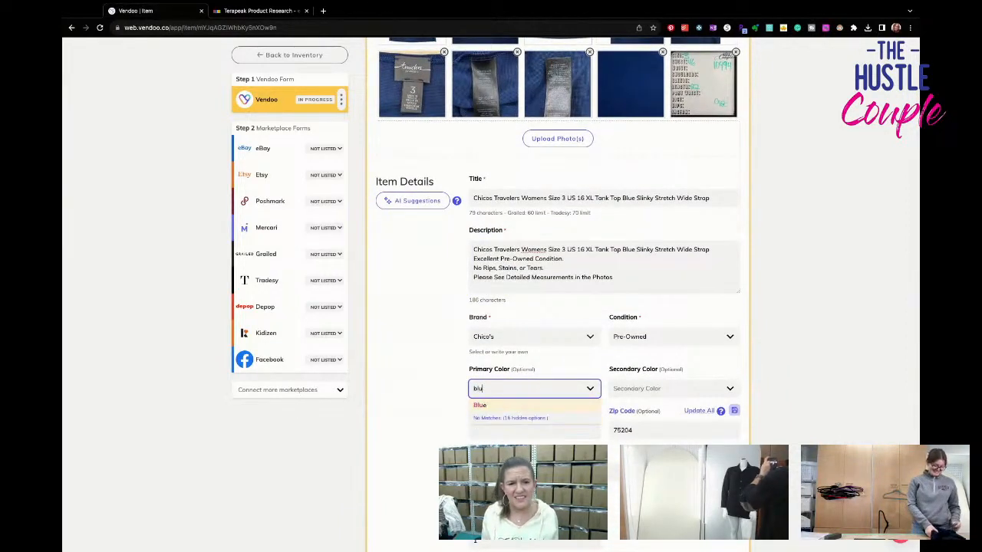
pyautogui.press('Tab')
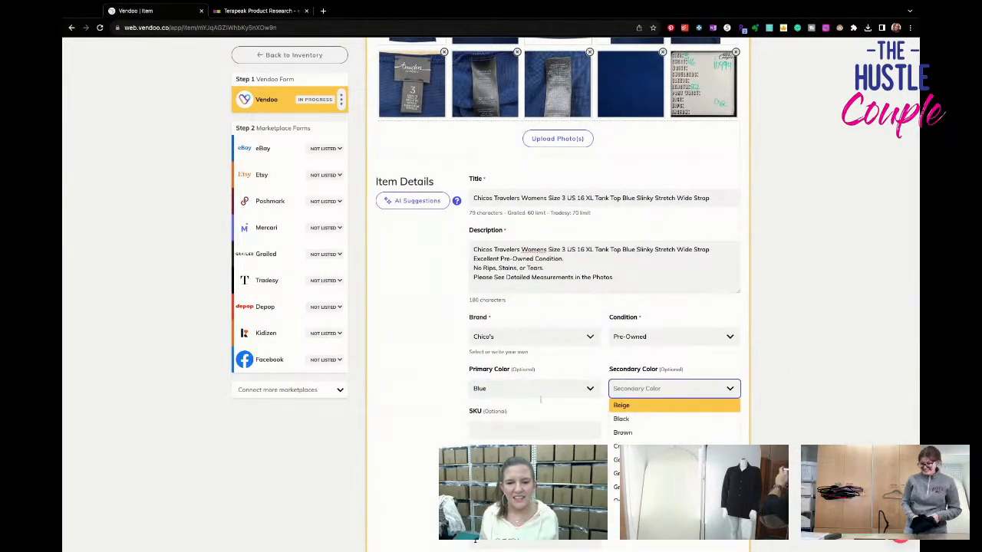
pyautogui.click(535, 428)
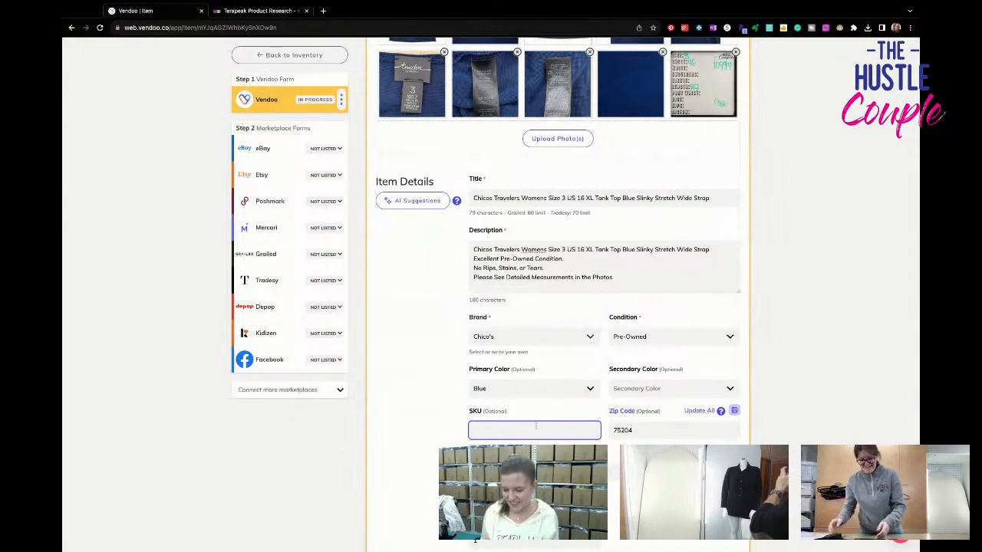
pyautogui.write('10994')
# - Set the package weight to 9 oz and the listing price to $26.95
pyautogui.scroll(-5, 536, 420)
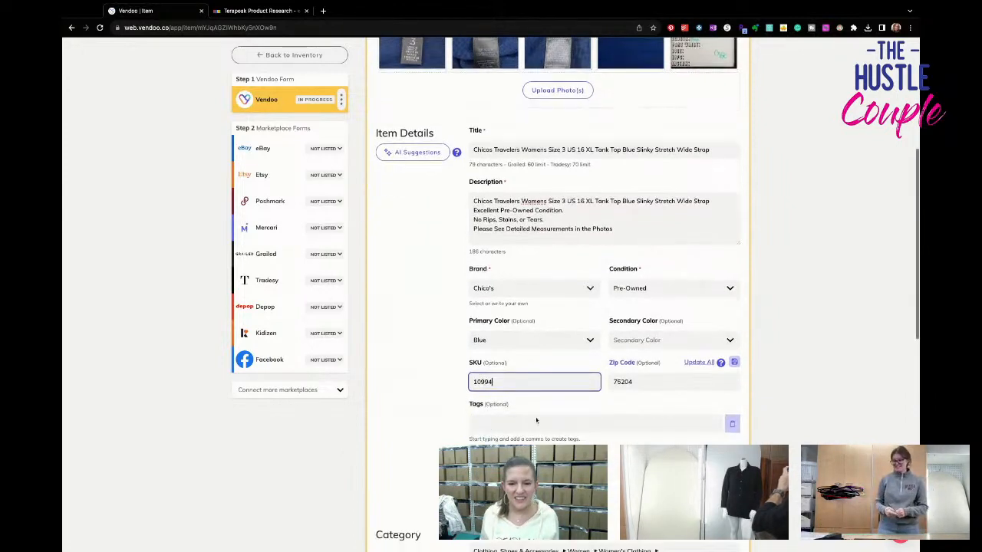
pyautogui.click(659, 263)
pyautogui.write('9')
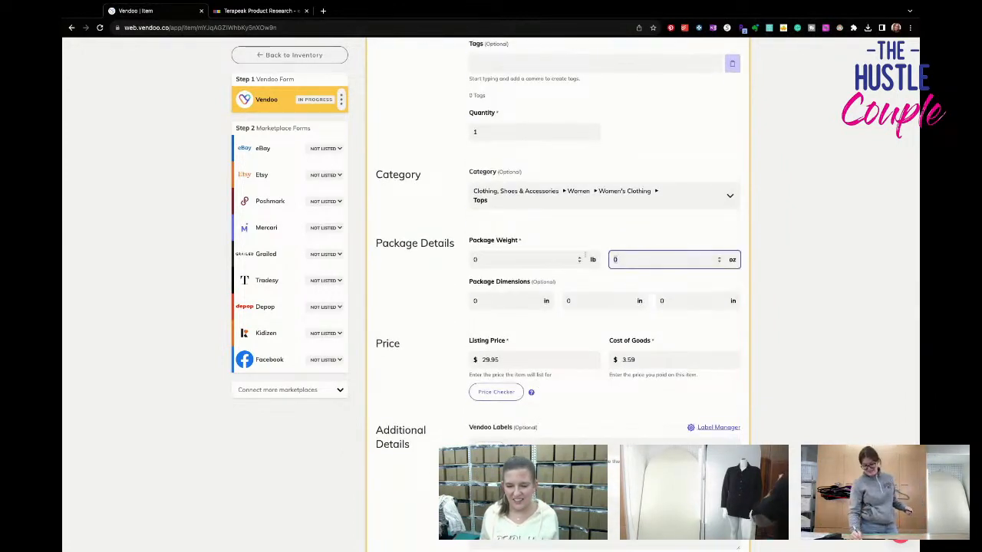
pyautogui.click(525, 360)
pyautogui.write('26.95')
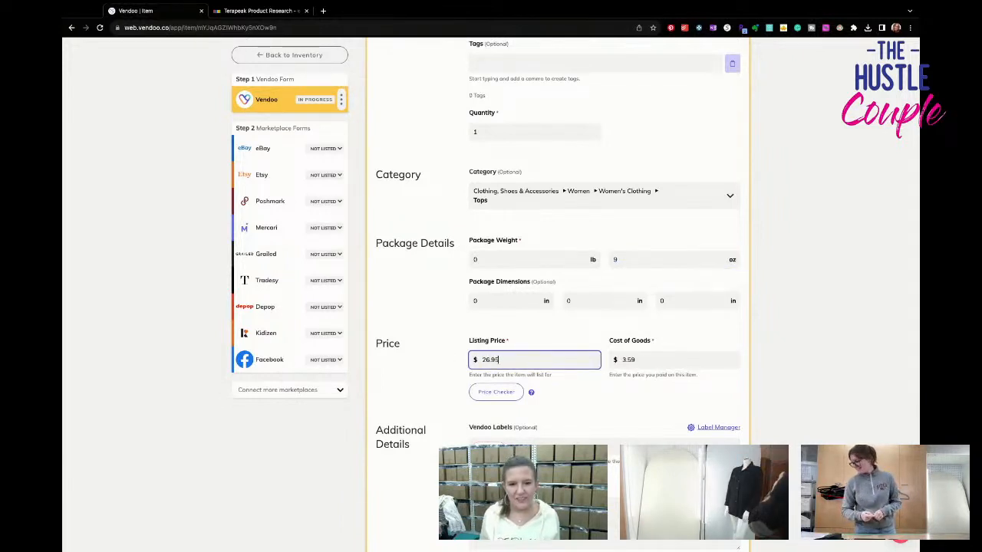
# - Clear the item's Vendoo label and save the form with a cost of goods of $2.19
pyautogui.click(537, 446)
pyautogui.click(569, 429)
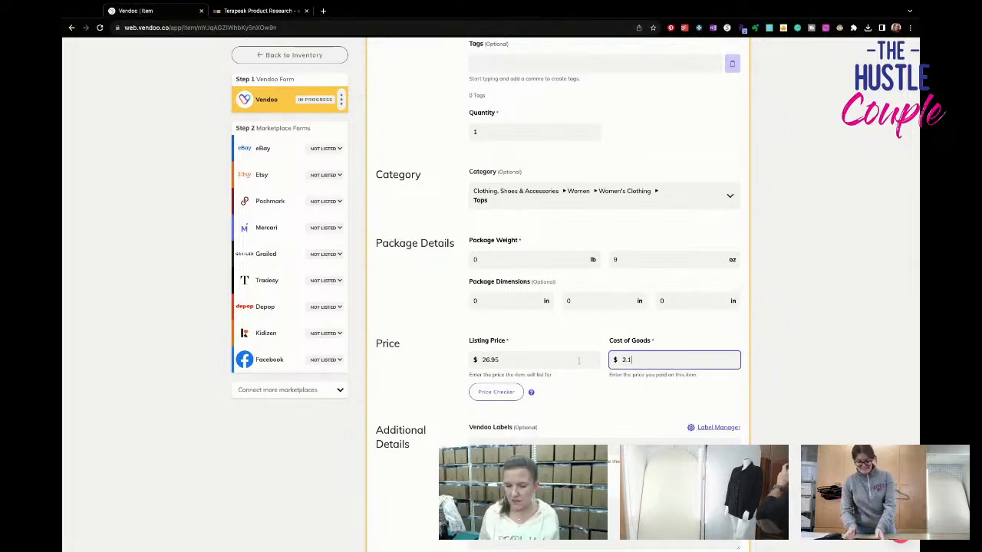
pyautogui.scroll(-3, 579, 361)
pyautogui.click(398, 383)
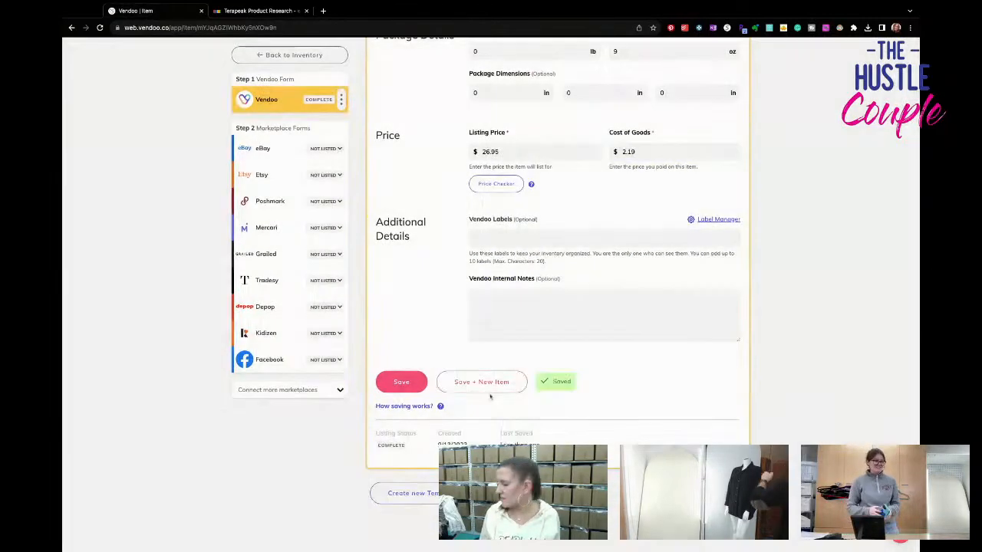
# - Open the eBay form of the blue tank top and set its size to XL
pyautogui.click(277, 148)
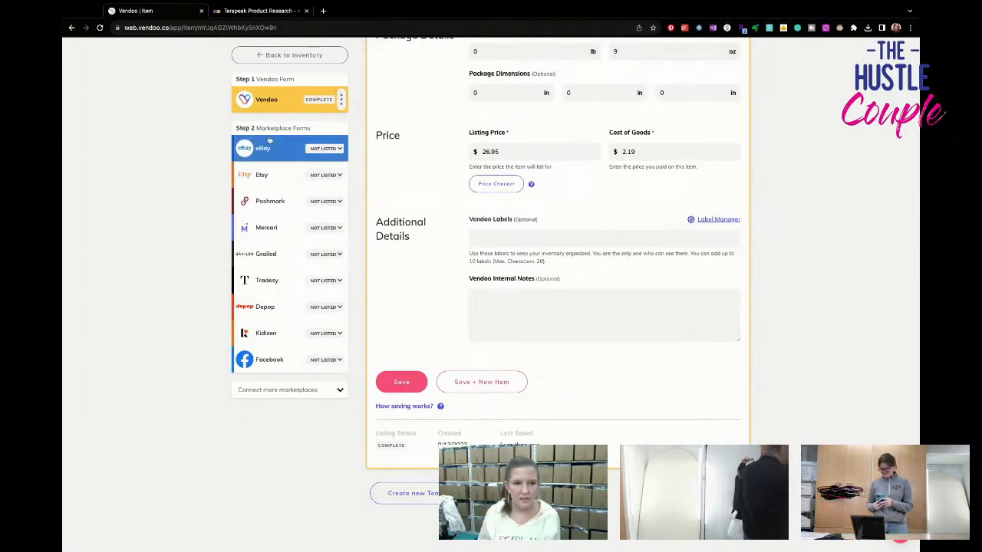
pyautogui.scroll(-5, 599, 319)
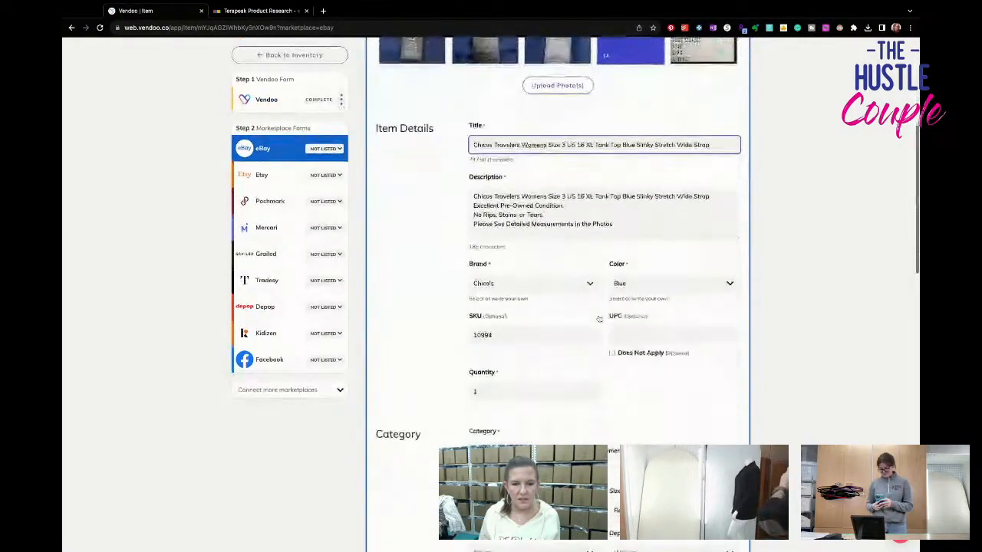
pyautogui.scroll(3, 599, 319)
pyautogui.scroll(-4, 575, 230)
pyautogui.click(570, 172)
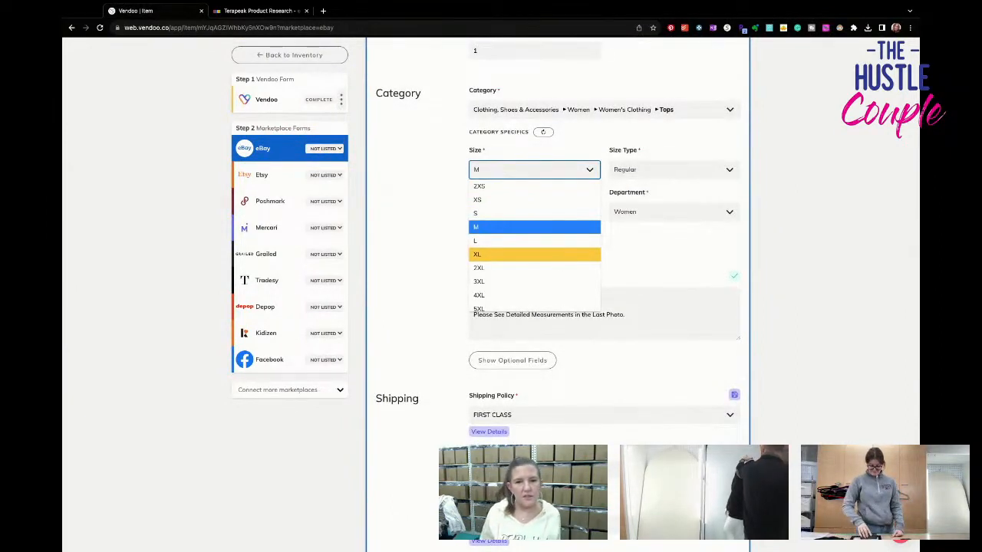
pyautogui.click(535, 254)
# - Show the optional eBay fields and replace the Polyester Blend material with acetate
pyautogui.click(537, 365)
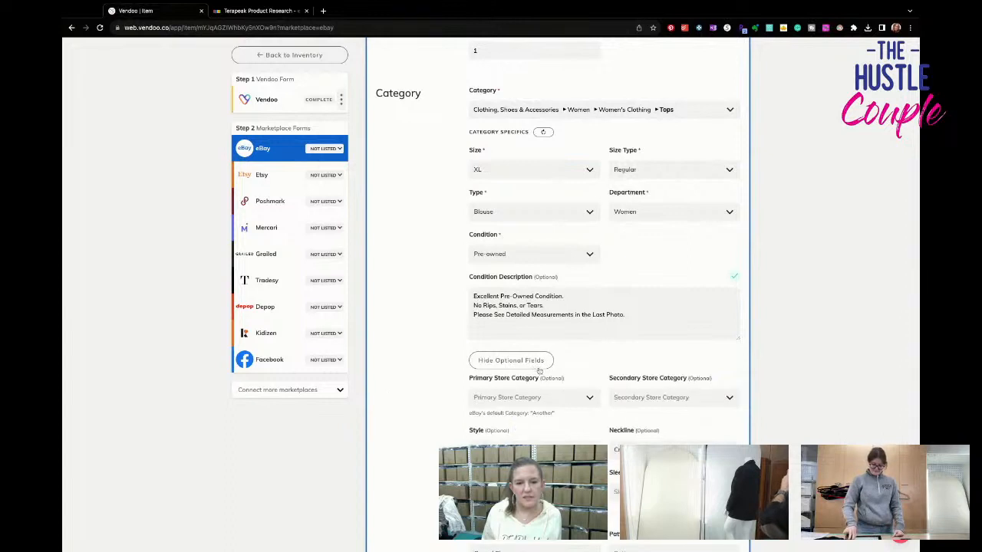
pyautogui.scroll(-2, 537, 369)
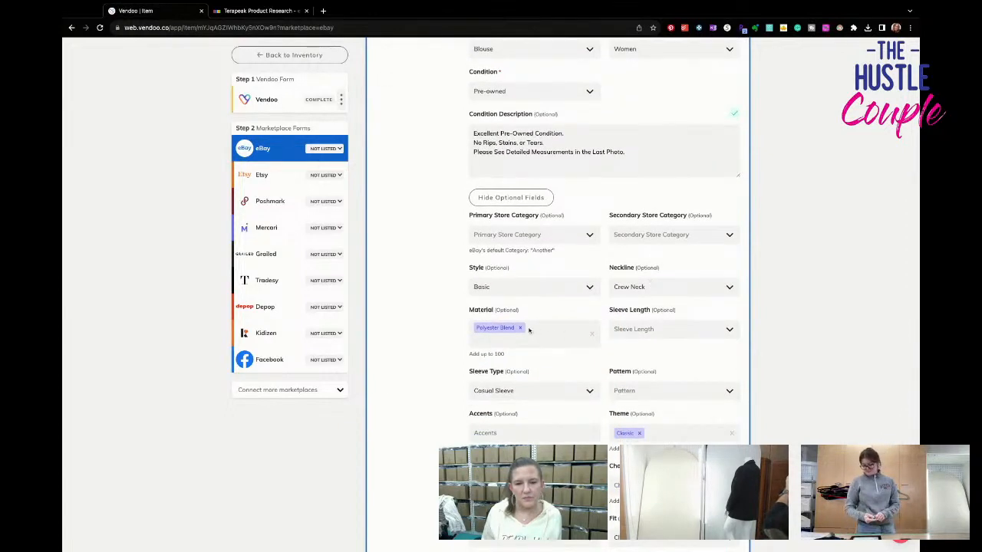
pyautogui.click(529, 329)
pyautogui.write('acetate')
pyautogui.press('Return')
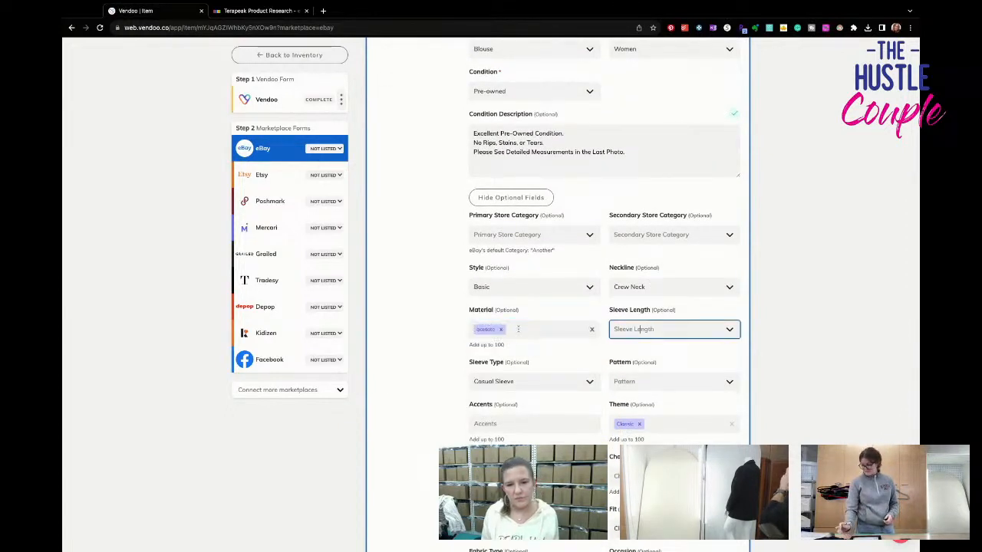
# - Set the eBay sleeve length to Sleeveless and clear the Casual Sleeve type
pyautogui.press('Tab')
pyautogui.write('s')
pyautogui.press('Return')
pyautogui.press('Tab')
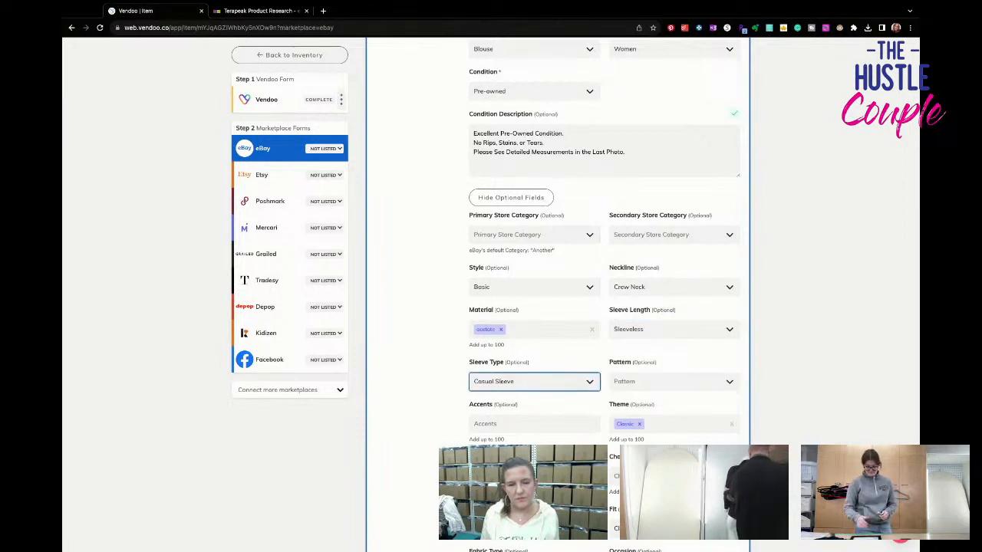
pyautogui.click(519, 382)
pyautogui.click(521, 401)
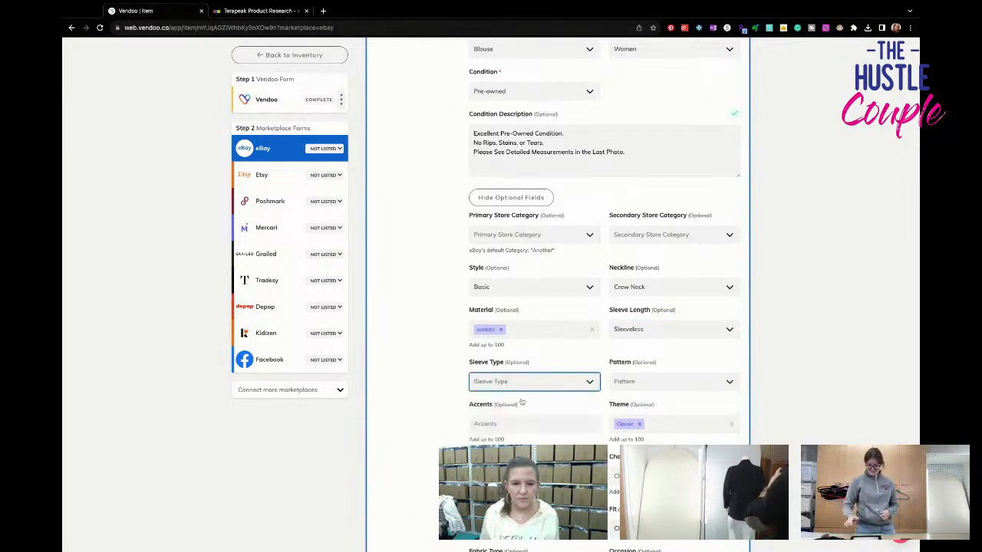
# - Set the eBay pattern to Solid and add Stretch as a feature
pyautogui.press('Tab')
pyautogui.write('sol')
pyautogui.press('Return')
pyautogui.press('Tab')
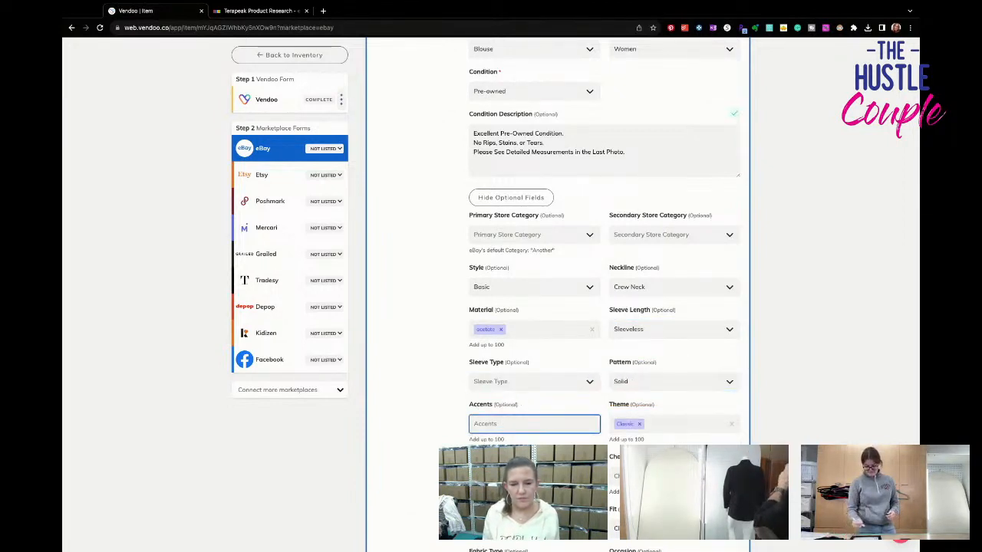
pyautogui.press('Tab')
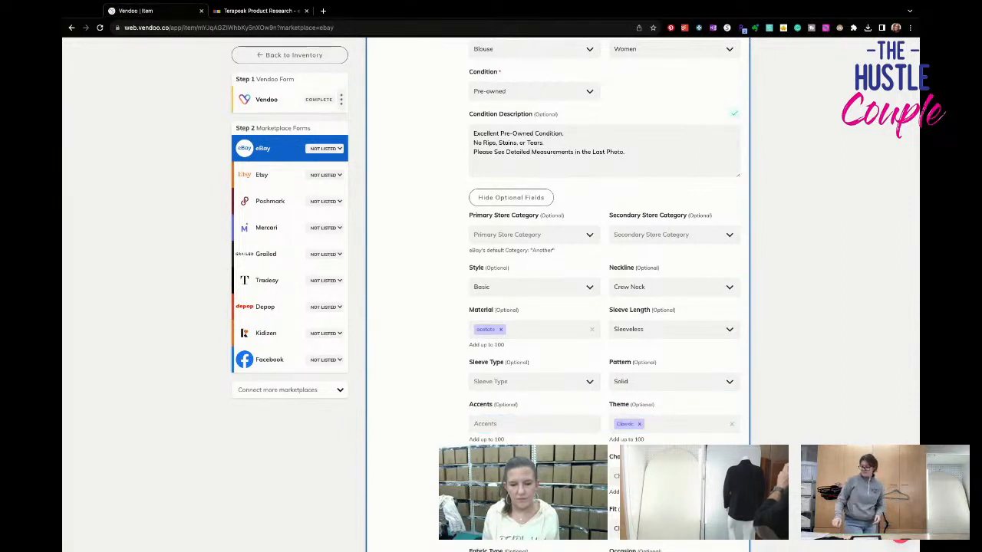
pyautogui.press('Tab')
pyautogui.write('stretch')
pyautogui.press('Return')
pyautogui.press('Tab')
pyautogui.scroll(-1, 605, 294)
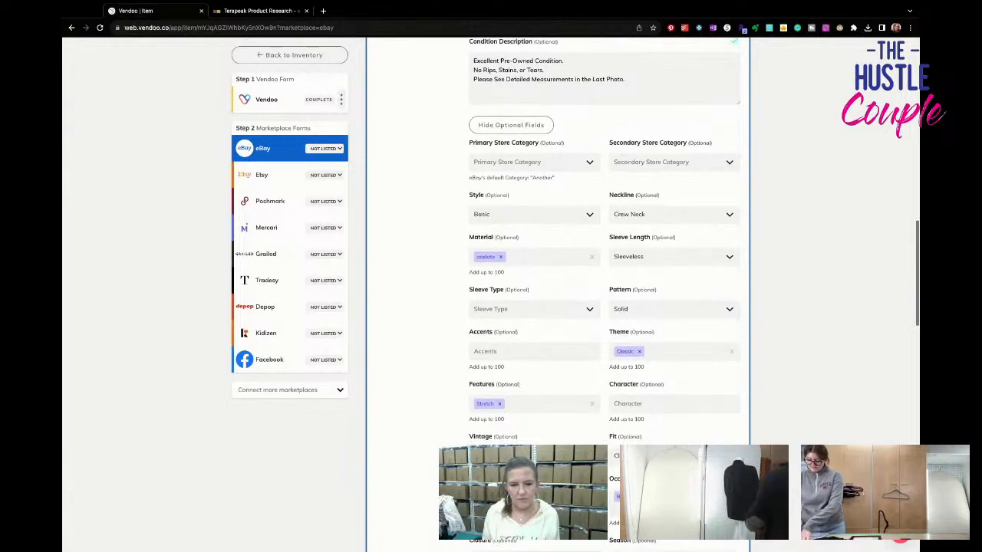
# - Set the eBay strap type to Wide Strap and the garment care to Machine Washable
pyautogui.scroll(-3, 605, 295)
pyautogui.press('Tab')
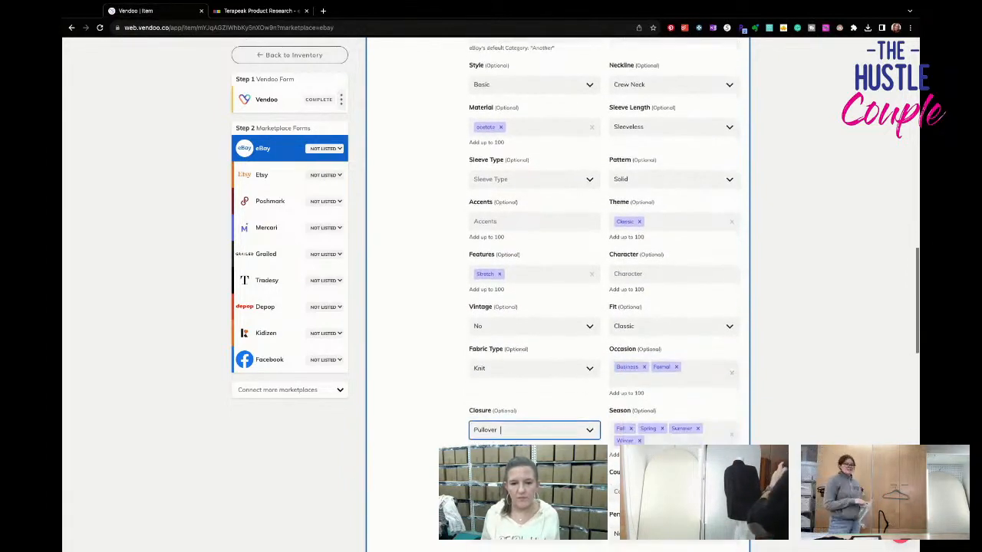
pyautogui.scroll(-4, 604, 294)
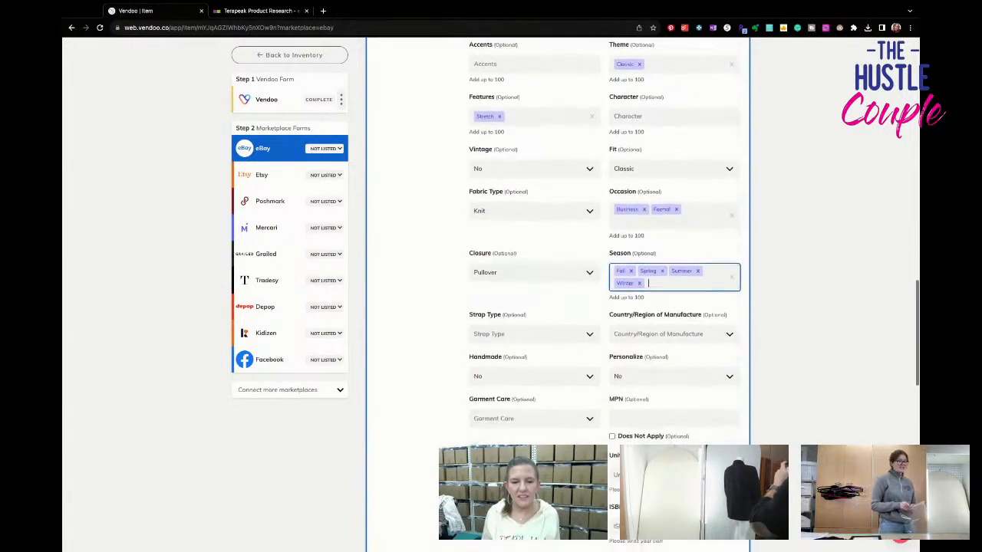
pyautogui.press('Tab')
pyautogui.write('wid')
pyautogui.press('Tab')
pyautogui.scroll(-2, 518, 307)
pyautogui.click(517, 284)
pyautogui.click(521, 338)
# - List the blue tank top on eBay at the fixed price with best offers allowed
pyautogui.scroll(-7, 521, 338)
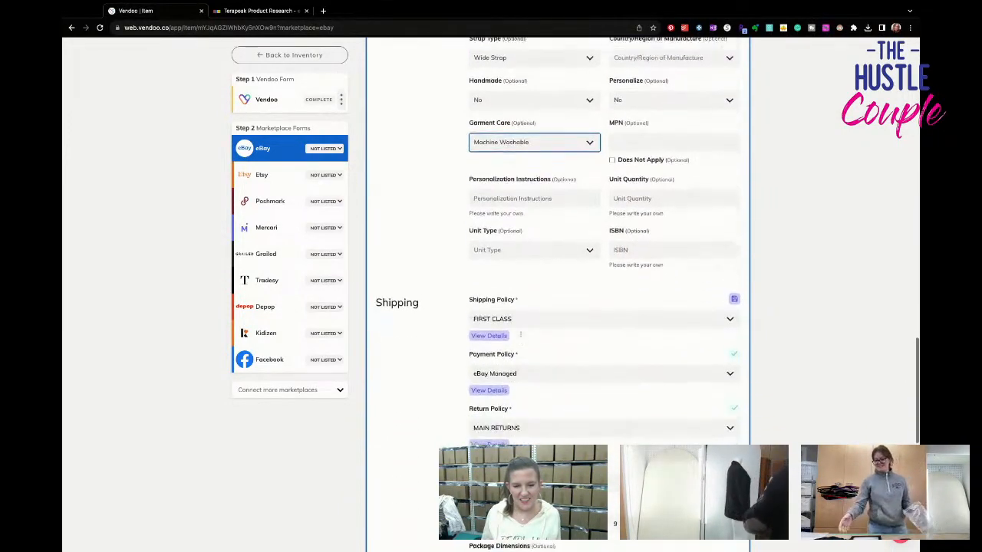
pyautogui.scroll(-5, 522, 337)
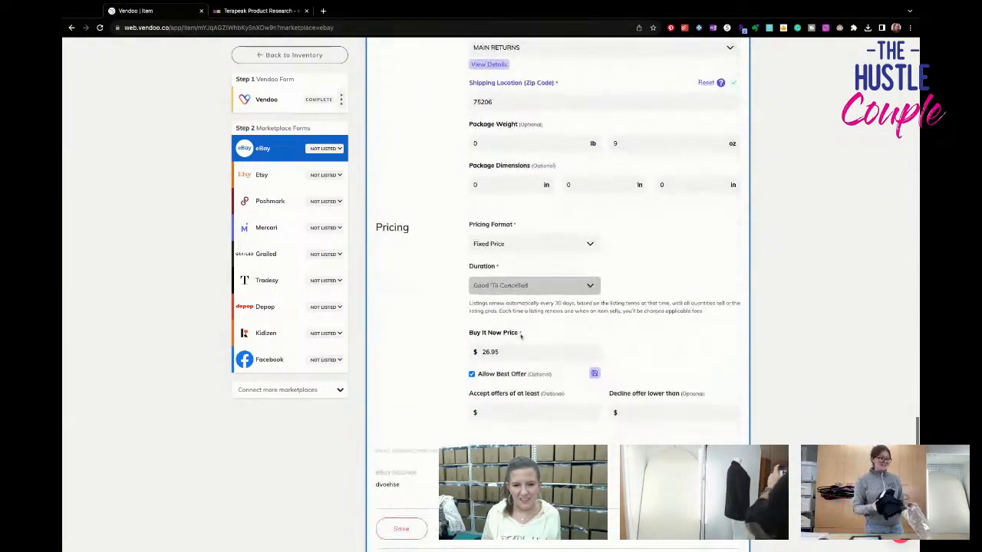
pyautogui.click(683, 440)
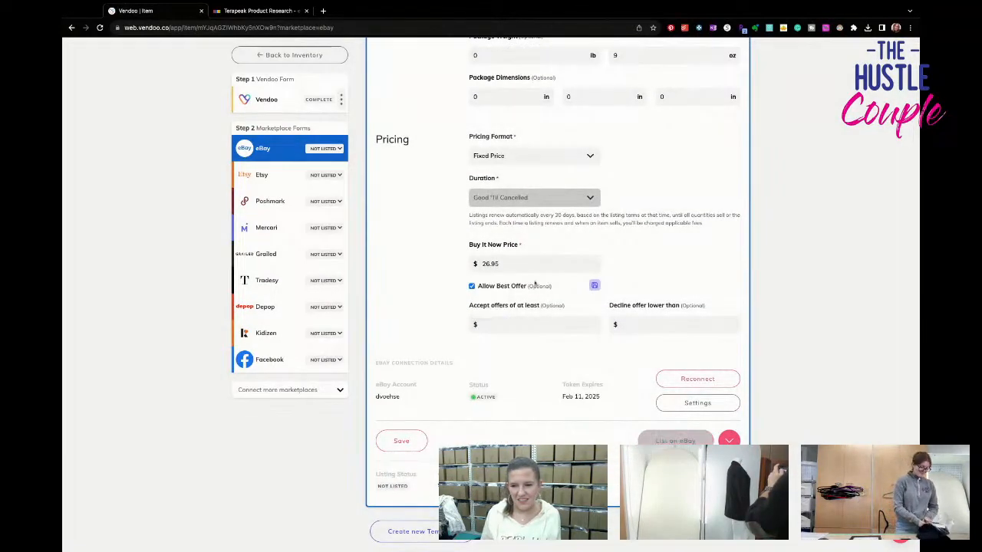
# - Open the Poshmark form for the blue tank top and set the US Standard size to XL
pyautogui.click(270, 201)
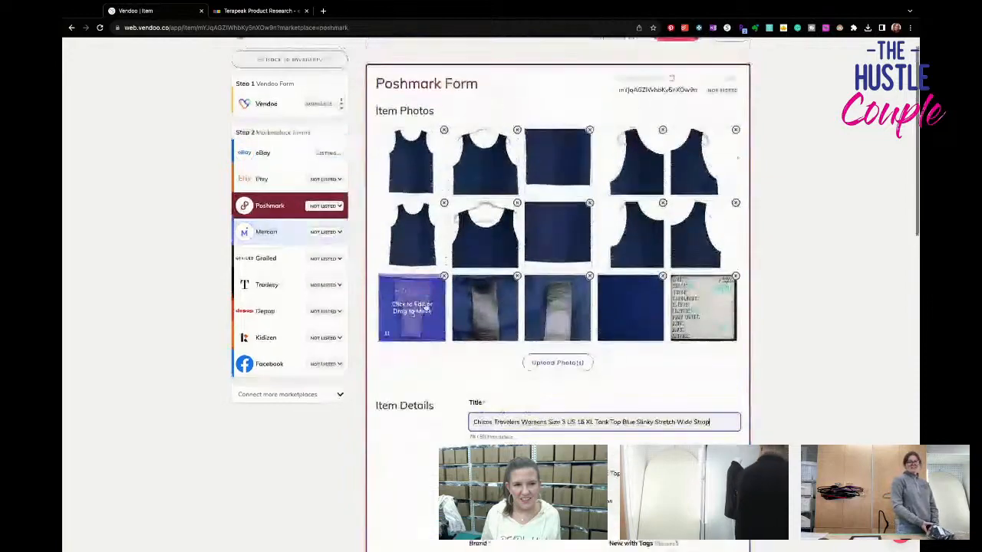
pyautogui.scroll(-6, 553, 306)
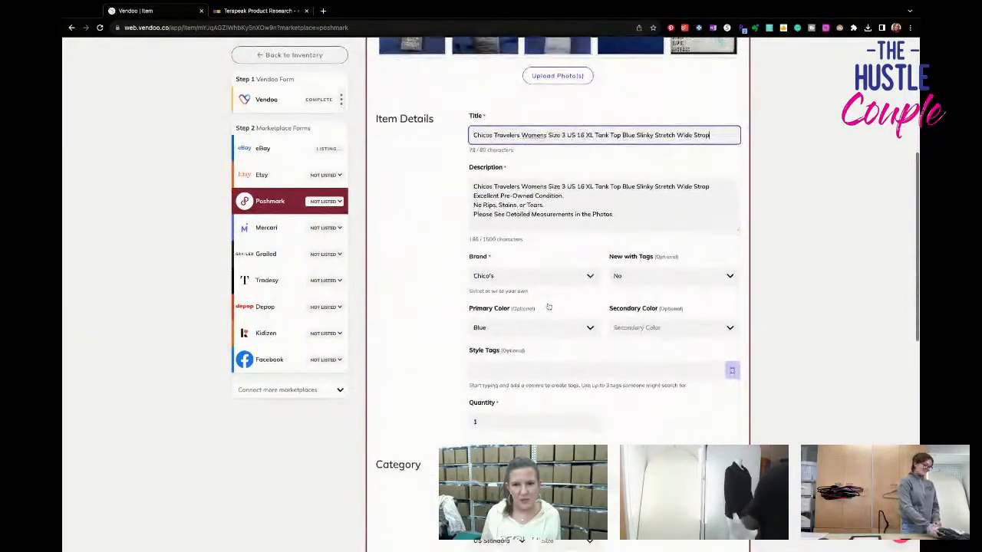
pyautogui.scroll(-4, 548, 307)
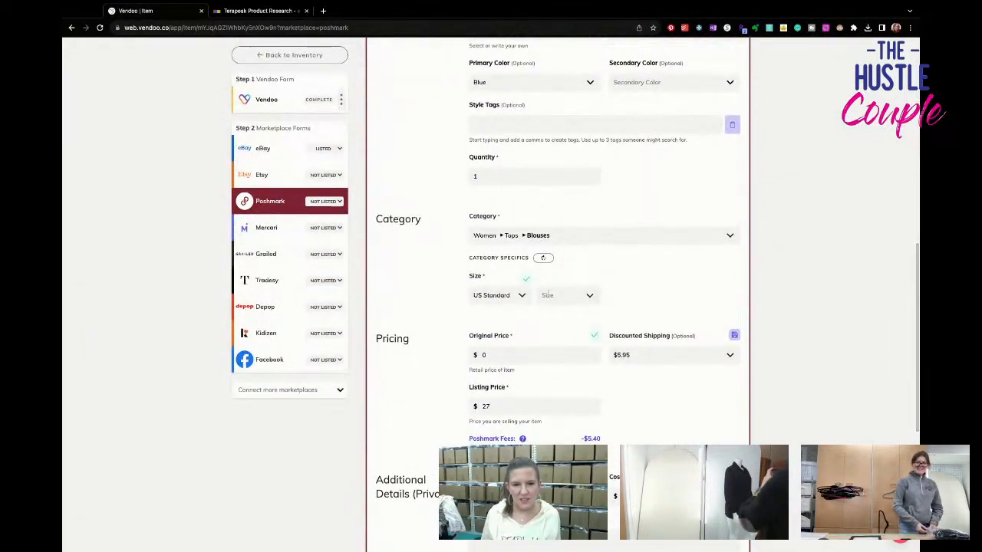
pyautogui.scroll(8, 547, 295)
pyautogui.scroll(-5, 549, 293)
pyautogui.scroll(-5, 548, 293)
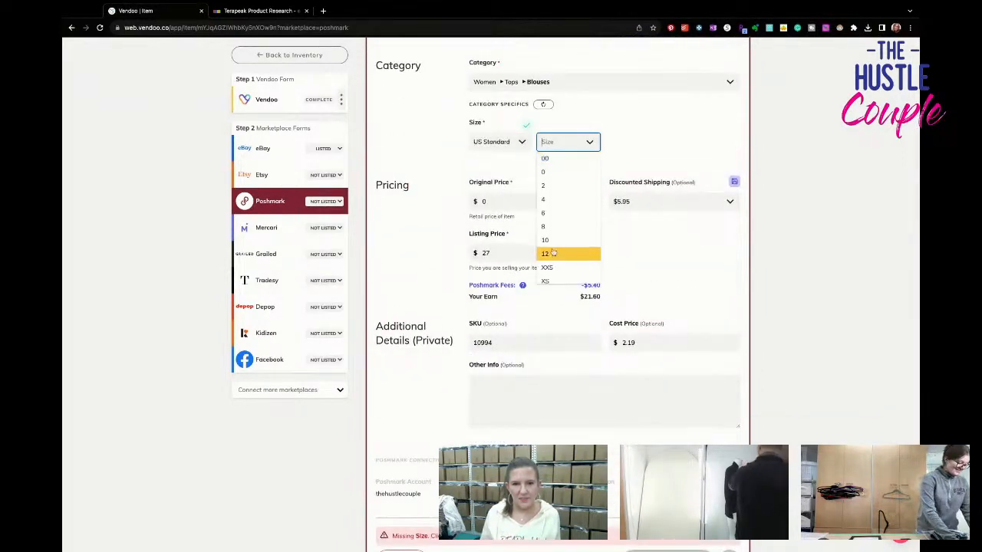
pyautogui.click(554, 277)
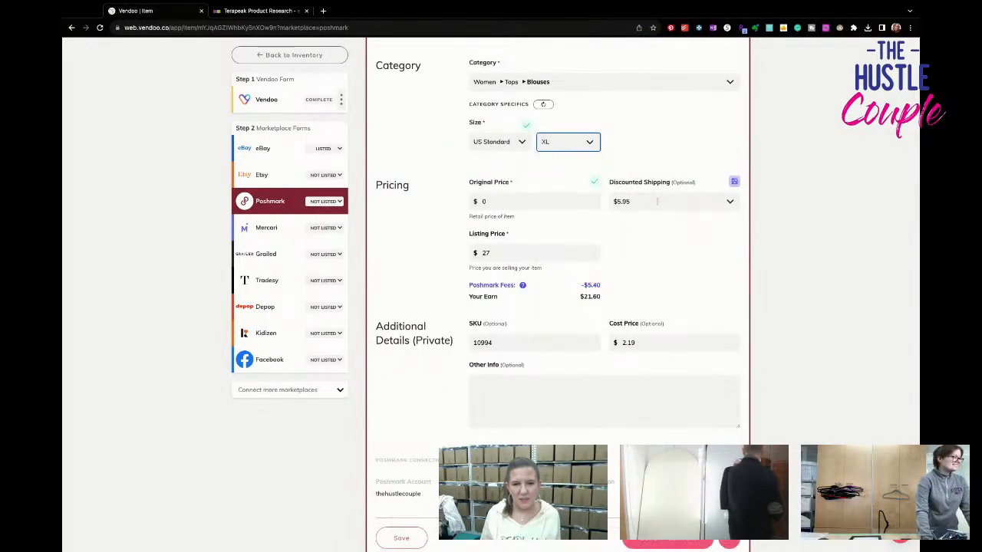
# - Set the Poshmark discounted shipping to No Discount and list the tank top on Poshmark
pyautogui.click(657, 202)
pyautogui.click(636, 219)
pyautogui.scroll(-3, 659, 307)
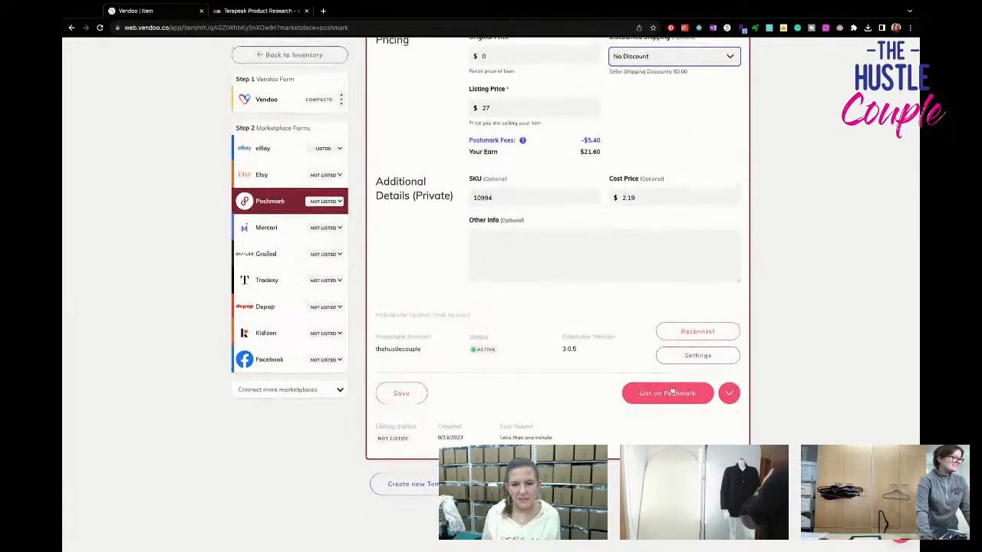
pyautogui.click(672, 391)
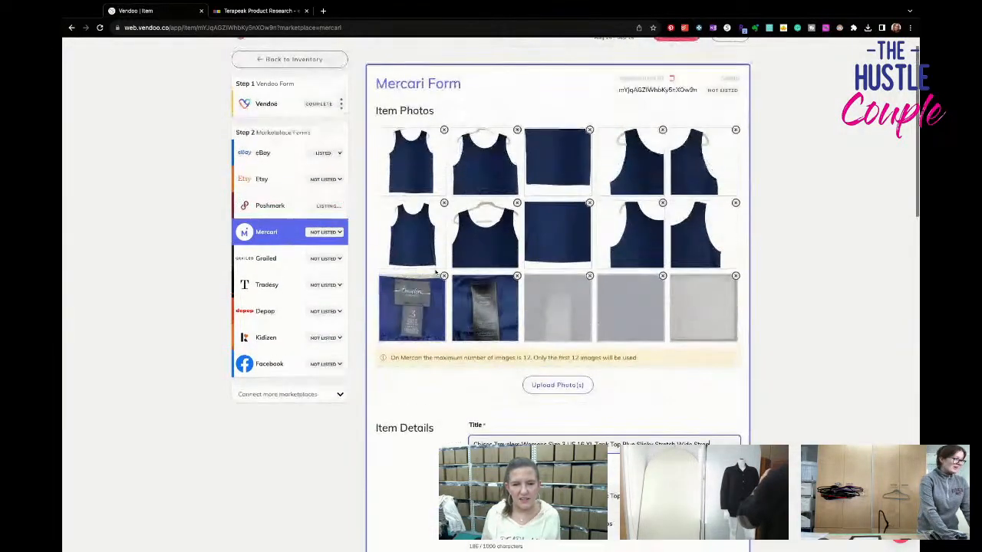
# - On the Mercari form, delete the back-view photos of the lower hem and both armholes to meet the 12-image limit
pyautogui.click(589, 203)
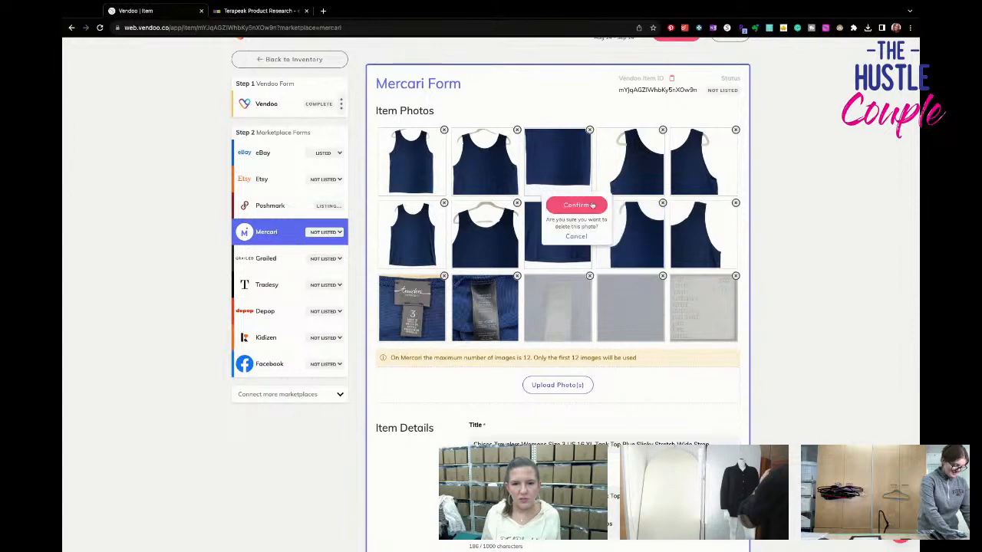
pyautogui.click(592, 206)
pyautogui.click(659, 231)
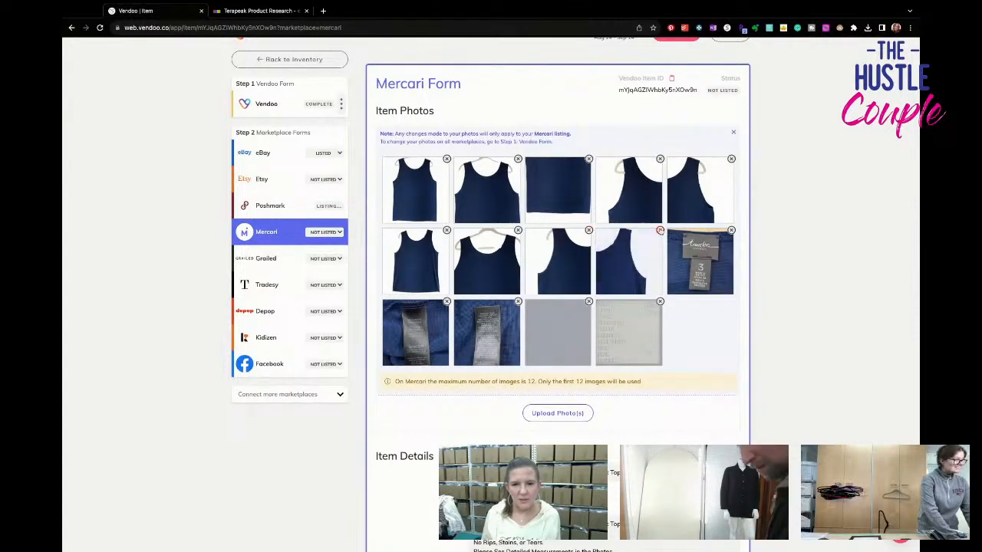
pyautogui.click(662, 234)
pyautogui.click(589, 231)
pyautogui.click(591, 233)
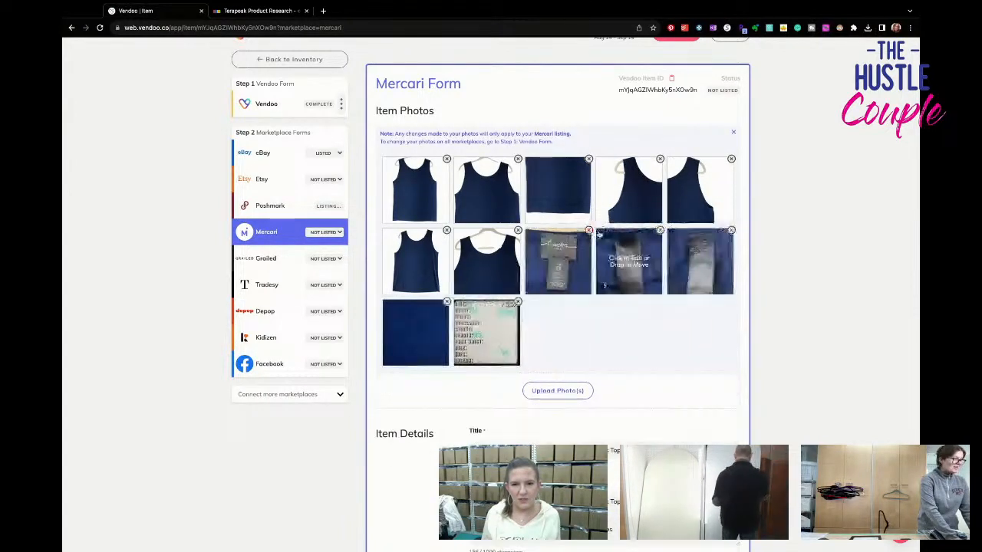
# - Set the tank top's Mercari size to XL (16-18)
pyautogui.scroll(-2, 605, 230)
pyautogui.scroll(-6, 605, 232)
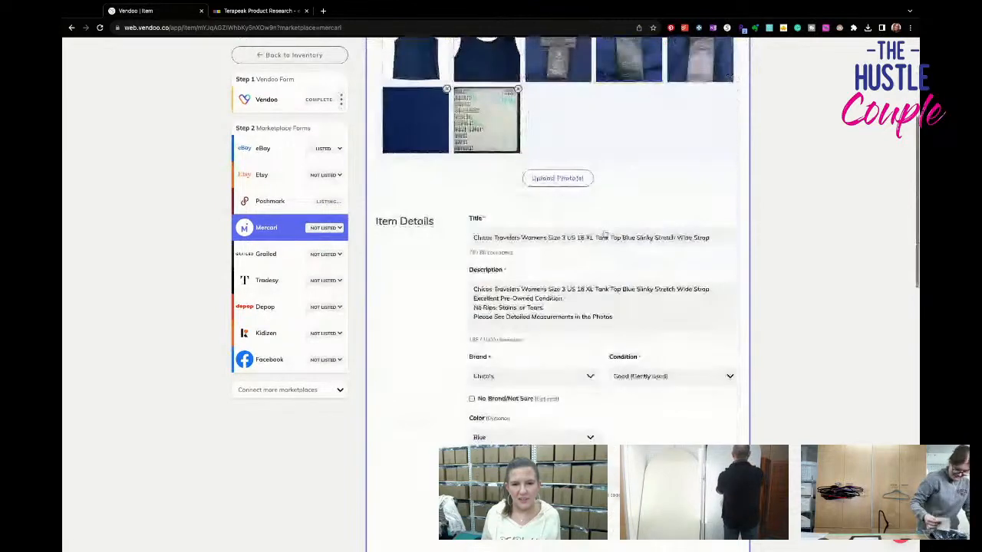
pyautogui.scroll(-5, 535, 286)
pyautogui.click(534, 287)
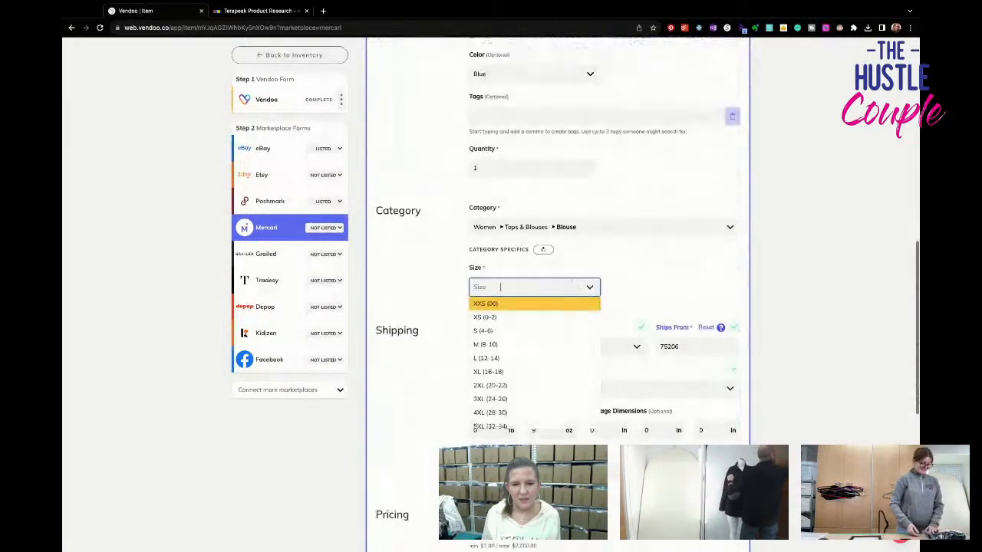
pyautogui.click(561, 371)
# - Choose the USPS First Class Package label at $7.40 for 1 lb and list the tank top on Mercari
pyautogui.scroll(-4, 560, 369)
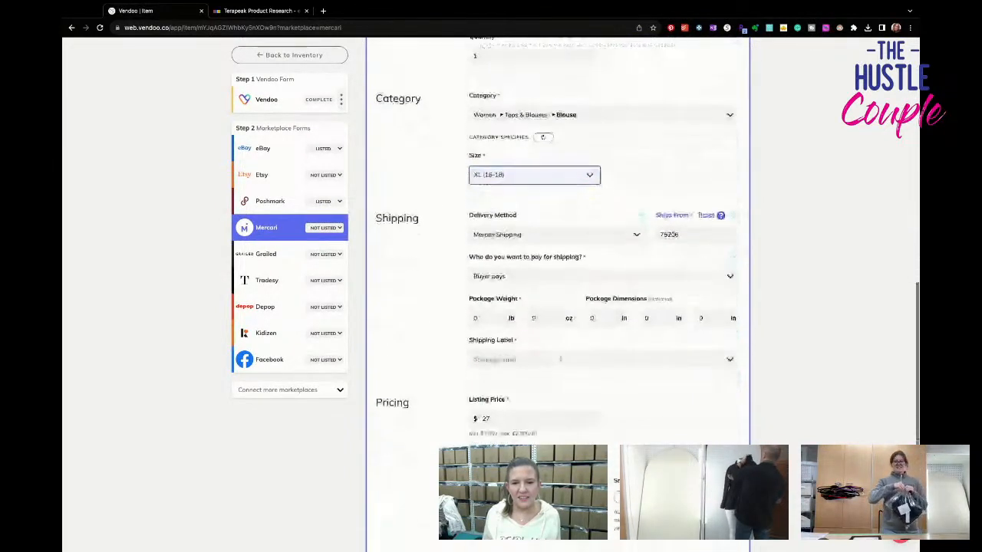
pyautogui.click(560, 345)
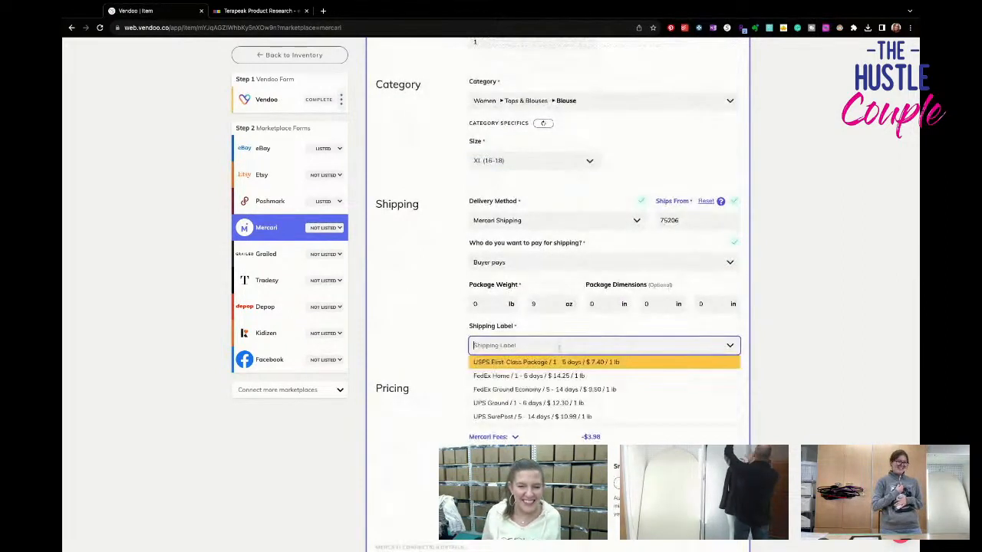
pyautogui.click(593, 362)
pyautogui.scroll(-7, 594, 368)
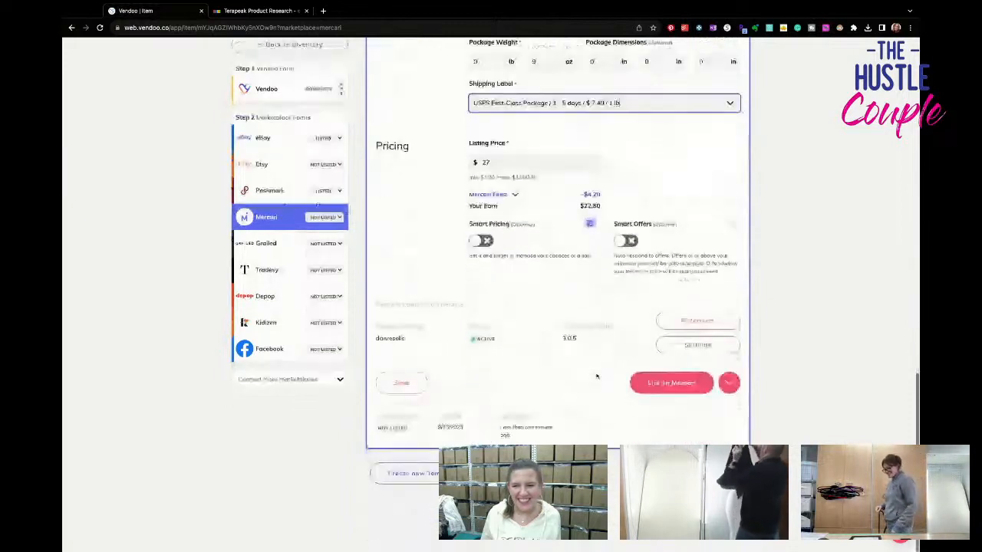
pyautogui.click(656, 391)
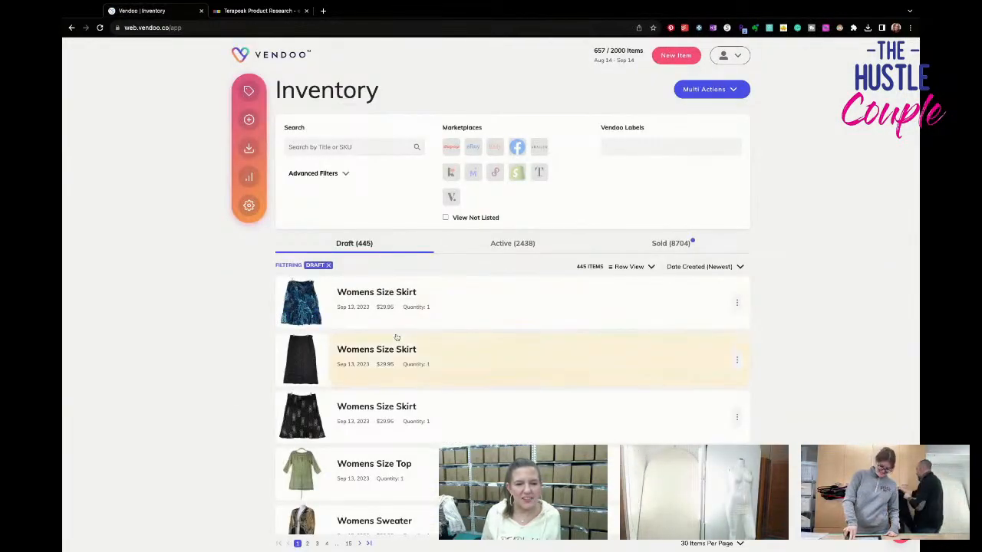
# - Open the black long-sleeve "Chicos Womens Size 1 US 8" draft from the inventory and make its straight front view the first photo
pyautogui.scroll(-6, 396, 337)
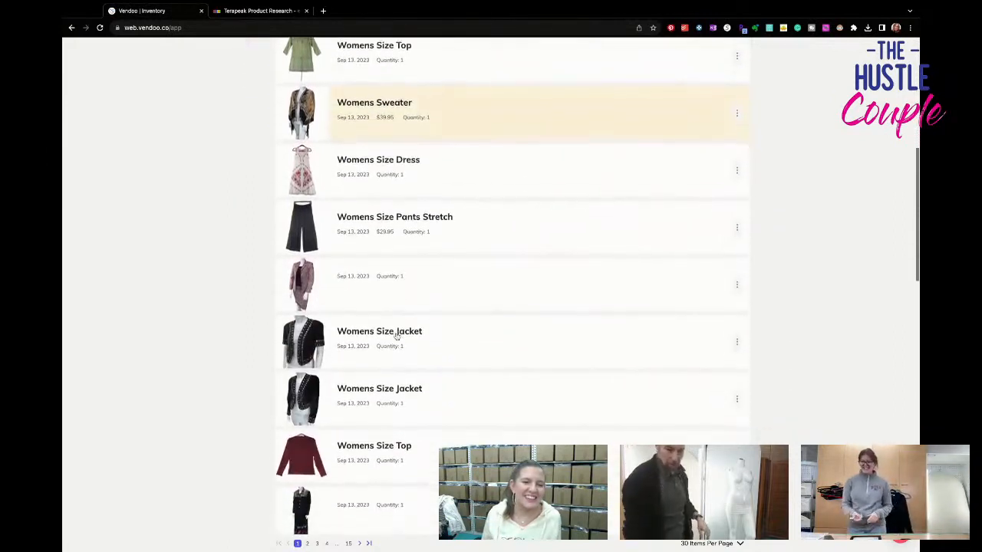
pyautogui.scroll(-2, 396, 336)
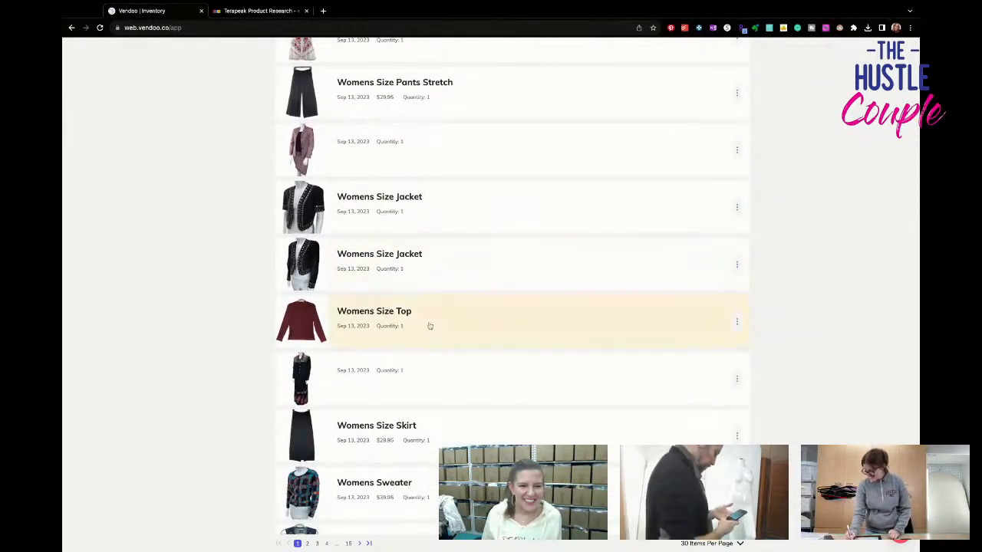
pyautogui.scroll(-3, 429, 326)
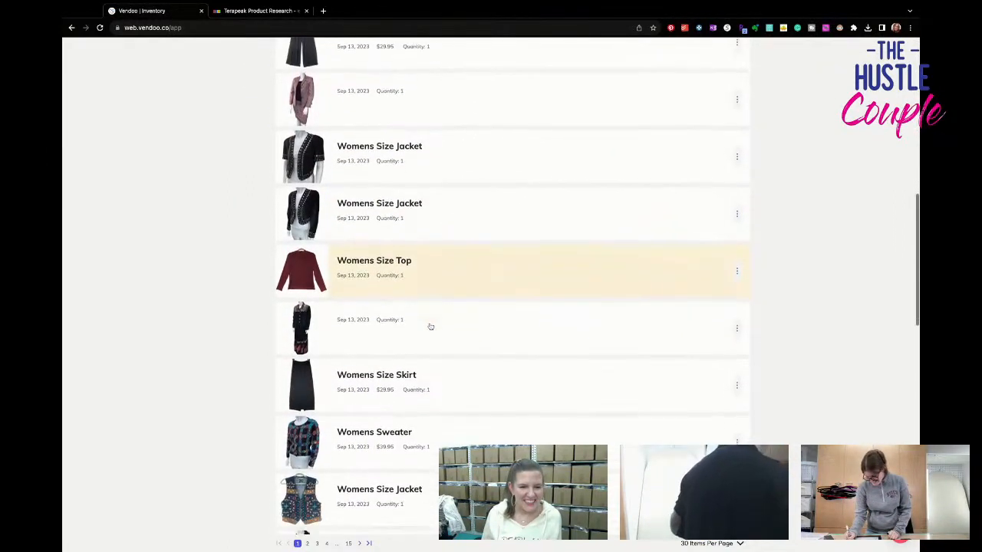
pyautogui.scroll(-4, 430, 326)
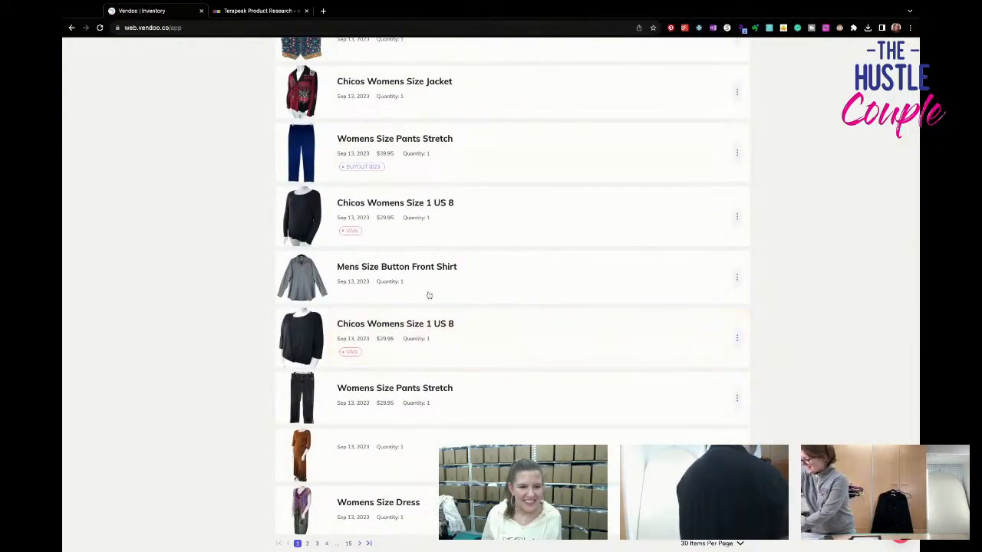
pyautogui.click(459, 222)
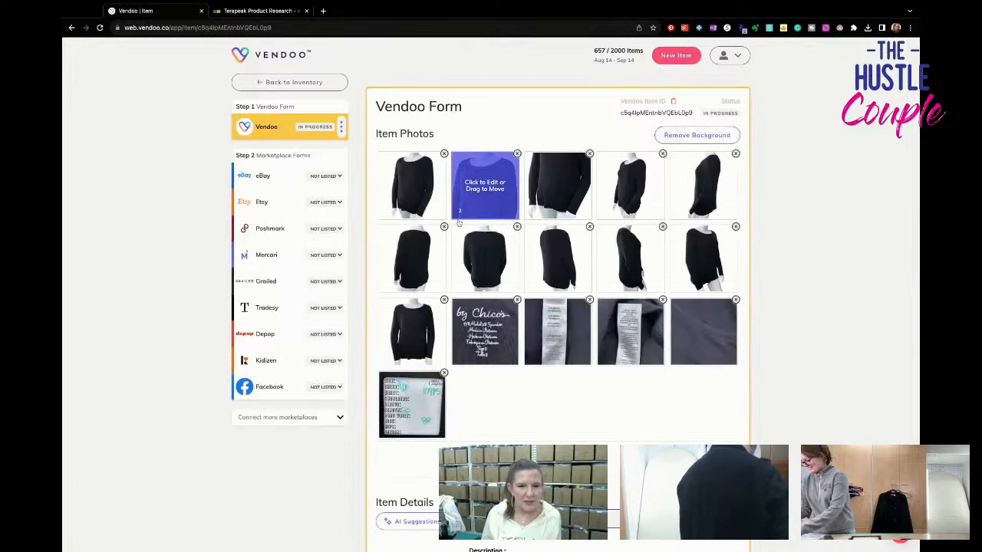
pyautogui.moveTo(432, 346); pyautogui.dragTo(429, 198)
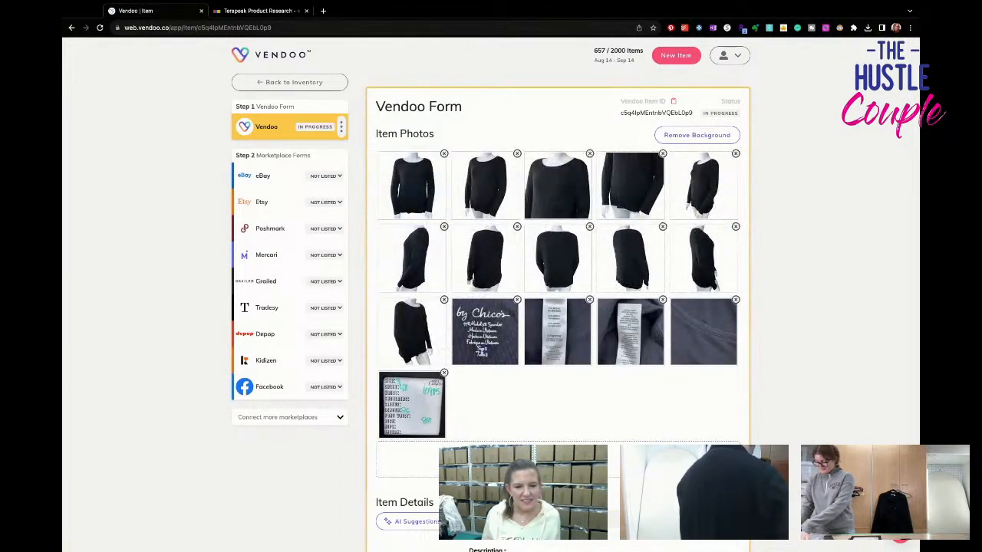
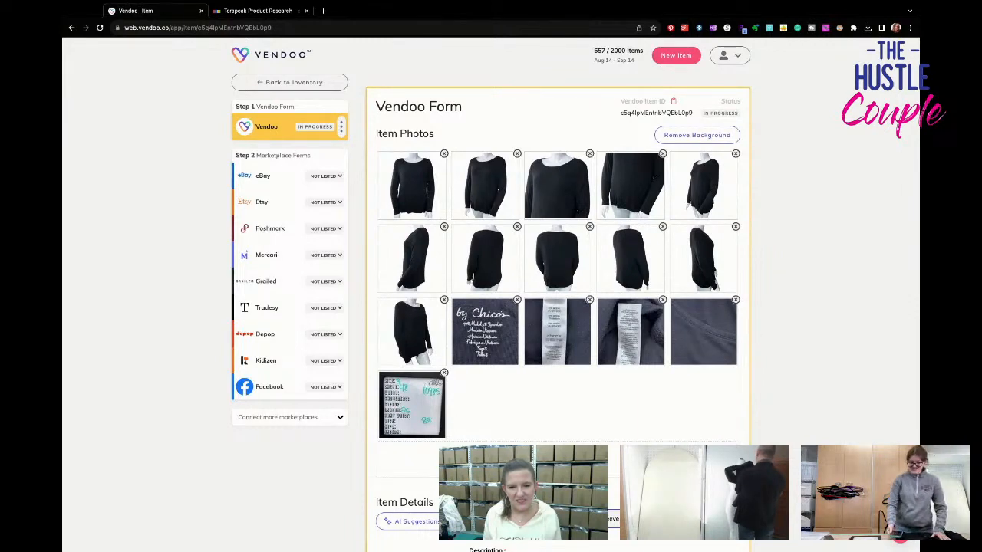
# - Set the primary color to Black and enter SKU 10985 in the black top's Vendoo form
pyautogui.scroll(-1, 558, 291)
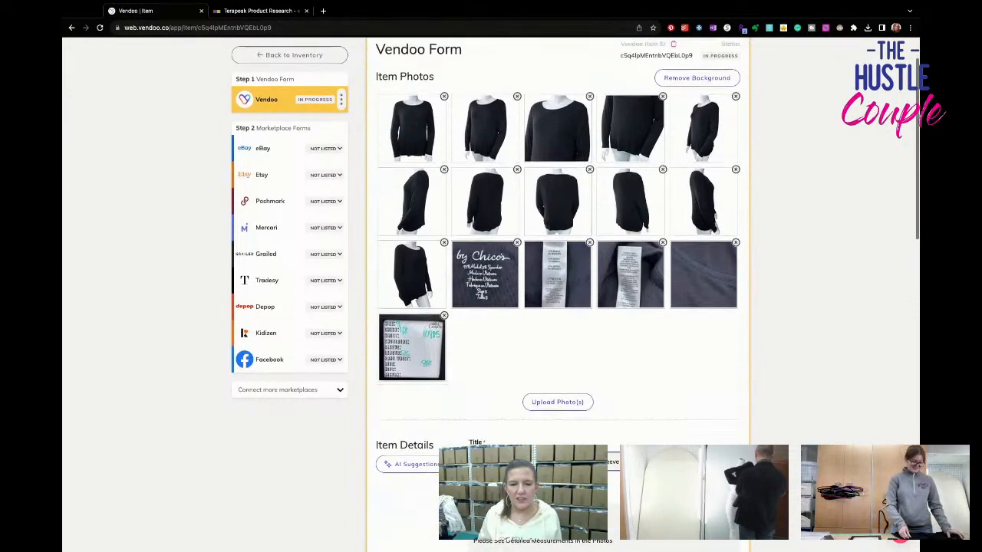
pyautogui.scroll(-1, 558, 291)
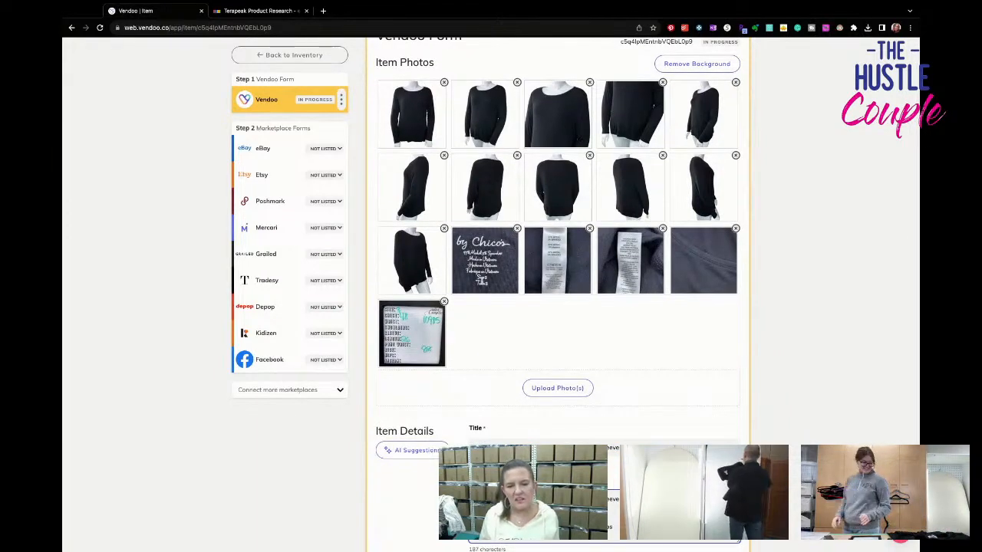
pyautogui.scroll(-1, 559, 291)
pyautogui.scroll(-5, 558, 291)
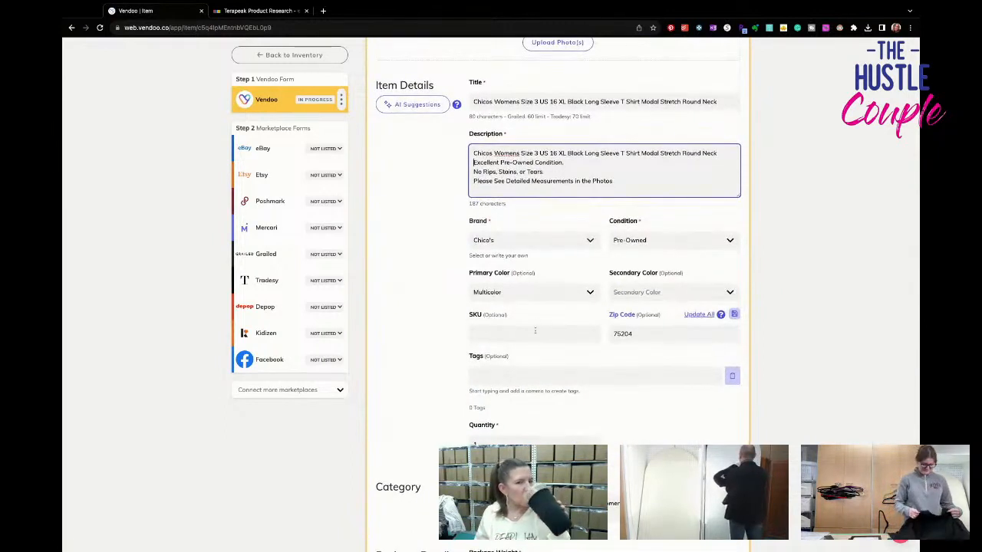
pyautogui.click(537, 293)
pyautogui.click(522, 324)
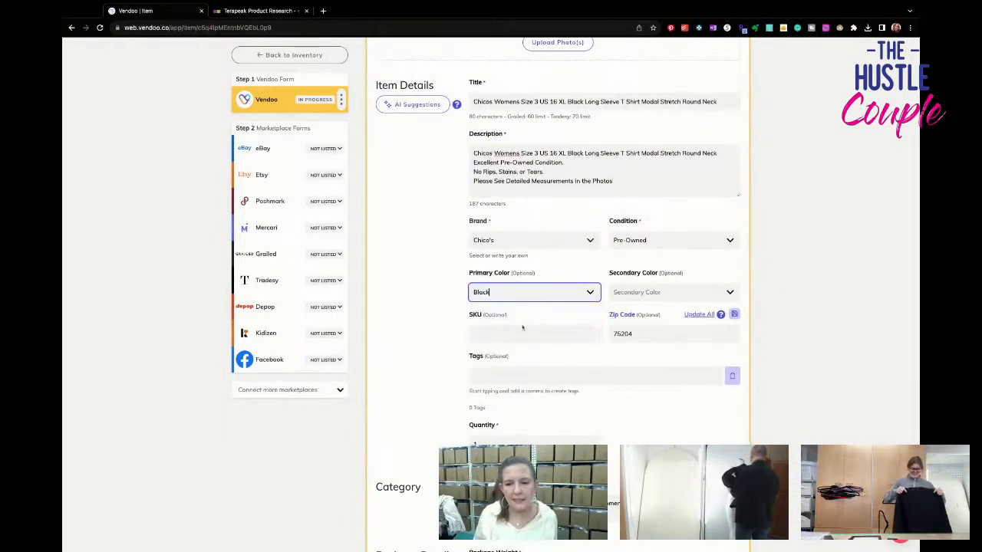
pyautogui.click(505, 333)
pyautogui.scroll(3, 505, 333)
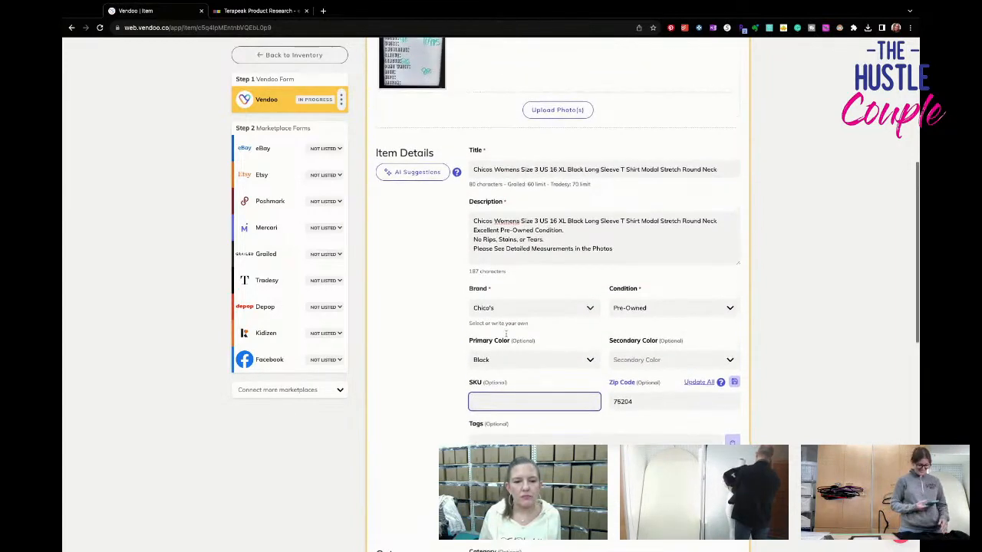
pyautogui.write('10985')
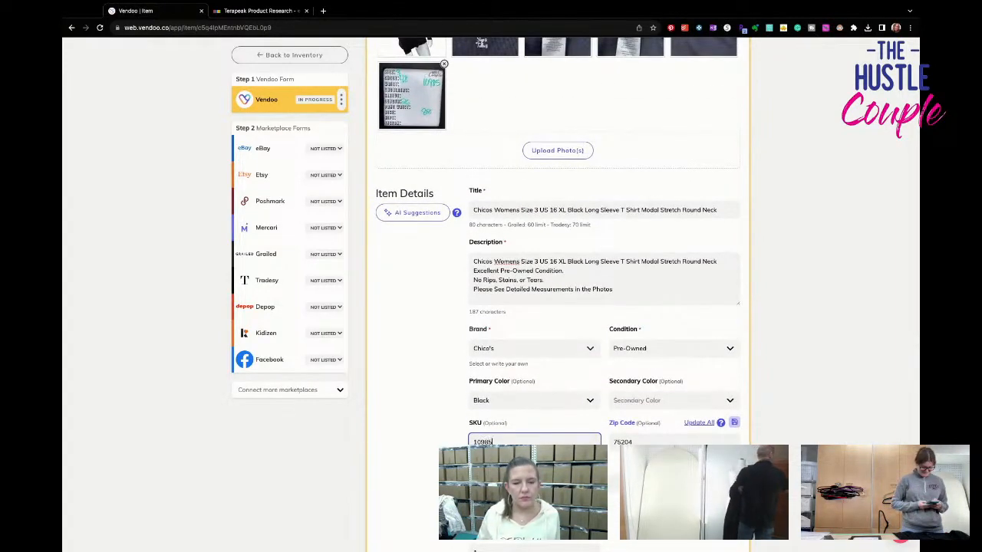
# - Set the package weight to 8 oz, listing price to $26.95 and cost of goods to $2.19, remove the VAN label, and save the form
pyautogui.scroll(-5, 518, 373)
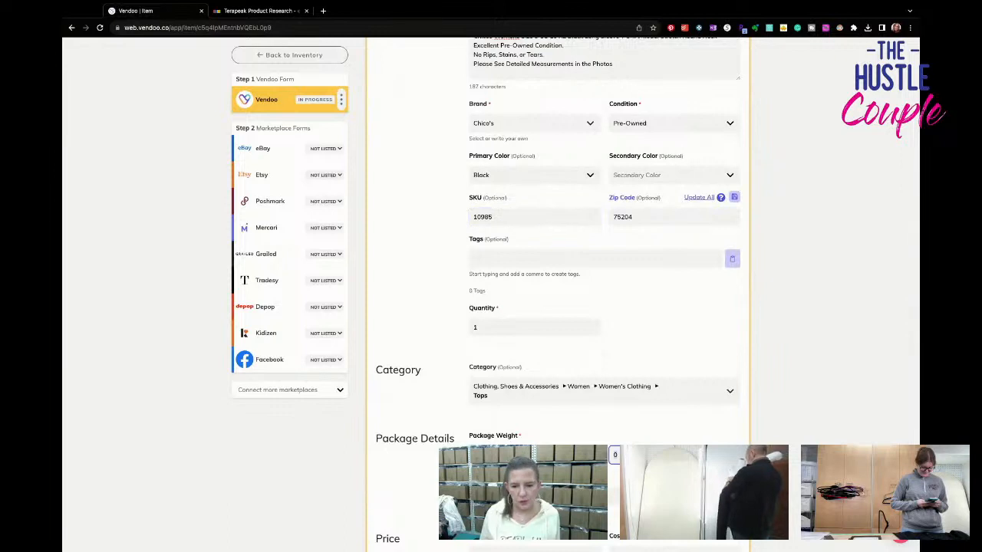
pyautogui.scroll(-8, 575, 437)
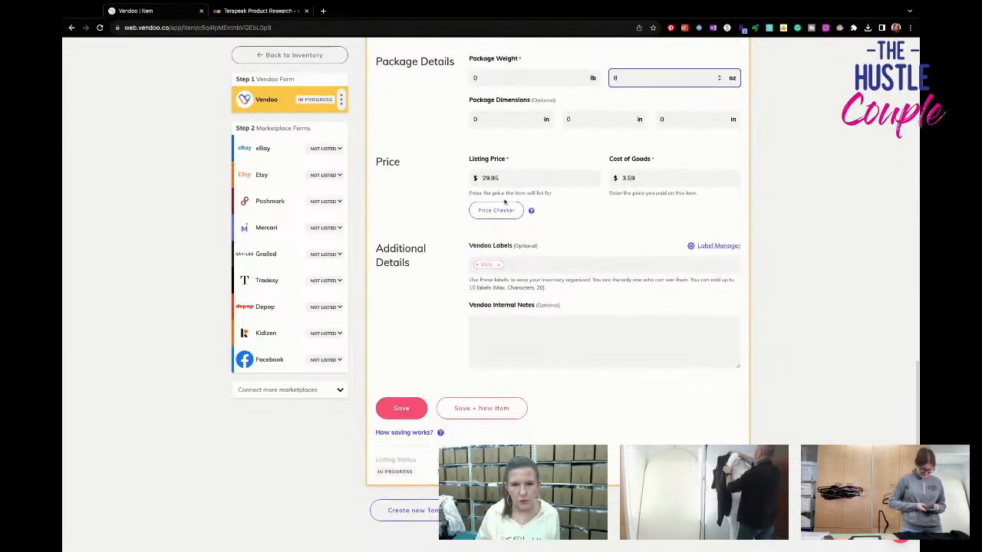
pyautogui.click(509, 175)
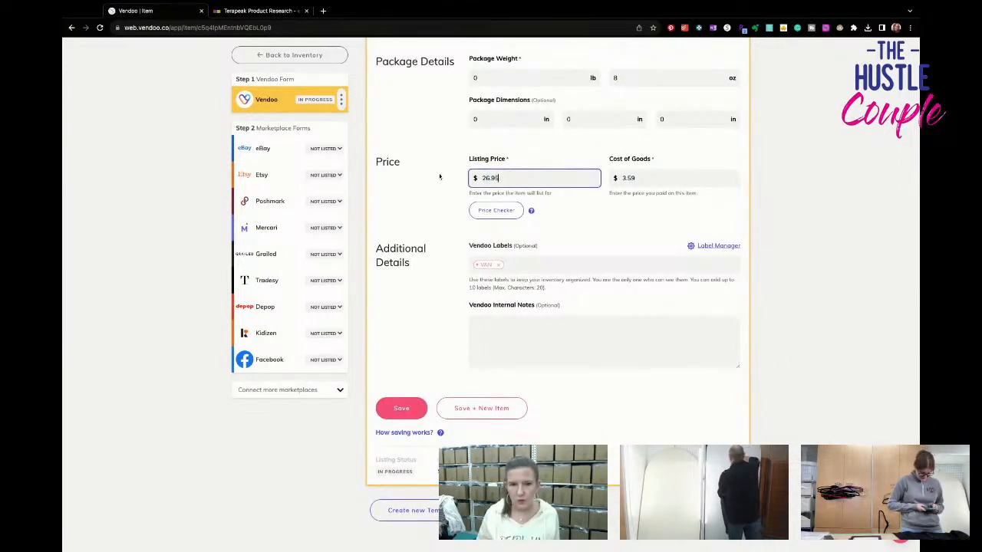
pyautogui.click(500, 265)
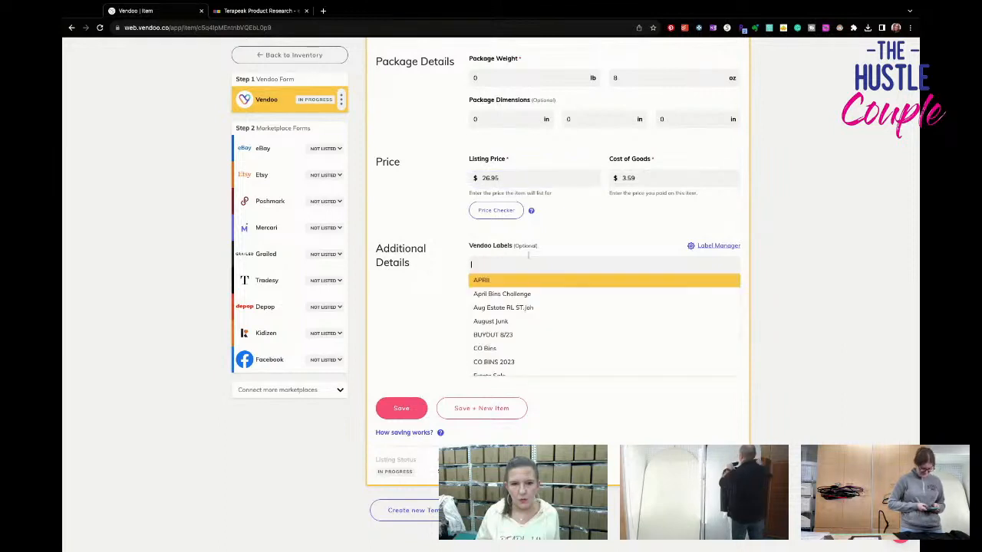
pyautogui.click(654, 177)
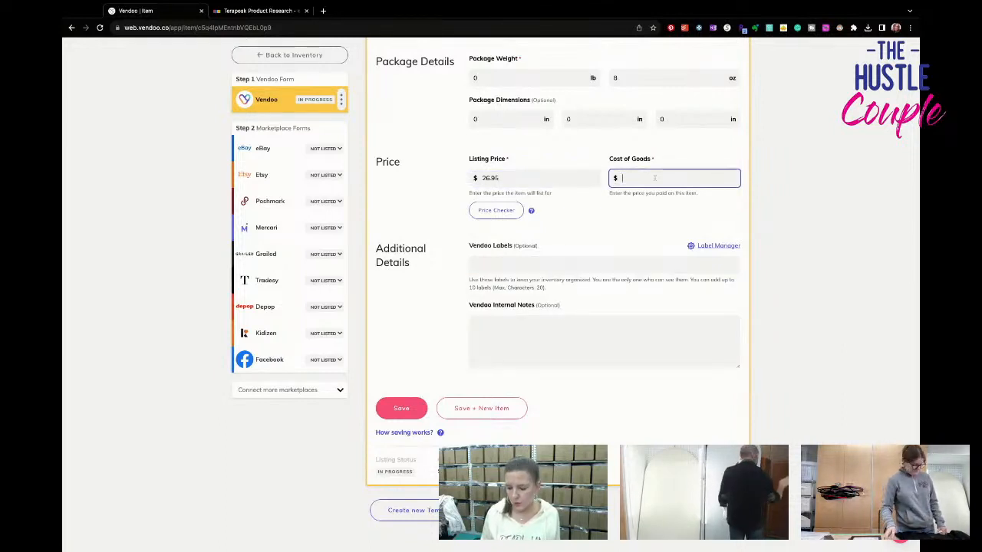
pyautogui.click(399, 413)
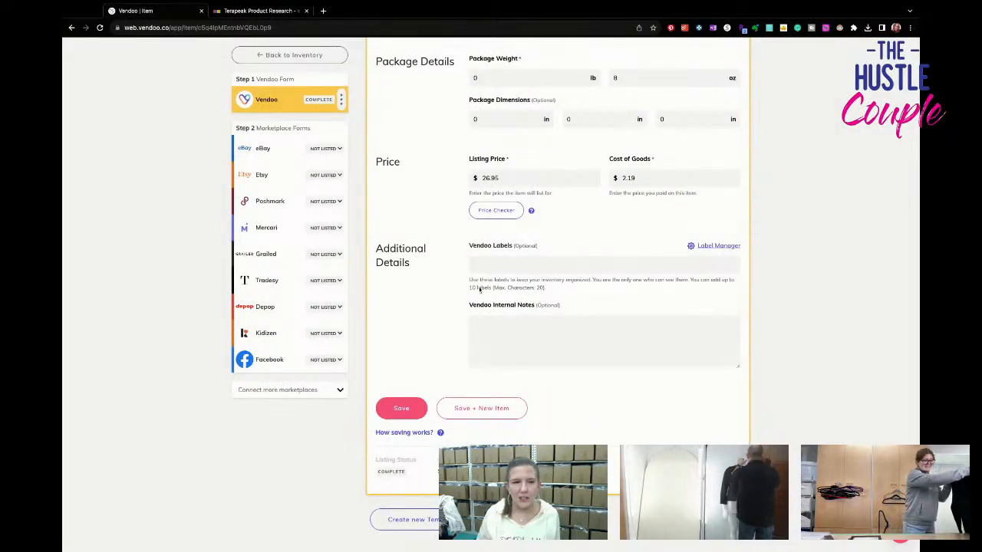
# - In the black top's eBay form, set the size to XL and the type to T-Shirt
pyautogui.click(264, 148)
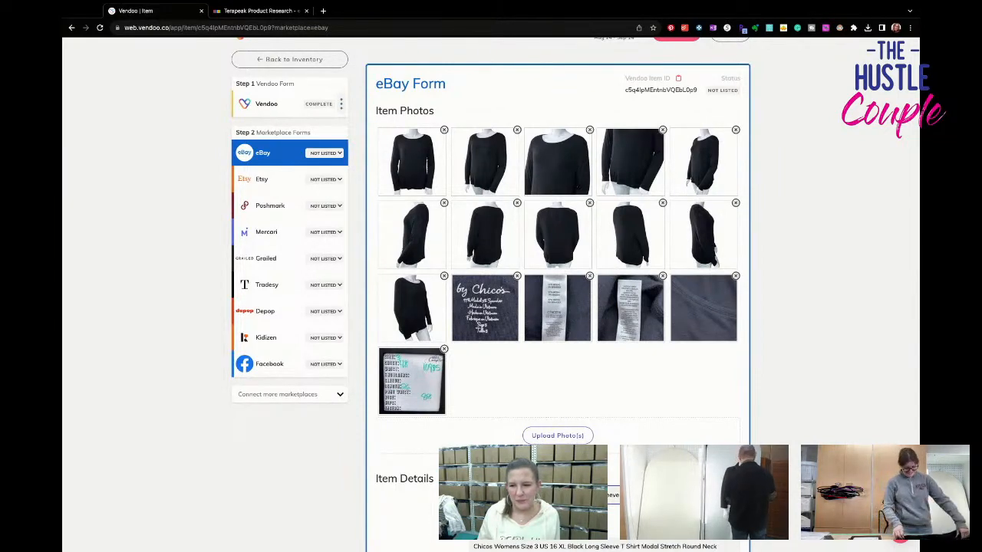
pyautogui.scroll(-1, 558, 291)
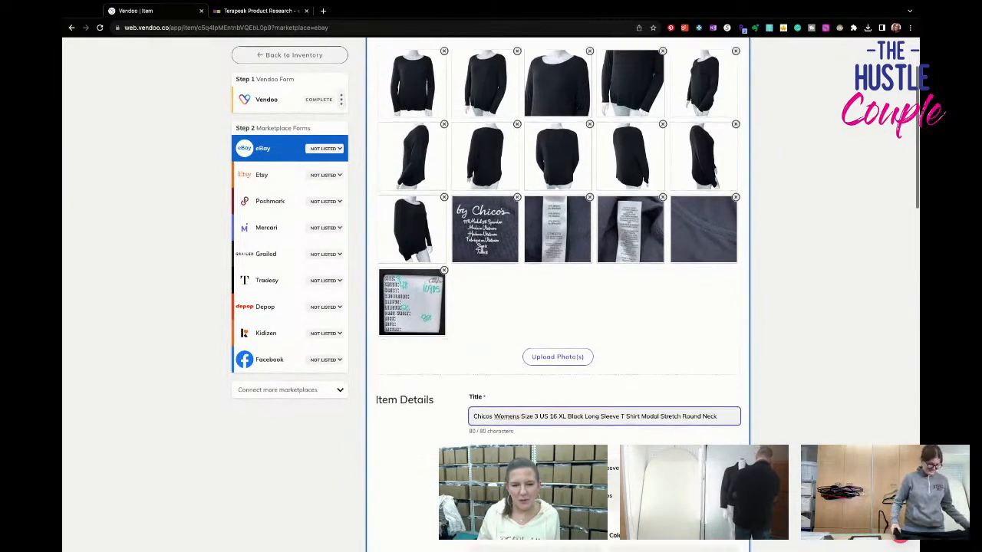
pyautogui.scroll(-4, 558, 292)
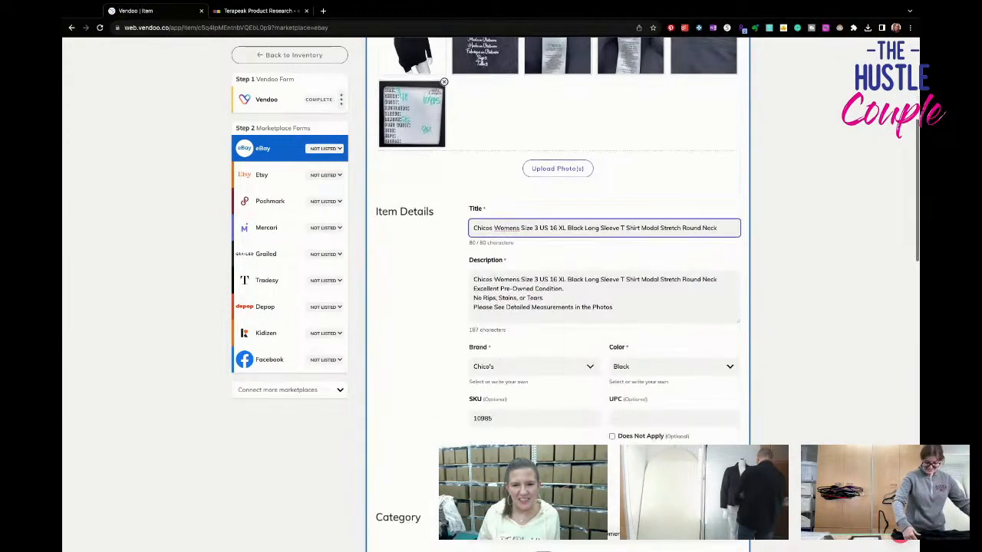
pyautogui.scroll(-2, 558, 291)
pyautogui.click(534, 264)
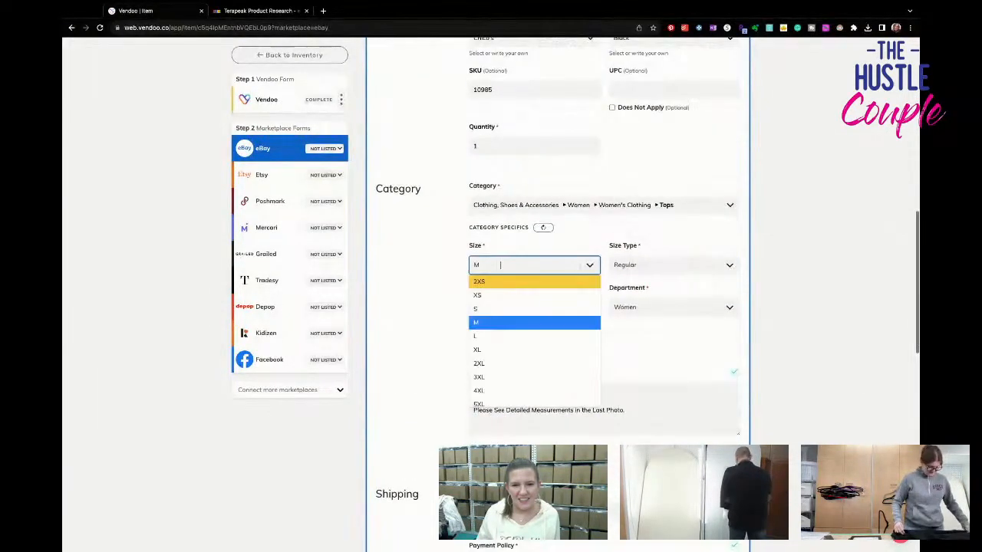
pyautogui.click(561, 350)
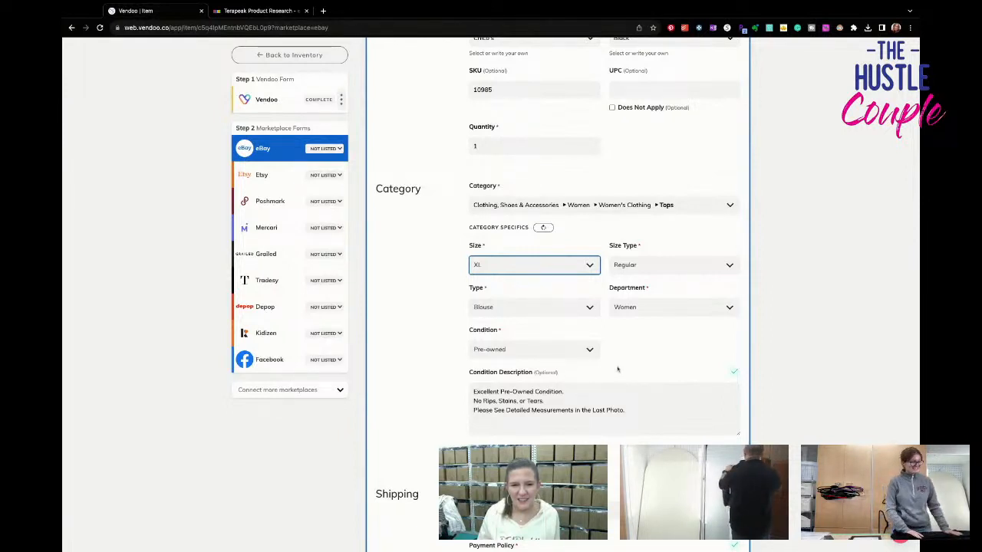
pyautogui.scroll(-1, 618, 369)
pyautogui.click(534, 219)
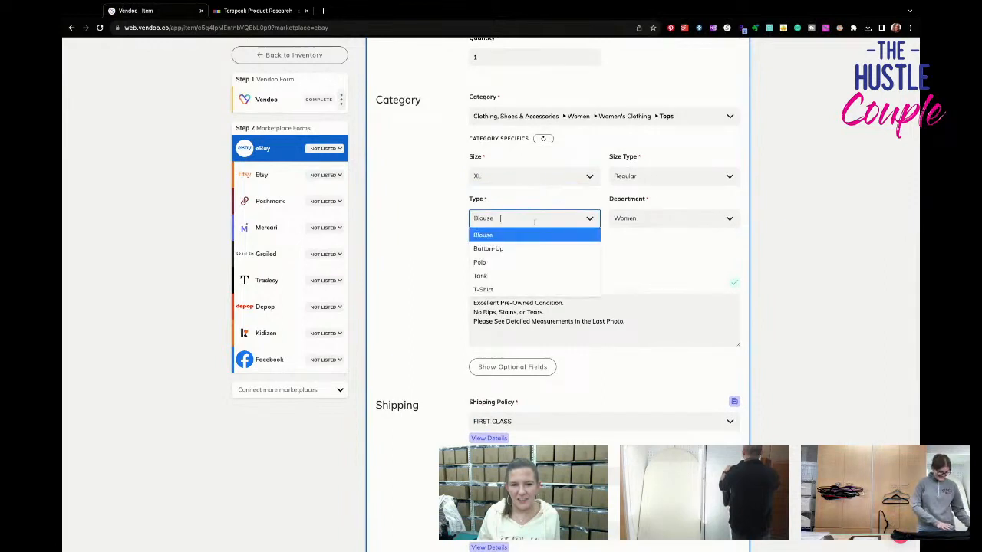
pyautogui.click(535, 288)
# - Show the optional eBay fields and set the neckline to Round Neck, pattern to Solid and sleeve length to Long Sleeve
pyautogui.scroll(-2, 537, 295)
pyautogui.click(539, 298)
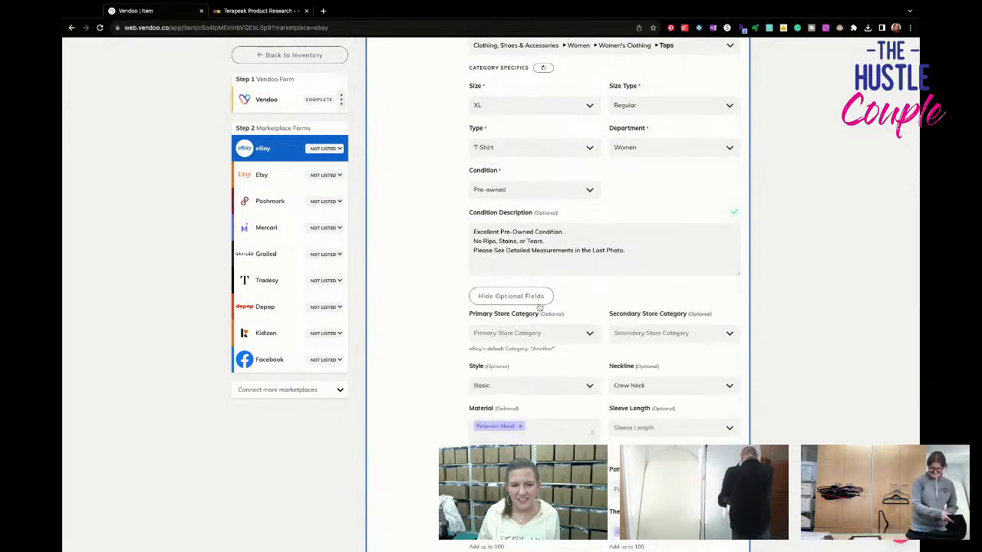
pyautogui.scroll(-4, 540, 305)
pyautogui.click(652, 247)
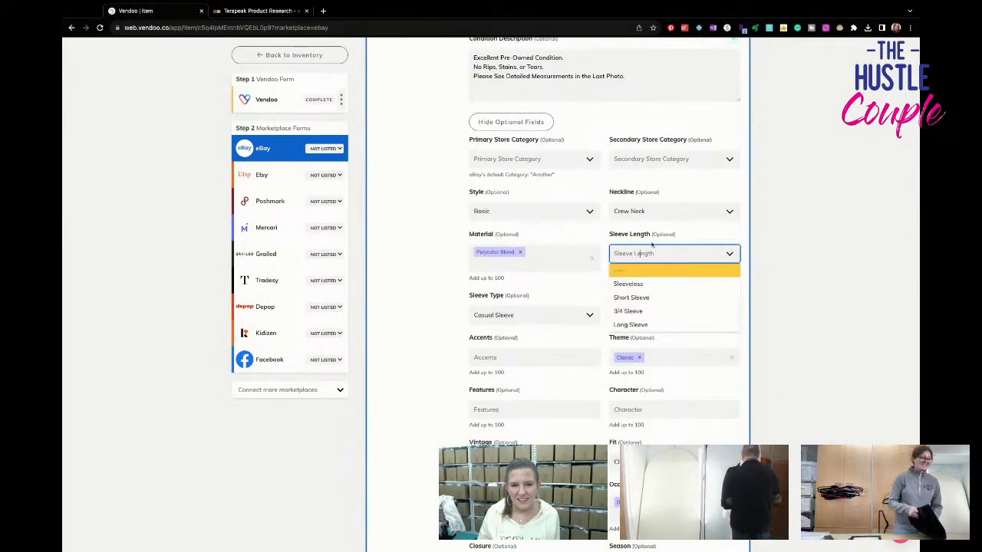
pyautogui.click(652, 211)
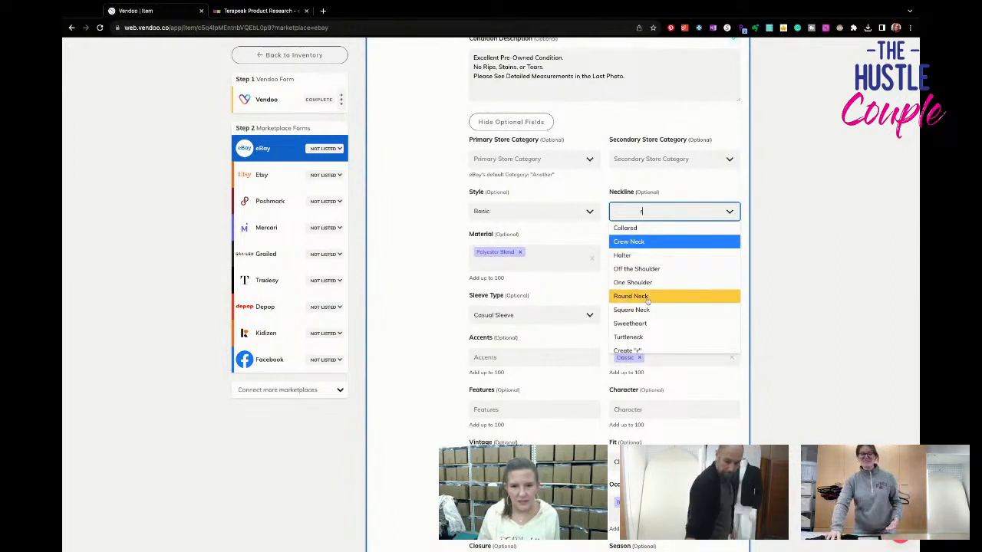
pyautogui.click(646, 296)
pyautogui.click(652, 314)
pyautogui.write('solid')
pyautogui.press('Return')
pyautogui.click(652, 253)
pyautogui.write('long')
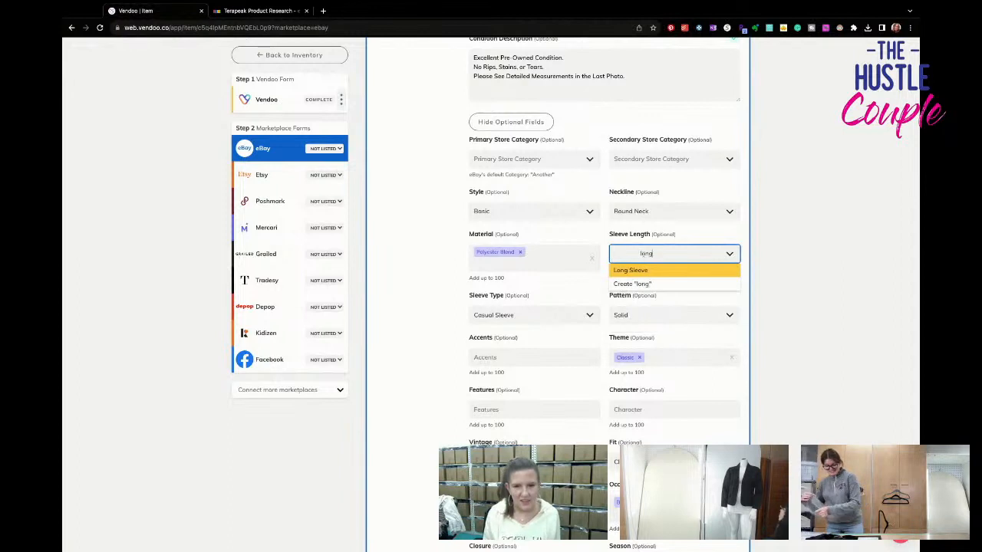
pyautogui.press('Return')
# - Add All Seasons and Stretch as features in the eBay item specifics
pyautogui.click(534, 354)
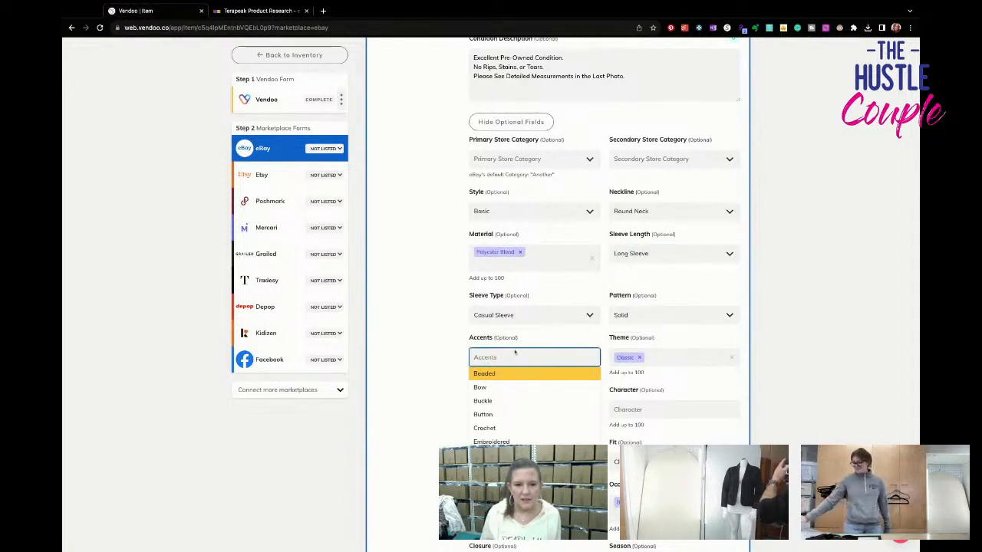
pyautogui.click(404, 373)
pyautogui.scroll(-1, 431, 373)
pyautogui.click(501, 384)
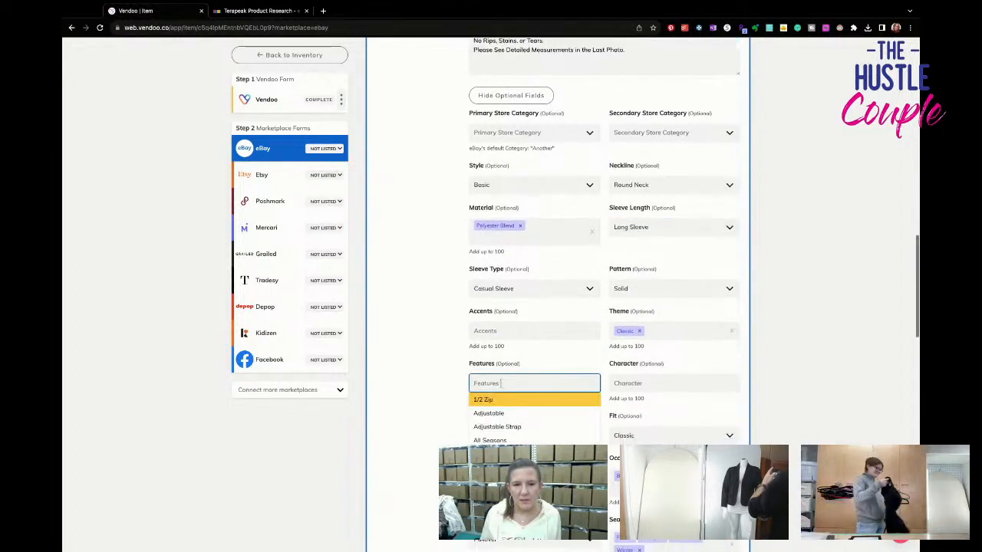
pyautogui.press('Down')
pyautogui.press('Down')
pyautogui.press('Down')
pyautogui.press('Return')
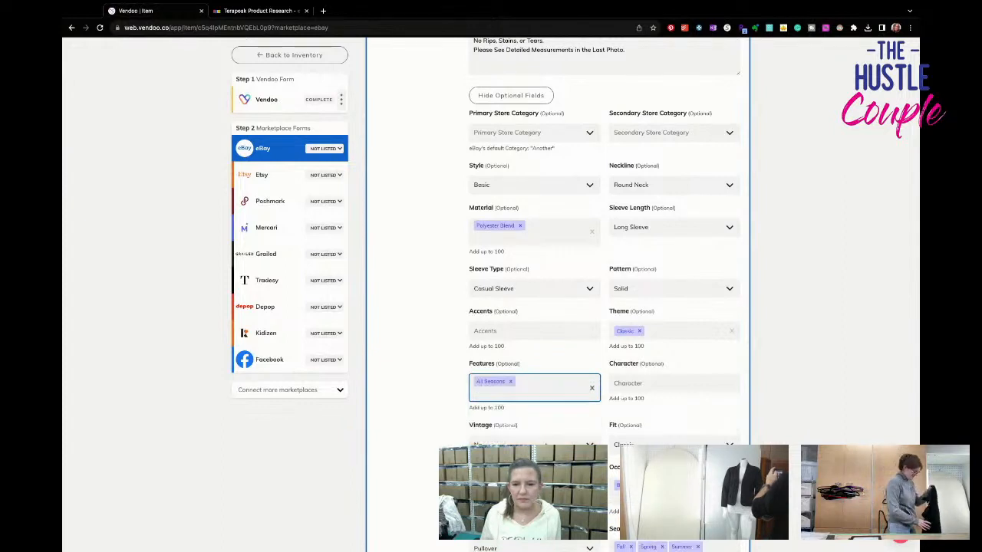
pyautogui.write('stret')
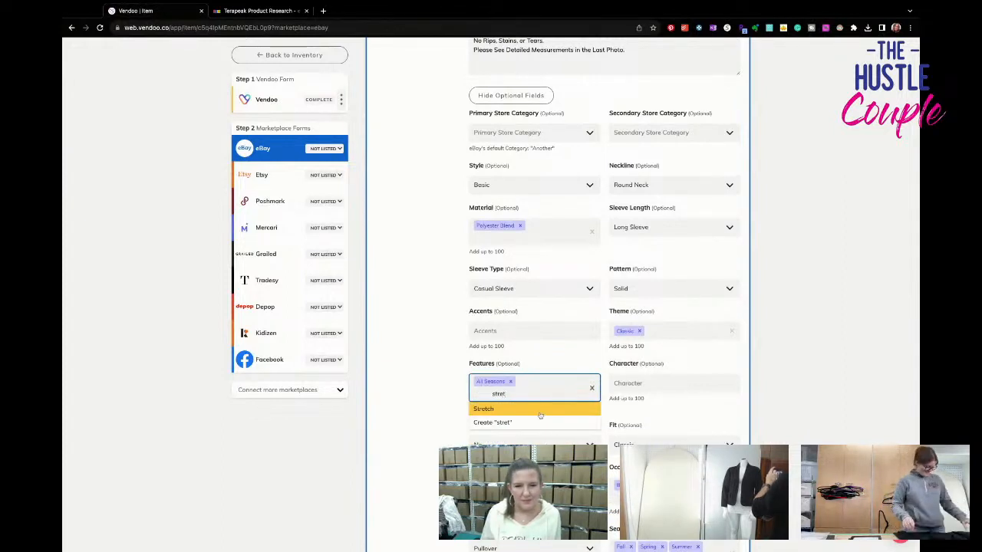
pyautogui.click(540, 412)
# - Set the eBay fabric type to Knit and the garment care to Machine Washable
pyautogui.scroll(-2, 540, 414)
pyautogui.click(537, 386)
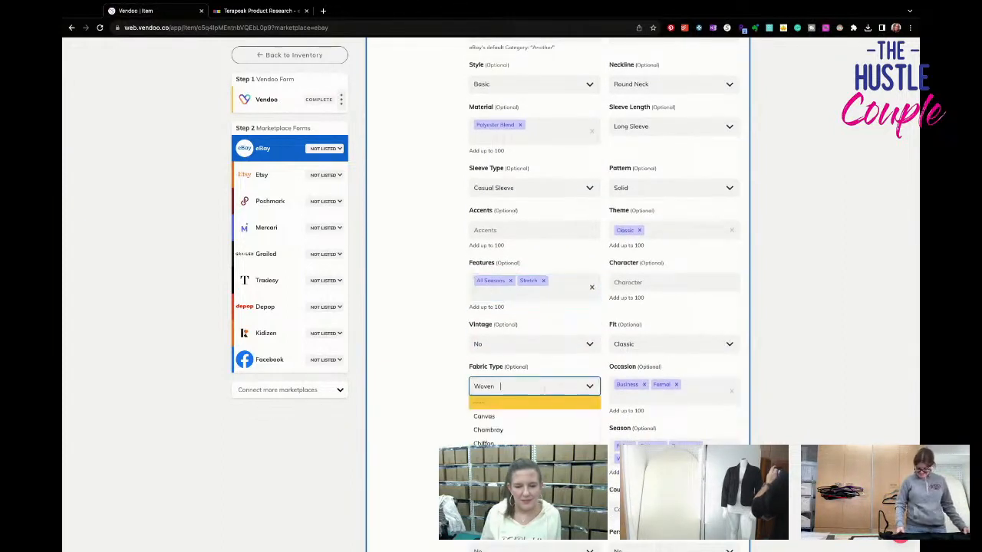
pyautogui.write('knit')
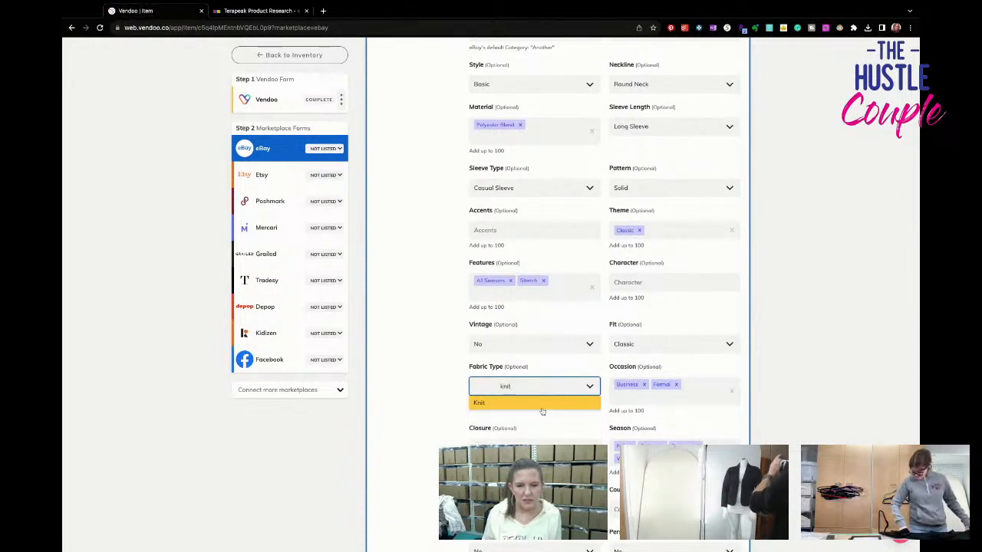
pyautogui.click(542, 411)
pyautogui.scroll(-4, 546, 435)
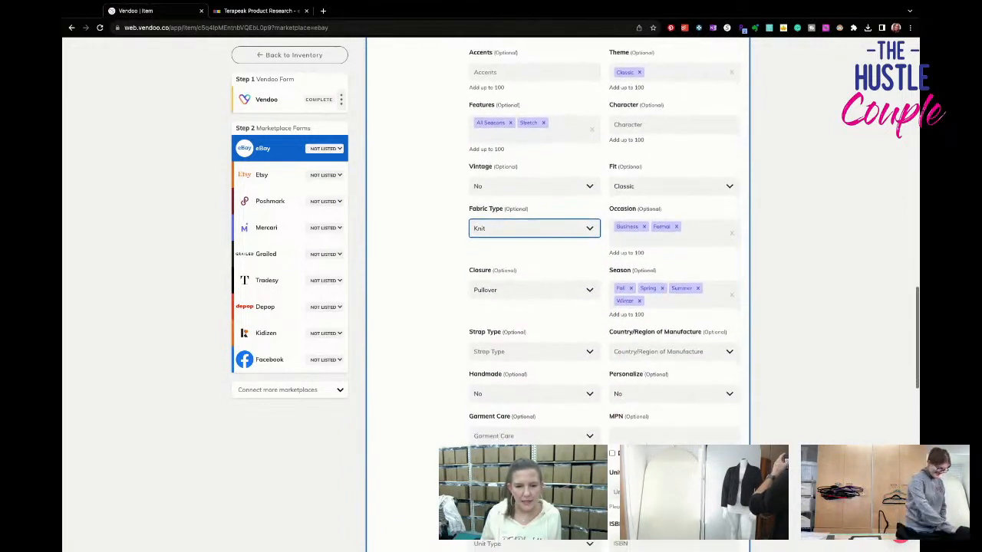
pyautogui.click(543, 408)
pyautogui.click(541, 467)
# - Review the eBay shipping and pricing sections and list the black top on eBay
pyautogui.scroll(-5, 542, 468)
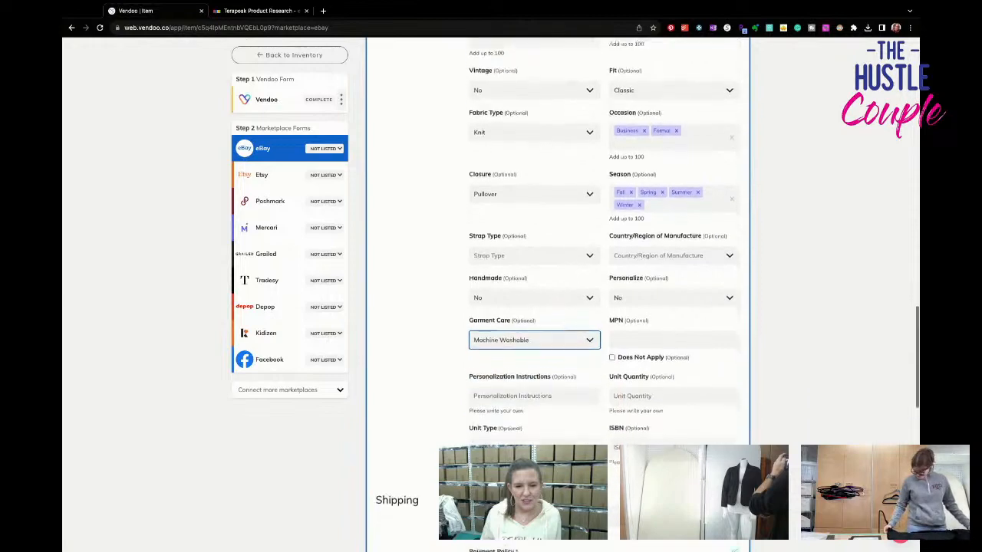
pyautogui.scroll(-7, 560, 295)
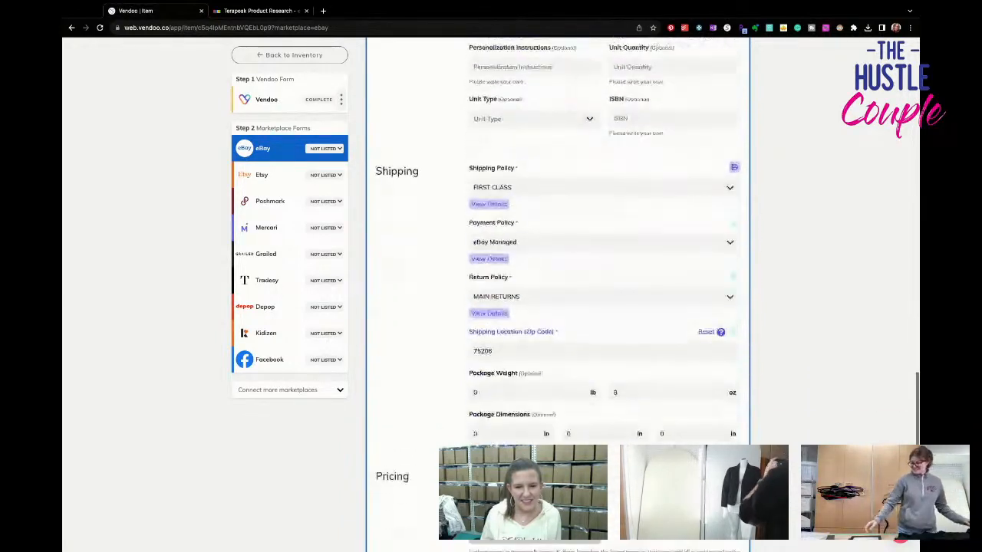
pyautogui.scroll(-4, 560, 296)
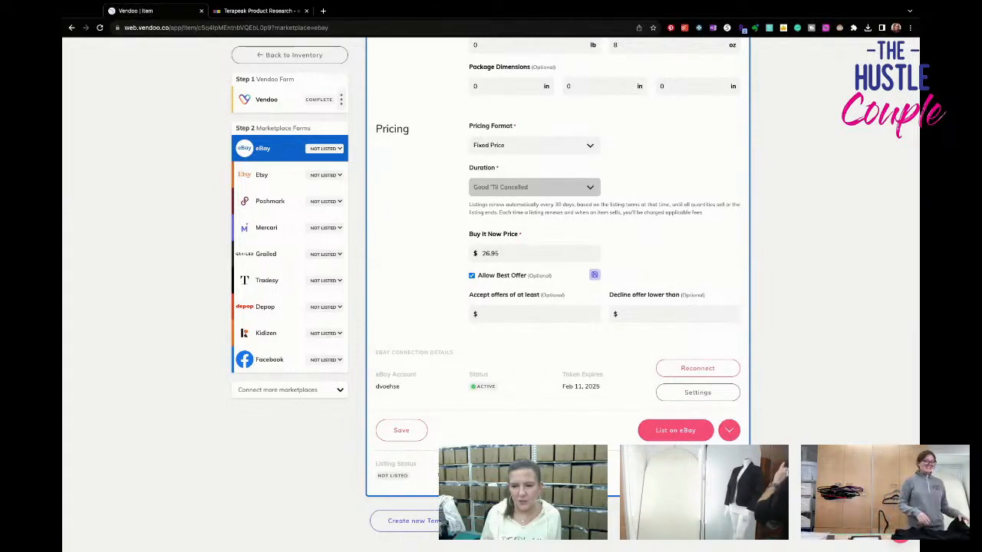
pyautogui.click(672, 434)
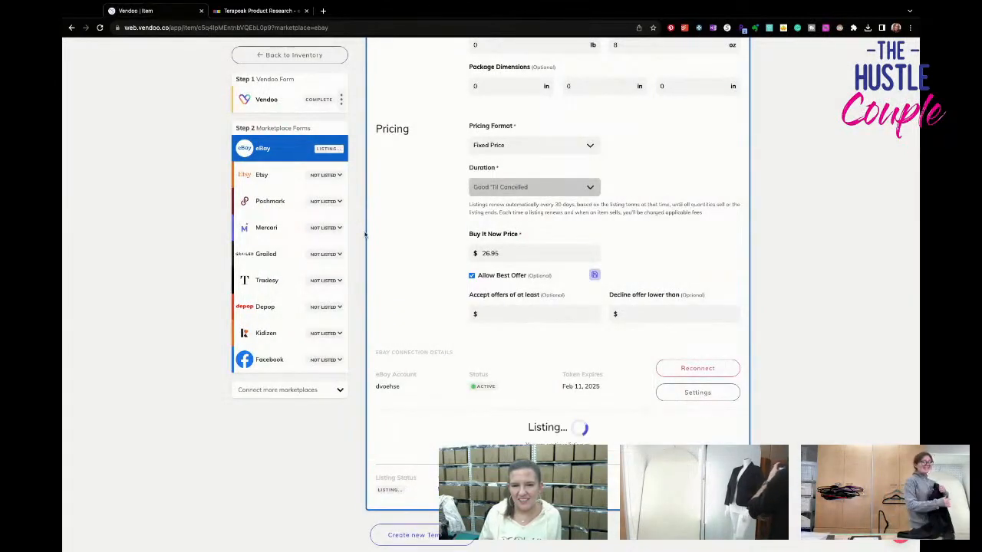
# - Open the Poshmark form for the black long-sleeve top and set its US Standard size to XL
pyautogui.click(292, 209)
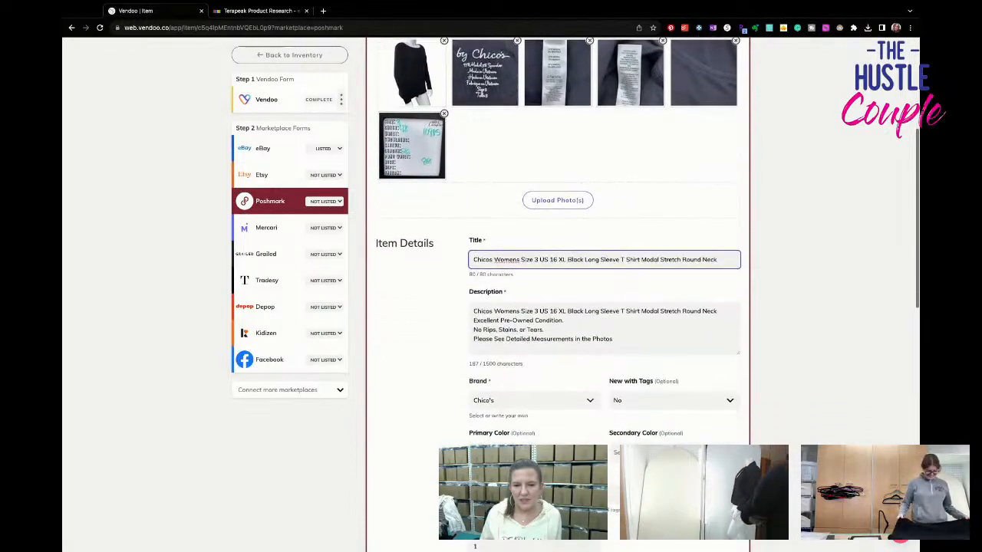
pyautogui.scroll(-1, 568, 386)
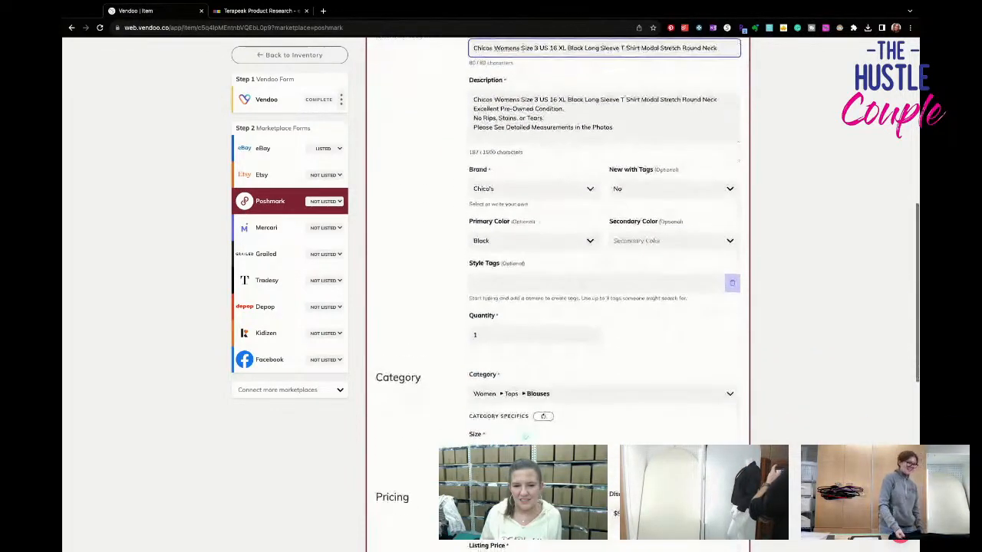
pyautogui.click(567, 385)
pyautogui.scroll(-1, 567, 422)
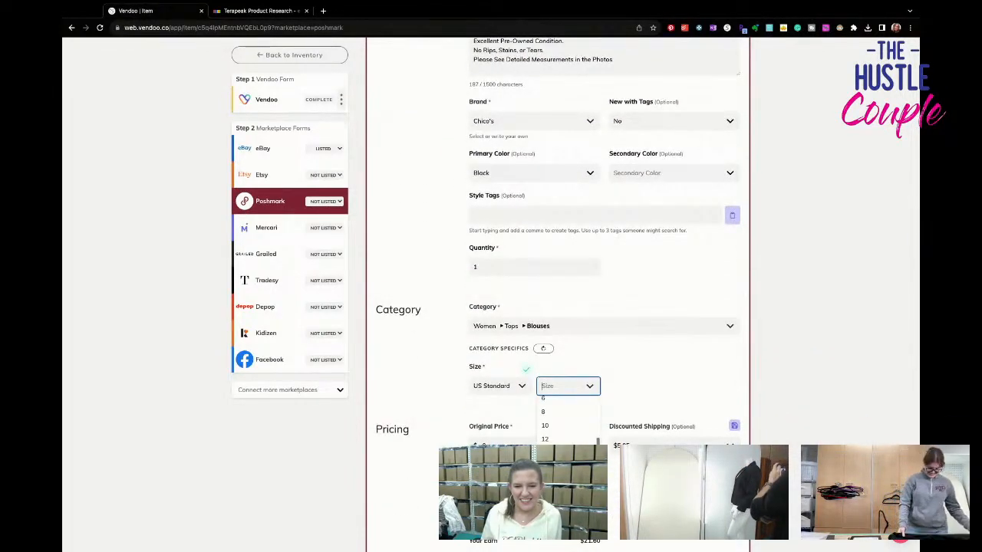
pyautogui.click(568, 491)
# - Set the Poshmark discounted shipping to No Discount and list the top on Poshmark
pyautogui.click(674, 446)
pyautogui.click(667, 464)
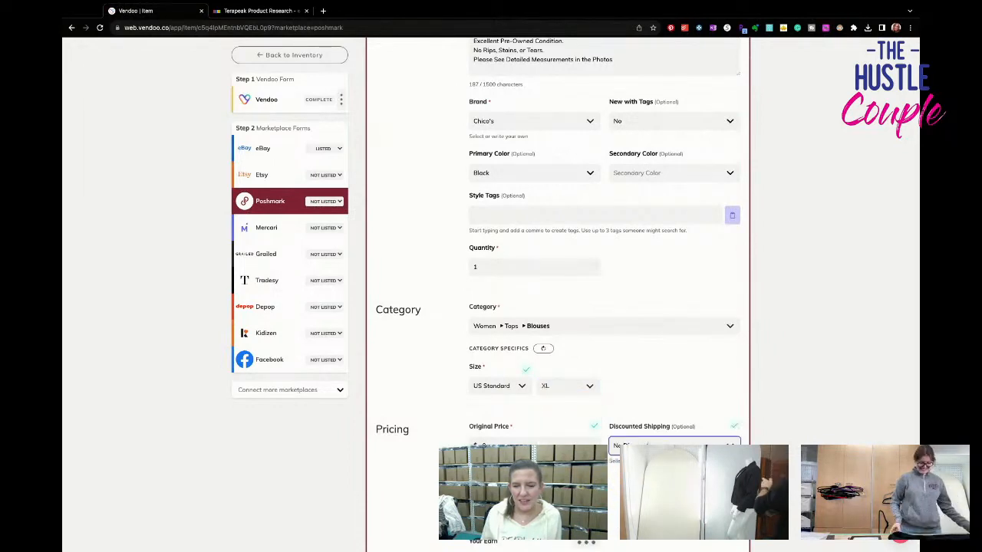
pyautogui.scroll(-1, 668, 463)
pyautogui.scroll(-4, 647, 361)
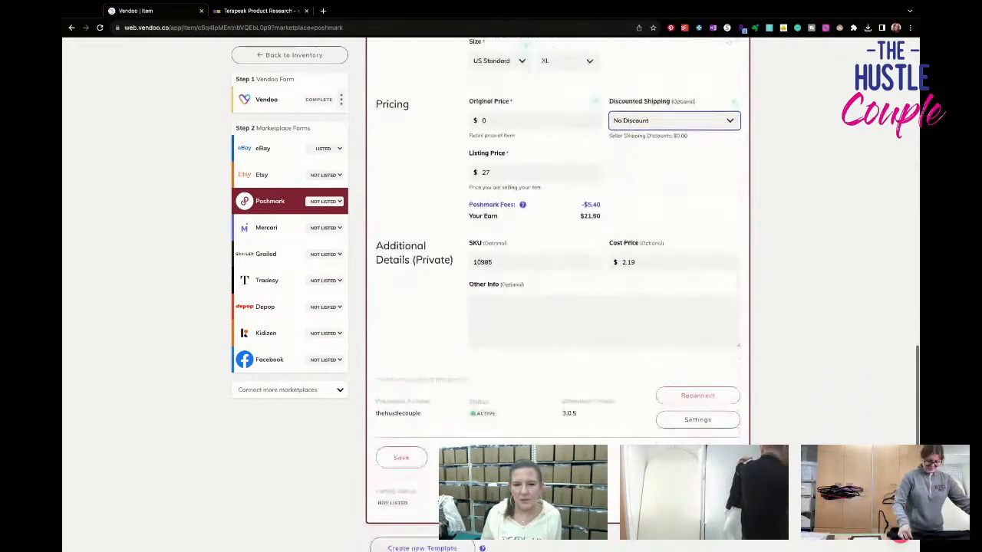
# - Open the Mercari form and remove four surplus garment photos to meet the 12-image maximum
pyautogui.click(296, 228)
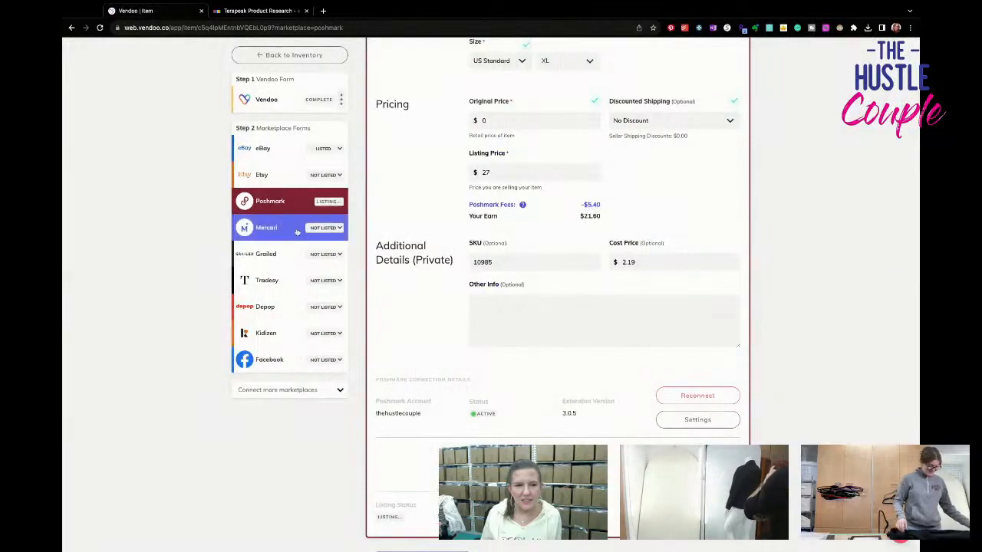
pyautogui.scroll(3, 354, 256)
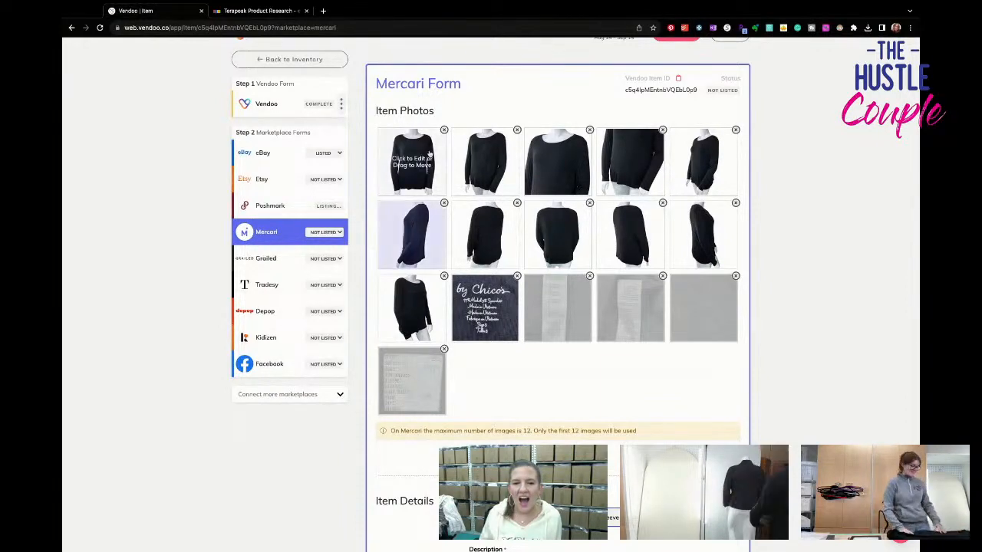
pyautogui.click(662, 203)
pyautogui.click(652, 204)
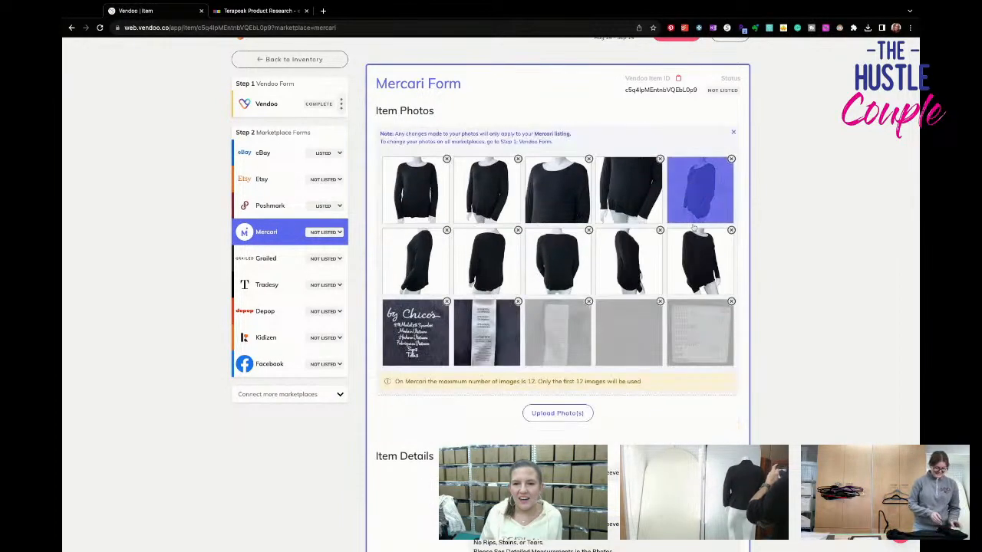
pyautogui.click(659, 231)
pyautogui.click(731, 159)
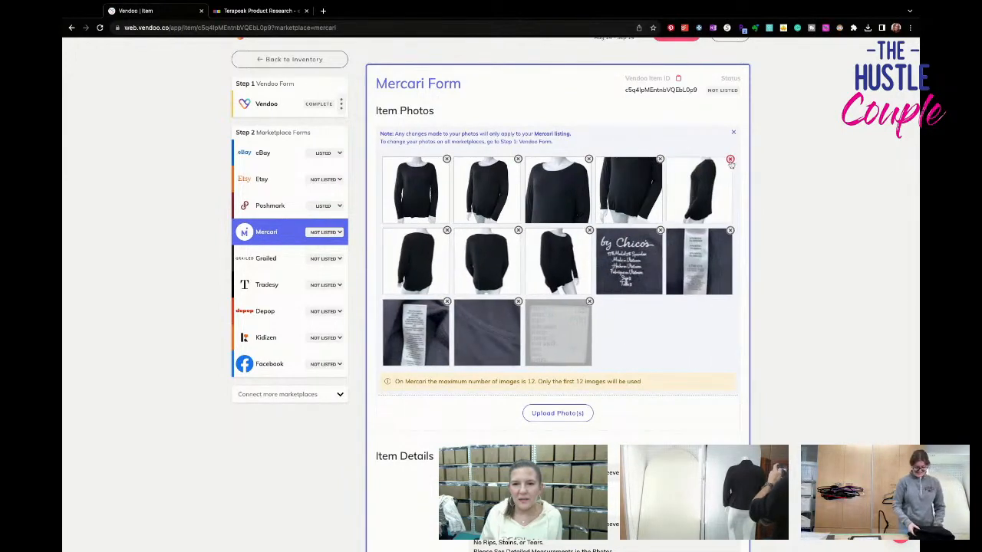
pyautogui.click(660, 159)
pyautogui.click(651, 160)
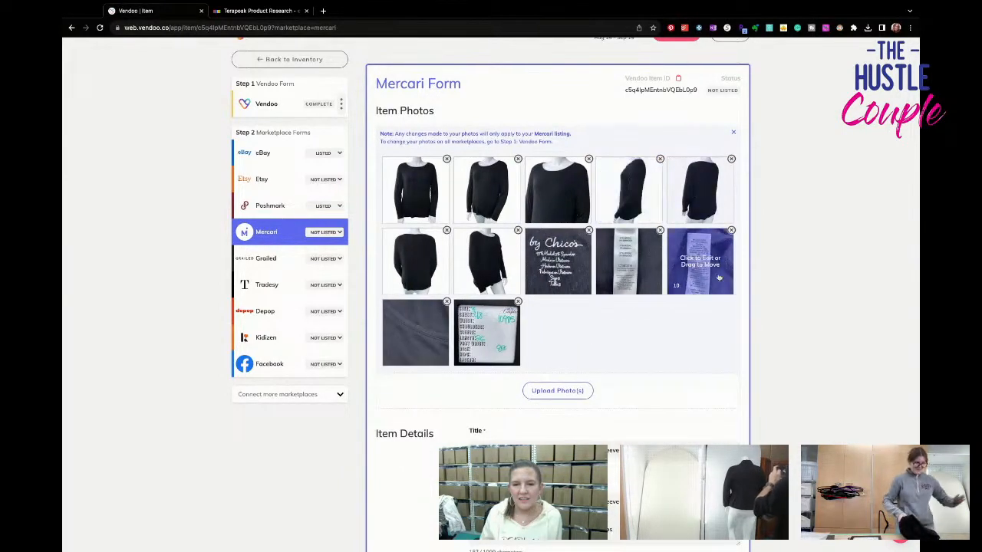
# - Review the Mercari item details and set the size to XL (16-18)
pyautogui.scroll(-4, 692, 328)
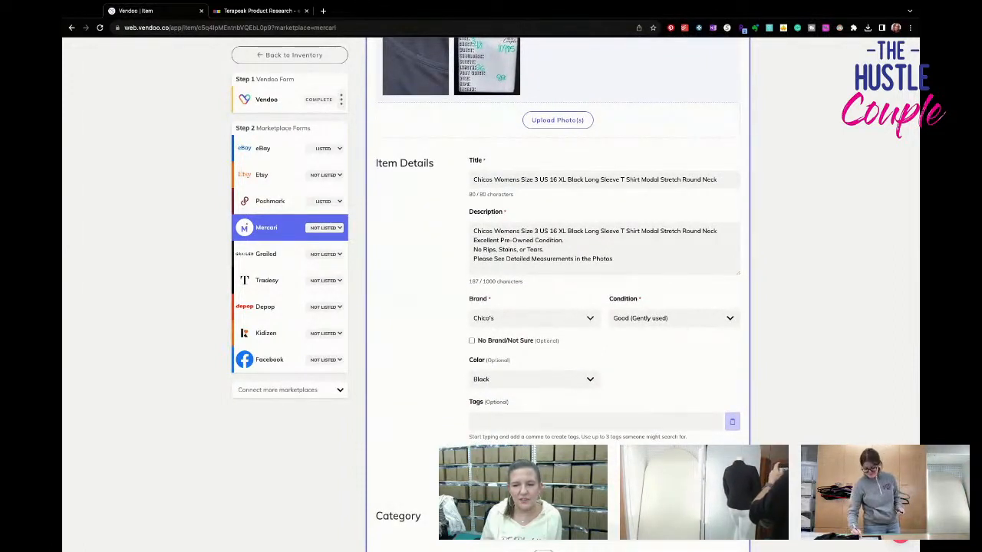
pyautogui.scroll(-3, 693, 327)
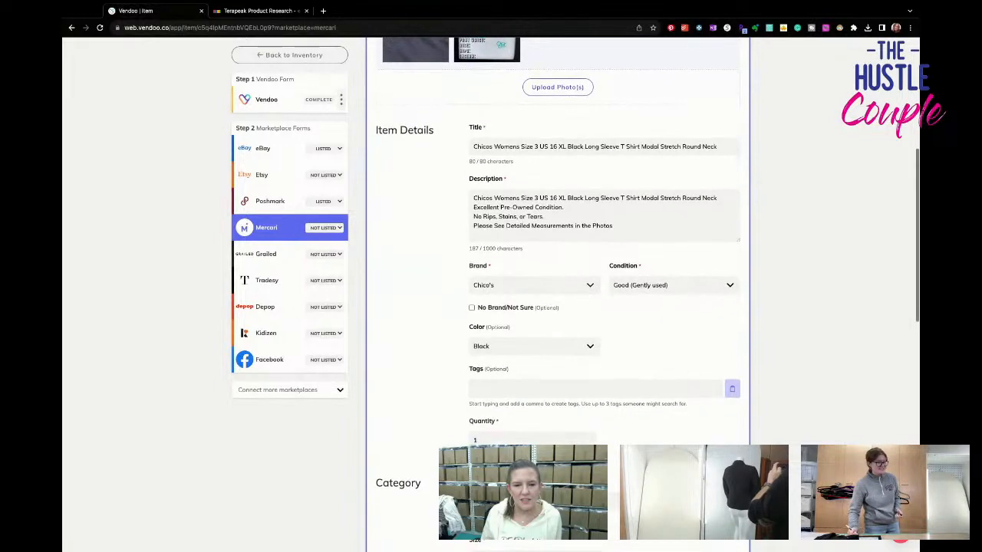
pyautogui.scroll(-1, 551, 345)
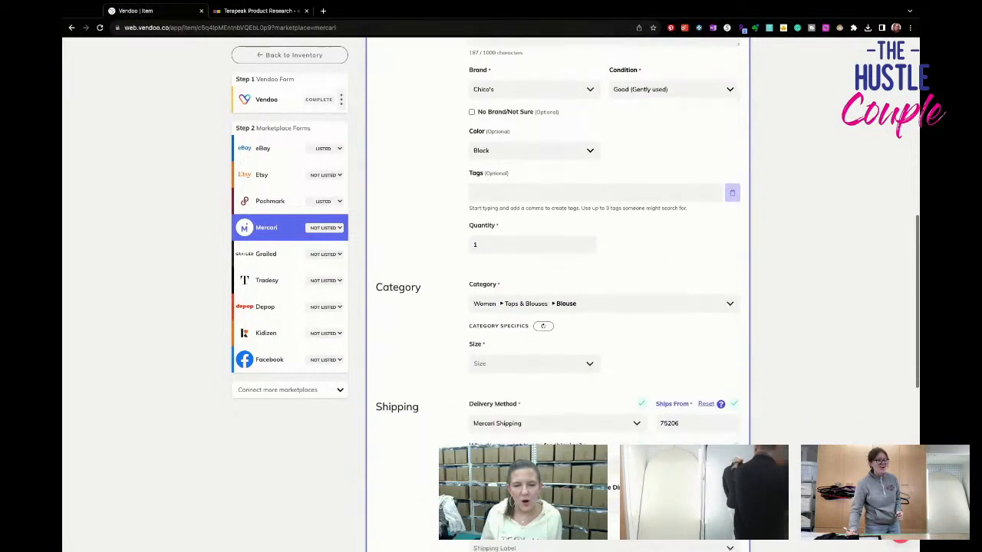
pyautogui.click(535, 335)
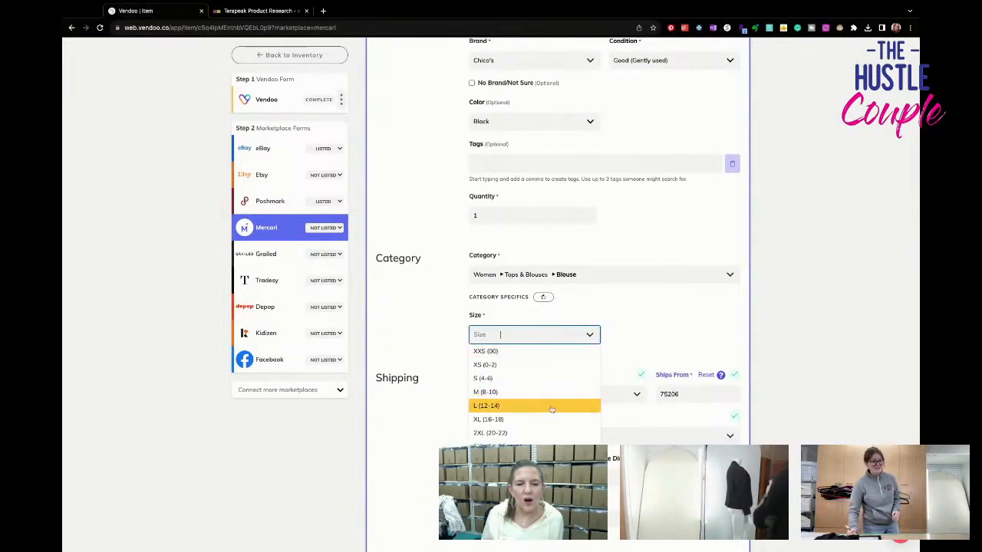
pyautogui.click(550, 419)
# - Choose the USPS First-Class Package shipping label for 0.50 lb and list the top on Mercari
pyautogui.scroll(-1, 551, 410)
pyautogui.scroll(-1, 550, 411)
pyautogui.click(551, 415)
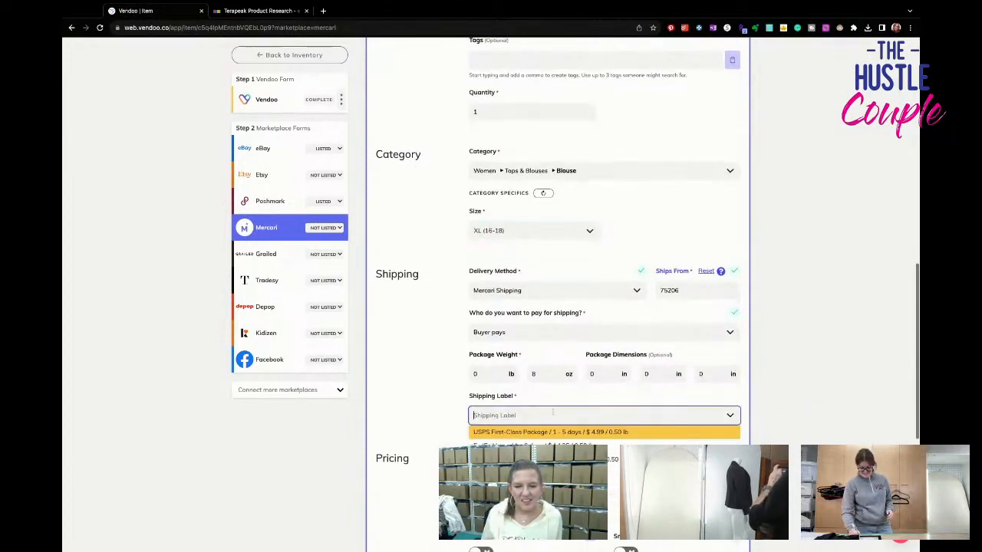
pyautogui.click(563, 431)
pyautogui.scroll(-3, 563, 435)
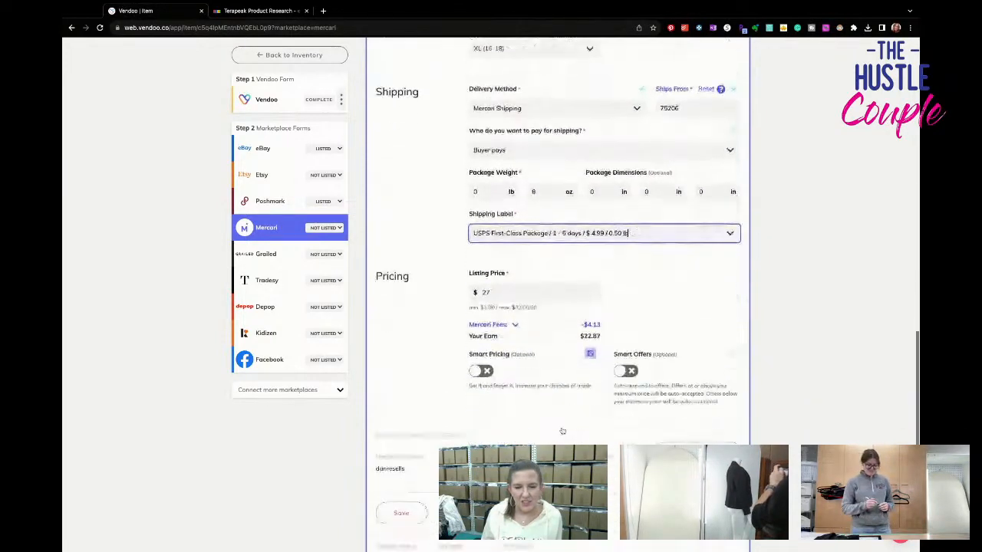
pyautogui.click(714, 481)
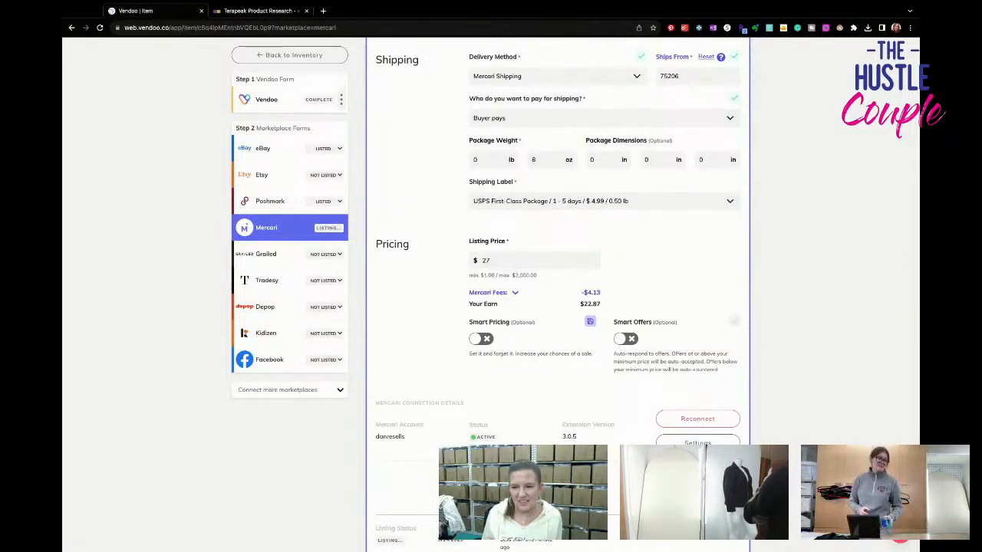
# - Return to the inventory and open the draft titled "Chicos Womens Size 1 US 8"
pyautogui.click(301, 57)
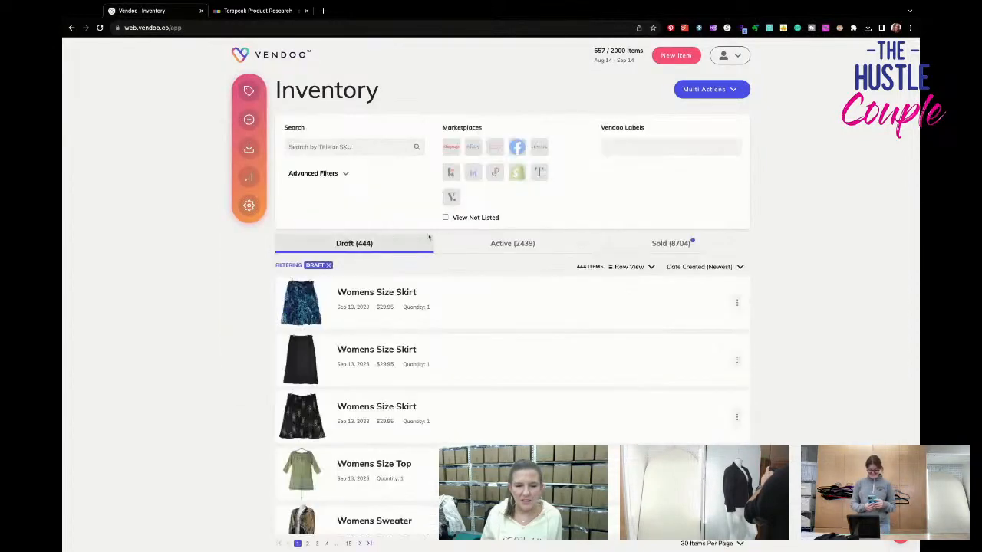
pyautogui.scroll(-7, 489, 329)
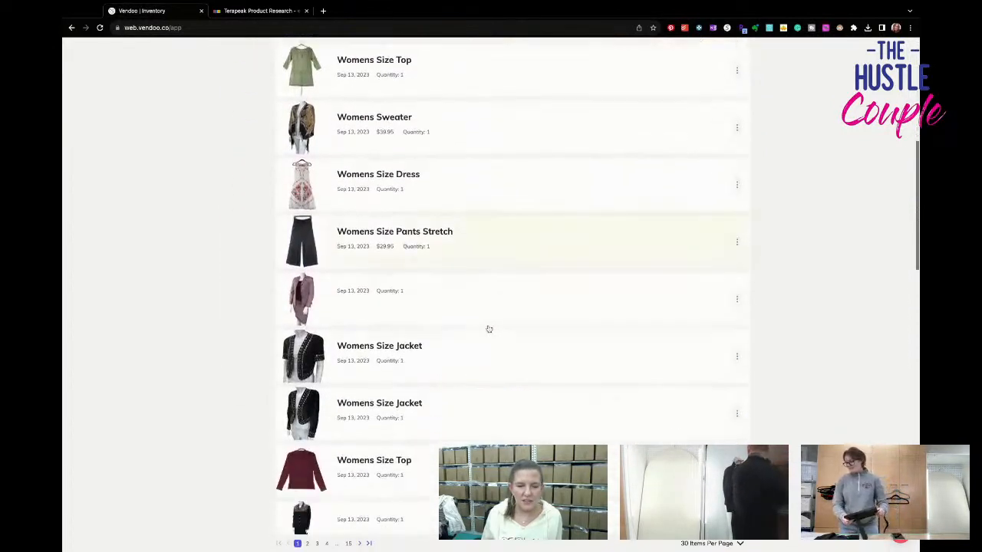
pyautogui.scroll(-7, 488, 329)
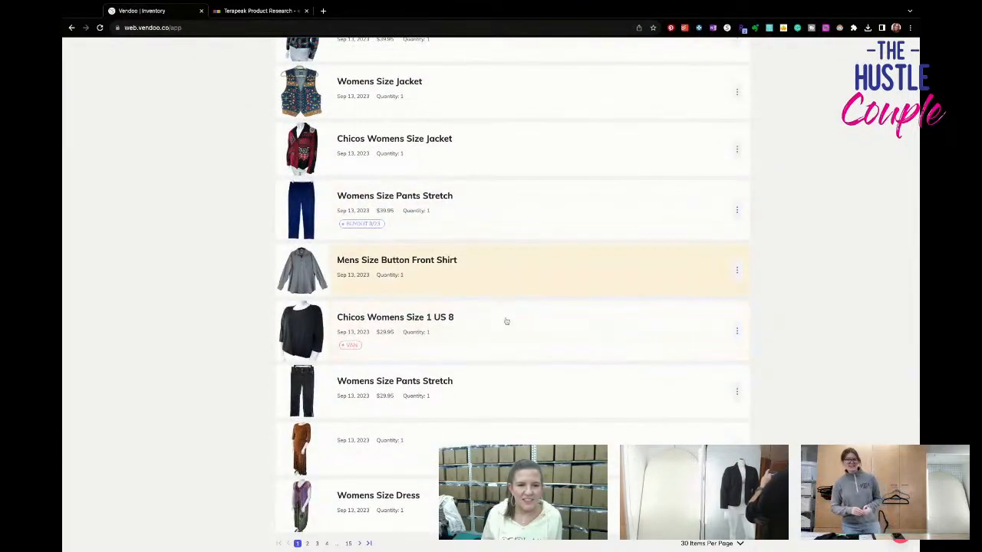
pyautogui.click(512, 342)
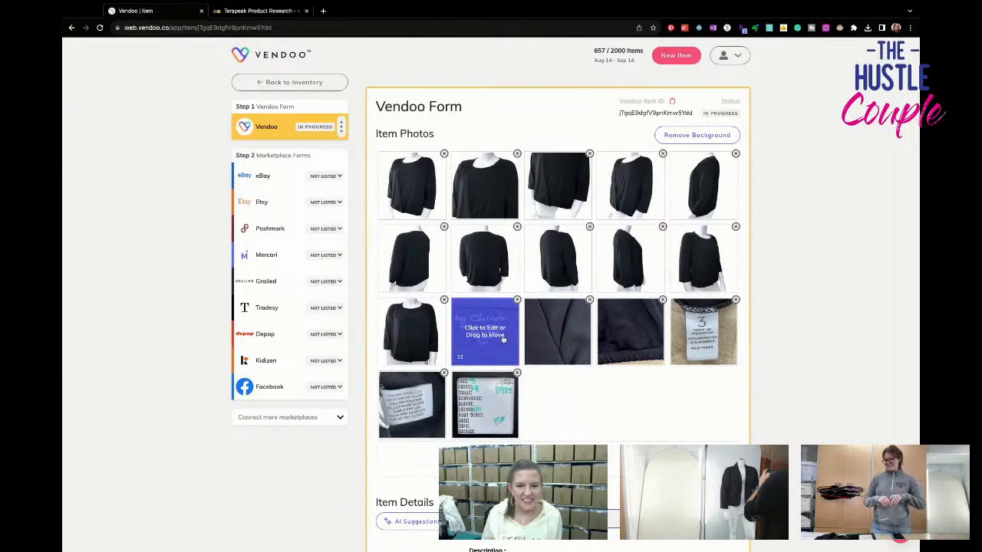
# - Check the label photo and set title and description to "Chicos Womens Size 3 US 16 XL Black T Shirt Poly Stretch Round Neck 3/4 Sleeve"
pyautogui.scroll(-1, 587, 344)
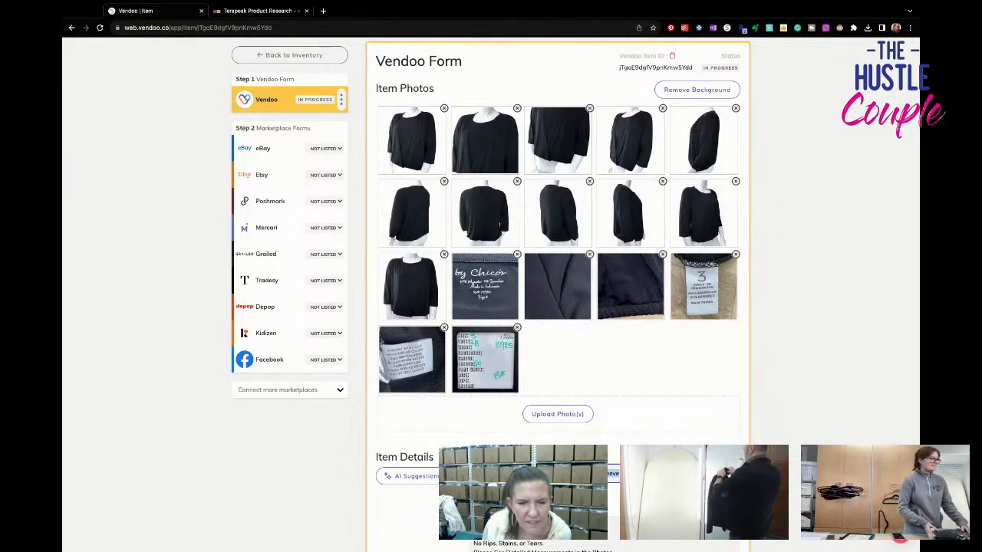
pyautogui.click(485, 286)
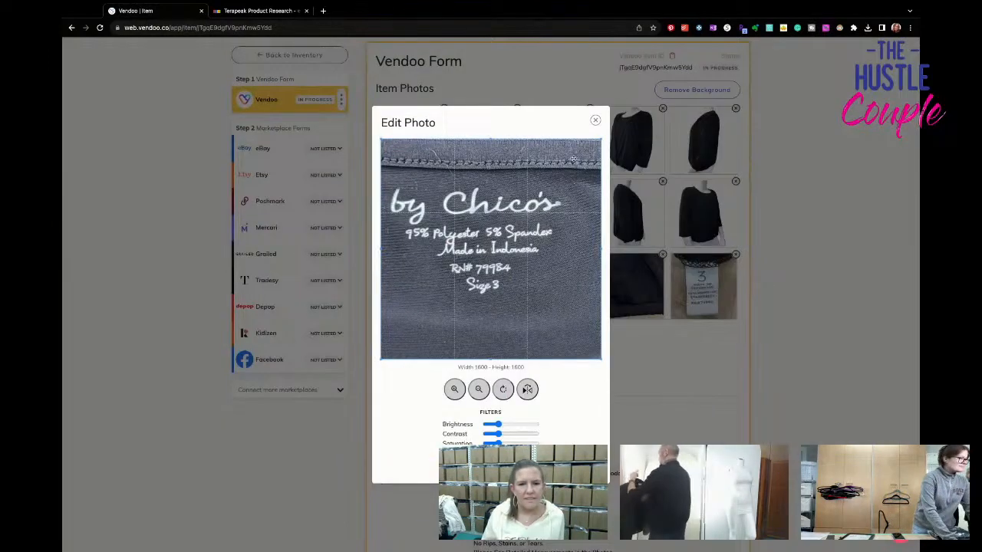
pyautogui.click(595, 120)
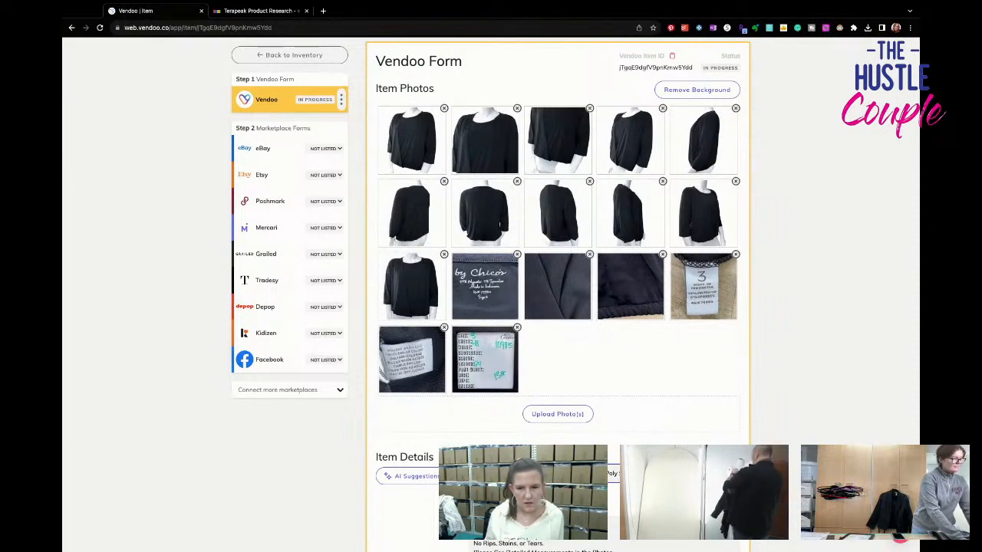
pyautogui.scroll(-1, 558, 291)
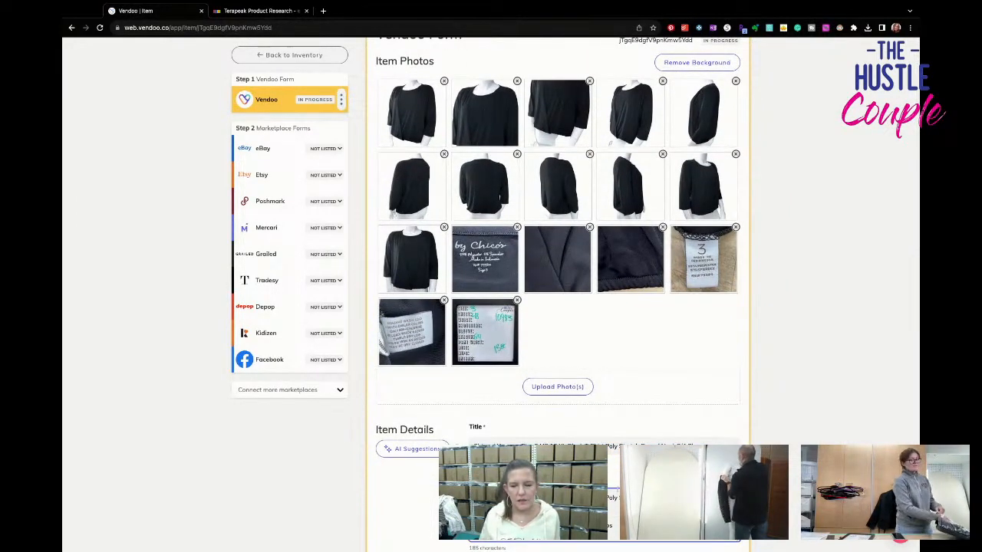
# - Set the primary color to Black, the SKU to 10983 and the package weight to 13 oz
pyautogui.scroll(-3, 558, 292)
pyautogui.click(529, 435)
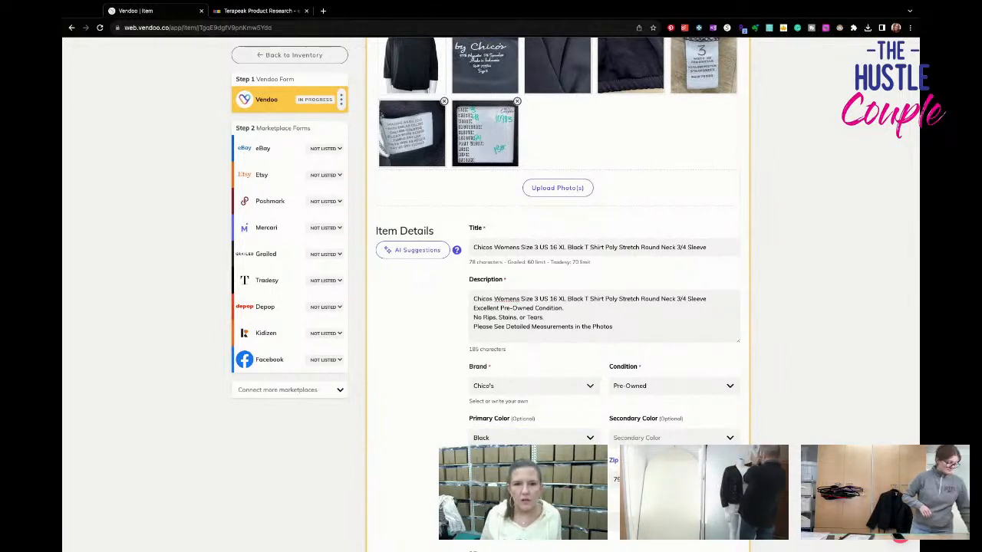
pyautogui.scroll(-4, 558, 291)
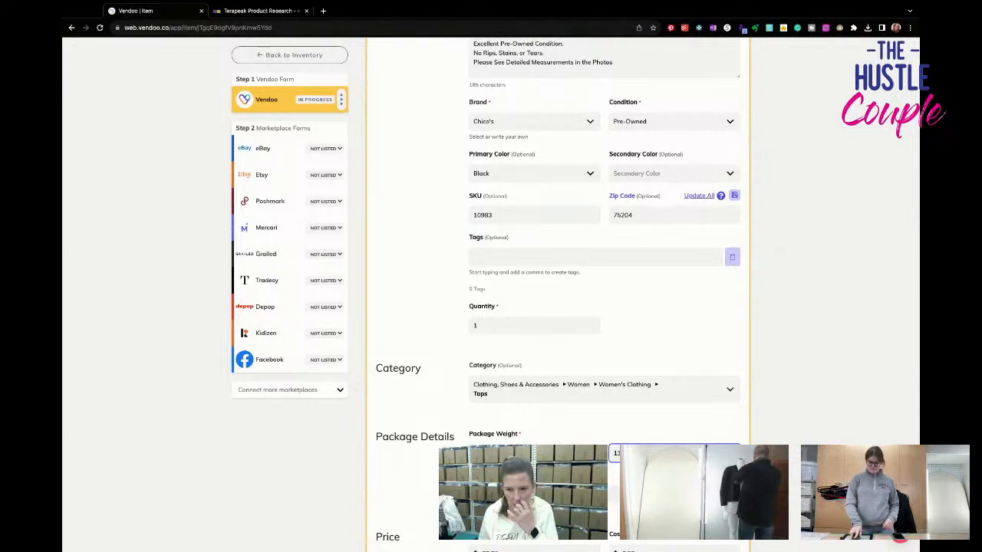
pyautogui.scroll(-3, 557, 292)
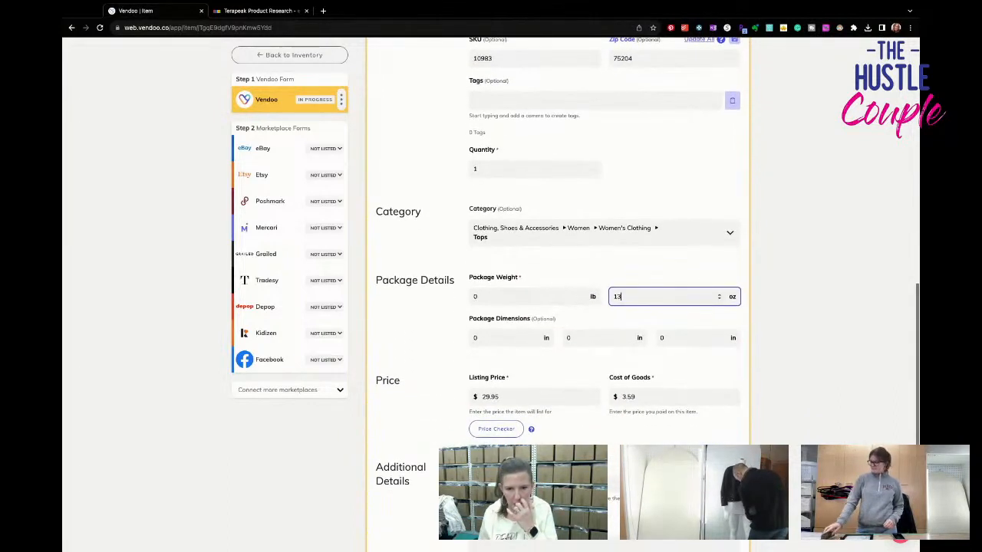
# - Clear the item's Vendoo label, set the listing price to 26.95 and save the Vendoo form
pyautogui.click(598, 483)
pyautogui.click(529, 402)
pyautogui.write('26')
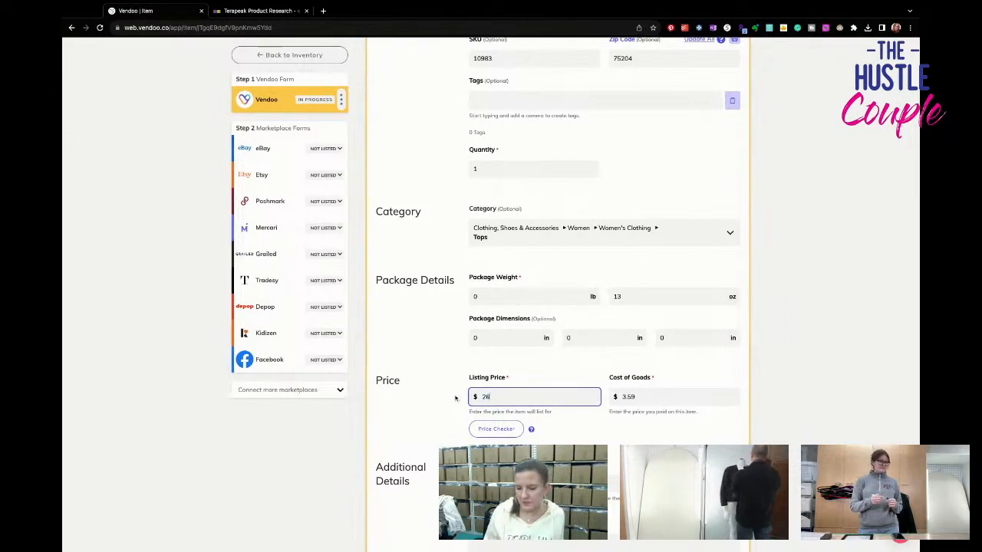
pyautogui.scroll(-3, 517, 432)
pyautogui.click(402, 441)
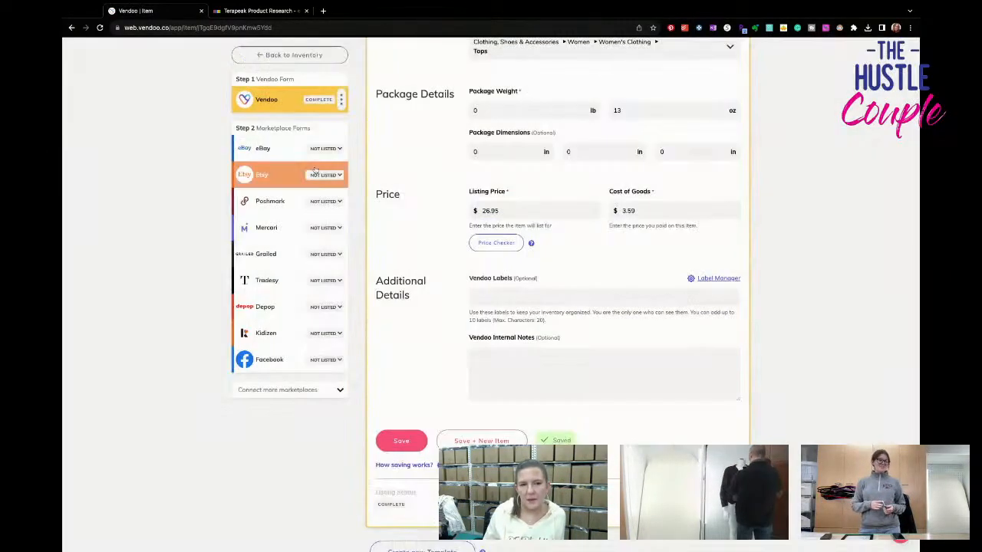
# - Open the eBay form for the 3/4-sleeve top and set the size to XL in the category specifics
pyautogui.click(315, 149)
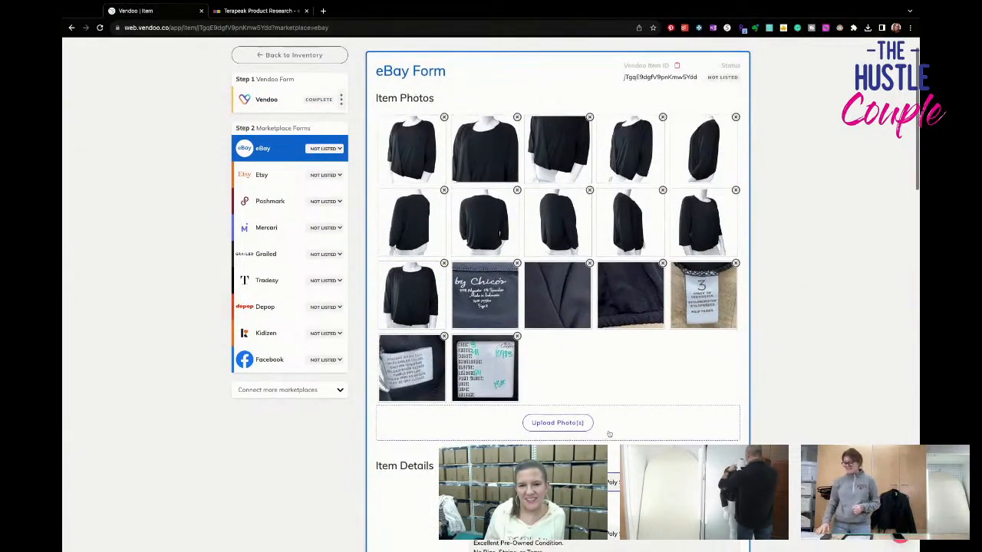
pyautogui.scroll(-2, 609, 435)
pyautogui.scroll(-5, 609, 435)
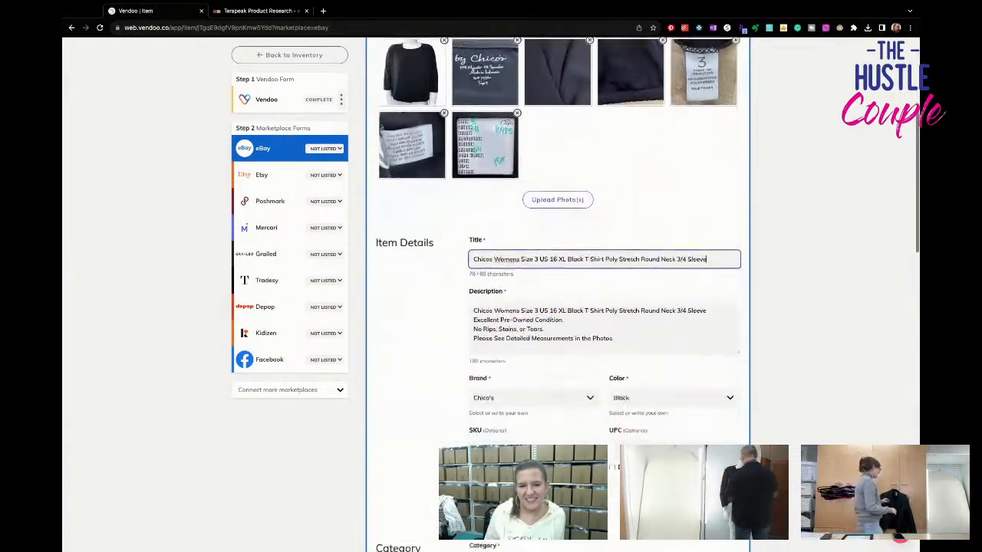
pyautogui.scroll(-1, 529, 292)
pyautogui.click(528, 273)
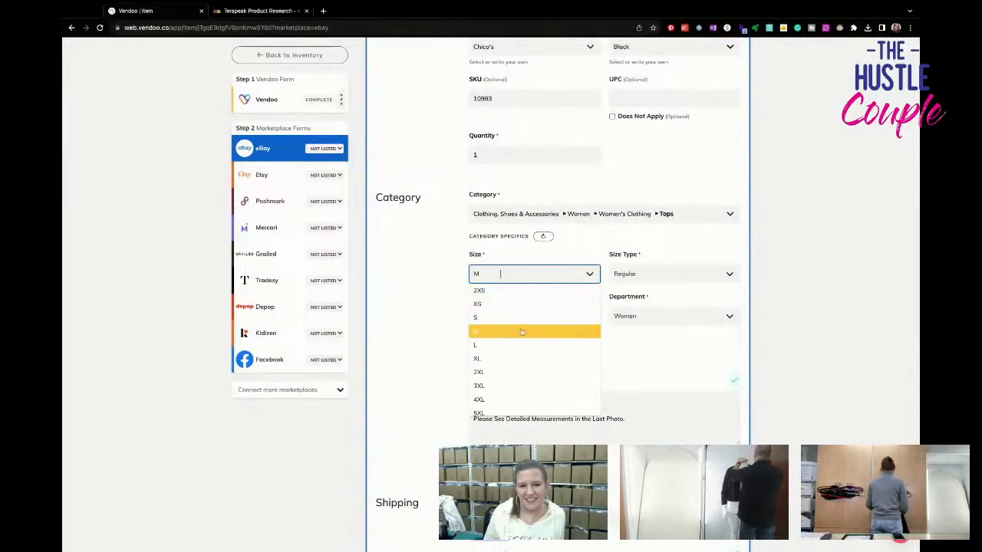
pyautogui.click(521, 355)
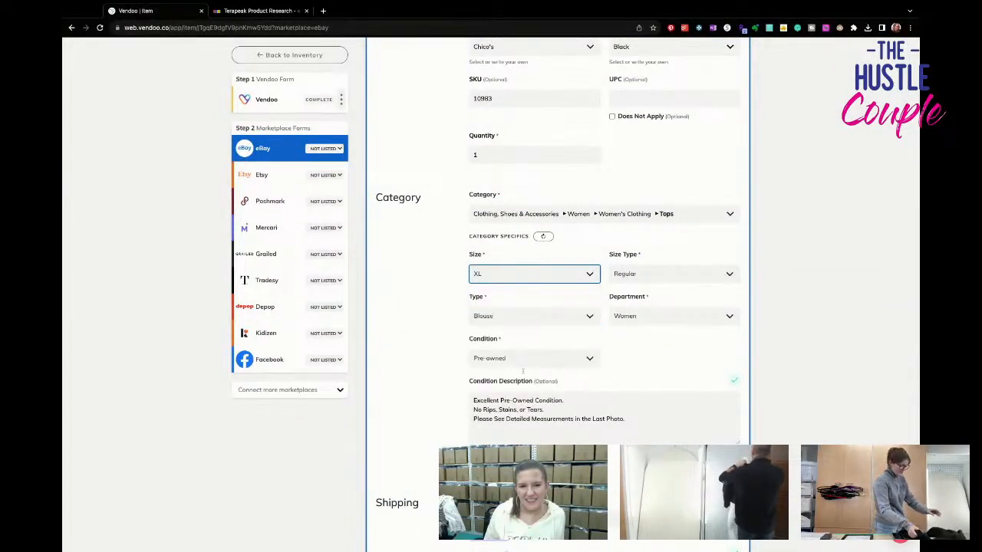
pyautogui.scroll(-3, 568, 392)
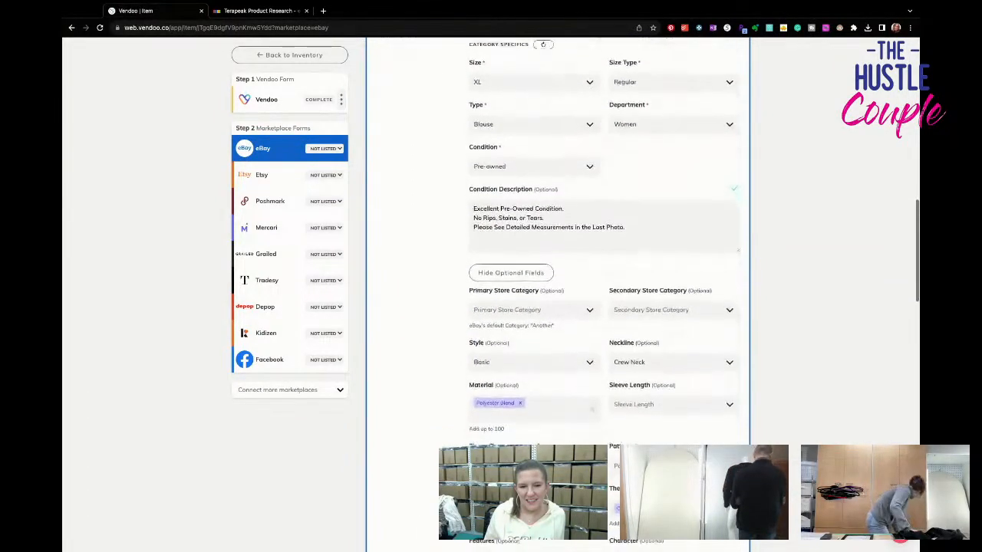
# - Set the eBay category specifics to a sleeve length of 3/4 Sleeve and a Solid pattern
pyautogui.click(645, 354)
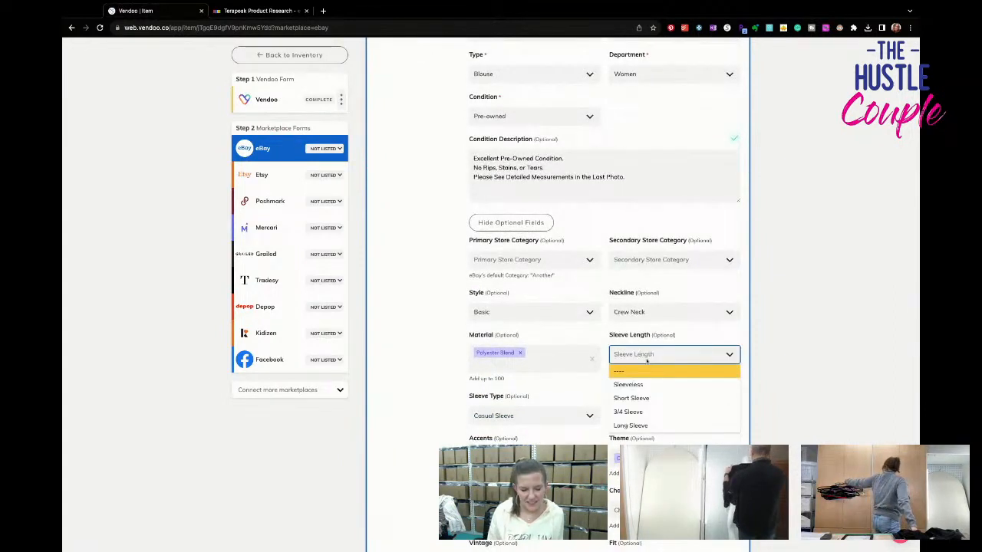
pyautogui.write('3')
pyautogui.click(632, 375)
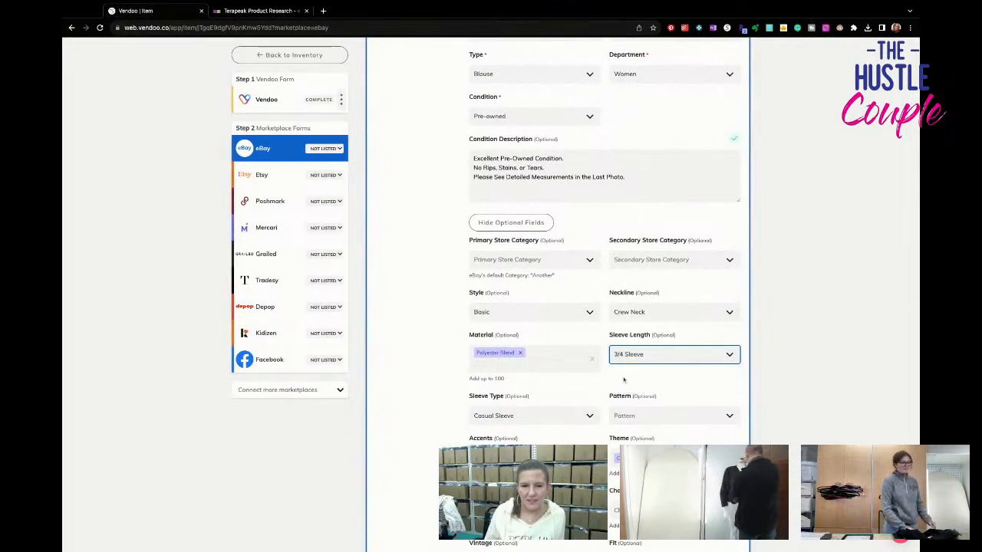
pyautogui.click(634, 418)
pyautogui.write('solid')
pyautogui.click(634, 421)
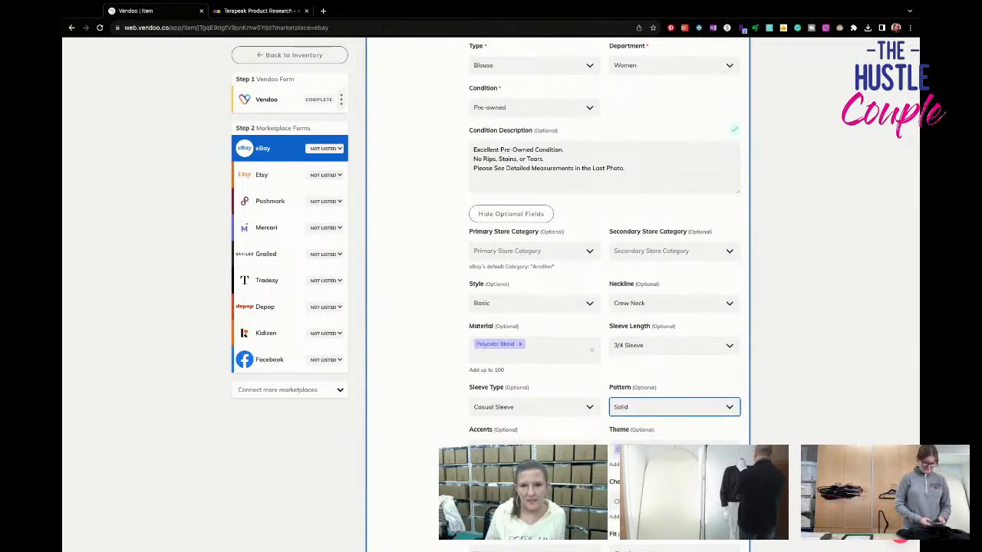
# - Add Stretch as a feature and set the fabric type to Knit in the eBay optional fields
pyautogui.scroll(1, 641, 408)
pyautogui.scroll(-1, 641, 408)
pyautogui.scroll(-3, 641, 408)
pyautogui.click(500, 310)
pyautogui.write('stre')
pyautogui.press('Tab')
pyautogui.press('Tab')
pyautogui.press('Tab')
pyautogui.press('Tab')
pyautogui.write('kn')
pyautogui.press('Return')
pyautogui.press('Tab')
pyautogui.press('Tab')
pyautogui.press('Tab')
pyautogui.press('Tab')
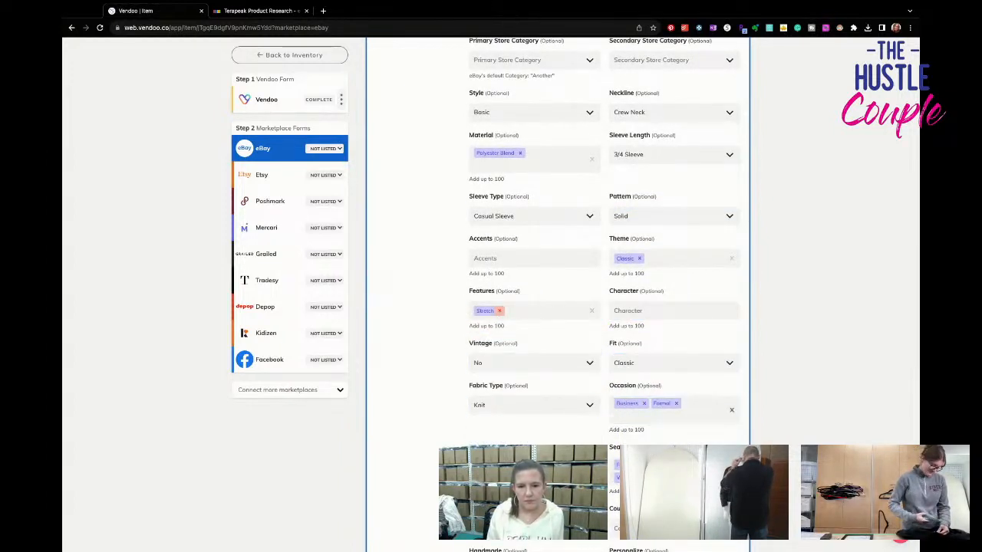
# - Set the garment care to Machine Washable in the eBay optional fields
pyautogui.scroll(-3, 493, 306)
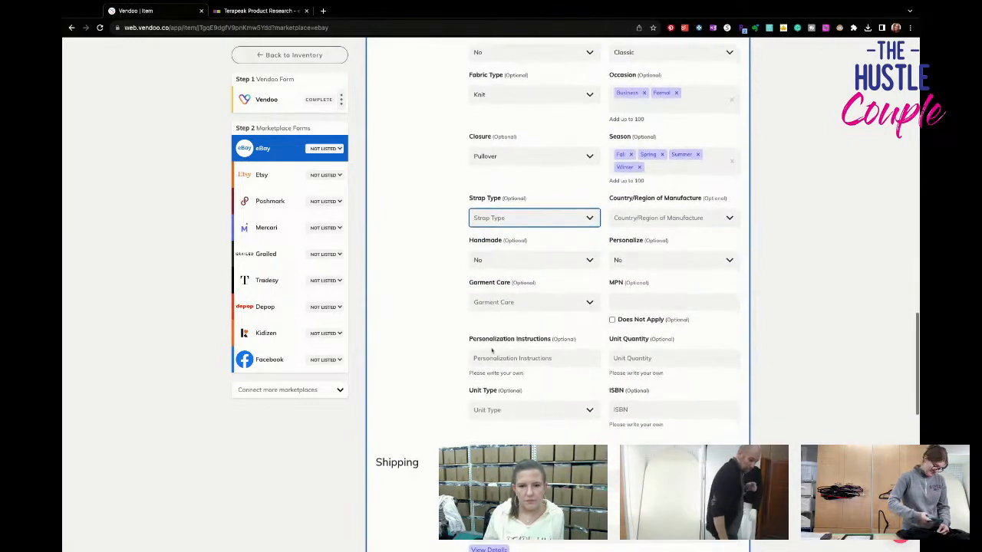
pyautogui.click(500, 272)
pyautogui.click(507, 327)
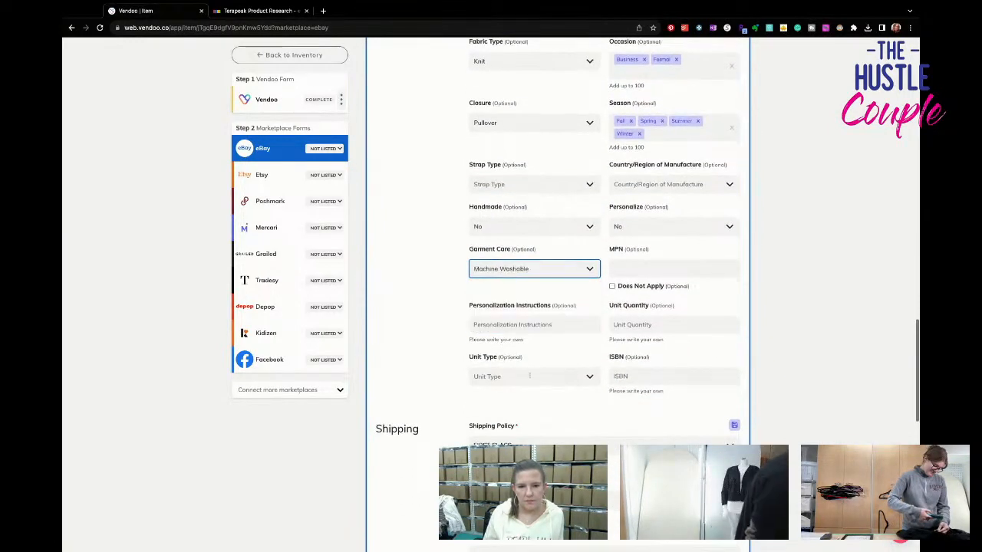
# - Set the eBay shipping policy to PRIORITY and list the 3/4-sleeve top on eBay
pyautogui.scroll(-2, 529, 377)
pyautogui.scroll(-1, 530, 377)
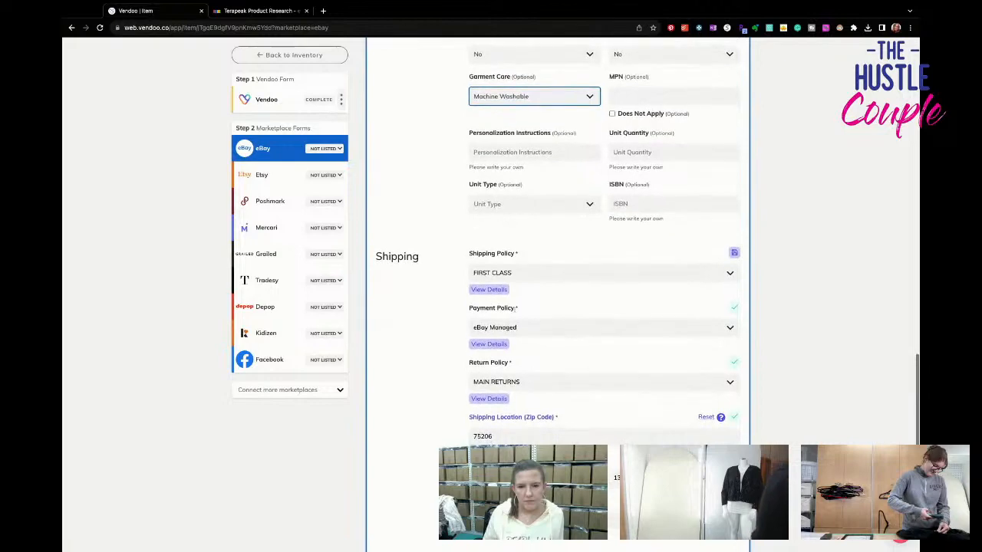
pyautogui.click(530, 273)
pyautogui.scroll(-5, 533, 342)
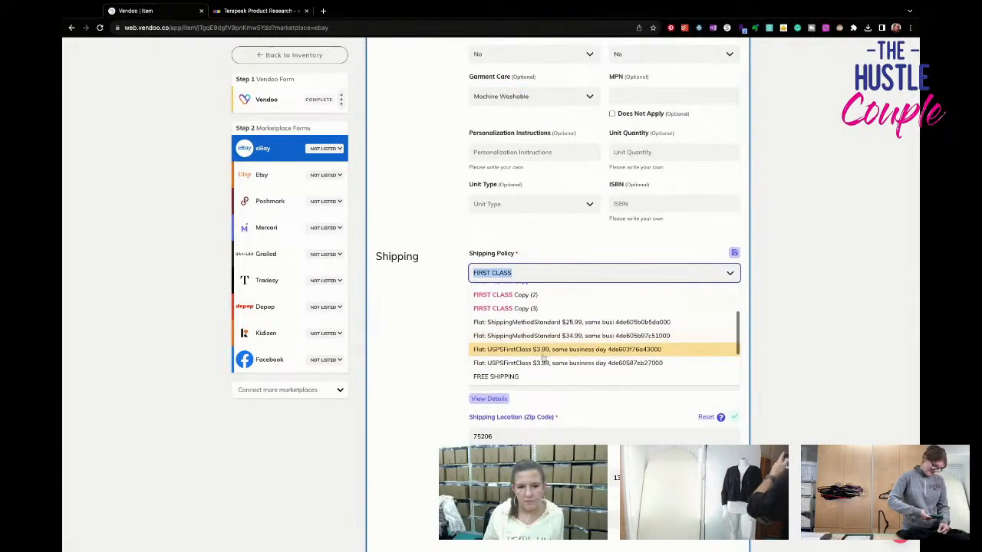
pyautogui.click(544, 363)
pyautogui.scroll(-9, 598, 383)
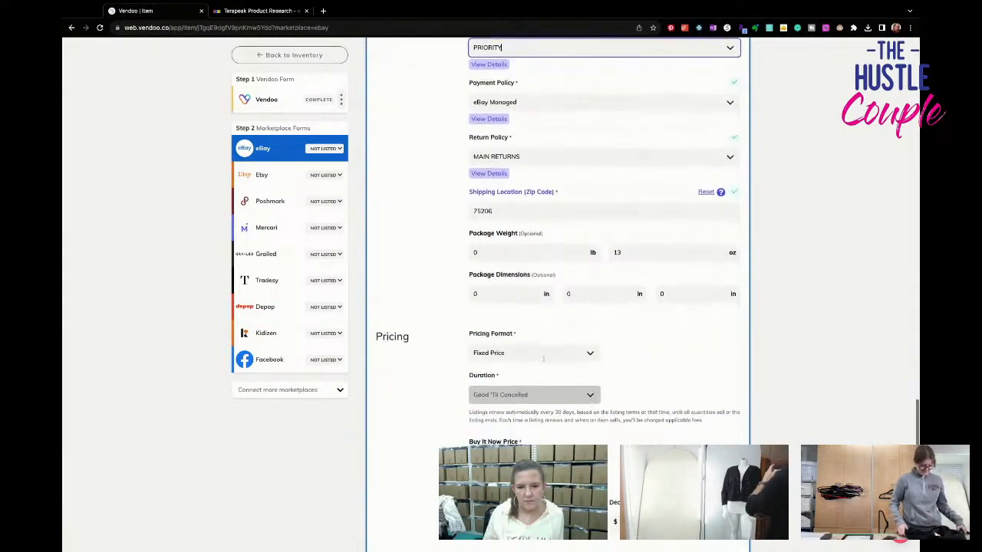
pyautogui.click(658, 399)
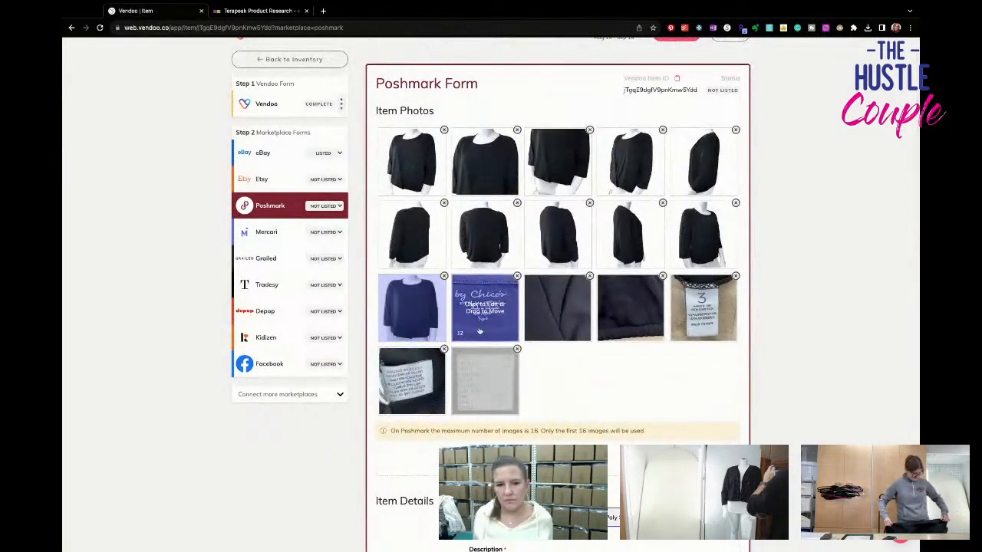
# - Delete the ninth photo from the Poshmark form and set the size to US Standard XL
pyautogui.click(662, 204)
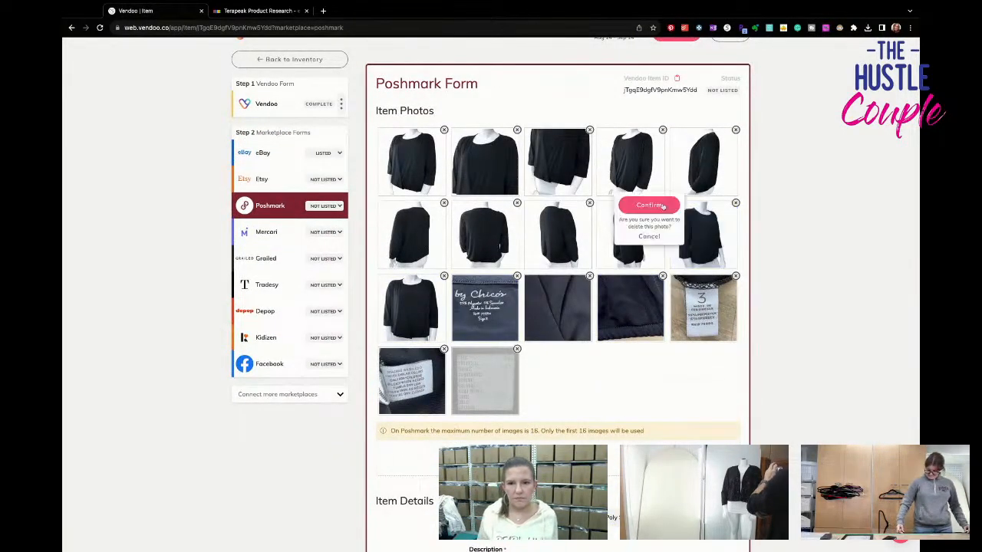
pyautogui.click(661, 205)
pyautogui.scroll(-3, 674, 327)
pyautogui.scroll(-5, 674, 327)
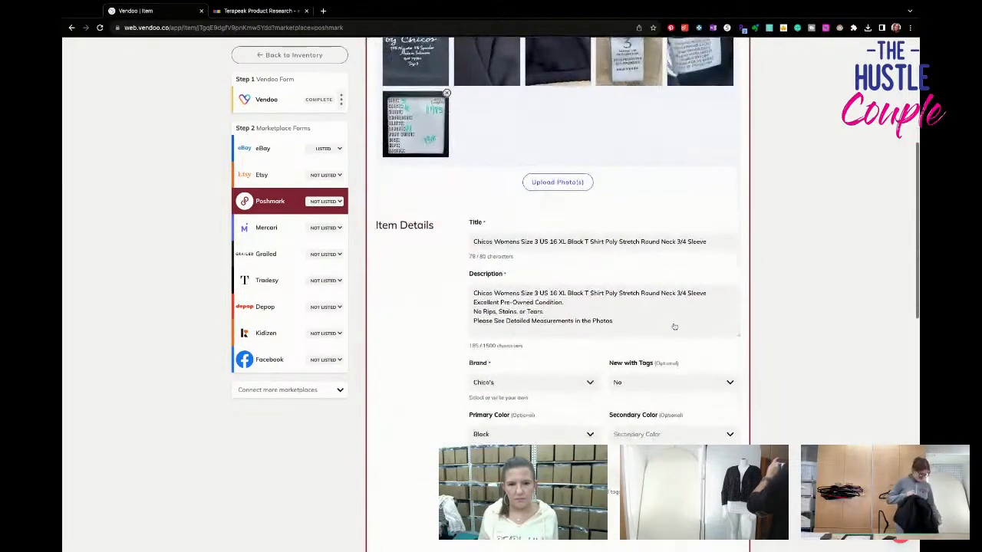
pyautogui.click(567, 339)
pyautogui.scroll(-1, 568, 442)
pyautogui.click(567, 473)
# - Set the Poshmark discounted shipping to No Discount and list the item on Poshmark
pyautogui.click(648, 398)
pyautogui.click(644, 414)
pyautogui.scroll(-2, 645, 414)
pyautogui.scroll(-1, 644, 322)
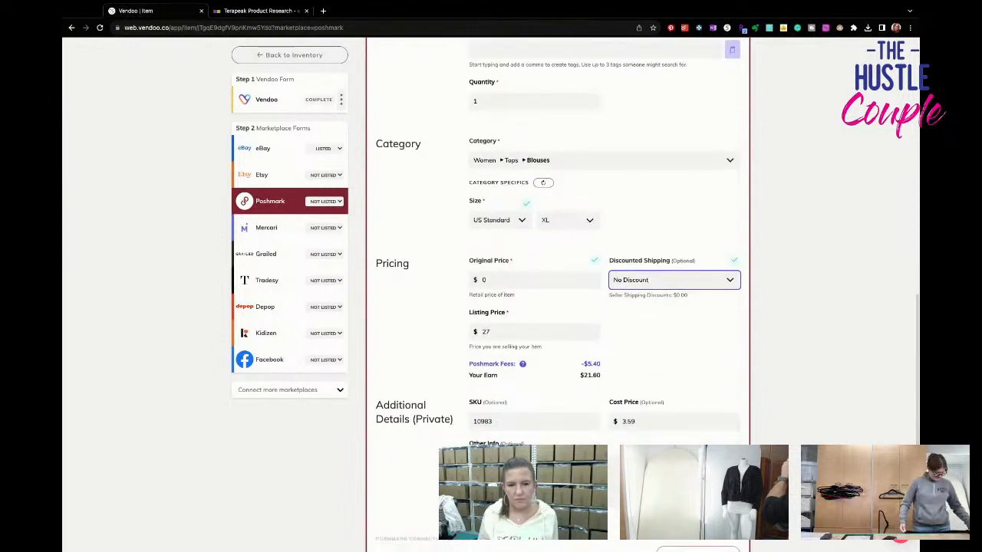
pyautogui.scroll(-1, 648, 259)
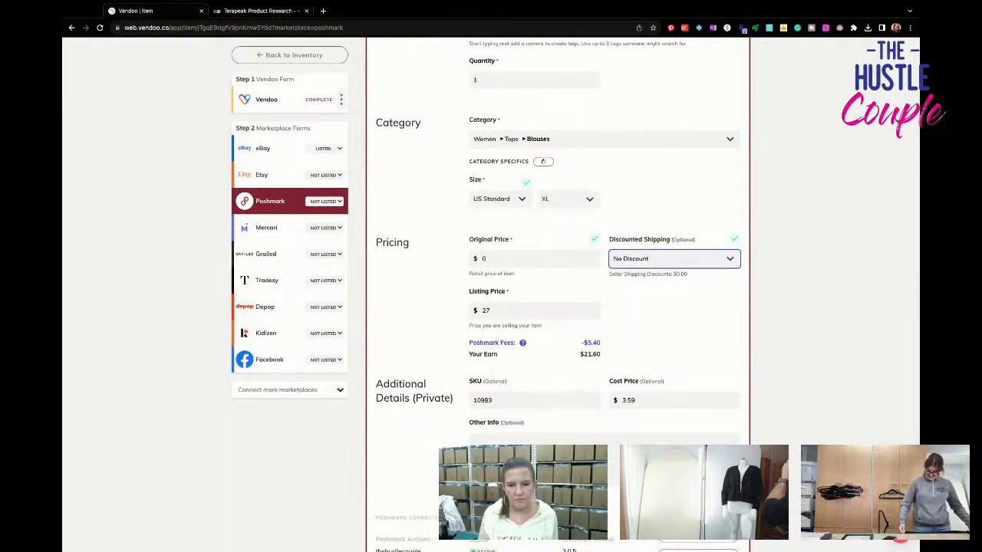
pyautogui.scroll(-5, 651, 415)
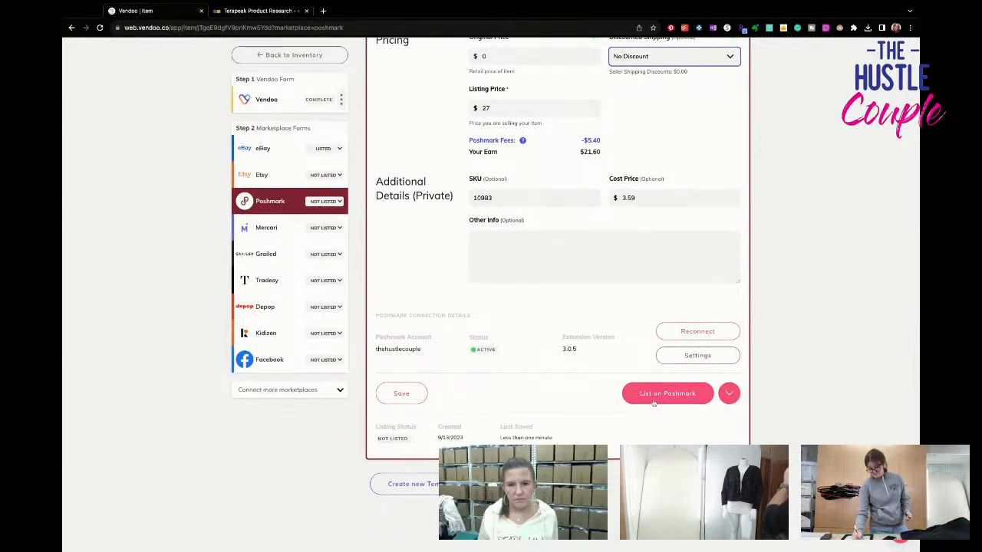
pyautogui.click(653, 398)
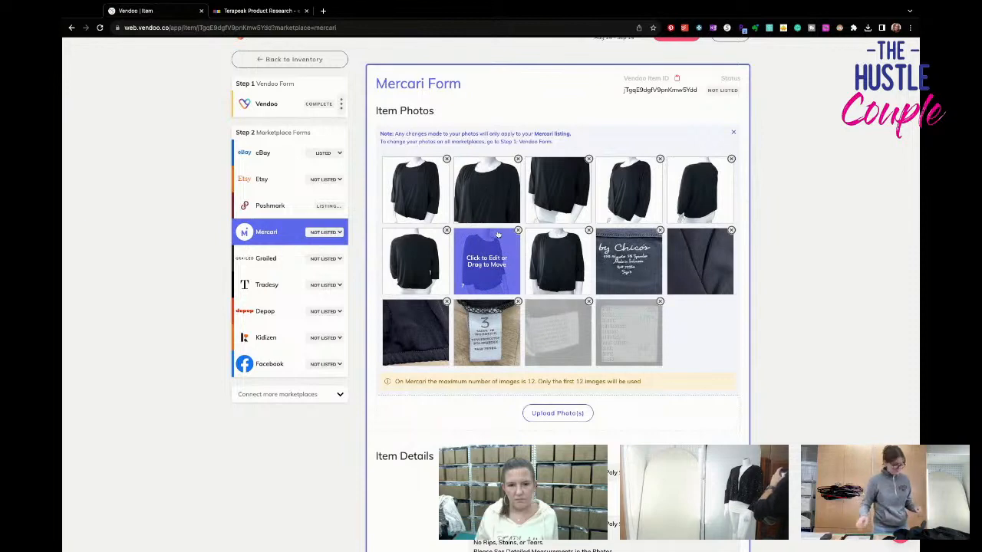
# - Delete surplus photos of the top from the Mercari form to meet the 12-image limit
pyautogui.click(731, 159)
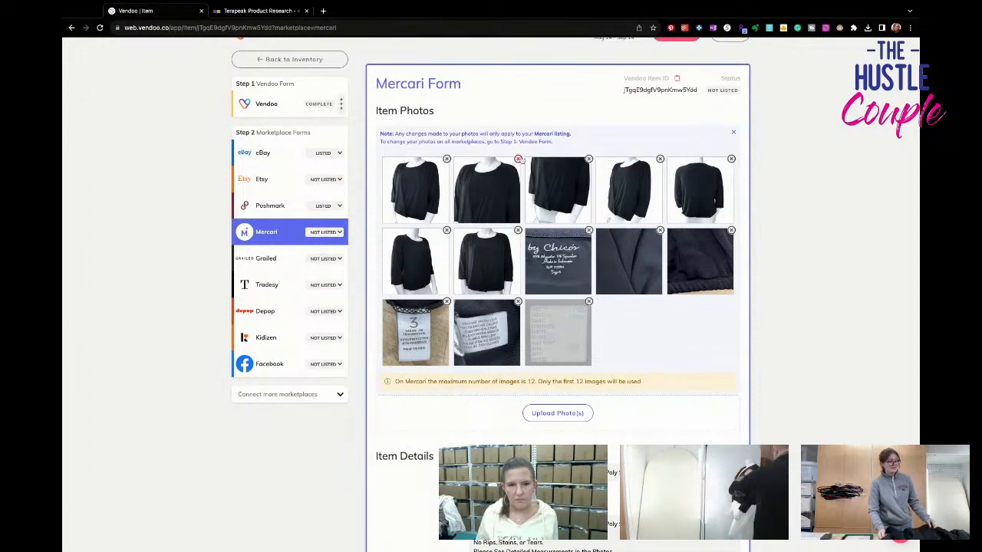
pyautogui.click(589, 158)
pyautogui.click(506, 162)
# - Set the size to XL (16-18) in the Mercari category specifics
pyautogui.scroll(-3, 557, 355)
pyautogui.scroll(-3, 557, 354)
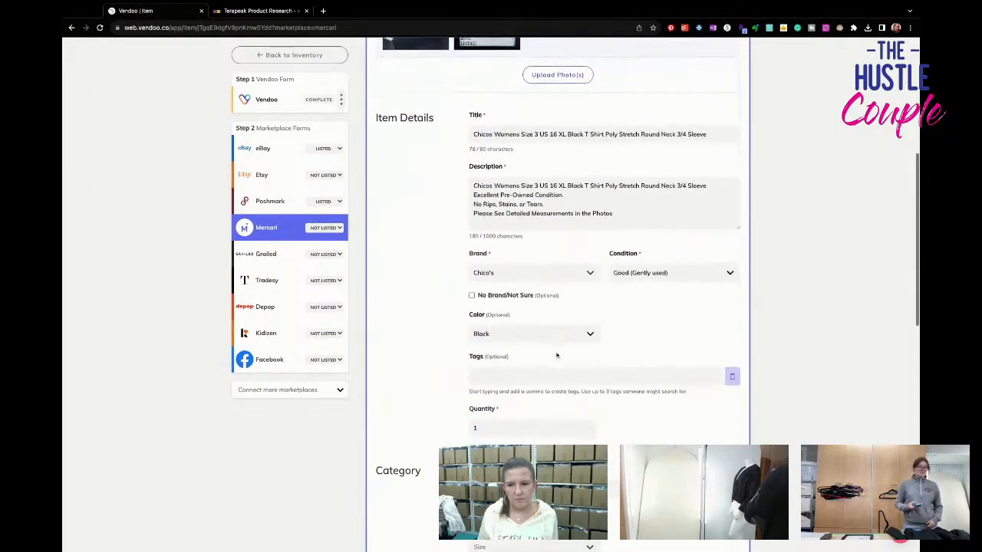
pyautogui.scroll(-5, 543, 368)
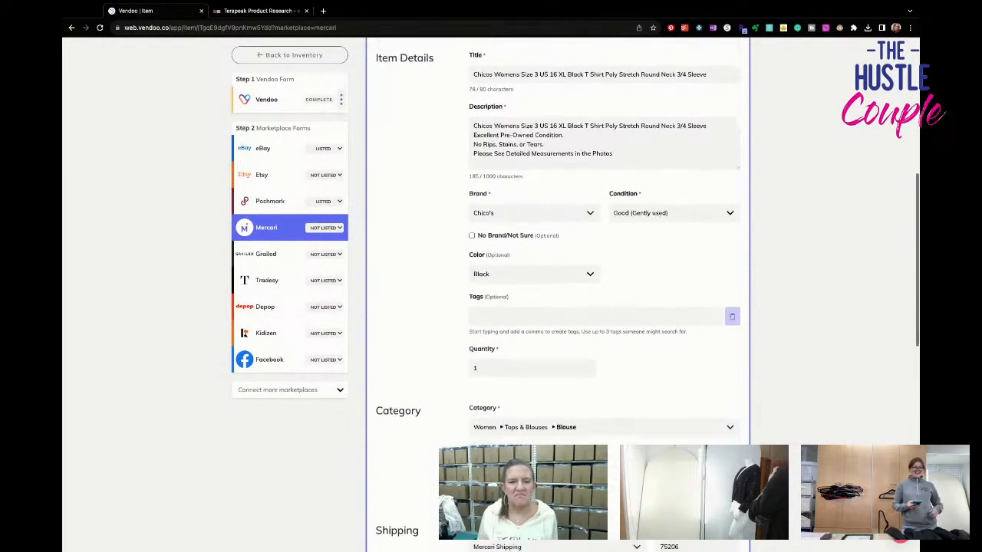
pyautogui.click(541, 358)
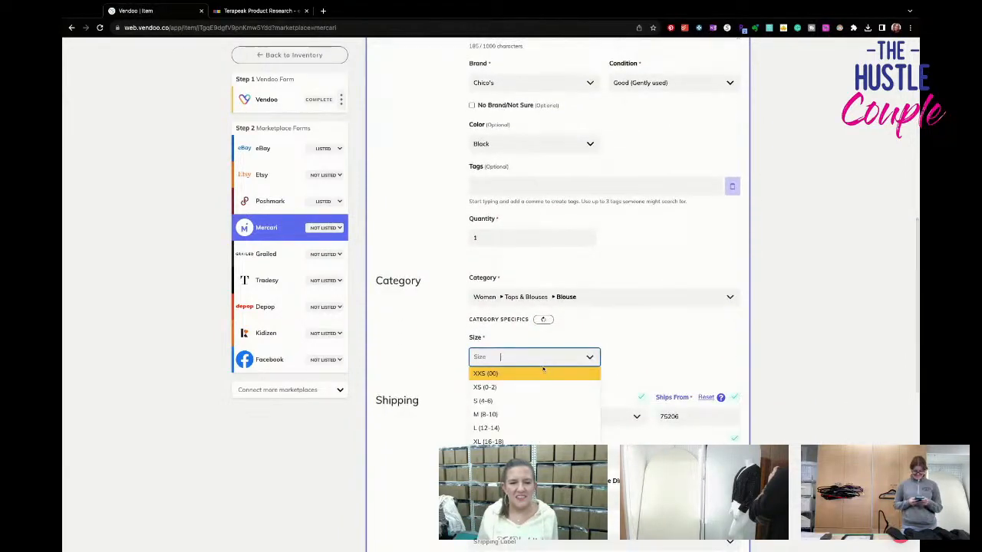
pyautogui.click(536, 440)
# - Choose the USPS First-Class Package 1 lb label at $7.40 and list the top on Mercari
pyautogui.scroll(-5, 539, 337)
pyautogui.click(539, 328)
pyautogui.click(541, 338)
pyautogui.scroll(-5, 553, 353)
pyautogui.click(658, 392)
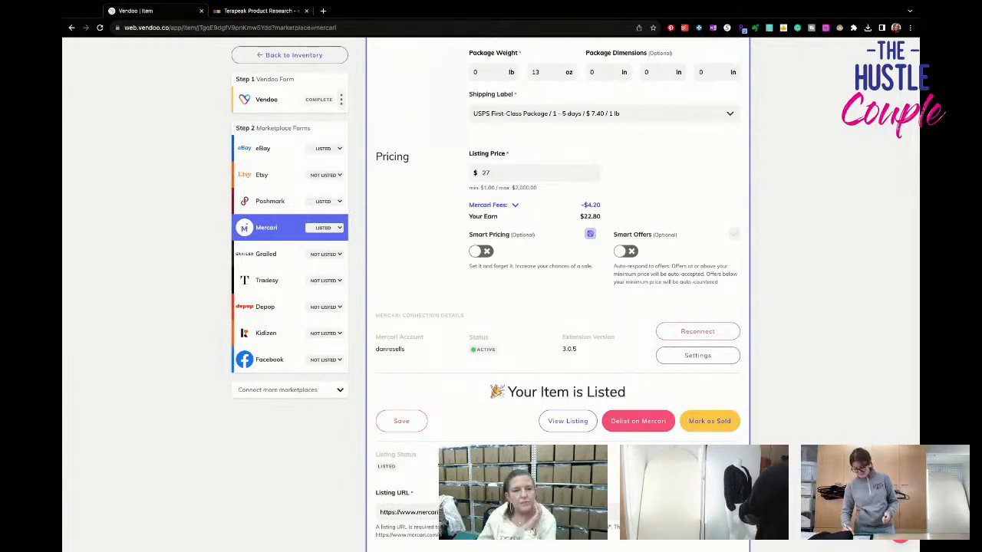
# - Return to the inventory, look through the first three pages of drafts and open the black women's tank top draft
pyautogui.click(307, 60)
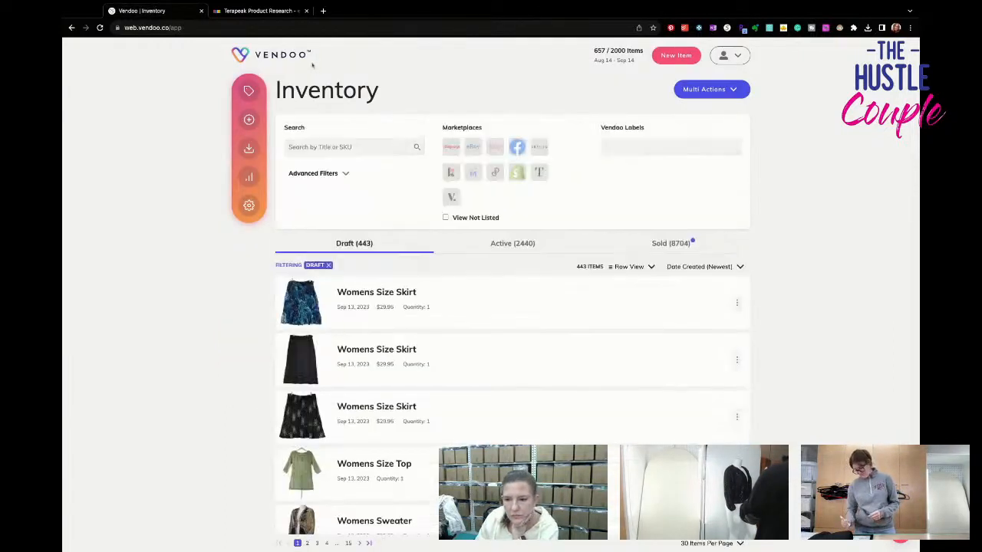
pyautogui.scroll(-2, 335, 251)
pyautogui.scroll(-2, 335, 251)
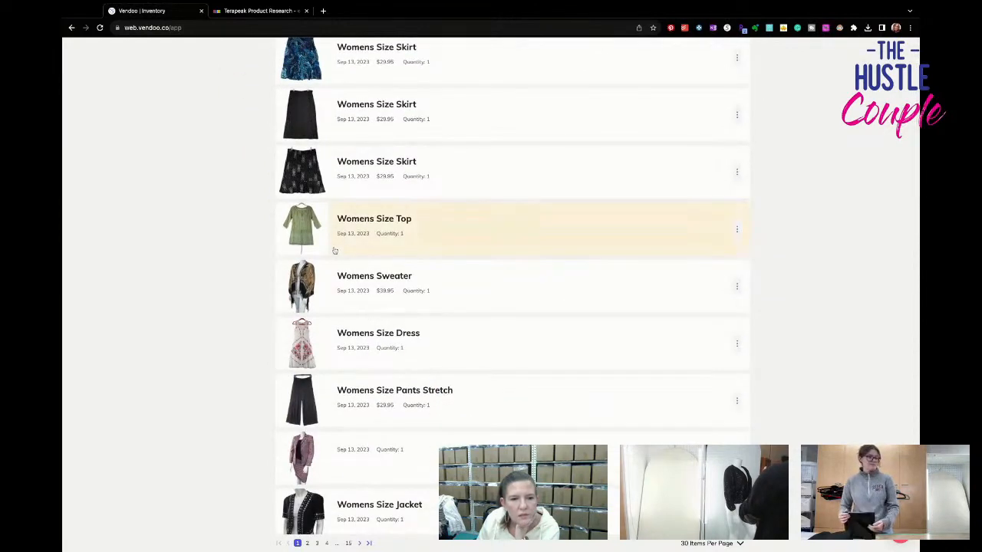
pyautogui.scroll(-10, 334, 251)
pyautogui.scroll(-5, 334, 251)
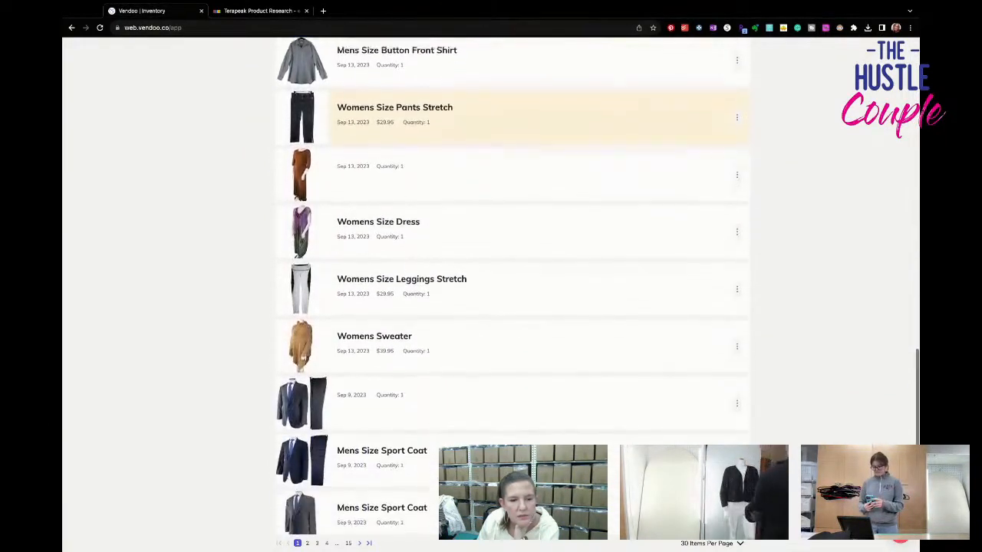
pyautogui.scroll(-6, 334, 251)
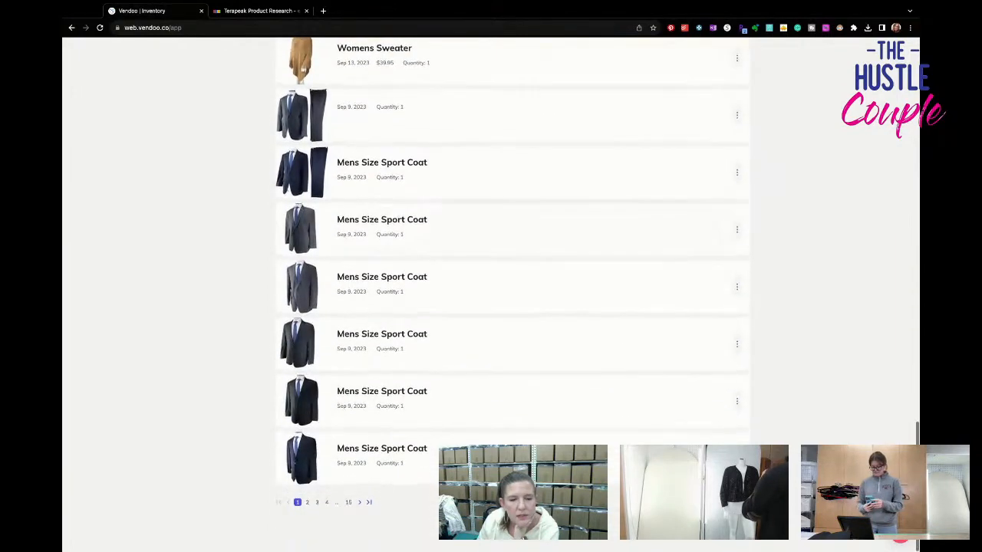
pyautogui.click(308, 504)
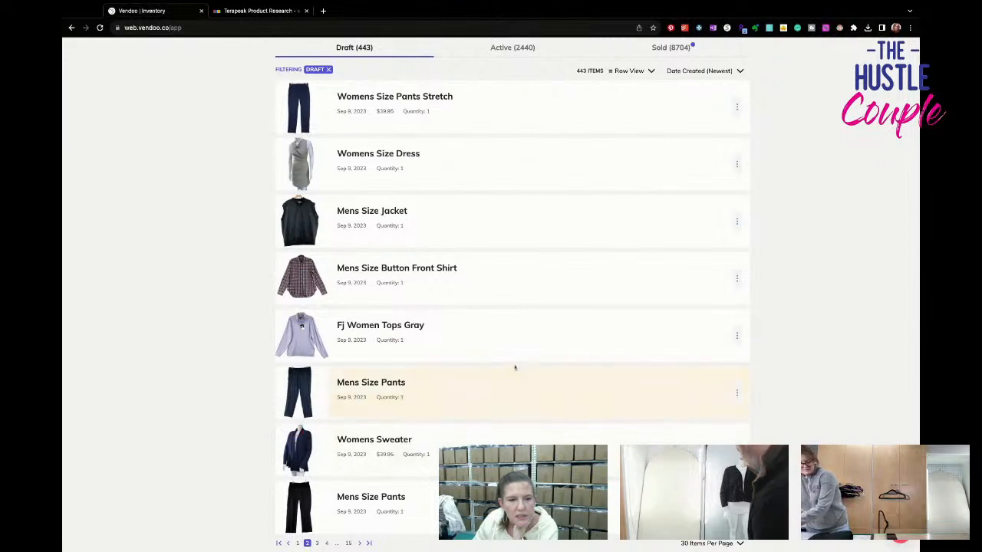
pyautogui.scroll(-3, 512, 405)
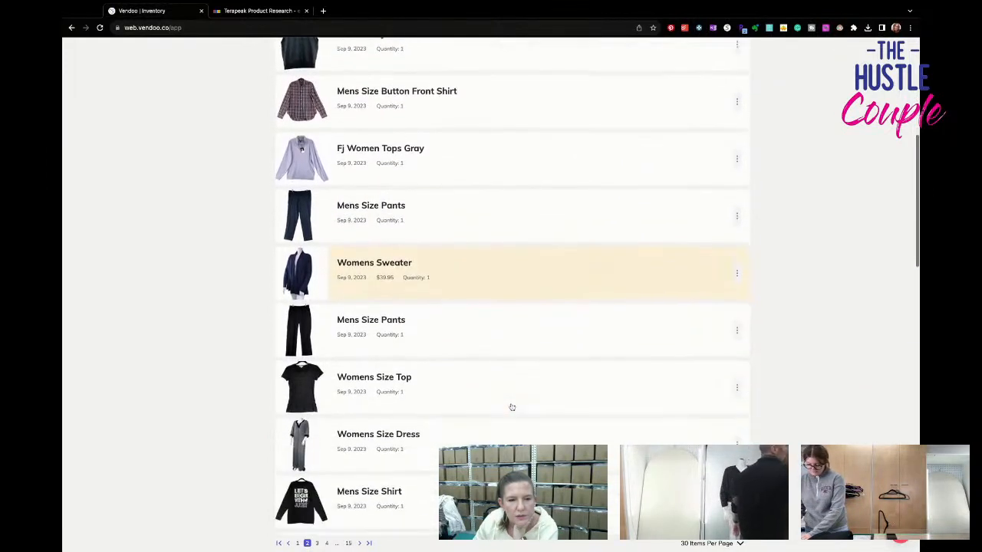
pyautogui.scroll(-5, 512, 406)
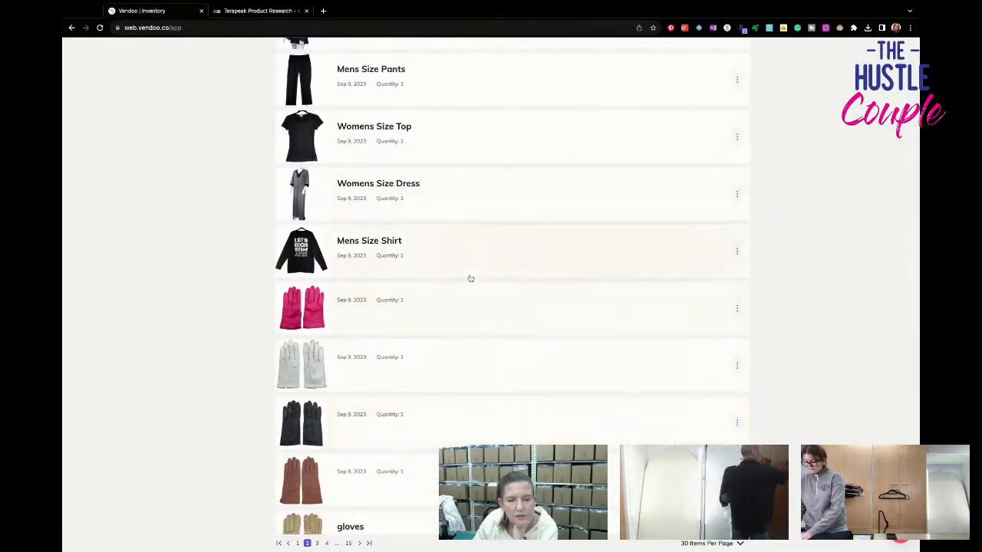
pyautogui.scroll(-10, 454, 376)
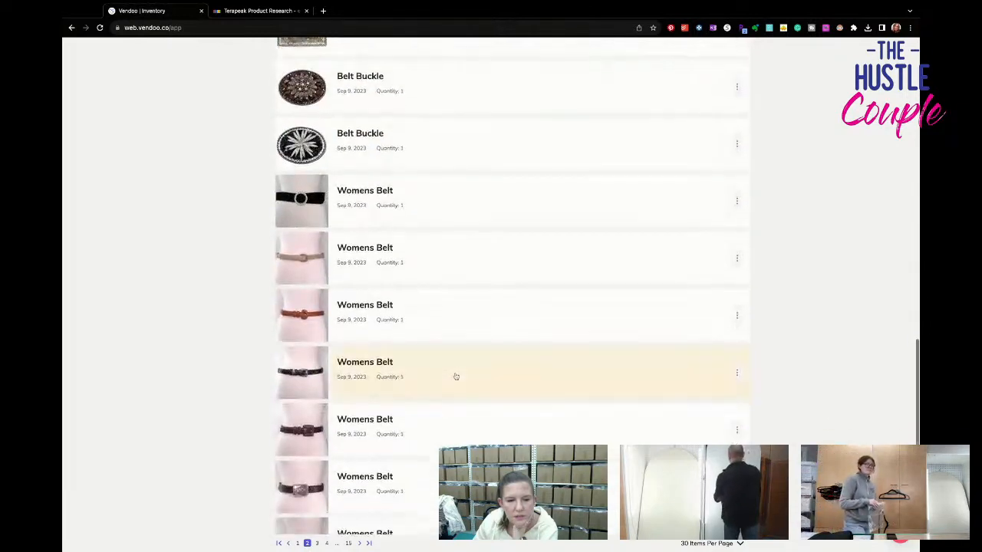
pyautogui.scroll(-8, 454, 376)
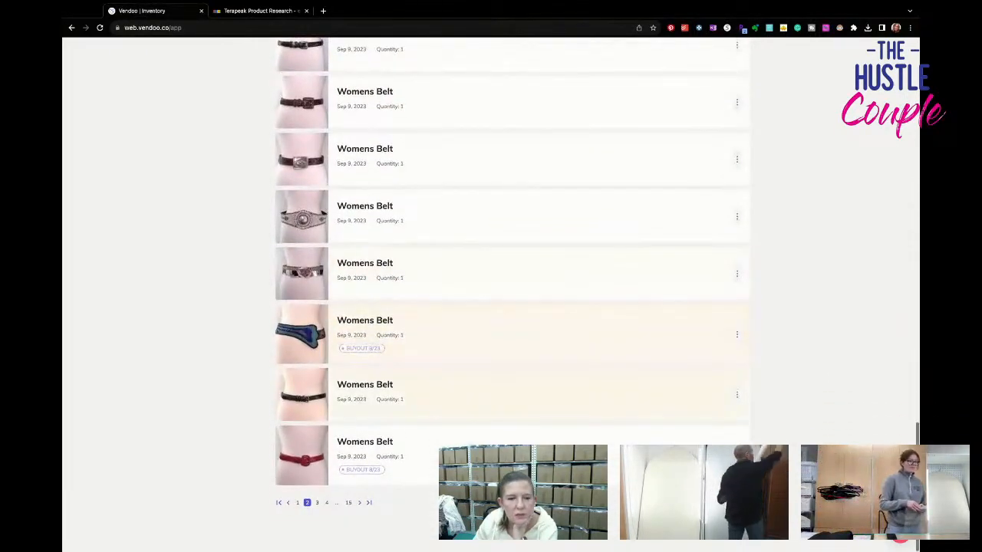
pyautogui.click(316, 503)
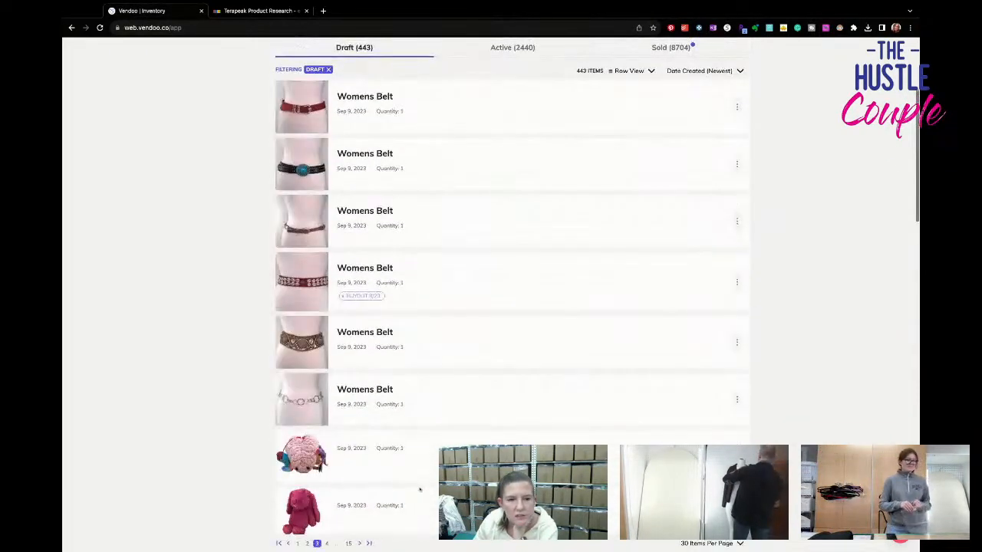
pyautogui.scroll(-5, 419, 487)
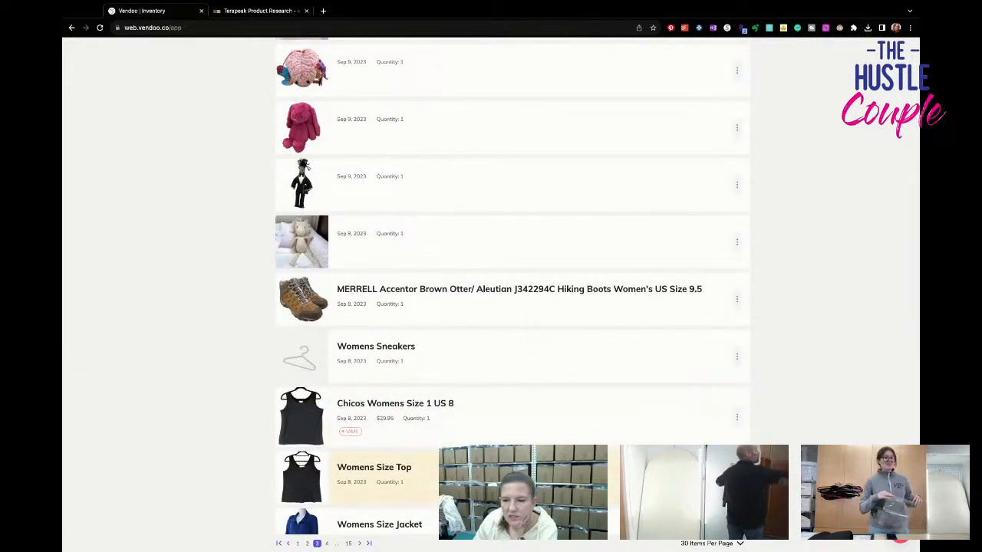
pyautogui.scroll(-1, 384, 472)
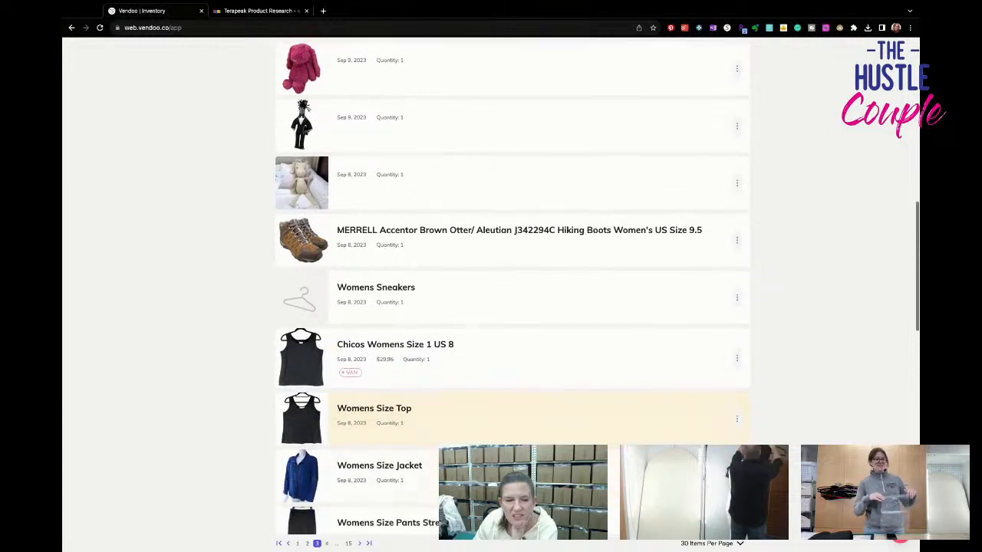
pyautogui.click(483, 368)
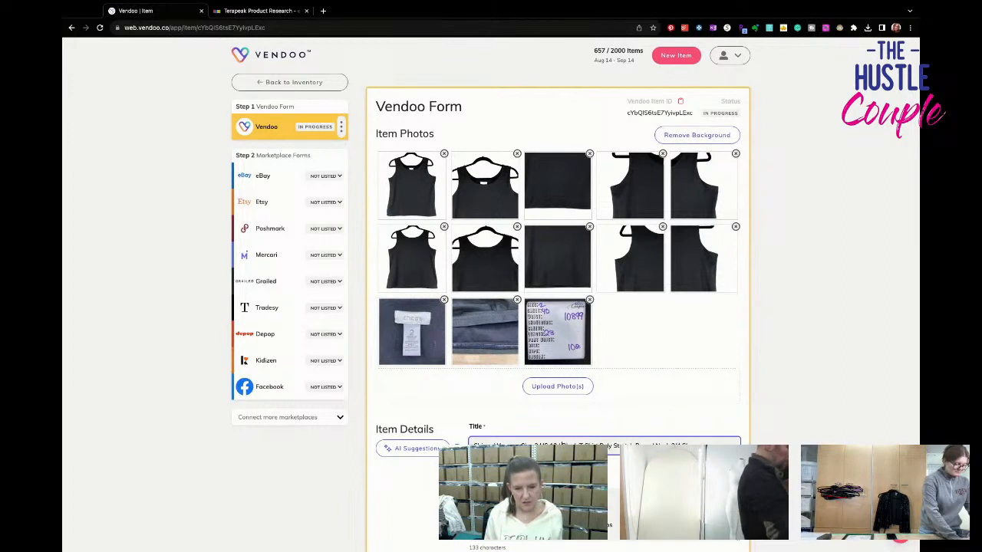
# - Replace the end of the title after "Black" with "Tank Top" and check the brand and size tag photo
pyautogui.moveTo(580, 445); pyautogui.dragTo(702, 446)
pyautogui.write('T')
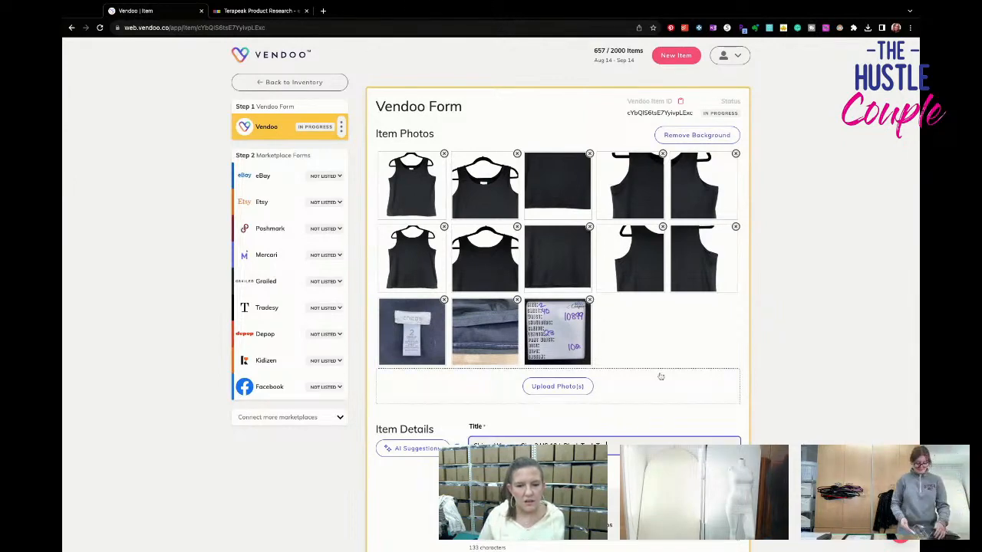
pyautogui.click(412, 338)
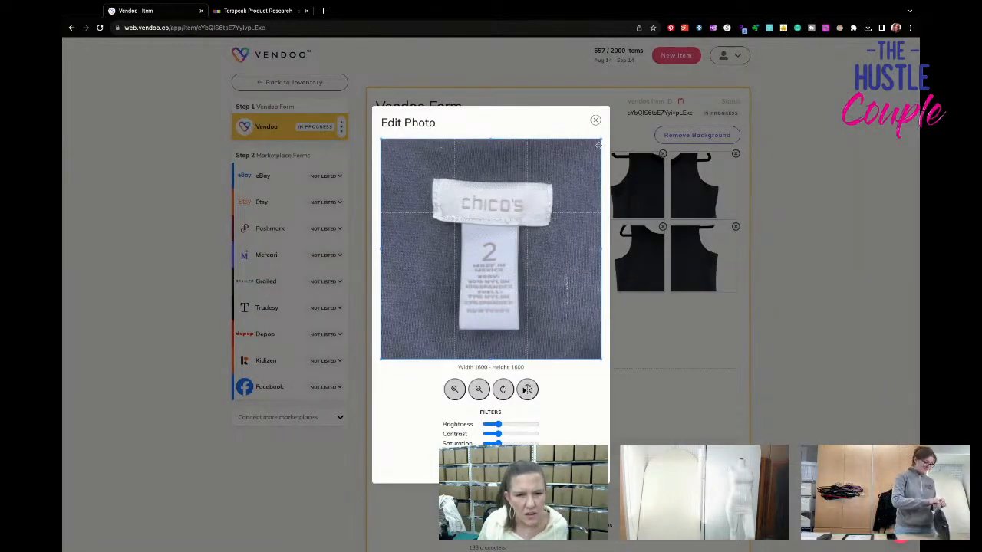
pyautogui.click(595, 121)
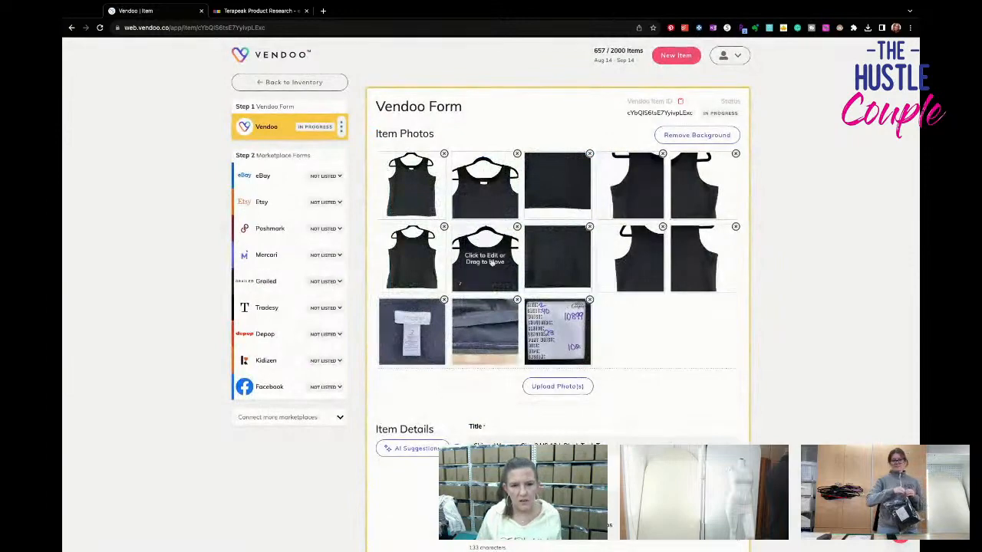
pyautogui.click(412, 337)
pyautogui.click(595, 122)
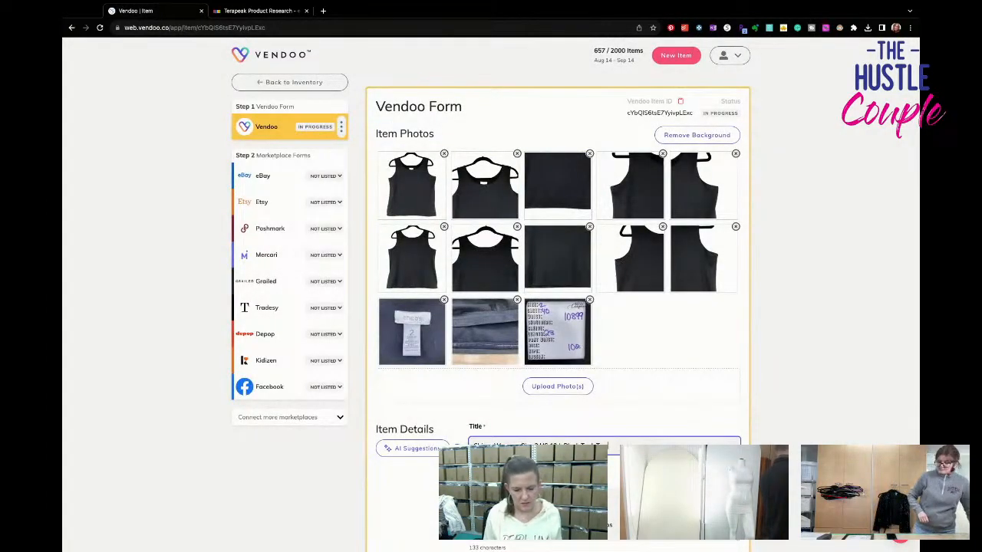
# - Finish the title with "Microfiber Grip Hem Stretch Wide Strap" and copy the full title into the first line of the description
pyautogui.write('Soft Hem Stretch Wide')
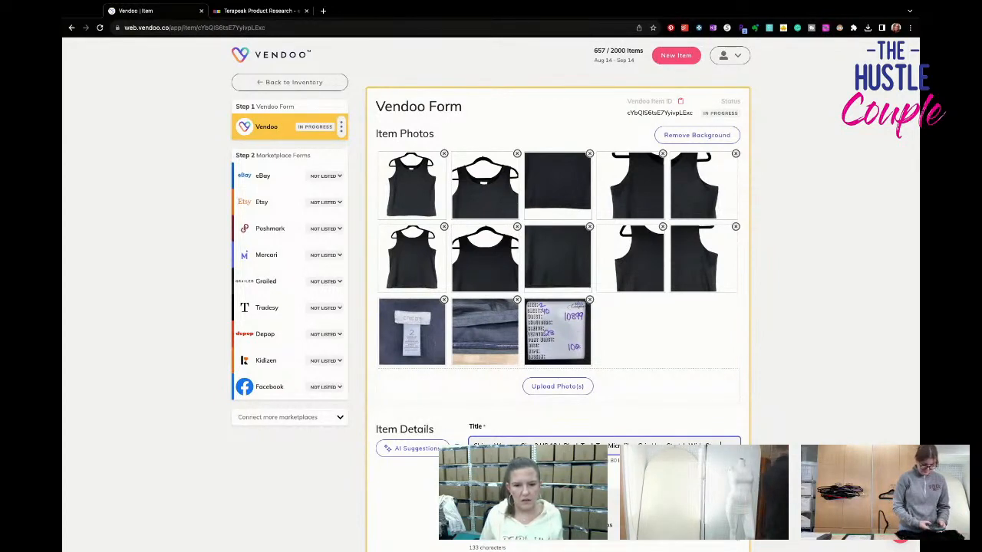
pyautogui.tripleClick(708, 445)
pyautogui.click(614, 503)
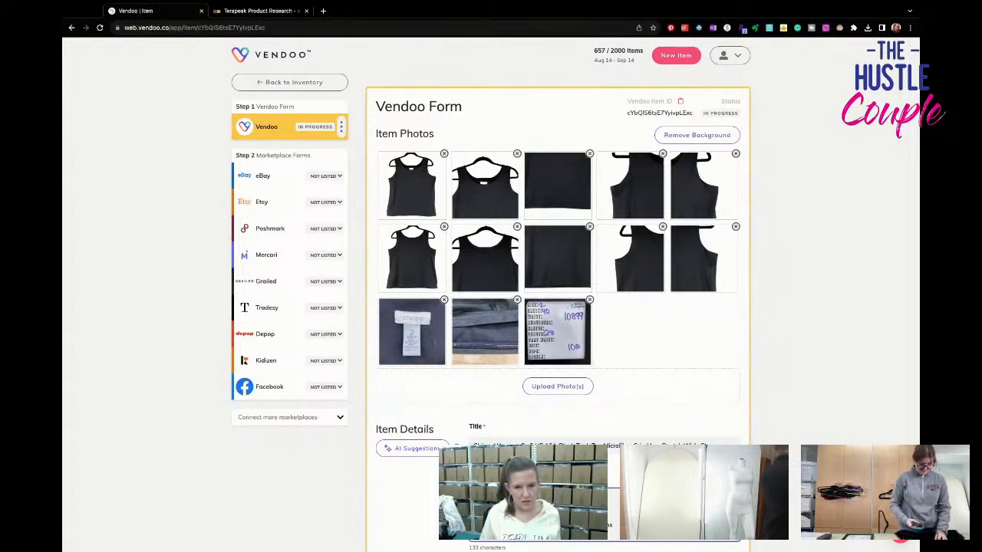
pyautogui.scroll(-3, 559, 292)
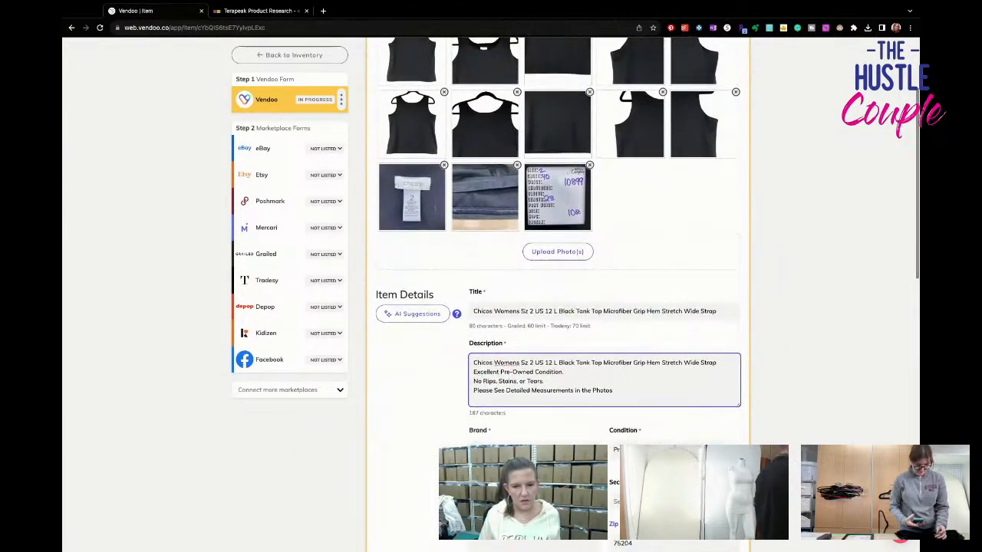
# - Set the primary color to Black and the SKU to 10899
pyautogui.scroll(-2, 532, 389)
pyautogui.click(532, 383)
pyautogui.write('Bla')
pyautogui.press('Return')
pyautogui.click(519, 426)
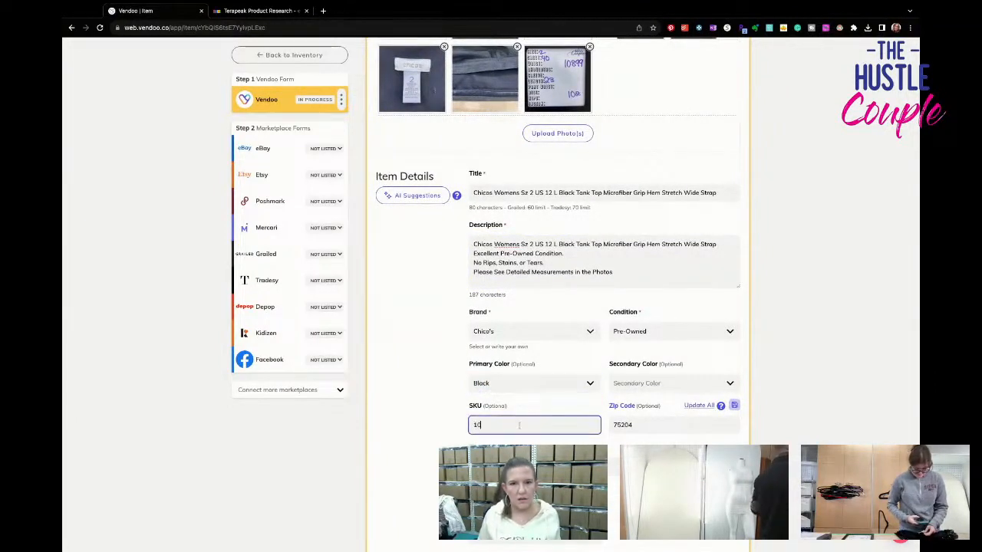
pyautogui.write('10899')
# - Set the package weight to 10 oz and the listing price to $26.95
pyautogui.scroll(-5, 527, 438)
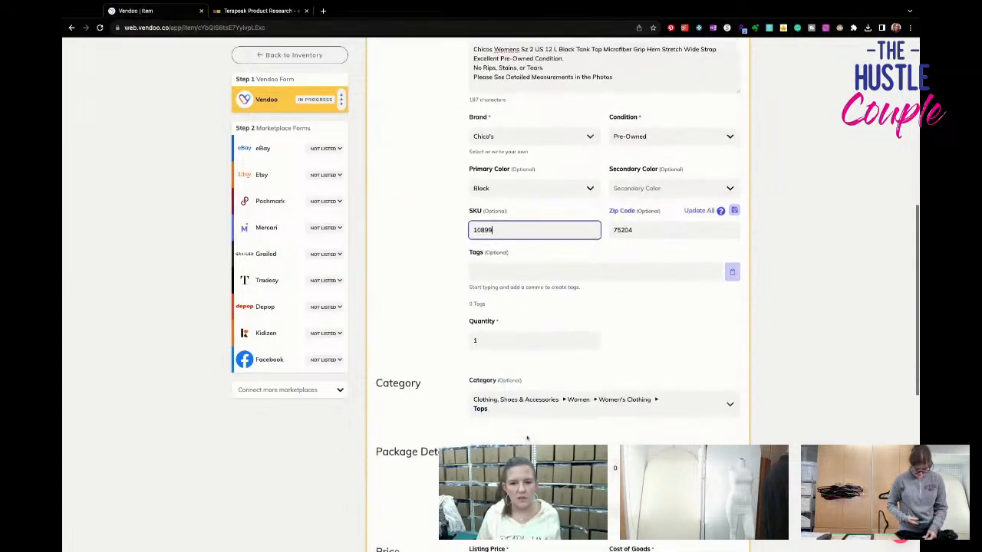
pyautogui.click(642, 299)
pyautogui.write('10')
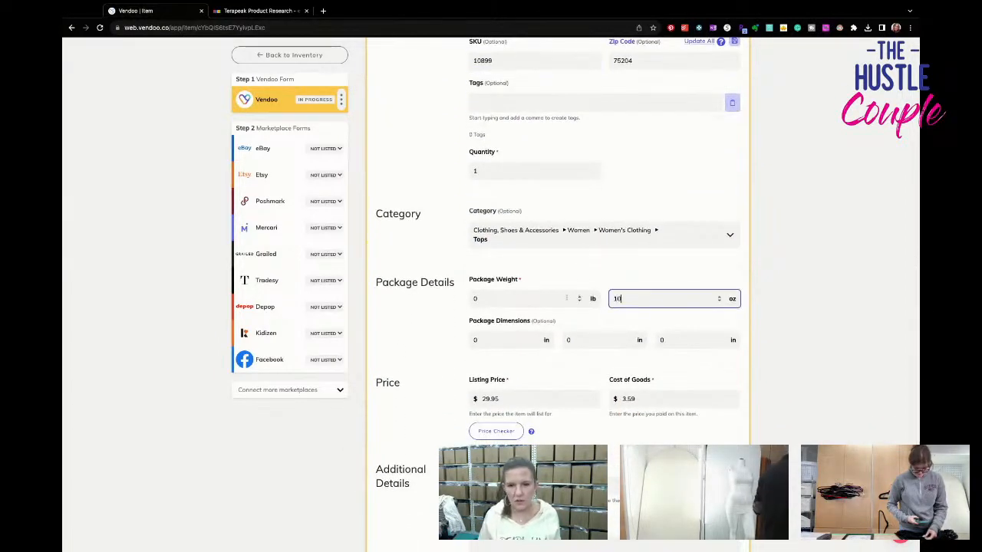
pyautogui.moveTo(556, 399); pyautogui.dragTo(399, 387)
pyautogui.write('26.95')
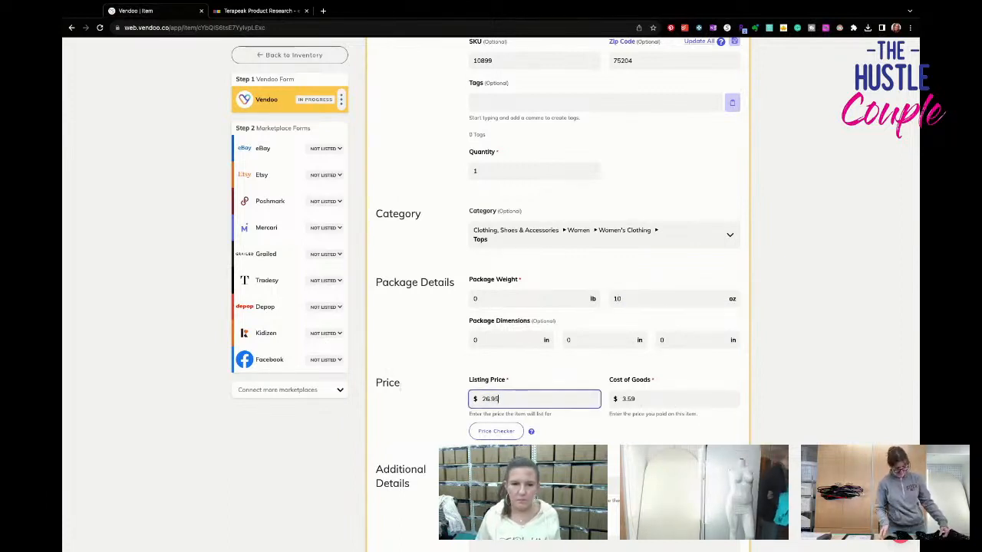
pyautogui.click(399, 388)
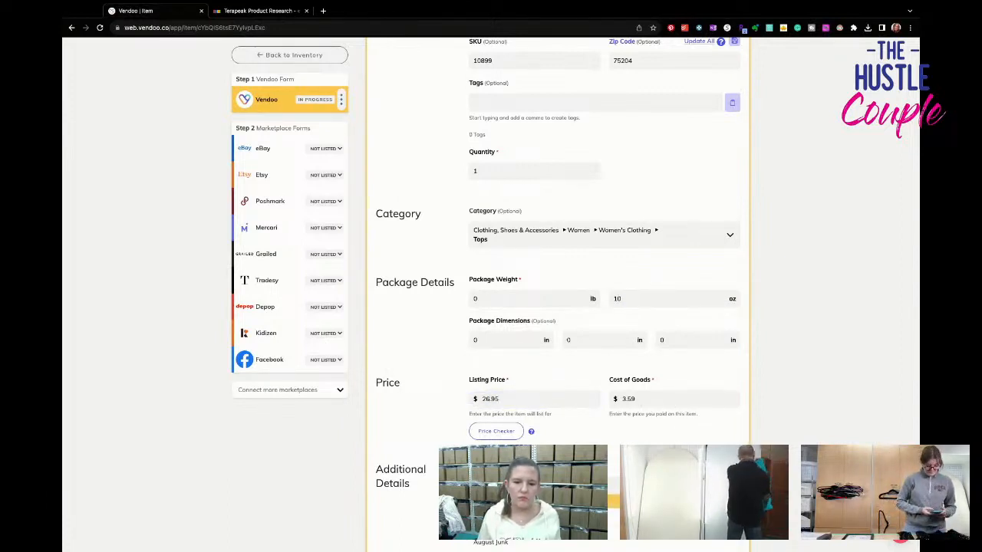
# - Set the cost of goods to $2.19 and save the Vendoo form
pyautogui.scroll(-1, 652, 383)
pyautogui.moveTo(675, 359); pyautogui.dragTo(553, 346)
pyautogui.write('2.1')
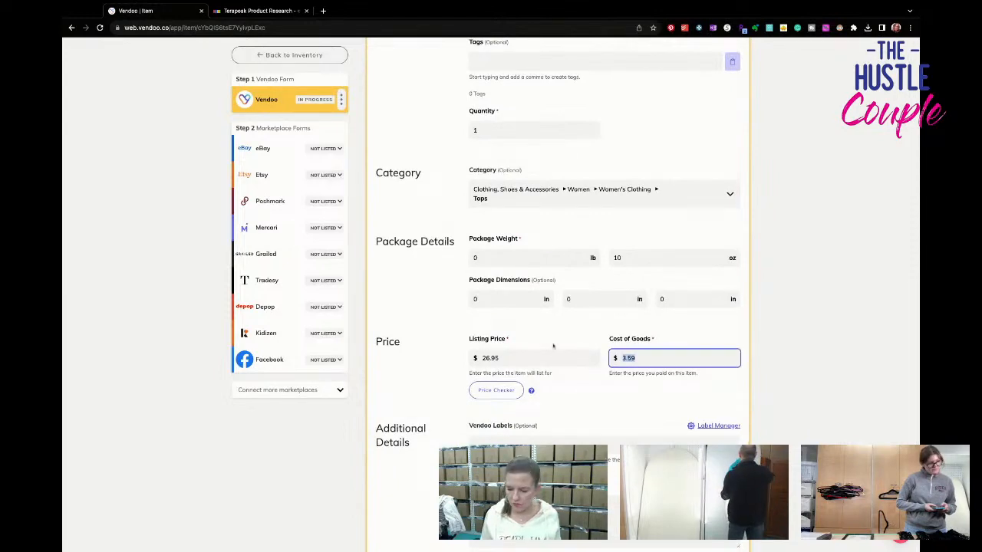
pyautogui.scroll(-3, 553, 346)
pyautogui.click(404, 382)
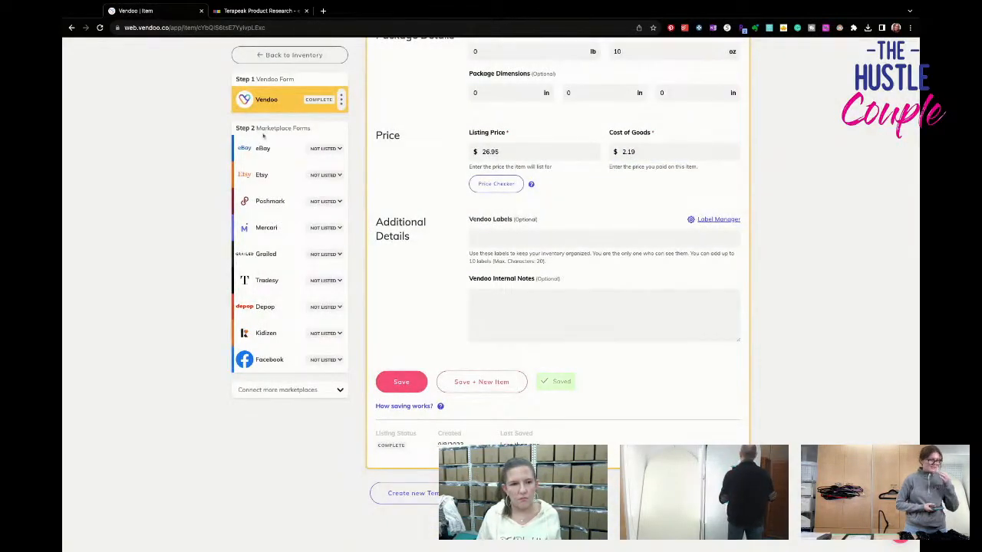
# - Set the size to L and the type to Tank in the eBay form's category specifics
pyautogui.click(261, 147)
pyautogui.scroll(-1, 673, 385)
pyautogui.scroll(-5, 674, 385)
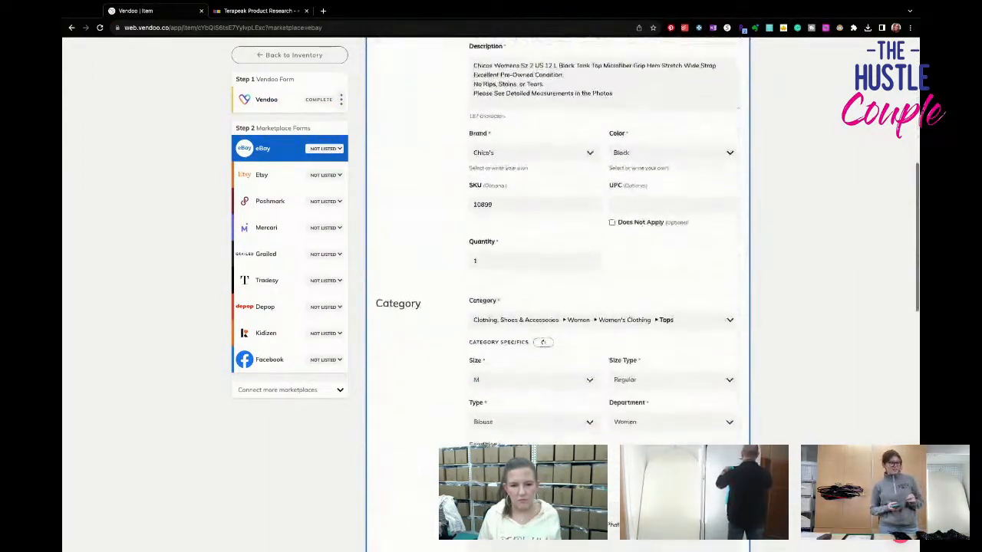
pyautogui.click(535, 355)
pyautogui.click(560, 428)
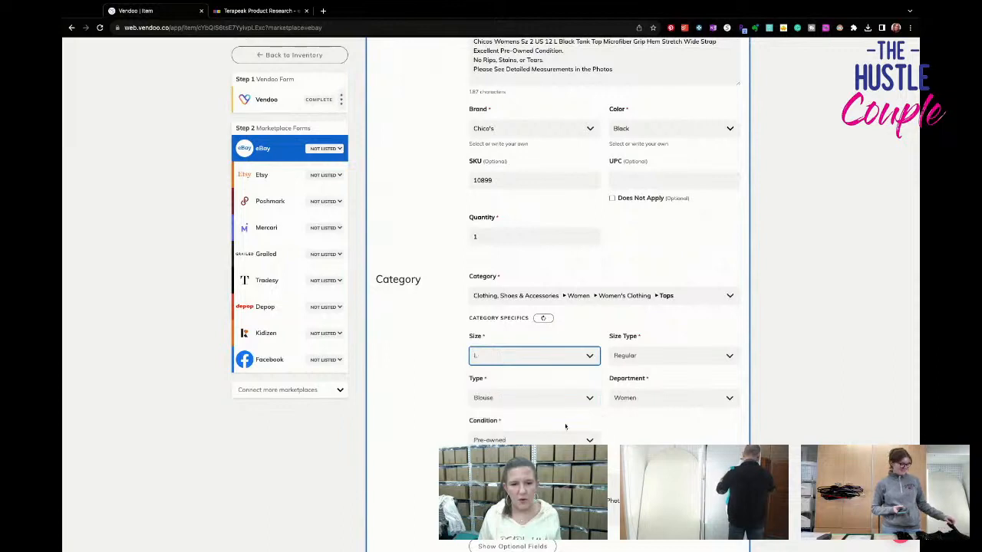
pyautogui.scroll(-1, 565, 427)
pyautogui.click(567, 381)
pyautogui.click(569, 438)
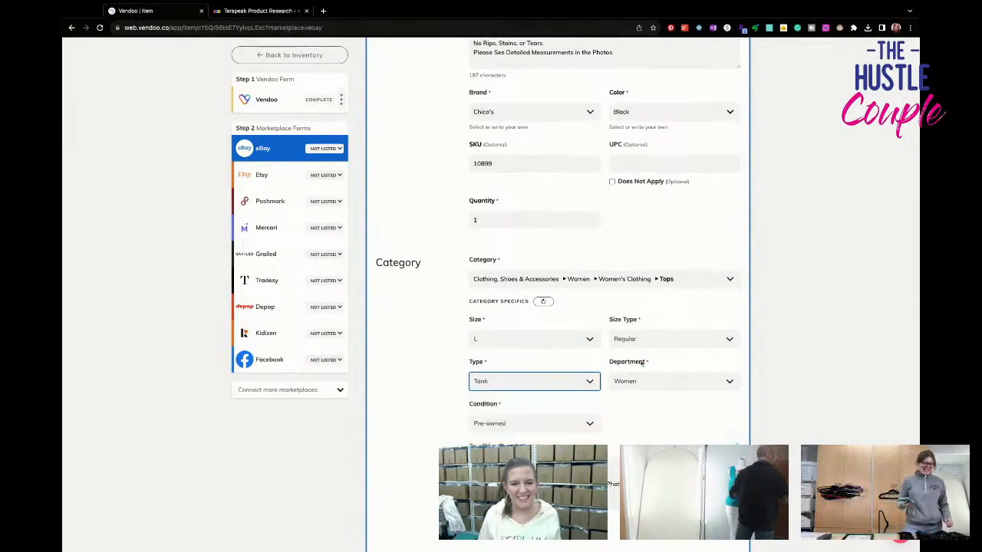
# - Set the eBay sleeve length to Sleeveless and the pattern to Solid, clearing the sleeve type
pyautogui.scroll(-1, 642, 366)
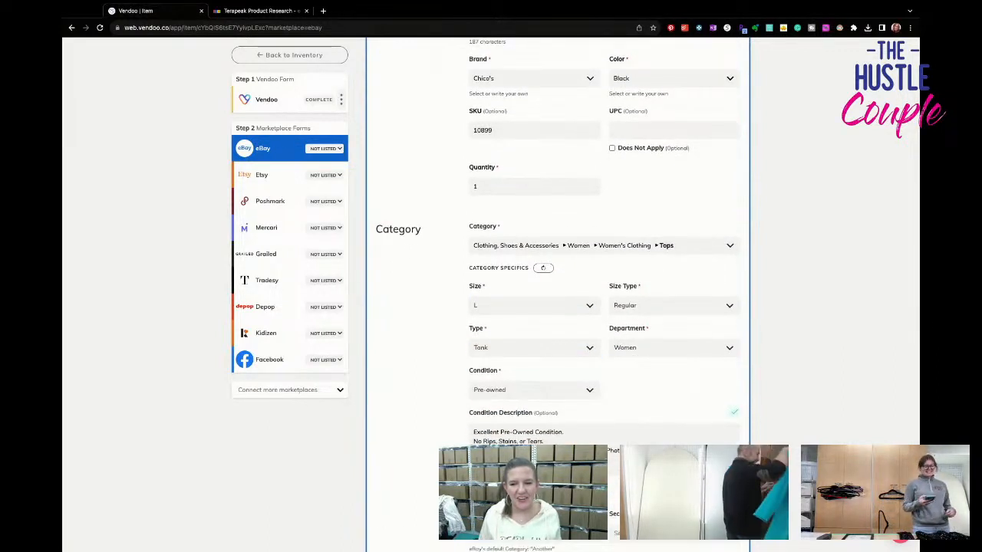
pyautogui.scroll(-6, 592, 376)
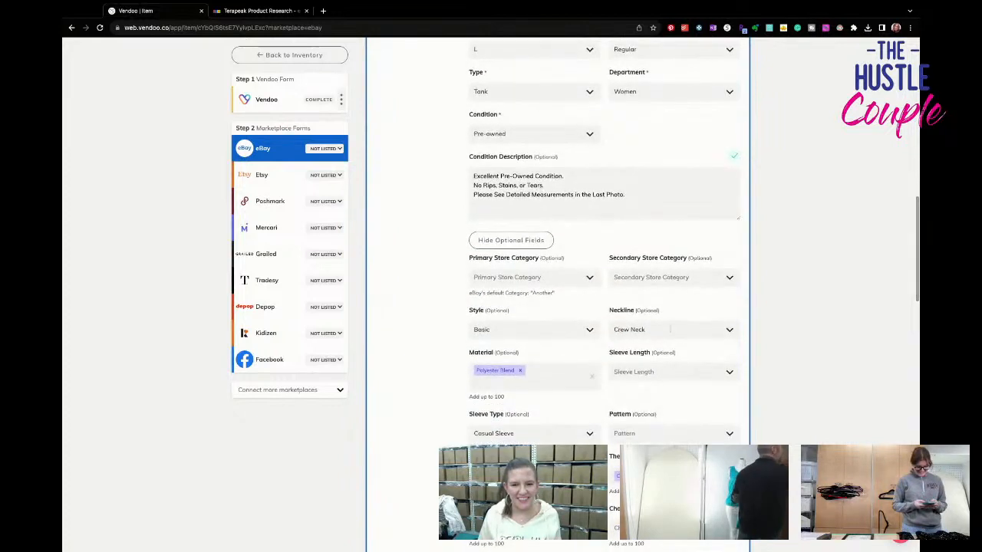
pyautogui.click(661, 372)
pyautogui.click(633, 402)
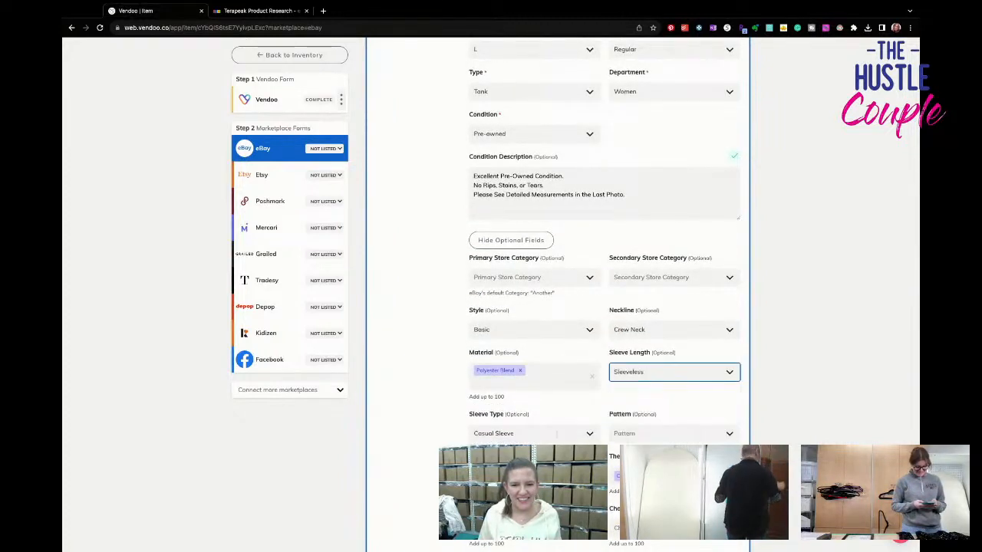
pyautogui.click(550, 435)
pyautogui.click(549, 426)
pyautogui.click(635, 409)
pyautogui.write('sol')
pyautogui.press('Return')
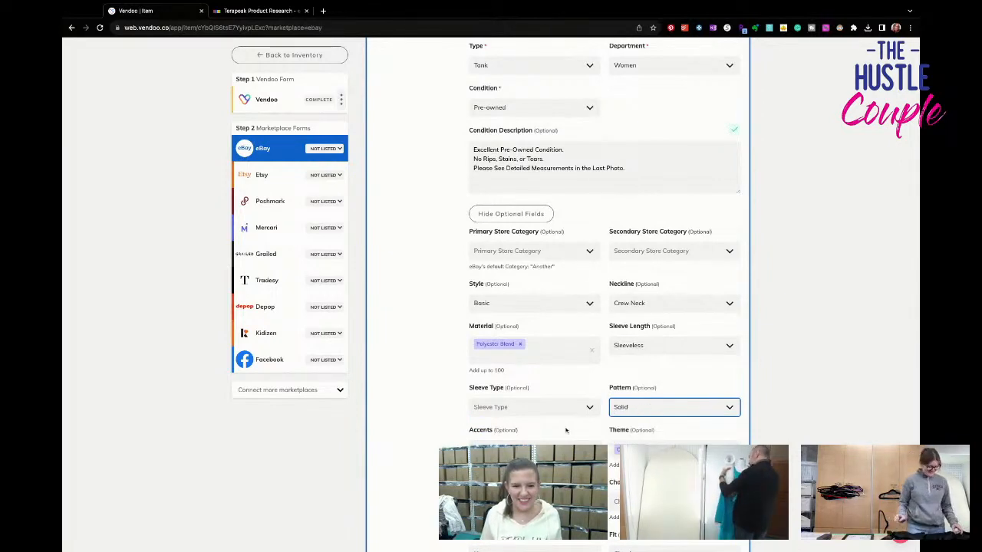
# - Add Stretch to the eBay features and set the fabric type to Knit
pyautogui.scroll(-2, 565, 430)
pyautogui.click(534, 407)
pyautogui.write('stretc')
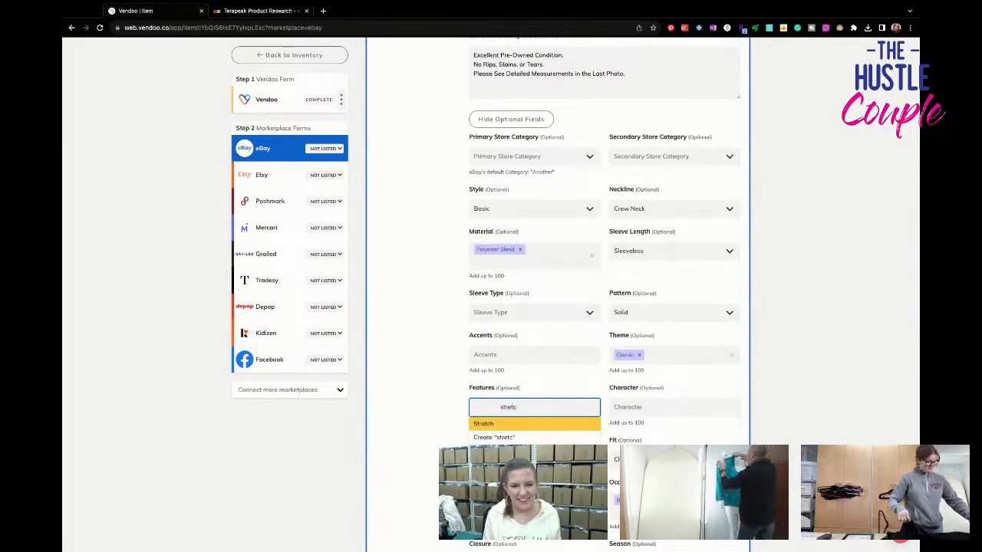
pyautogui.press('Return')
pyautogui.scroll(-5, 580, 369)
pyautogui.click(527, 296)
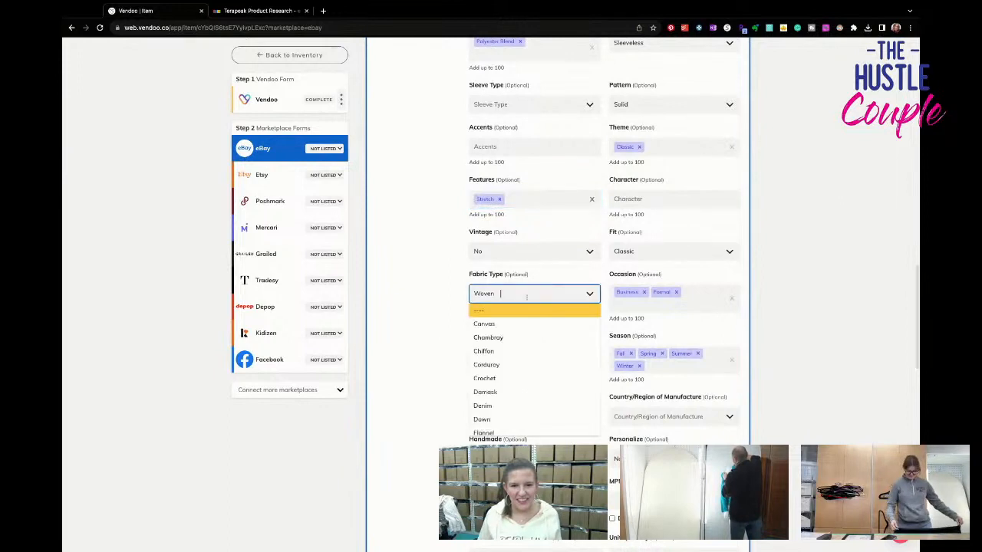
pyautogui.write('knit')
pyautogui.press('Return')
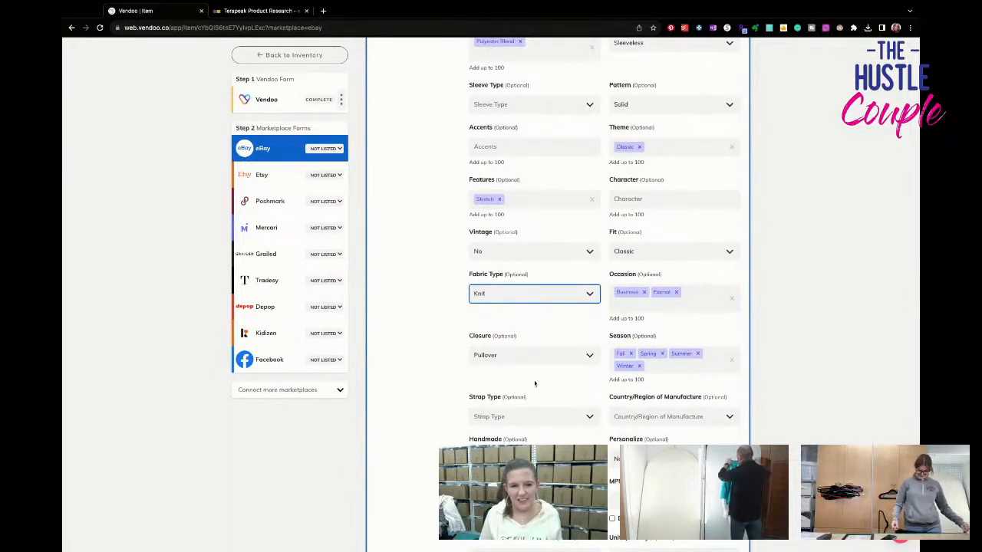
# - Set the eBay strap type to Wide Strap and the garment care to Machine Washable
pyautogui.scroll(-1, 533, 375)
pyautogui.click(533, 375)
pyautogui.write('wide')
pyautogui.press('Return')
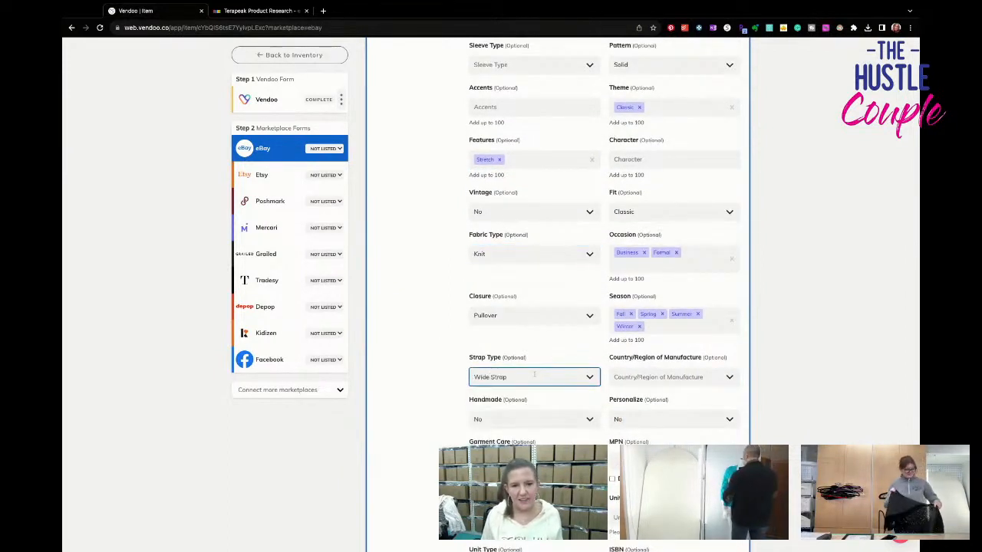
pyautogui.scroll(-4, 544, 403)
pyautogui.click(530, 316)
pyautogui.click(539, 377)
# - List the tank top on eBay with the FIRST CLASS shipping policy and the $26.95 fixed price
pyautogui.scroll(-7, 542, 388)
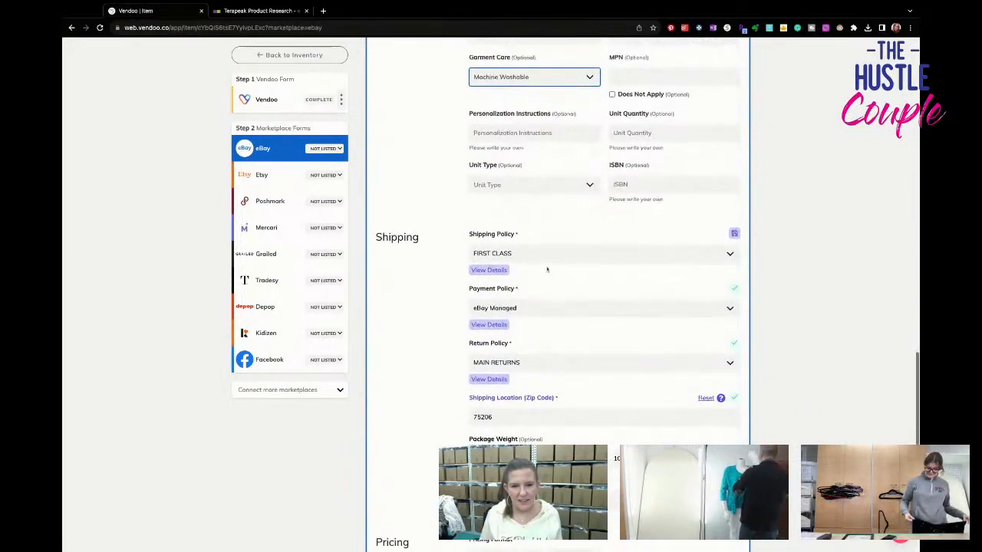
pyautogui.scroll(-13, 543, 355)
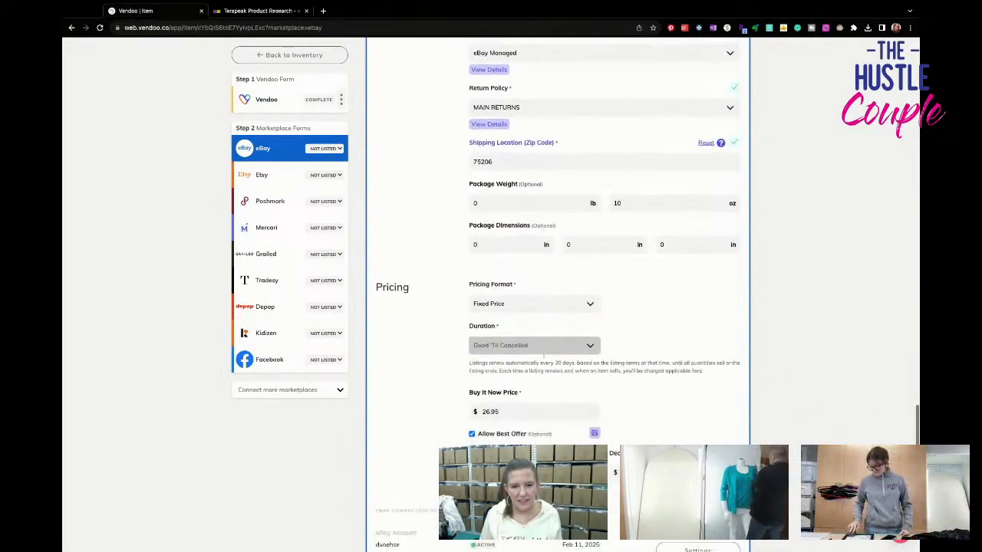
pyautogui.click(675, 392)
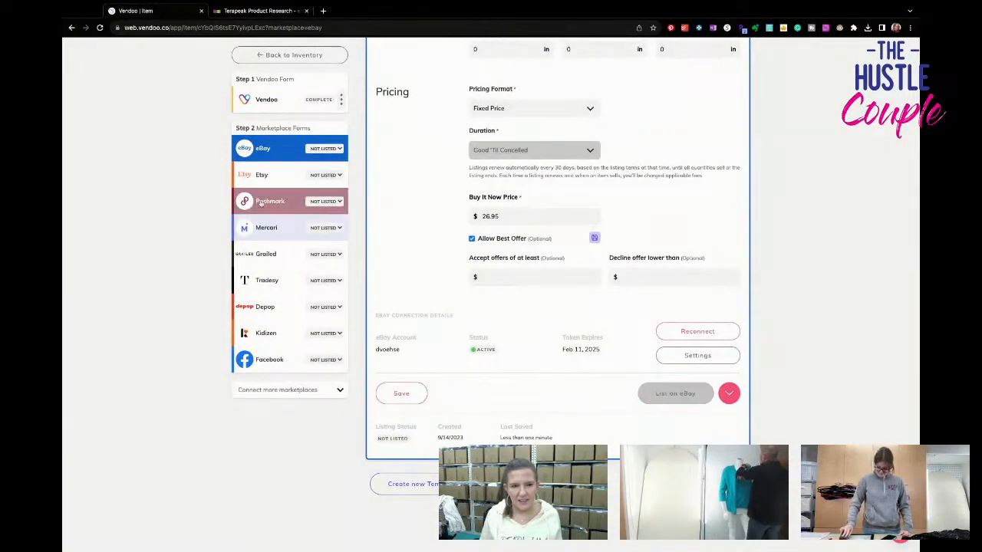
# - Set the size to US Standard L and the discounted shipping to No Discount in the Poshmark form
pyautogui.click(270, 200)
pyautogui.scroll(-13, 605, 336)
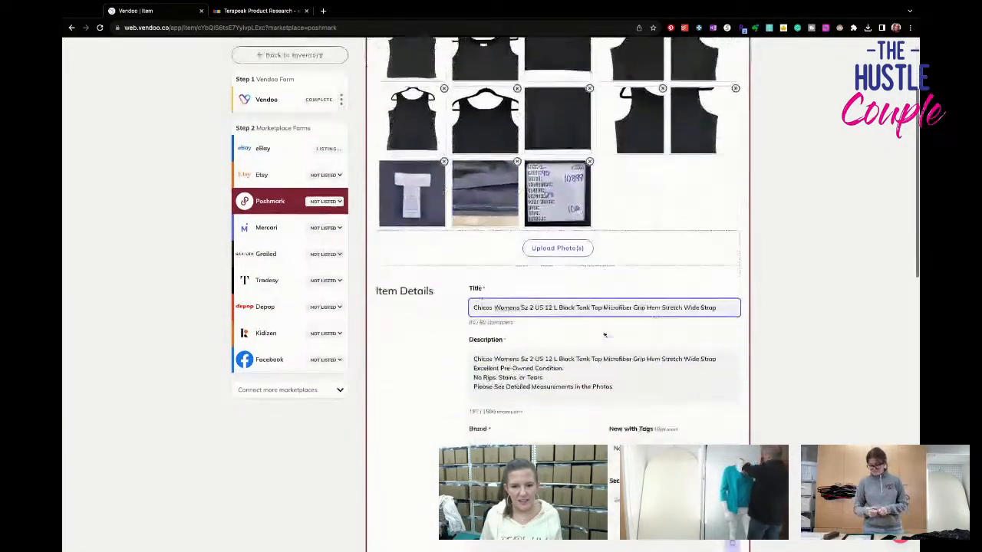
pyautogui.click(576, 313)
pyautogui.scroll(-3, 580, 399)
pyautogui.click(580, 433)
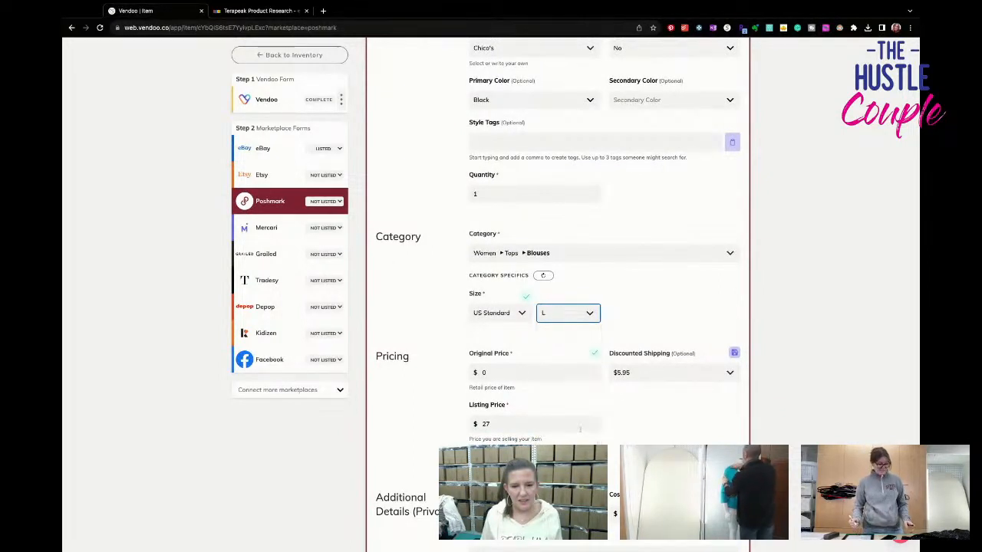
pyautogui.click(667, 372)
pyautogui.click(637, 389)
# - Set the Poshmark listing price to $26 and list the tank top there
pyautogui.press('Tab')
pyautogui.write('26')
pyautogui.click(632, 394)
pyautogui.scroll(-4, 631, 394)
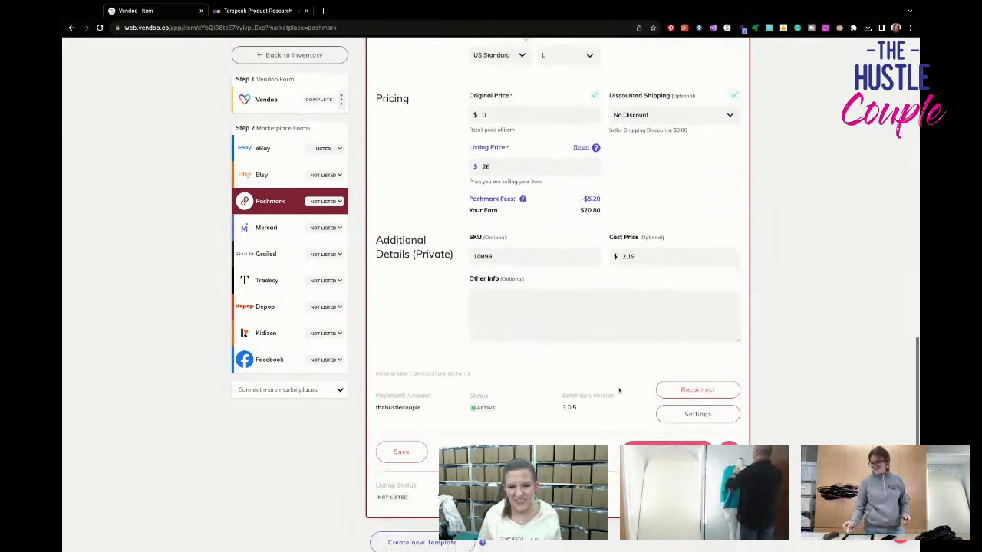
pyautogui.click(669, 442)
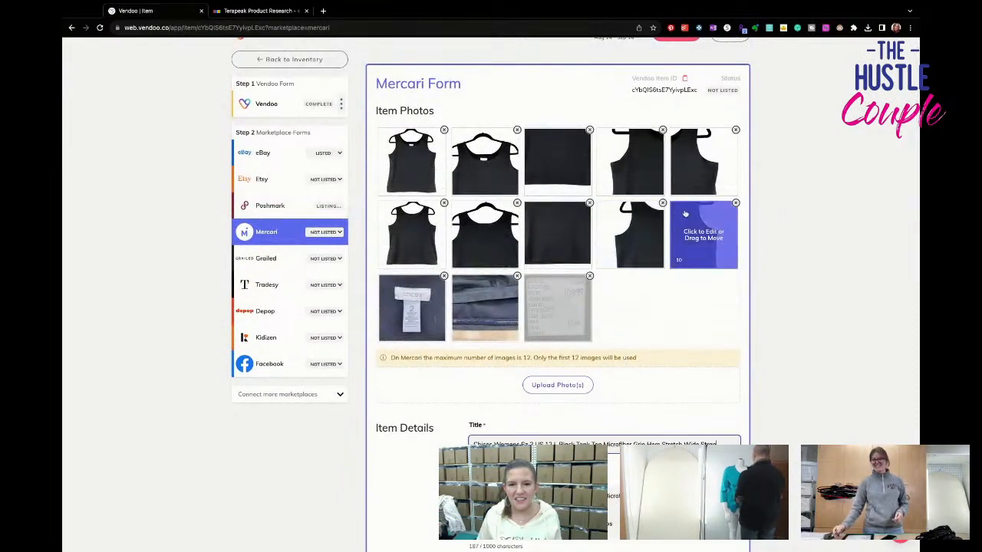
# - Remove the extra back fabric close-up photo from the Mercari form and set the size to L (12-14)
pyautogui.click(589, 203)
pyautogui.click(575, 204)
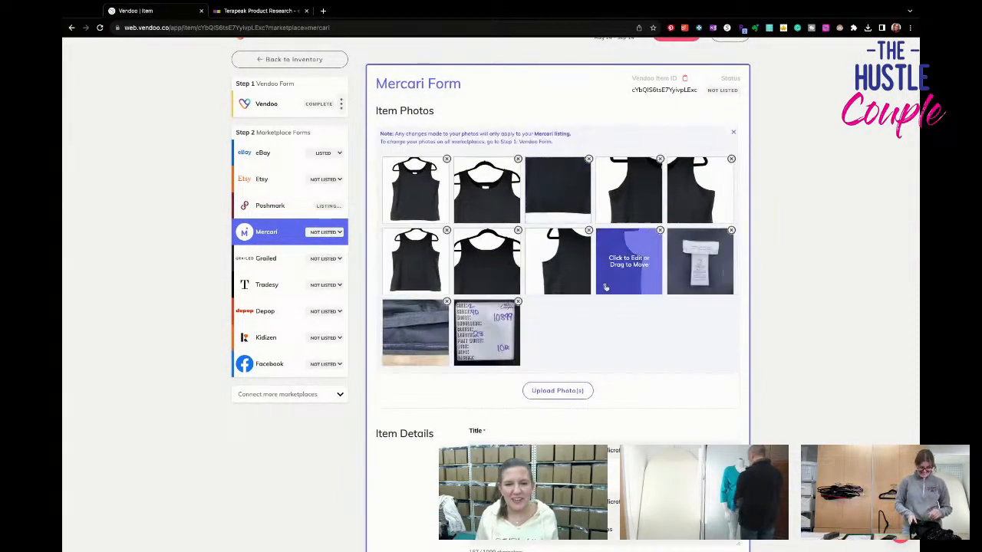
pyautogui.scroll(-7, 619, 346)
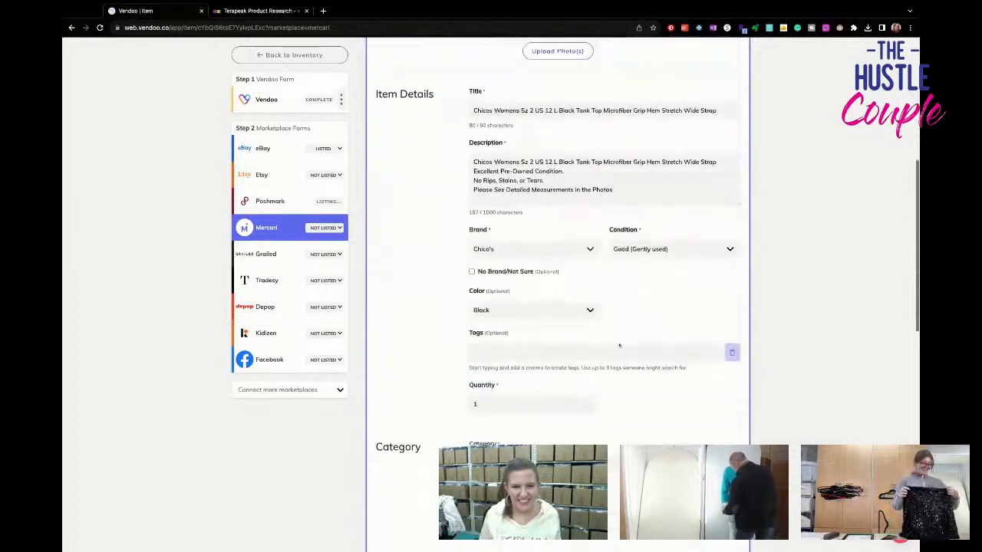
pyautogui.click(530, 331)
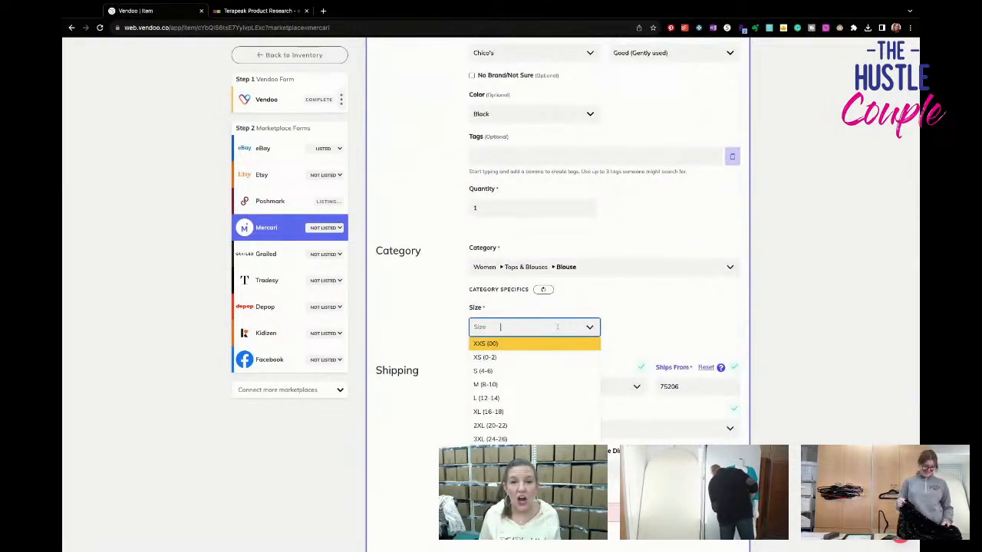
pyautogui.click(570, 398)
# - Choose the USPS First-Class Package / 1 - 5 days / $ 7.40 / 1 lb shipping label in the Mercari form
pyautogui.scroll(-2, 570, 399)
pyautogui.click(569, 376)
pyautogui.click(571, 394)
# - Set the Mercari listing price to $26 and list the tank top there
pyautogui.scroll(-2, 572, 398)
pyautogui.moveTo(528, 342); pyautogui.dragTo(418, 335)
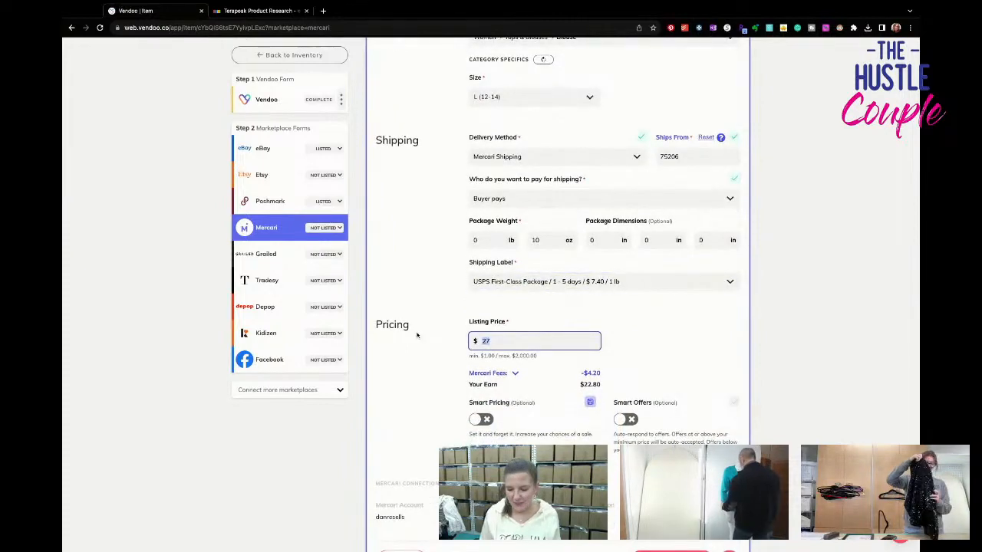
pyautogui.write('26')
pyautogui.click(675, 344)
pyautogui.scroll(-3, 699, 348)
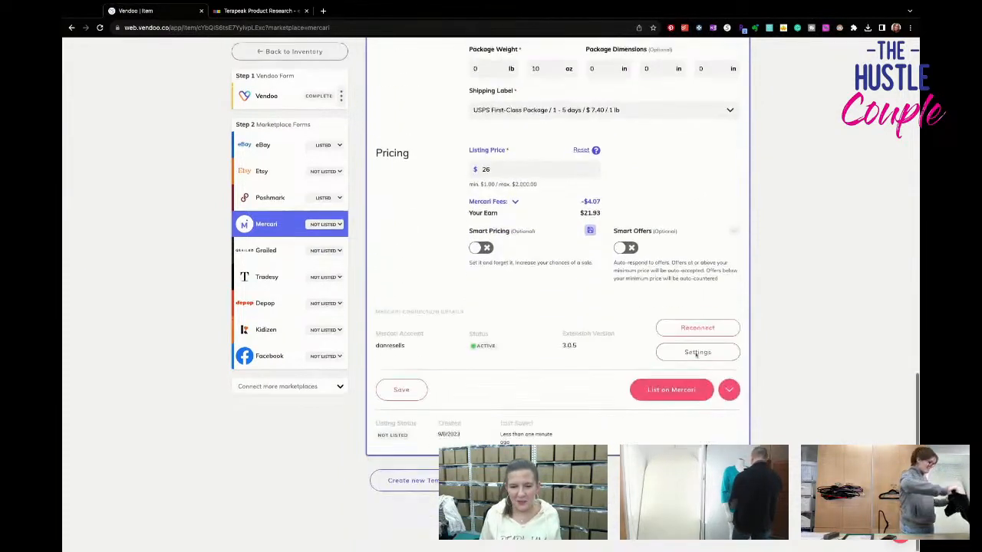
pyautogui.click(672, 395)
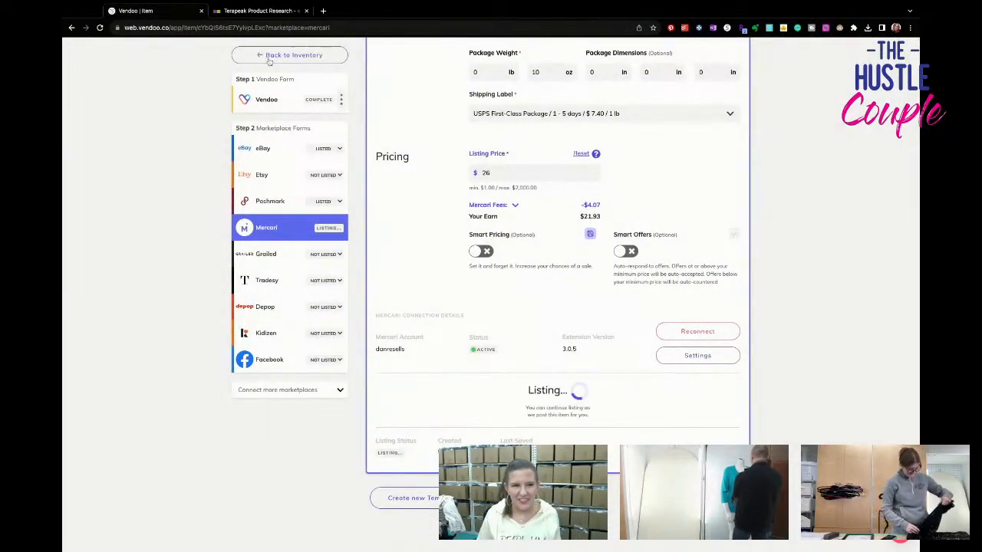
# - Return to the inventory and open the draft of the blue Womens Size Jacket
pyautogui.click(269, 60)
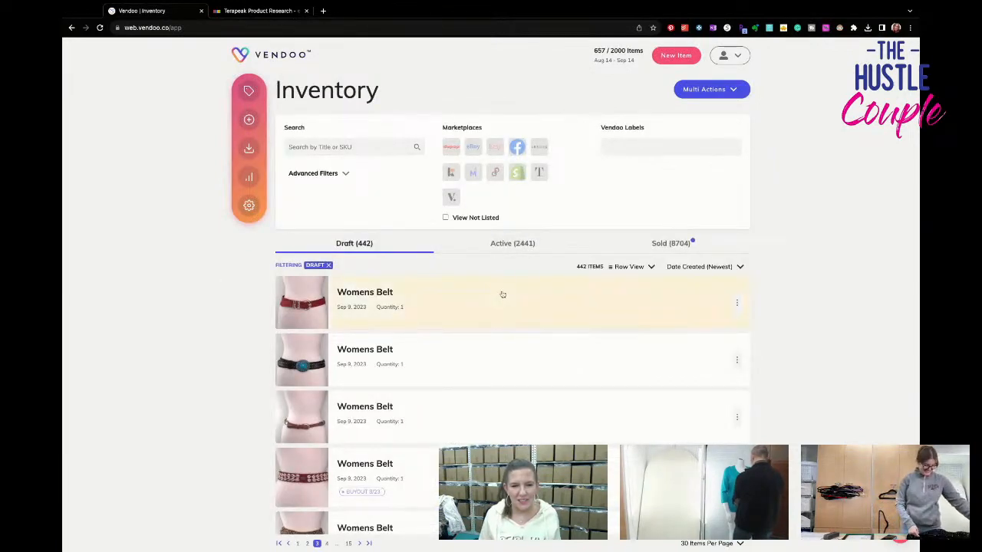
pyautogui.scroll(-10, 503, 294)
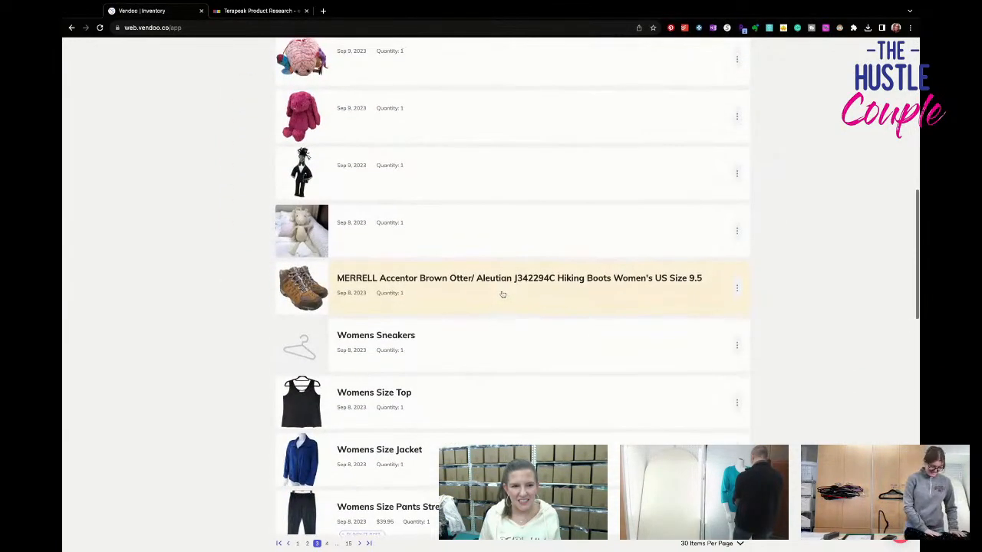
pyautogui.scroll(-1, 503, 294)
pyautogui.scroll(-1, 502, 384)
pyautogui.click(503, 383)
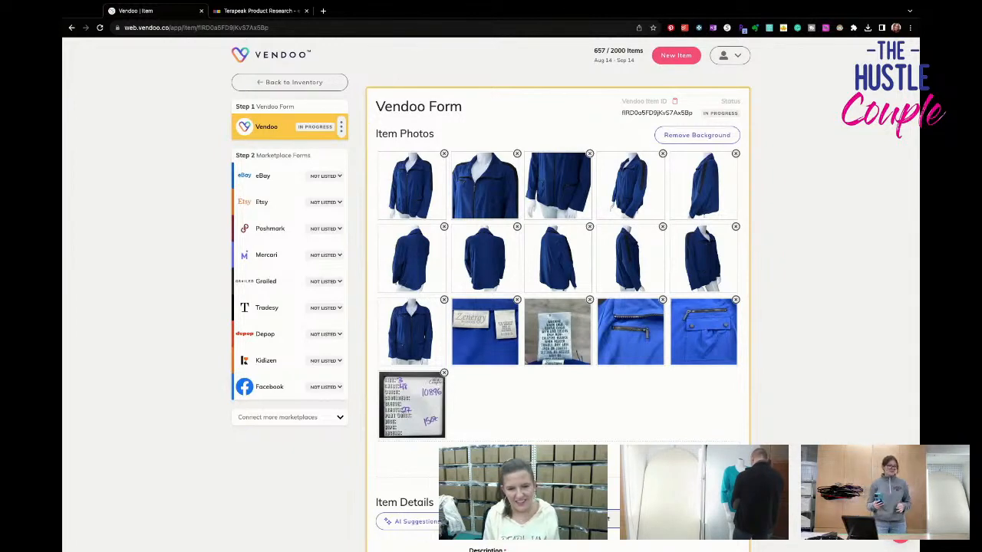
# - Examine enlarged views of the jacket's front photo and its brand and size label photo
pyautogui.click(413, 186)
pyautogui.click(595, 121)
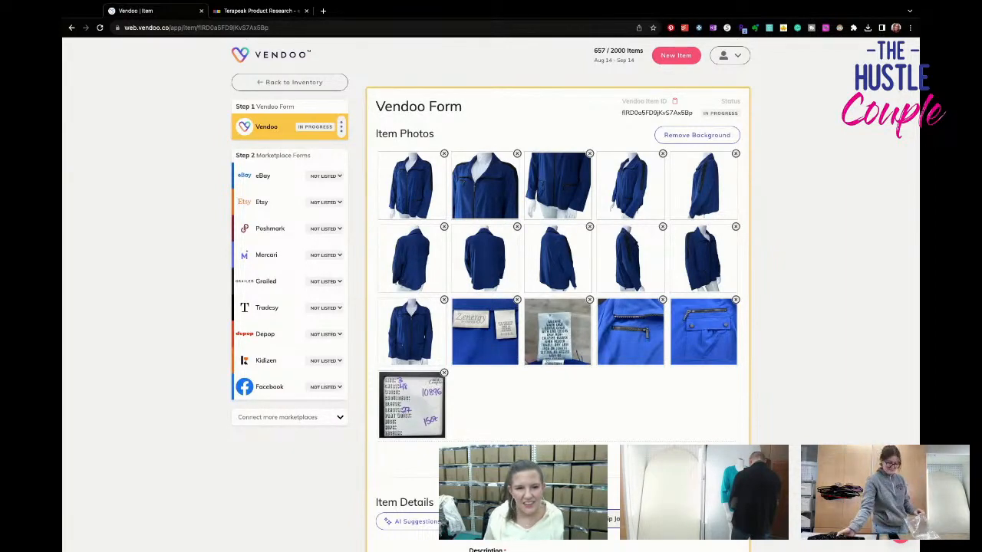
pyautogui.click(484, 331)
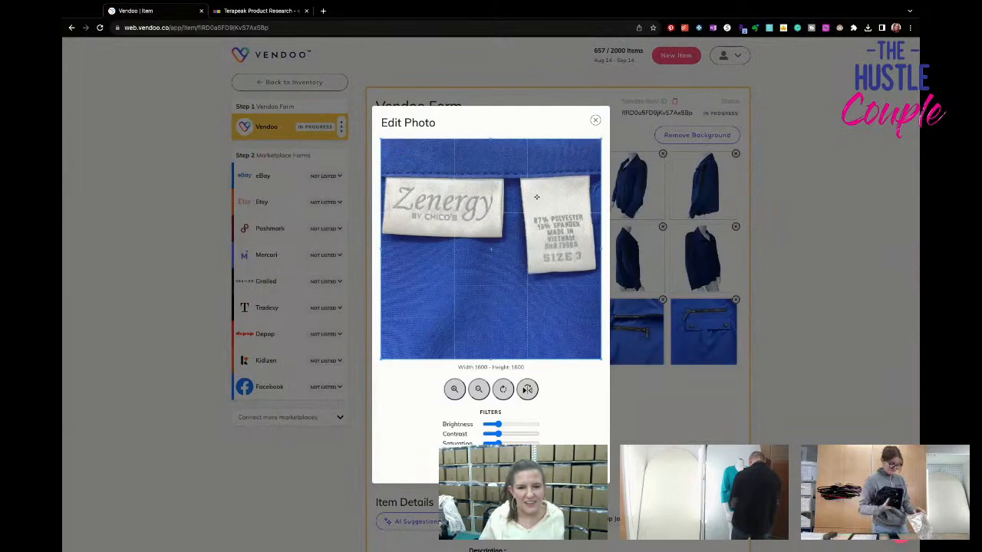
pyautogui.click(595, 120)
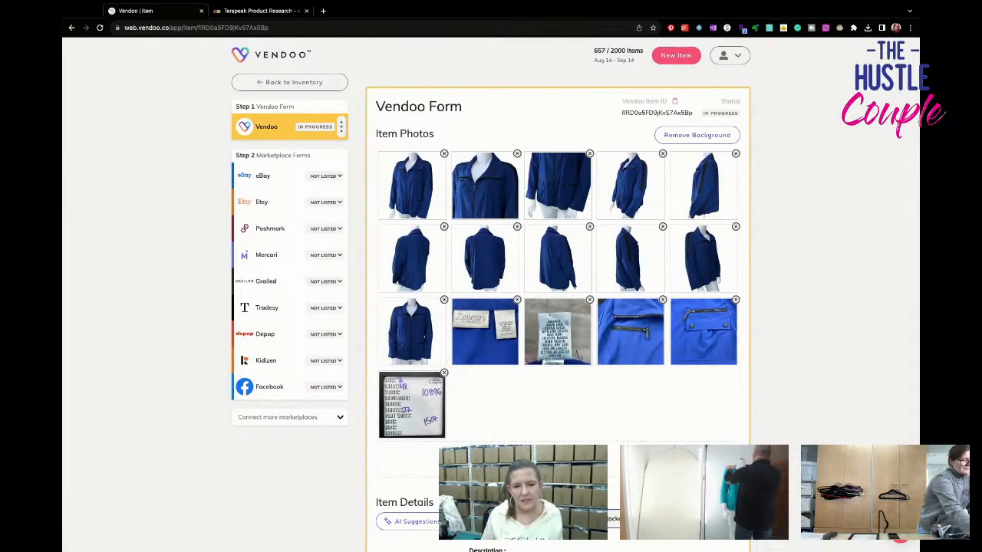
# - Set the jacket's brand to Chico's in the Vendoo form
pyautogui.scroll(-2, 558, 291)
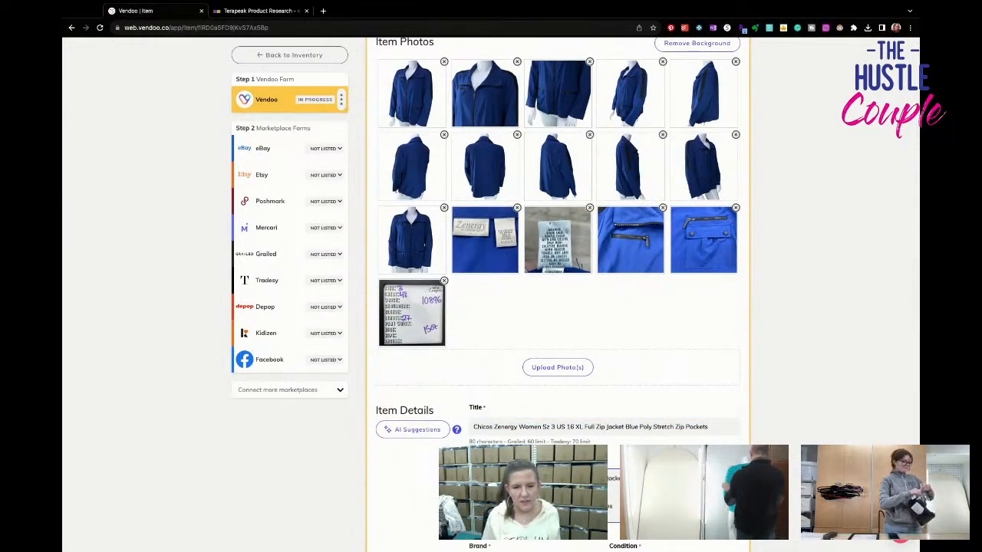
pyautogui.scroll(-2, 559, 291)
pyautogui.press('Tab')
pyautogui.write('chicos')
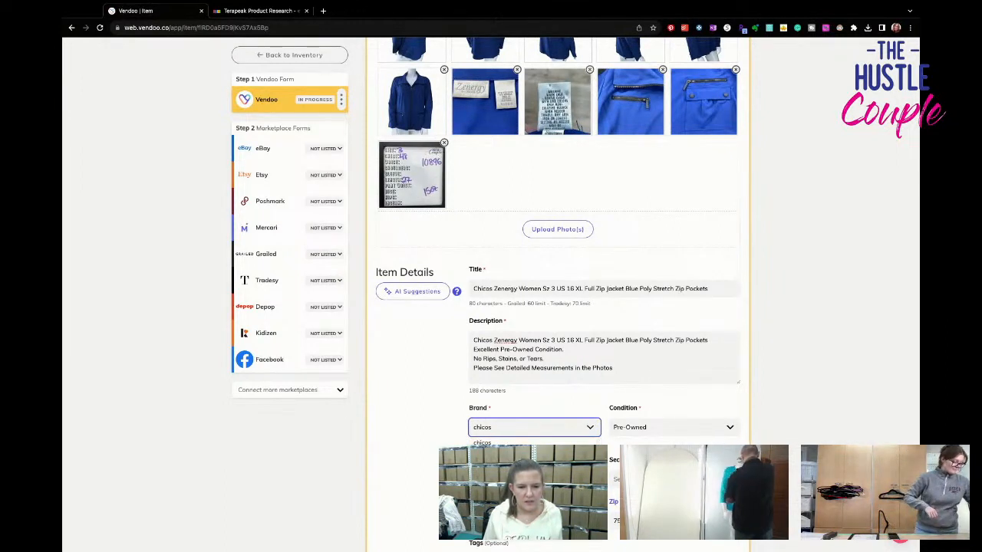
pyautogui.press('BackSpace')
pyautogui.write("'s")
pyautogui.click(518, 443)
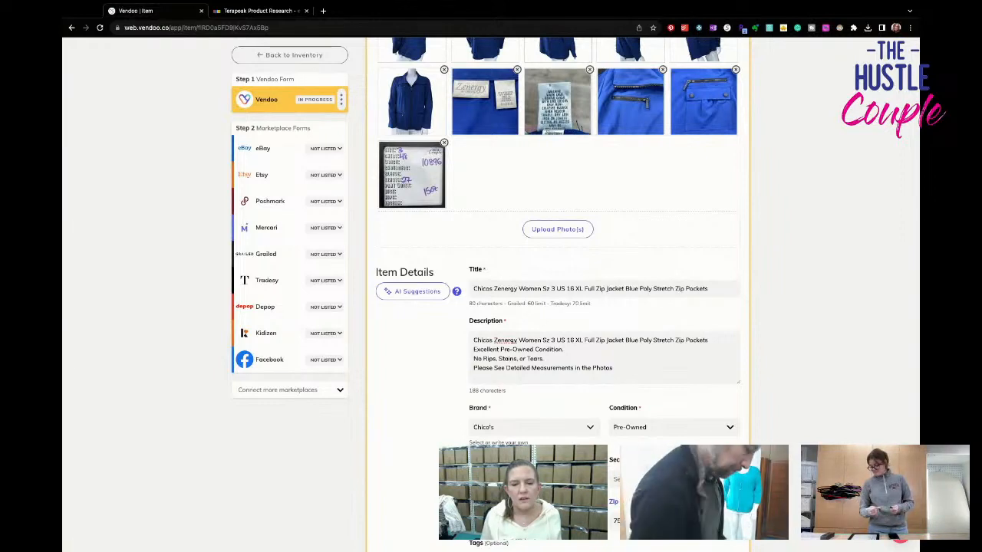
# - Set the jacket's SKU to 10896 and its package weight to 15 oz
pyautogui.scroll(-2, 557, 291)
pyautogui.scroll(-4, 557, 292)
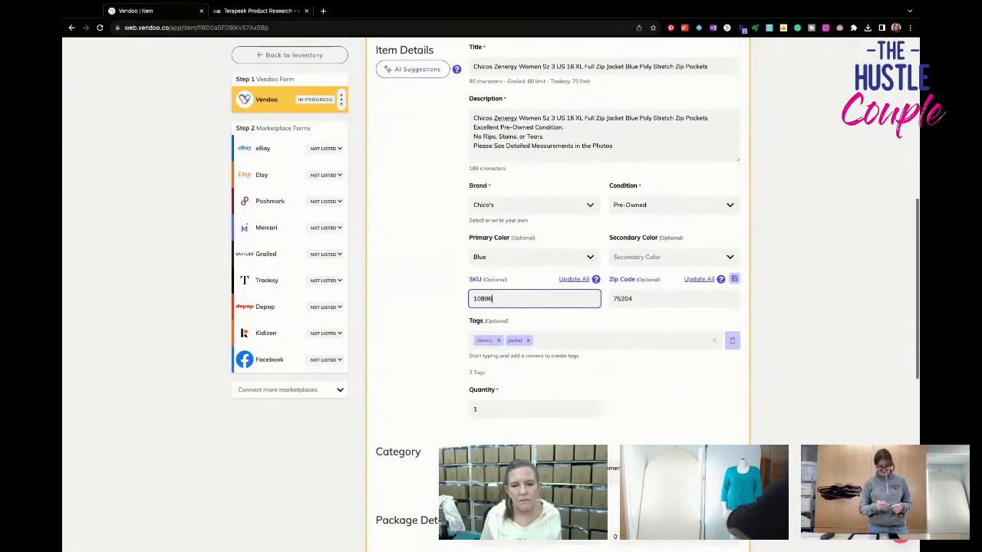
pyautogui.scroll(8, 630, 442)
pyautogui.scroll(-6, 630, 443)
pyautogui.scroll(-3, 630, 443)
pyautogui.click(636, 365)
# - Set the jacket's listing price to $39.95 and save the Vendoo form
pyautogui.click(534, 463)
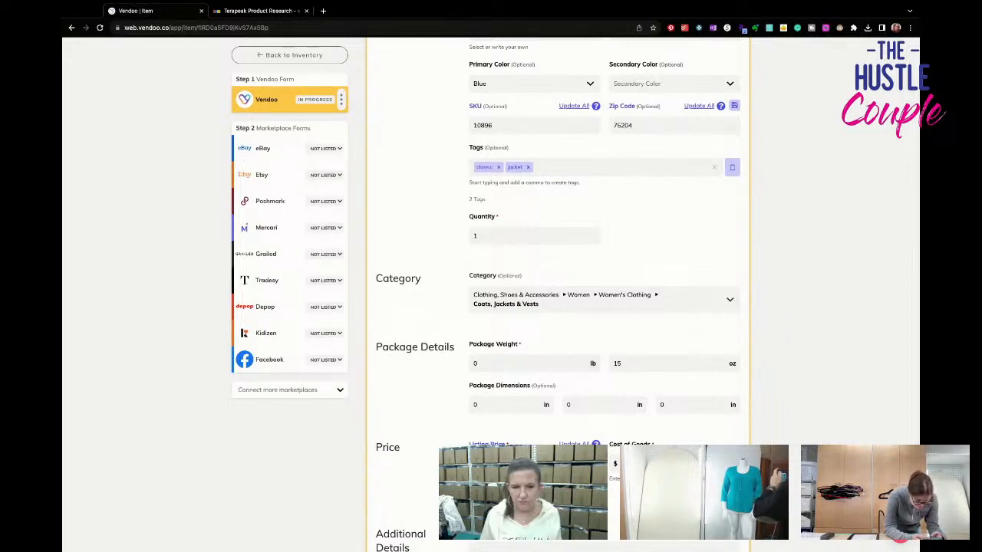
pyautogui.scroll(-2, 491, 307)
pyautogui.click(402, 545)
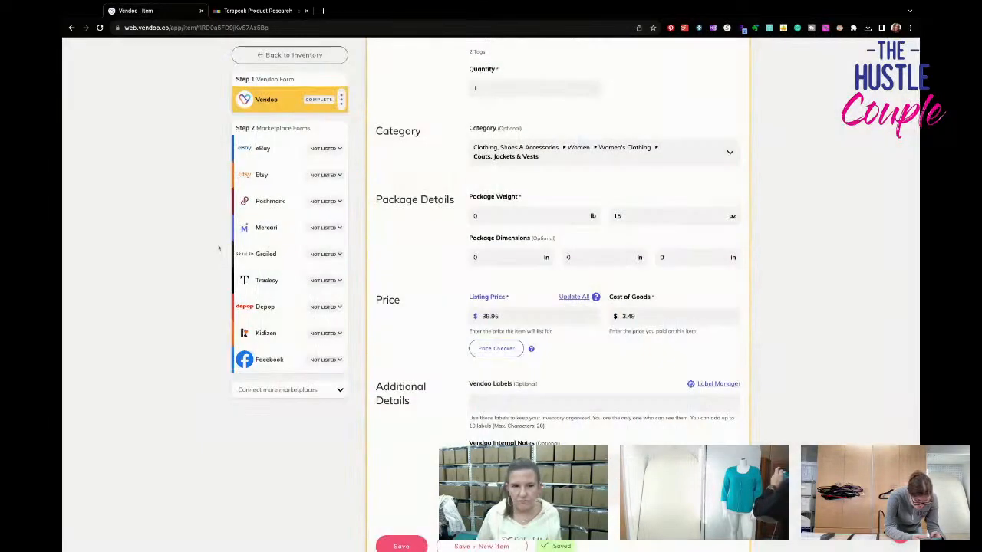
# - In the jacket's eBay form, set the size to XL and the outer shell material to Polyester
pyautogui.click(263, 148)
pyautogui.scroll(-5, 654, 379)
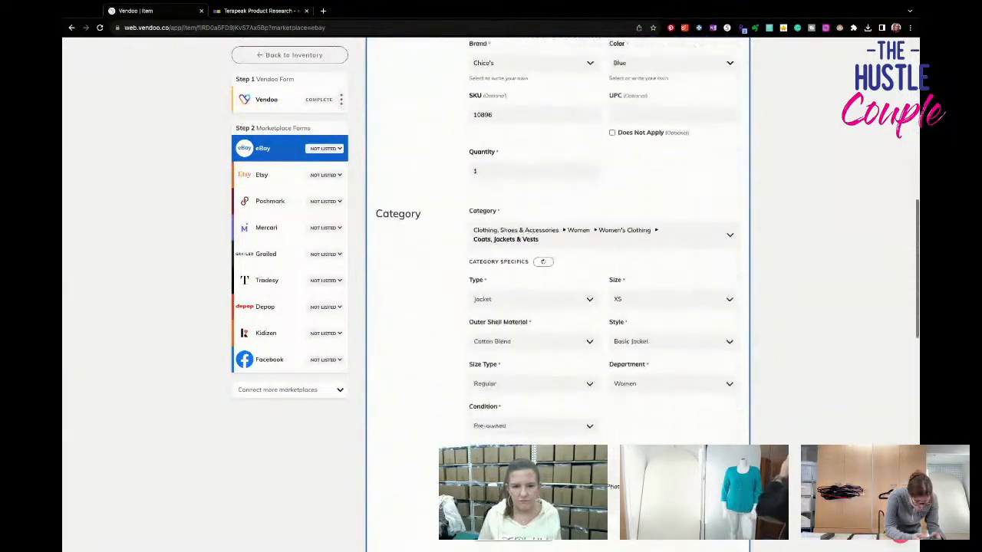
pyautogui.scroll(-1, 637, 361)
pyautogui.click(636, 292)
pyautogui.click(633, 390)
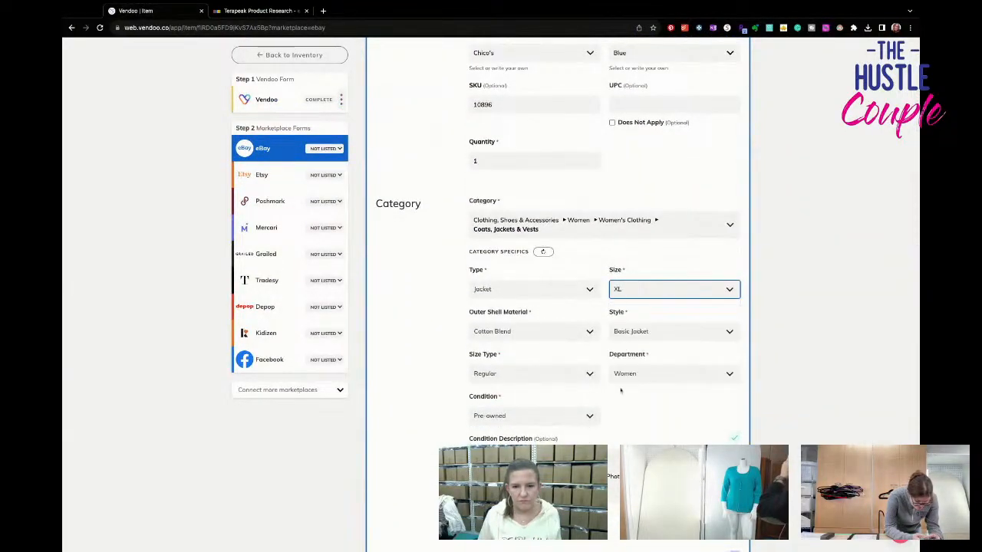
pyautogui.scroll(-3, 576, 387)
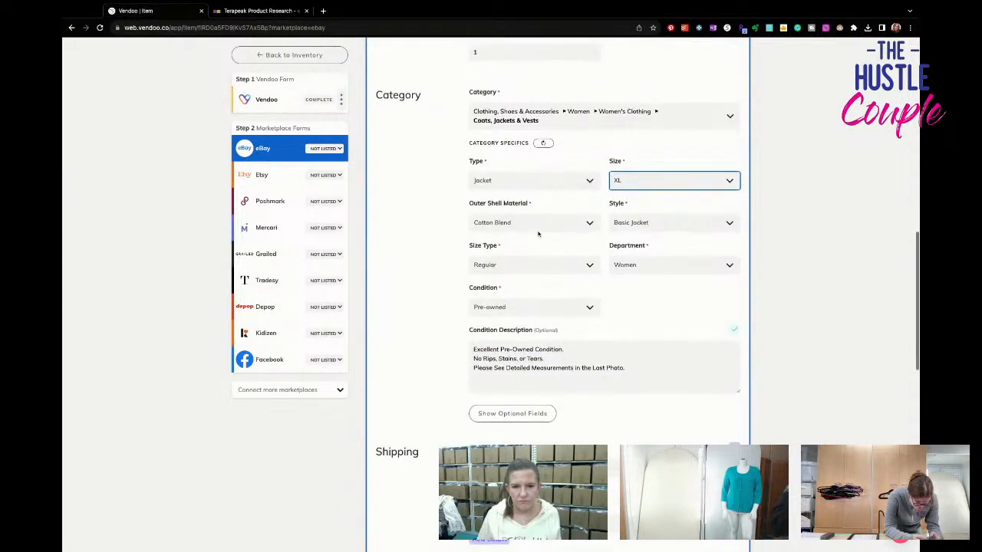
pyautogui.click(537, 225)
pyautogui.write('polyester')
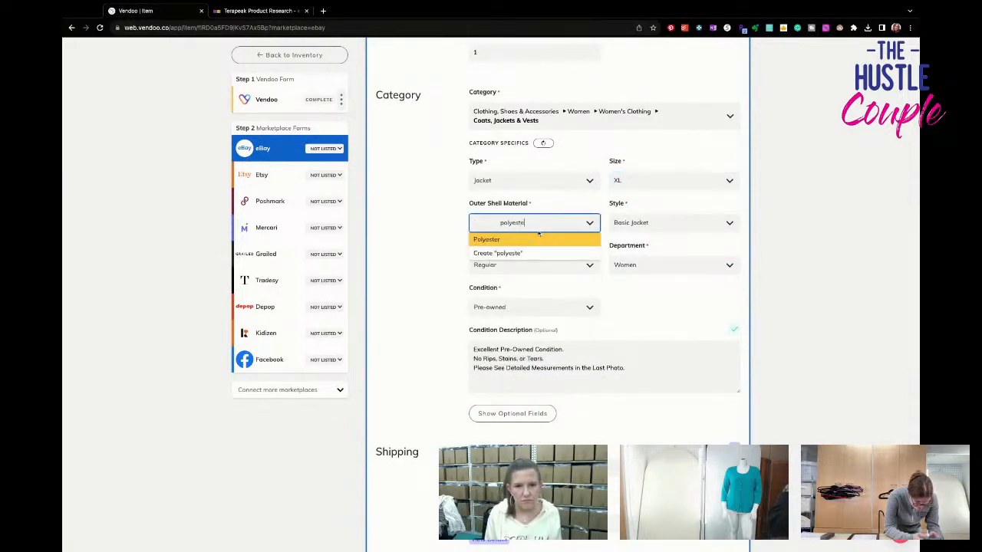
pyautogui.press('Return')
# - Reveal the optional eBay fields and set the jacket's features to All Seasons
pyautogui.click(513, 414)
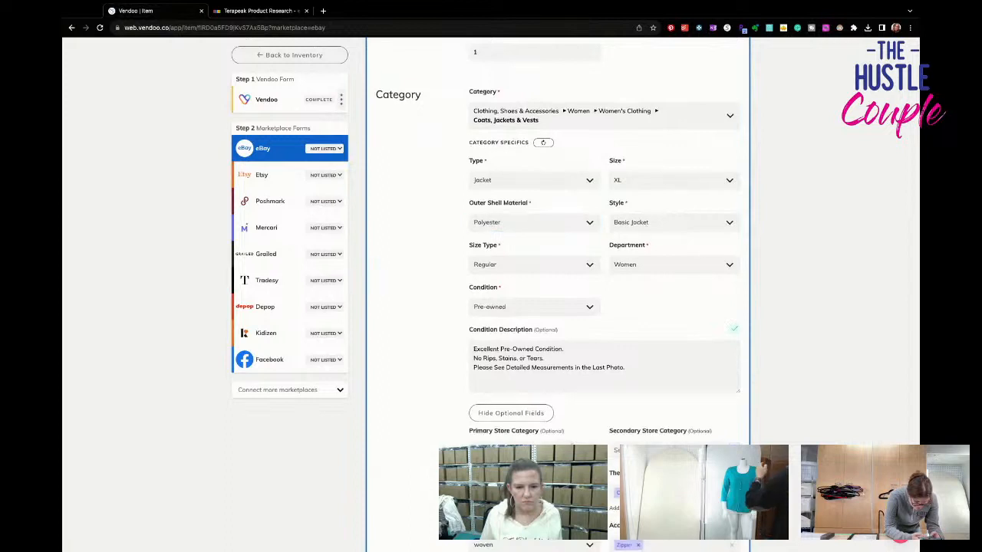
pyautogui.scroll(-3, 529, 384)
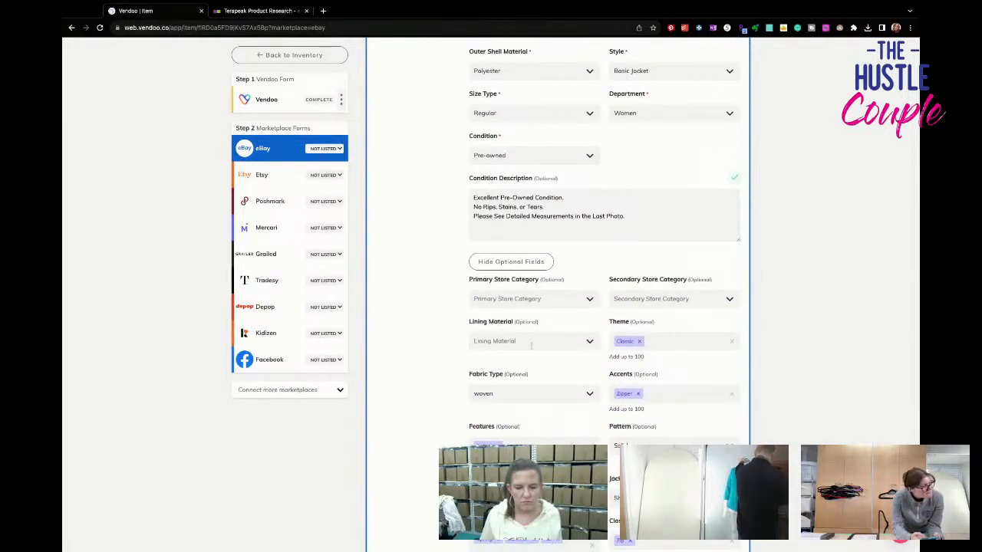
pyautogui.scroll(-3, 530, 412)
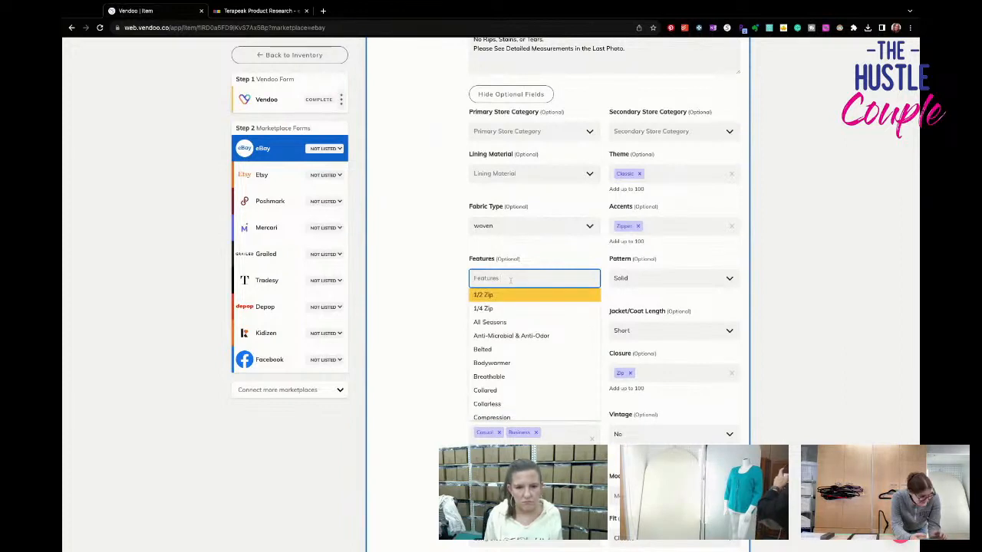
pyautogui.click(489, 322)
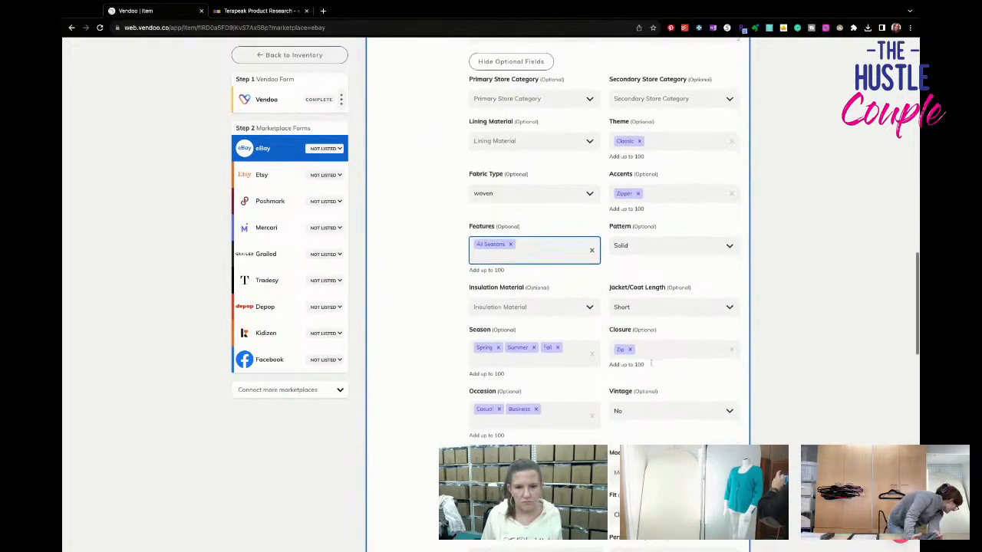
# - Set the Buy It Now price to $39.95 and list the jacket on eBay
pyautogui.scroll(-2, 651, 366)
pyautogui.scroll(-1, 651, 365)
pyautogui.scroll(-2, 508, 272)
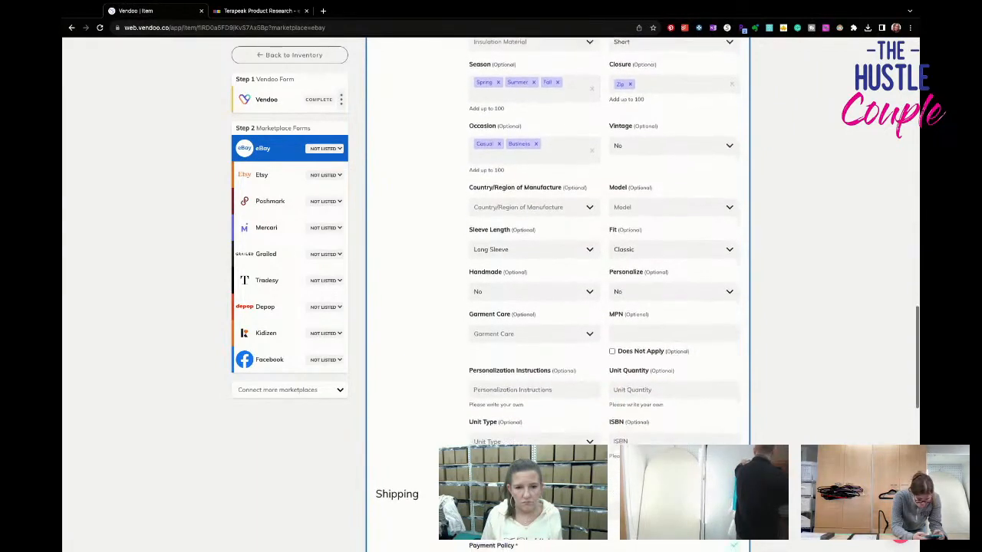
pyautogui.scroll(-10, 535, 310)
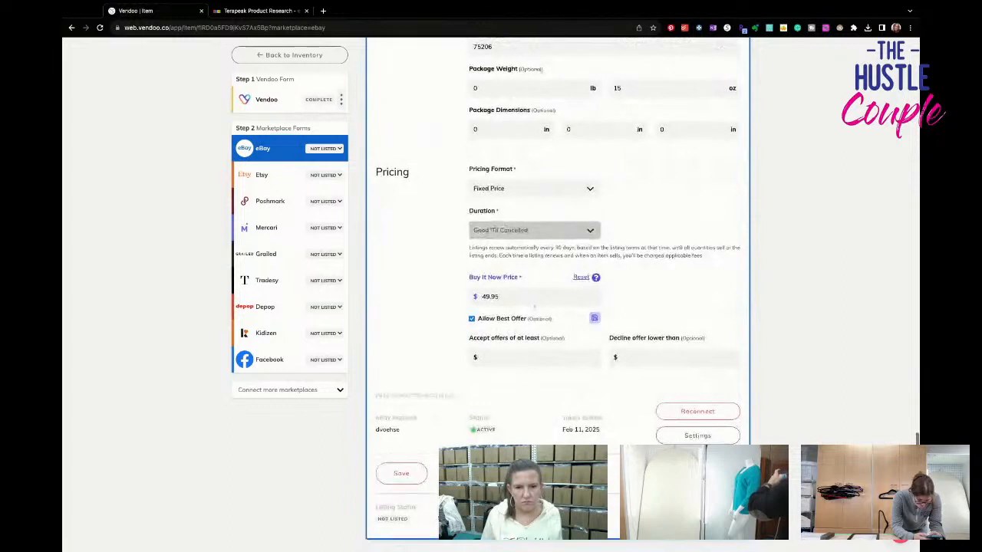
pyautogui.scroll(-1, 586, 346)
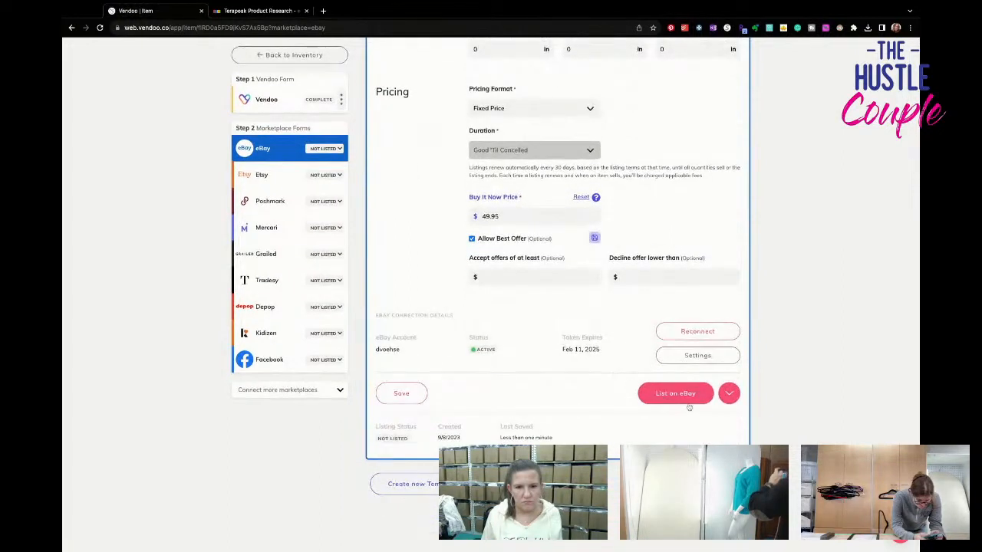
pyautogui.click(484, 216)
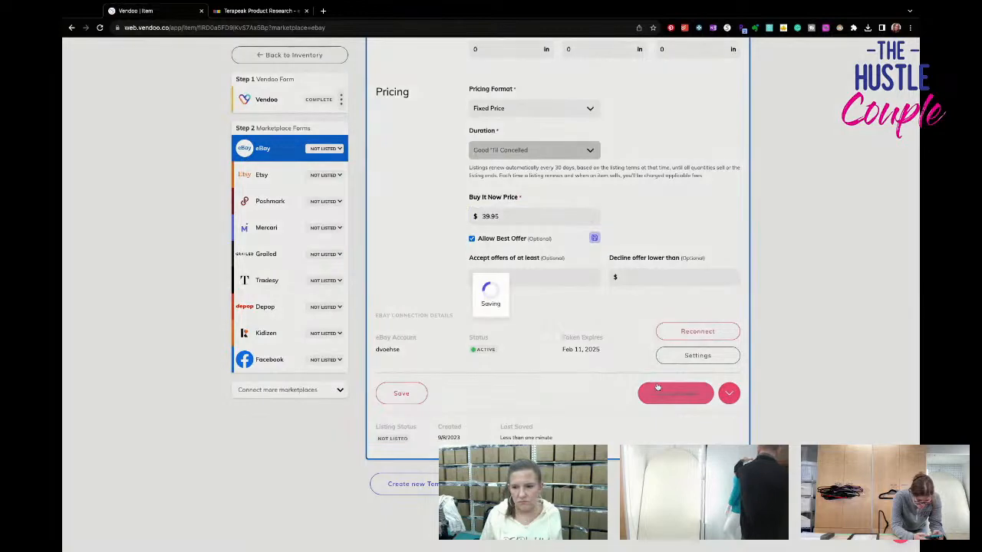
pyautogui.click(675, 393)
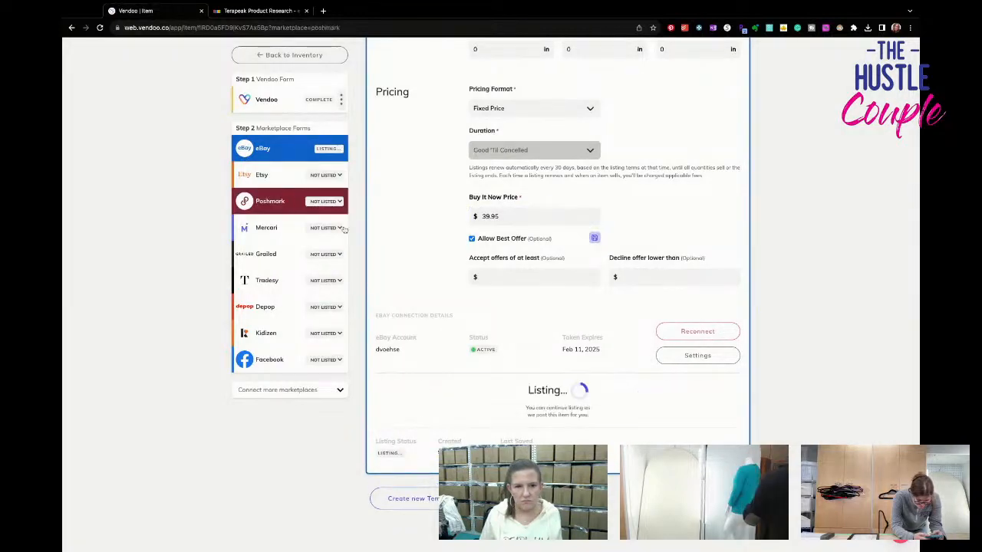
# - Set the jacket's brand to Chico's in the Poshmark form
pyautogui.scroll(-5, 633, 373)
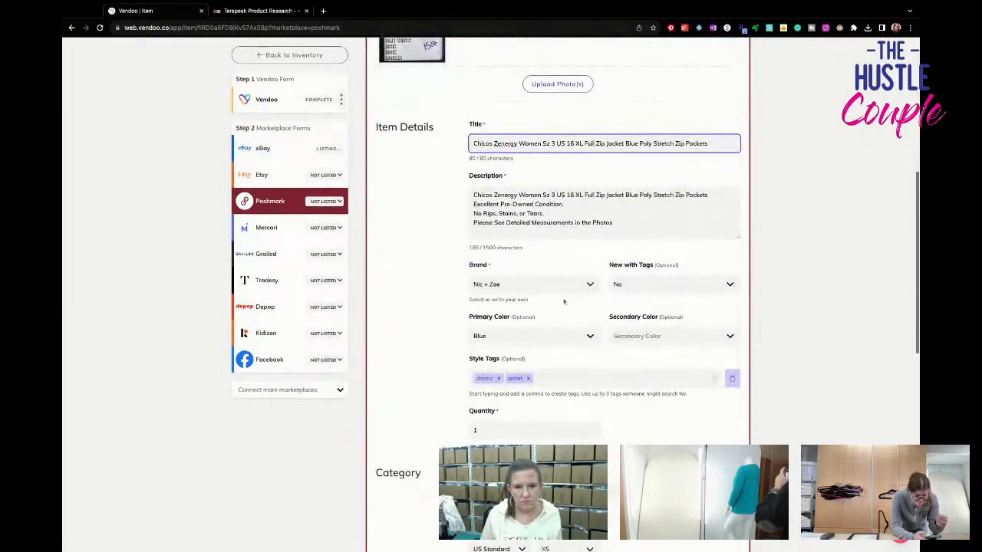
pyautogui.click(557, 284)
pyautogui.write("Chico's")
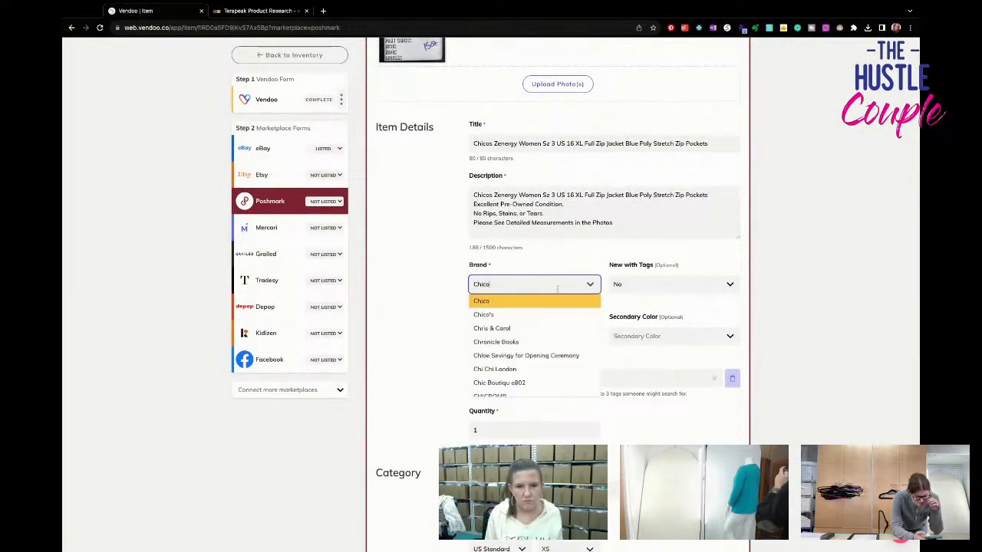
pyautogui.click(555, 301)
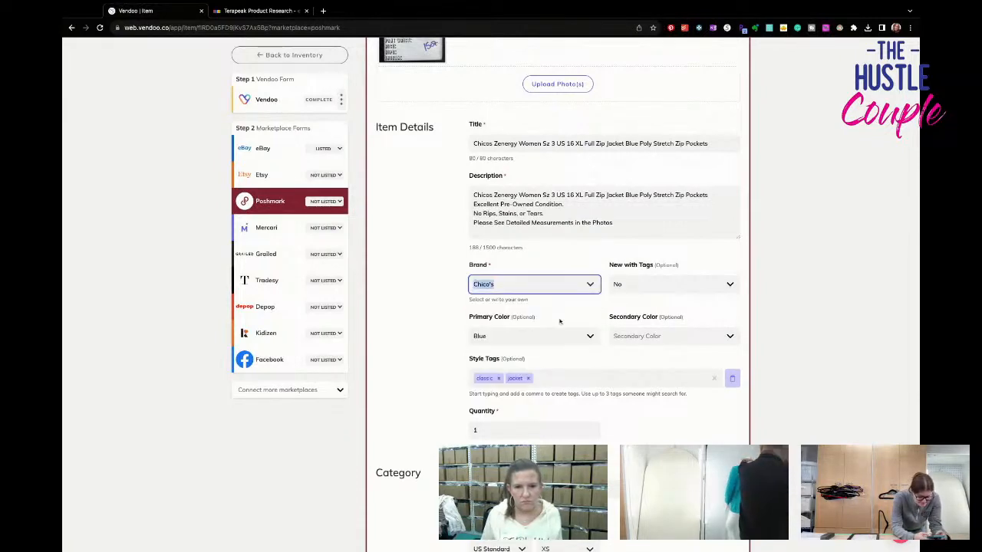
# - Replace the jacket's SKU with 10896 and set its listing price to $40 in the Poshmark form
pyautogui.scroll(-6, 559, 322)
pyautogui.click(551, 307)
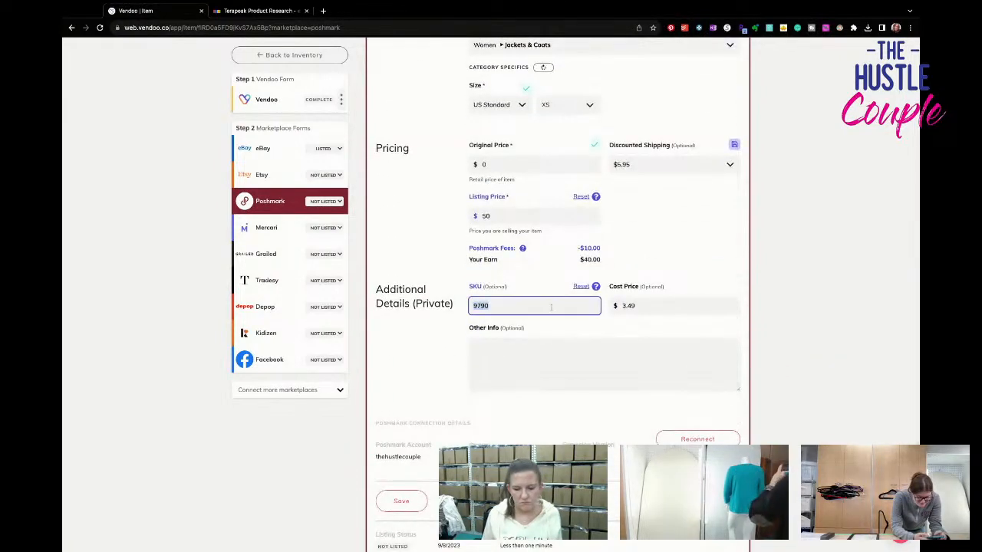
pyautogui.scroll(15, 551, 307)
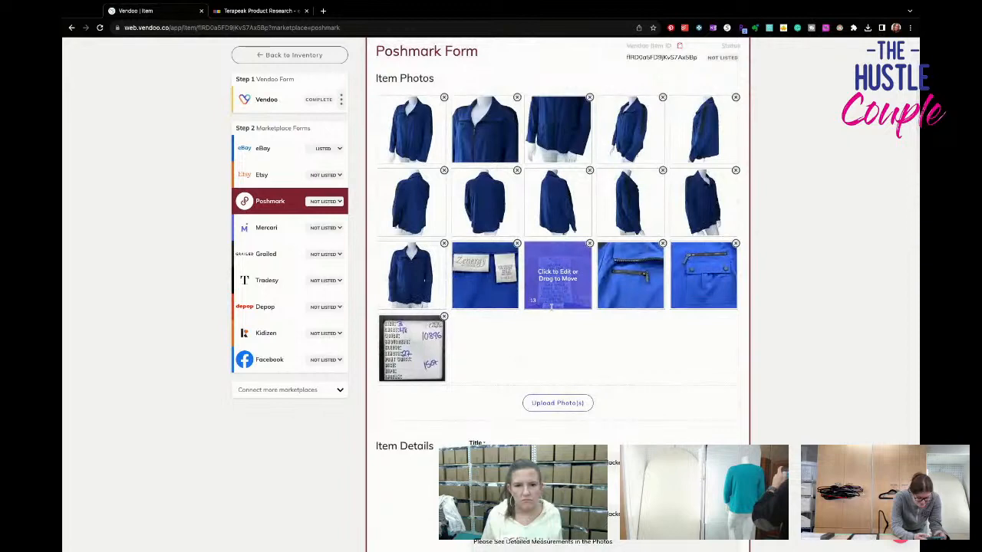
pyautogui.scroll(-15, 550, 305)
pyautogui.write('10896')
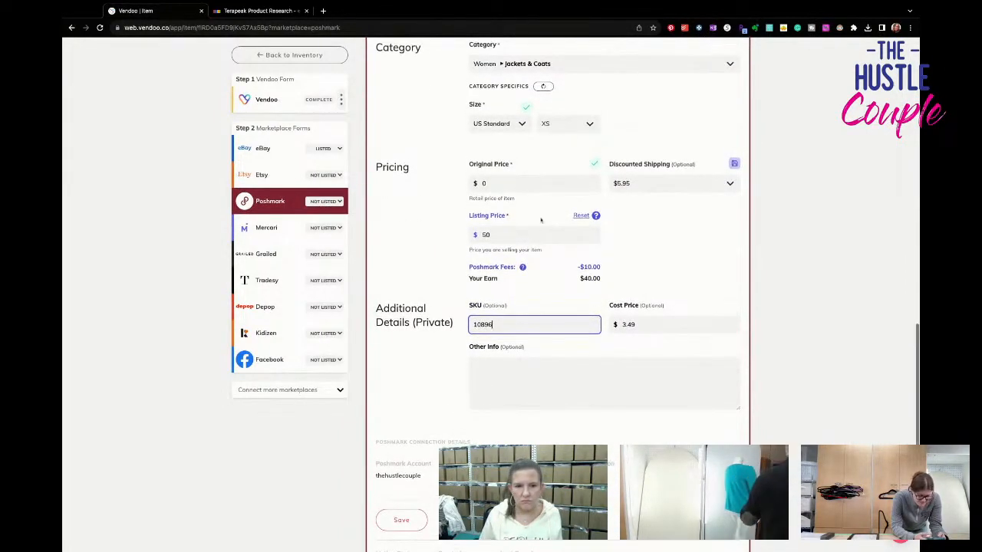
pyautogui.moveTo(512, 235); pyautogui.dragTo(437, 234)
pyautogui.write('40')
# - Choose the jacket's discounted shipping and size in the Poshmark form and list it on Poshmark
pyautogui.click(647, 196)
pyautogui.click(647, 187)
pyautogui.click(635, 211)
pyautogui.click(567, 123)
pyautogui.scroll(-1, 566, 224)
pyautogui.click(578, 260)
pyautogui.scroll(-2, 592, 273)
pyautogui.click(658, 389)
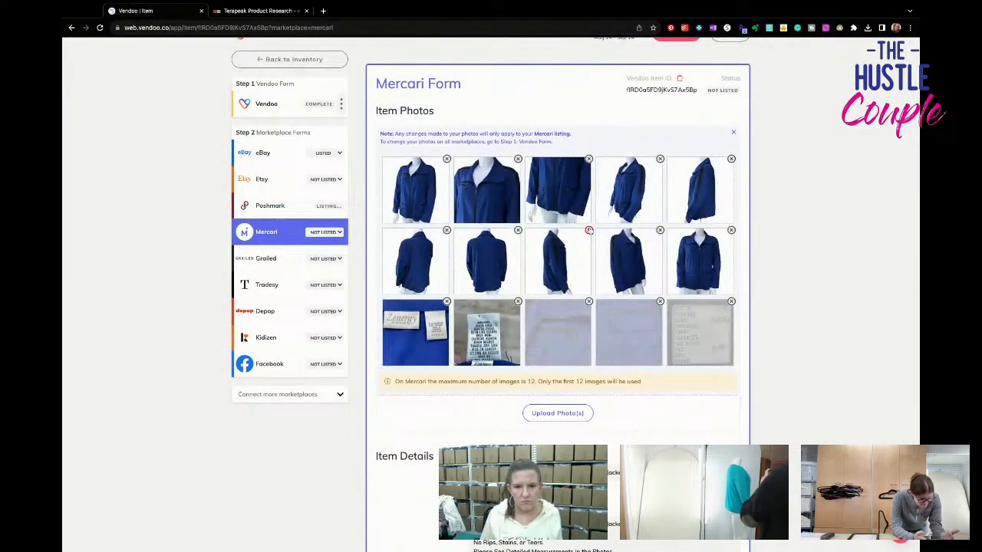
# - Remove the redundant side-view photos from the jacket's Mercari form, keeping twelve images
pyautogui.click(589, 230)
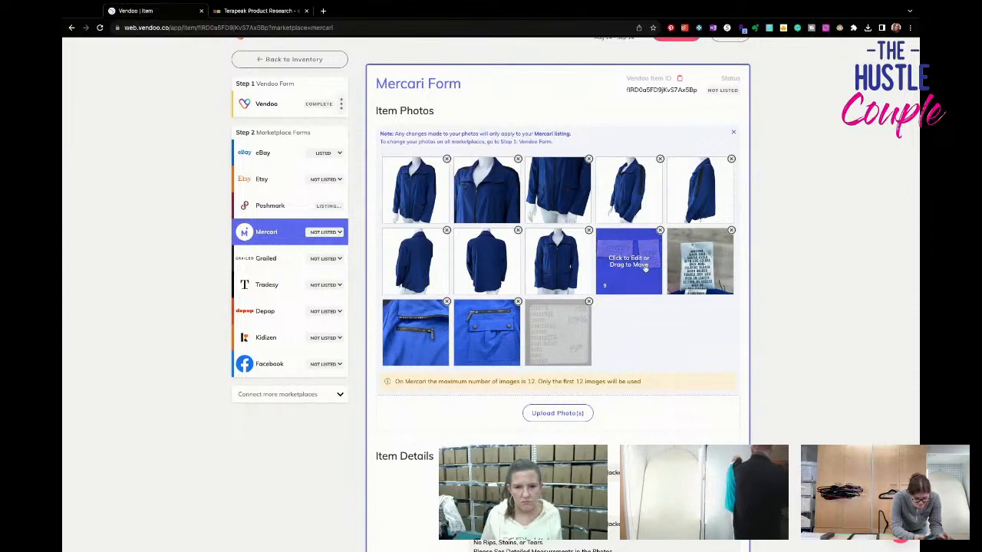
pyautogui.click(732, 161)
pyautogui.click(719, 161)
# - Brighten the jacket's first Mercari photo slightly and save the edit
pyautogui.click(414, 189)
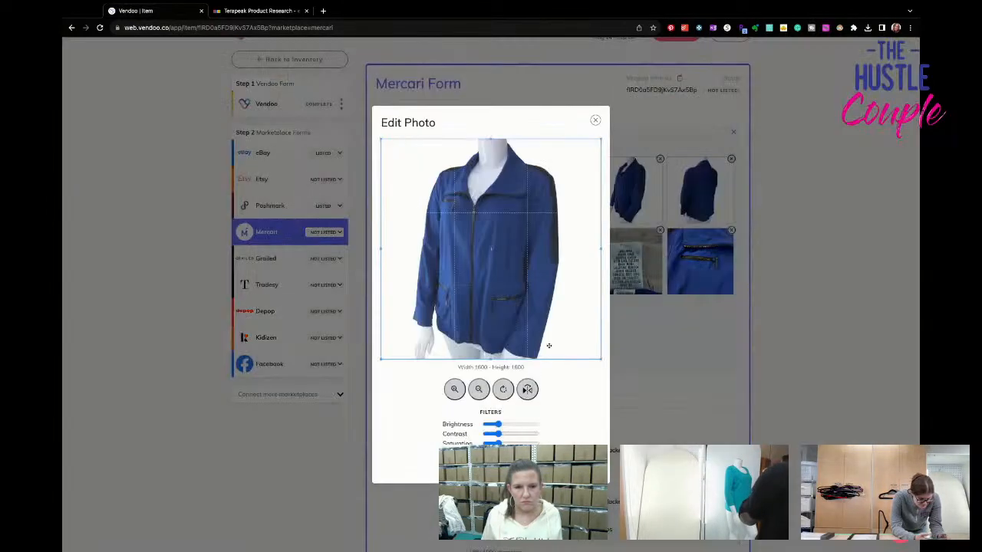
pyautogui.moveTo(501, 426); pyautogui.dragTo(503, 425)
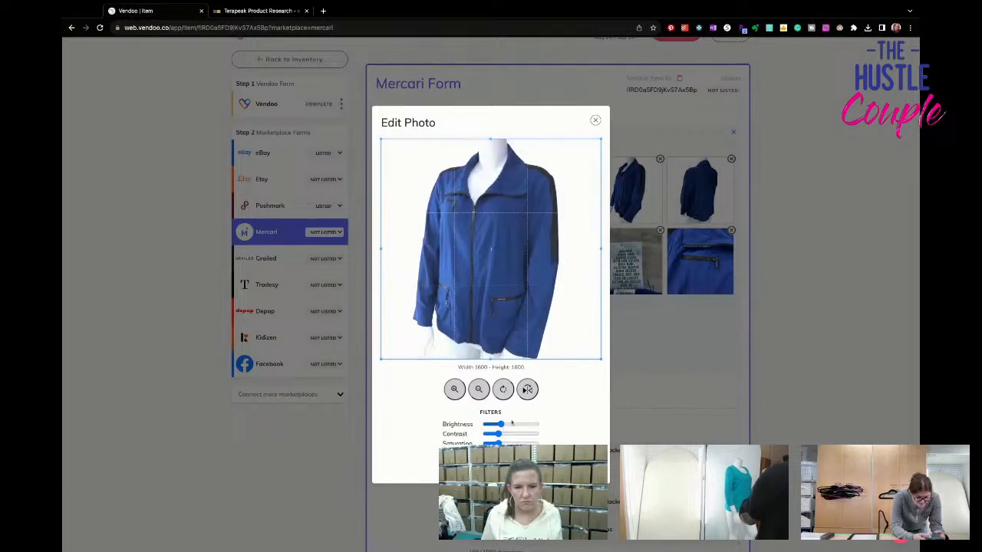
pyautogui.click(566, 465)
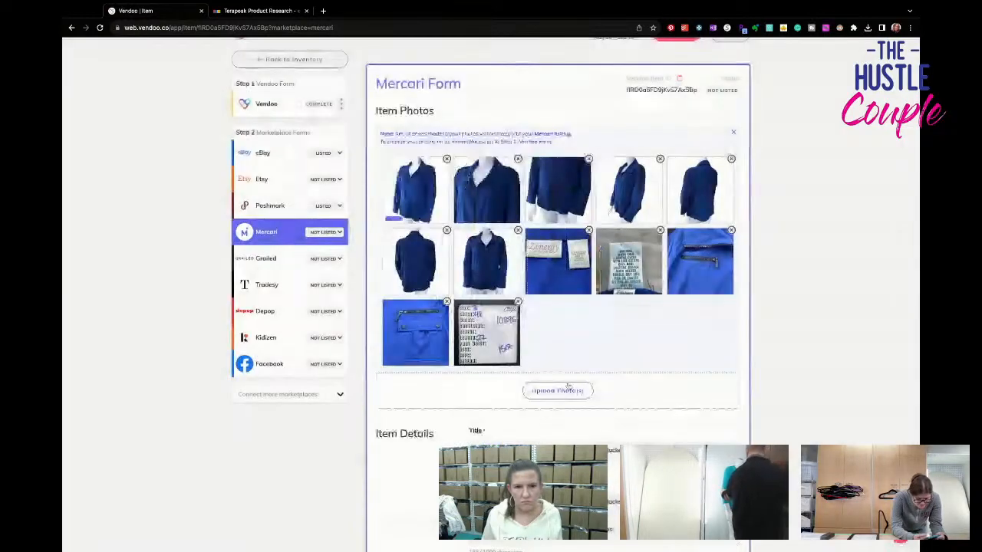
# - Turn off No Brand/Not Sure in the Mercari form and set the jacket's brand to Chico's
pyautogui.scroll(-4, 568, 386)
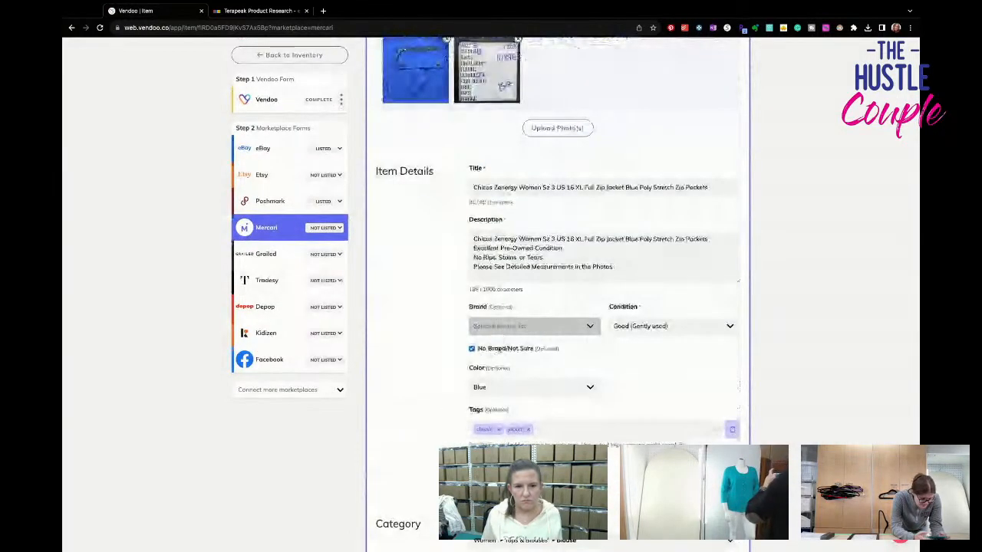
pyautogui.click(472, 348)
pyautogui.click(587, 326)
pyautogui.write('chico')
pyautogui.click(506, 344)
# - Set the jacket's Mercari size to XL (16-18) and its shipping label to USPS First-Class Package for 1 lb
pyautogui.scroll(-1, 607, 355)
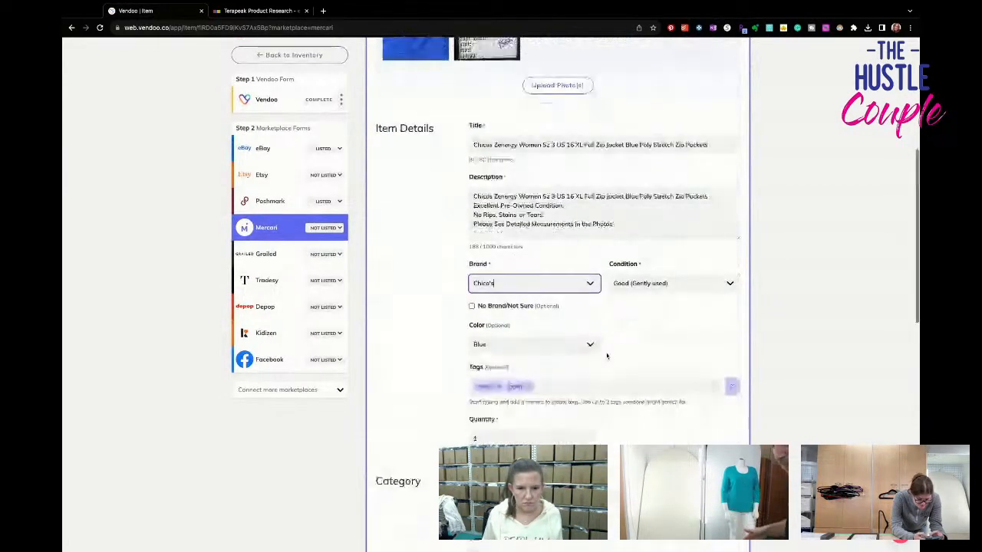
pyautogui.scroll(-3, 606, 355)
pyautogui.click(535, 328)
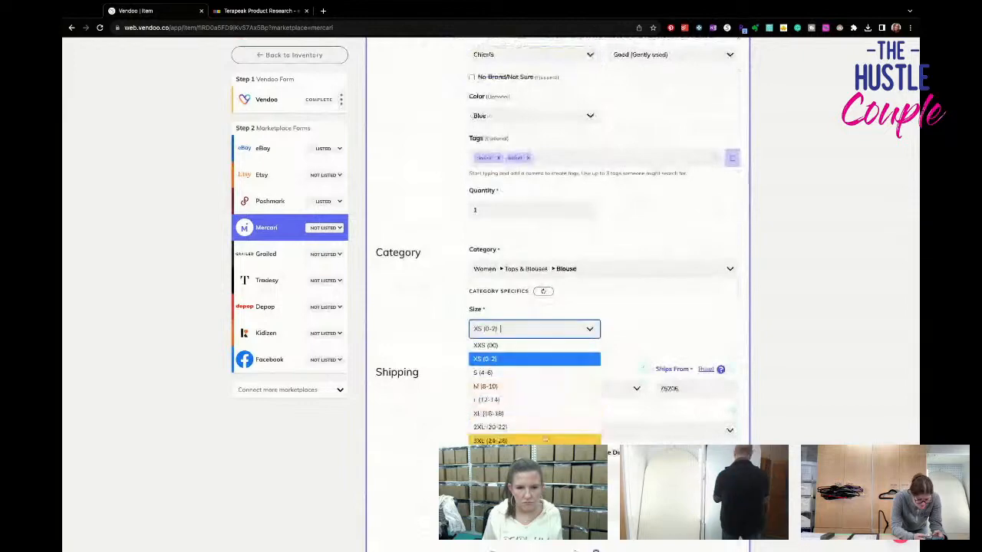
pyautogui.click(537, 413)
pyautogui.scroll(-1, 536, 413)
pyautogui.click(537, 418)
pyautogui.click(537, 433)
# - Set the Mercari listing price to $40 and list the jacket on Mercari
pyautogui.scroll(-2, 392, 324)
pyautogui.press('BackSpace')
pyautogui.press('BackSpace')
pyautogui.write('40')
pyautogui.scroll(-3, 642, 365)
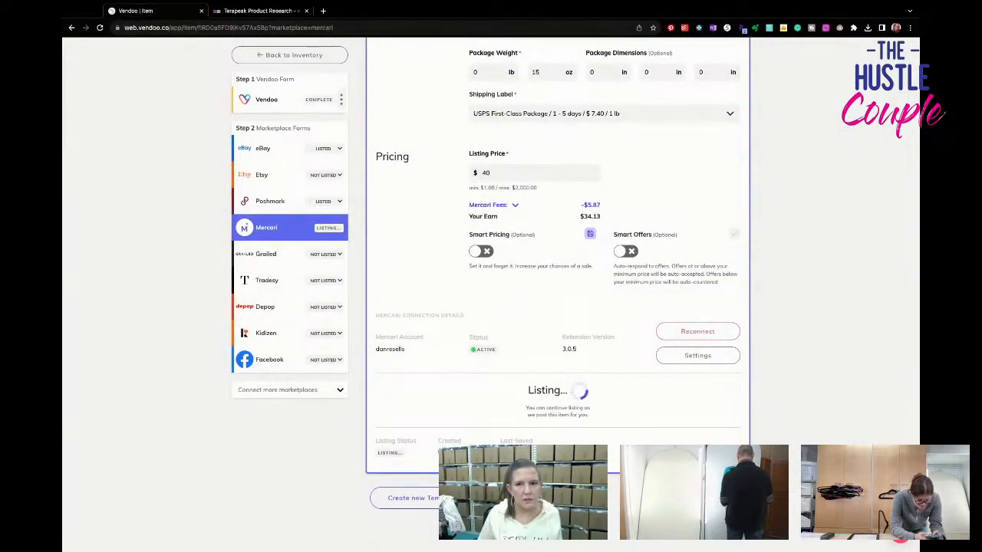
# - Return to the draft inventory and open the black Womens Size Top item
pyautogui.click(299, 54)
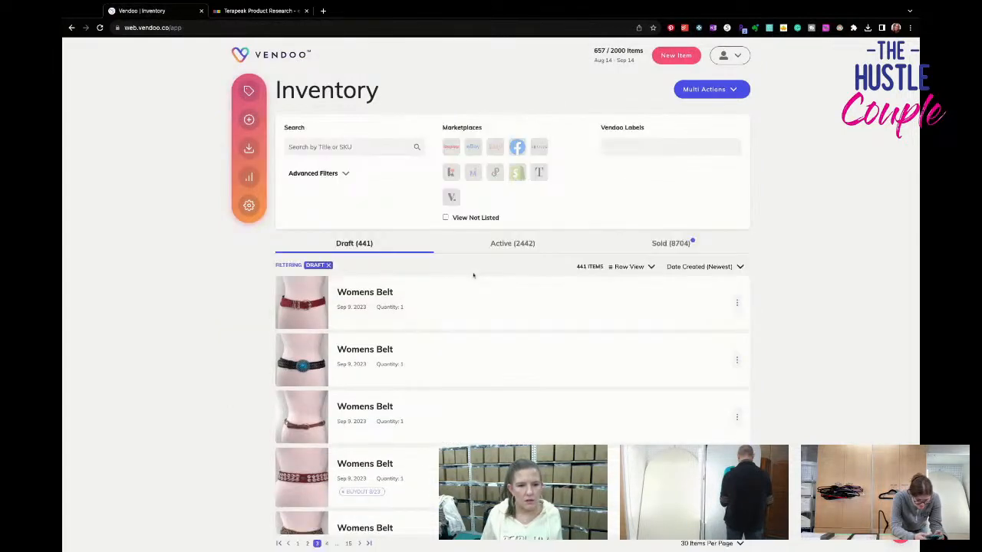
pyautogui.scroll(-5, 474, 275)
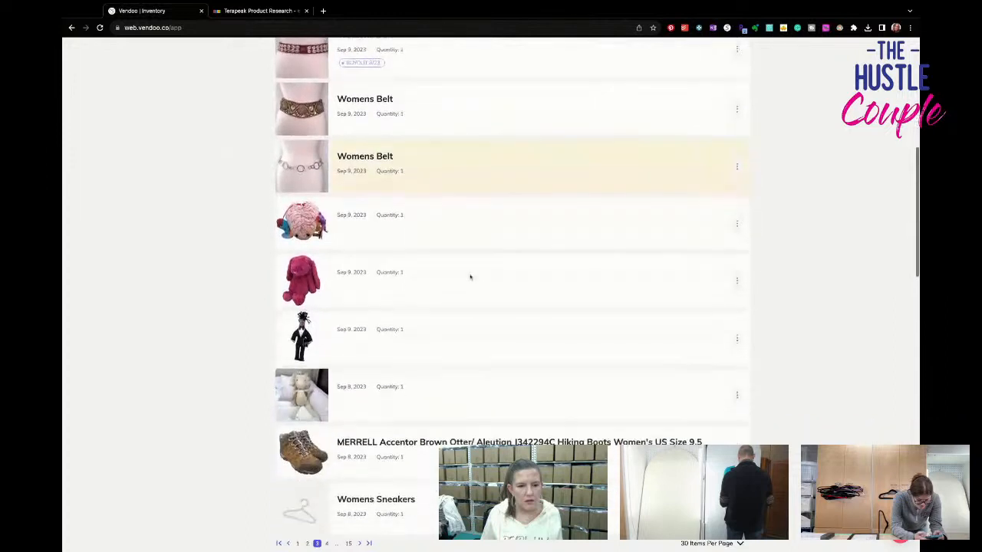
pyautogui.scroll(-2, 470, 277)
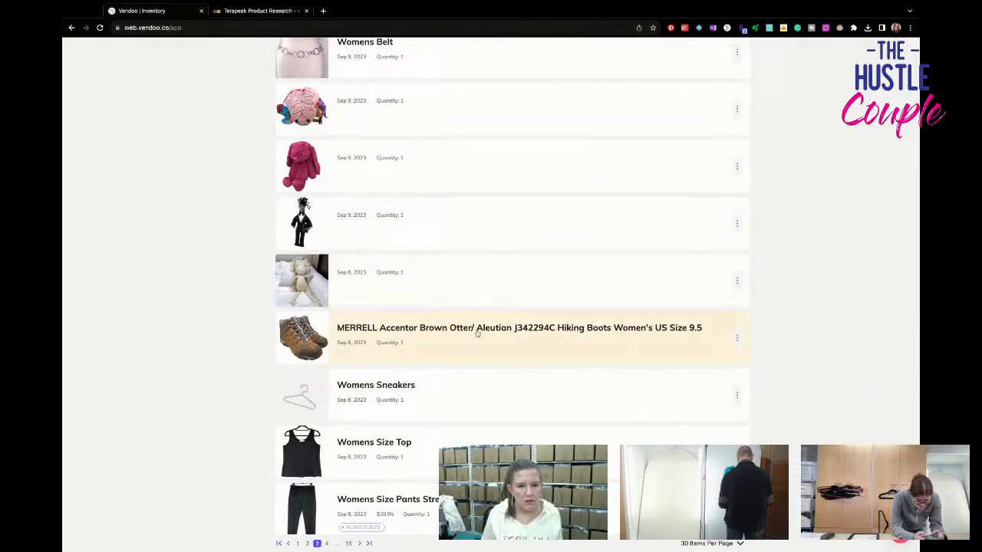
pyautogui.scroll(-3, 468, 402)
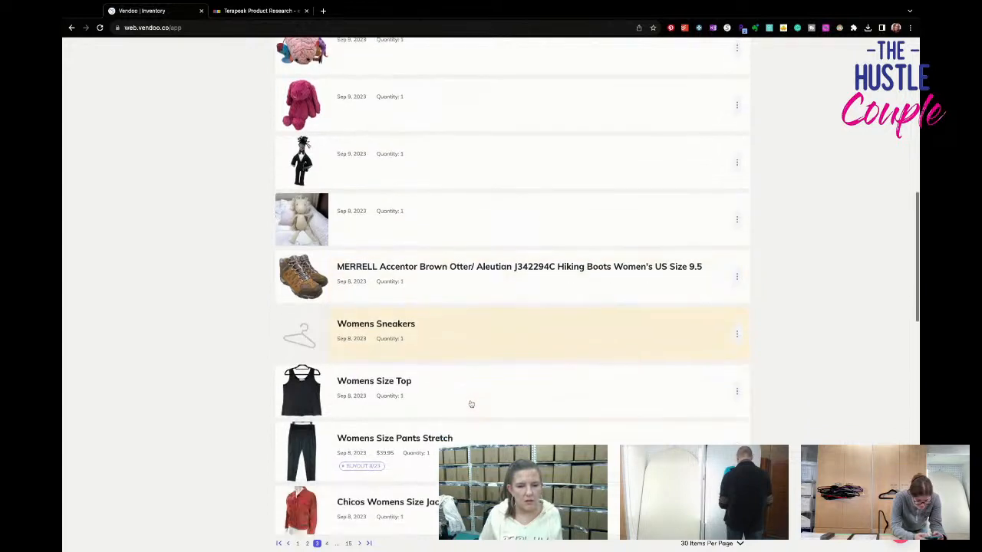
pyautogui.click(451, 228)
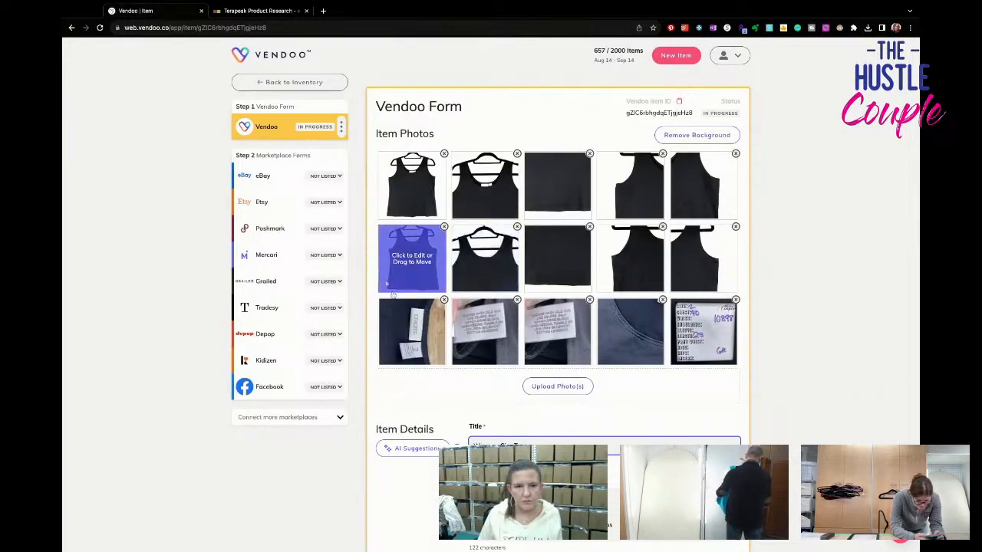
# - Rotate the Chico's brand tag photo upright and save the edit
pyautogui.click(418, 337)
pyautogui.click(502, 391)
pyautogui.click(503, 391)
pyautogui.click(503, 391)
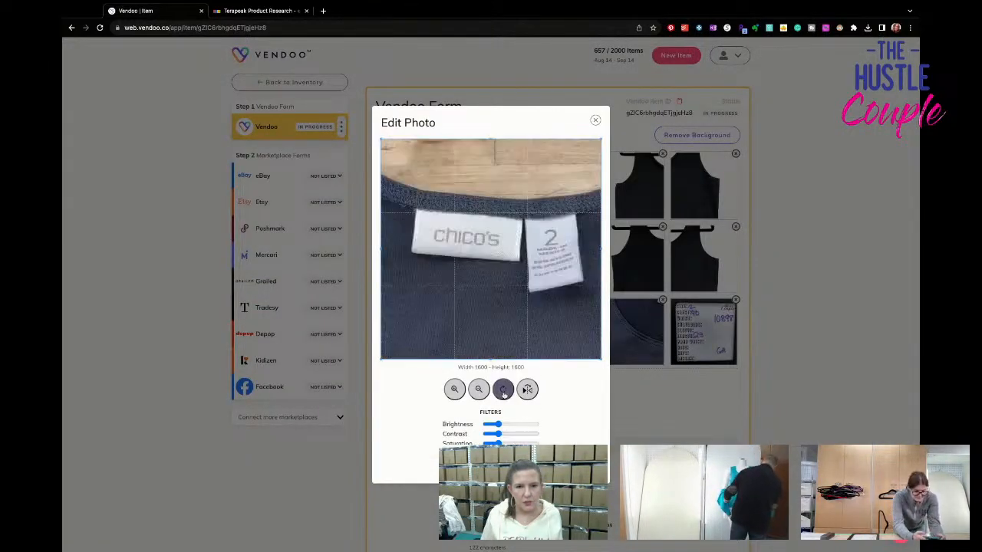
pyautogui.click(576, 464)
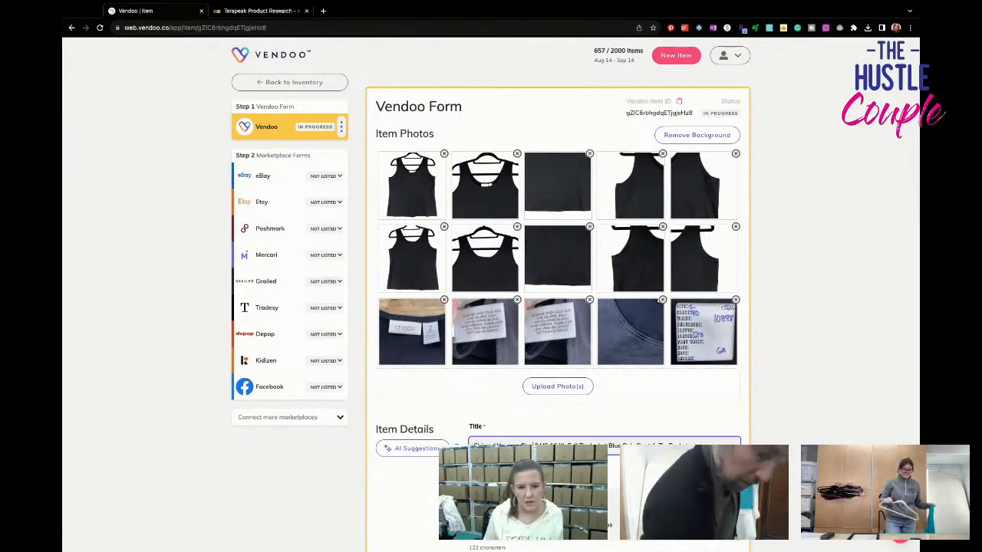
# - Retitle the draft "Chicos Womens Size 3 US 16 XL Microfiber Tank Top Black Stretch Wide Strap" and check the brand tag photo
pyautogui.moveTo(690, 445); pyautogui.dragTo(566, 446)
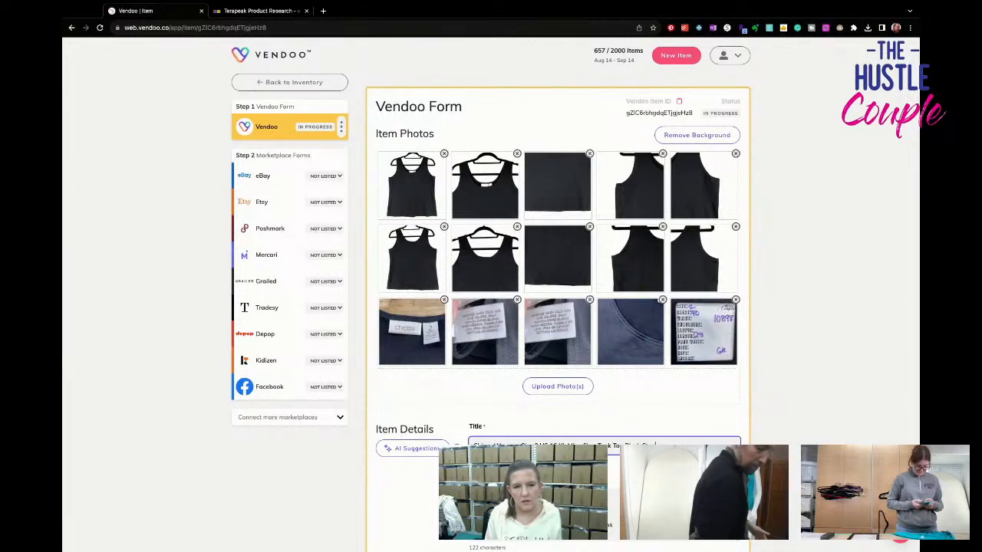
pyautogui.write('tch Wide Stra')
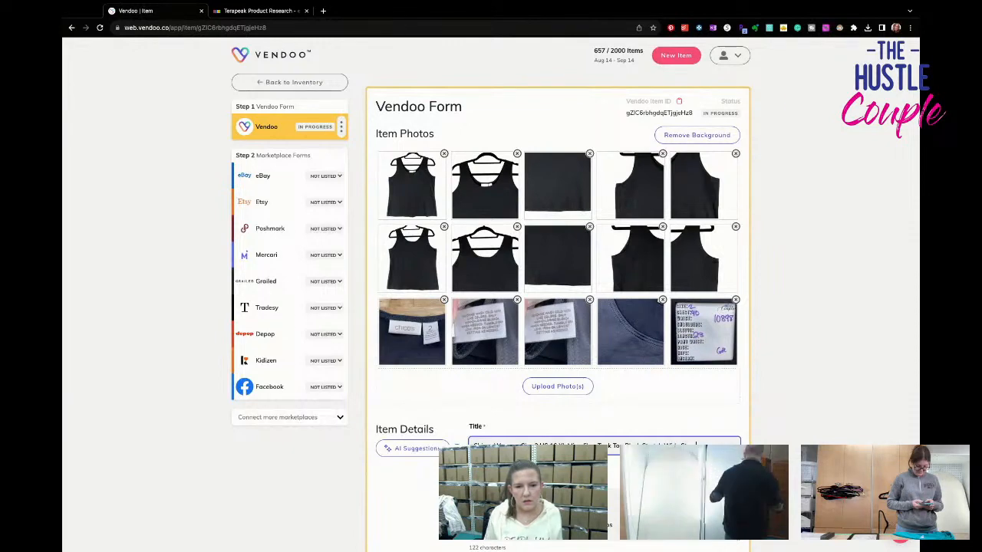
pyautogui.click(413, 331)
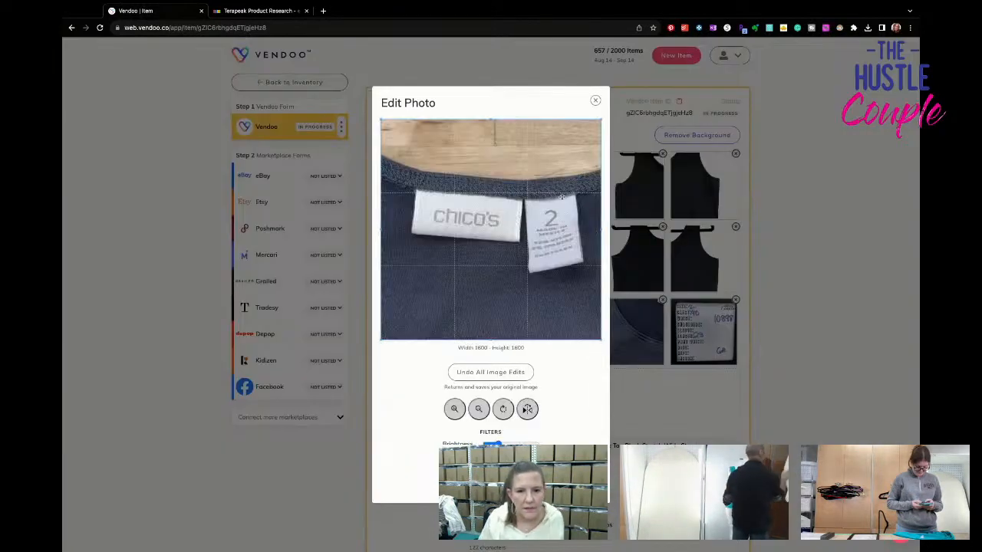
pyautogui.click(595, 101)
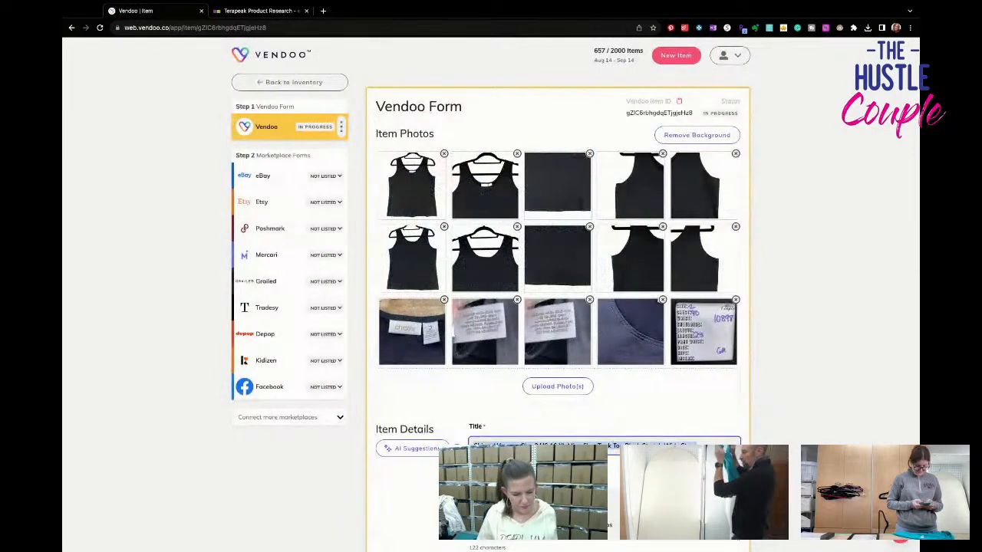
# - Paste the tank top's title into the first line of the description and set the brand to Chico's
pyautogui.scroll(-1, 537, 466)
pyautogui.click(537, 467)
pyautogui.write('Chicos Womens Size 3 US 16 XL Microfiber Tank Top Black Stretch Wide Strap')
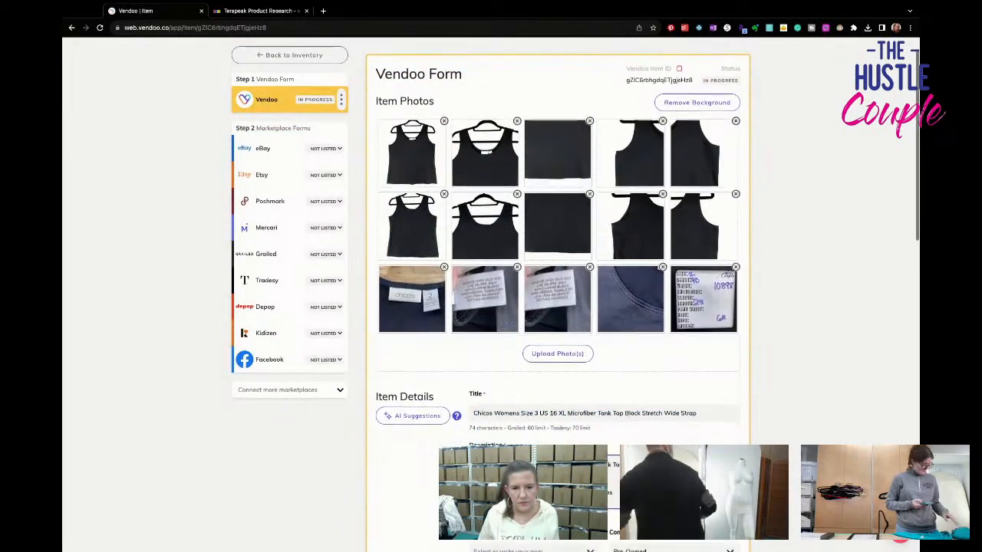
pyautogui.scroll(-2, 558, 230)
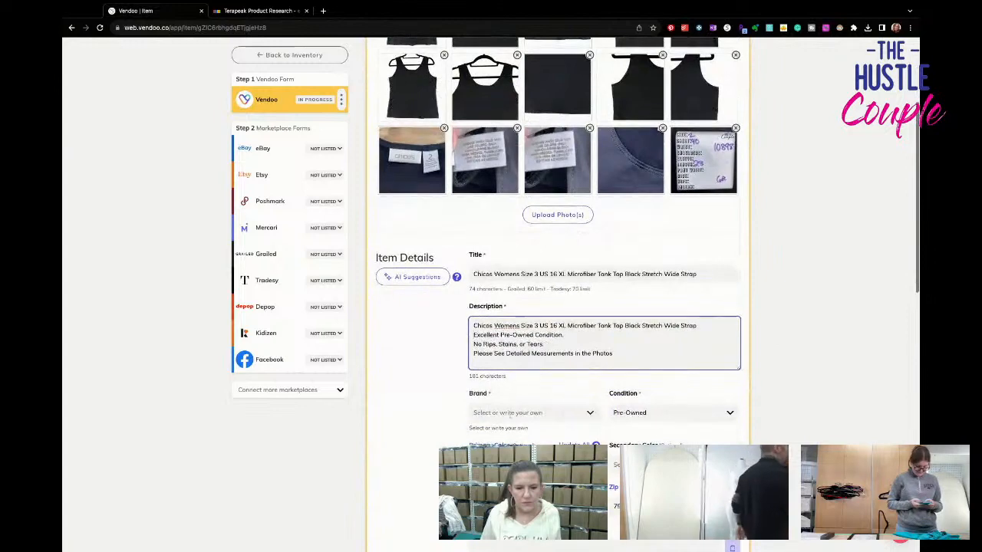
pyautogui.click(508, 413)
pyautogui.write("Chico's")
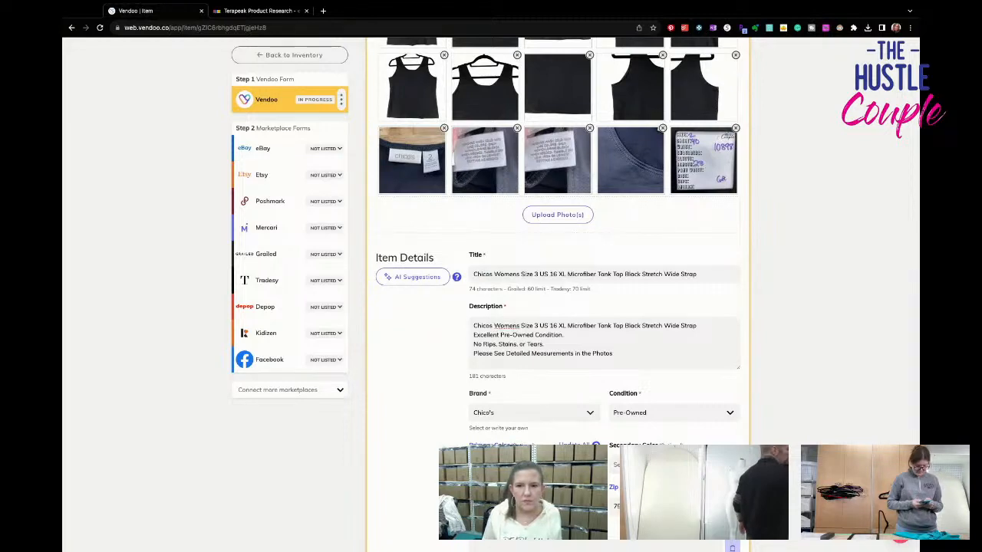
# - Enter 10898 as the tank top's SKU and set its package weight to 6 oz
pyautogui.scroll(-5, 663, 437)
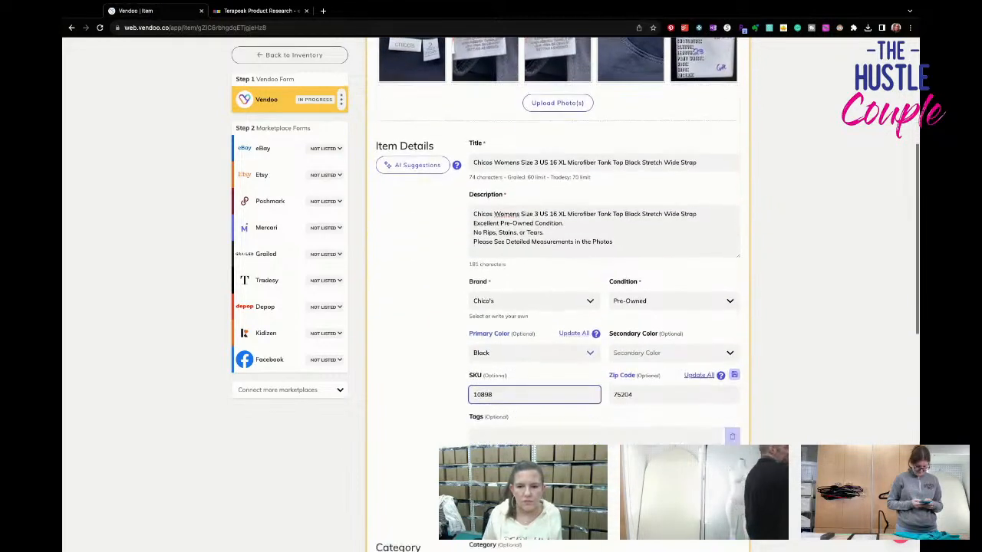
pyautogui.click(663, 355)
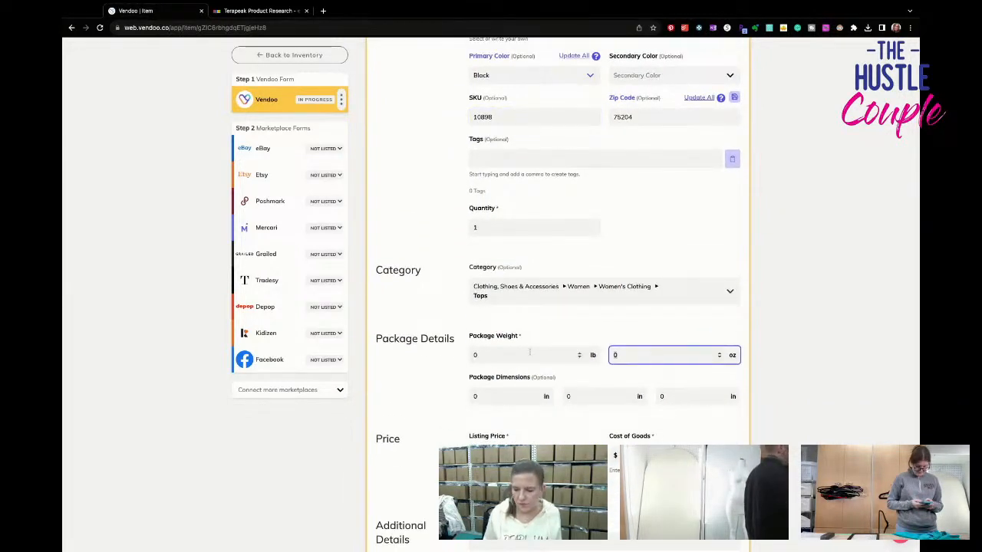
pyautogui.scroll(-1, 530, 353)
pyautogui.scroll(4, 529, 366)
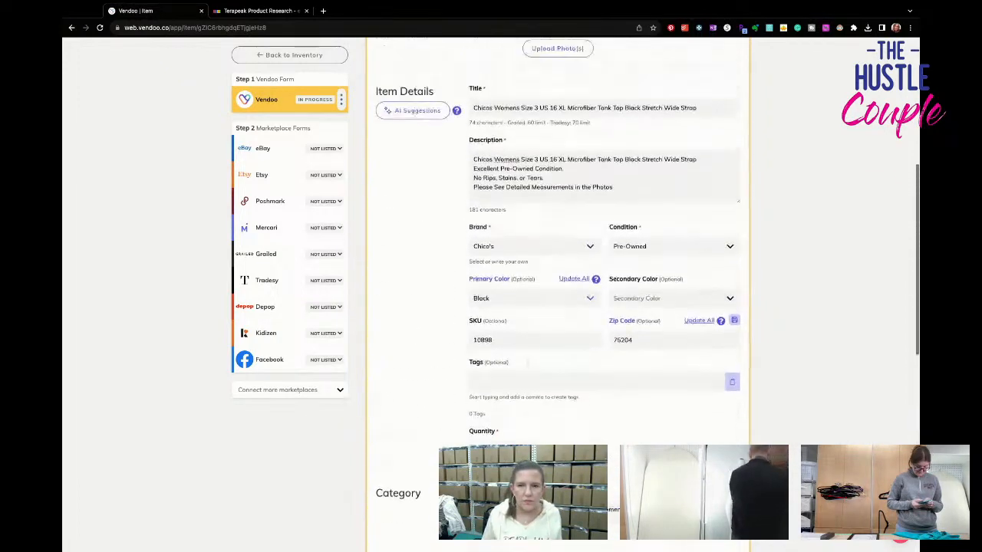
pyautogui.write('6')
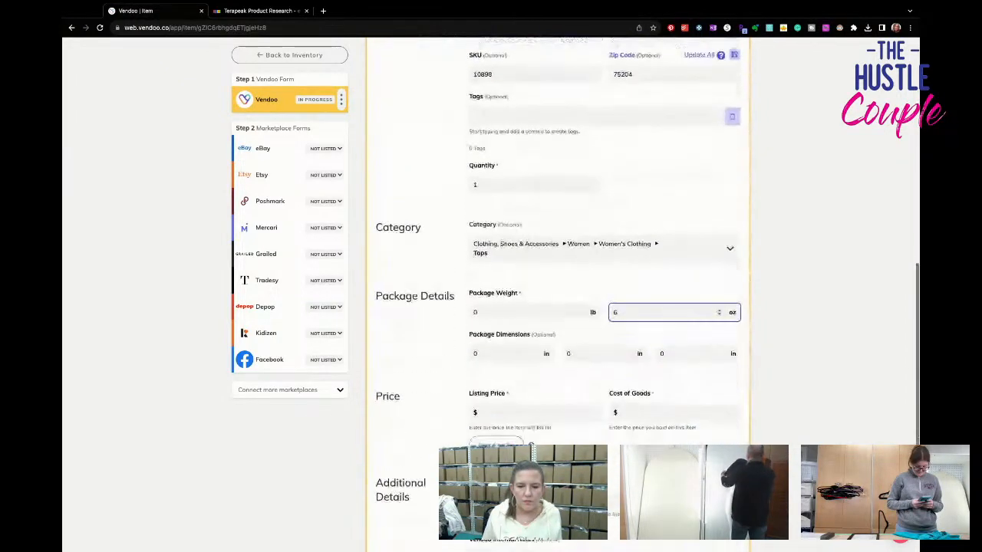
# - Set the tank top's listing price to $26.95 and cost of goods to $3, and save the Vendoo form
pyautogui.scroll(3, 606, 306)
pyautogui.scroll(-5, 606, 306)
pyautogui.click(508, 298)
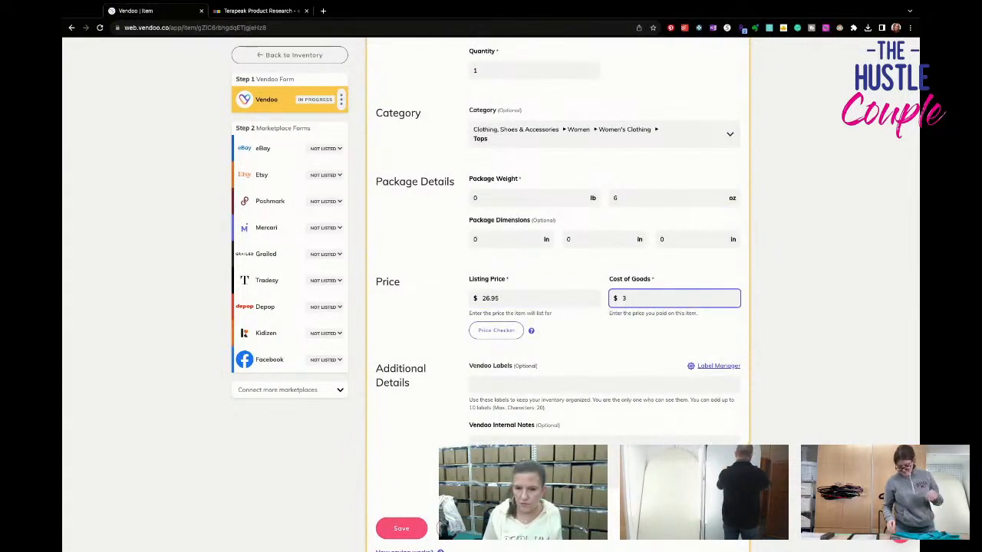
pyautogui.scroll(-2, 629, 301)
pyautogui.click(402, 454)
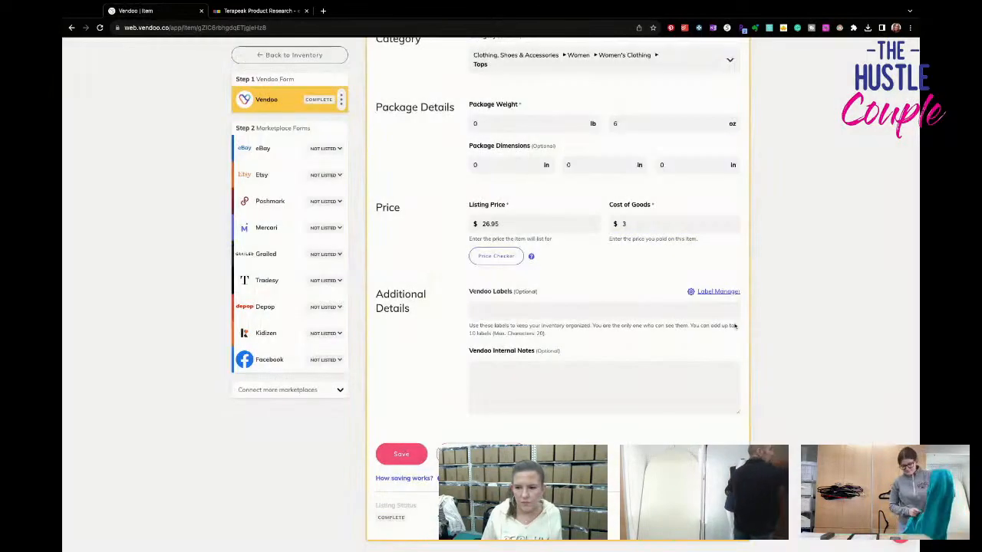
# - In the tank top's eBay form, set the size to XL and the type to Tank
pyautogui.click(311, 148)
pyautogui.scroll(-5, 599, 363)
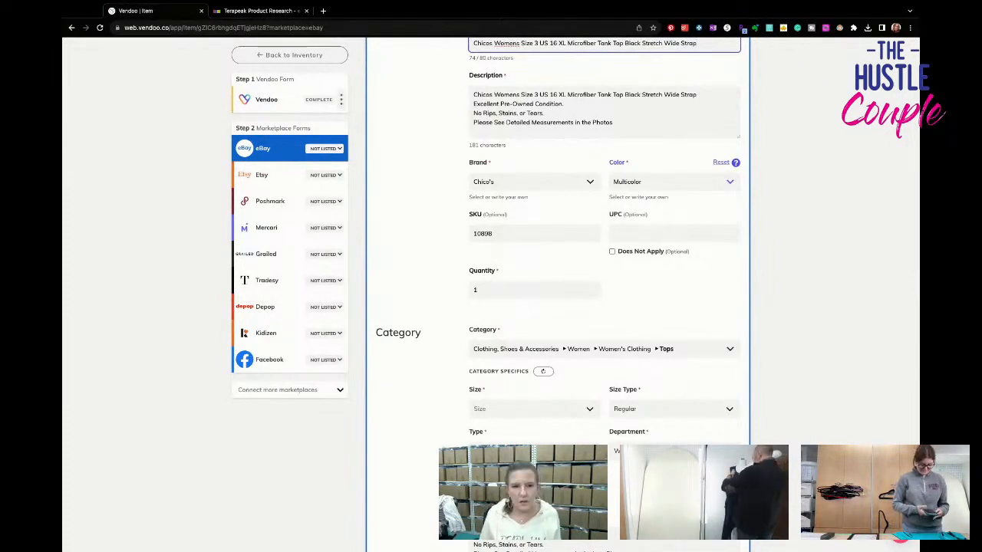
pyautogui.scroll(-1, 581, 306)
pyautogui.click(567, 358)
pyautogui.click(581, 427)
pyautogui.scroll(-2, 606, 376)
pyautogui.click(534, 314)
pyautogui.click(541, 373)
# - Show the eBay form's optional fields, add Nylon and Spandex as materials, and set the sleeve length to Sleeveless
pyautogui.scroll(-3, 540, 369)
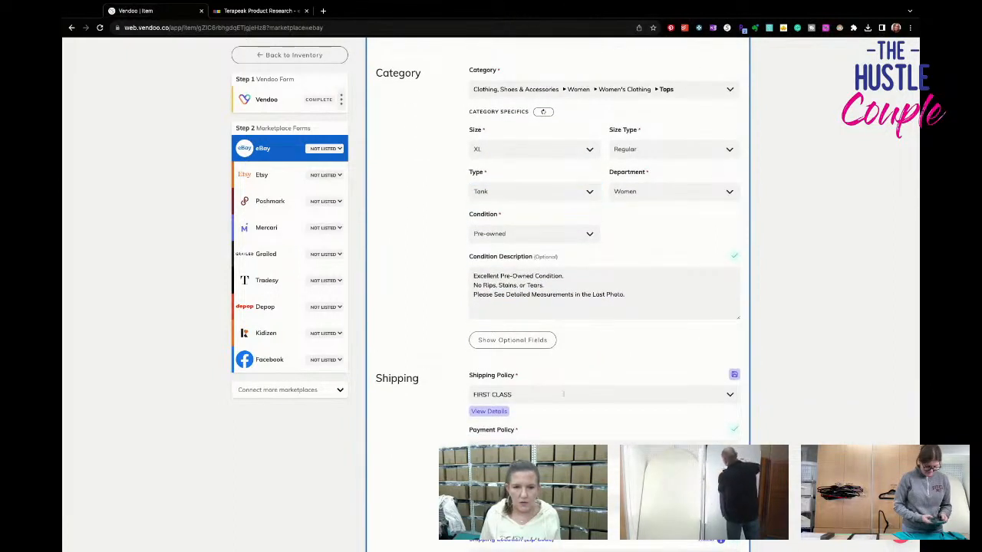
pyautogui.click(539, 342)
pyautogui.scroll(-3, 562, 376)
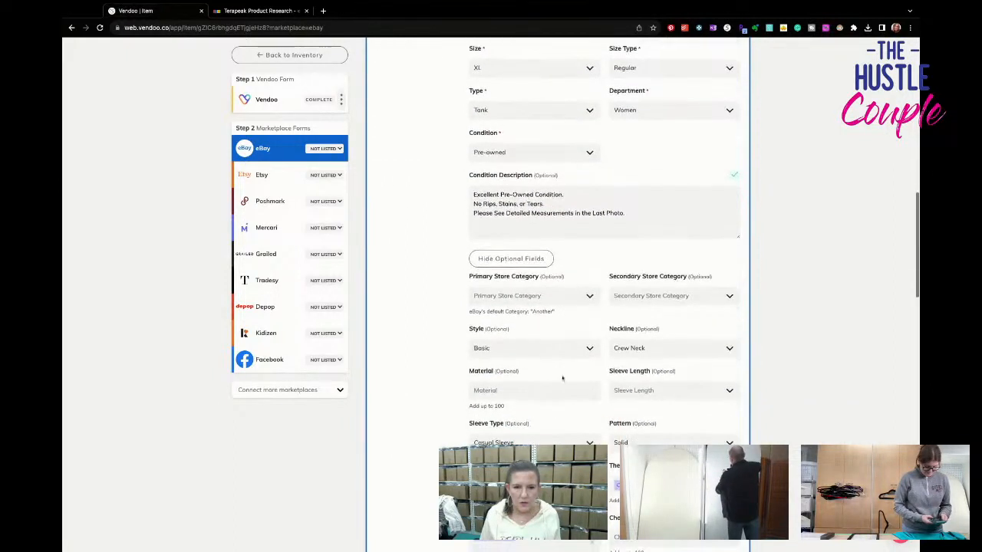
pyautogui.click(542, 359)
pyautogui.write('nylon')
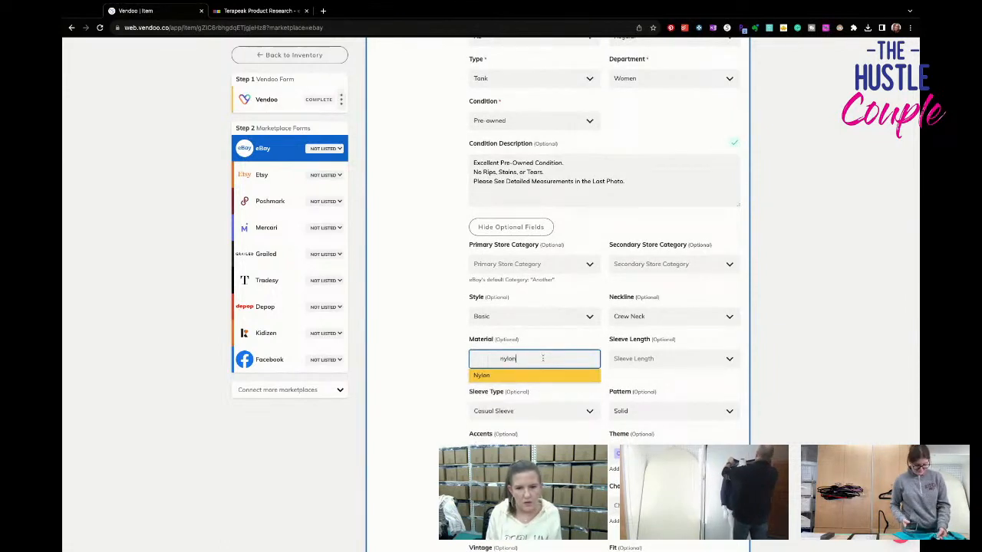
pyautogui.press('Return')
pyautogui.write('spande')
pyautogui.press('Return')
pyautogui.press('Tab')
pyautogui.write('sl')
pyautogui.press('Return')
pyautogui.press('Tab')
# - Clear the tank top's sleeve type and add Stretch to its features in the eBay form
pyautogui.click(543, 419)
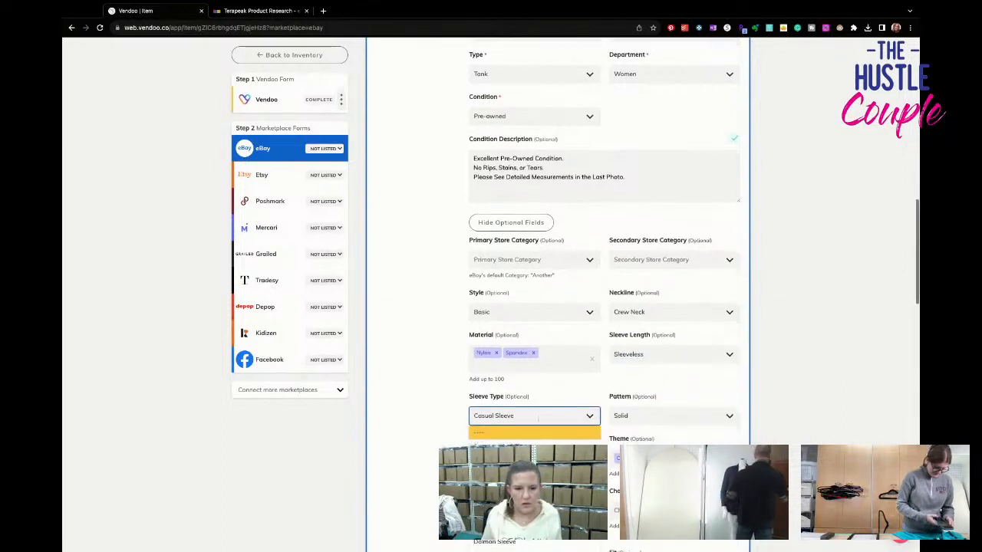
pyautogui.click(542, 427)
pyautogui.scroll(-1, 543, 433)
pyautogui.click(542, 440)
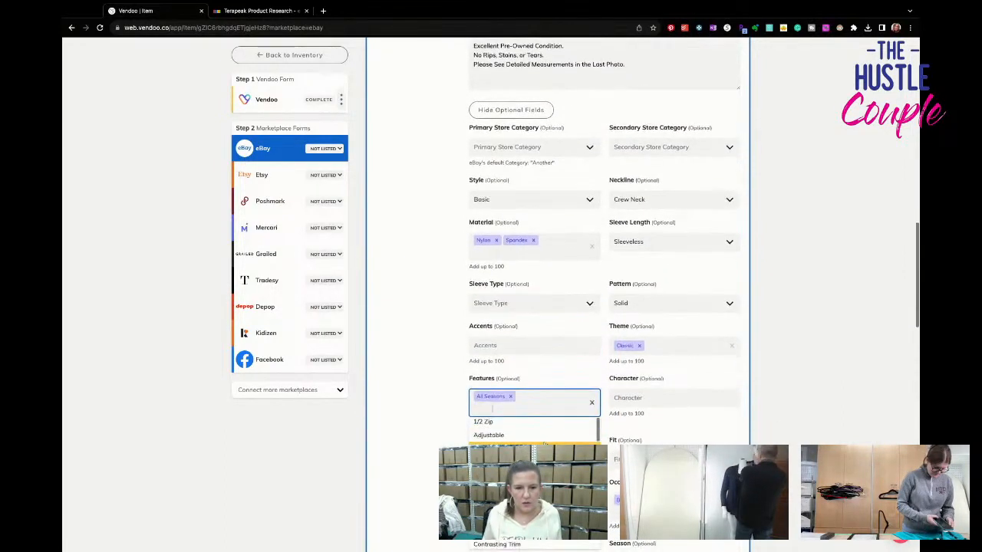
pyautogui.write('strw')
pyautogui.press('BackSpace')
pyautogui.write('etch')
pyautogui.press('Return')
pyautogui.press('Tab')
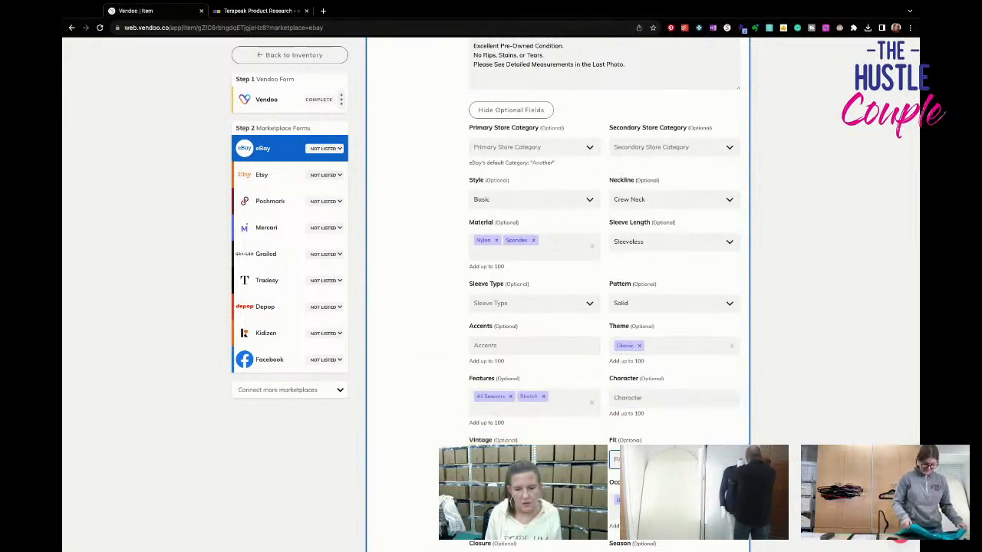
# - Set the tank top's closure to Pullover, strap type to Wide Strap and garment care to Machine Washable
pyautogui.scroll(-1, 603, 295)
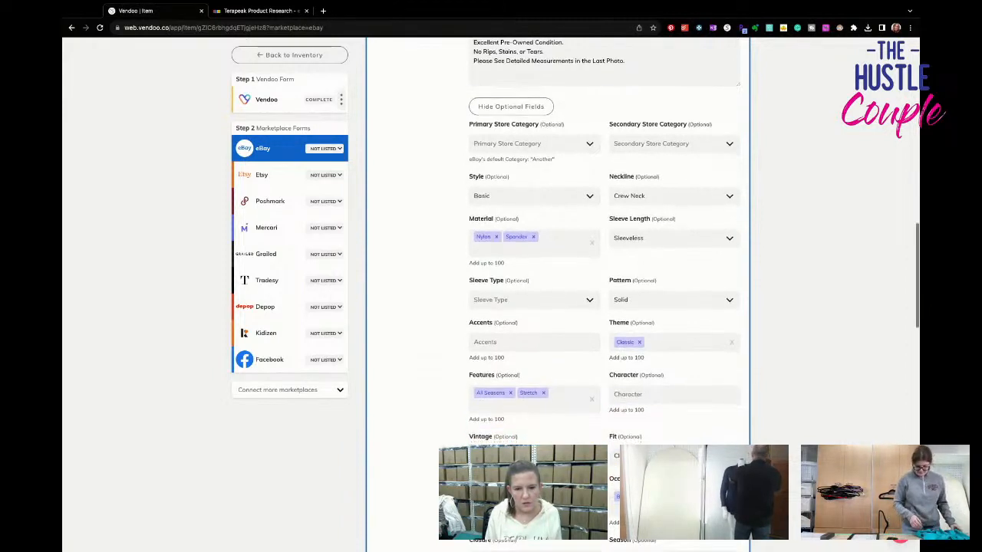
pyautogui.press('Tab')
pyautogui.press('Tab')
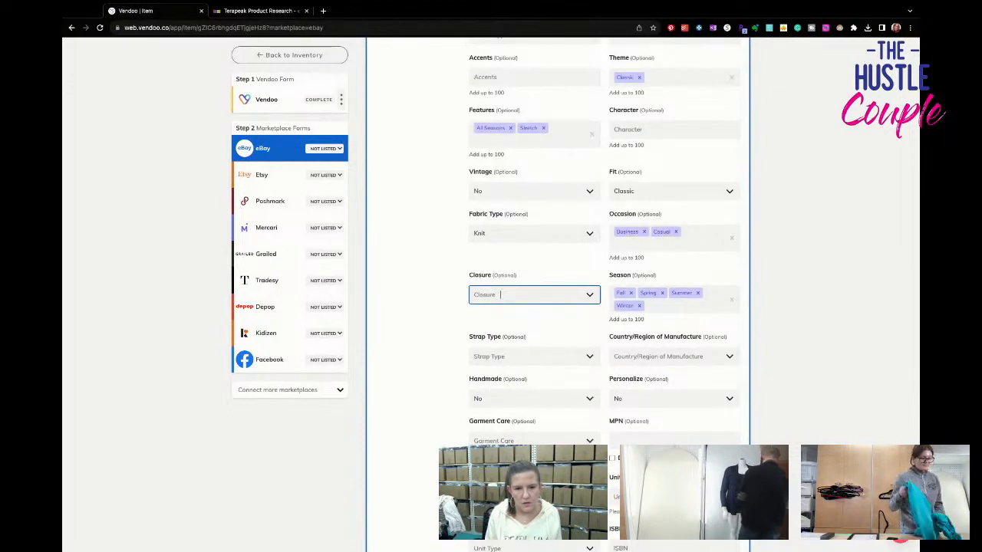
pyautogui.write('pul')
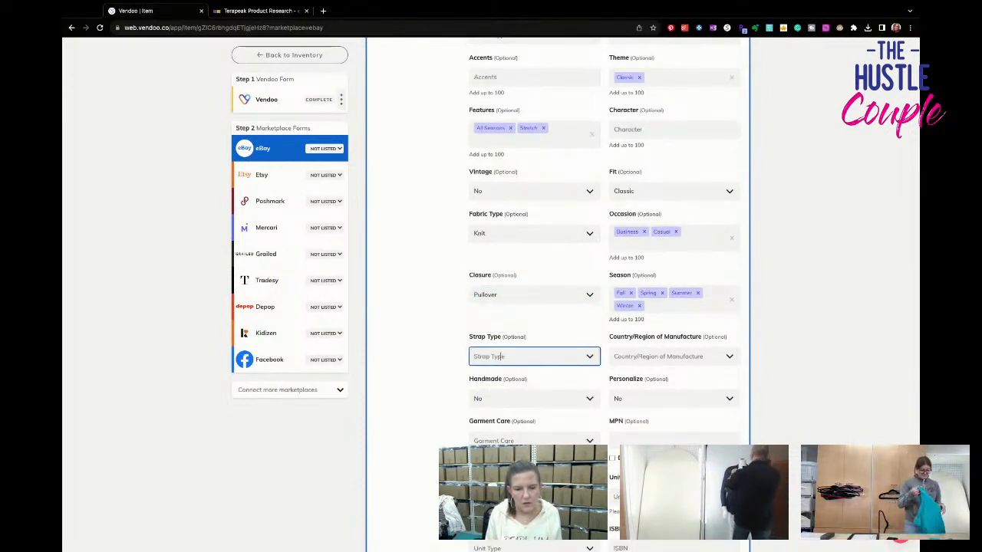
pyautogui.press('Return')
pyautogui.press('Tab')
pyautogui.press('Tab')
pyautogui.press('Tab')
pyautogui.press('Tab')
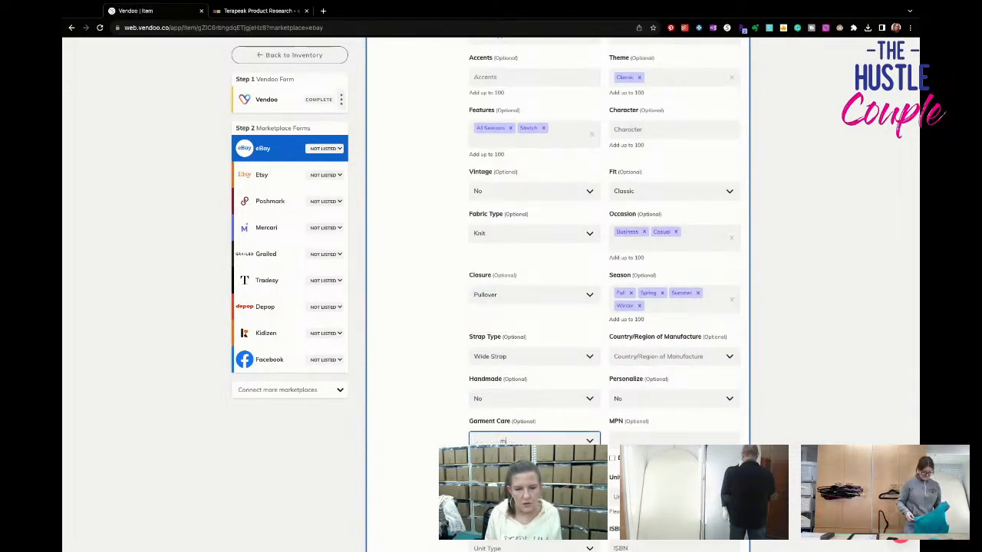
# - List the tank top on eBay
pyautogui.scroll(-4, 546, 435)
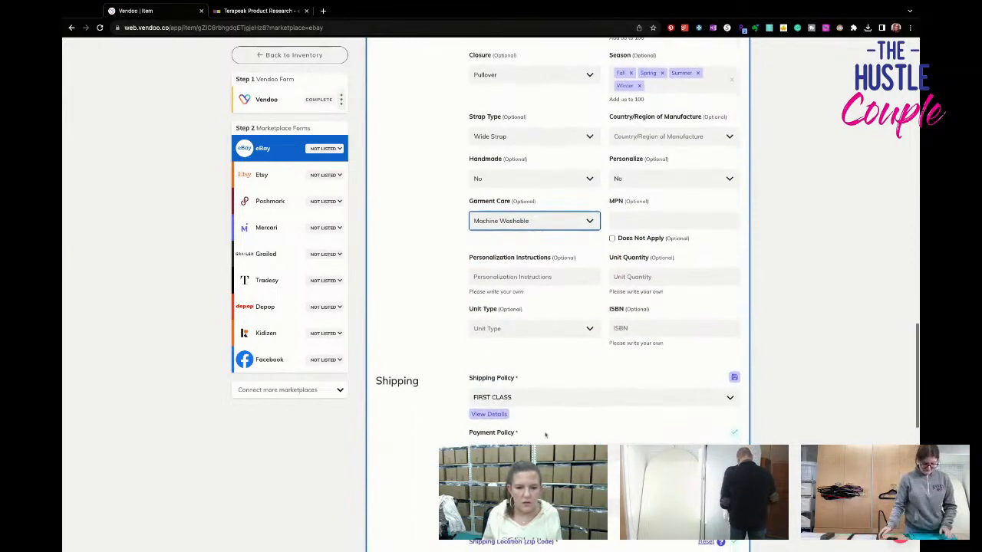
pyautogui.scroll(-5, 546, 434)
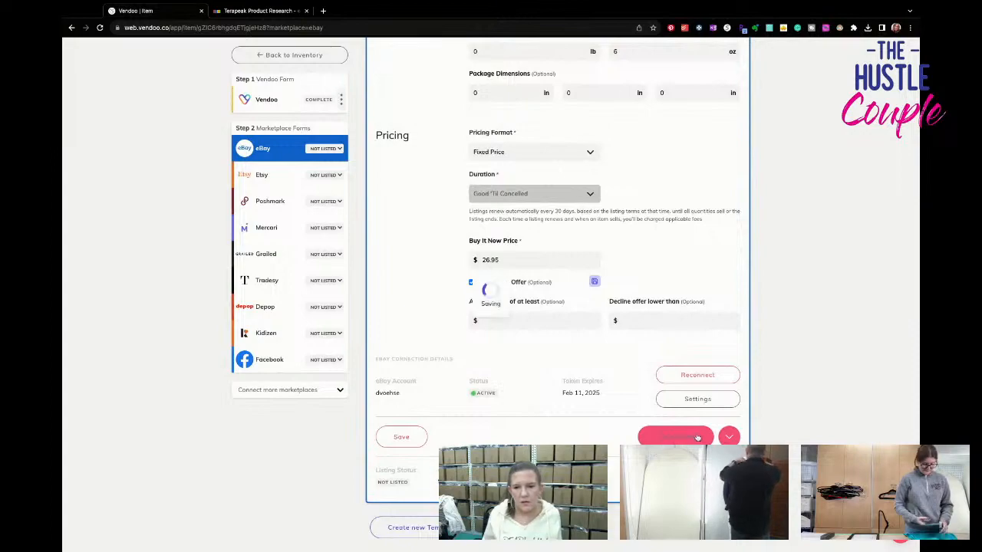
pyautogui.click(695, 437)
# - Complete the remaining category details in the tank top's Poshmark form and list it on Poshmark
pyautogui.click(285, 201)
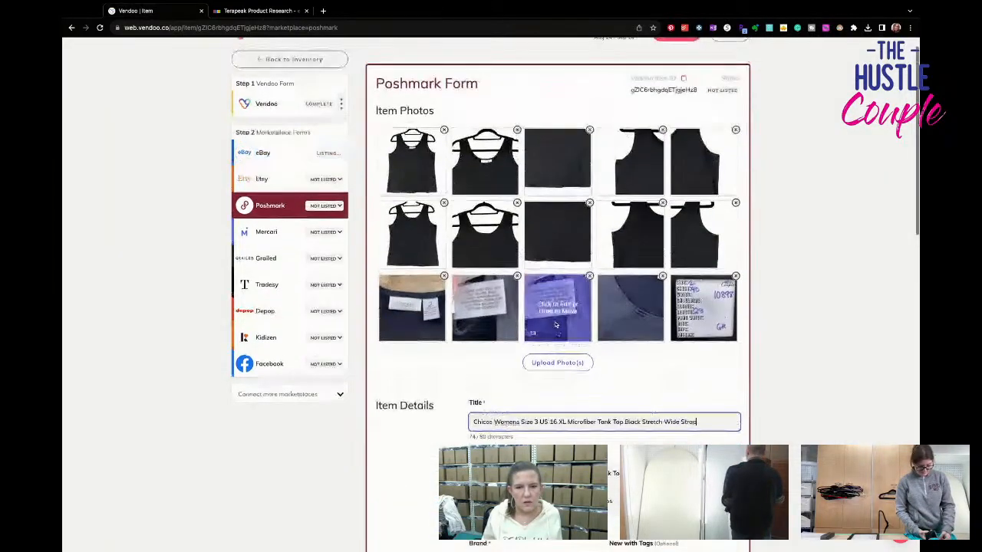
pyautogui.scroll(-2, 554, 323)
pyautogui.scroll(-4, 554, 323)
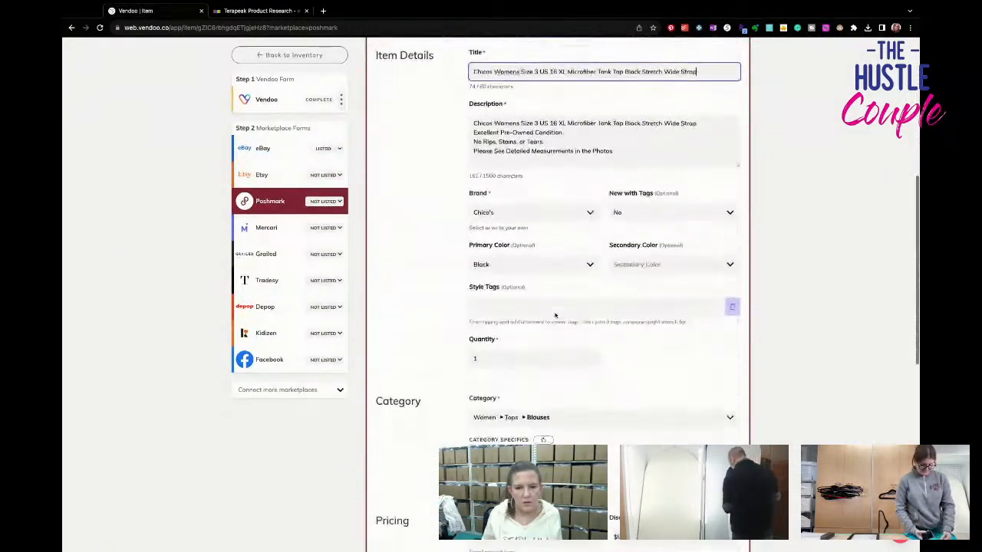
pyautogui.scroll(-2, 555, 315)
pyautogui.click(566, 270)
pyautogui.scroll(-1, 572, 381)
pyautogui.scroll(-1, 572, 381)
pyautogui.click(567, 399)
pyautogui.click(667, 320)
pyautogui.click(648, 349)
pyautogui.scroll(-4, 648, 347)
pyautogui.click(675, 394)
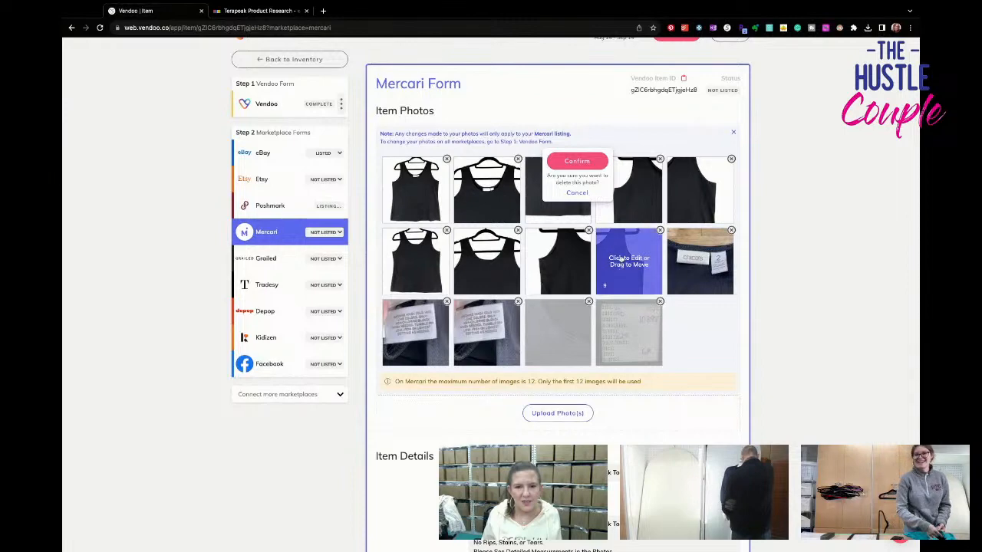
# - Delete surplus fabric and back-view photos from the tank top's Mercari form to meet the 12-image limit
pyautogui.click(576, 162)
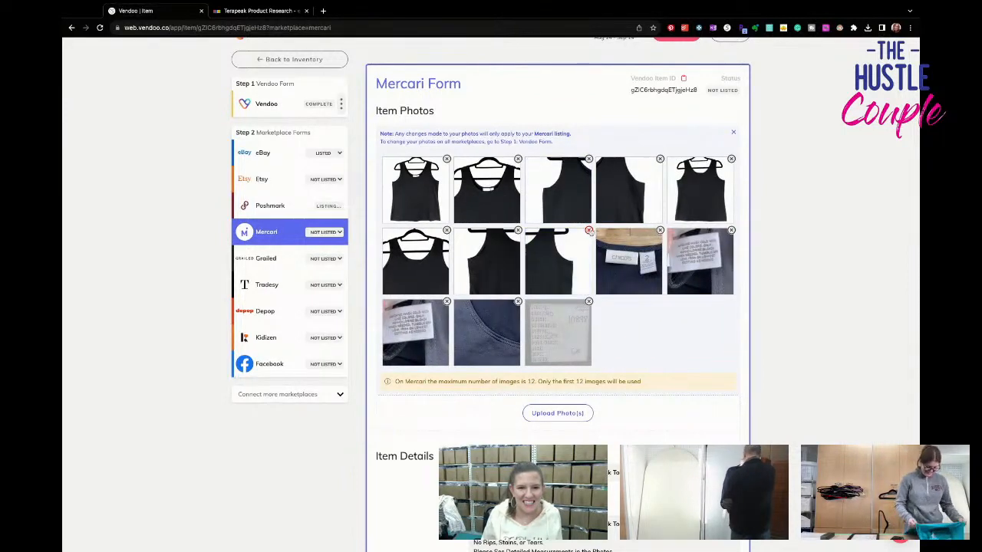
pyautogui.click(589, 230)
pyautogui.scroll(-3, 631, 318)
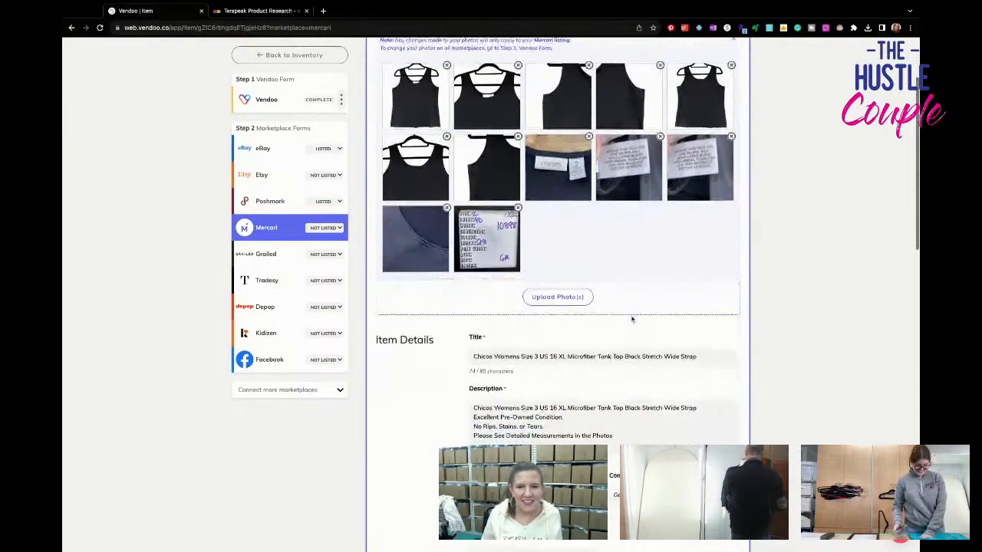
pyautogui.scroll(-2, 632, 319)
pyautogui.scroll(1, 632, 318)
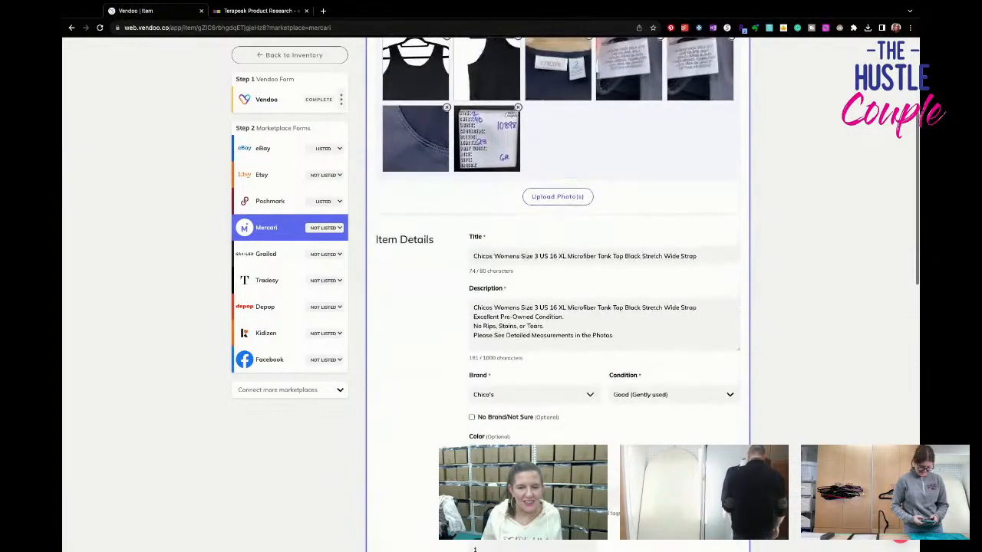
# - Delist the tank top from eBay and confirm the delisting
pyautogui.click(262, 148)
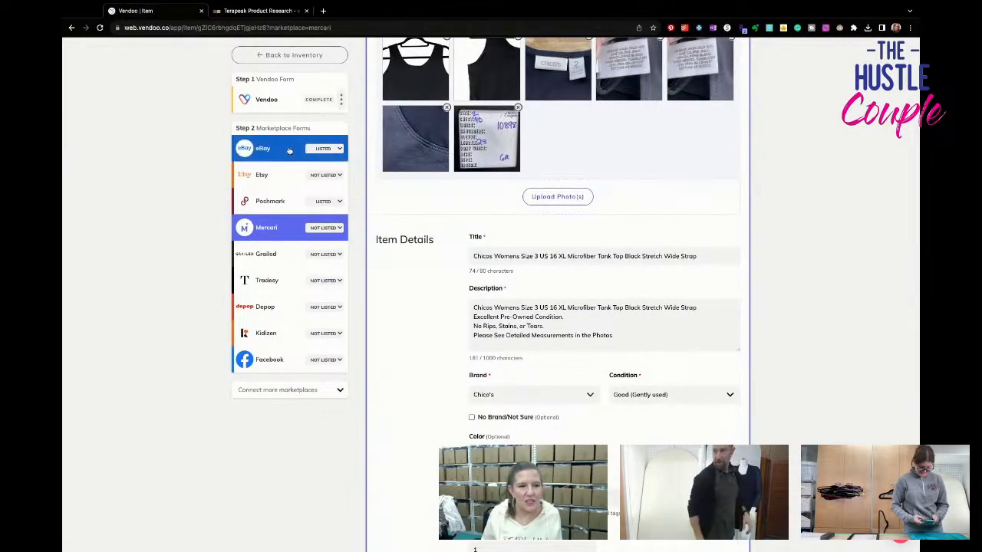
pyautogui.scroll(-15, 528, 357)
pyautogui.click(647, 318)
pyautogui.click(491, 317)
# - Delist the tank top from Poshmark and confirm the delisting
pyautogui.click(269, 201)
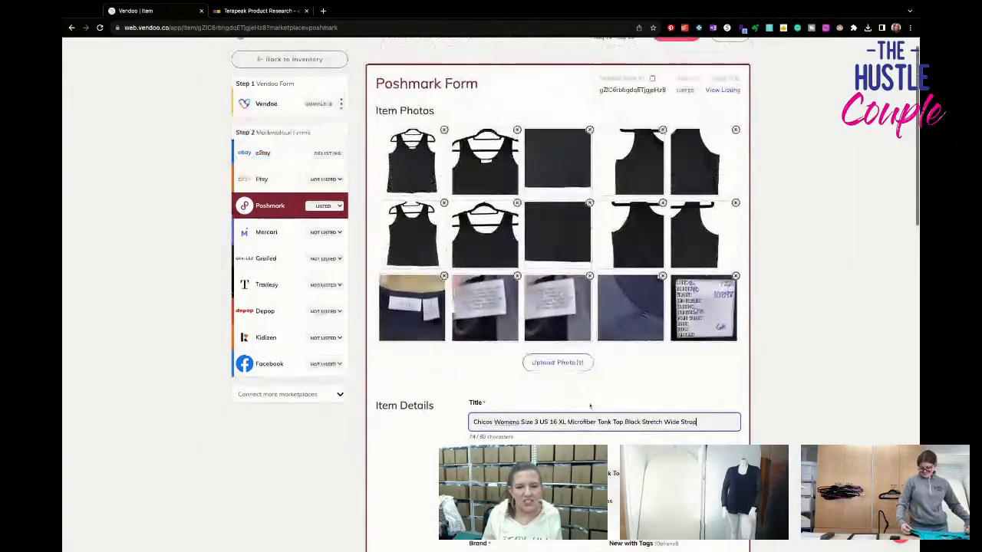
pyautogui.scroll(-5, 589, 405)
pyautogui.scroll(-5, 590, 405)
pyautogui.click(633, 320)
pyautogui.click(491, 316)
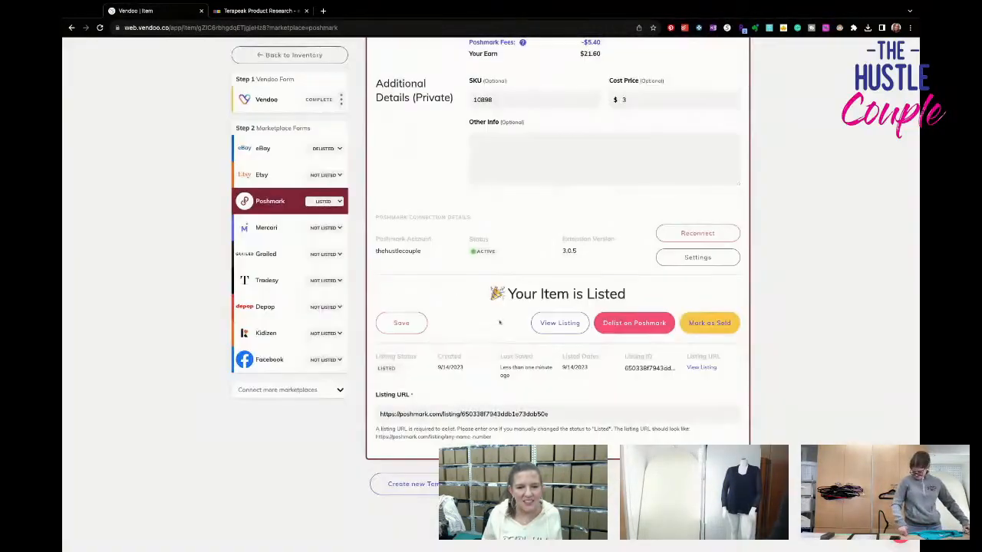
# - In the Vendoo form, correct the sizes in the tank top's title to Size 2 US 12 L
pyautogui.click(259, 97)
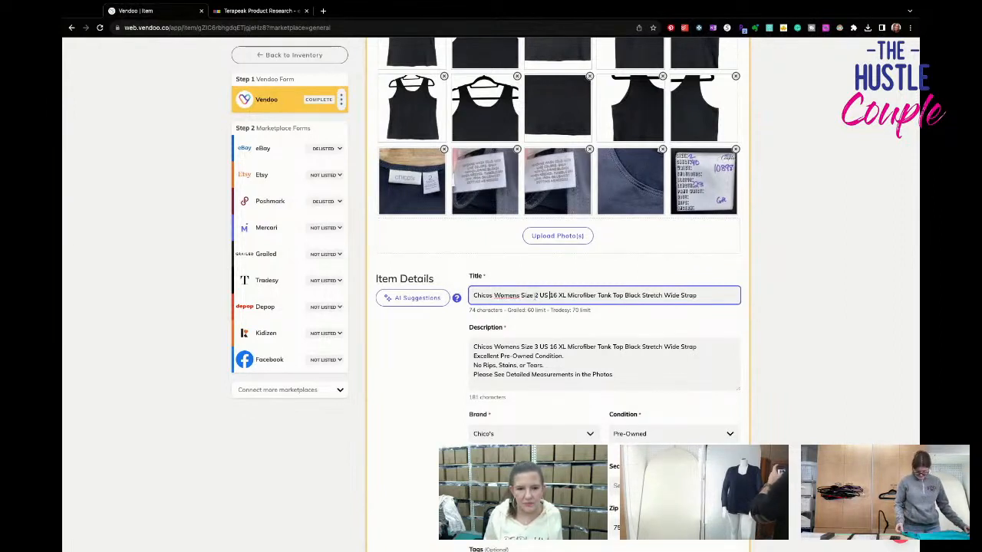
pyautogui.press('BackSpace')
pyautogui.write('2')
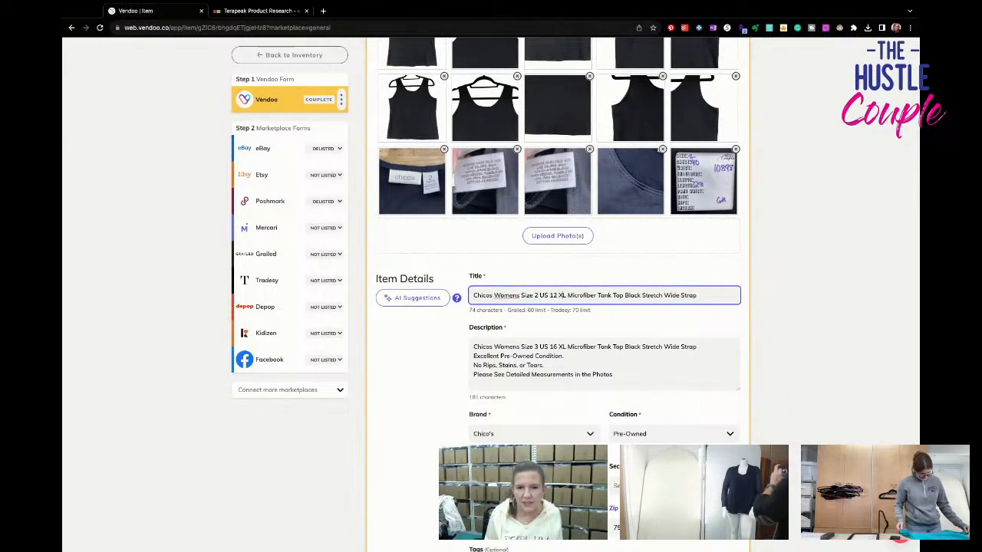
pyautogui.press('BackSpace')
pyautogui.press('BackSpace')
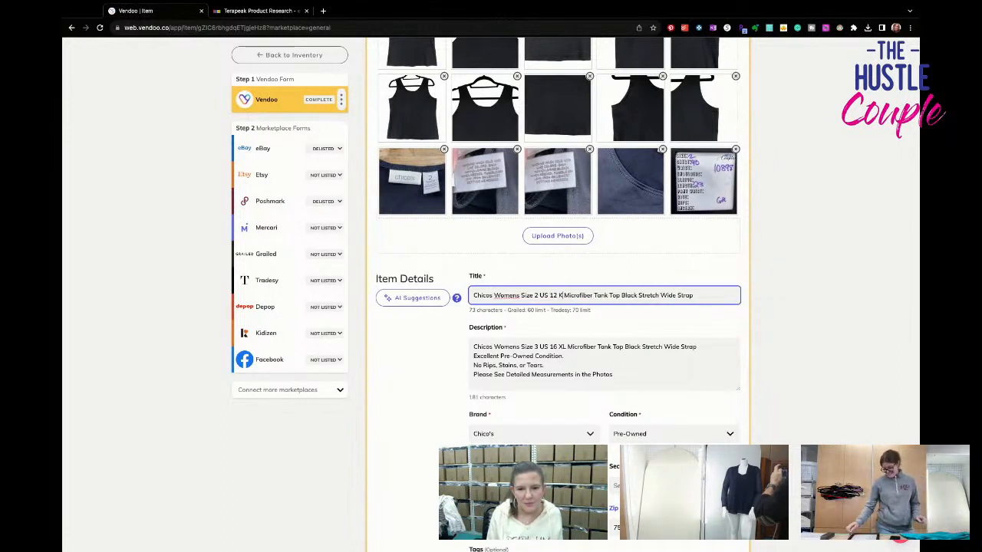
pyautogui.write('L')
# - Replace the first line of the tank top's description with the corrected title
pyautogui.hotkey('ctrl', 'a')
pyautogui.press('super+c')
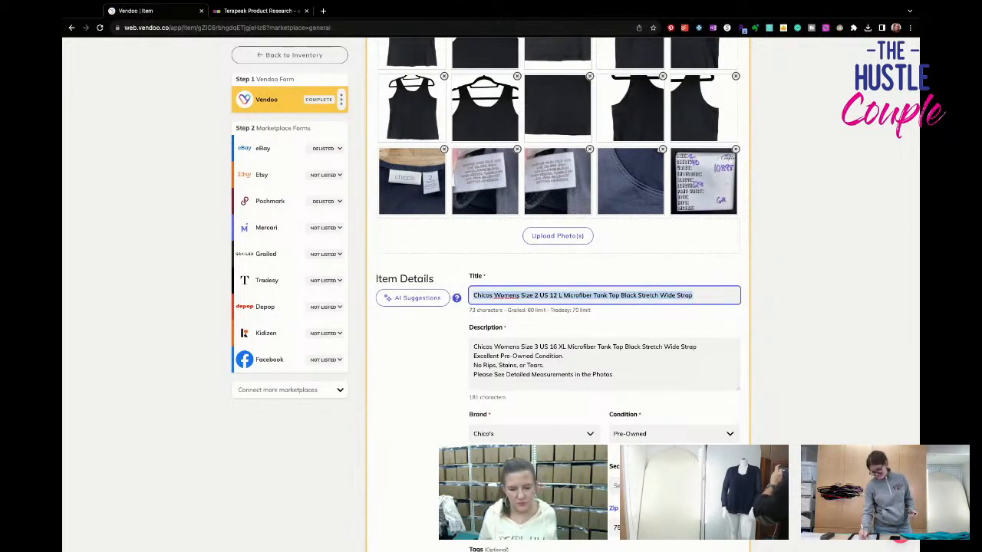
pyautogui.tripleClick(533, 346)
pyautogui.press('super+v')
pyautogui.press('Return')
# - Save the tank top's corrected Vendoo form
pyautogui.scroll(-5, 528, 296)
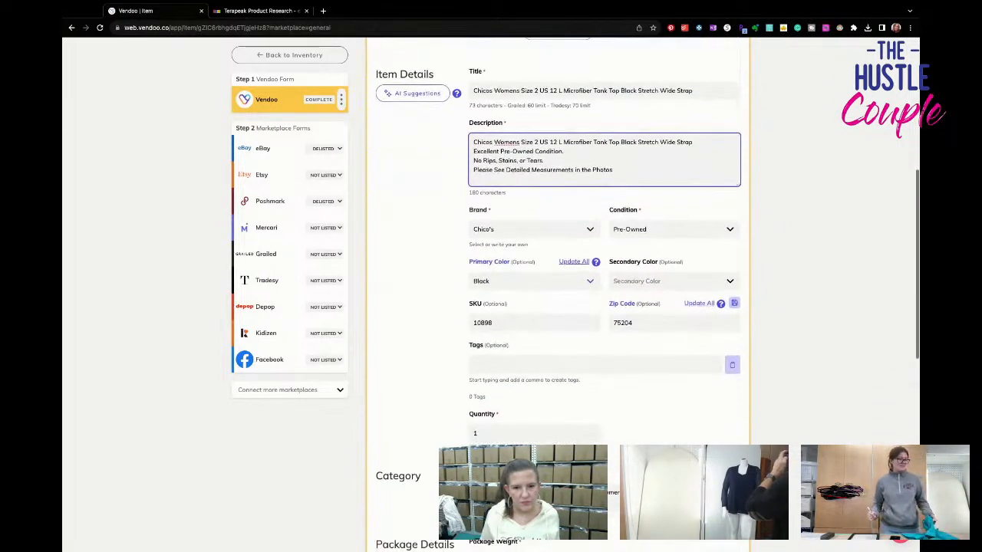
pyautogui.scroll(-6, 528, 297)
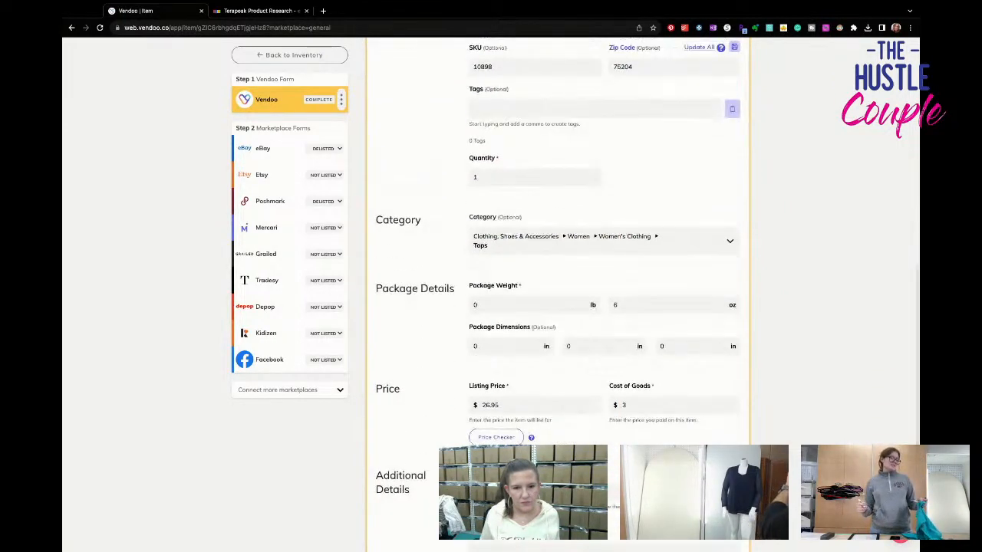
pyautogui.scroll(-3, 531, 327)
pyautogui.scroll(-3, 532, 328)
pyautogui.click(420, 377)
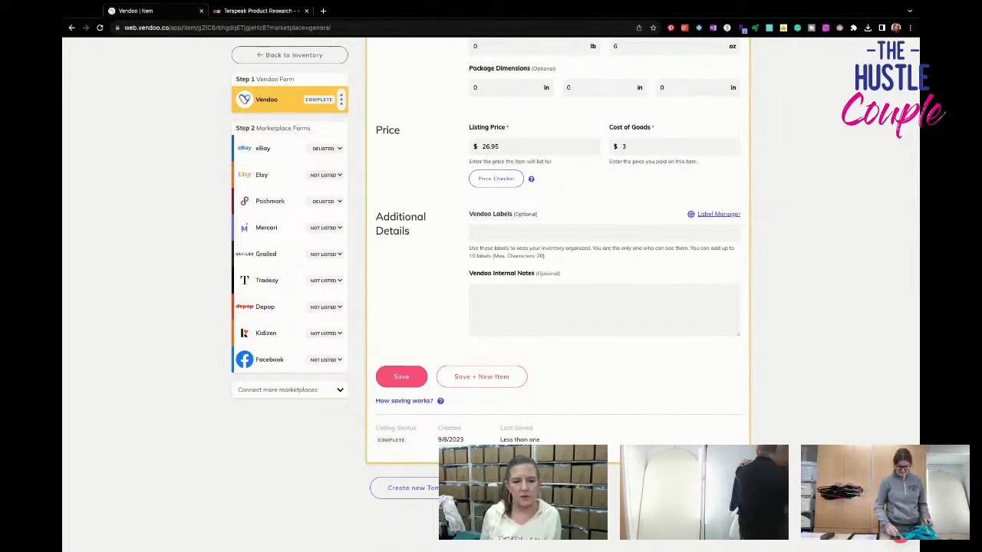
pyautogui.click(418, 378)
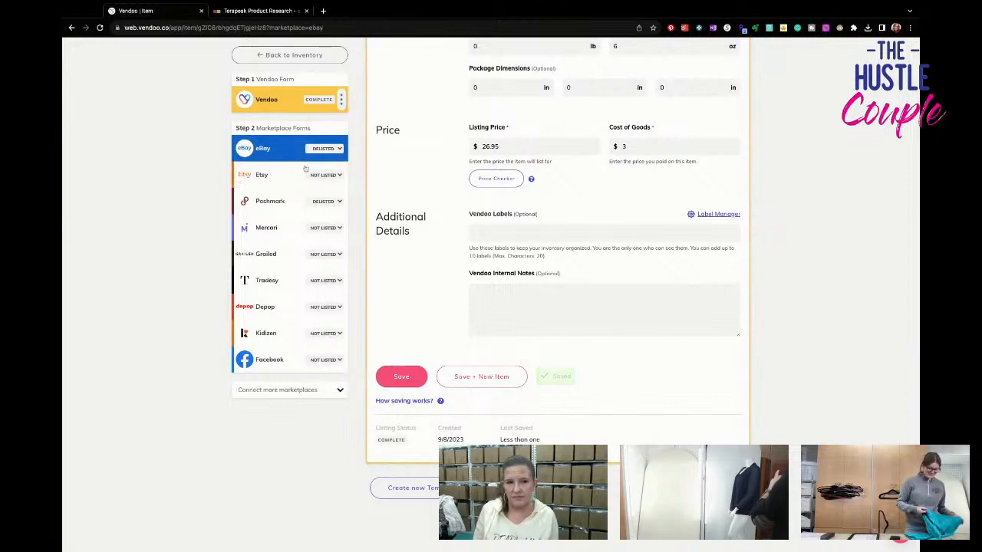
# - Set the size to L in the tank top's eBay form and relist it on eBay
pyautogui.scroll(-5, 577, 330)
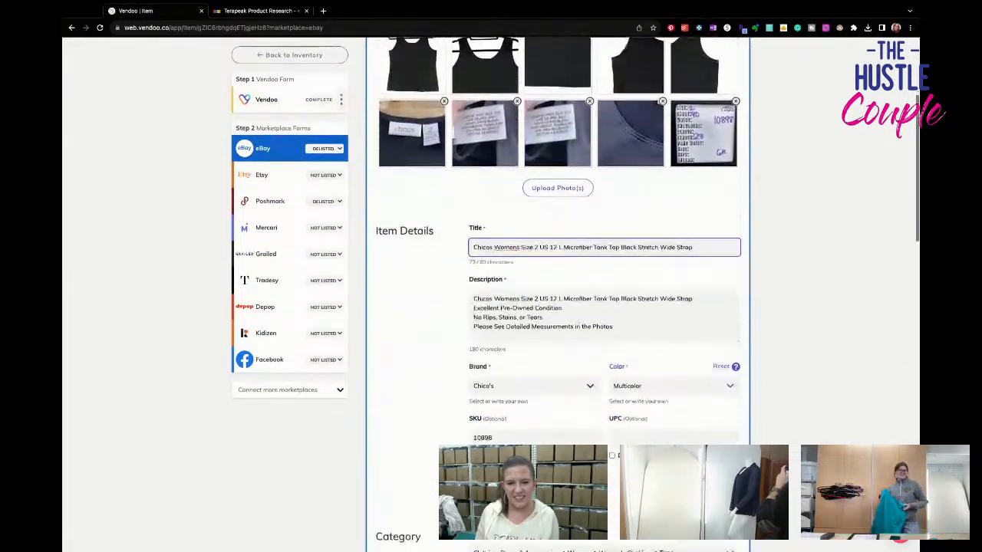
pyautogui.click(557, 380)
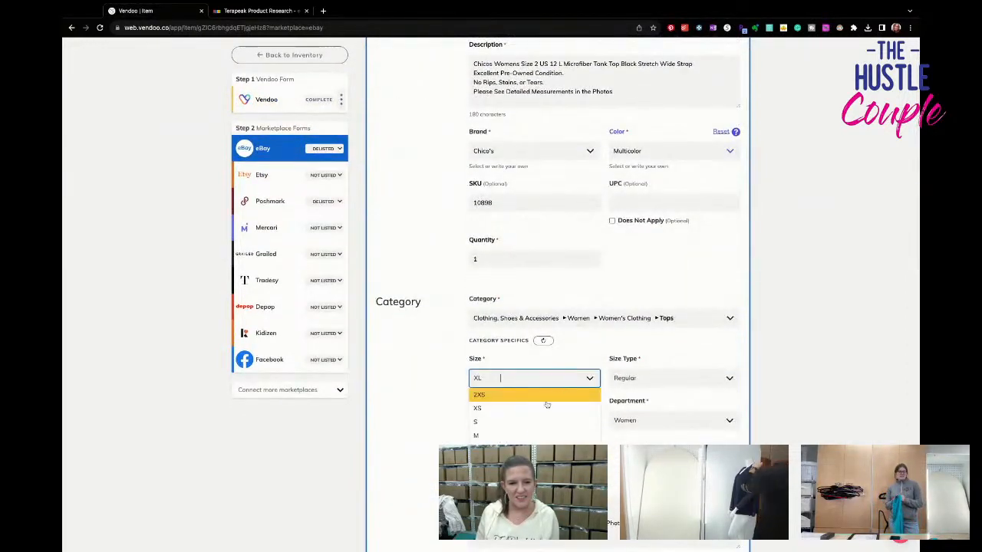
pyautogui.click(553, 448)
pyautogui.scroll(-1, 554, 429)
pyautogui.scroll(-5, 543, 345)
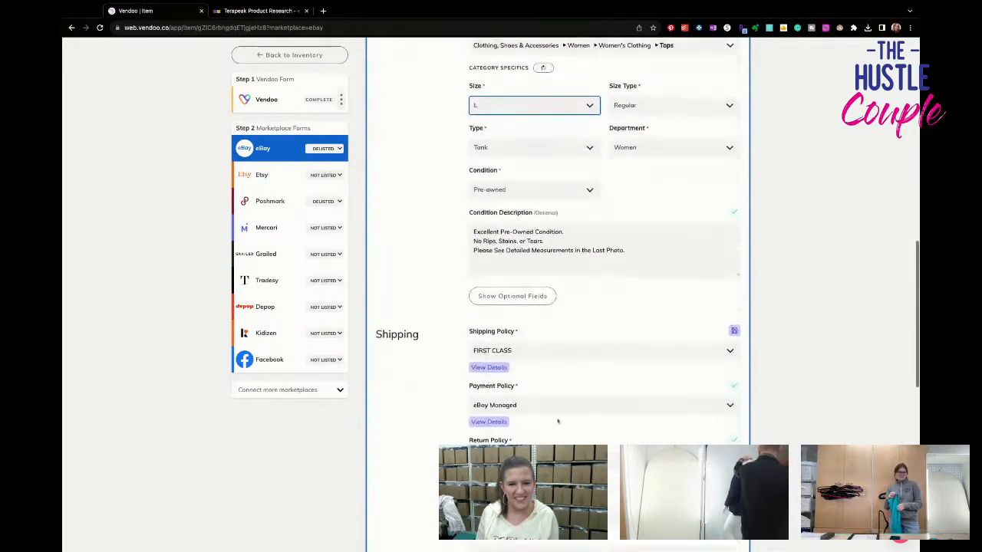
pyautogui.scroll(-7, 529, 388)
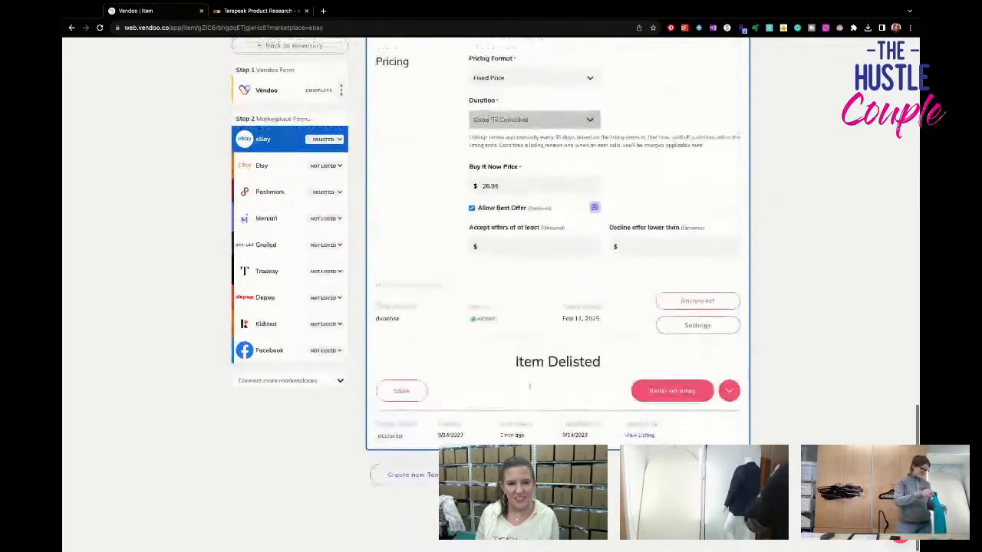
pyautogui.click(654, 398)
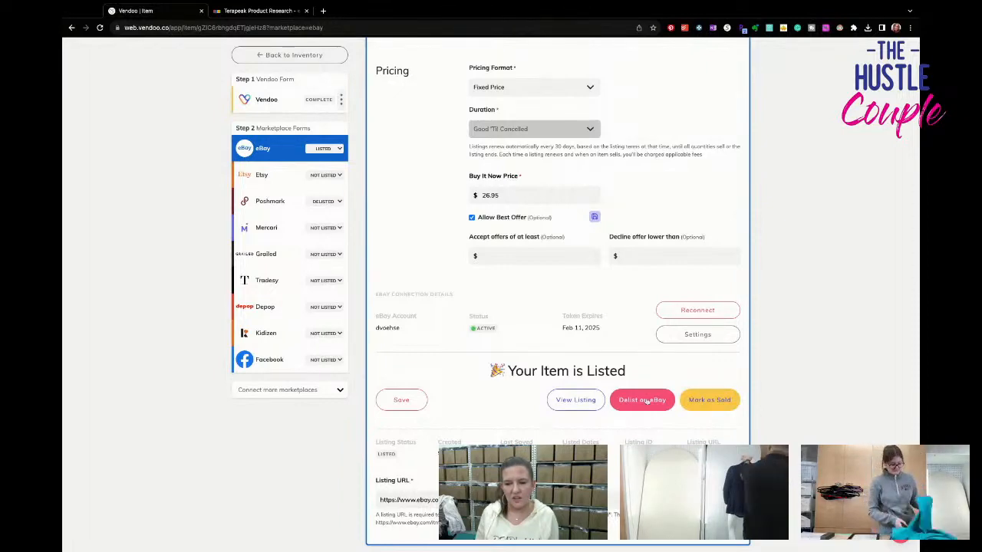
# - Correct the size in the tank top's Poshmark form and relist it on Poshmark
pyautogui.click(273, 201)
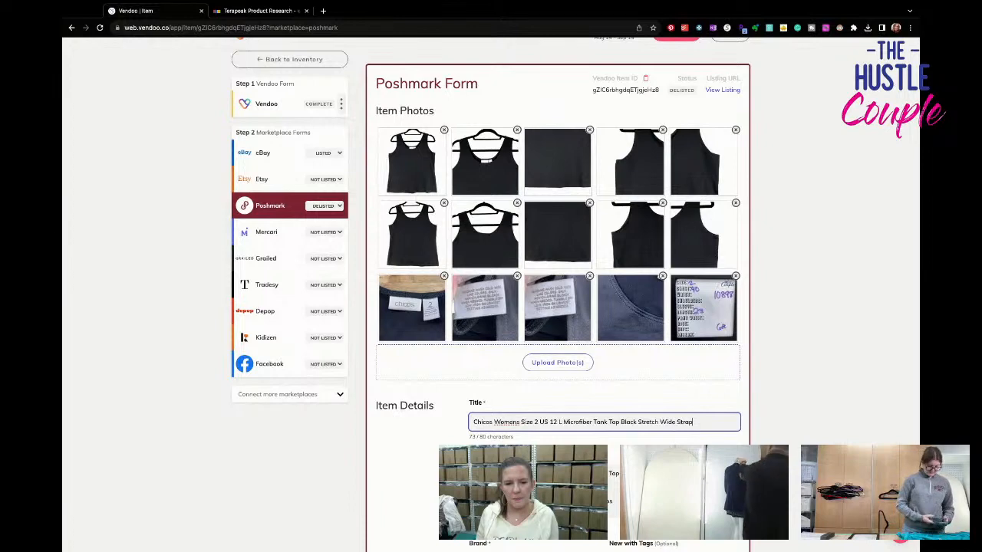
pyautogui.scroll(-6, 558, 291)
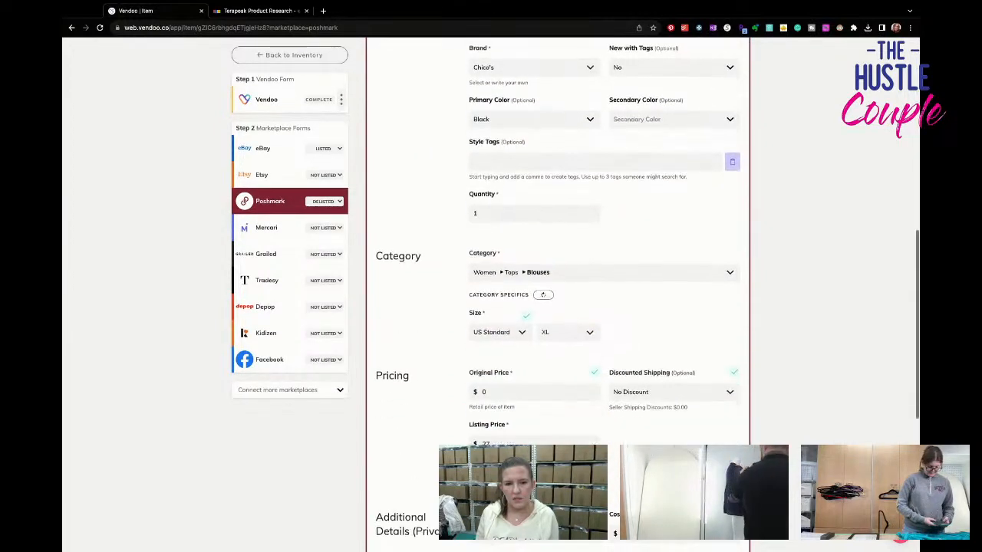
pyautogui.click(546, 332)
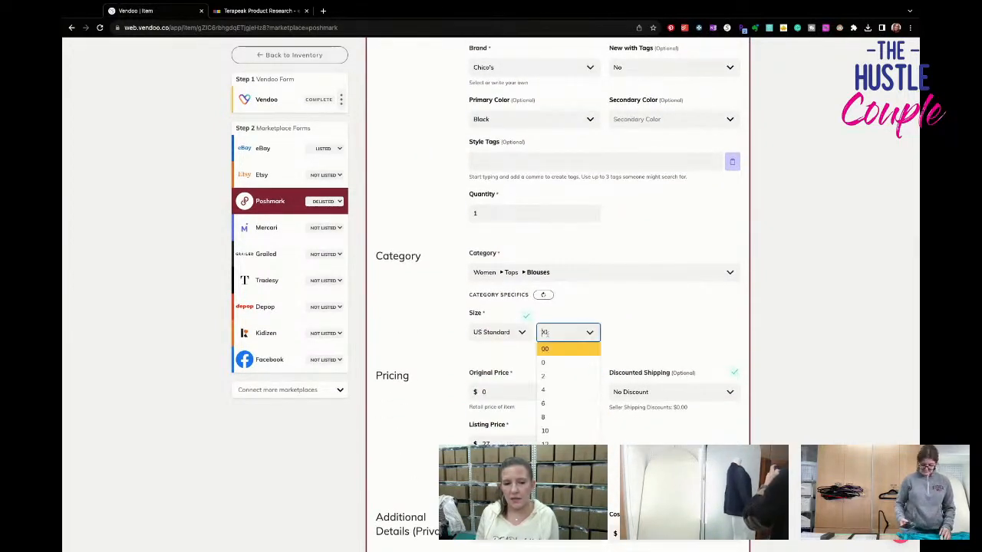
pyautogui.scroll(-1, 567, 429)
pyautogui.scroll(-2, 590, 442)
pyautogui.click(590, 440)
pyautogui.scroll(-5, 634, 437)
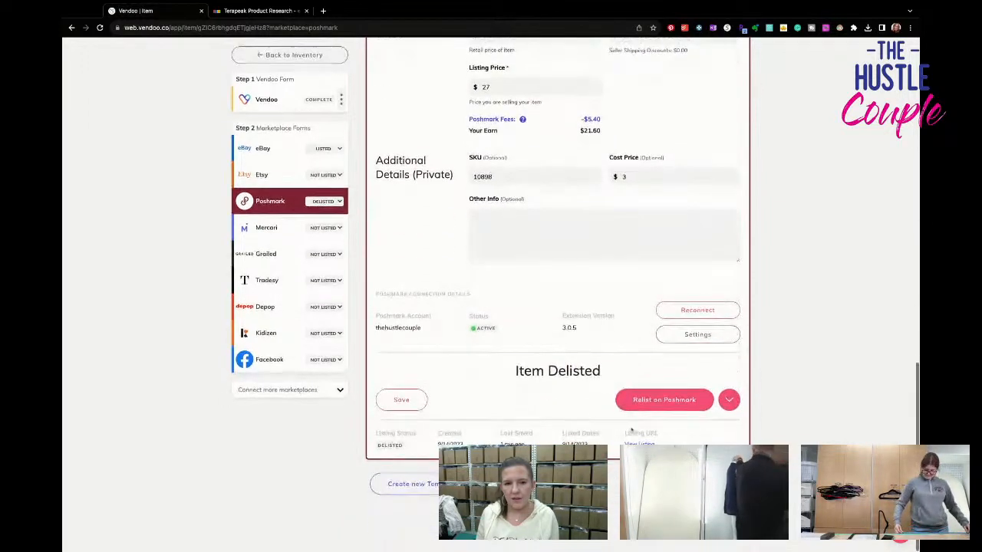
pyautogui.click(627, 407)
# - In the tank top's Mercari form, remove the surplus photos and set the size to L (12-14)
pyautogui.click(268, 228)
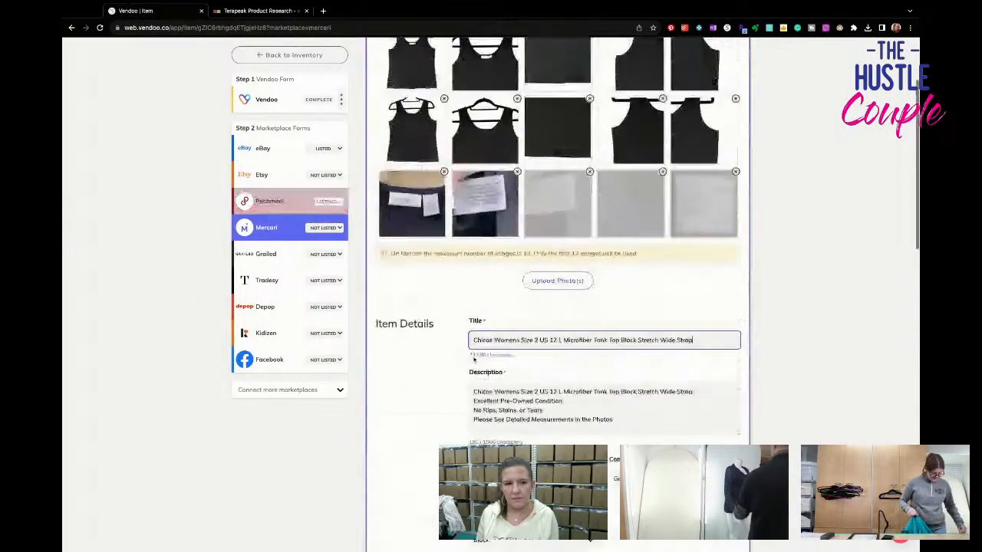
pyautogui.moveTo(641, 211); pyautogui.dragTo(590, 165)
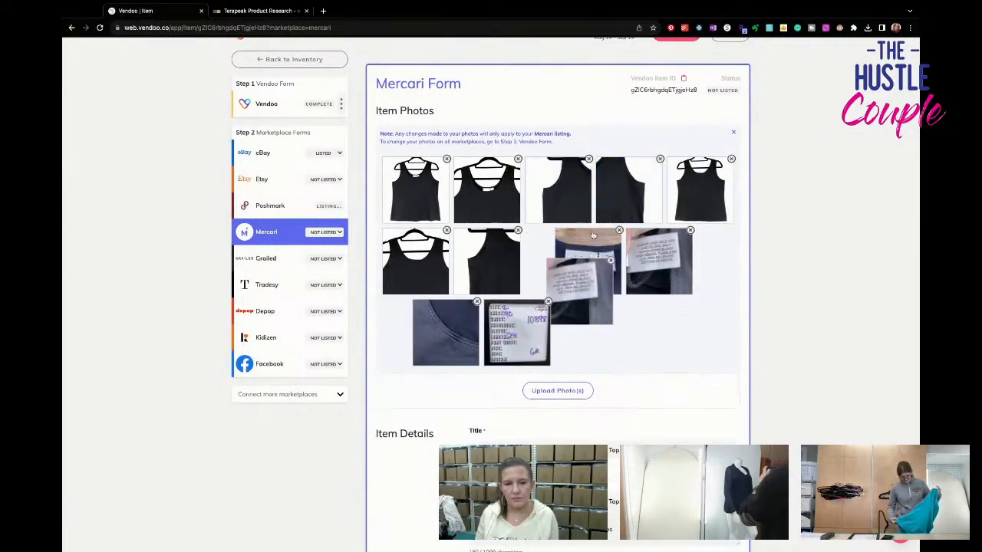
pyautogui.scroll(-3, 620, 394)
pyautogui.scroll(-3, 622, 395)
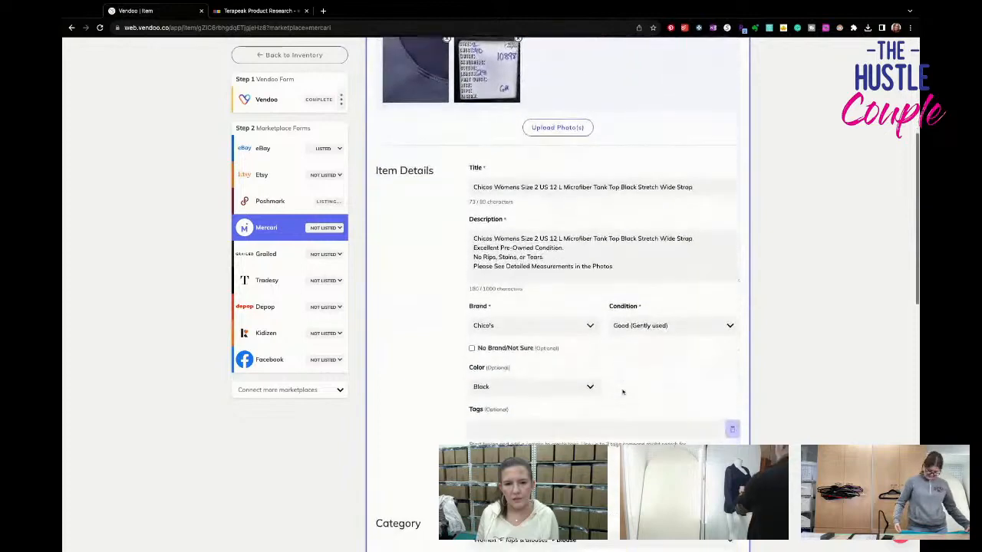
pyautogui.scroll(-3, 622, 392)
pyautogui.click(535, 352)
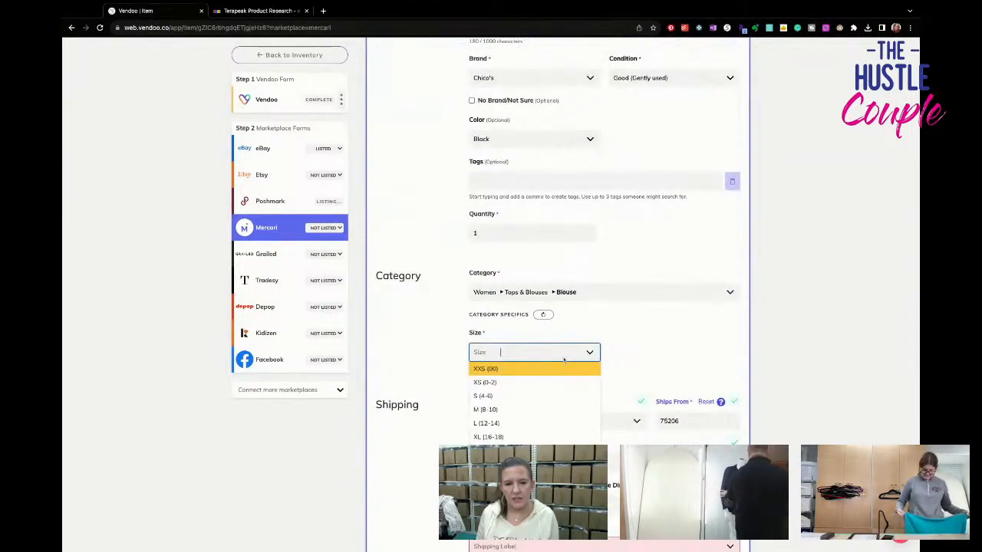
pyautogui.click(557, 423)
# - Choose the USPS First-Class Package 0.50 lb shipping label and list the tank top on Mercari
pyautogui.scroll(-3, 564, 414)
pyautogui.click(572, 356)
pyautogui.click(572, 374)
pyautogui.scroll(-4, 571, 399)
pyautogui.click(648, 393)
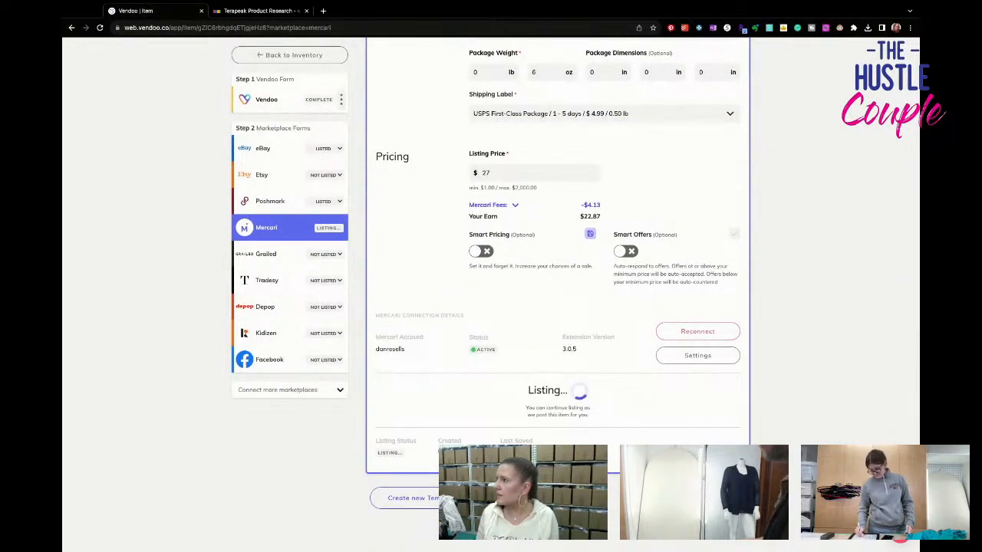
# - Return to the inventory drafts and open the pink Chicos Womens Size 1 US 8 shirt
pyautogui.click(301, 57)
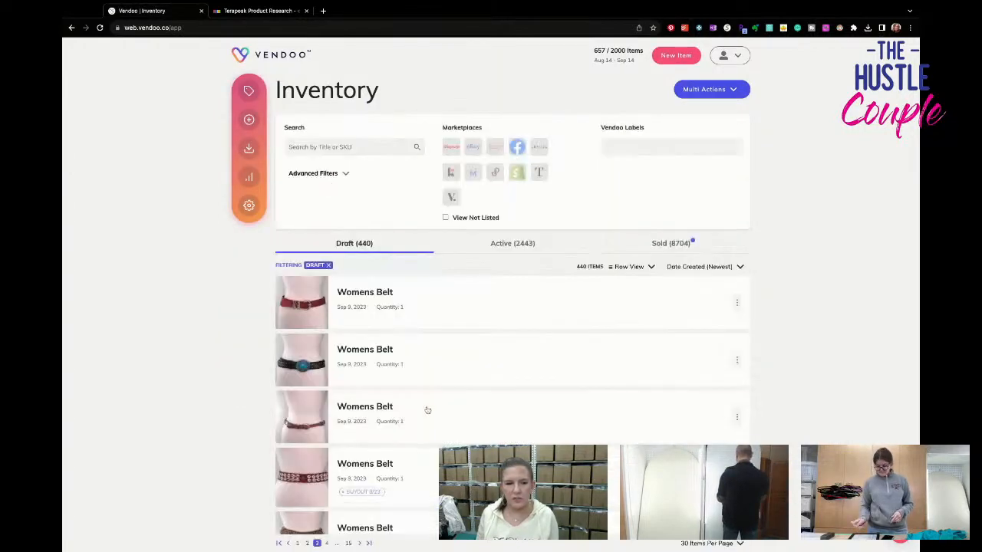
pyautogui.scroll(-20, 425, 409)
pyautogui.scroll(-1, 427, 409)
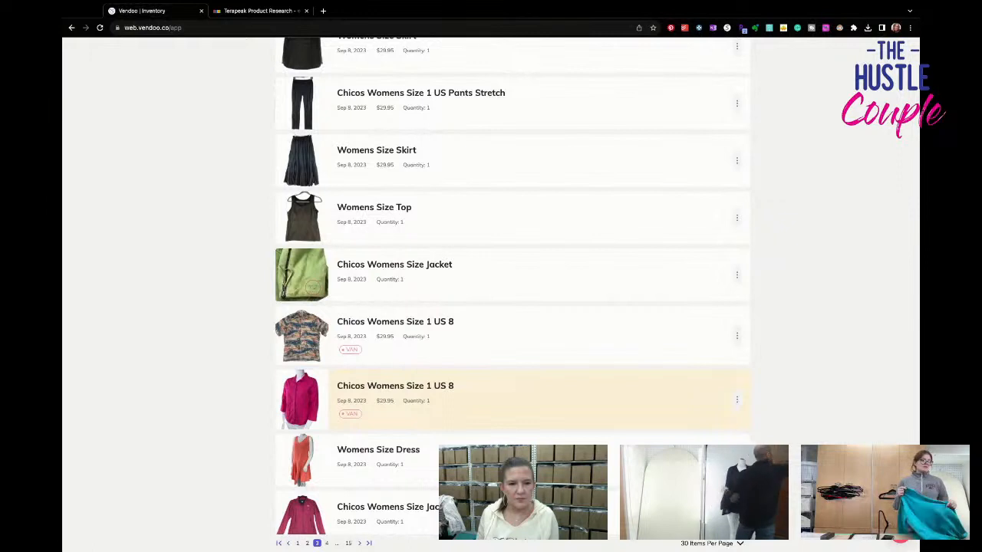
pyautogui.click(427, 409)
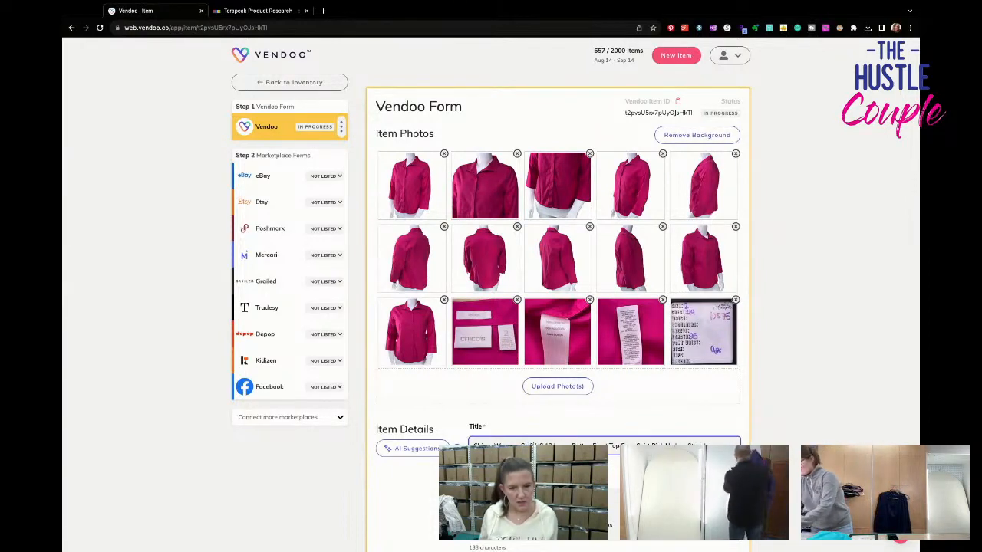
# - Paste the shirt's full title as the first line of its description and set the SKU to 10875
pyautogui.press('Tab')
pyautogui.press('super+v')
pyautogui.scroll(-3, 498, 389)
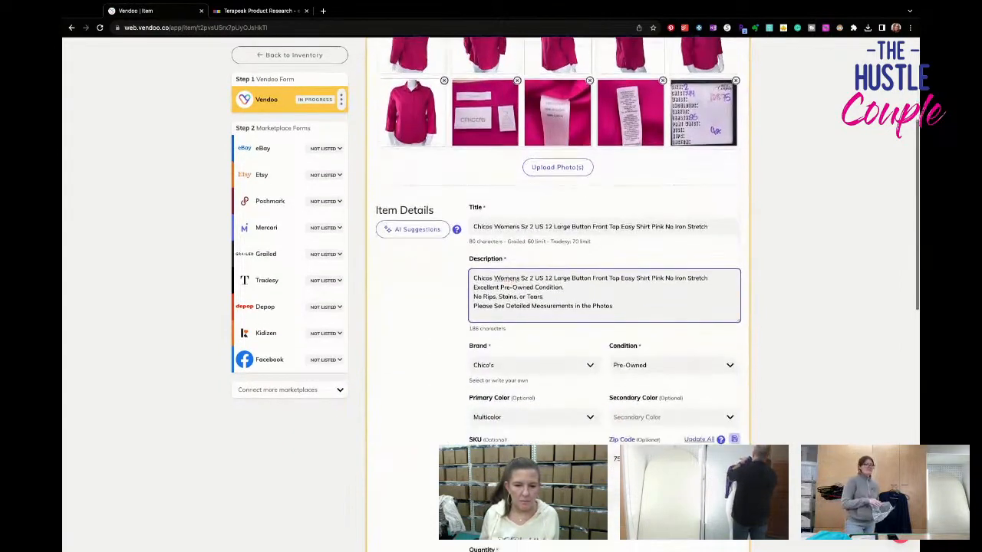
pyautogui.click(506, 454)
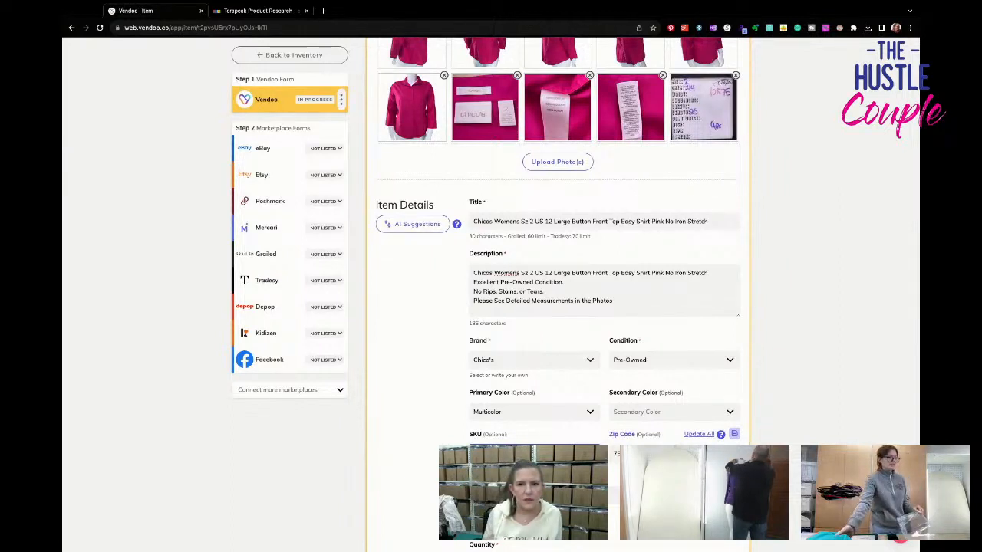
# - Set the pink shirt's package weight to 9 oz and save its Vendoo form
pyautogui.scroll(1, 557, 307)
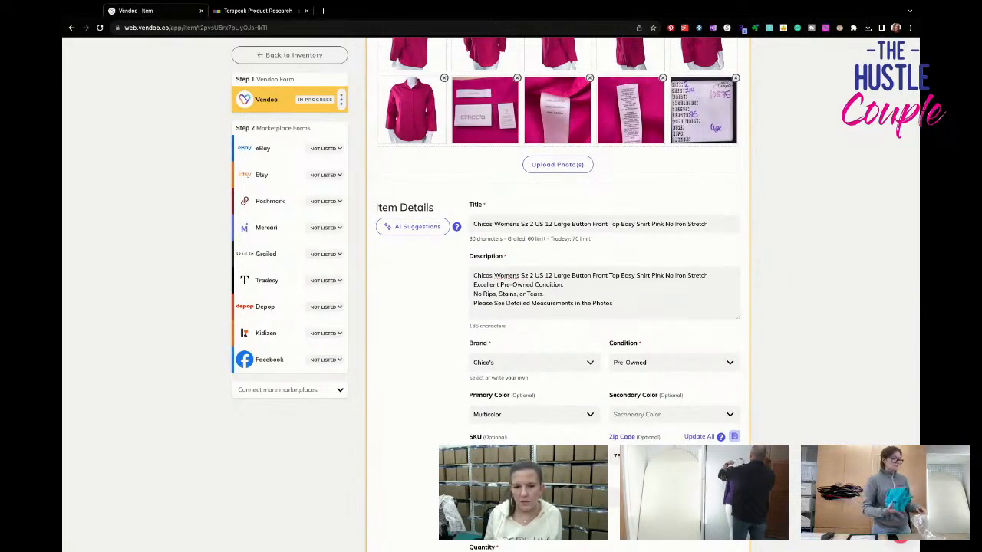
pyautogui.scroll(-4, 472, 326)
pyautogui.click(667, 381)
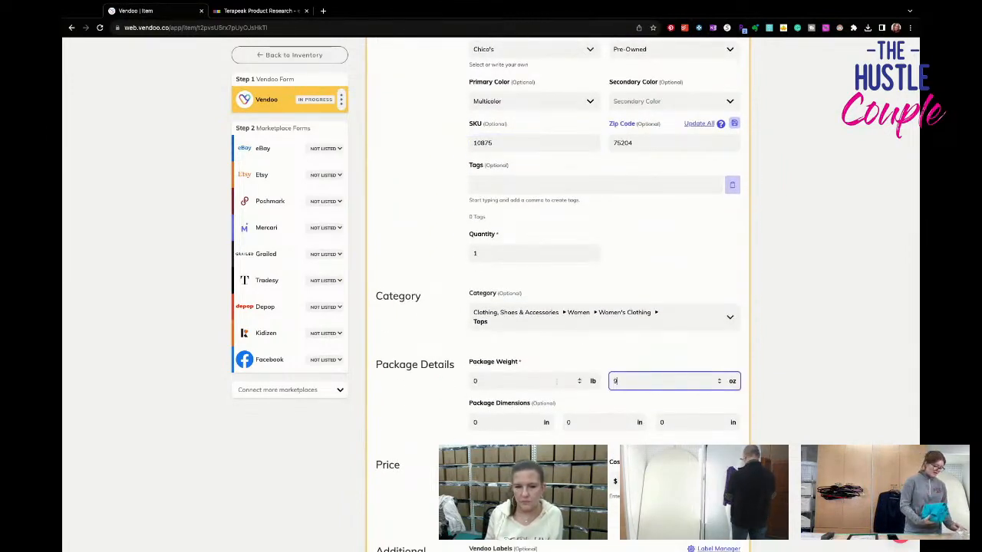
pyautogui.scroll(-1, 545, 381)
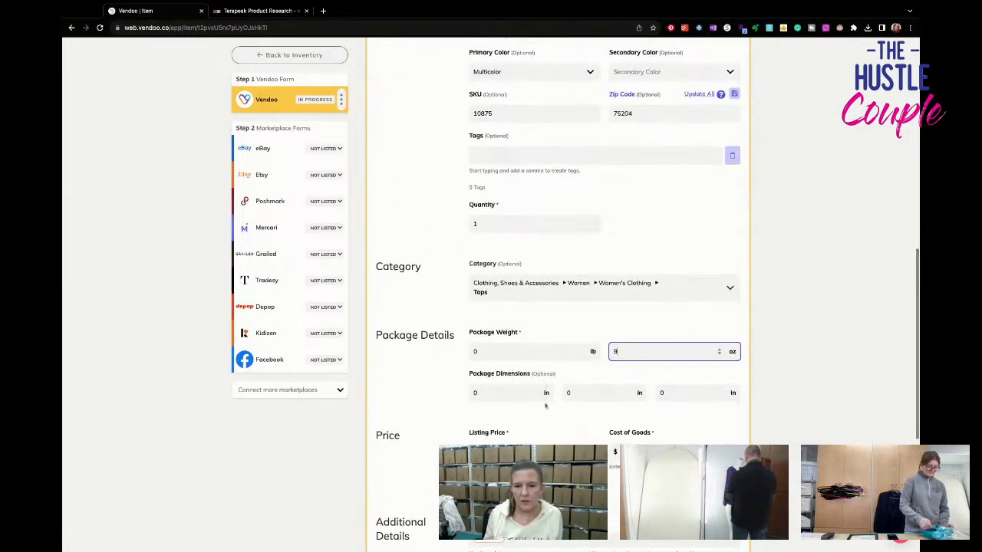
pyautogui.scroll(-1, 547, 408)
pyautogui.click(548, 513)
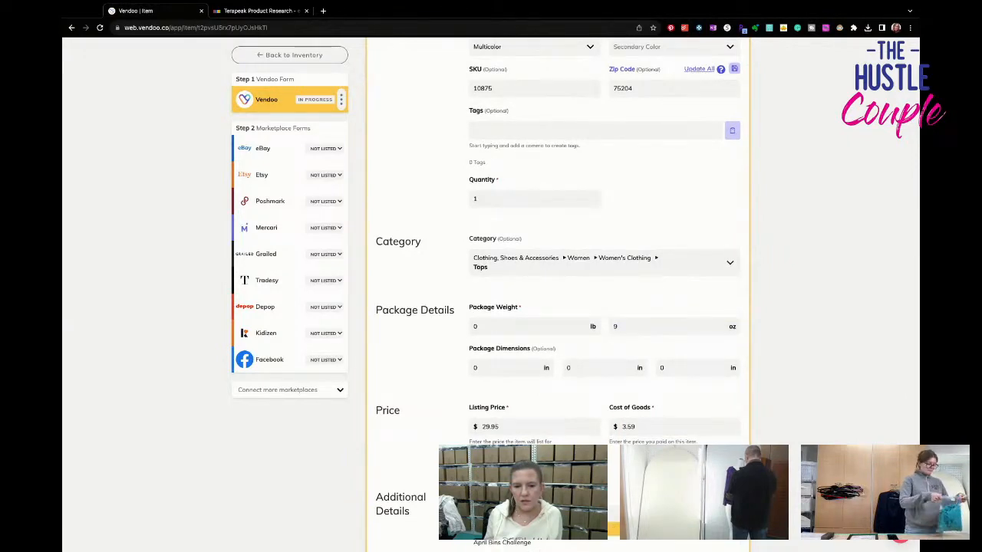
pyautogui.scroll(3, 536, 427)
pyautogui.scroll(-4, 537, 430)
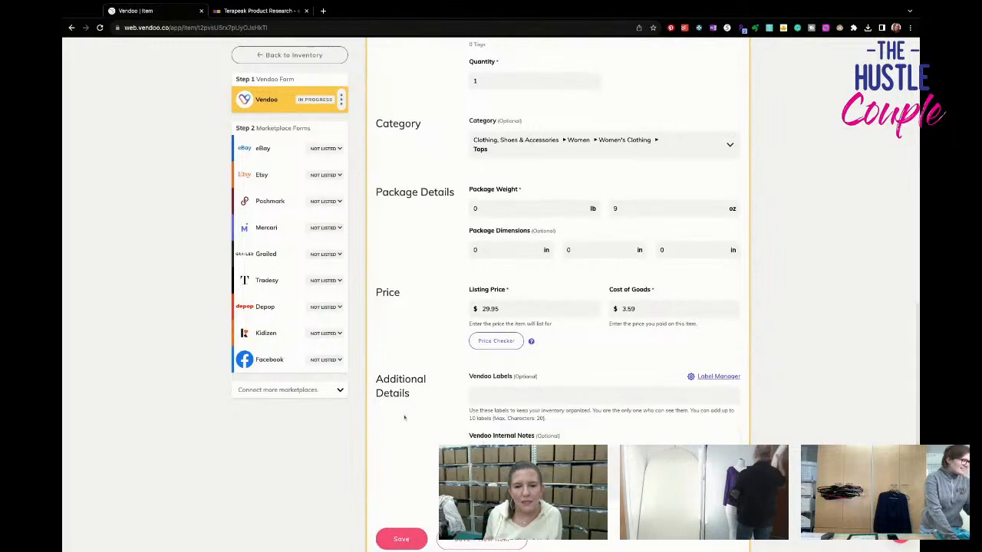
pyautogui.click(406, 539)
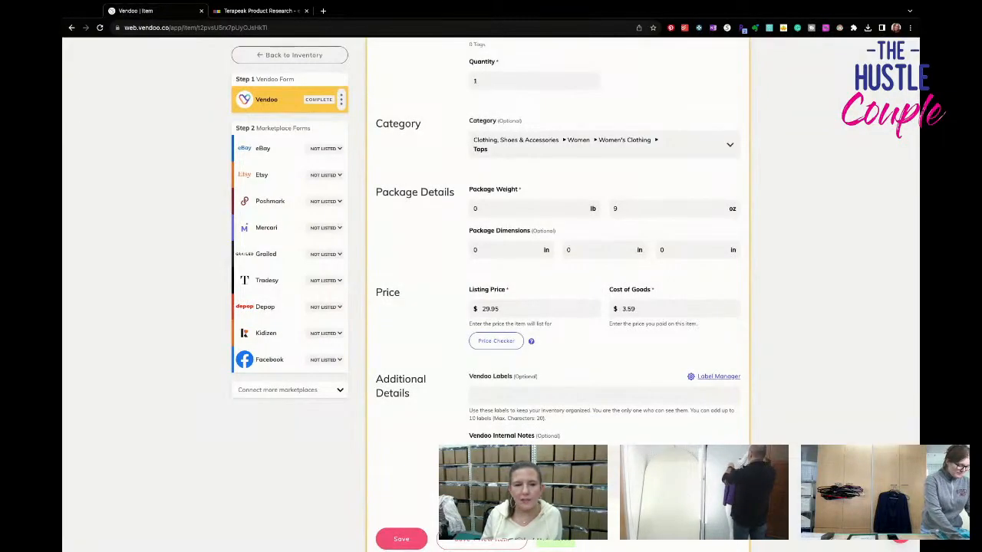
# - Open the pink shirt's eBay form and set the color to Pink
pyautogui.click(261, 148)
pyautogui.scroll(-3, 589, 275)
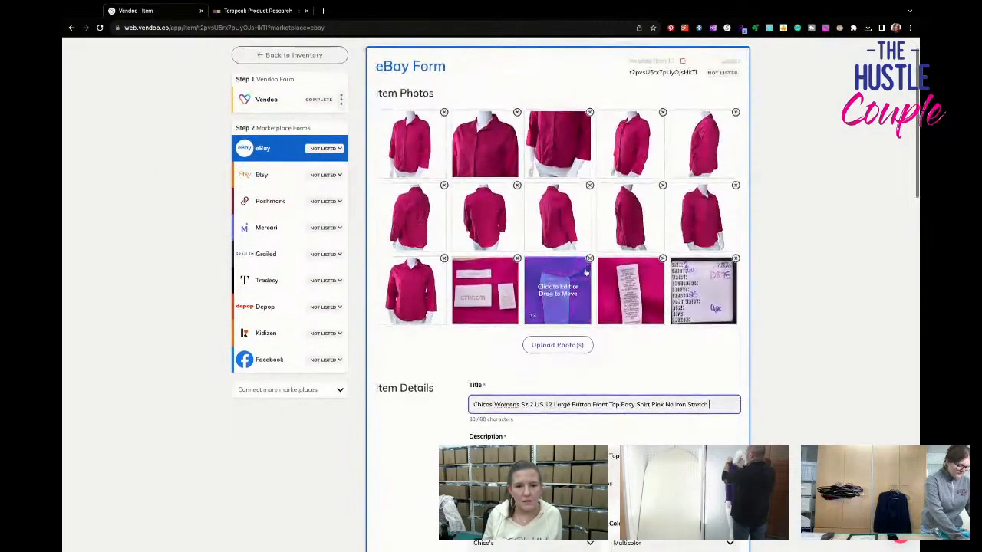
pyautogui.scroll(-4, 586, 273)
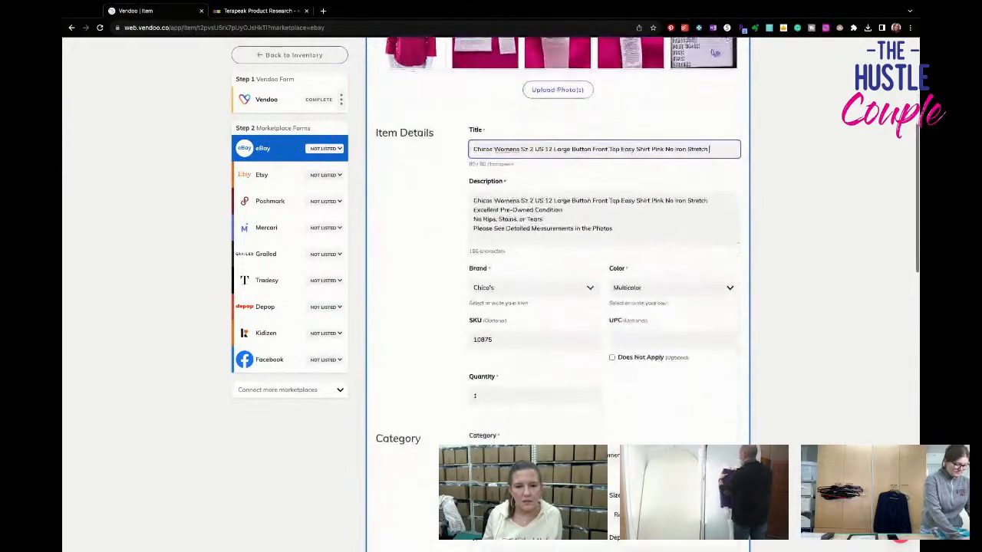
pyautogui.scroll(1, 590, 283)
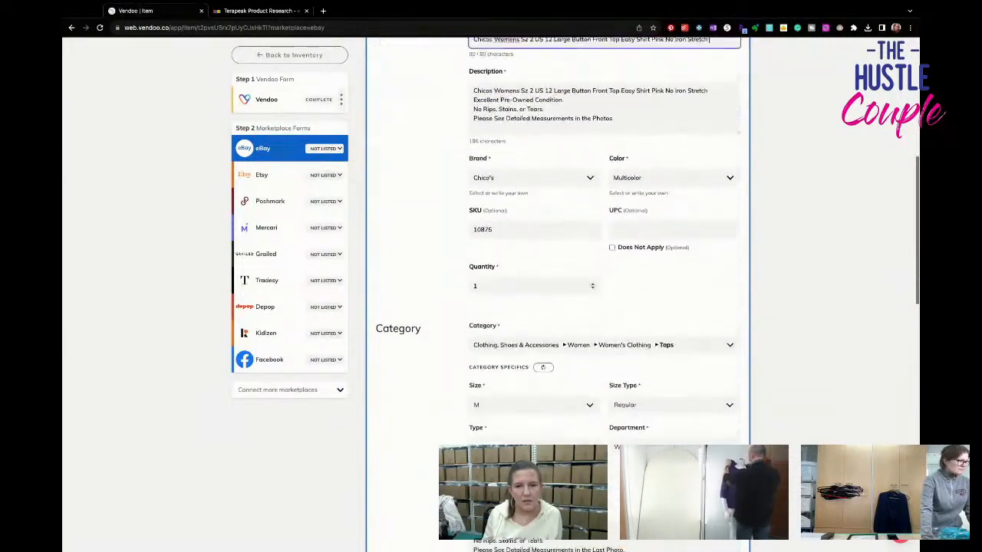
pyautogui.click(639, 202)
pyautogui.write('pi')
pyautogui.press('Return')
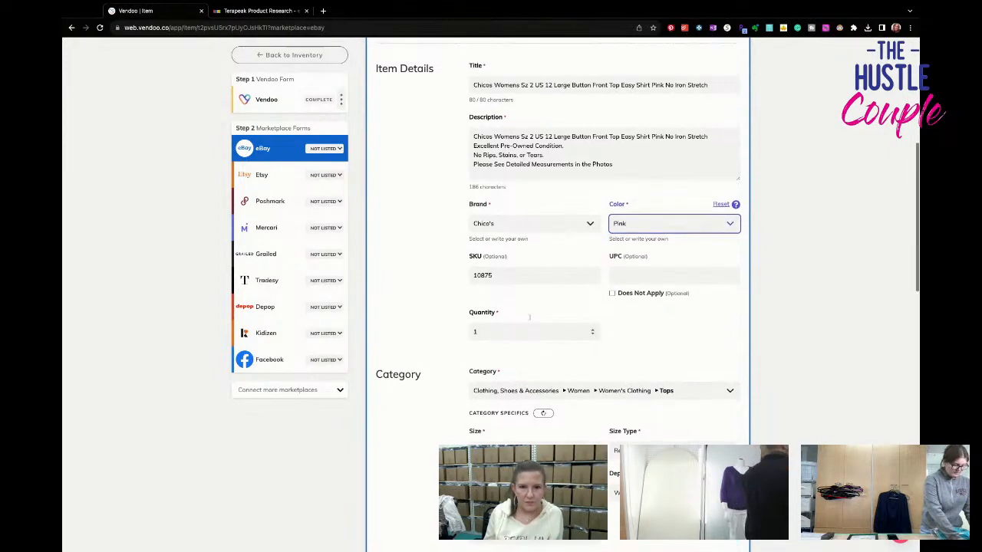
# - Set the shirt's eBay size to L and its type to Button-Up
pyautogui.scroll(3, 530, 316)
pyautogui.scroll(-3, 529, 316)
pyautogui.scroll(-3, 529, 316)
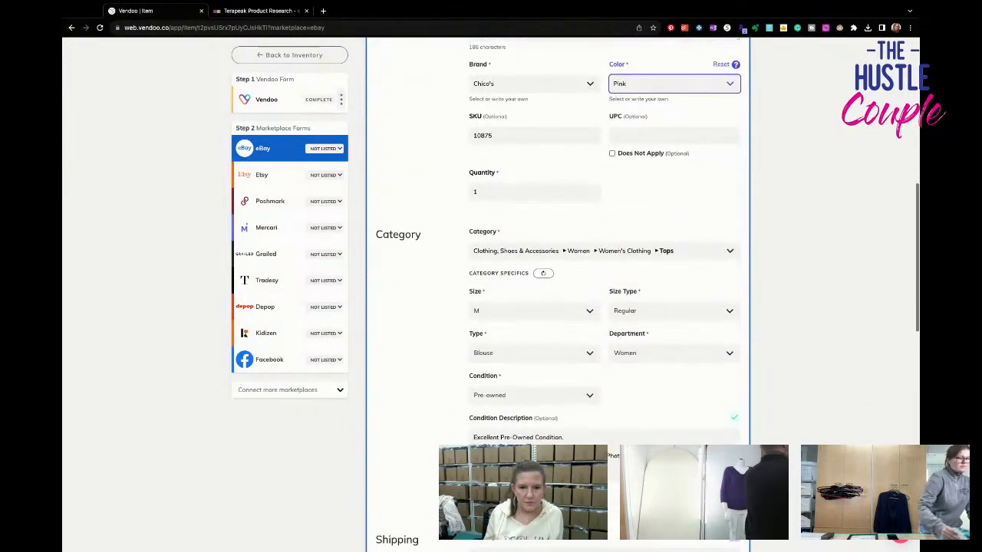
pyautogui.click(529, 311)
pyautogui.click(524, 382)
pyautogui.scroll(-3, 525, 386)
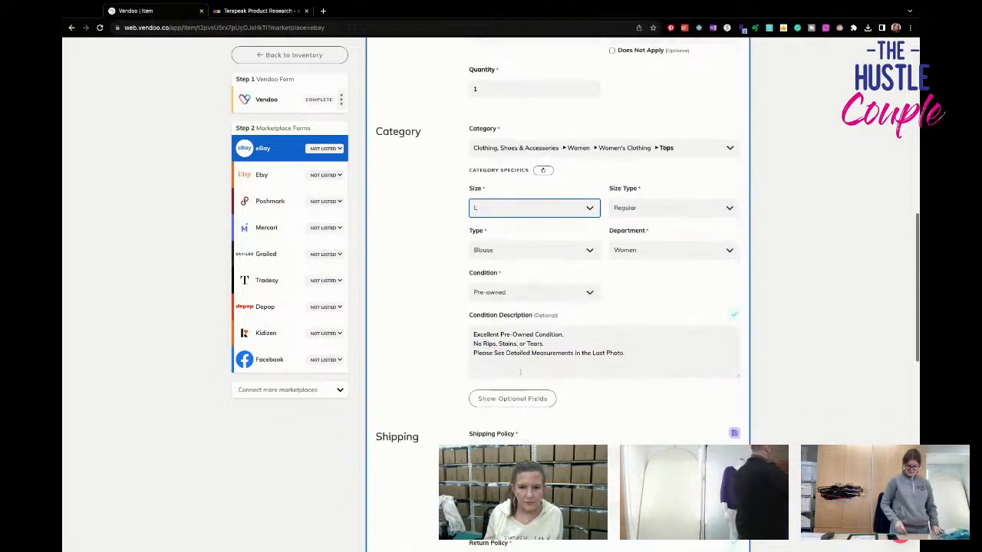
pyautogui.click(529, 230)
pyautogui.click(491, 263)
# - Show the optional eBay fields and set the neckline to Collared and the sleeve length to 3/4 Sleeve
pyautogui.click(513, 372)
pyautogui.scroll(-3, 513, 372)
pyautogui.click(674, 325)
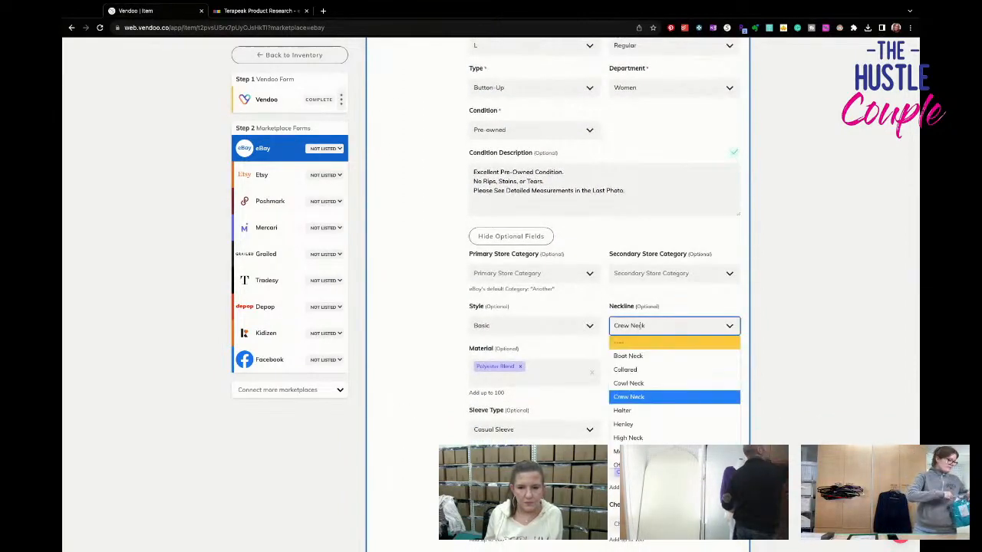
pyautogui.click(652, 370)
pyautogui.scroll(-2, 530, 362)
pyautogui.click(673, 301)
pyautogui.click(615, 355)
# - Set the shirt's eBay pattern to Solid and add Stretch as a feature
pyautogui.scroll(5, 614, 359)
pyautogui.scroll(3, 614, 359)
pyautogui.scroll(-9, 615, 359)
pyautogui.scroll(-5, 614, 359)
pyautogui.click(632, 182)
pyautogui.write('solid')
pyautogui.press('Return')
pyautogui.press('Tab')
pyautogui.press('Tab')
pyautogui.press('Tab')
pyautogui.write('stretch')
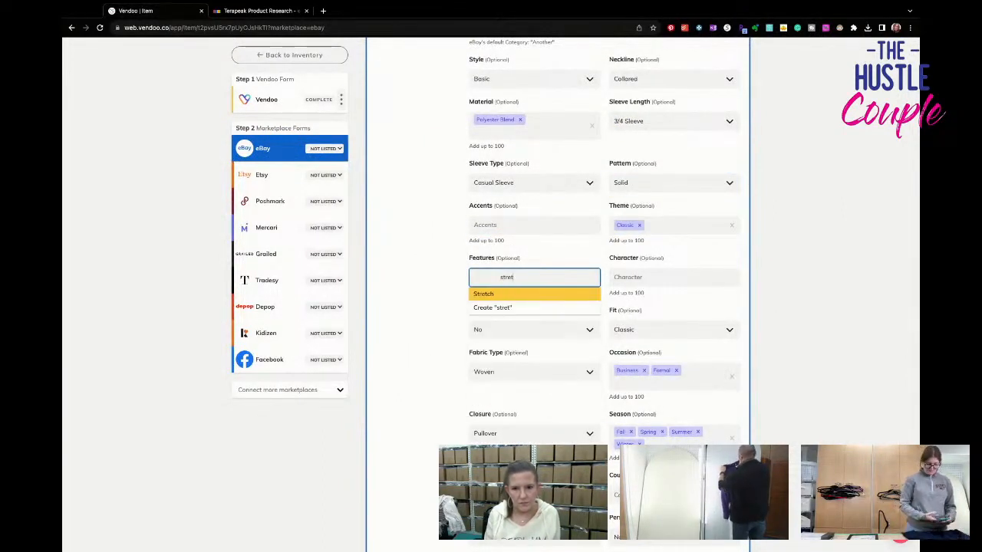
pyautogui.press('Return')
# - Set the shirt's closure to Button in the eBay form
pyautogui.press('Tab')
pyautogui.press('Tab')
# - Set the shirt's garment care to Machine Washable in the eBay form
pyautogui.press('Tab')
pyautogui.press('Tab')
pyautogui.press('Tab')
pyautogui.press('Tab')
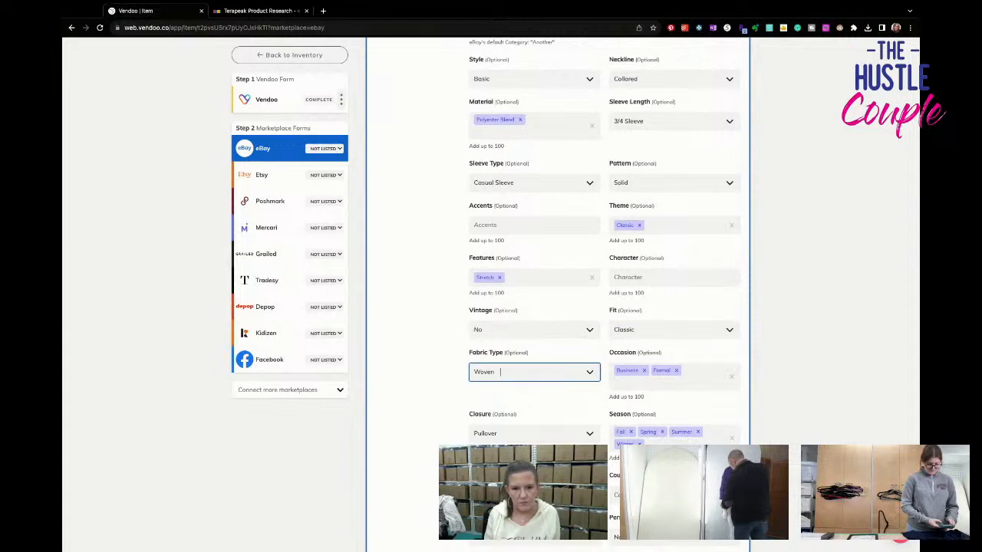
pyautogui.write('button')
pyautogui.press('Return')
pyautogui.press('Tab')
pyautogui.press('Tab')
pyautogui.scroll(-1, 633, 169)
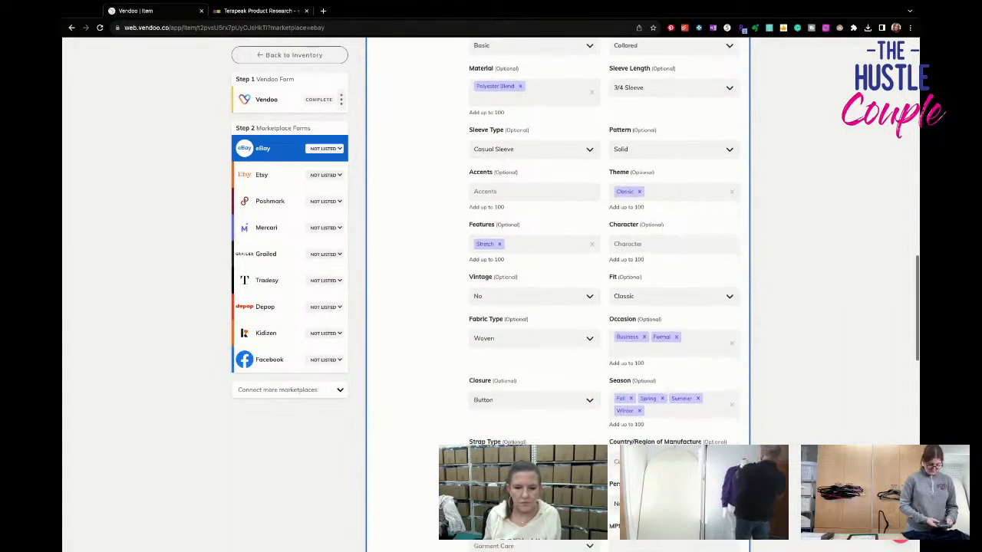
pyautogui.press('Tab')
pyautogui.press('Tab')
pyautogui.scroll(-2, 633, 169)
pyautogui.press('Tab')
pyautogui.scroll(-1, 634, 170)
pyautogui.press('Tab')
pyautogui.write('m')
pyautogui.press('Return')
pyautogui.scroll(-2, 559, 257)
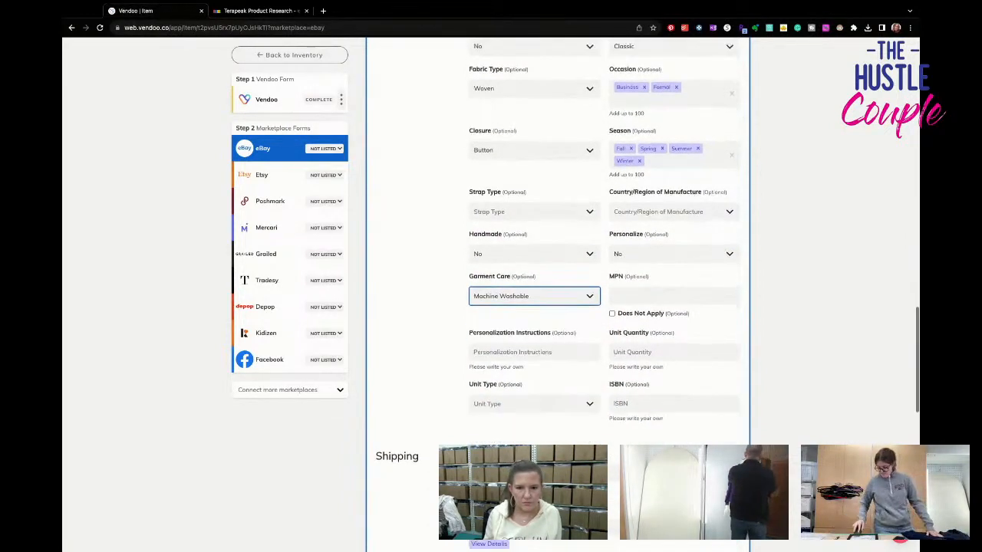
# - List the pink shirt on eBay with the FIRST CLASS shipping policy and the 29.95 fixed price
pyautogui.scroll(-1, 559, 257)
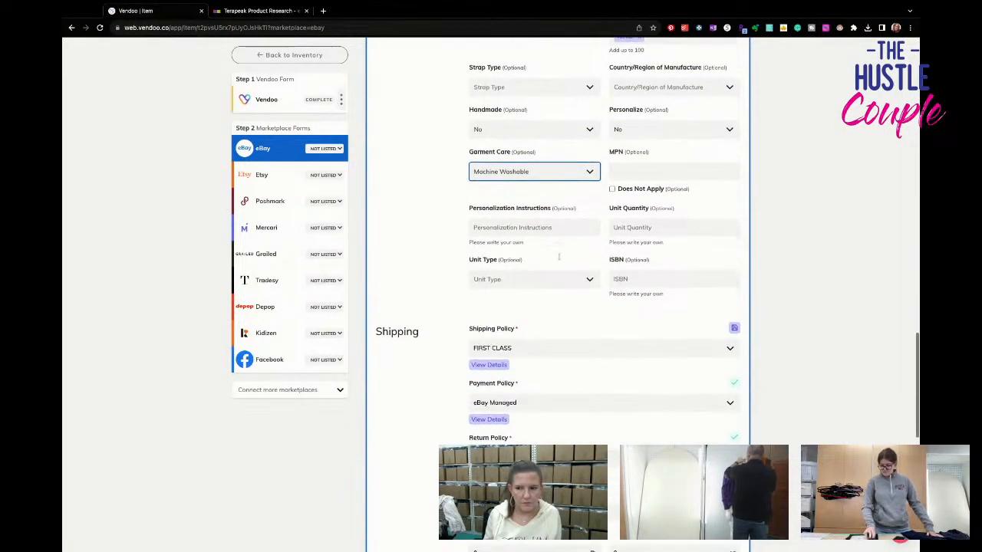
pyautogui.scroll(-2, 560, 257)
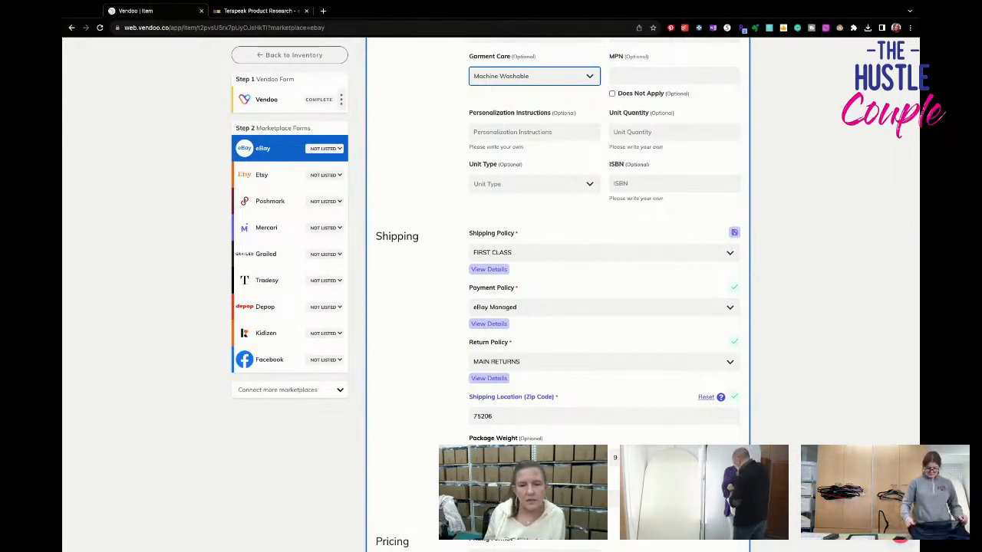
pyautogui.scroll(-3, 558, 295)
pyautogui.scroll(-5, 559, 294)
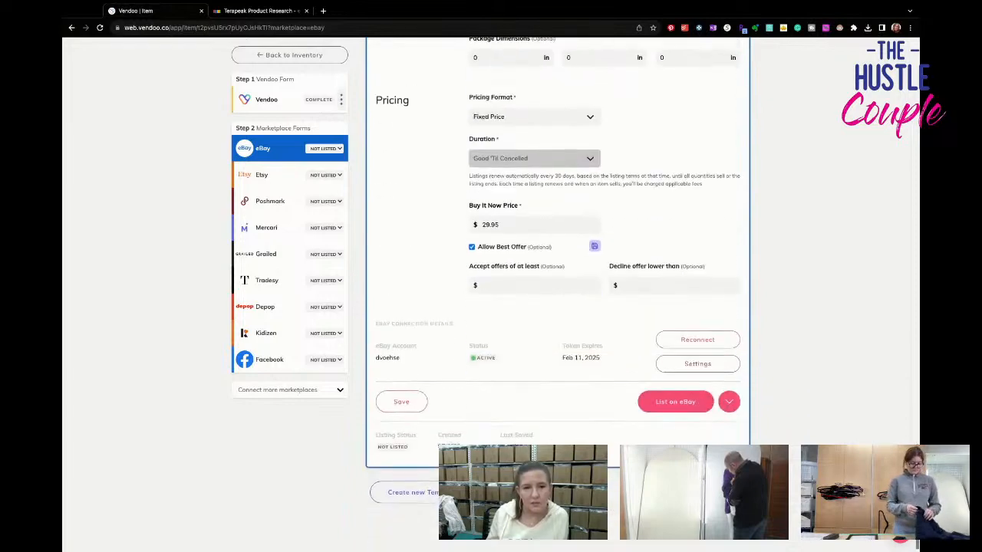
pyautogui.click(682, 406)
# - Open the pink shirt's Poshmark form and go to its item details
pyautogui.click(276, 201)
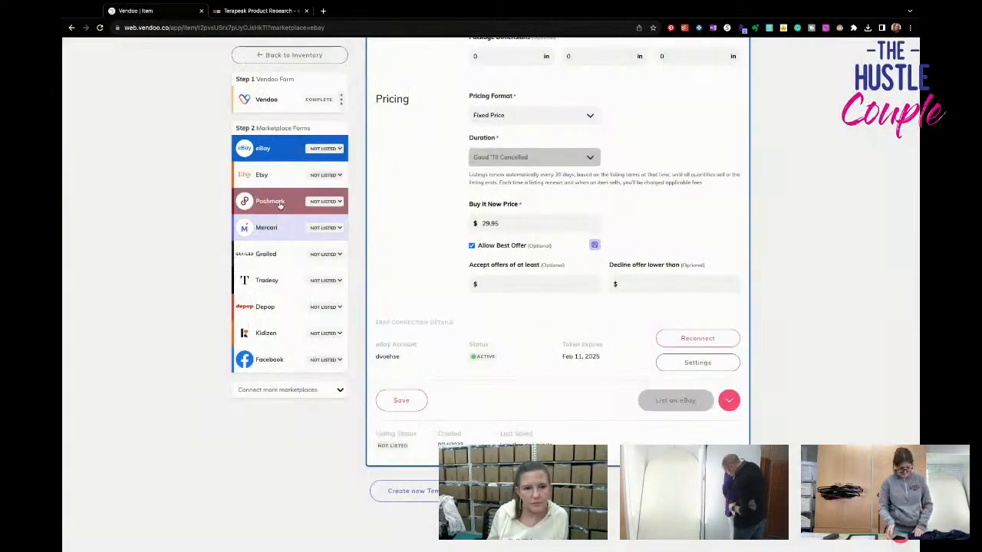
pyautogui.scroll(-3, 657, 332)
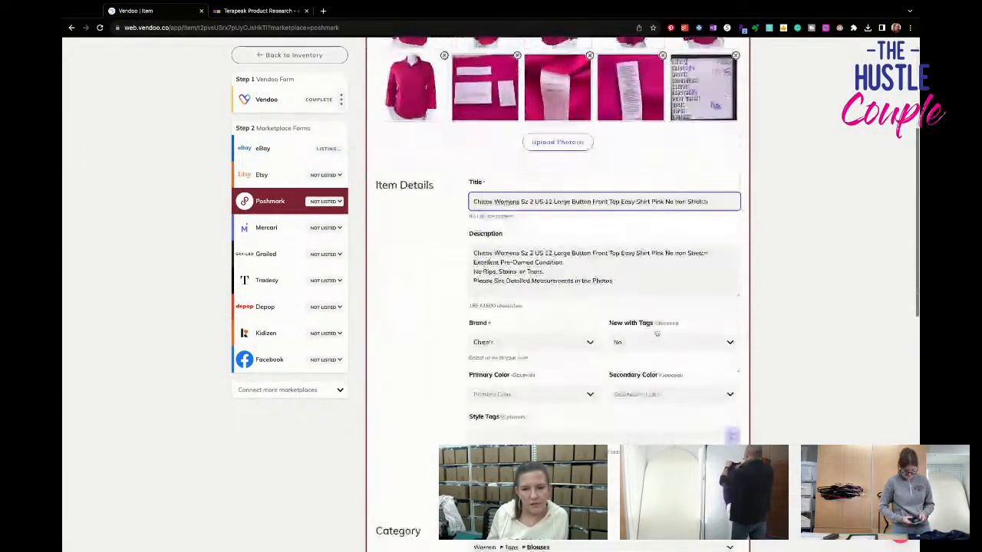
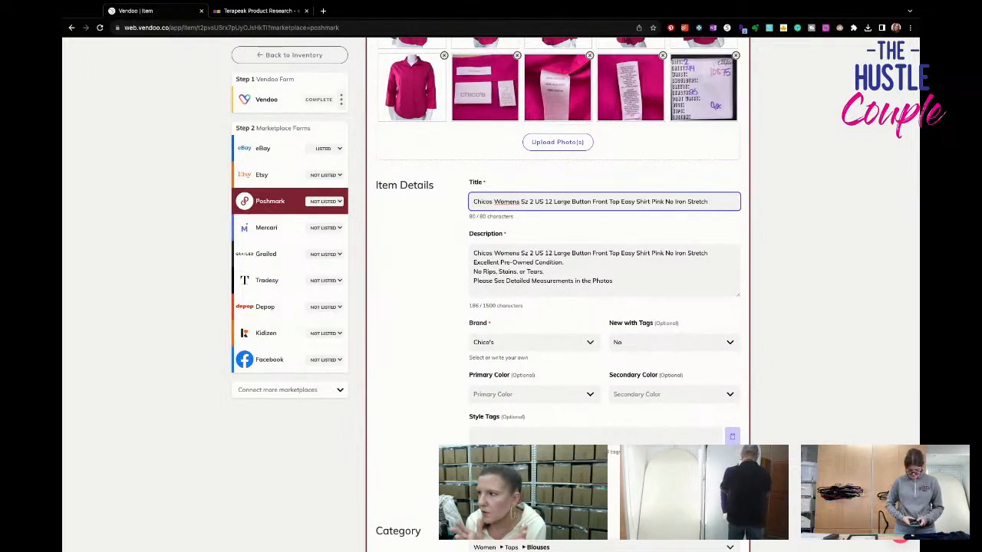
# - Set the shirt's primary color to Pink and its category to Women > Tops > Button Down Shirts in the Poshmark form
pyautogui.click(572, 392)
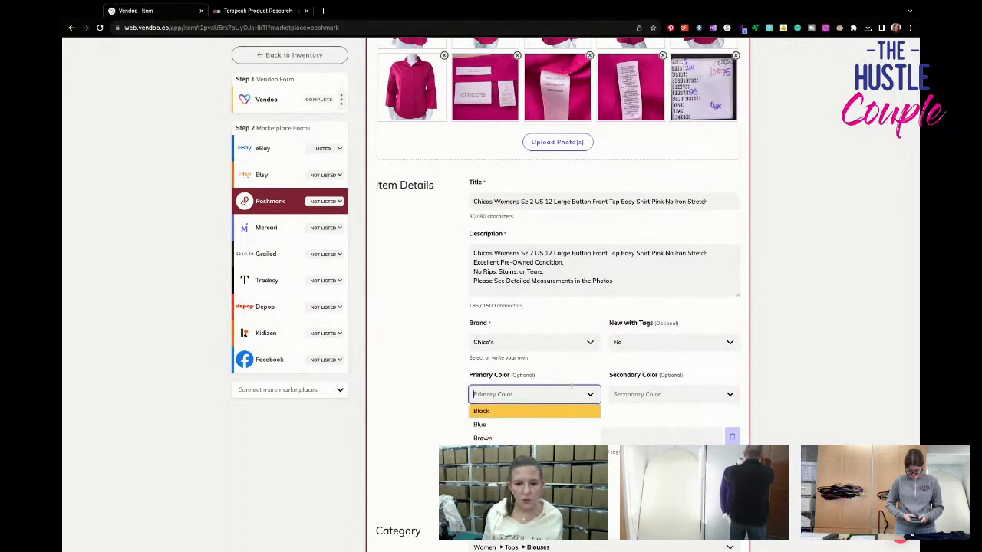
pyautogui.write('pink')
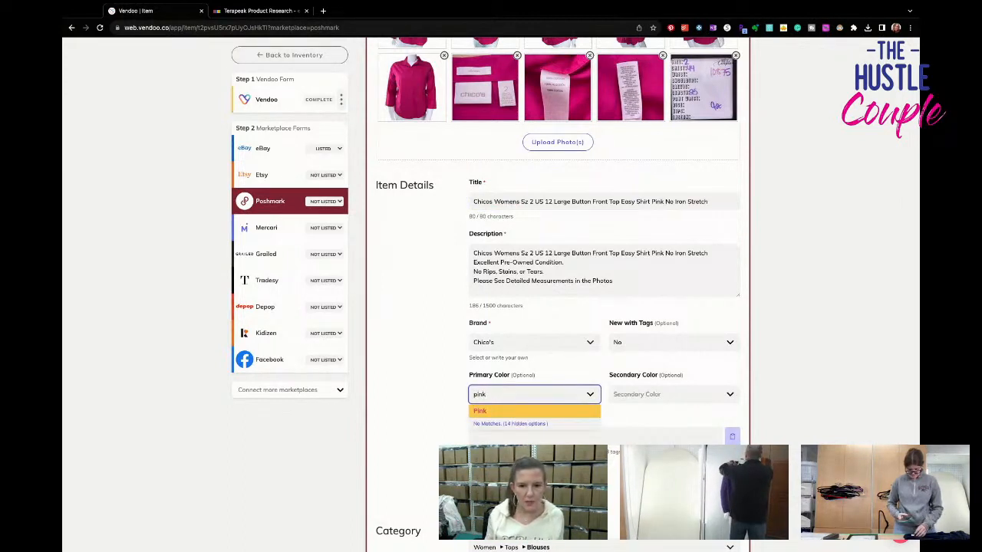
pyautogui.press('Return')
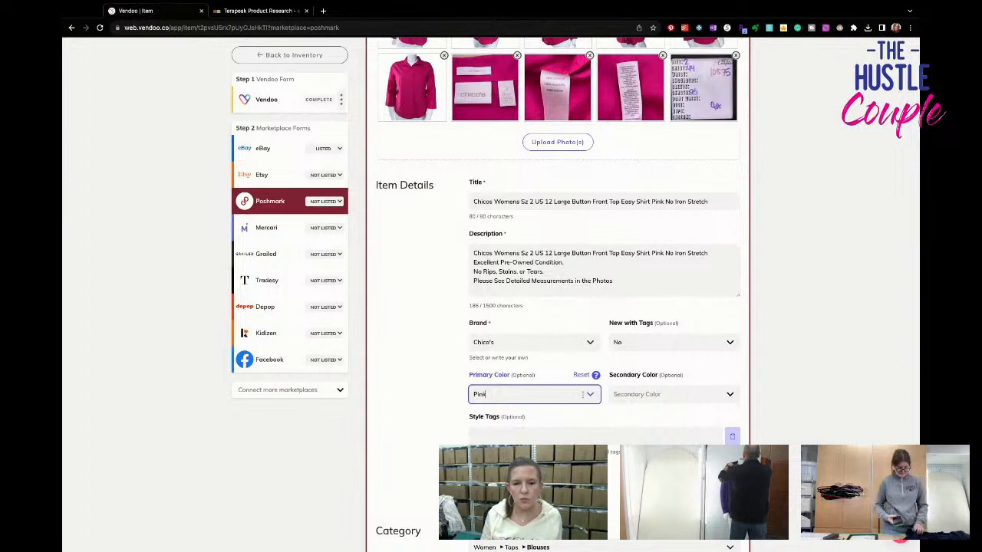
pyautogui.scroll(-3, 582, 394)
pyautogui.click(559, 331)
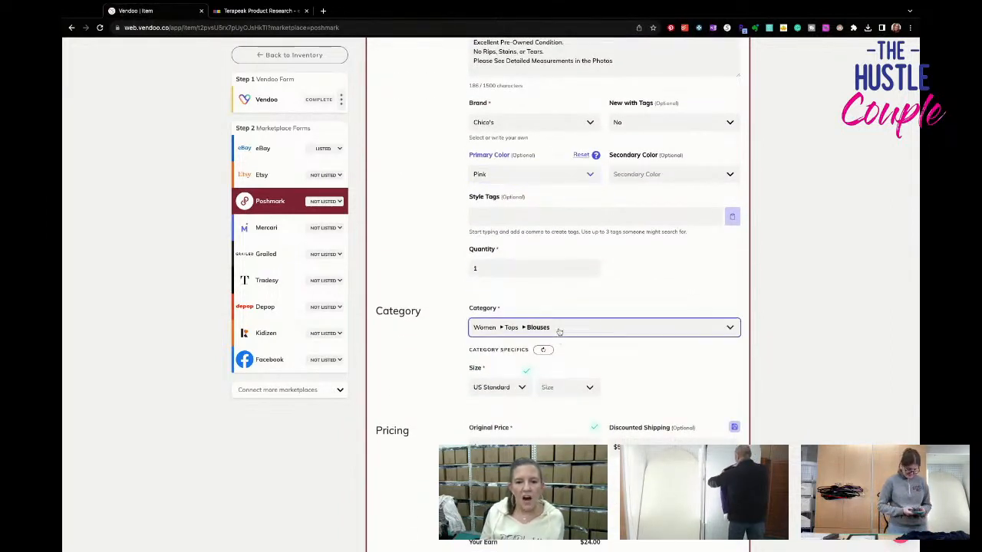
pyautogui.click(547, 429)
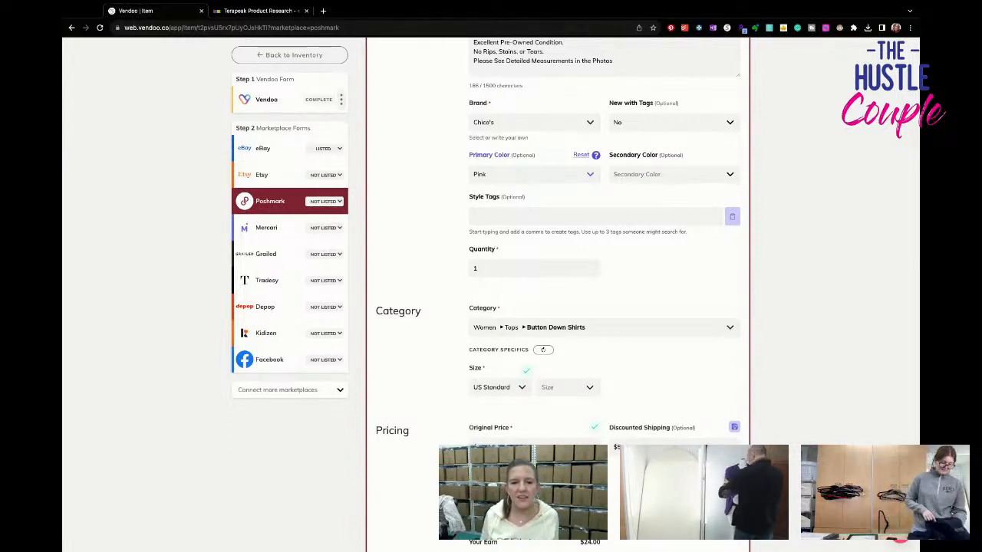
# - Set the Poshmark size to US Standard L and the discounted shipping to No Discount
pyautogui.scroll(3, 553, 425)
pyautogui.scroll(-3, 553, 425)
pyautogui.click(568, 374)
pyautogui.scroll(-2, 567, 414)
pyautogui.click(547, 495)
pyautogui.click(666, 433)
pyautogui.click(632, 453)
# - List the pink shirt on Poshmark
pyautogui.scroll(-1, 632, 452)
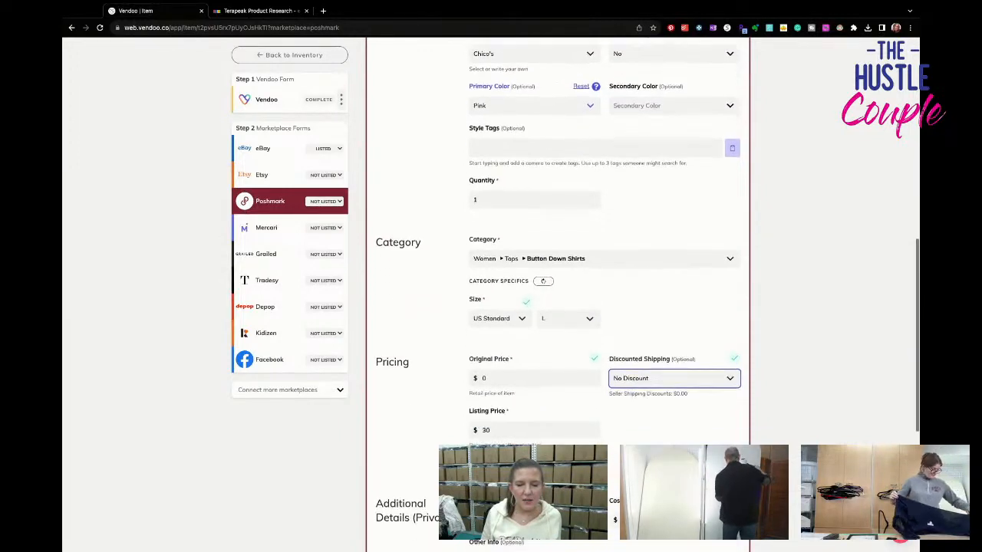
pyautogui.scroll(-5, 654, 406)
pyautogui.click(654, 406)
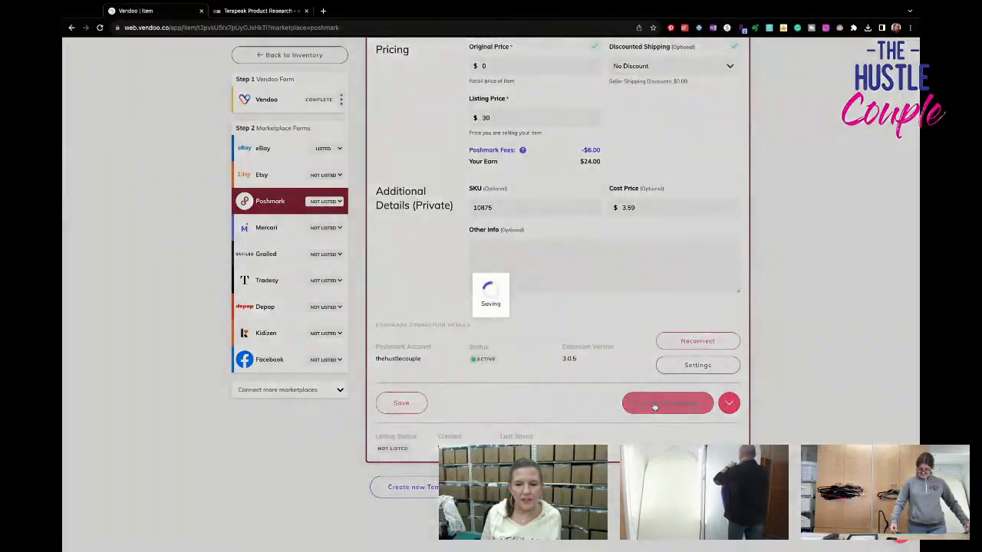
# - Open the shirt's Mercari form and remove three surplus side and back view photos to meet the 12-image limit
pyautogui.click(268, 228)
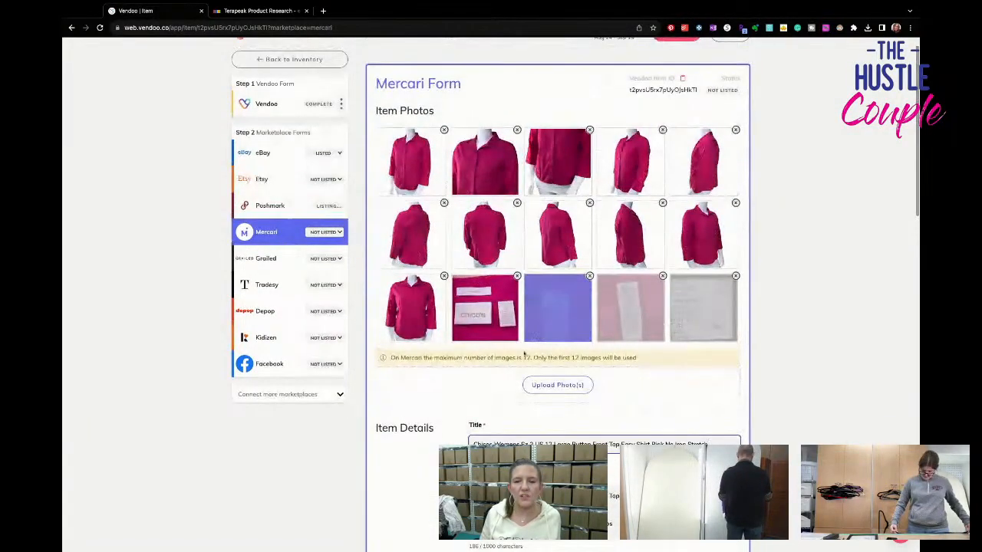
pyautogui.click(662, 203)
pyautogui.click(661, 207)
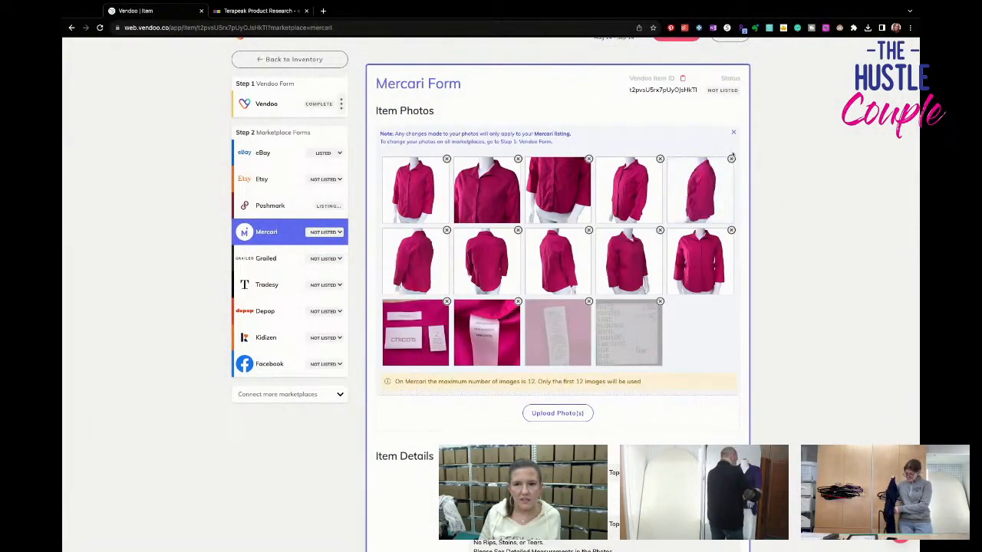
pyautogui.click(731, 158)
pyautogui.click(732, 162)
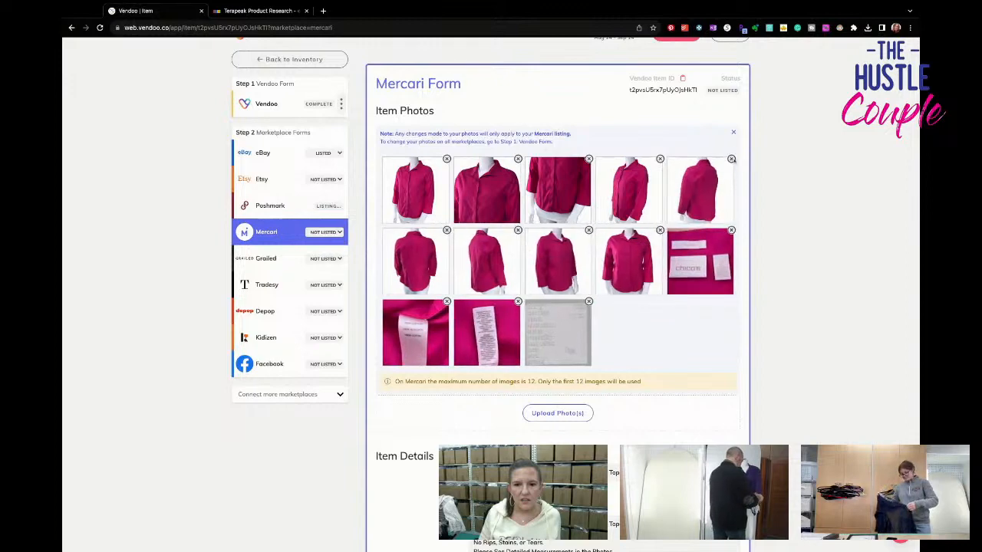
pyautogui.click(518, 231)
pyautogui.click(518, 234)
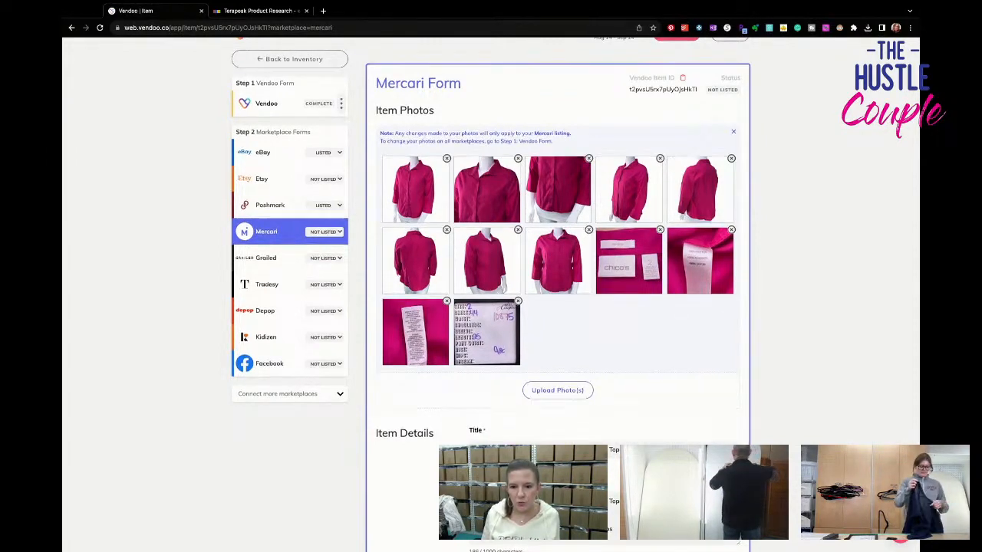
# - Set the shirt's color to Pink in the Mercari form
pyautogui.scroll(-5, 558, 282)
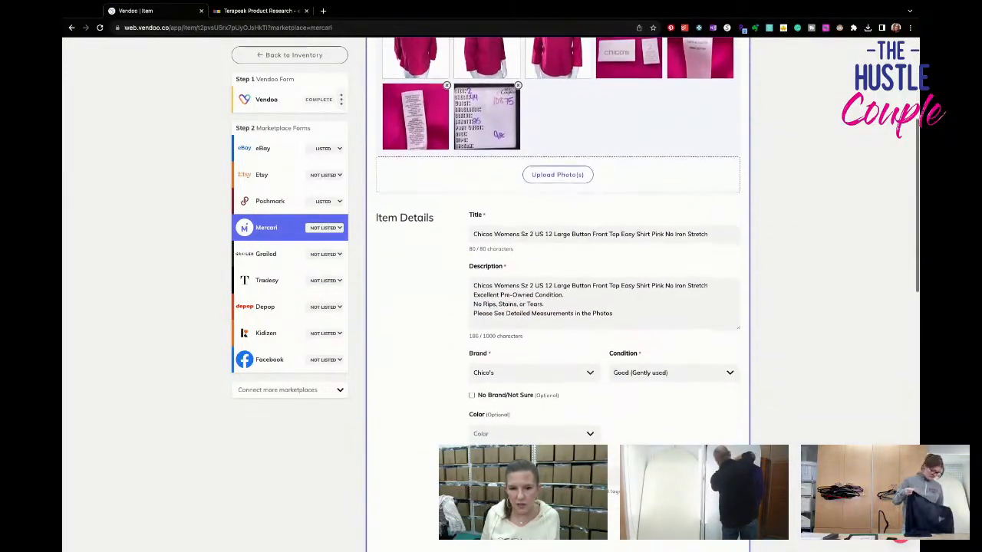
pyautogui.scroll(-2, 552, 359)
pyautogui.click(552, 362)
pyautogui.write('pink')
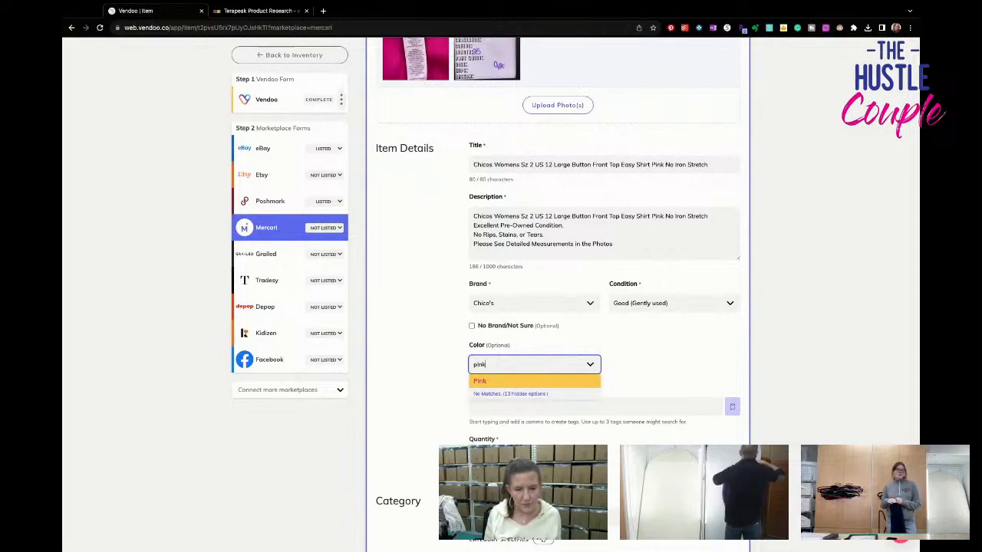
pyautogui.press('Return')
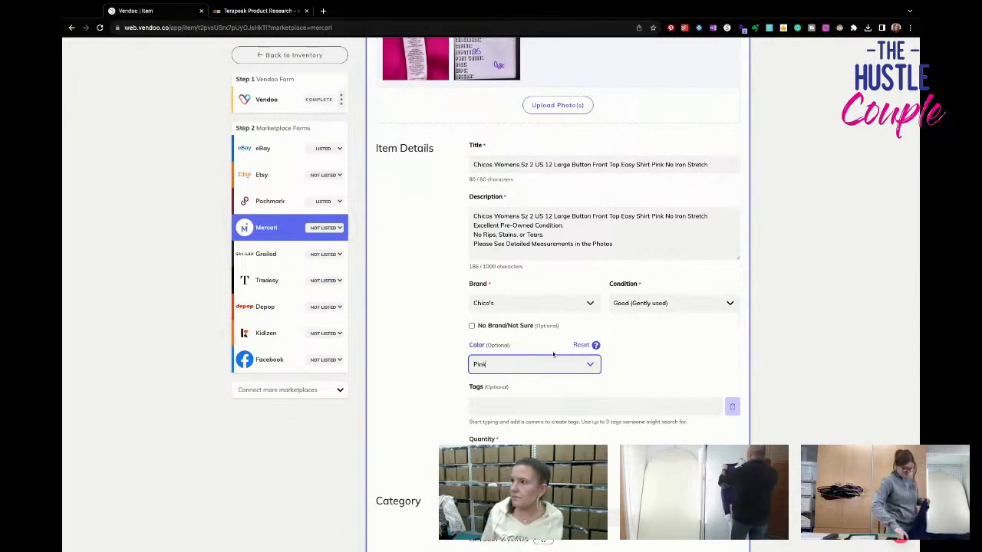
# - Set the Mercari size to L (12-14) and choose the USPS First-Class Package shipping label for 1 lb
pyautogui.scroll(-4, 590, 364)
pyautogui.click(529, 280)
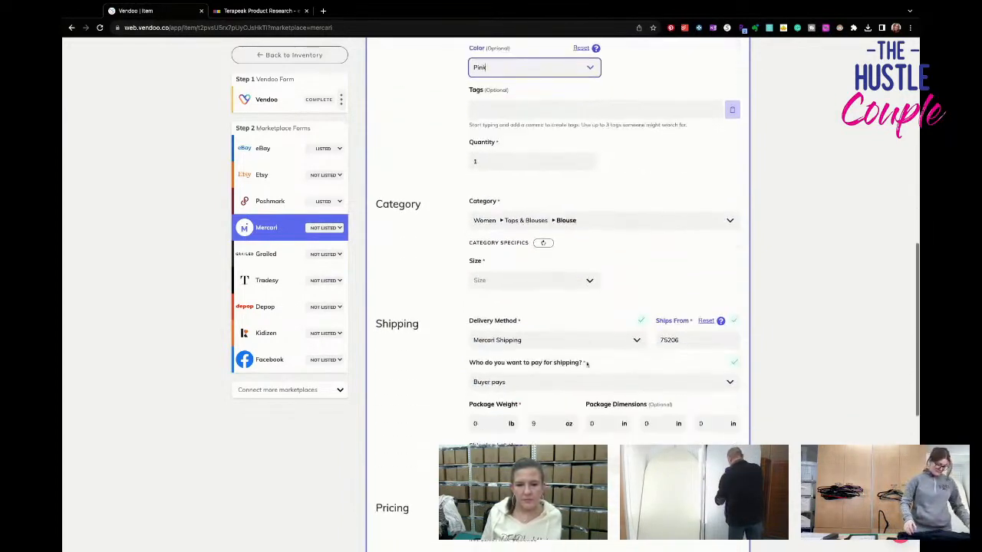
pyautogui.click(541, 352)
pyautogui.scroll(-1, 552, 360)
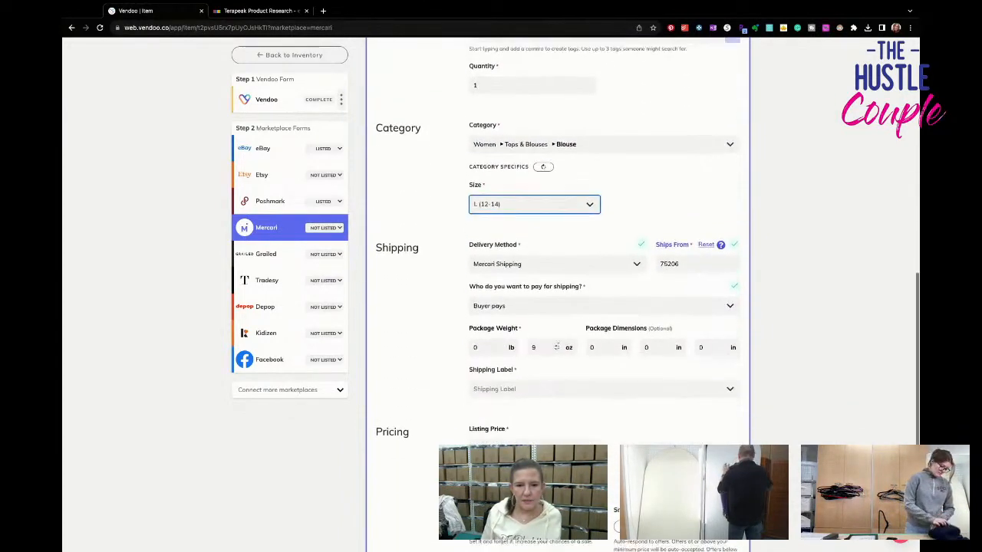
pyautogui.click(556, 368)
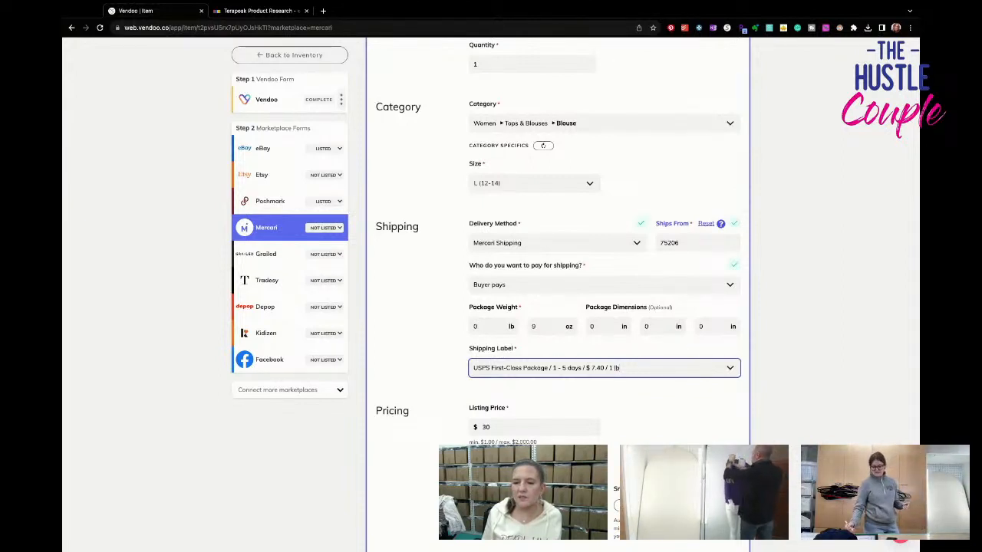
# - List the pink shirt on Mercari
pyautogui.scroll(-2, 557, 268)
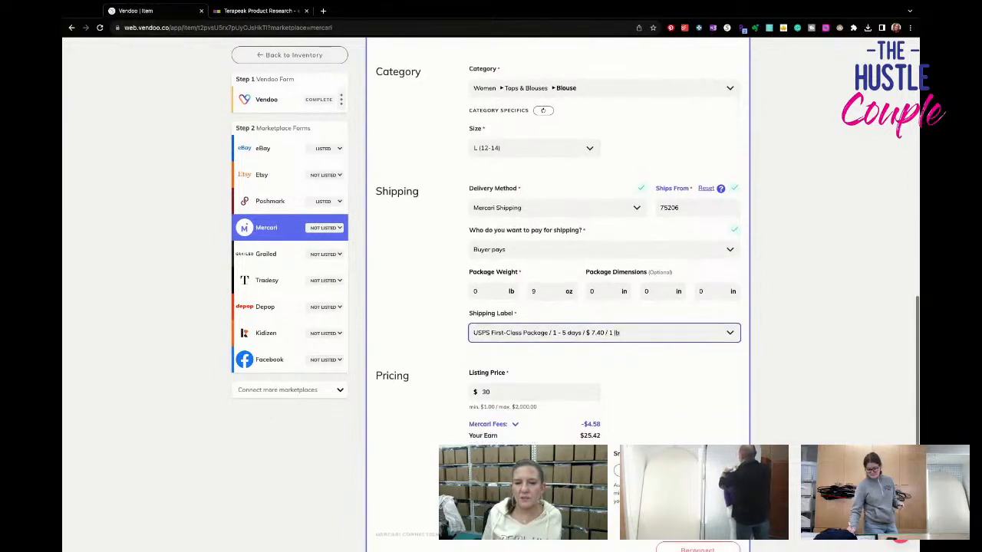
pyautogui.scroll(-2, 619, 255)
pyautogui.click(677, 411)
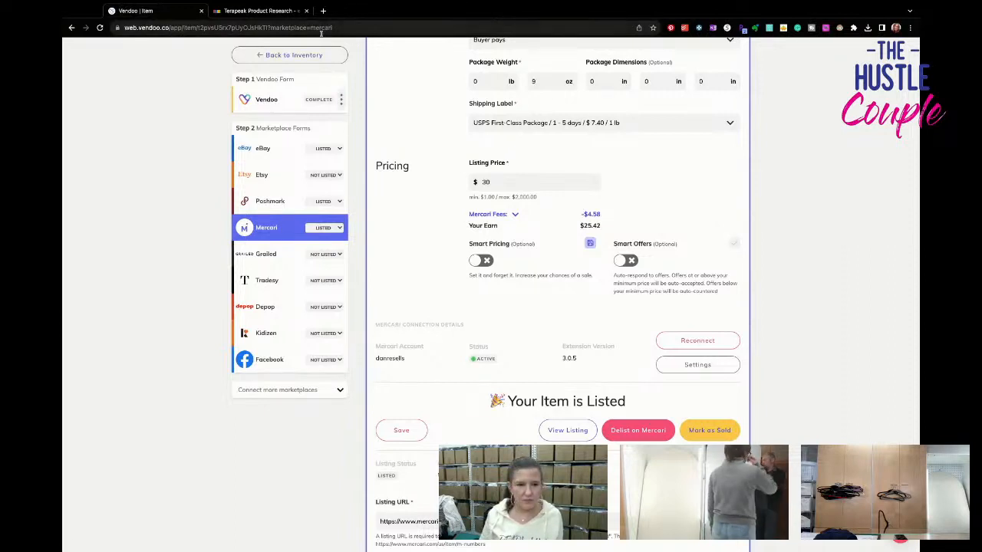
# - Return to the draft inventory and open the black Womens Size Top item
pyautogui.click(294, 54)
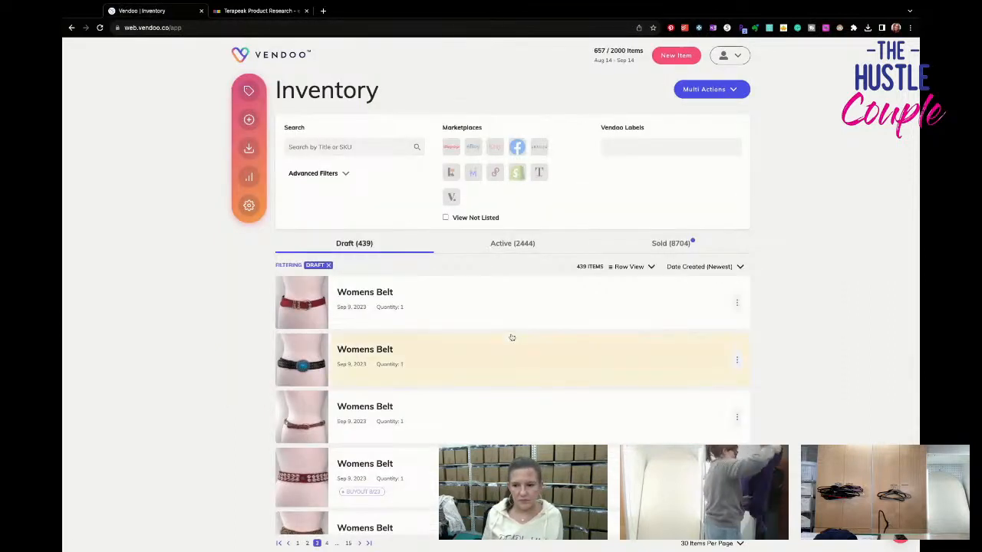
pyautogui.scroll(-10, 512, 338)
pyautogui.scroll(-5, 500, 332)
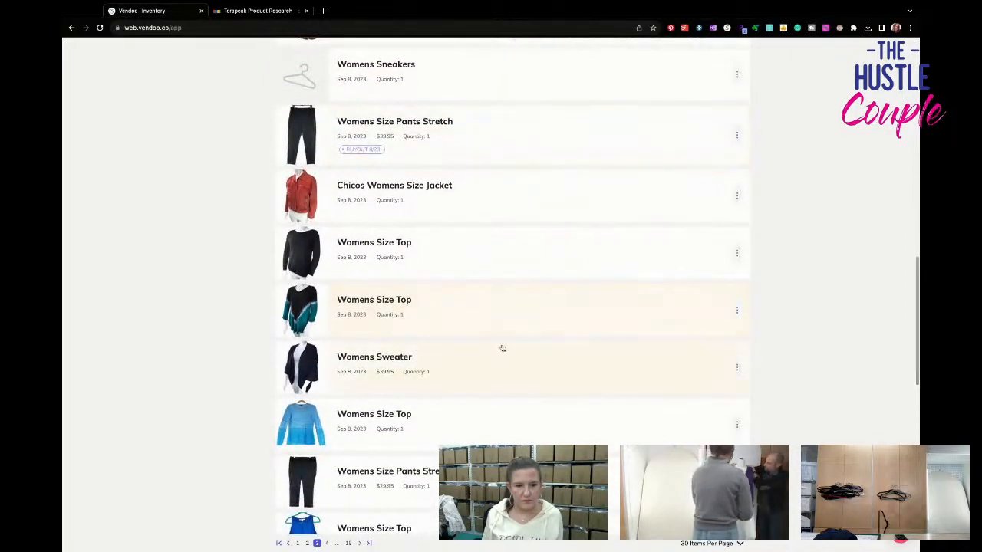
pyautogui.click(478, 255)
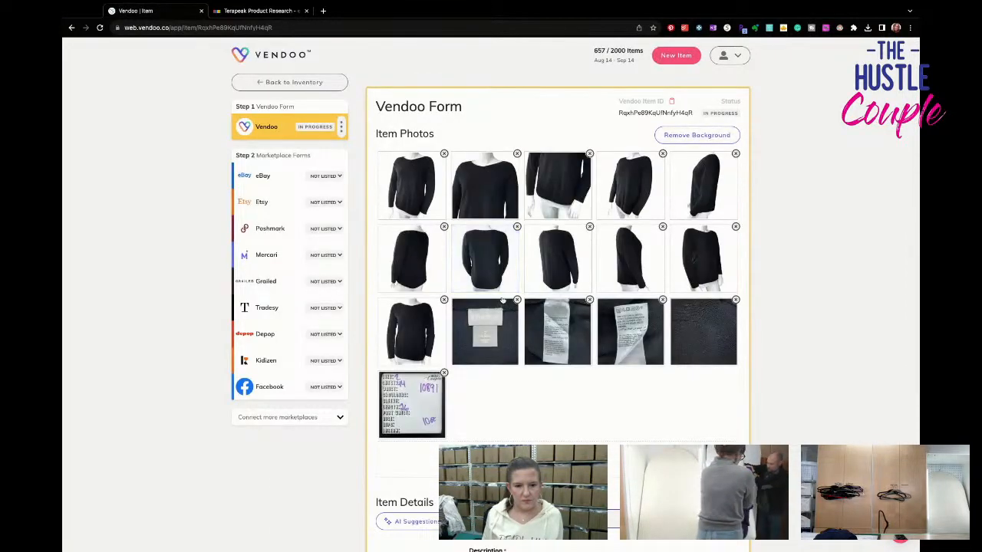
# - Examine the black top's brand and size label photo and its fabric care tag photo
pyautogui.scroll(-1, 479, 260)
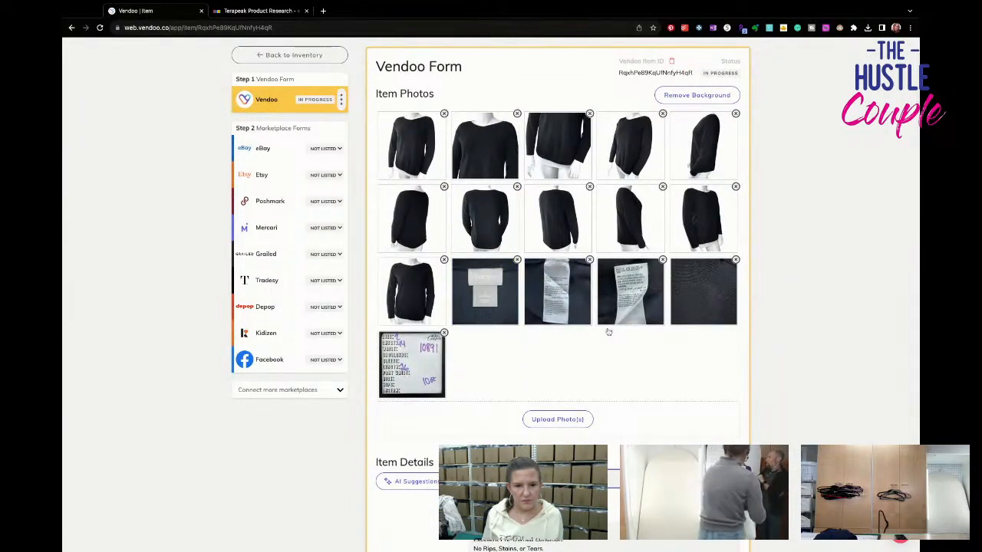
pyautogui.scroll(-1, 608, 332)
pyautogui.scroll(1, 484, 269)
pyautogui.click(484, 275)
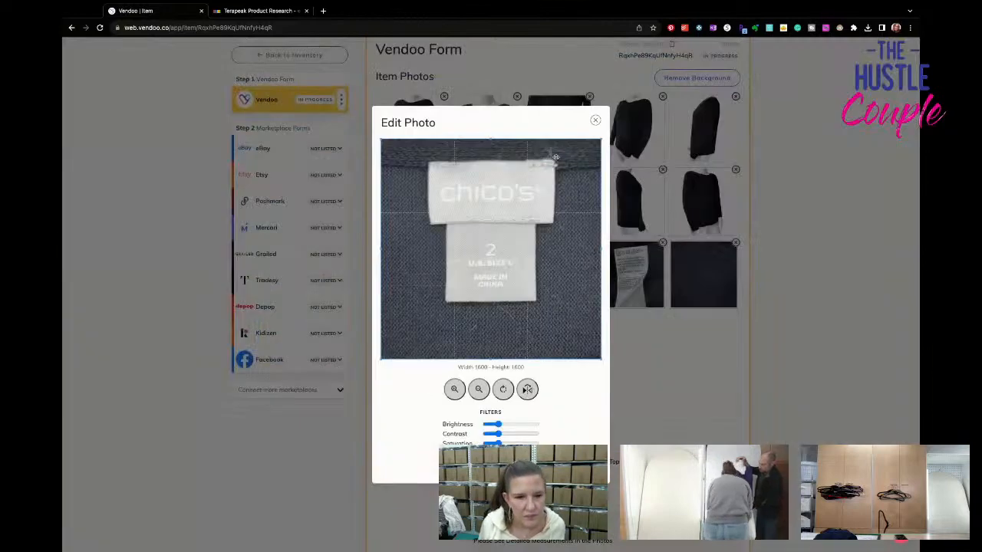
pyautogui.click(595, 121)
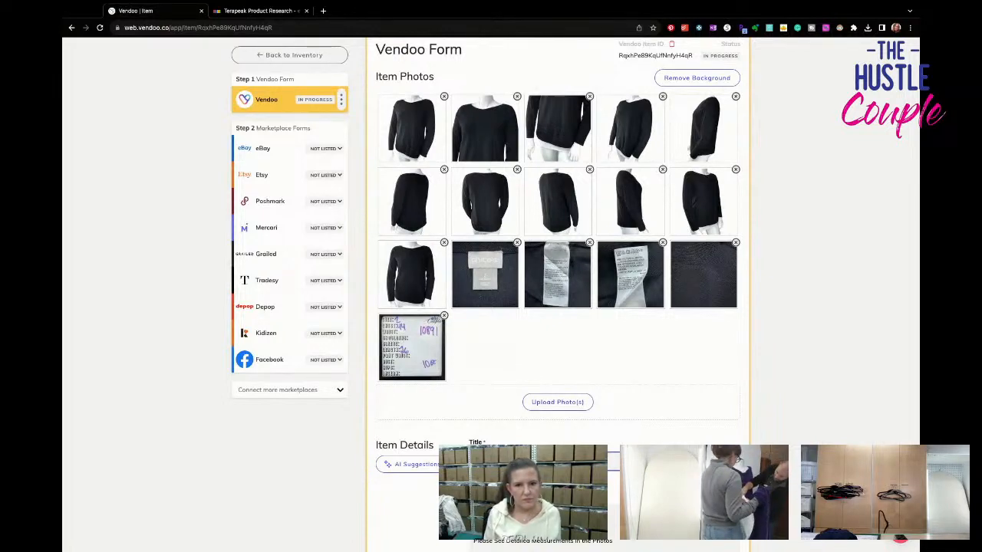
pyautogui.click(570, 288)
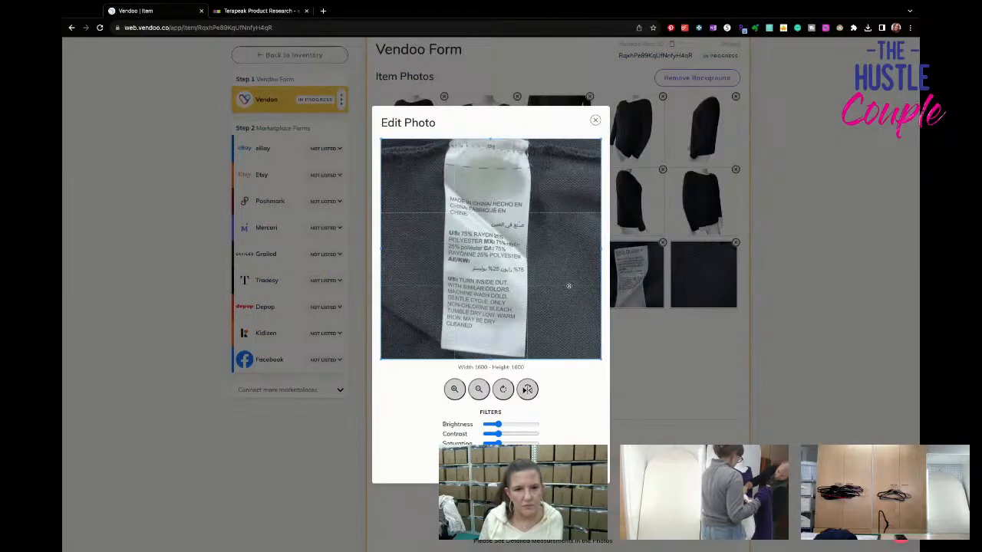
pyautogui.click(595, 121)
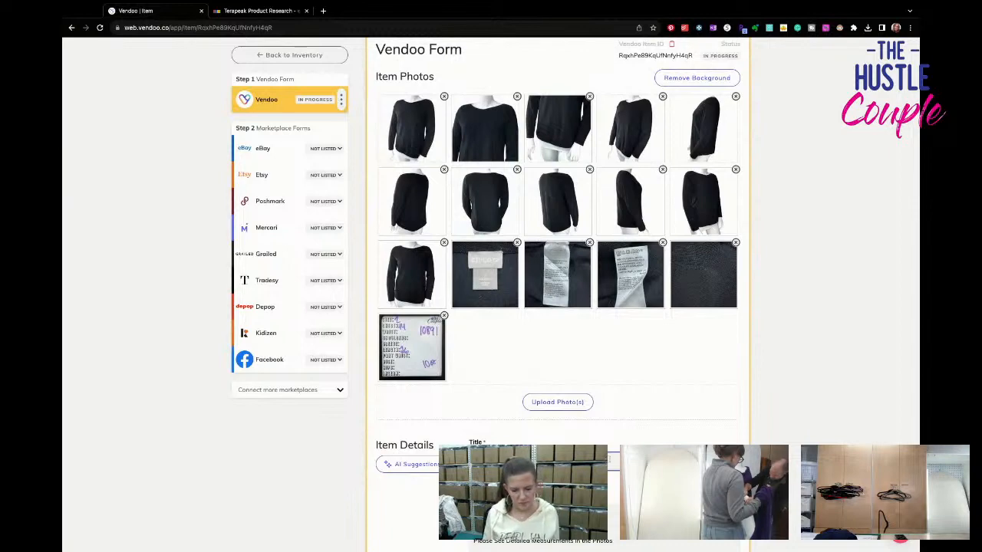
# - Title the black top "Chicos Womens Sz 2 US 12 Large Black Sweater Top Knit Stretch Long Sleeve" and repeat it in the description with Boat Neck
pyautogui.write('Stretc')
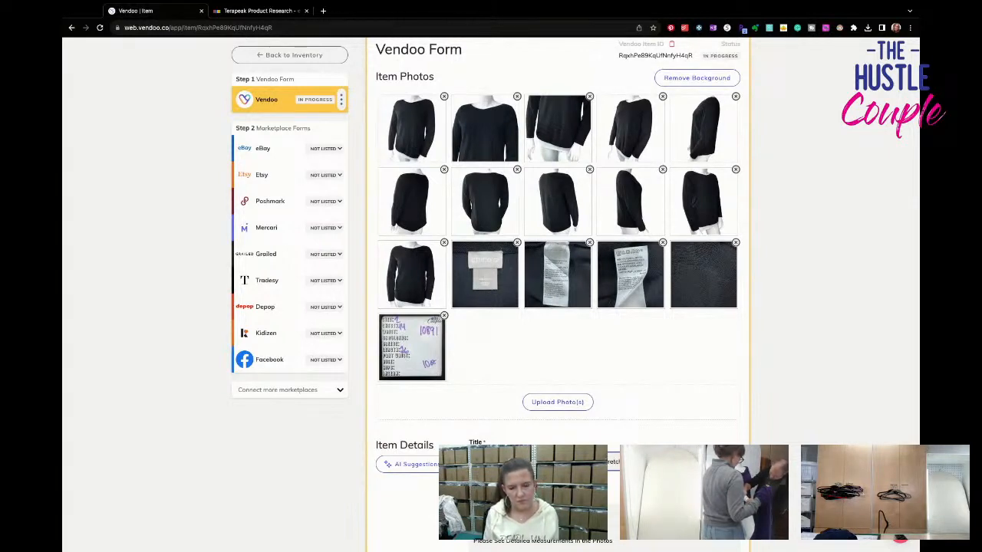
pyautogui.write(' Sweater To')
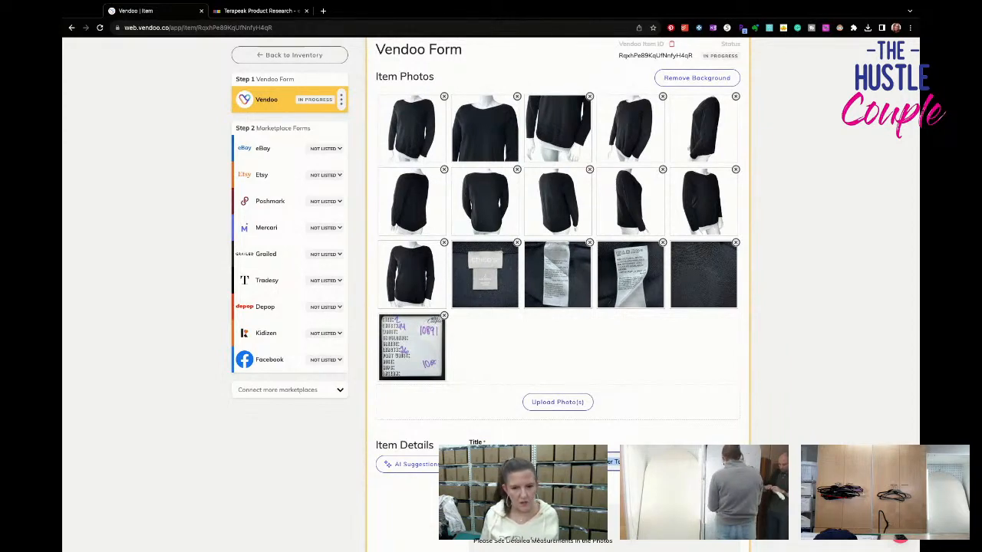
pyautogui.scroll(-1, 557, 461)
pyautogui.click(537, 487)
pyautogui.write('Chicos Womens Sz 2 US 12 Large Black Sweater Top Knit Stretch Long Sleeve')
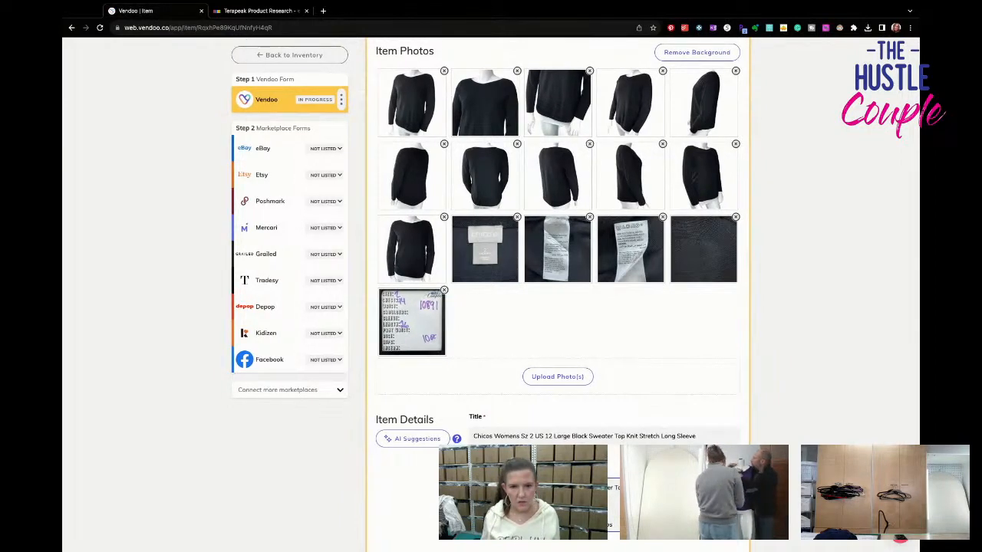
# - Set the black top's brand to Chico's and its primary color to Black
pyautogui.scroll(-2, 545, 442)
pyautogui.click(546, 441)
pyautogui.write("Chico's")
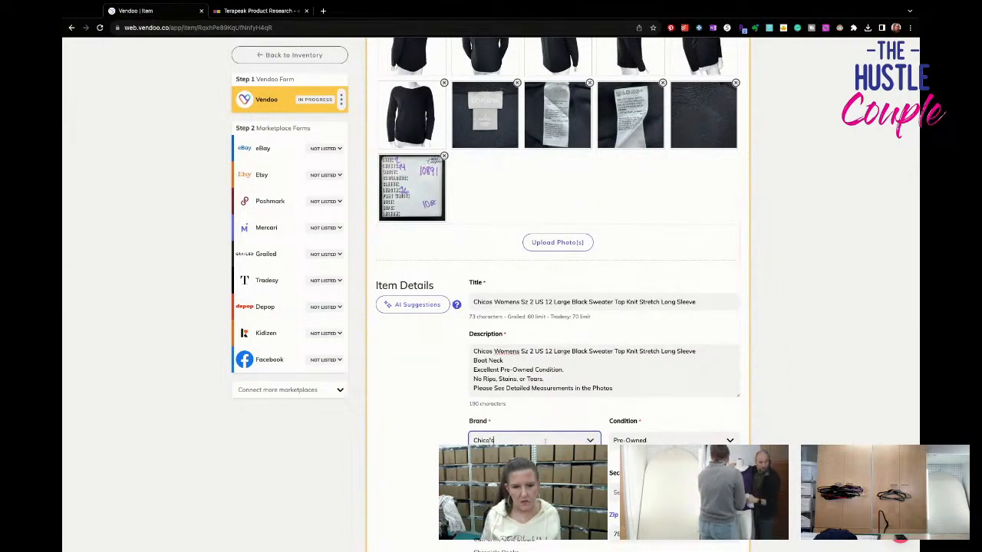
pyautogui.press('Tab')
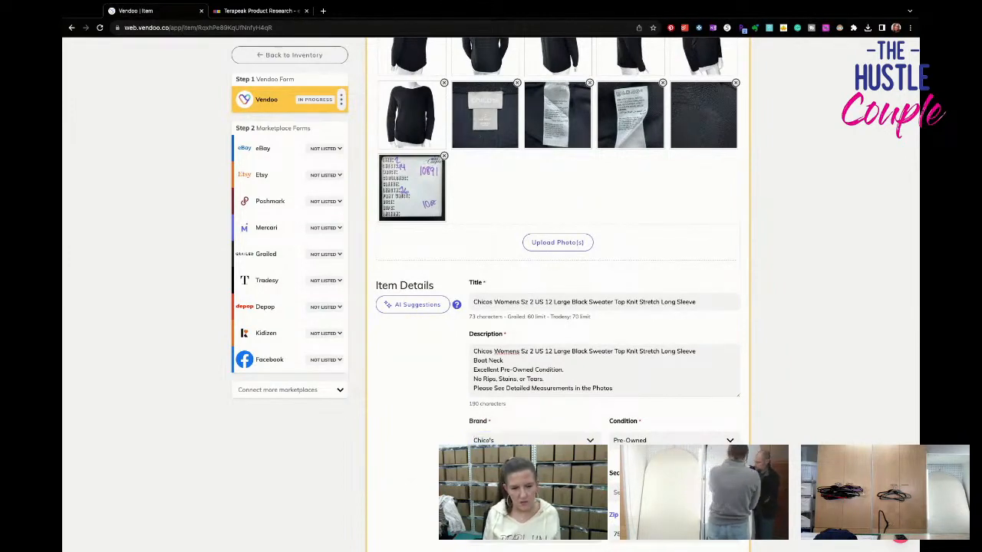
pyautogui.scroll(1, 545, 442)
pyautogui.scroll(-1, 545, 442)
pyautogui.press('Tab')
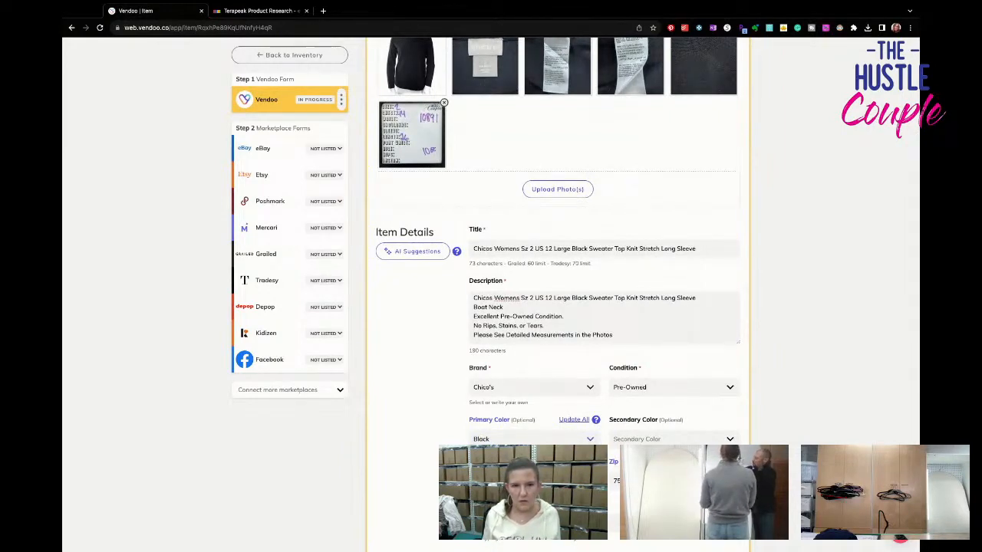
# - Set the black top's package weight to 10 oz
pyautogui.scroll(-4, 558, 294)
pyautogui.scroll(3, 621, 430)
pyautogui.scroll(-3, 622, 429)
pyautogui.doubleClick(617, 453)
pyautogui.write('10')
# - Set the black top's listing price to 34.95
pyautogui.scroll(-2, 616, 452)
pyautogui.scroll(-1, 562, 359)
pyautogui.click(562, 359)
pyautogui.scroll(1, 562, 359)
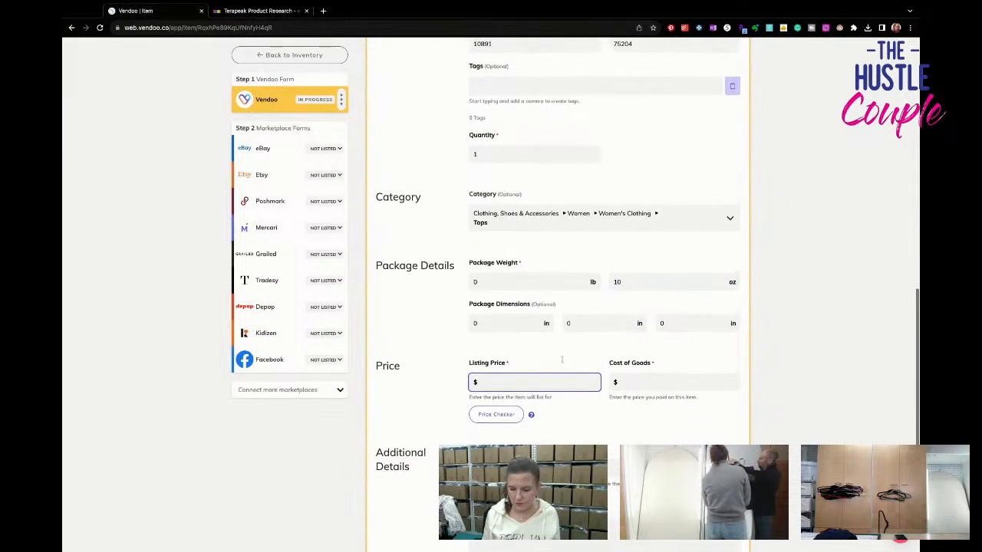
pyautogui.write('34.95')
pyautogui.scroll(-2, 629, 253)
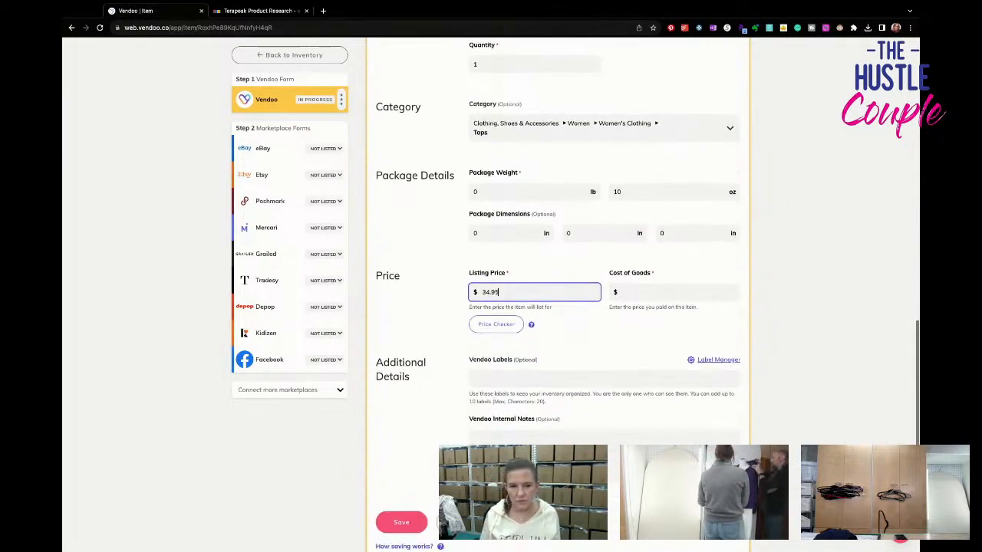
# - Set the black top's cost of goods to 3 and save the item's main form
pyautogui.click(629, 244)
pyautogui.write('3')
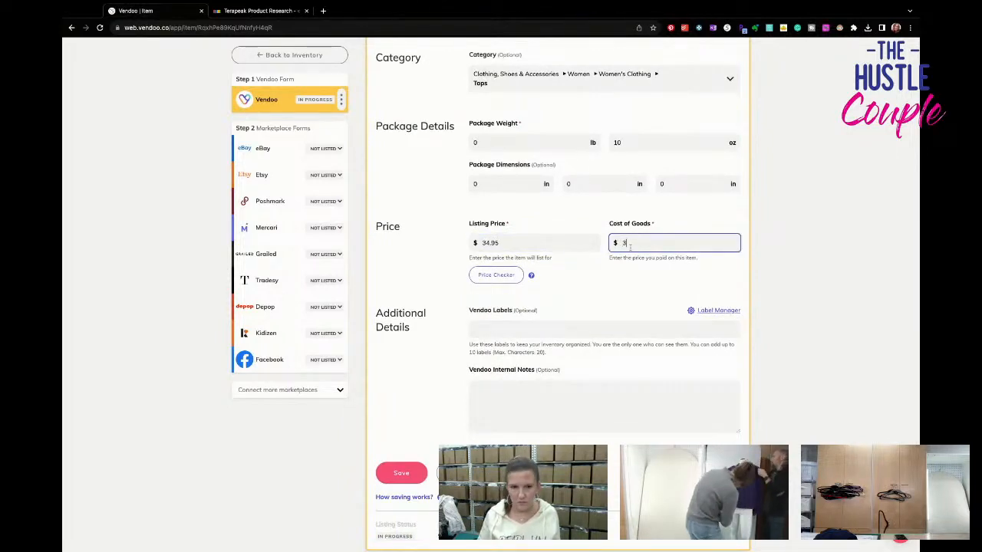
pyautogui.click(402, 480)
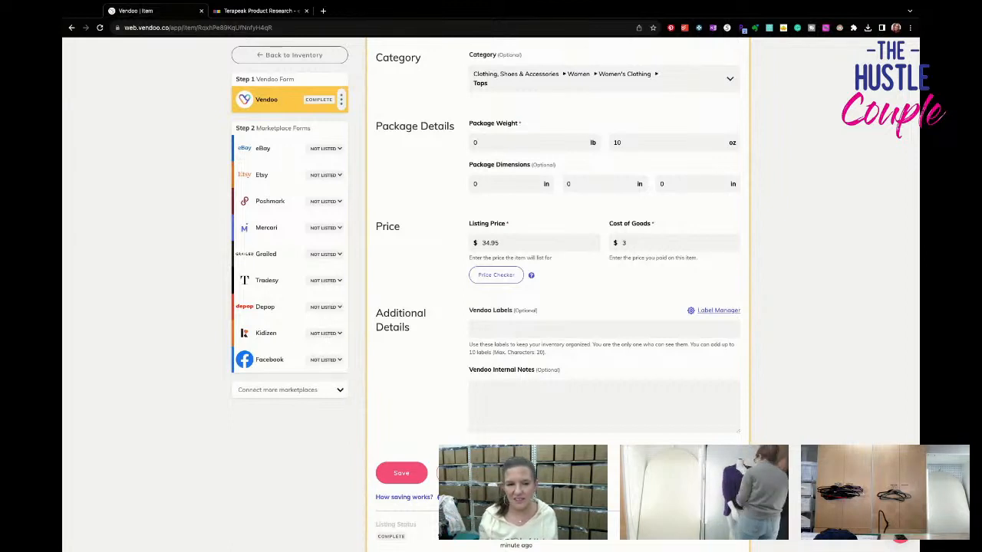
pyautogui.click(382, 477)
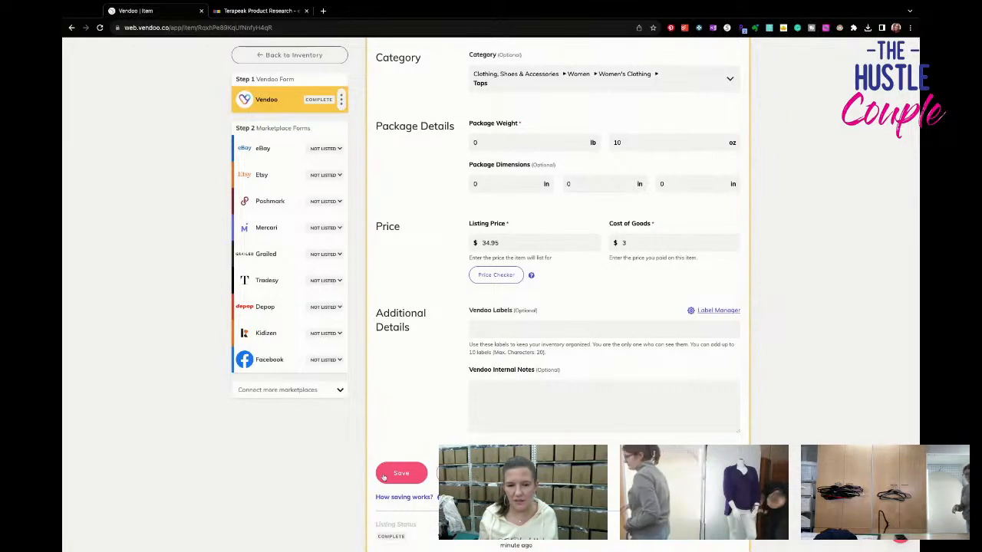
# - Open the black top's eBay form and set the color to Black
pyautogui.click(270, 150)
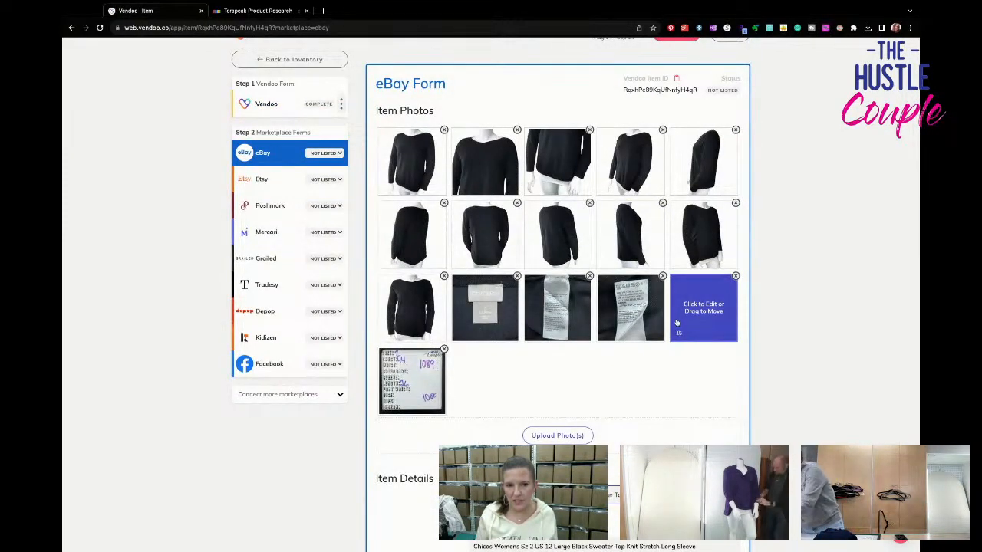
pyautogui.scroll(-2, 660, 321)
pyautogui.scroll(-3, 660, 321)
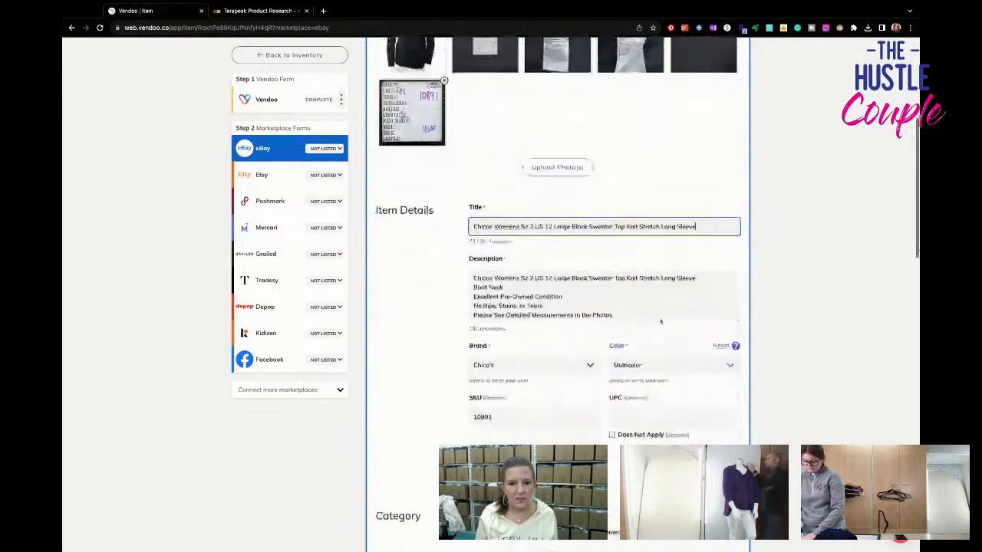
pyautogui.click(652, 294)
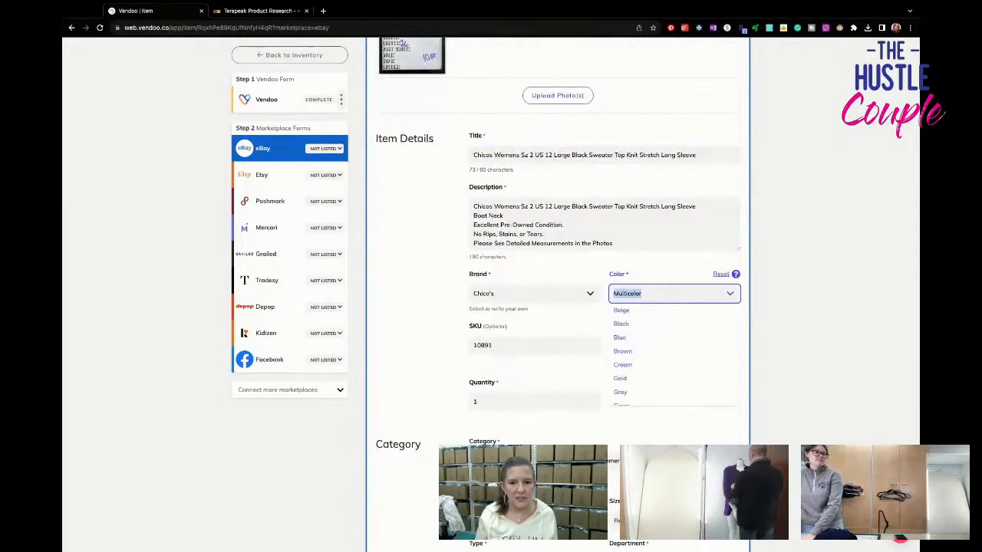
pyautogui.write('black')
pyautogui.press('Return')
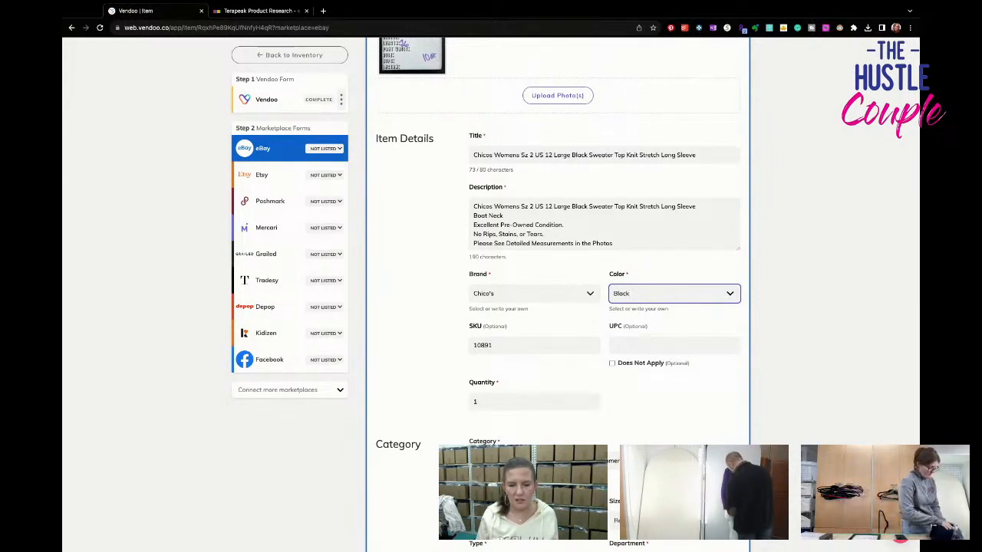
# - Set the size in the eBay category specifics to L
pyautogui.scroll(-1, 558, 295)
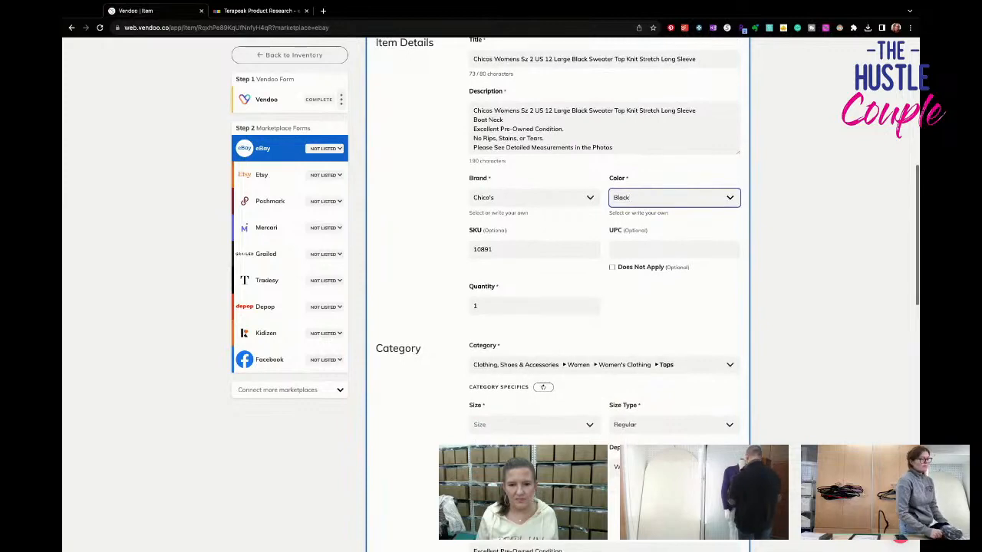
pyautogui.scroll(-1, 552, 356)
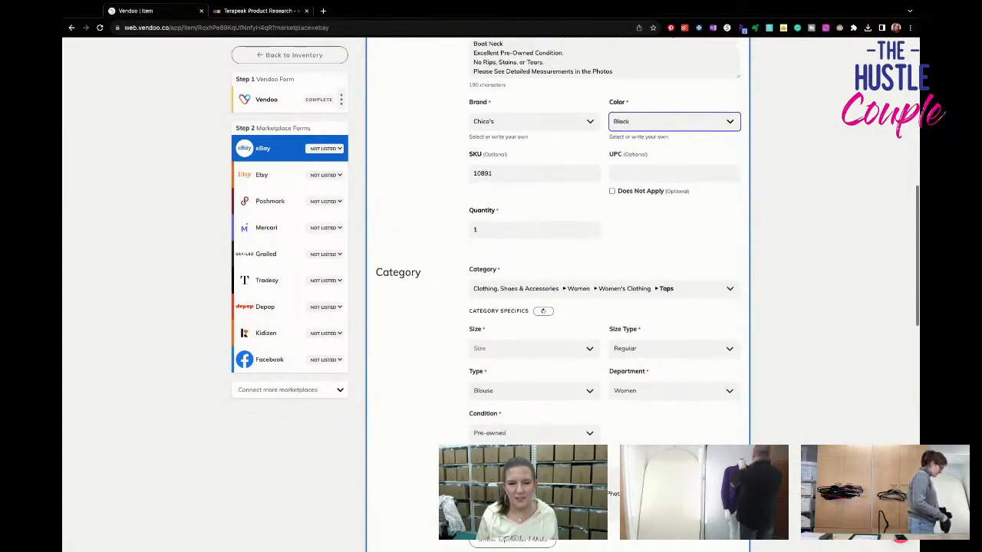
pyautogui.click(551, 354)
pyautogui.click(552, 419)
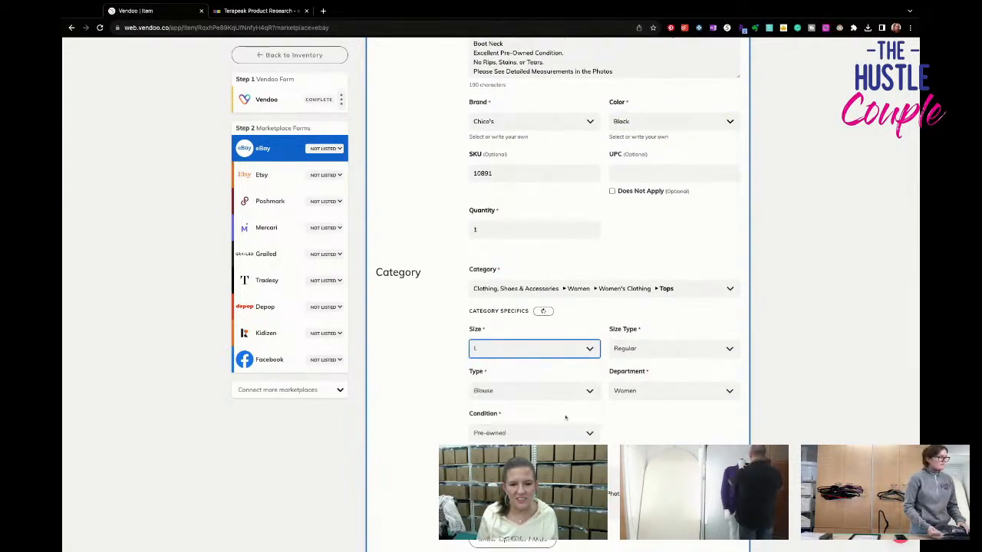
# - Show the optional eBay fields and set the neckline to Boat Neck
pyautogui.scroll(-2, 529, 382)
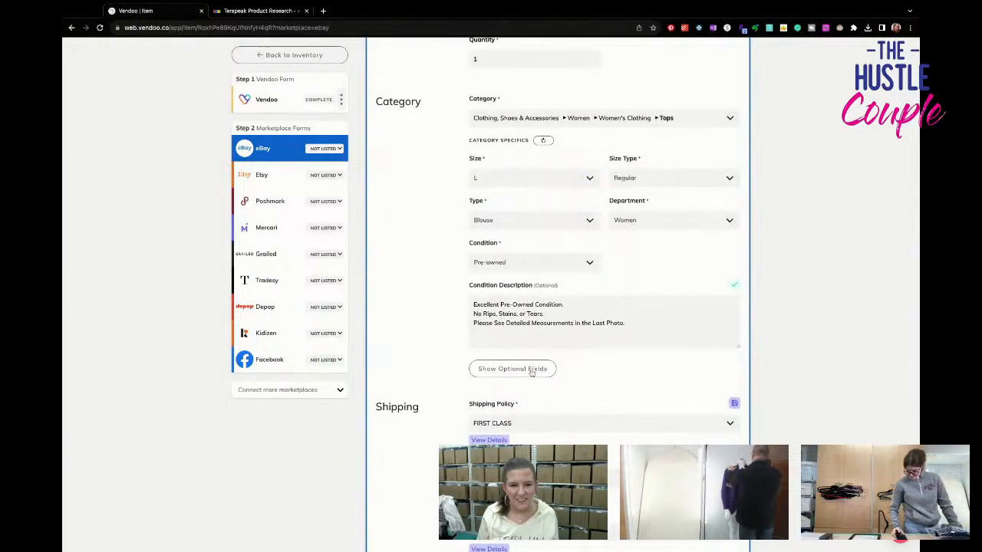
pyautogui.click(523, 368)
pyautogui.scroll(-1, 571, 389)
pyautogui.scroll(-1, 571, 389)
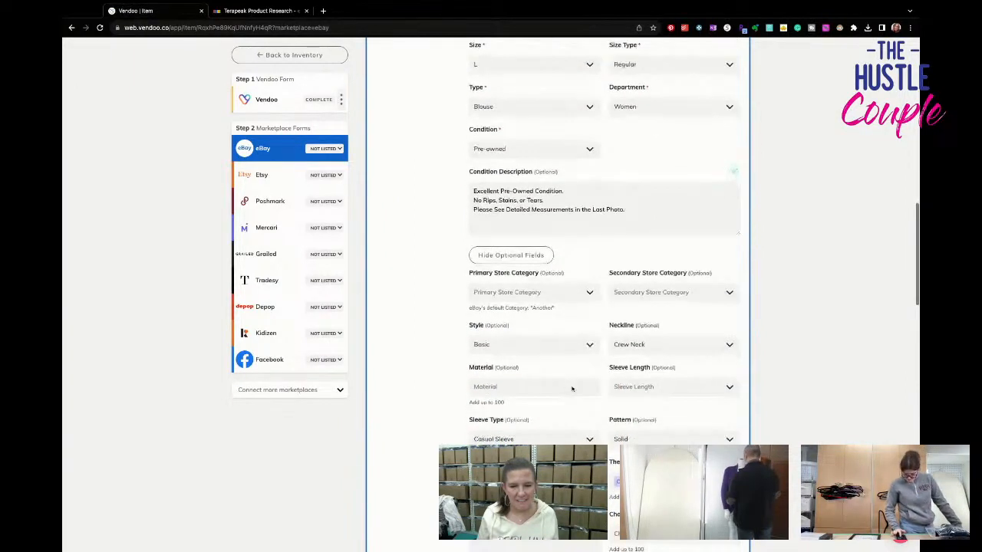
pyautogui.click(619, 350)
pyautogui.write('boa')
pyautogui.press('Return')
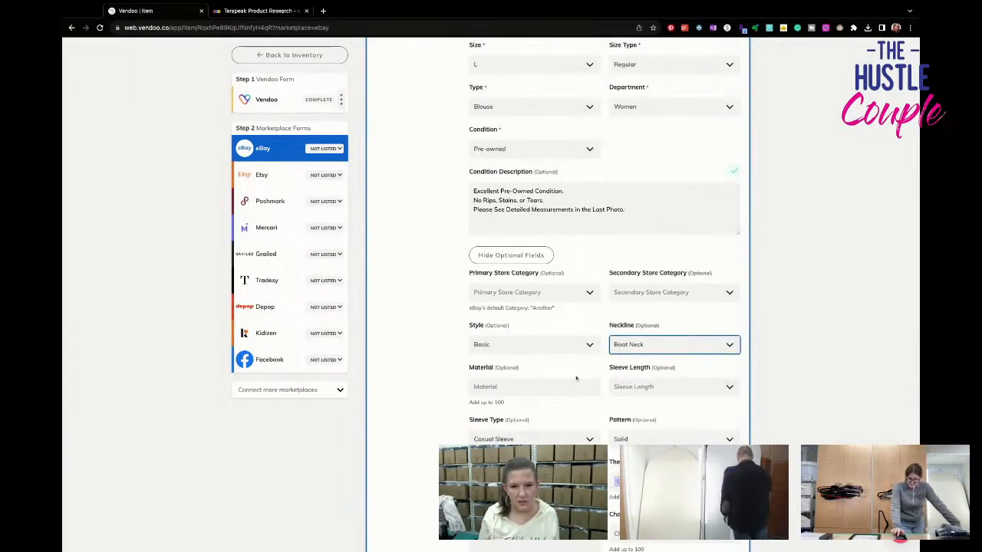
# - Check the fabric content in the care label photo and set the eBay material to Rayon and Polyester
pyautogui.click(576, 381)
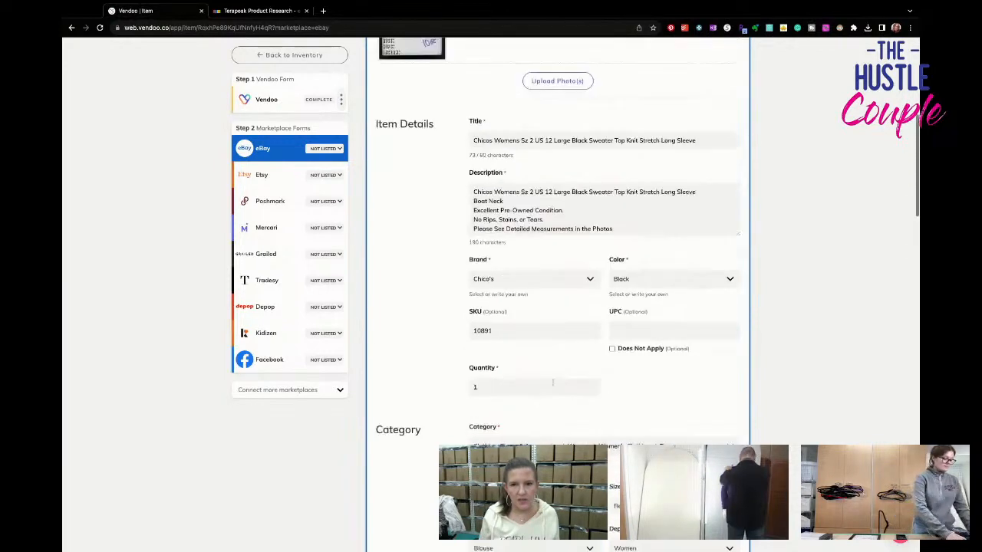
pyautogui.scroll(3, 491, 284)
pyautogui.click(557, 329)
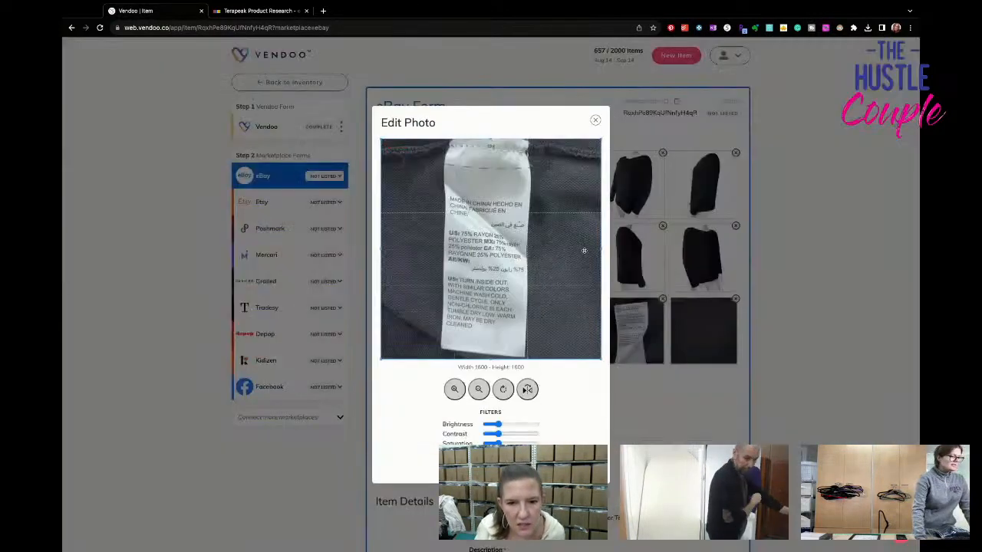
pyautogui.click(596, 122)
pyautogui.scroll(-10, 559, 307)
pyautogui.scroll(-3, 529, 333)
pyautogui.click(529, 330)
pyautogui.write('rayon')
pyautogui.press('Return')
pyautogui.write('polly')
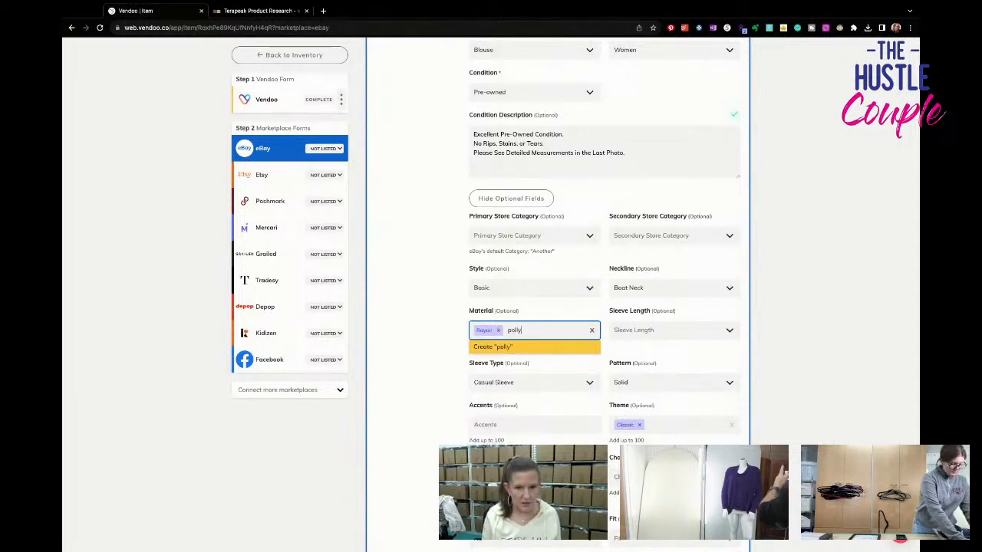
pyautogui.press('BackSpace')
pyautogui.press('BackSpace')
pyautogui.write('yester')
pyautogui.press('Tab')
# - Set the eBay sleeve length to Long Sleeve
pyautogui.write('long')
pyautogui.press('Tab')
pyautogui.press('Tab')
pyautogui.press('Tab')
pyautogui.press('Tab')
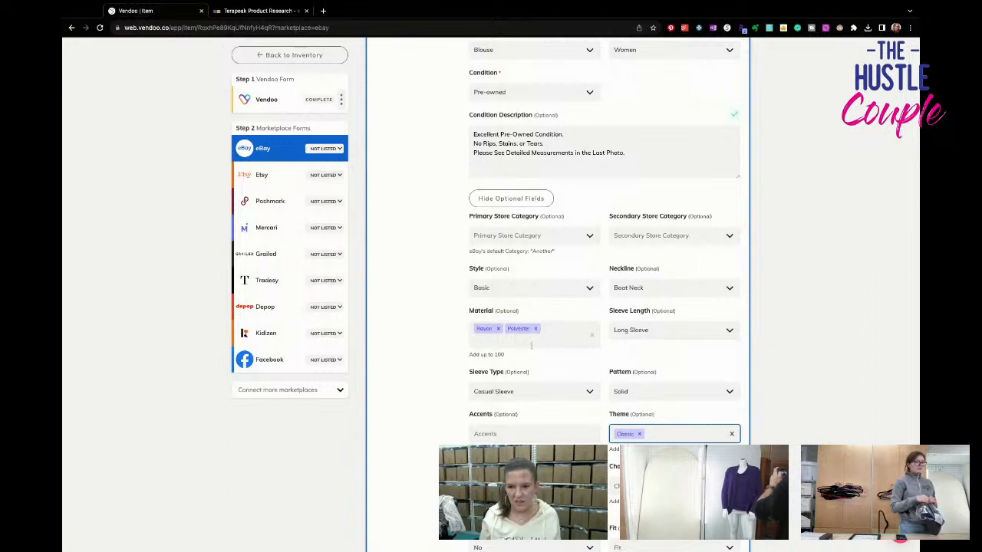
# - Set the eBay fit to Classic
pyautogui.scroll(-5, 537, 361)
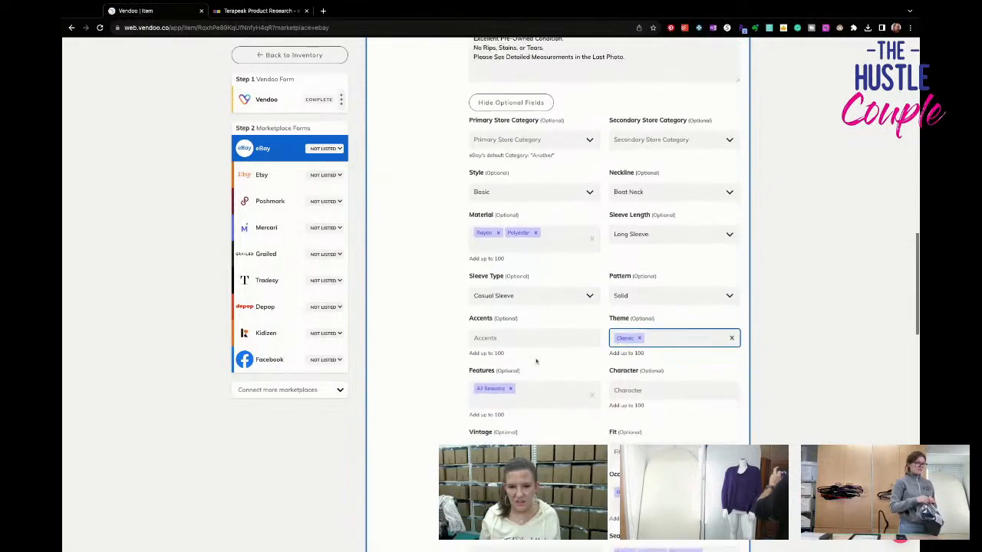
pyautogui.click(659, 327)
pyautogui.click(644, 358)
pyautogui.click(649, 326)
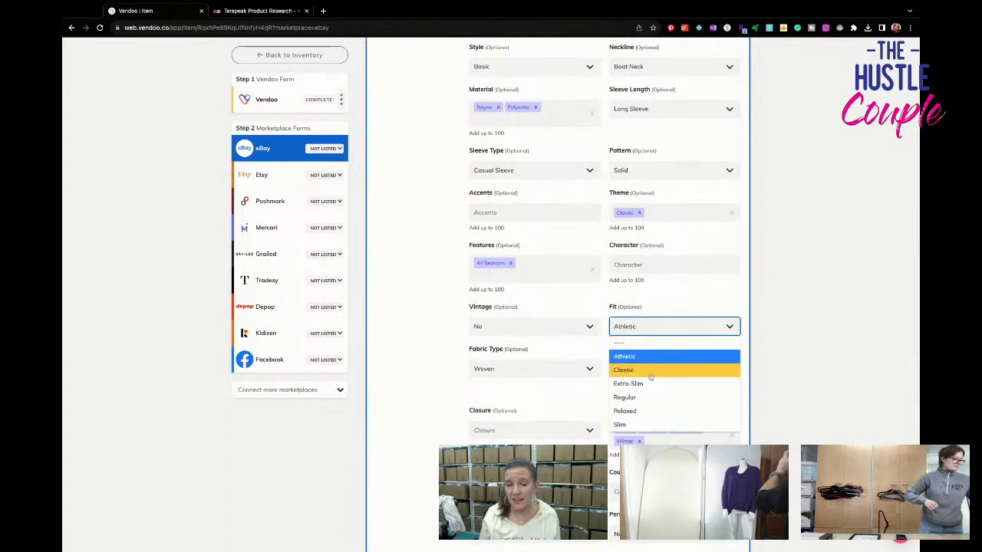
pyautogui.click(636, 369)
# - Set the eBay fabric type to Knit and the closure to Pullover
pyautogui.click(544, 371)
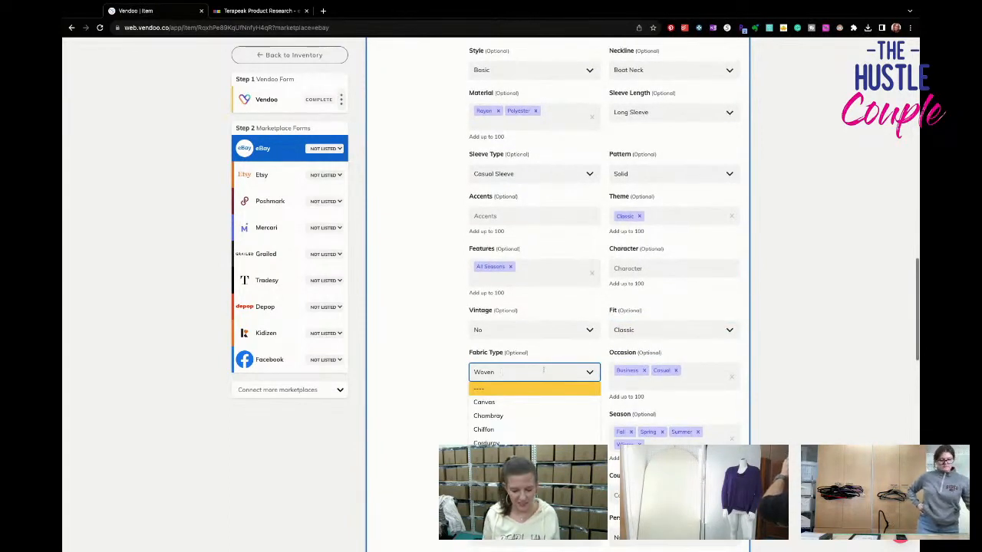
pyautogui.write('knit')
pyautogui.press('Return')
pyautogui.scroll(-1, 541, 380)
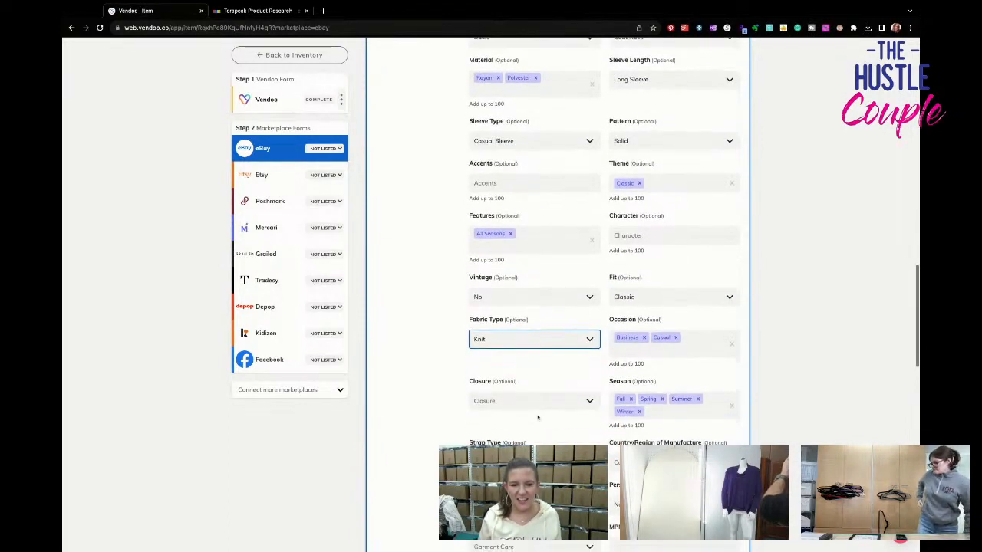
pyautogui.click(534, 401)
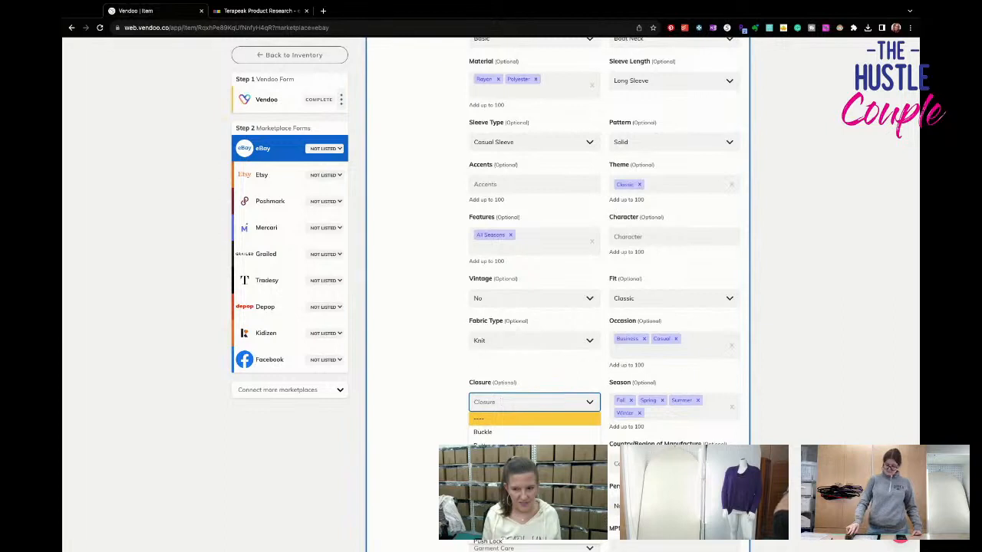
pyautogui.write('pull')
pyautogui.press('Return')
# - Review the remaining eBay shipping and pricing details and list the black top on eBay
pyautogui.scroll(-3, 598, 230)
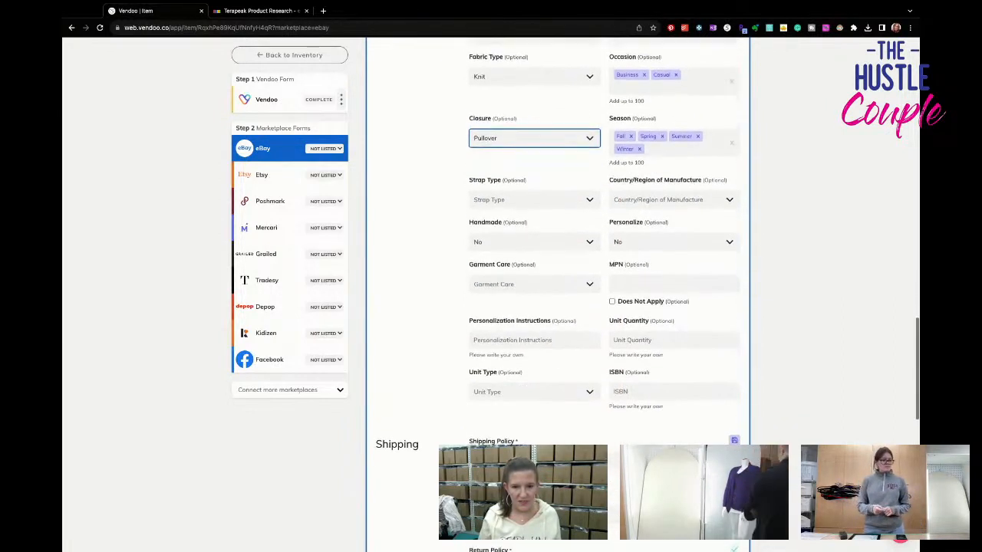
pyautogui.scroll(-1, 537, 261)
pyautogui.scroll(-1, 541, 333)
pyautogui.scroll(-3, 540, 334)
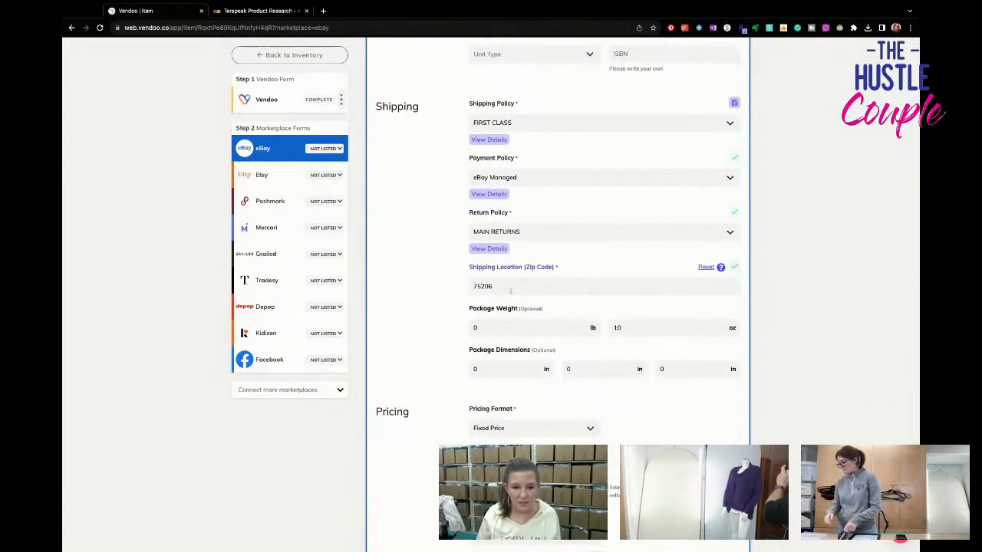
pyautogui.scroll(-4, 515, 267)
pyautogui.click(644, 403)
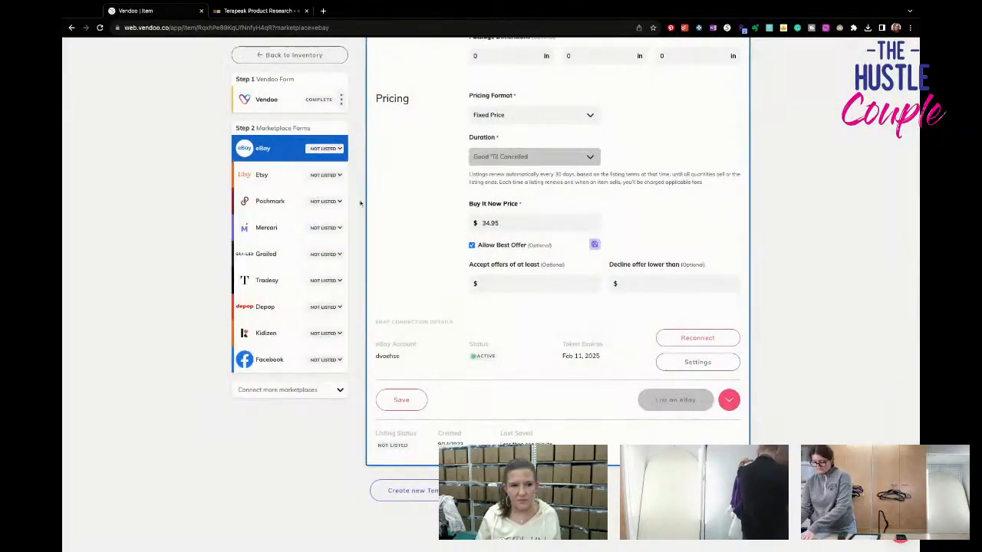
# - Open the black top's Poshmark form and set the US Standard size to L
pyautogui.click(284, 204)
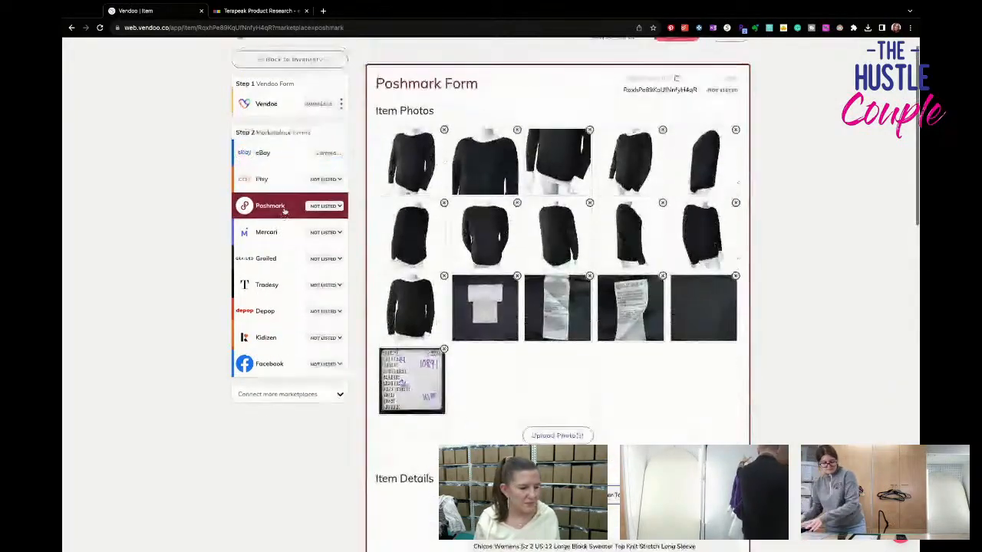
pyautogui.scroll(-6, 470, 333)
pyautogui.scroll(-3, 470, 333)
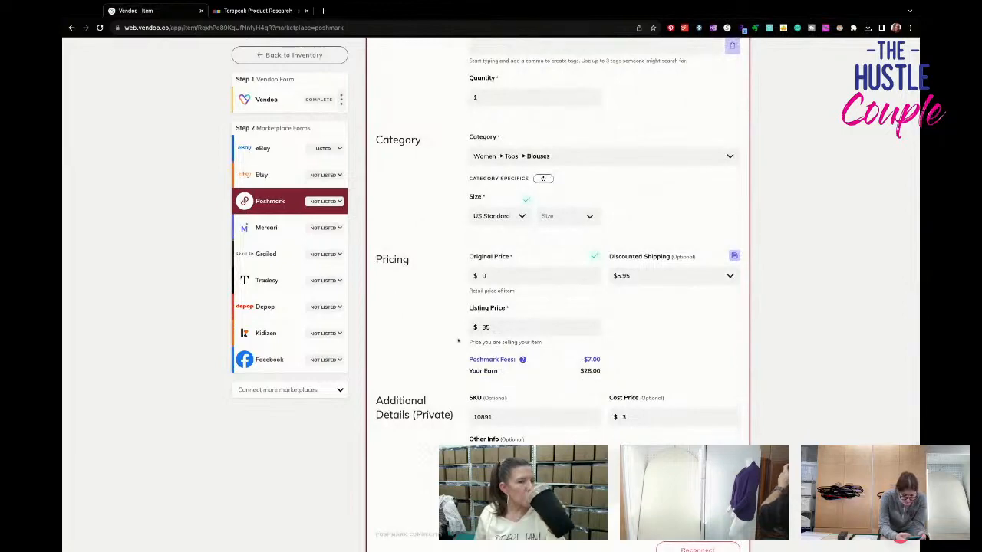
pyautogui.click(575, 218)
pyautogui.scroll(-3, 562, 337)
pyautogui.click(562, 341)
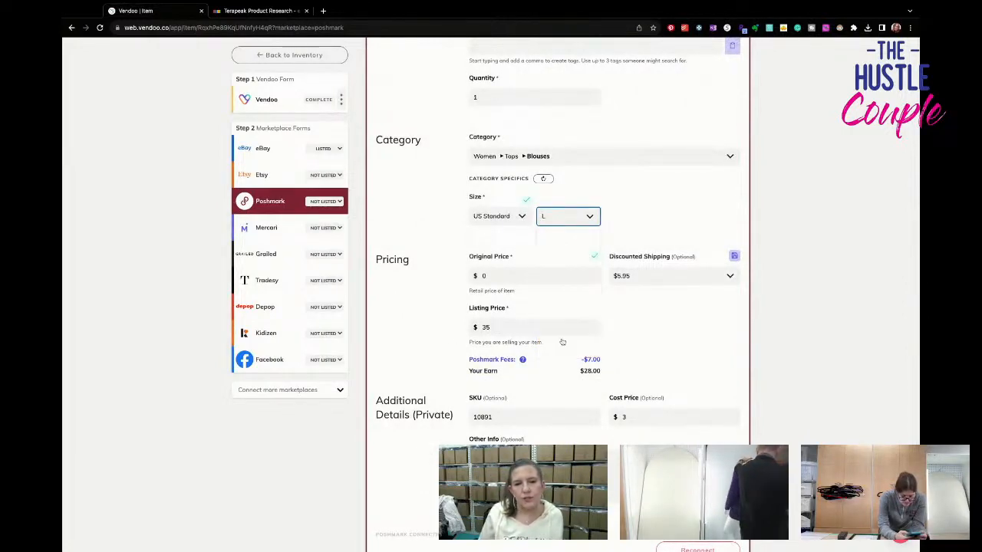
# - Set the Poshmark discounted shipping to No Discount and list the black top on Poshmark
pyautogui.scroll(15, 563, 341)
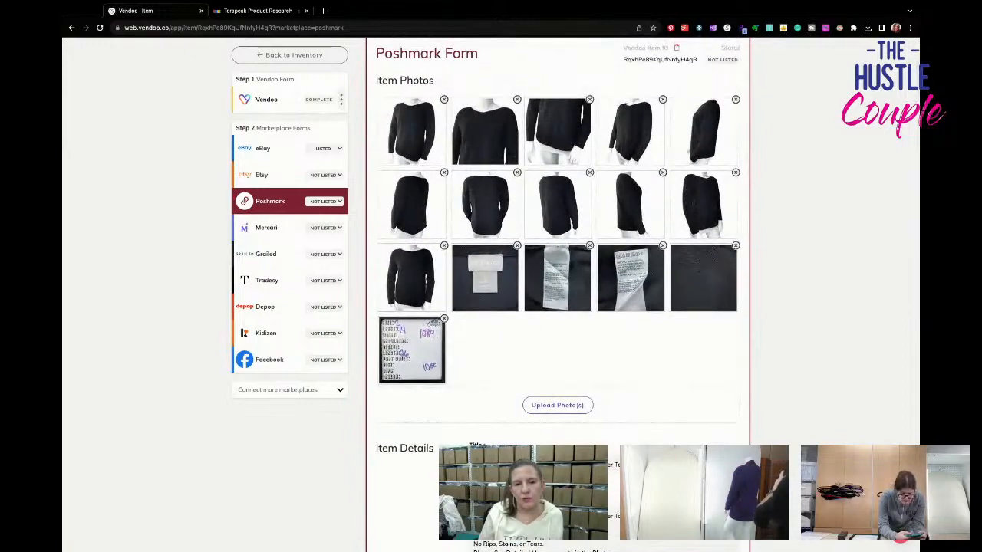
pyautogui.scroll(-15, 557, 291)
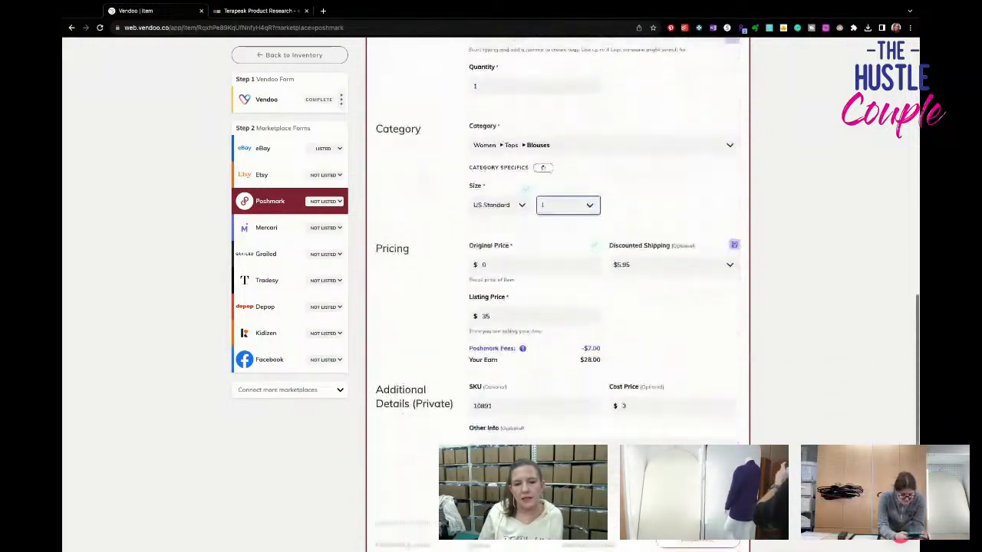
pyautogui.click(673, 249)
pyautogui.click(646, 266)
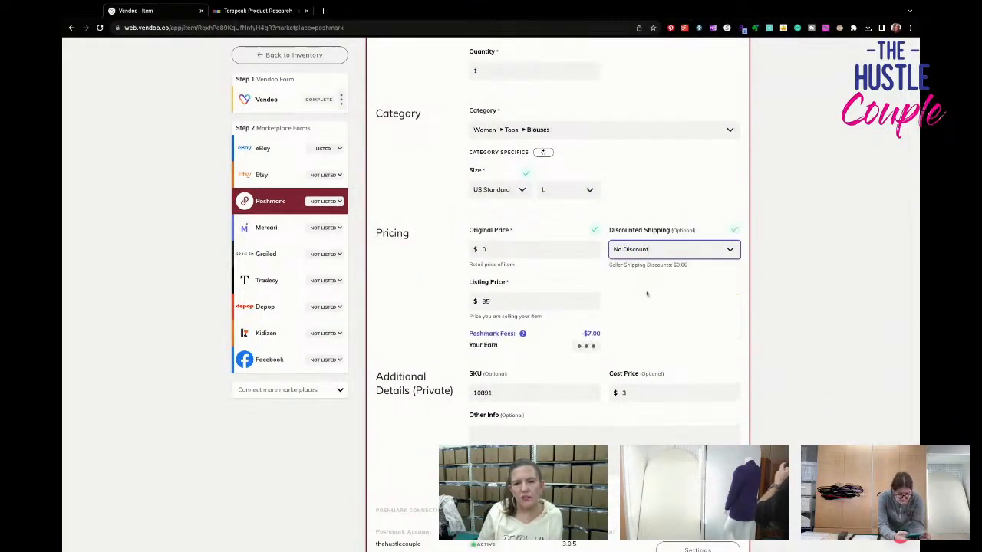
pyautogui.scroll(-3, 651, 340)
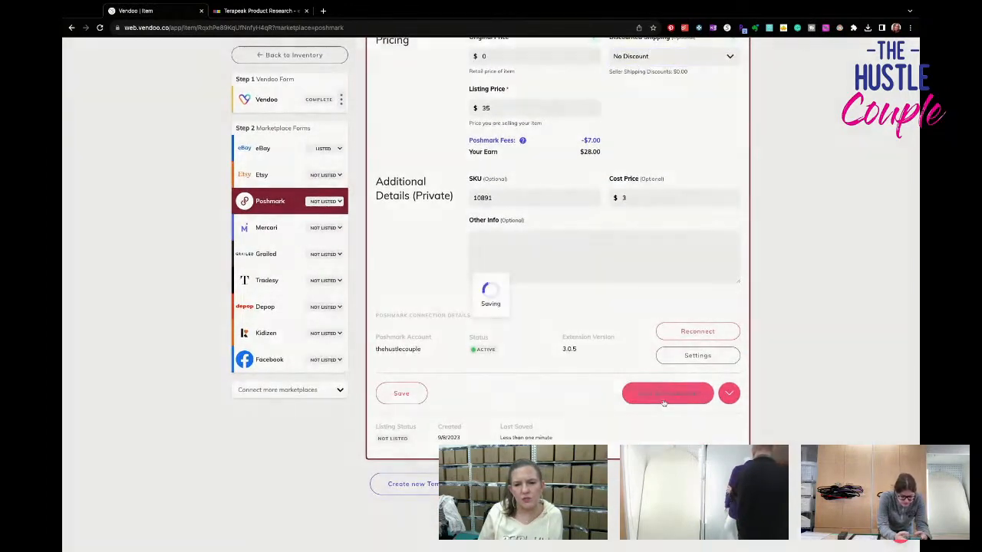
pyautogui.click(664, 395)
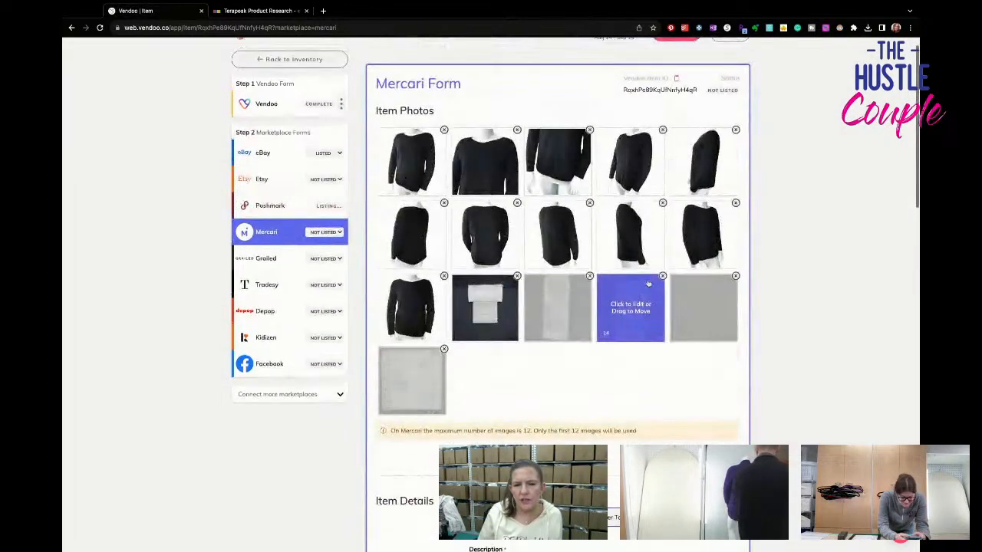
# - Remove surplus photos of the black top from its Mercari listing to fit the 12-image limit
pyautogui.click(663, 203)
pyautogui.click(659, 205)
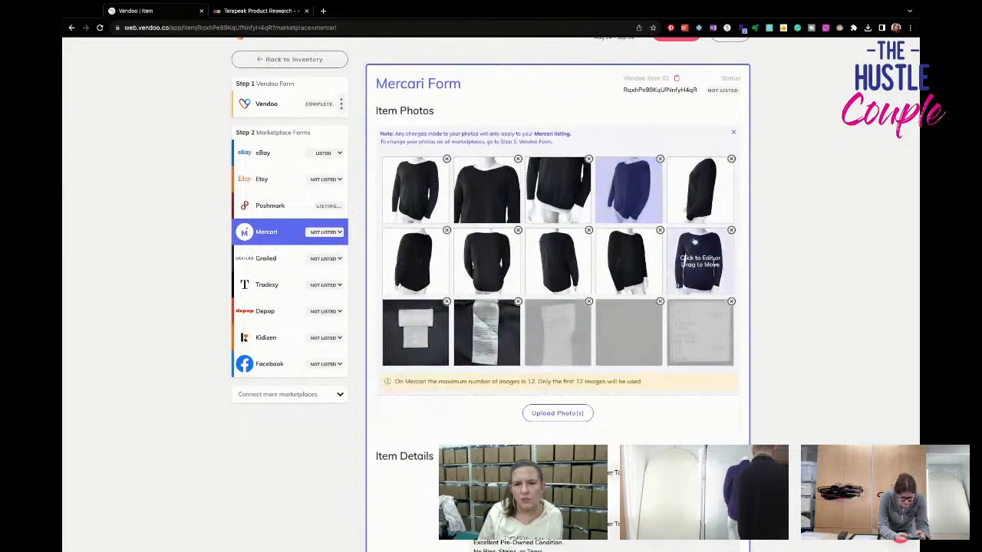
pyautogui.click(661, 230)
pyautogui.click(660, 232)
pyautogui.click(731, 159)
pyautogui.click(730, 161)
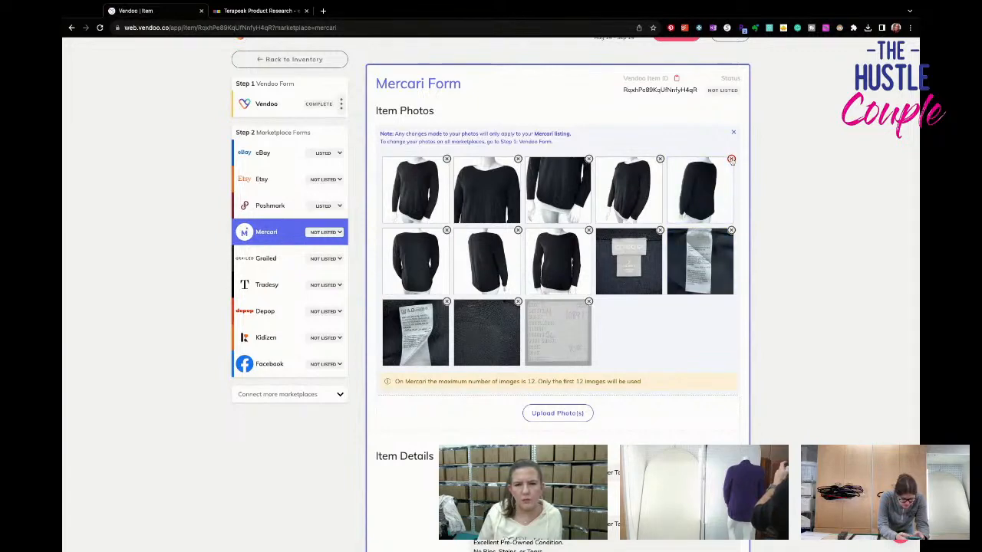
pyautogui.click(518, 230)
pyautogui.click(517, 233)
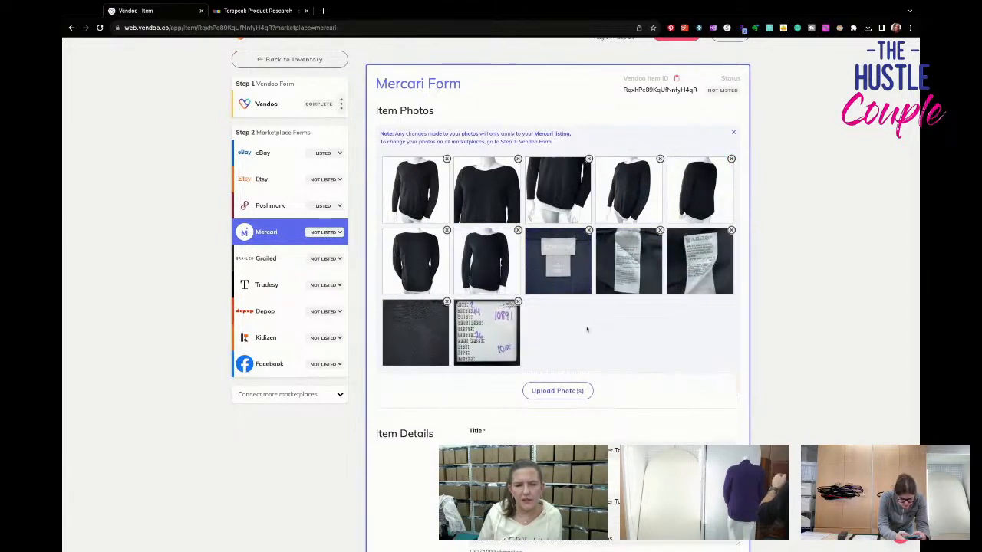
# - Set the Mercari shipping label to USPS First-Class Package, 1 - 5 days, $7.40, 1 lb, and list the black top on Mercari
pyautogui.scroll(-2, 588, 330)
pyautogui.scroll(-2, 588, 330)
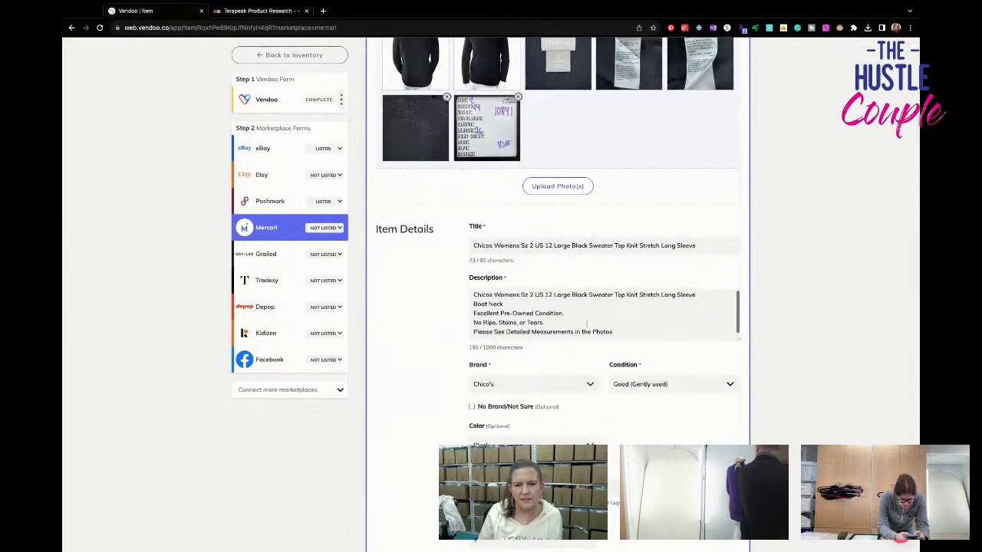
pyautogui.scroll(-4, 587, 324)
pyautogui.scroll(-3, 587, 324)
pyautogui.click(535, 219)
pyautogui.click(531, 277)
pyautogui.scroll(-3, 532, 292)
pyautogui.click(537, 280)
pyautogui.click(550, 247)
pyautogui.scroll(-2, 553, 274)
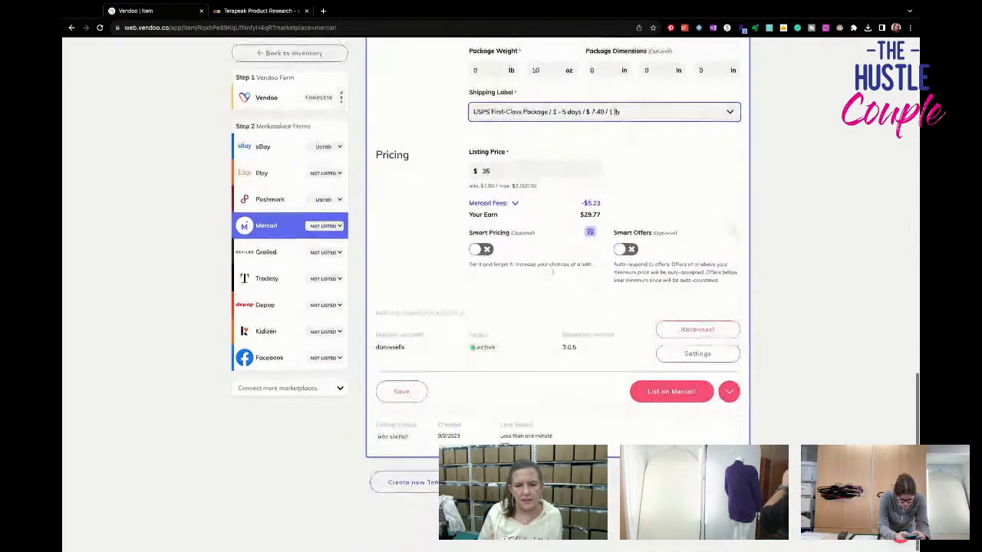
pyautogui.click(657, 394)
# - Return to the inventory and open the bright blue sleeveless "Womens Size Top" draft
pyautogui.click(322, 55)
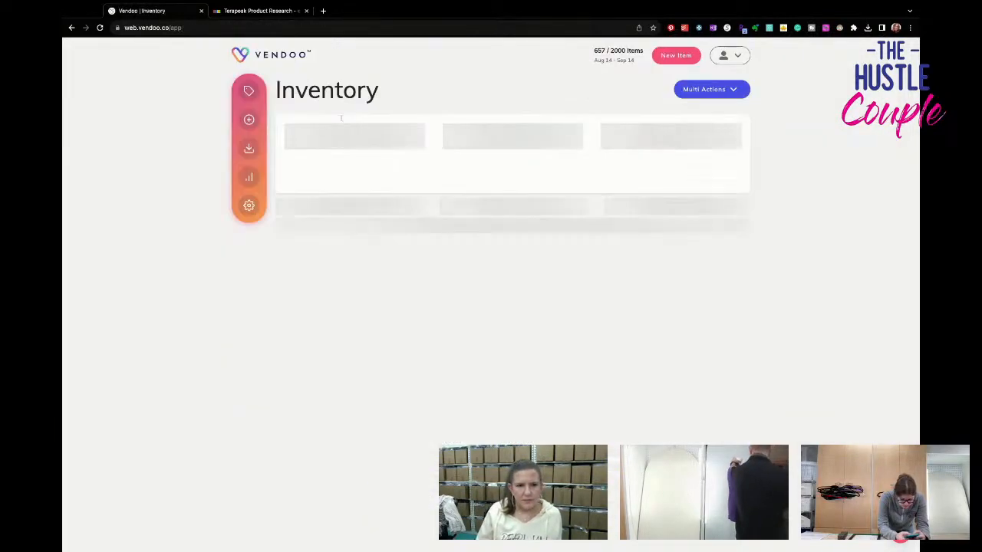
pyautogui.scroll(-10, 494, 326)
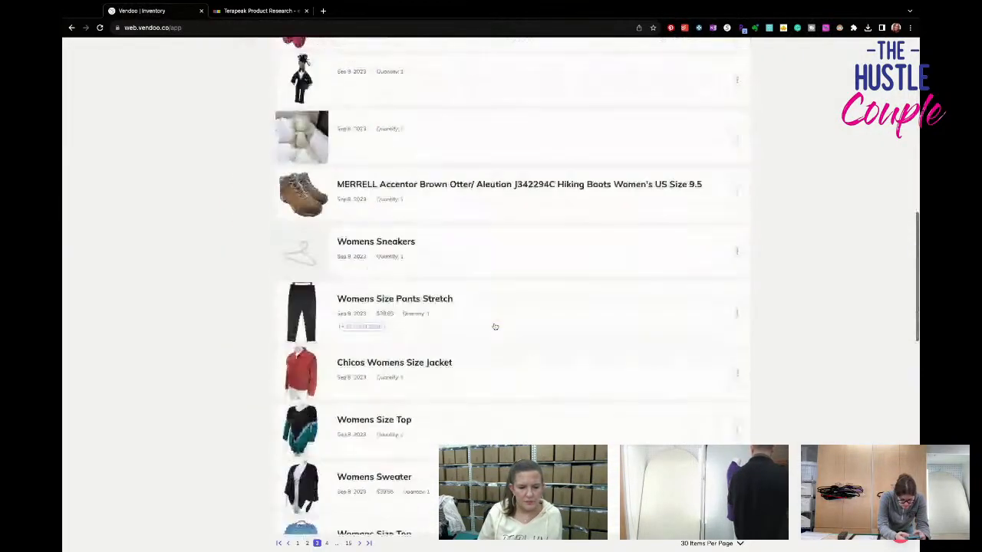
pyautogui.scroll(-3, 494, 326)
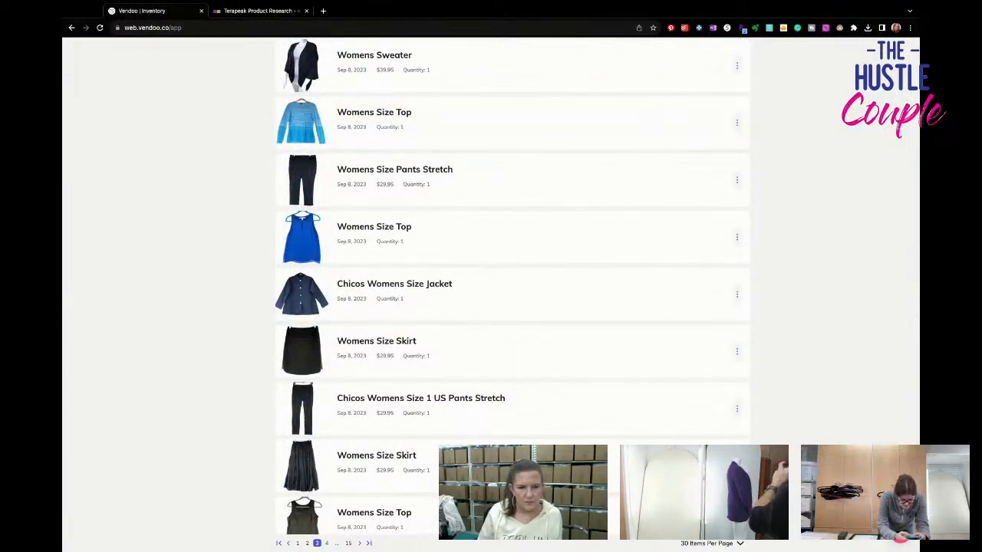
pyautogui.click(484, 235)
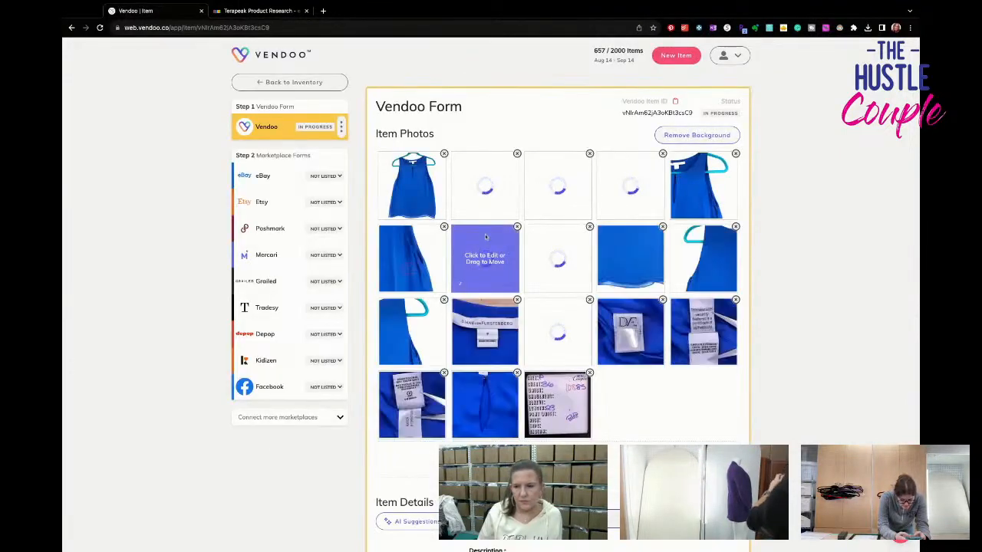
# - Check the blue top's label photos and title it "Diane Von Furstenburg Womens Size P Raica Swing Tank Top Blue Keyhole 100% Silk"
pyautogui.scroll(-1, 558, 361)
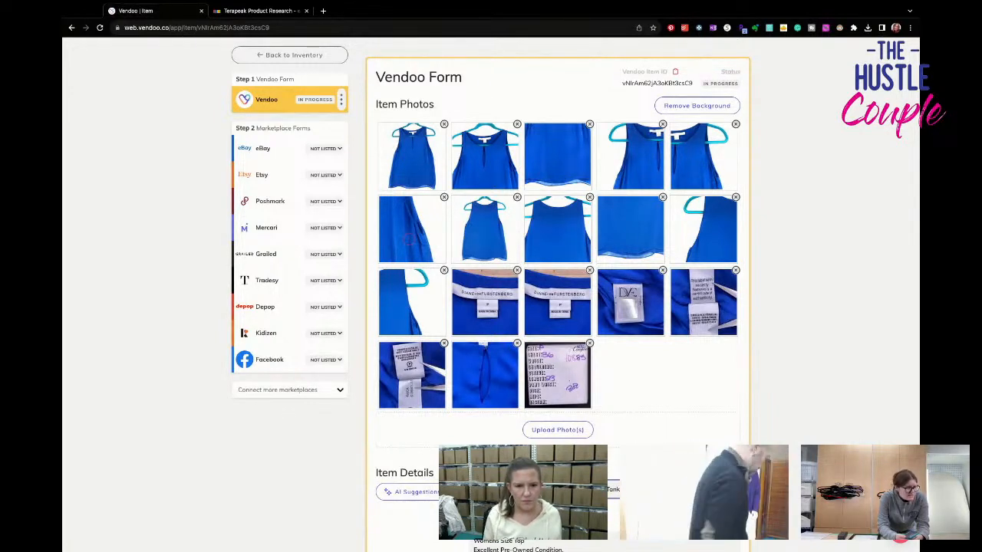
pyautogui.click(412, 375)
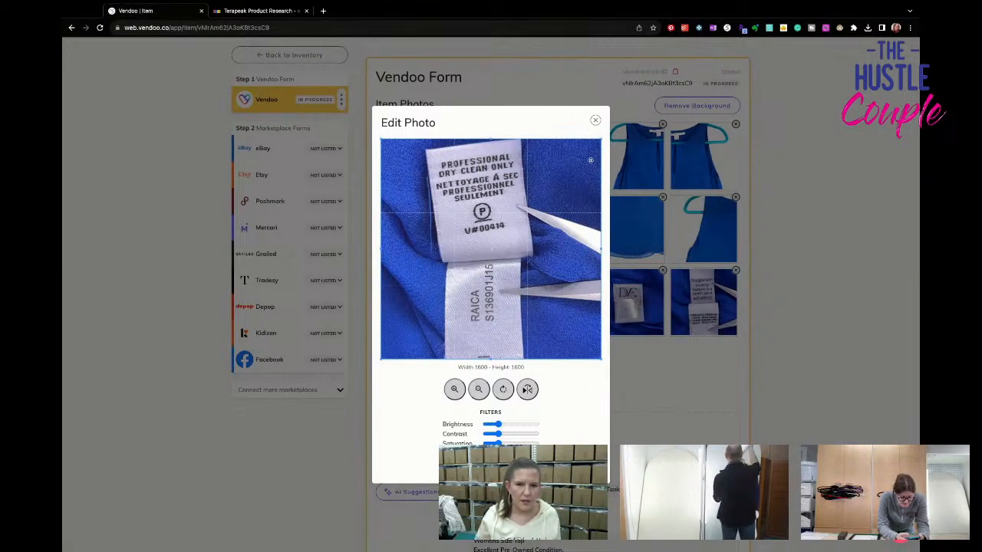
pyautogui.click(595, 121)
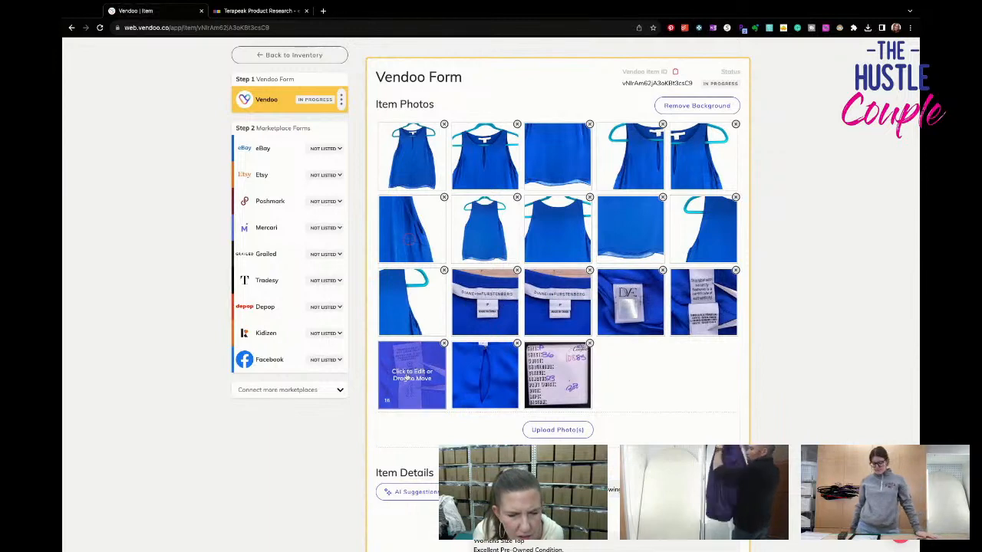
pyautogui.click(412, 375)
pyautogui.click(595, 120)
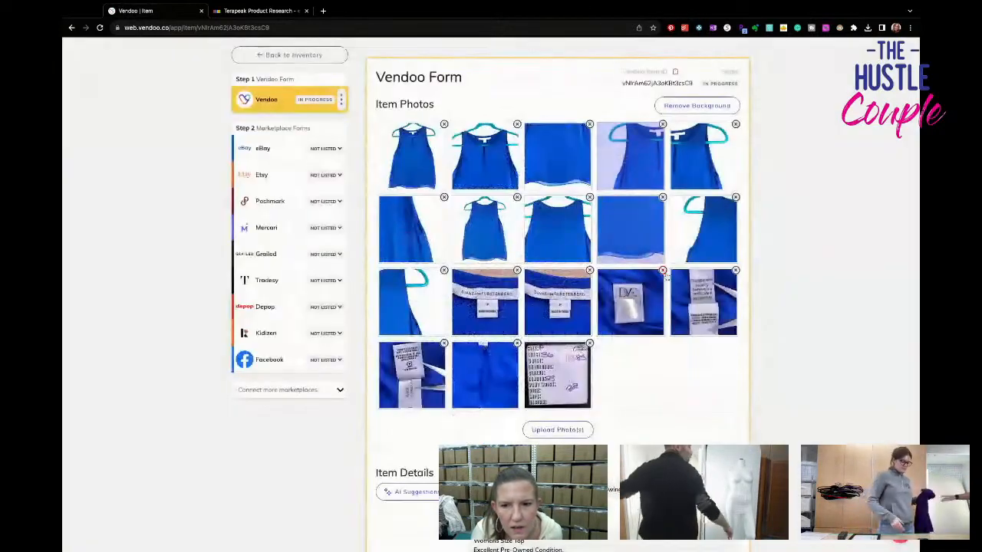
pyautogui.click(694, 287)
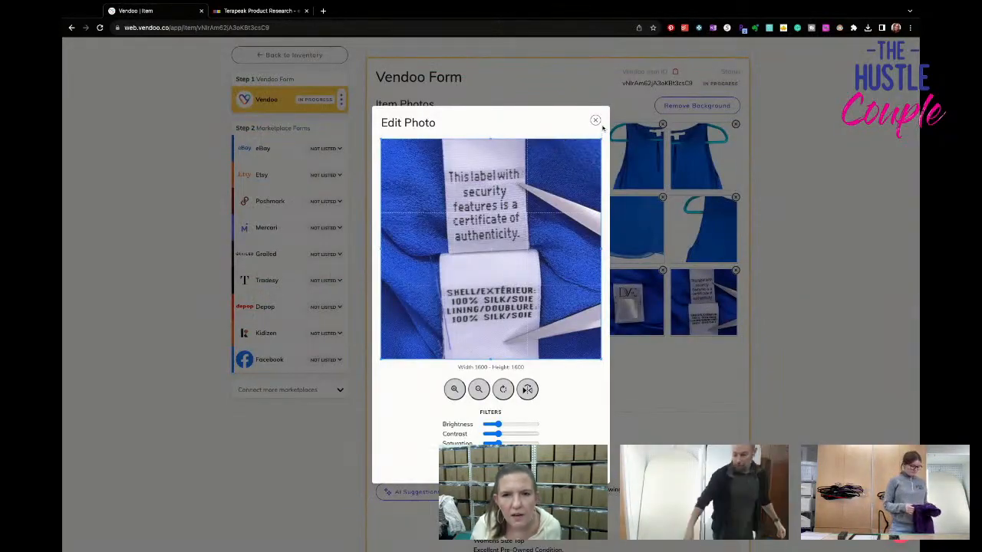
pyautogui.click(595, 121)
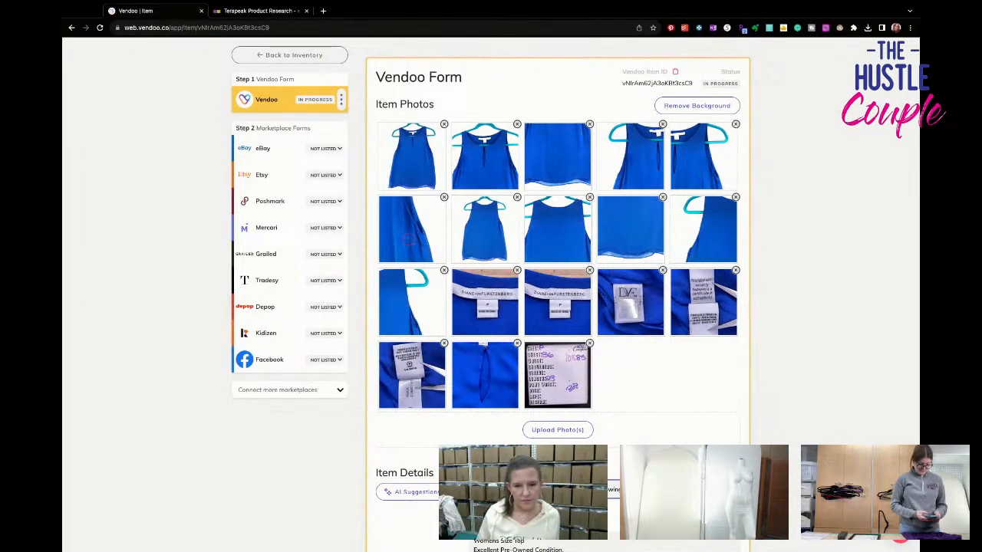
pyautogui.scroll(-10, 559, 294)
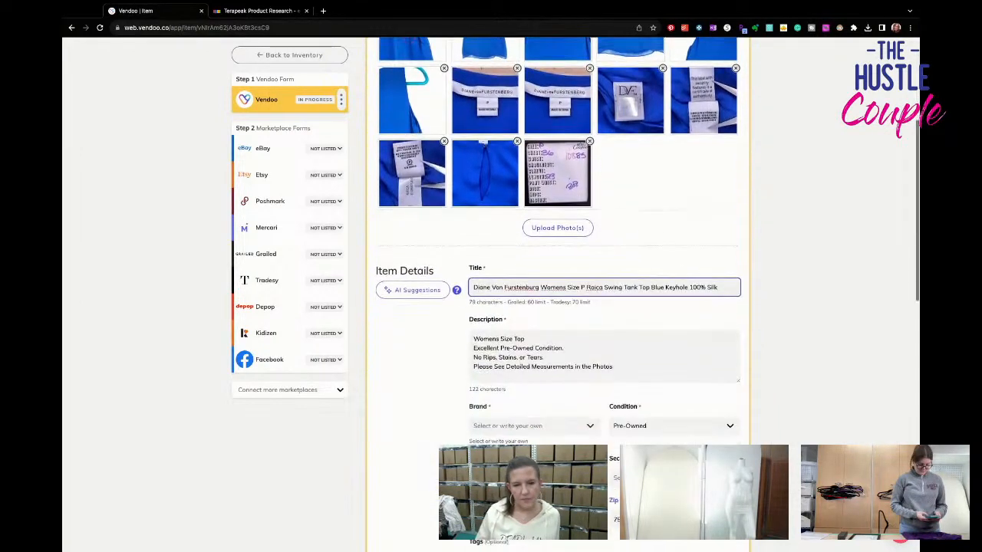
# - Set the blue top's brand to Diane von Furstenberg, the primary color to Blue and the SKU to 10885
pyautogui.scroll(3, 556, 295)
pyautogui.click(557, 329)
pyautogui.write('diane')
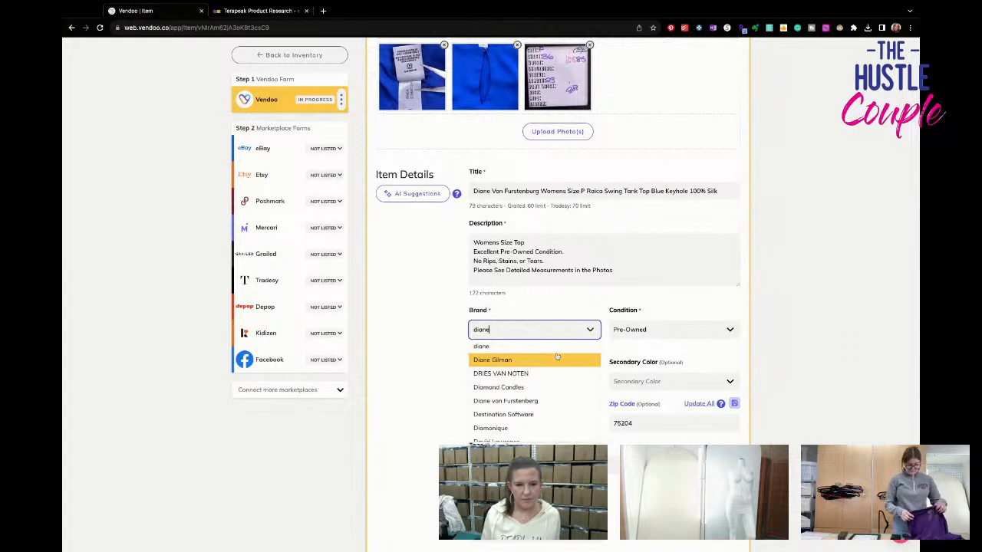
pyautogui.click(530, 400)
pyautogui.click(523, 381)
pyautogui.write('blue')
pyautogui.press('Return')
pyautogui.click(518, 424)
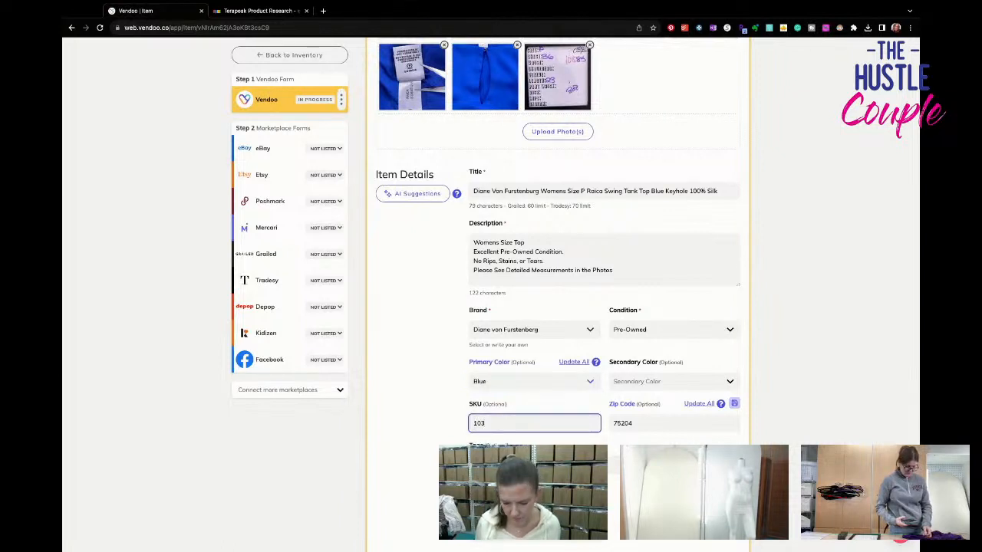
pyautogui.write('885')
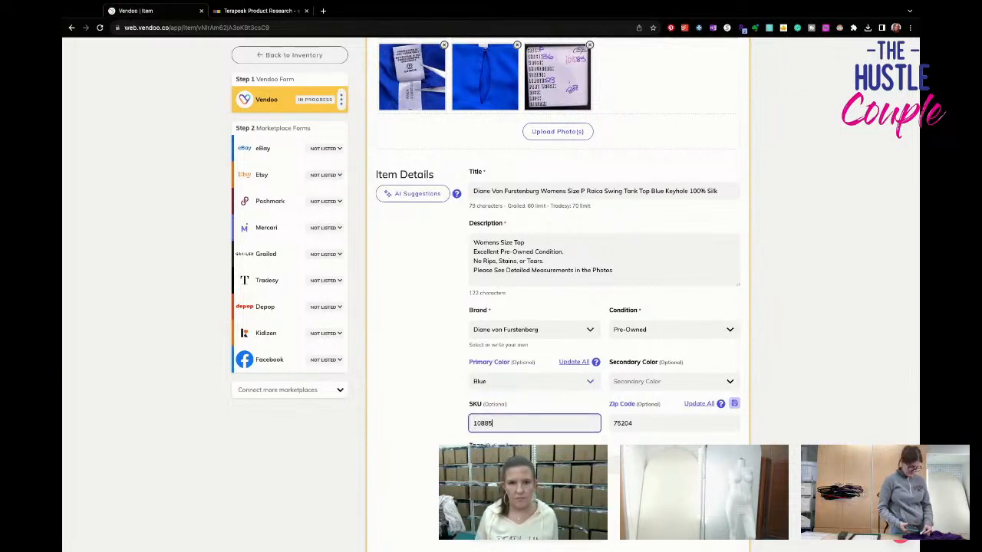
# - Set the blue top's package weight to 3 oz
pyautogui.scroll(-3, 558, 307)
pyautogui.moveTo(631, 411); pyautogui.dragTo(562, 409)
pyautogui.write('3')
pyautogui.scroll(-1, 562, 409)
# - Enter a listing price of $44.95 and a cost of goods of $3, and save the Vendoo form
pyautogui.click(535, 487)
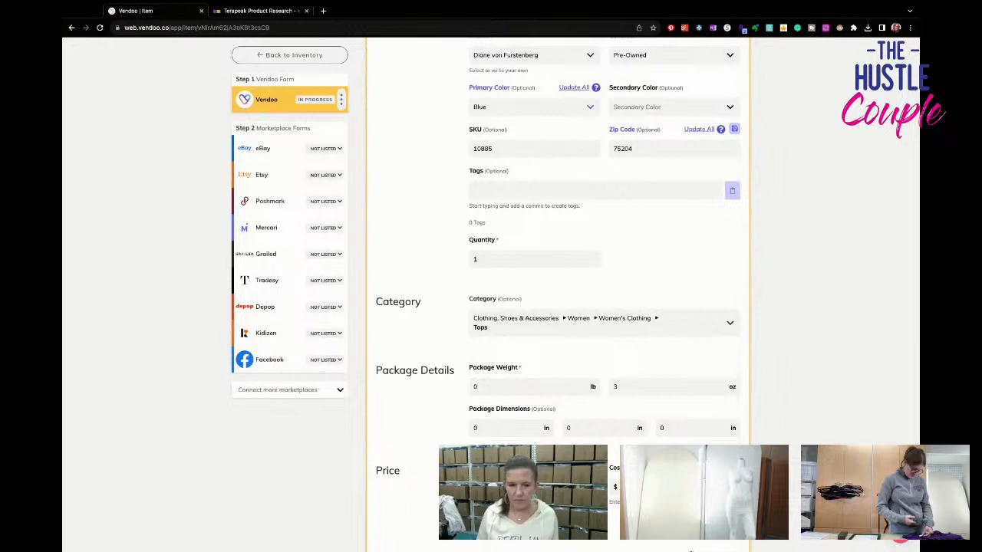
pyautogui.scroll(-1, 648, 293)
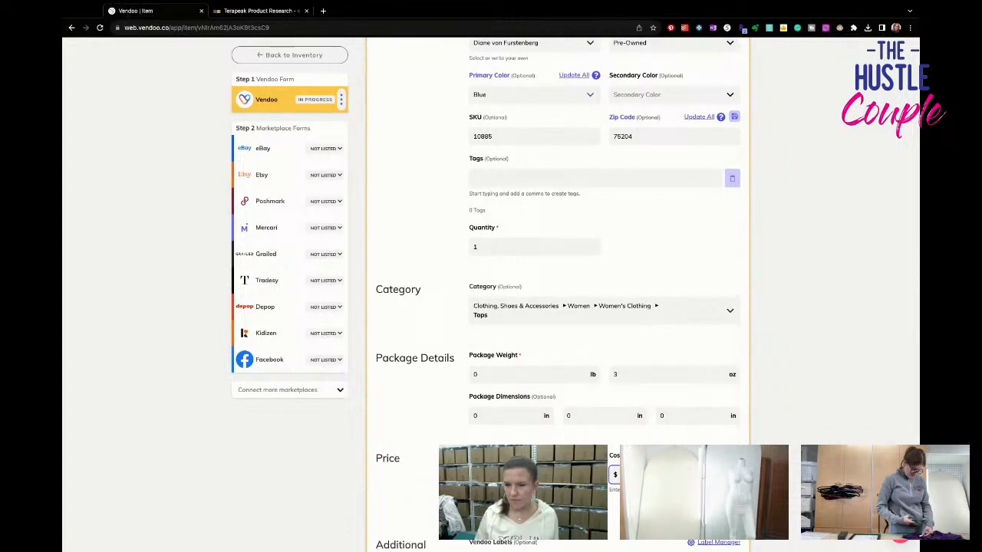
pyautogui.scroll(-1, 604, 293)
pyautogui.write('3')
pyautogui.scroll(-1, 604, 293)
pyautogui.scroll(-1, 648, 289)
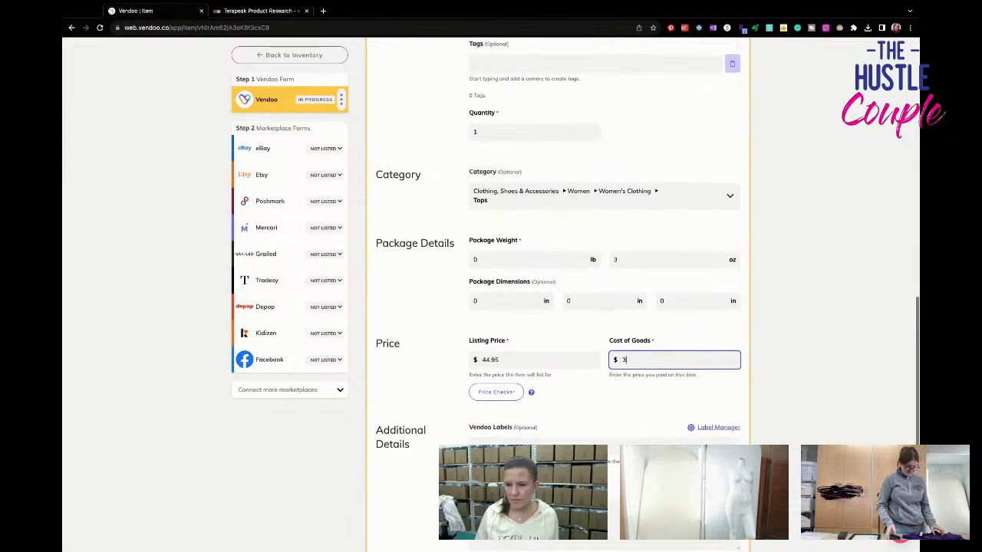
pyautogui.scroll(-2, 424, 499)
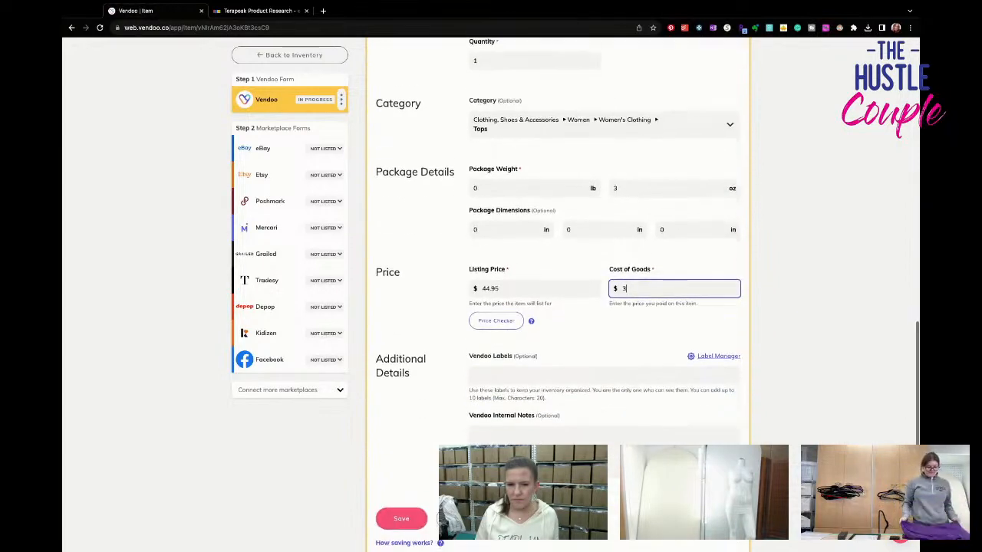
pyautogui.click(424, 497)
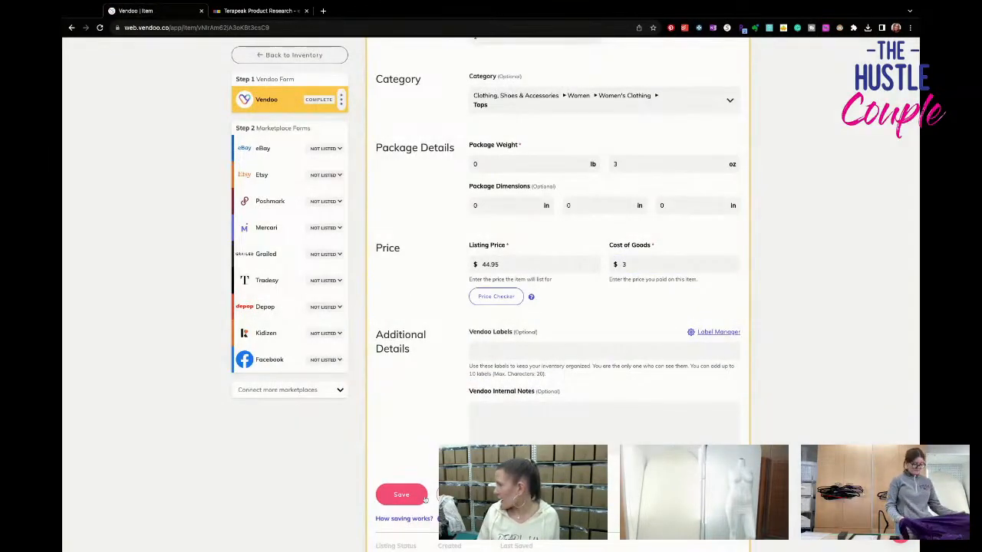
pyautogui.click(415, 503)
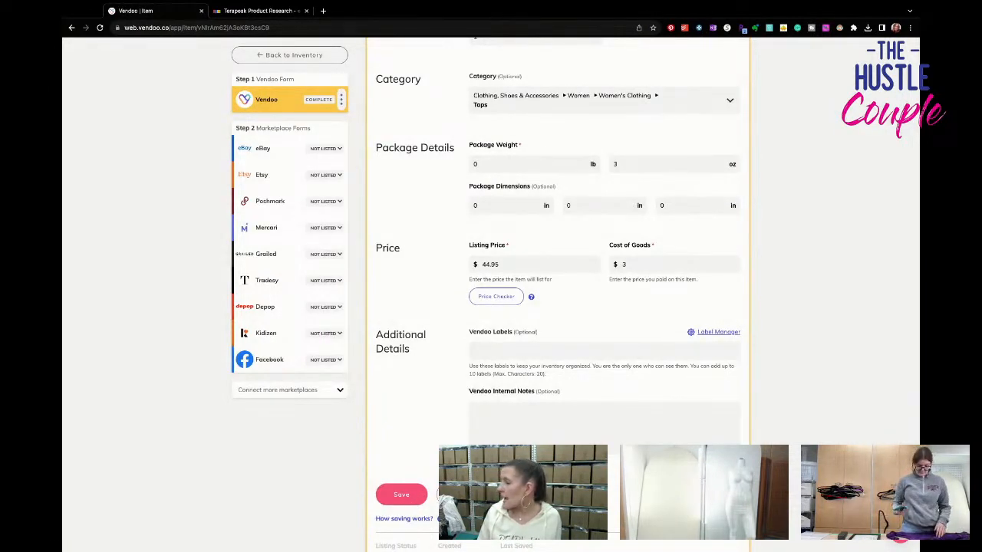
# - Replace the "Womens Size Top" line of the Vendoo description with the blue top's full title and save the item
pyautogui.click(294, 152)
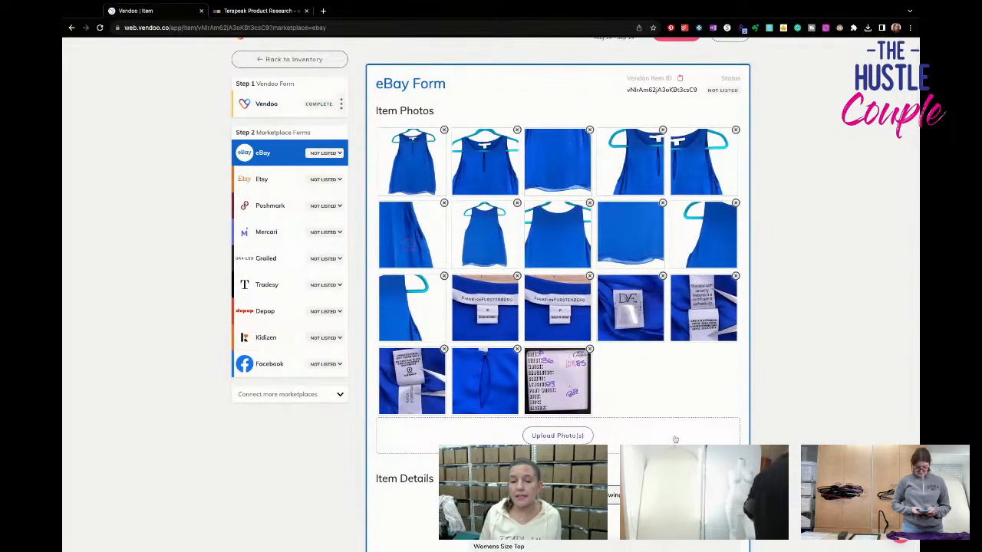
pyautogui.scroll(-2, 675, 440)
pyautogui.scroll(-2, 675, 441)
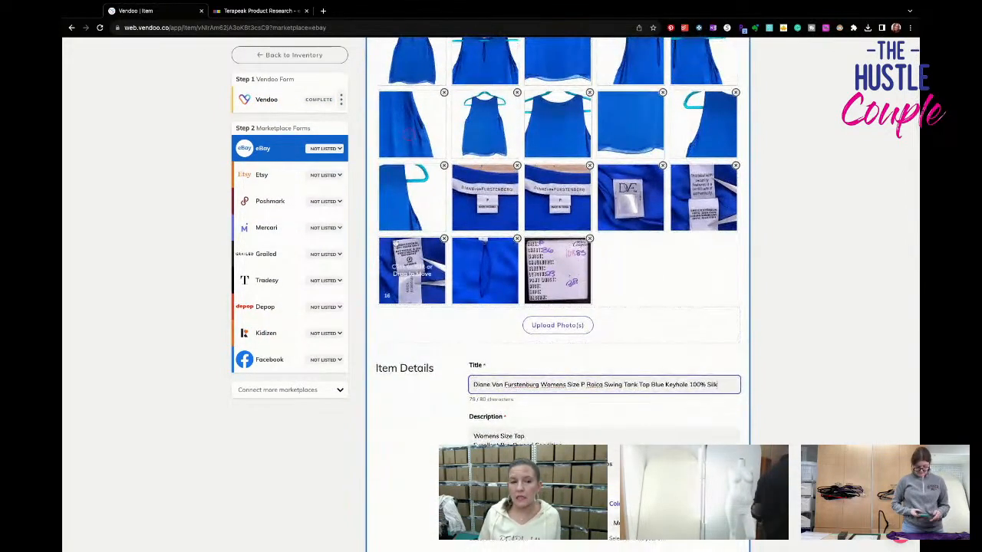
pyautogui.click(285, 103)
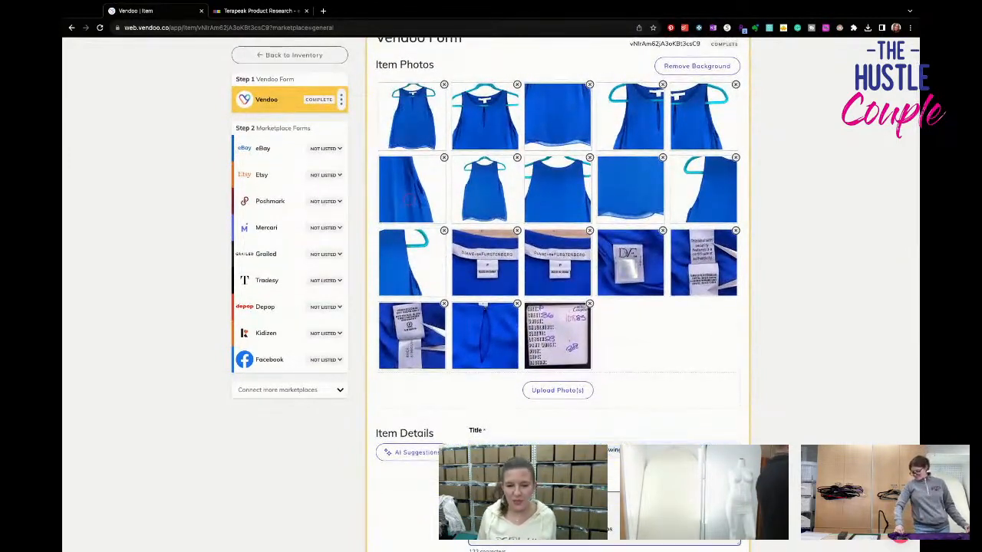
pyautogui.scroll(-5, 559, 291)
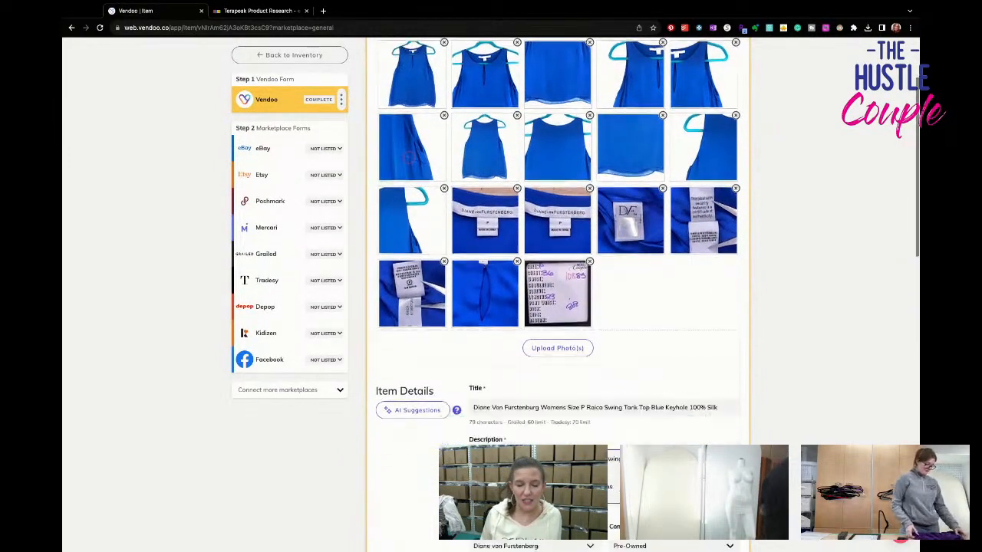
pyautogui.scroll(-5, 604, 292)
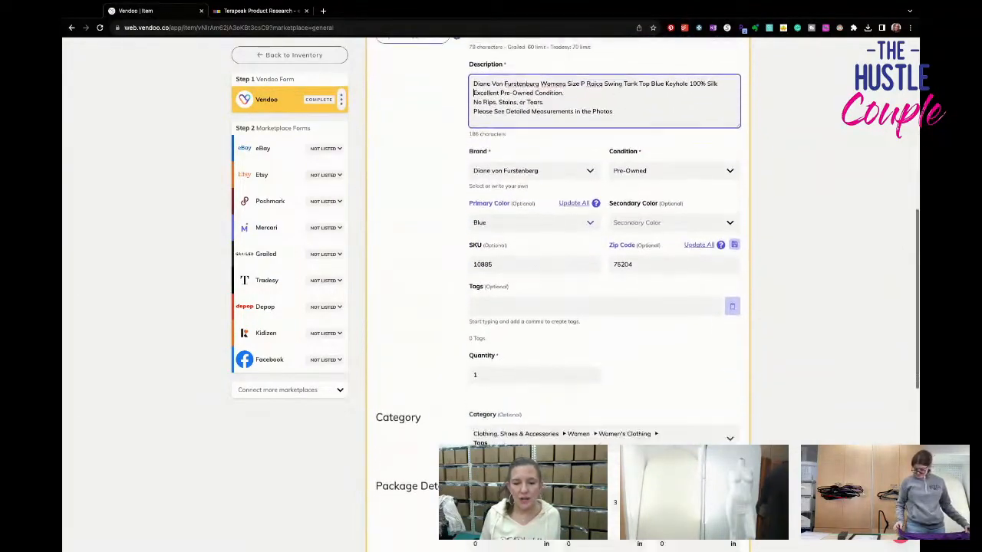
pyautogui.scroll(-3, 413, 383)
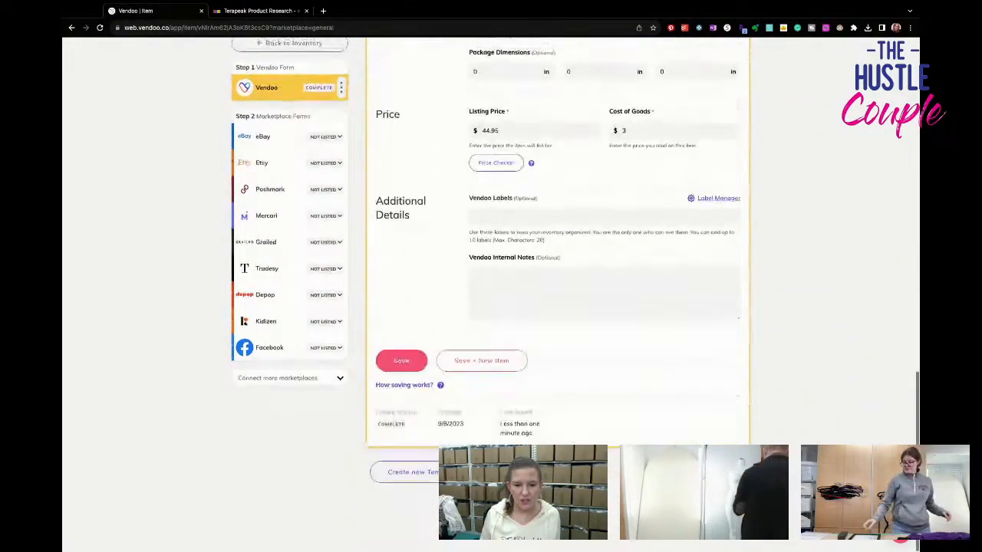
pyautogui.click(407, 376)
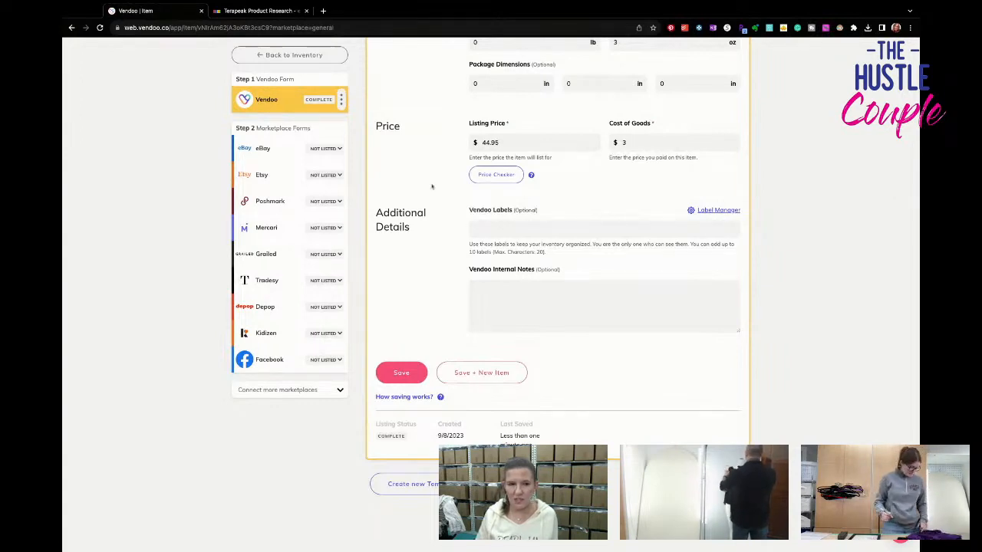
# - Open the blue top's eBay form and set its size to XS in the category specifics
pyautogui.click(277, 149)
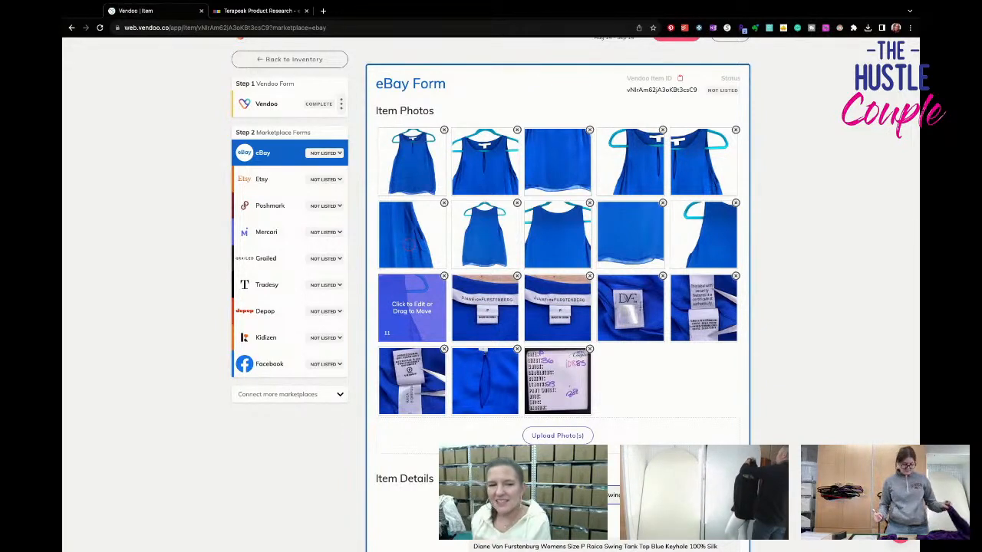
pyautogui.scroll(-4, 429, 369)
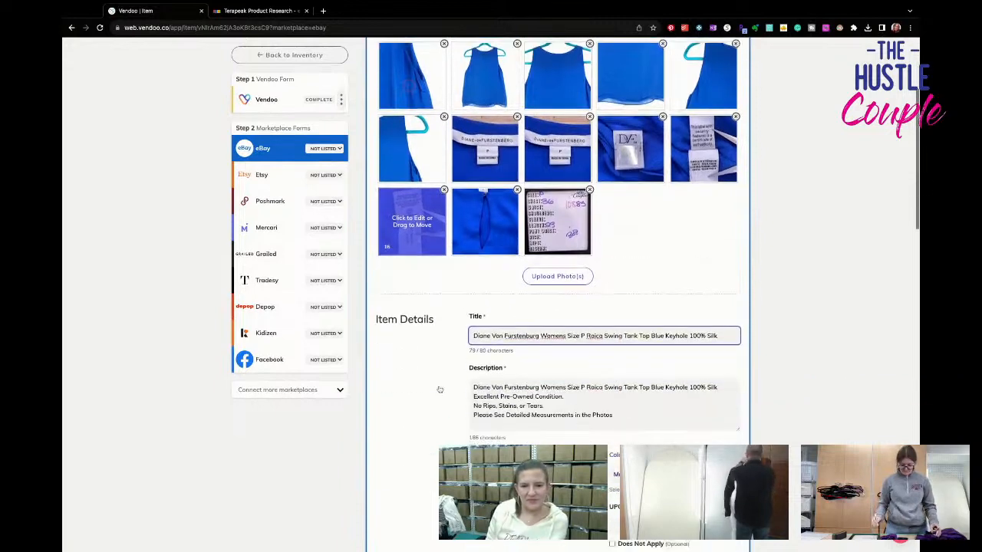
pyautogui.scroll(-3, 491, 376)
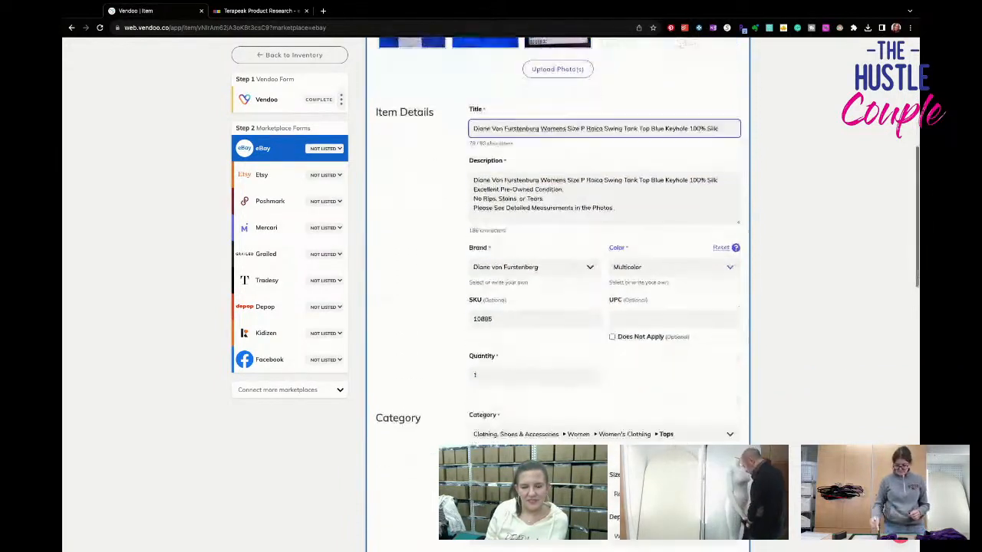
pyautogui.click(522, 382)
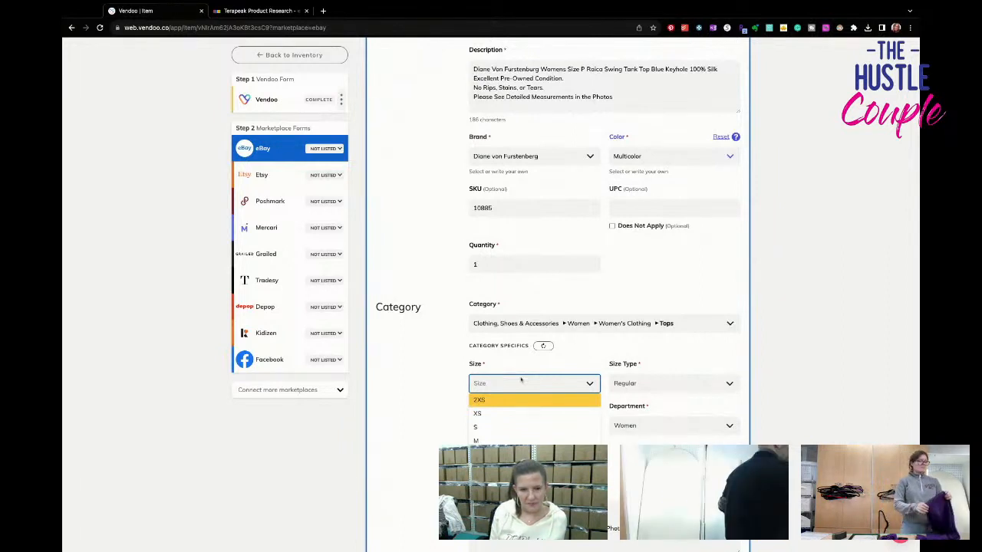
pyautogui.click(520, 415)
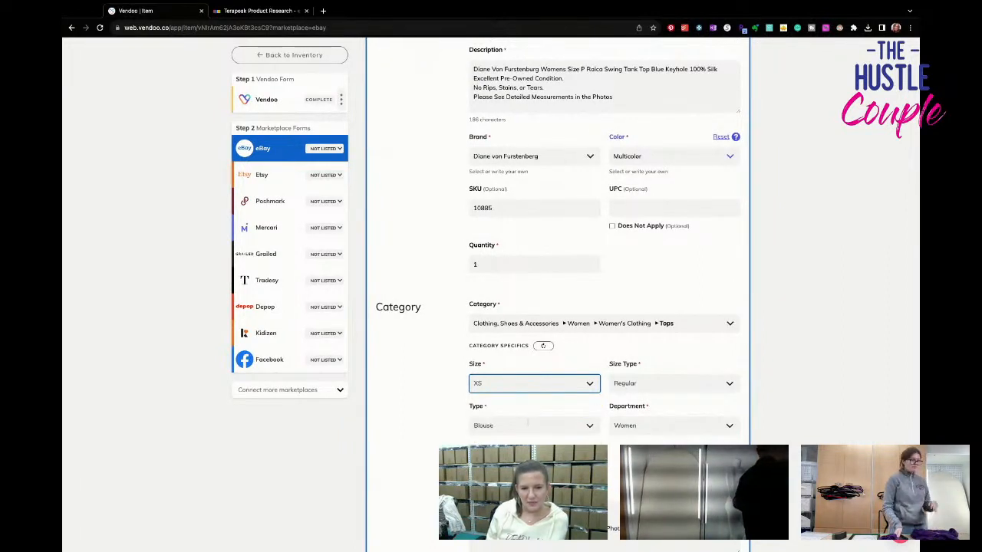
# - Set the eBay sleeve length to Sleeveless and add Silk as the material
pyautogui.scroll(-3, 694, 443)
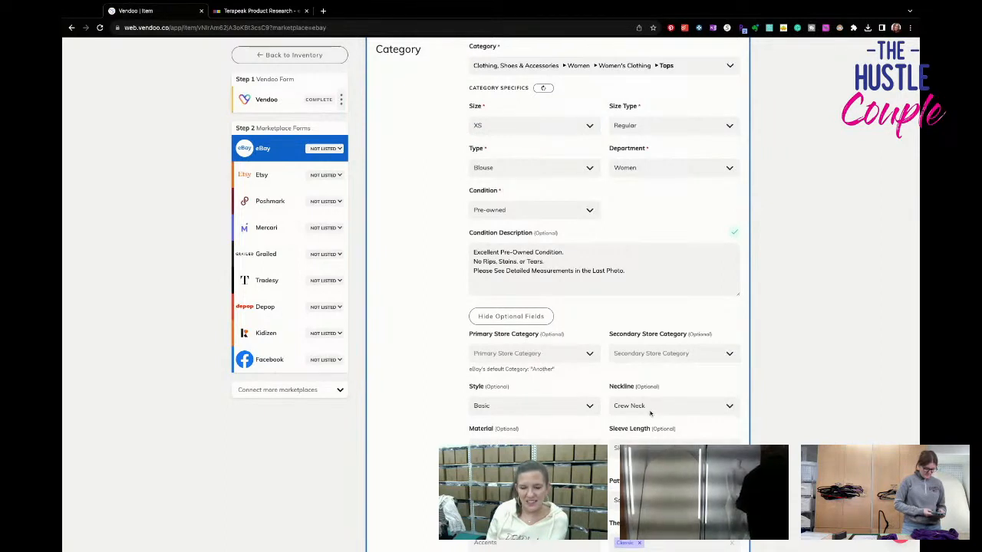
pyautogui.scroll(-1, 651, 418)
pyautogui.click(645, 423)
pyautogui.click(623, 450)
pyautogui.click(542, 421)
pyautogui.write('silk')
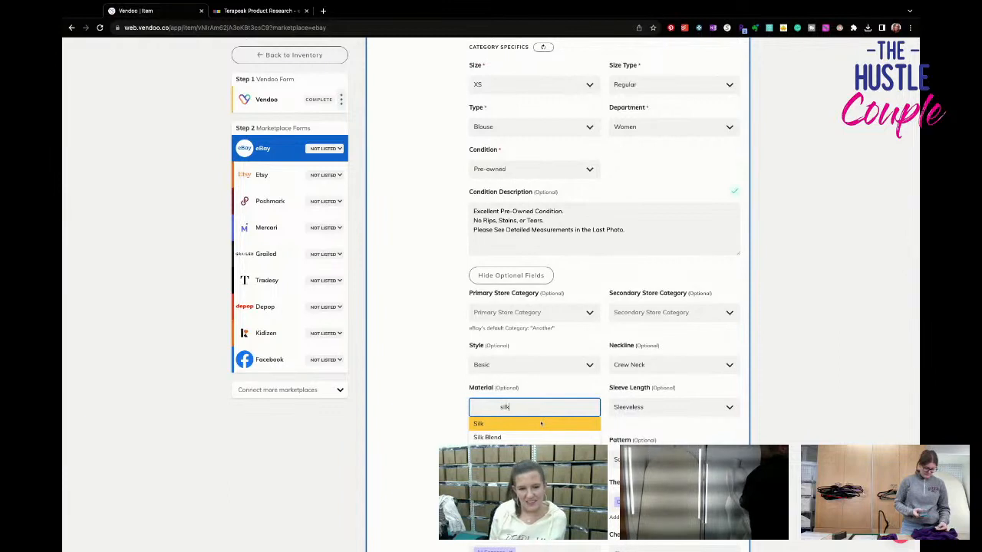
pyautogui.press('Return')
# - Clear the sleeve type and add Designer to the themes in the eBay category specifics
pyautogui.scroll(-1, 541, 424)
pyautogui.scroll(-2, 541, 424)
pyautogui.click(500, 354)
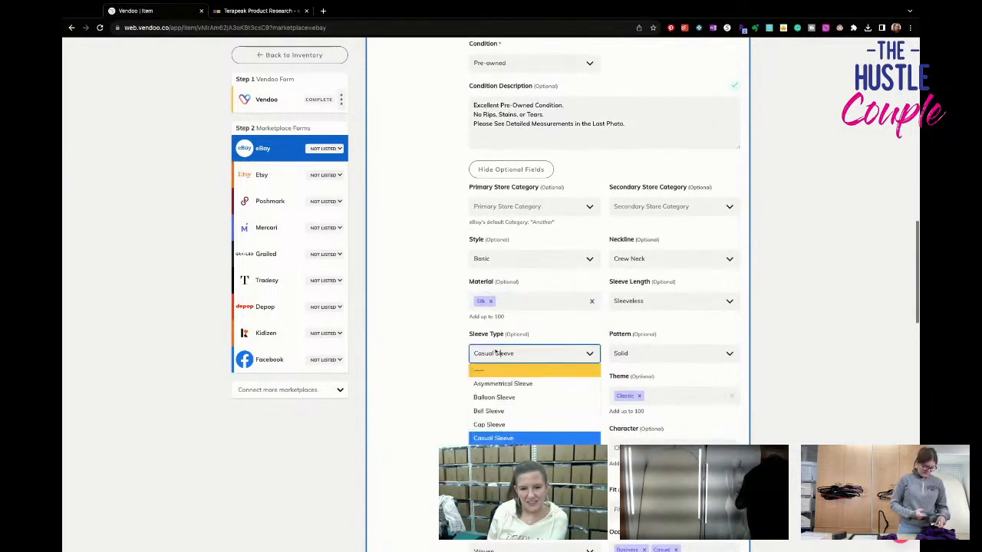
pyautogui.click(507, 372)
pyautogui.scroll(-1, 537, 395)
pyautogui.scroll(-1, 536, 395)
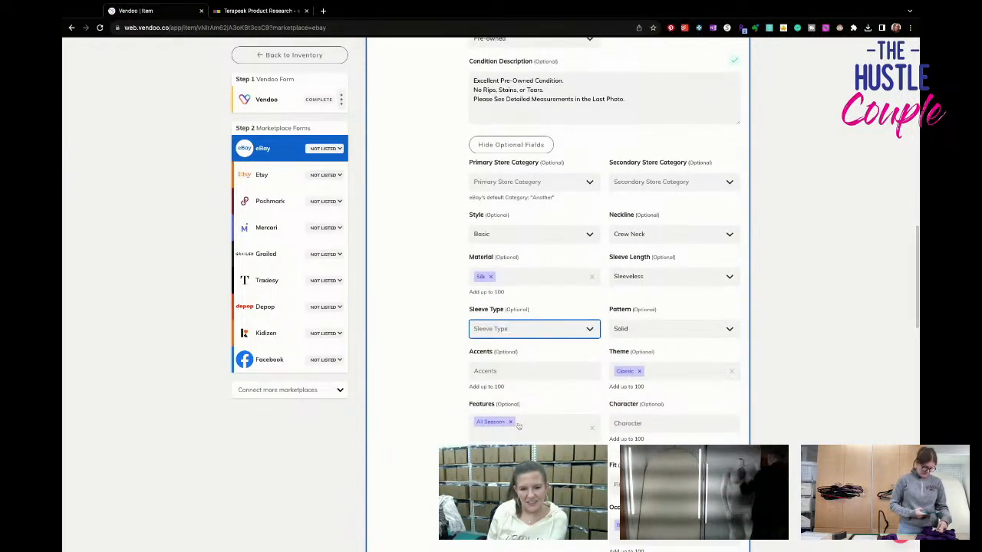
pyautogui.scroll(-1, 553, 406)
pyautogui.scroll(-1, 560, 415)
pyautogui.click(691, 315)
pyautogui.write('desig')
pyautogui.press('Return')
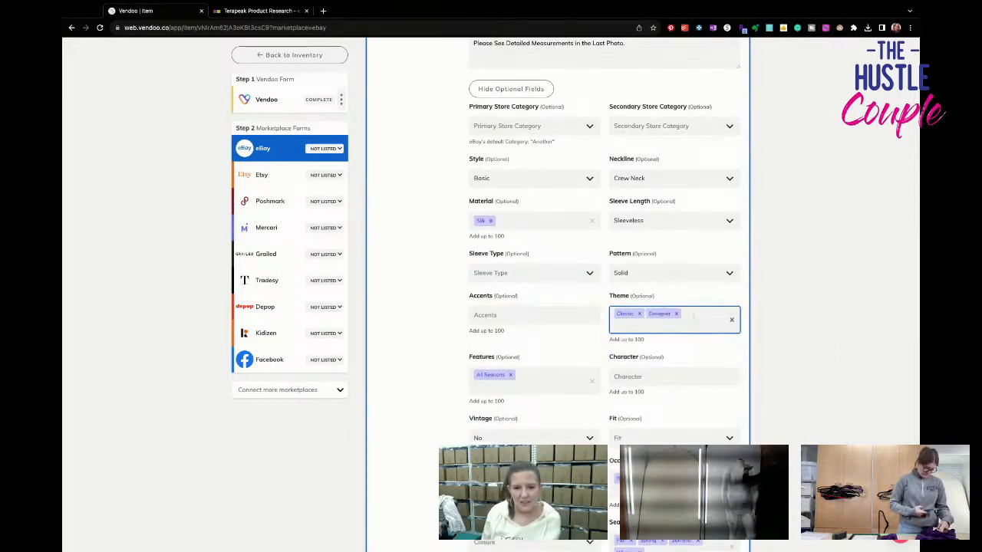
# - Set the eBay fit to Classic, the closure to Pullover and the garment care to Dry Clean Only
pyautogui.scroll(-5, 636, 399)
pyautogui.click(667, 280)
pyautogui.click(636, 322)
pyautogui.scroll(-1, 570, 344)
pyautogui.scroll(-2, 569, 344)
pyautogui.click(550, 262)
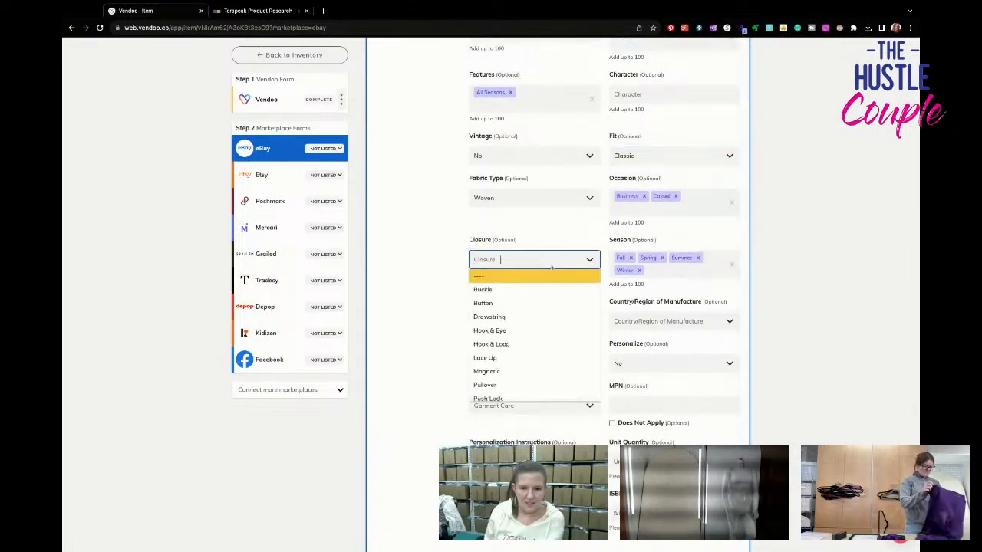
pyautogui.click(536, 385)
pyautogui.scroll(-1, 561, 375)
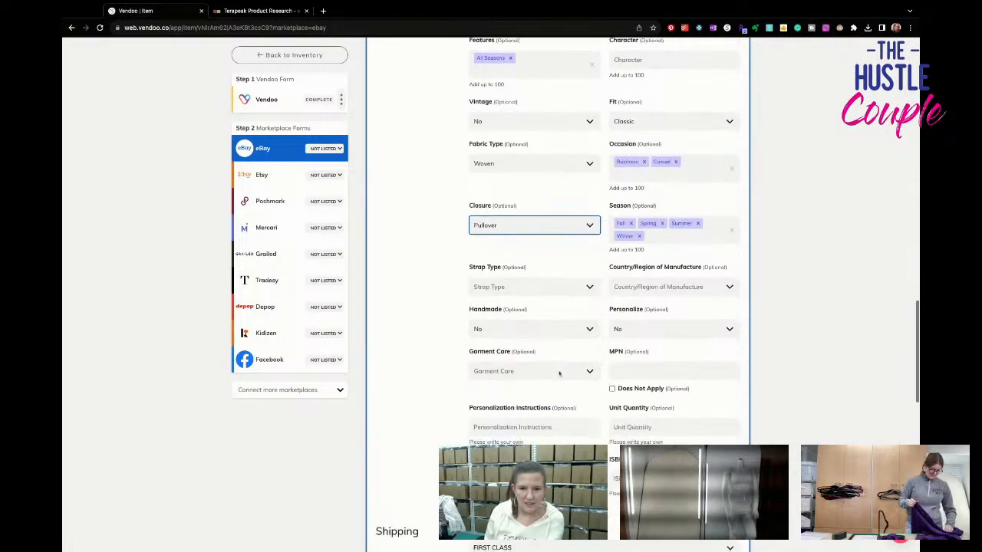
pyautogui.click(561, 373)
pyautogui.click(551, 402)
# - Publish the completed blue top listing on eBay
pyautogui.scroll(-1, 551, 405)
pyautogui.scroll(-10, 551, 405)
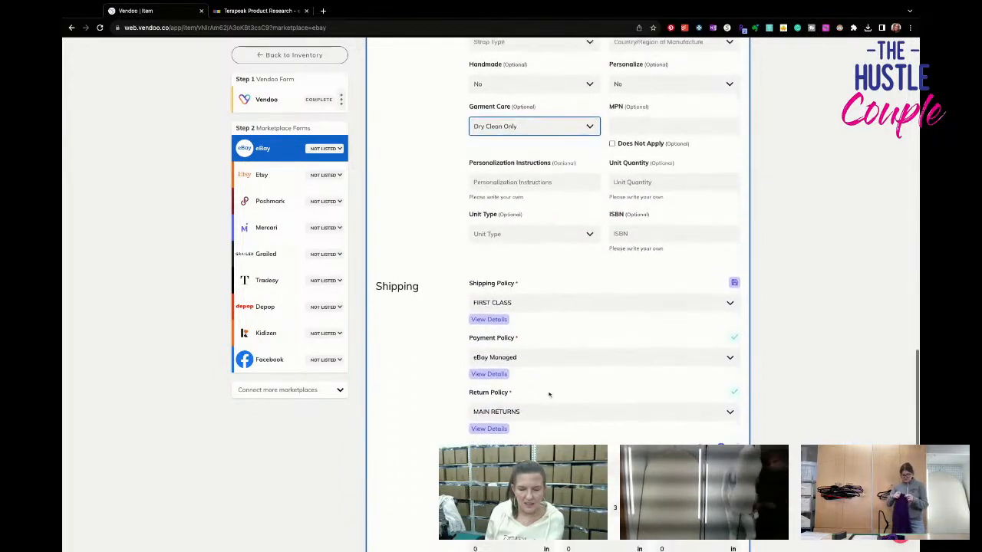
pyautogui.scroll(-7, 549, 394)
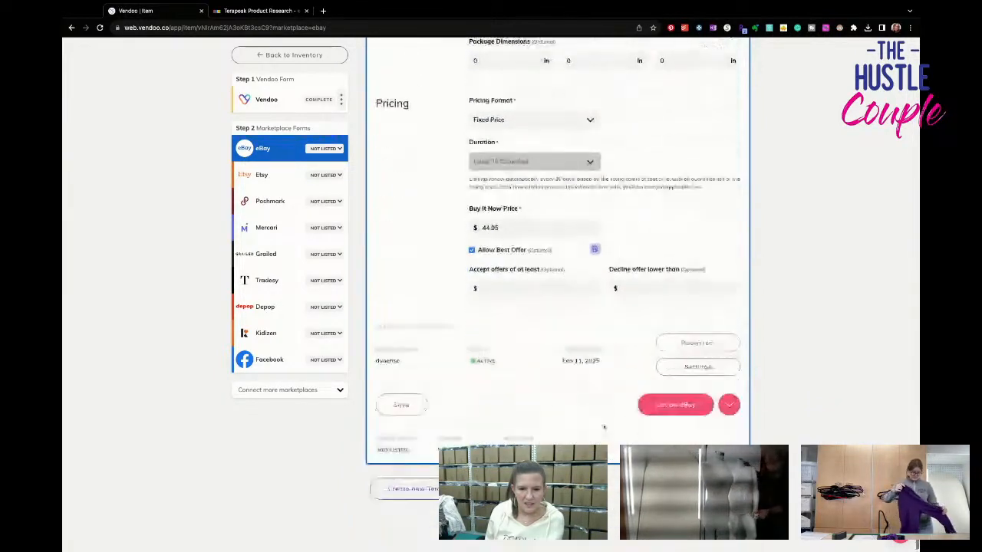
pyautogui.click(662, 404)
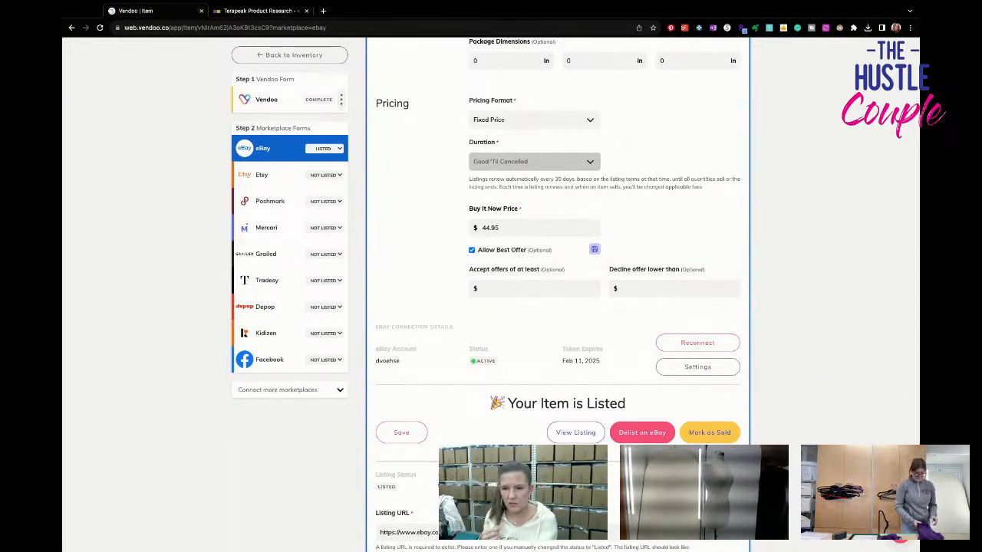
# - Open the Poshmark form and remove the back hem photo and one back armhole close-up from the item photos
pyautogui.click(260, 201)
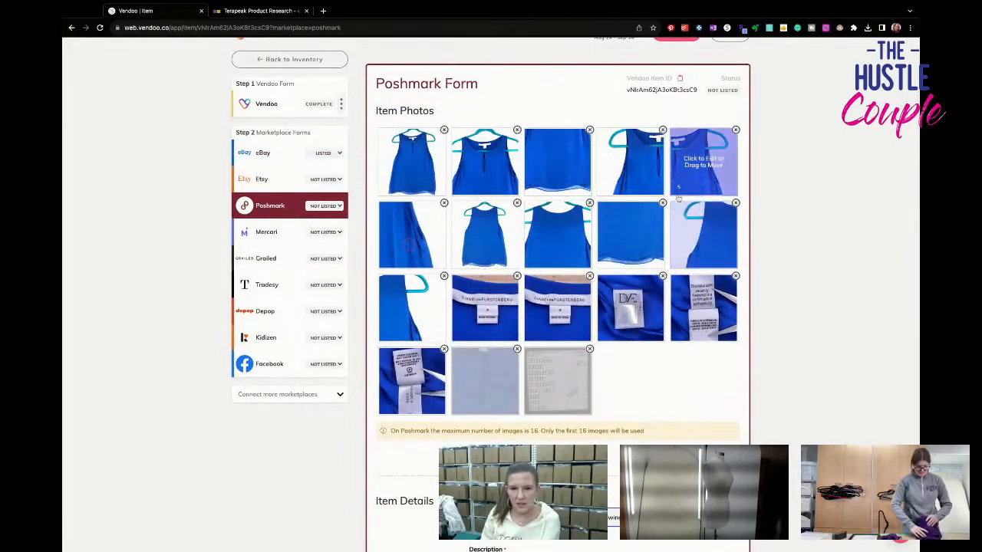
pyautogui.click(662, 203)
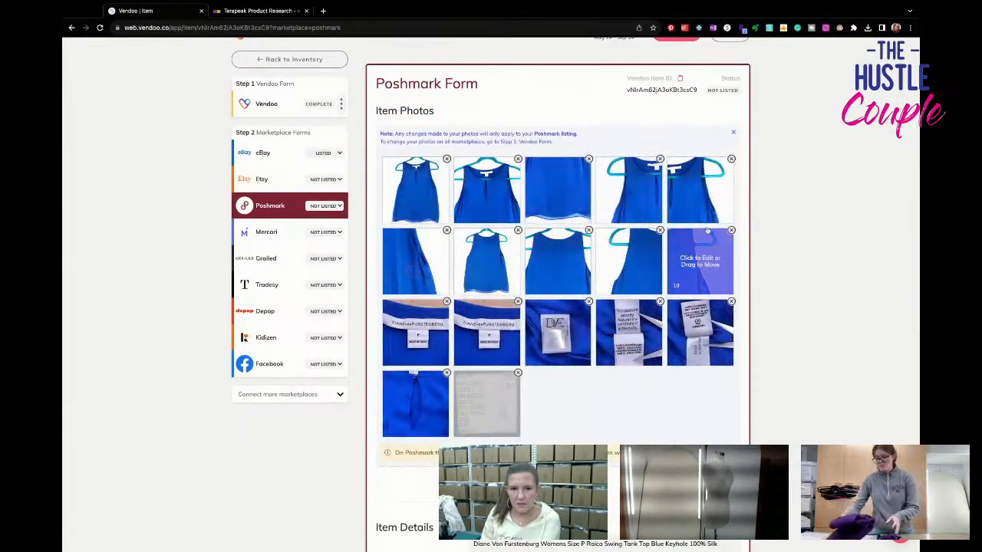
pyautogui.click(731, 230)
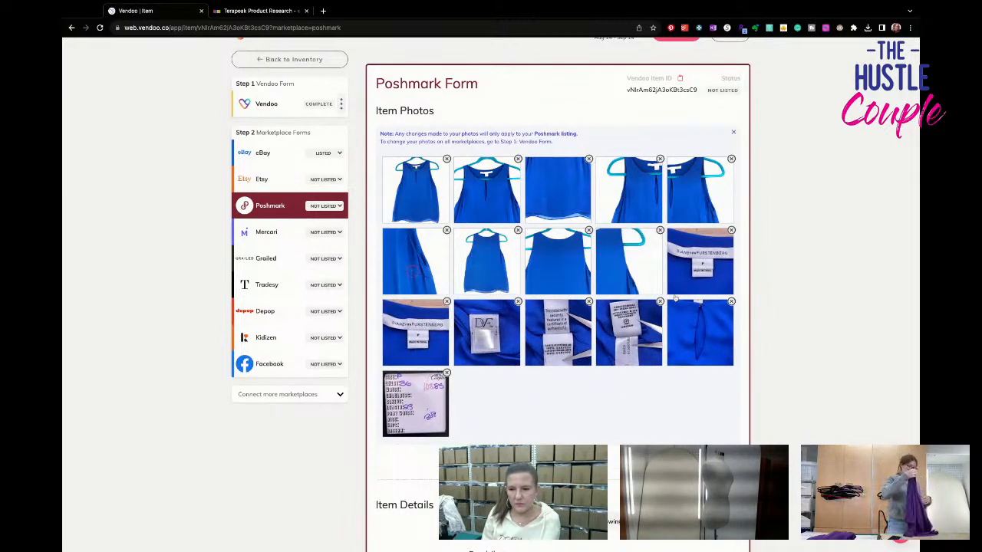
# - List the blue top on Poshmark in US Standard size XS with discounted shipping set to No Discount
pyautogui.scroll(-4, 675, 301)
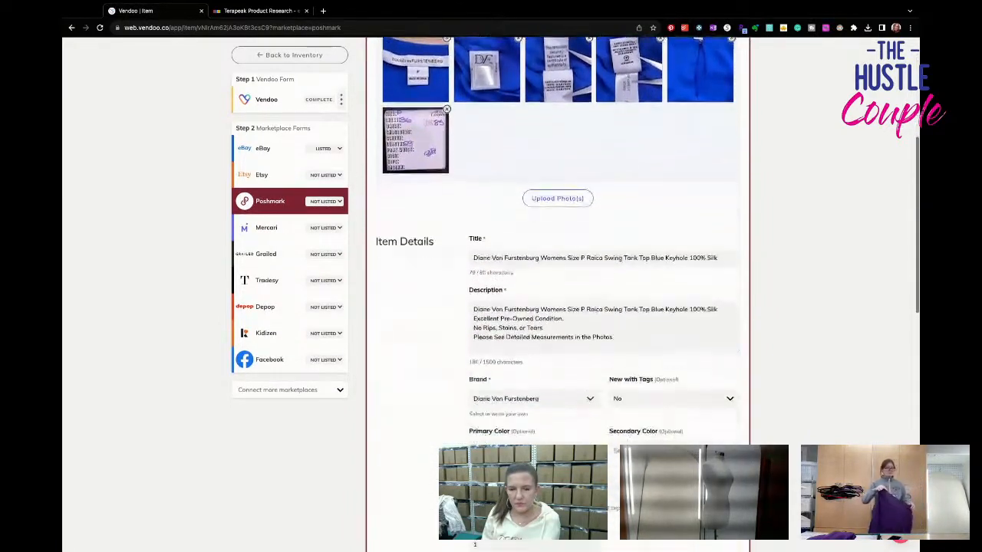
pyautogui.scroll(-5, 558, 291)
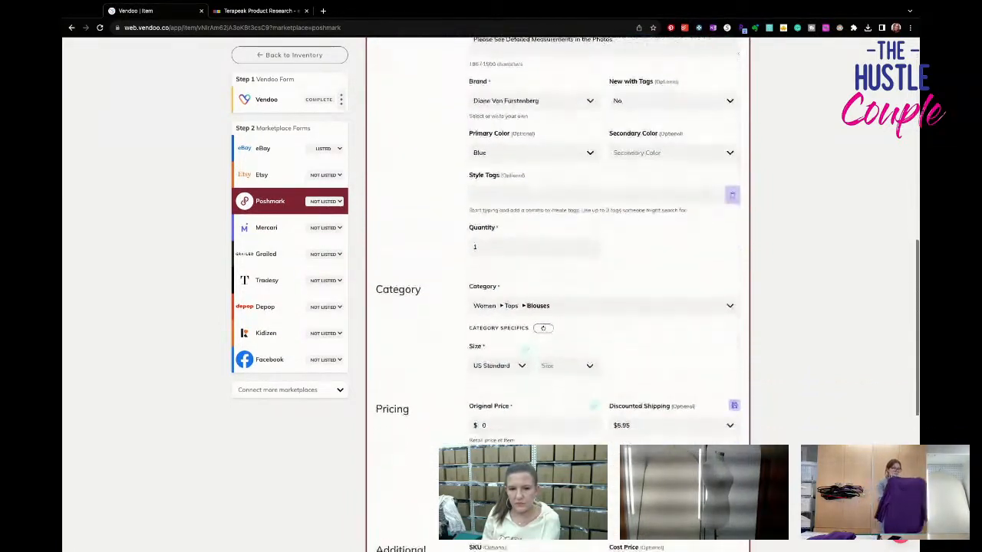
pyautogui.click(563, 365)
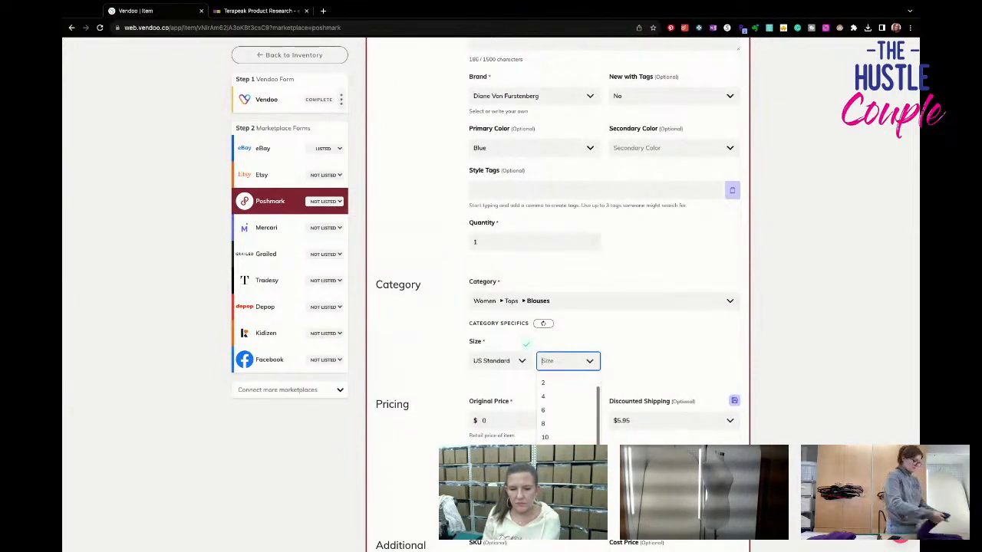
pyautogui.click(562, 503)
pyautogui.scroll(-1, 564, 499)
pyautogui.click(660, 370)
pyautogui.click(658, 385)
pyautogui.scroll(-4, 663, 415)
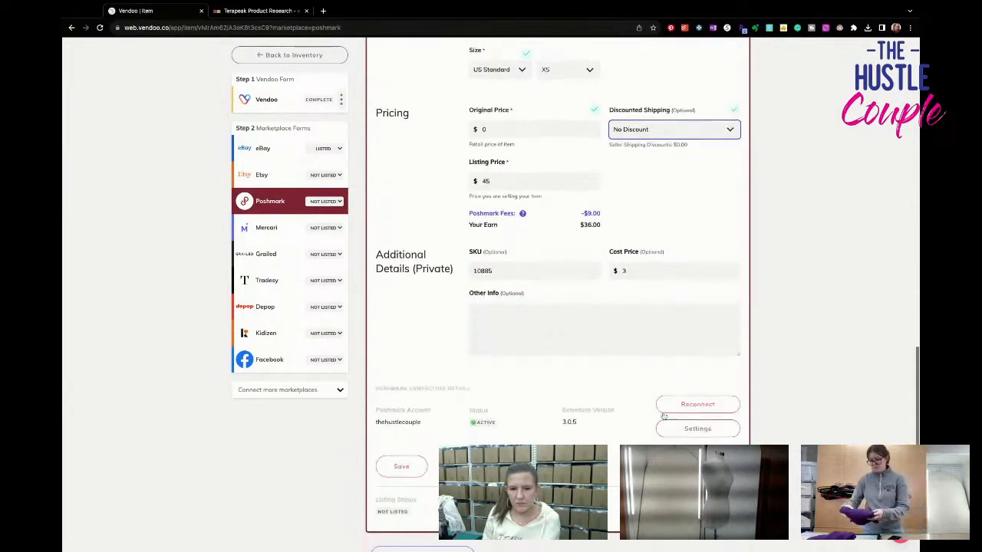
pyautogui.click(697, 466)
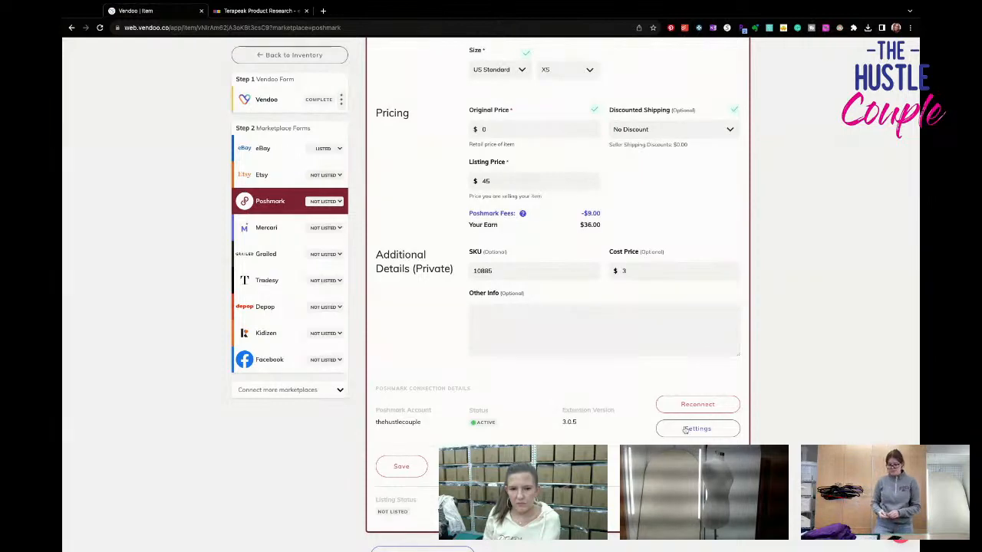
# - Open the Mercari form and remove the two back armhole close-ups and the duplicate brand label photo
pyautogui.click(268, 227)
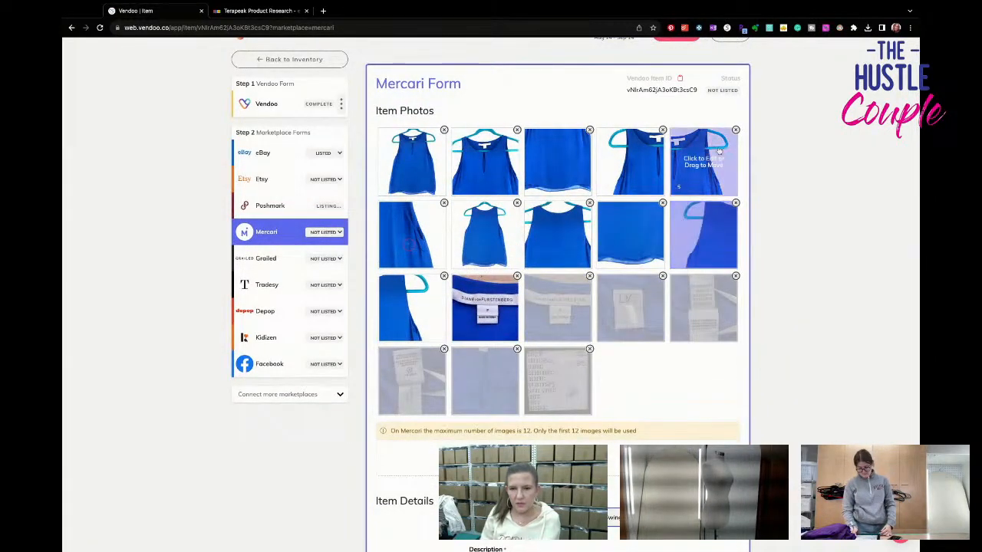
pyautogui.click(736, 203)
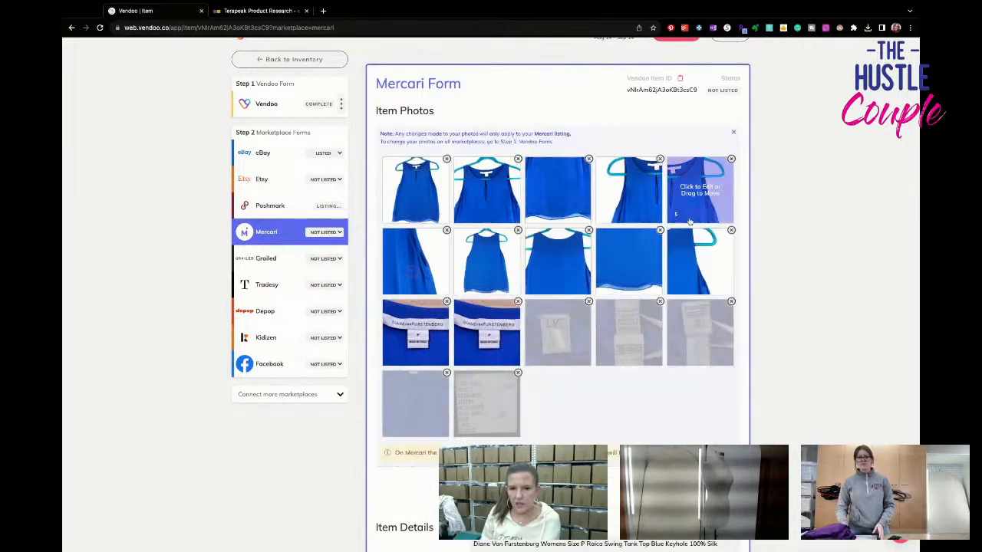
pyautogui.click(517, 302)
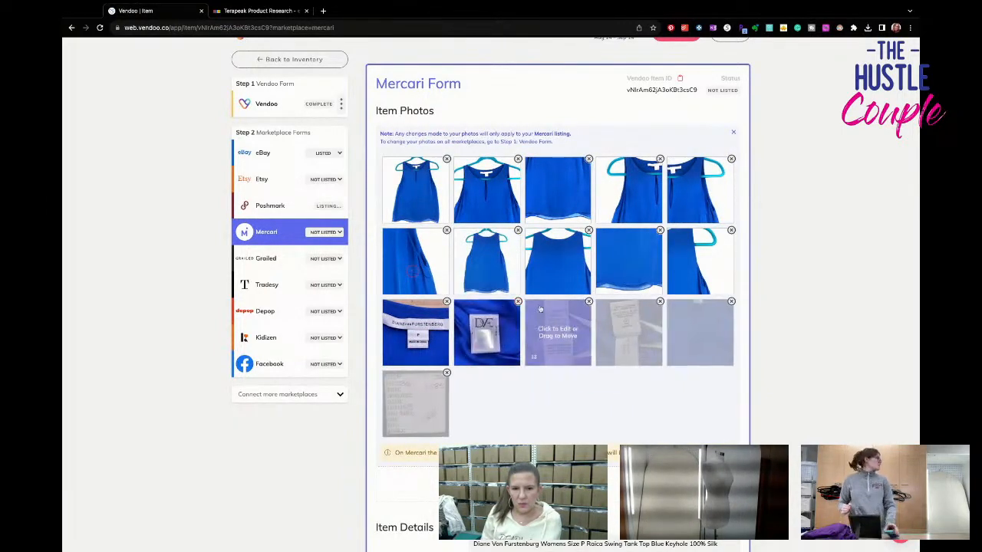
pyautogui.click(730, 229)
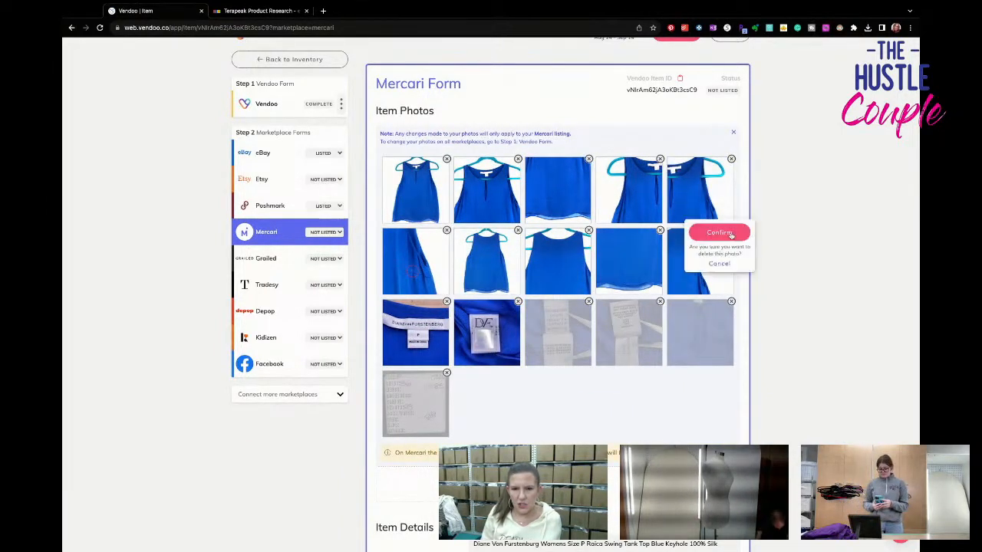
pyautogui.click(718, 233)
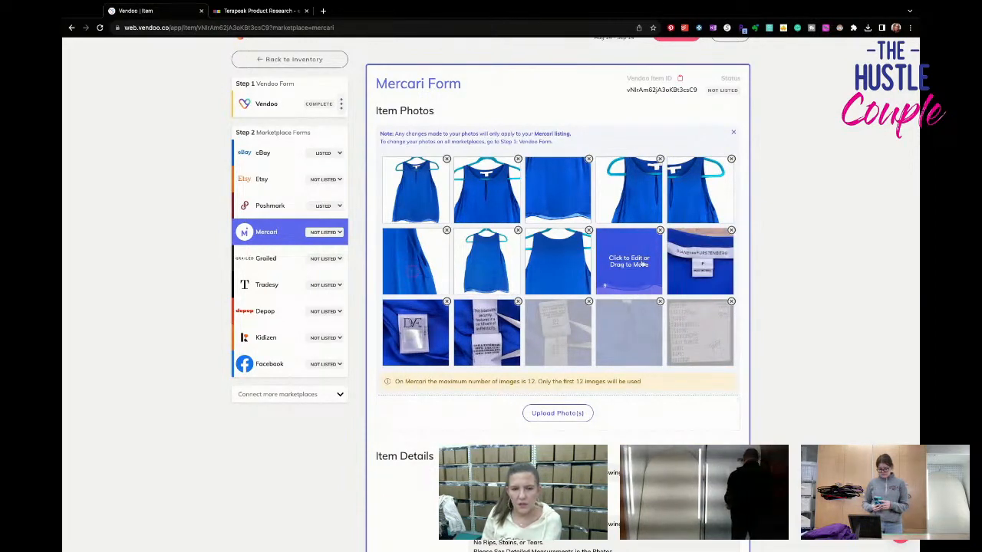
# - Open the side photo with the red circle at full size to examine the marked flaw, and close it
pyautogui.click(405, 268)
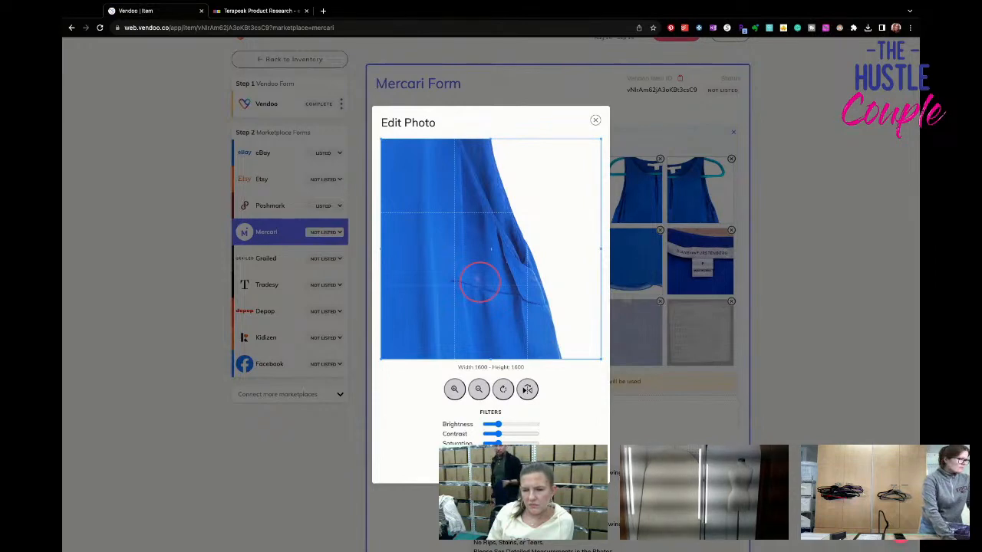
pyautogui.click(596, 122)
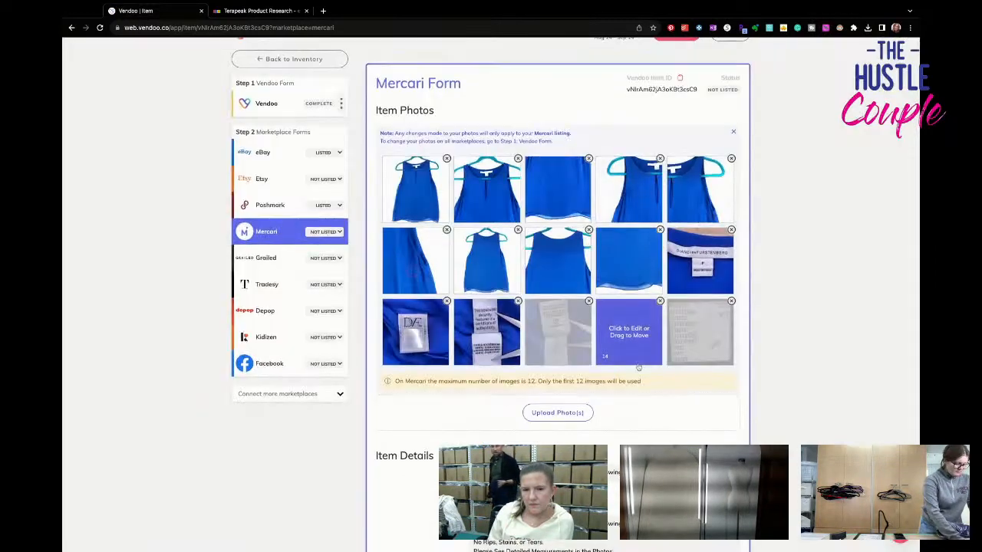
pyautogui.scroll(-15, 520, 306)
# - Return to the blue top's eBay form and delist the item from eBay, confirming the removal
pyautogui.click(262, 148)
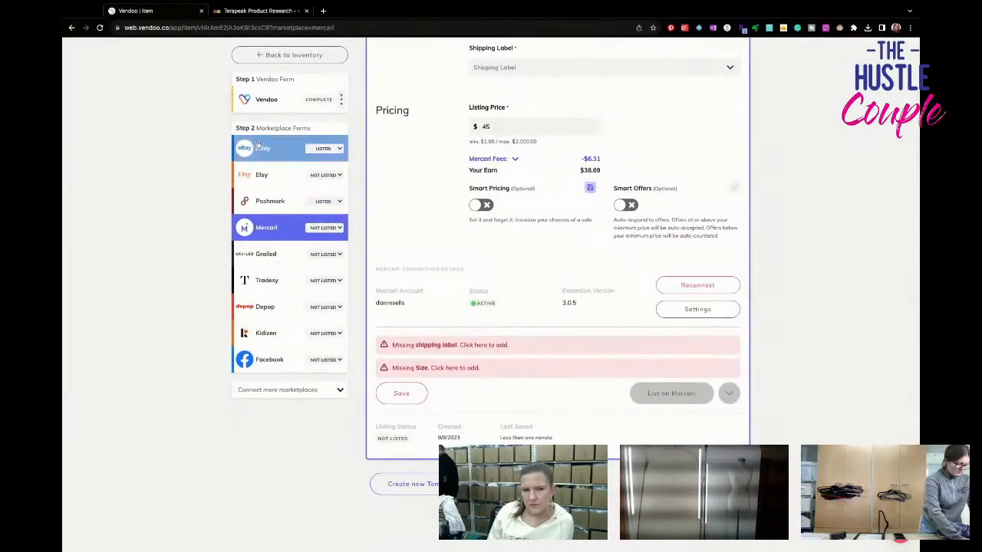
pyautogui.scroll(-10, 568, 346)
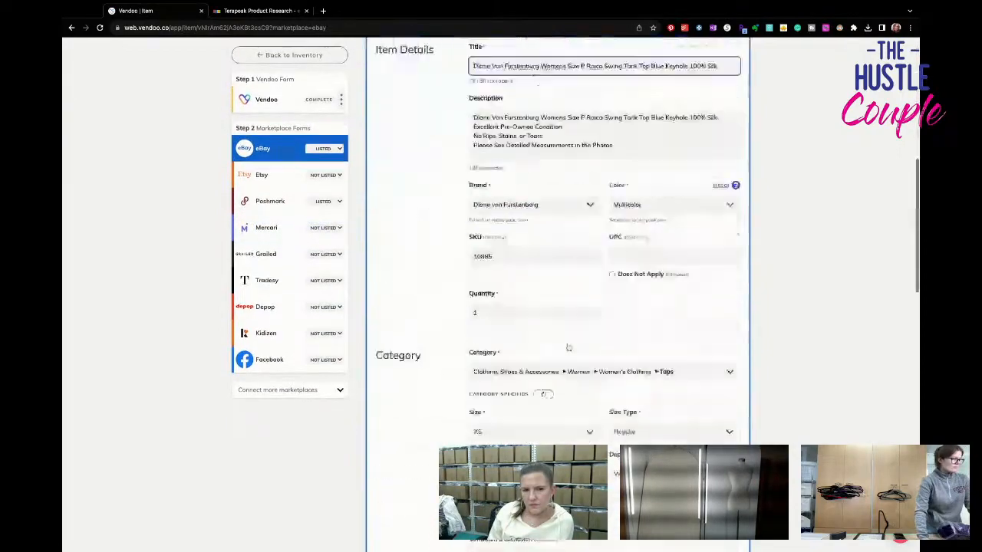
pyautogui.click(564, 323)
pyautogui.click(490, 318)
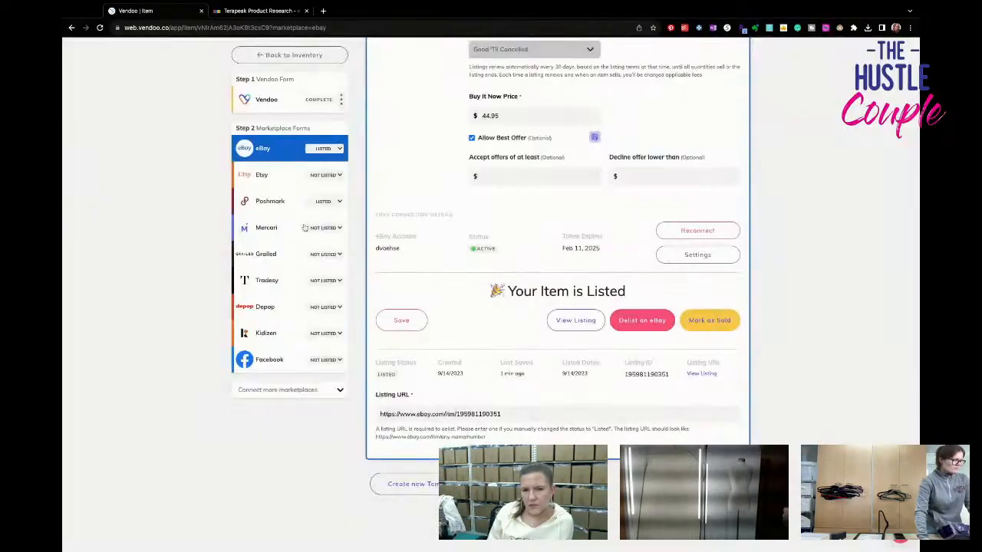
# - Return to the blue top's Poshmark form and delist the item from Poshmark, confirming the removal
pyautogui.click(269, 201)
pyautogui.scroll(-5, 618, 394)
pyautogui.scroll(-10, 618, 393)
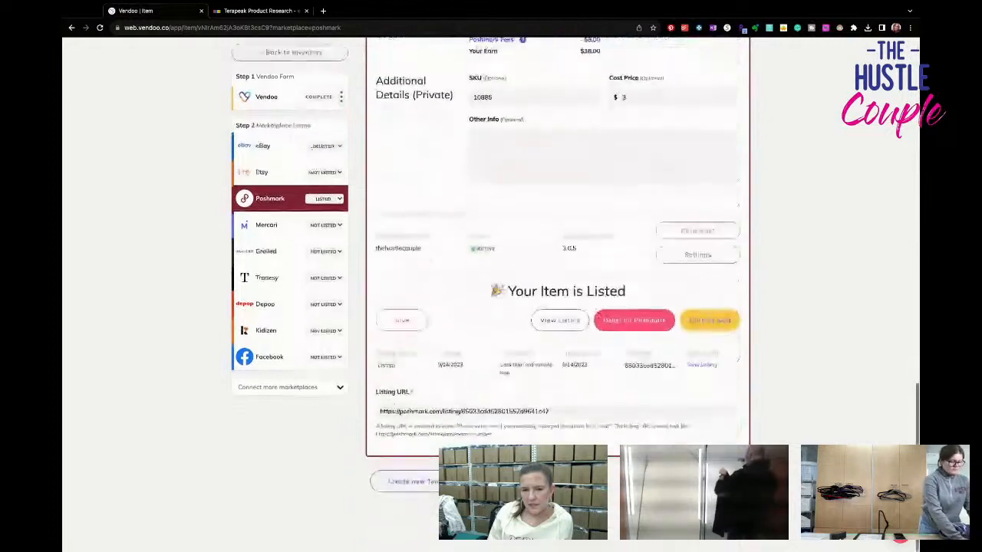
pyautogui.click(631, 322)
pyautogui.click(490, 316)
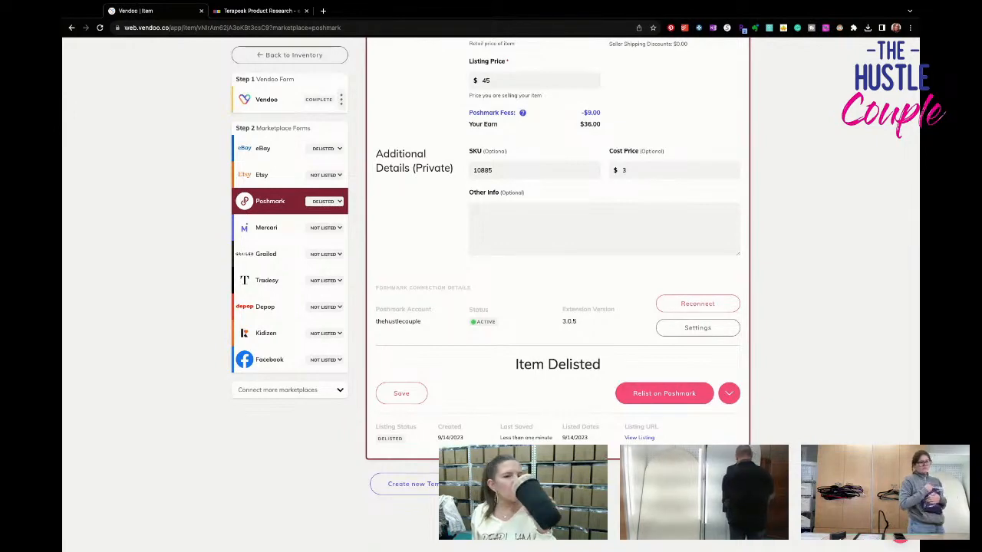
# - In the blue top's general Vendoo form, remove "Keyhole" from the title and add "TINY FLAW" at the end
pyautogui.click(276, 148)
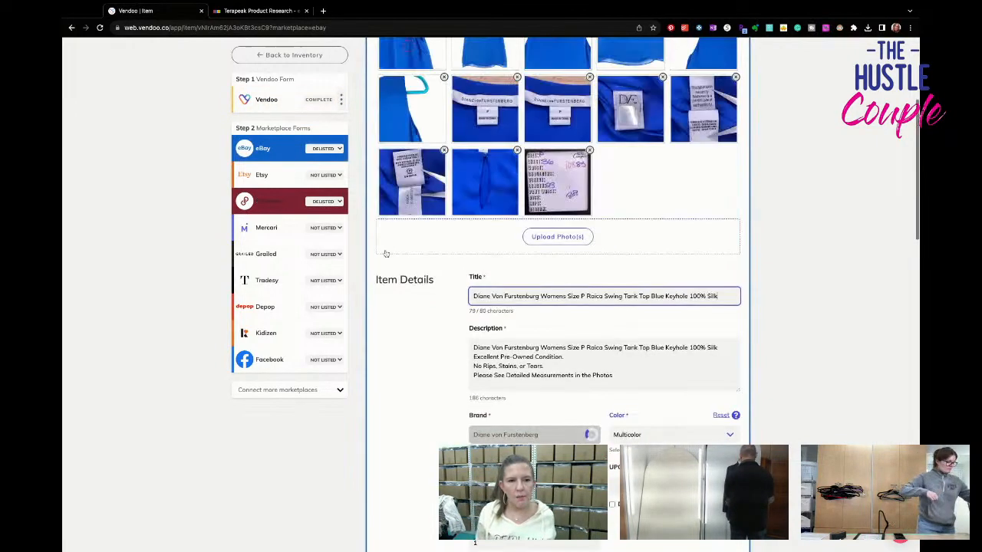
pyautogui.scroll(1, 386, 253)
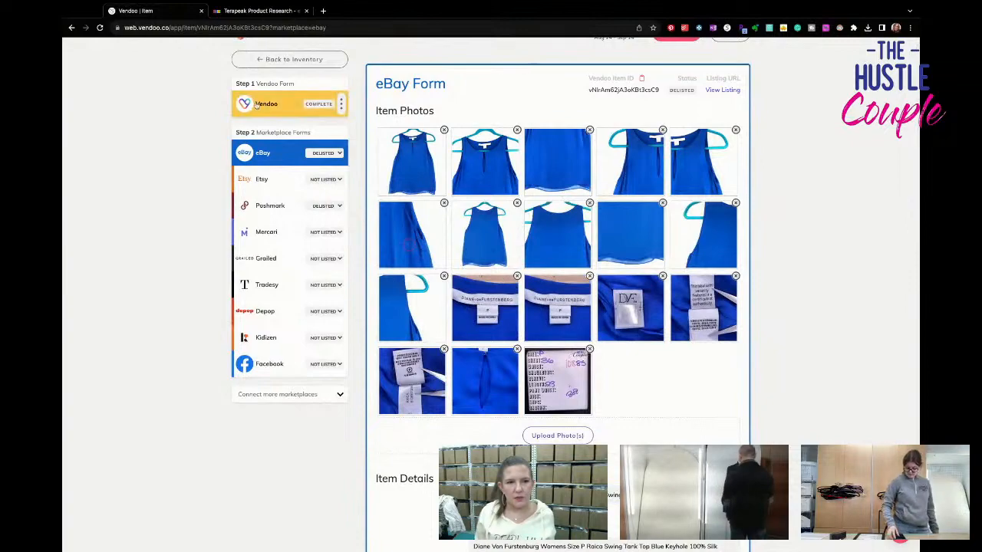
pyautogui.click(284, 103)
pyautogui.scroll(-5, 621, 340)
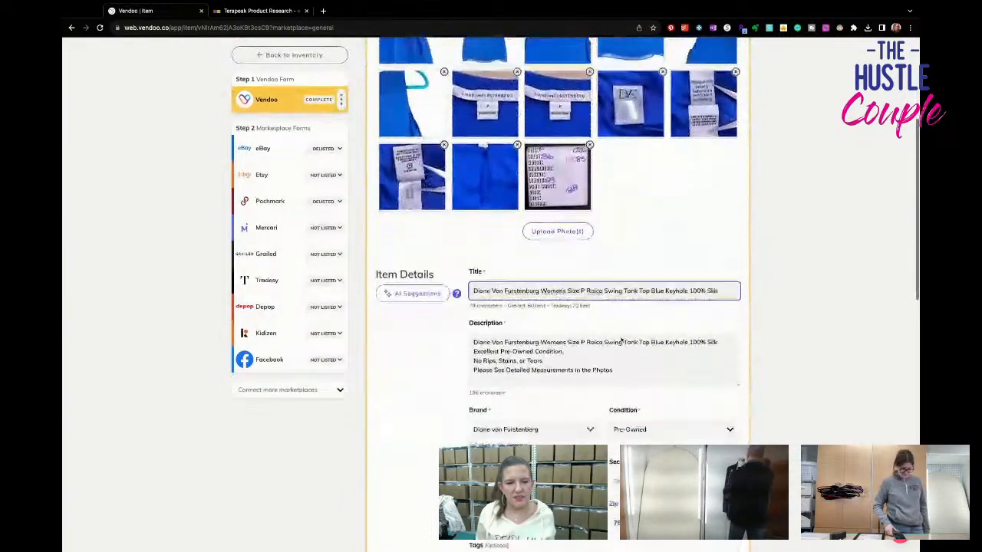
pyautogui.scroll(-1, 621, 340)
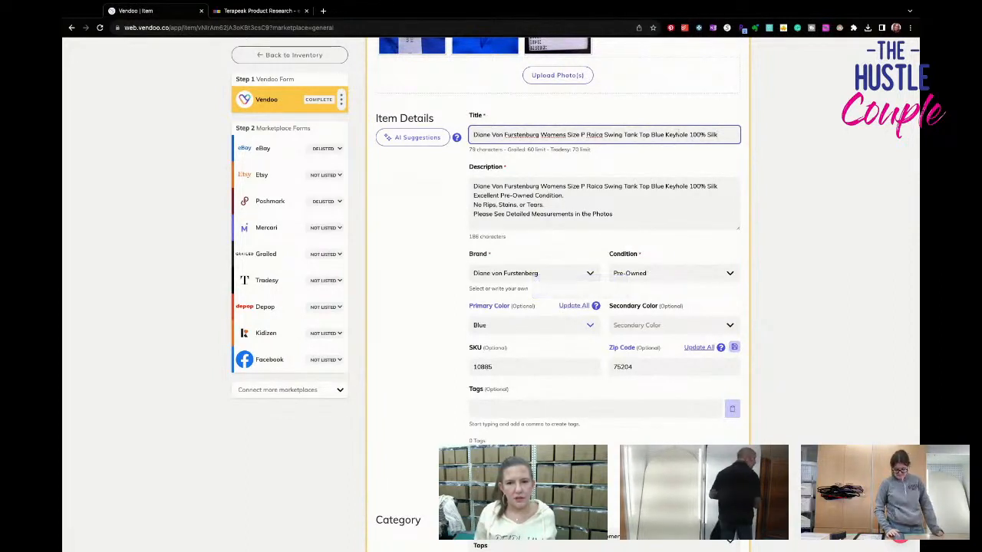
pyautogui.press('BackSpace')
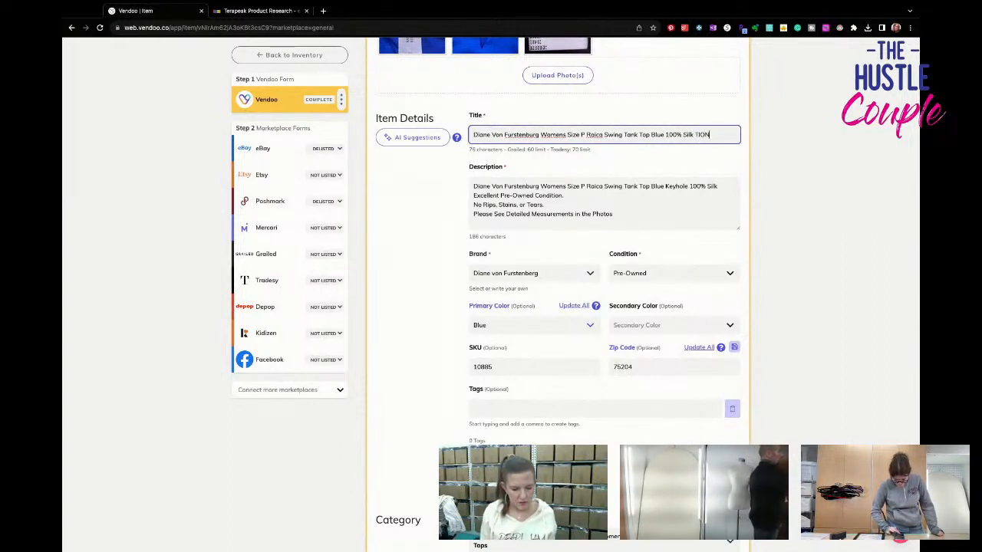
pyautogui.write('NY FLAW')
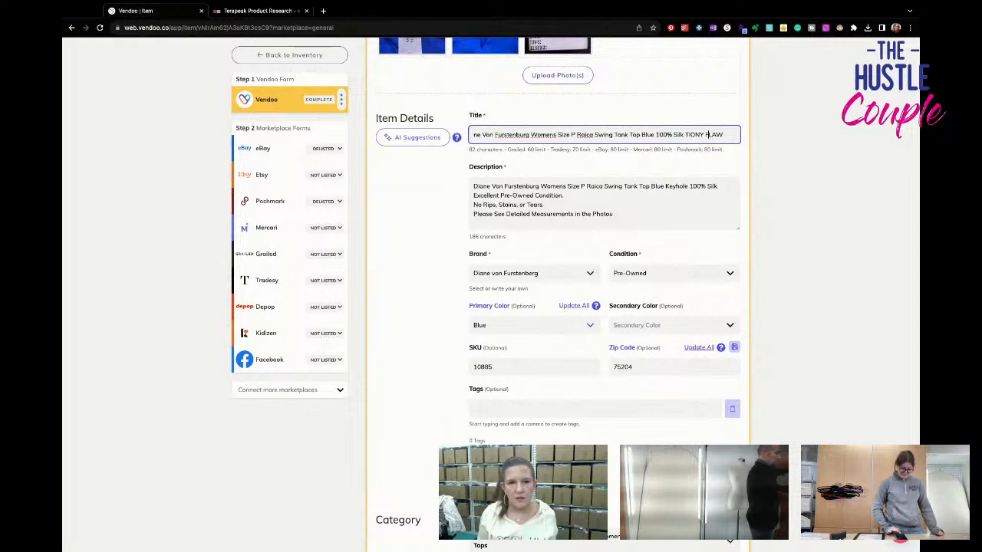
pyautogui.press('BackSpace')
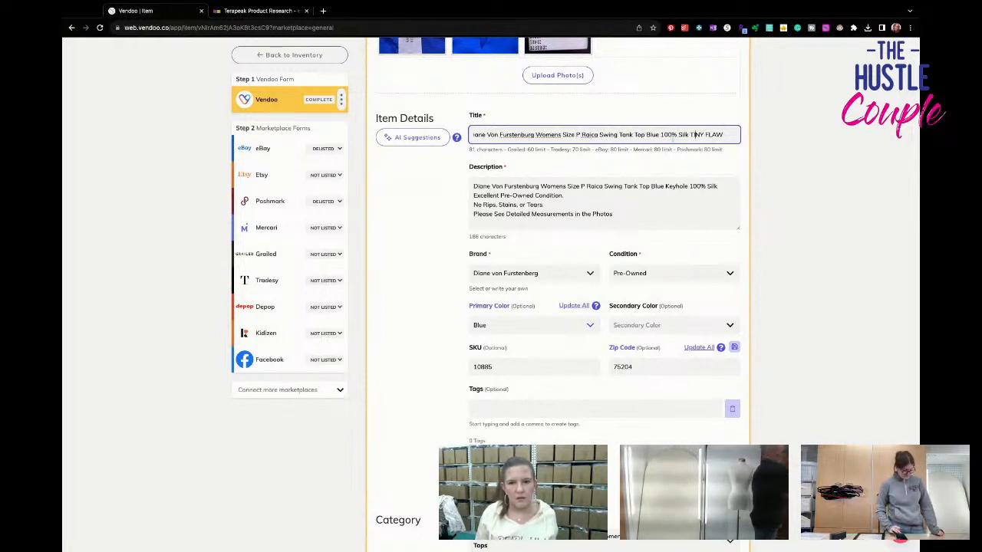
# - Shorten "Size" to "Sz" in the title of the general Vendoo form
pyautogui.click(577, 135)
pyautogui.press('BackSpace')
pyautogui.press('BackSpace')
pyautogui.press('BackSpace')
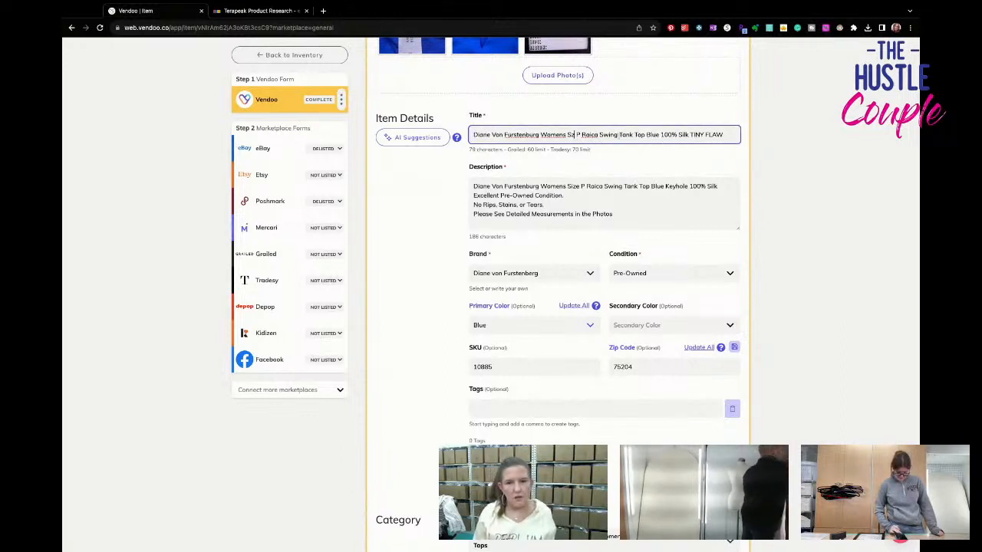
# - Copy the revised title and paste it over the first line of the description
pyautogui.hotkey('ctrl', 'a')
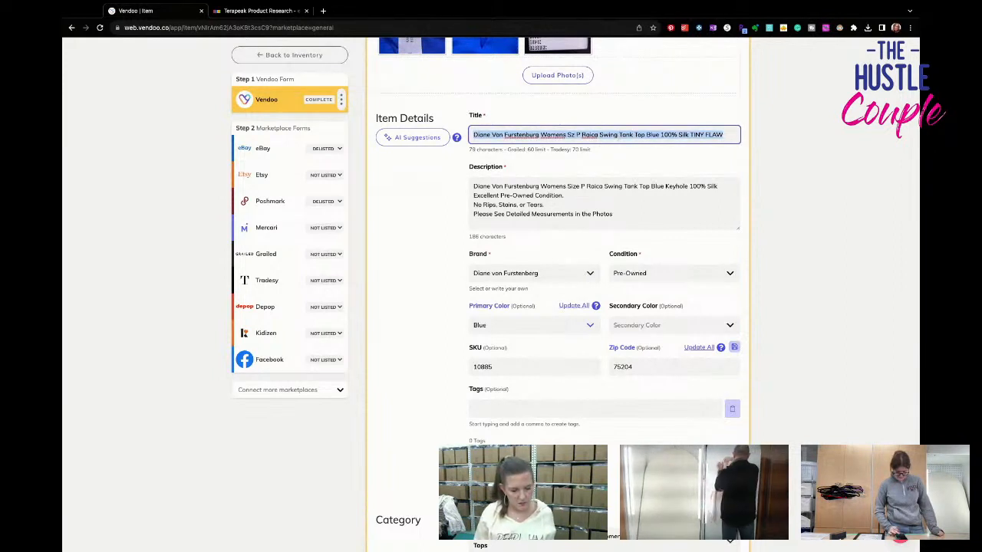
pyautogui.hotkey('ctrl', 'c')
pyautogui.click(620, 188)
pyautogui.tripleClick(620, 186)
pyautogui.hotkey('ctrl', 'v')
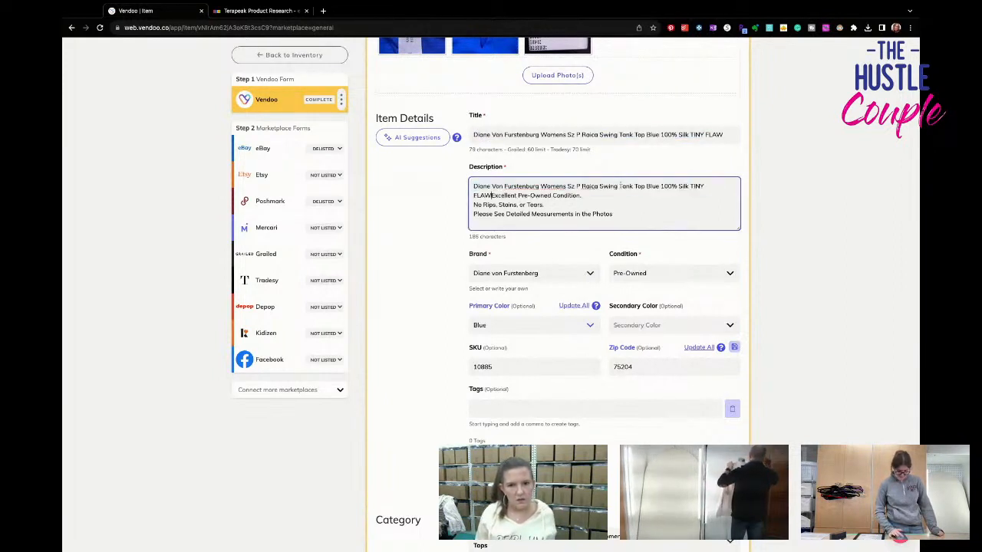
# - Replace the remaining description lines with text saying "Excellent Pre-Owned Condition. HOWEVER, there is a VERY TINY spot of discoloration", sold AS IS and priced accordingly
pyautogui.hotkey('ctrl', 'a')
pyautogui.moveTo(473, 195); pyautogui.dragTo(613, 215)
pyautogui.press('BackSpace')
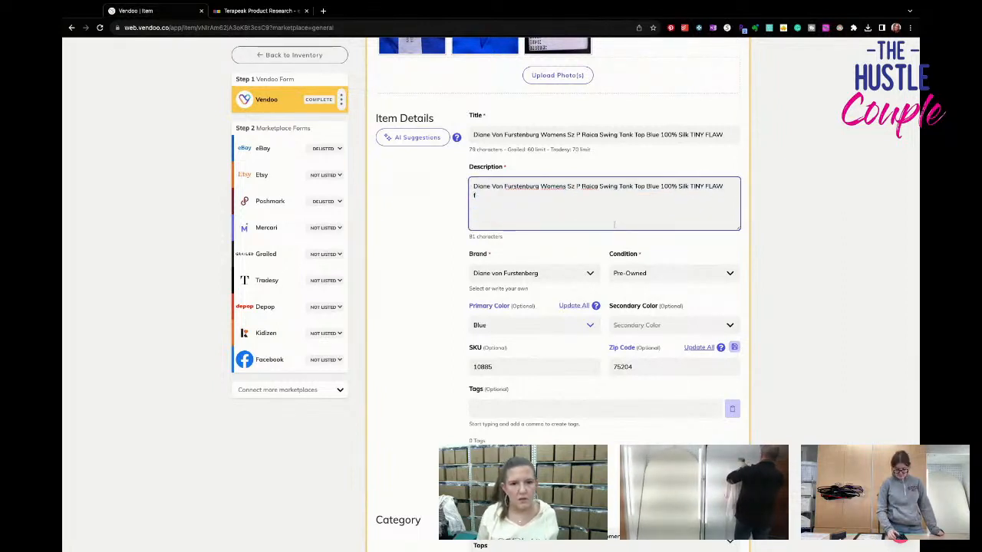
pyautogui.hotkey('ctrl', 'v')
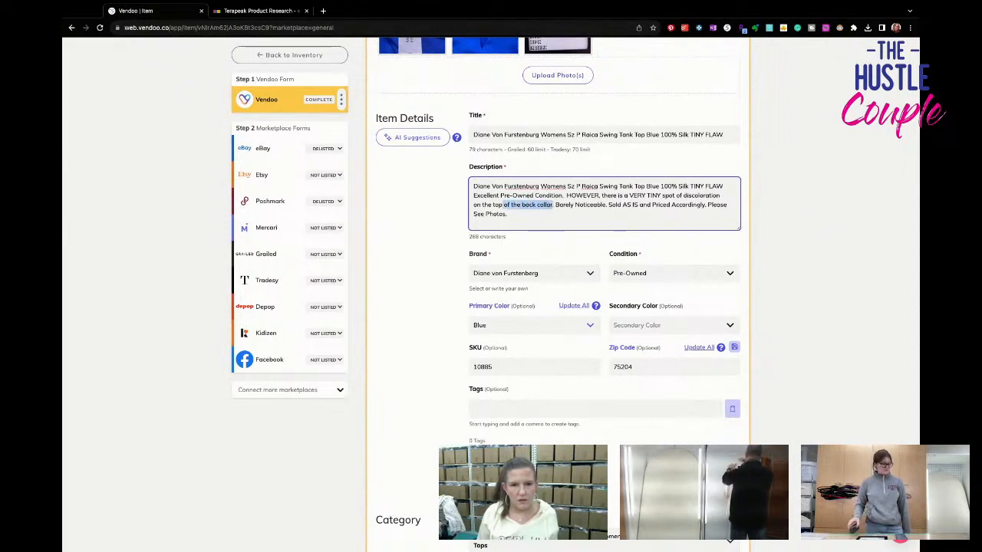
# - Change the flaw's location in the description to "the back by the sleeve hole" and copy the condition text below the title line
pyautogui.moveTo(499, 205); pyautogui.dragTo(551, 205)
pyautogui.click(501, 214)
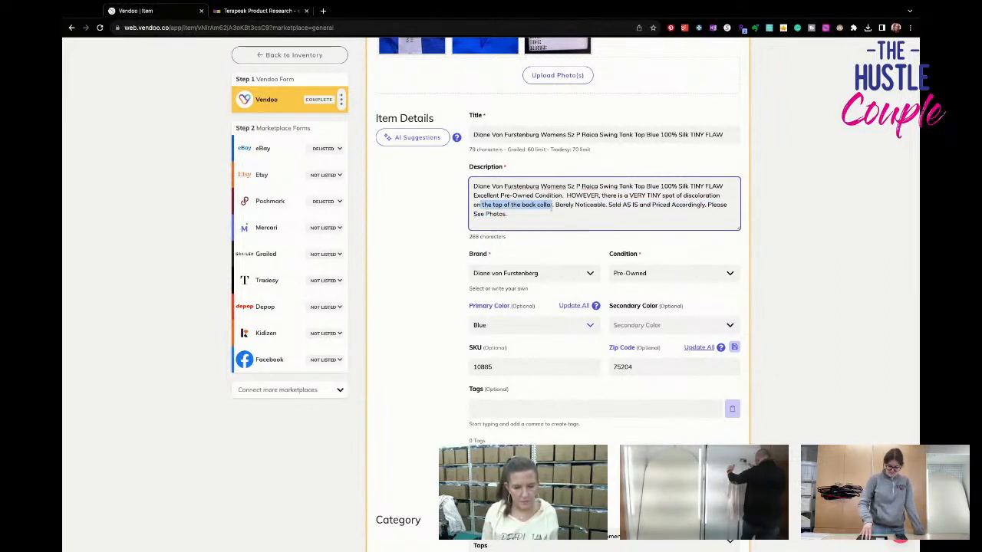
pyautogui.write('the back by')
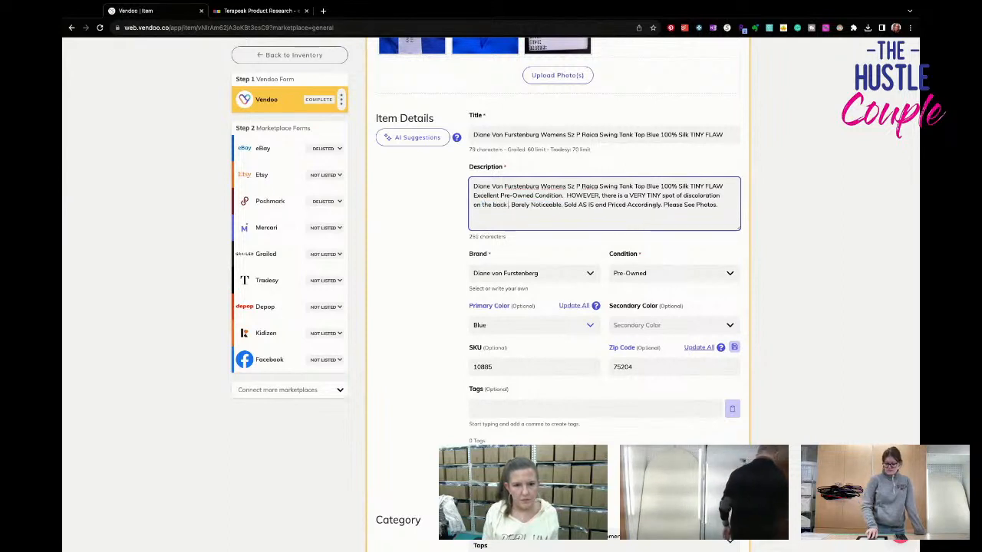
pyautogui.write(' the sleeve ')
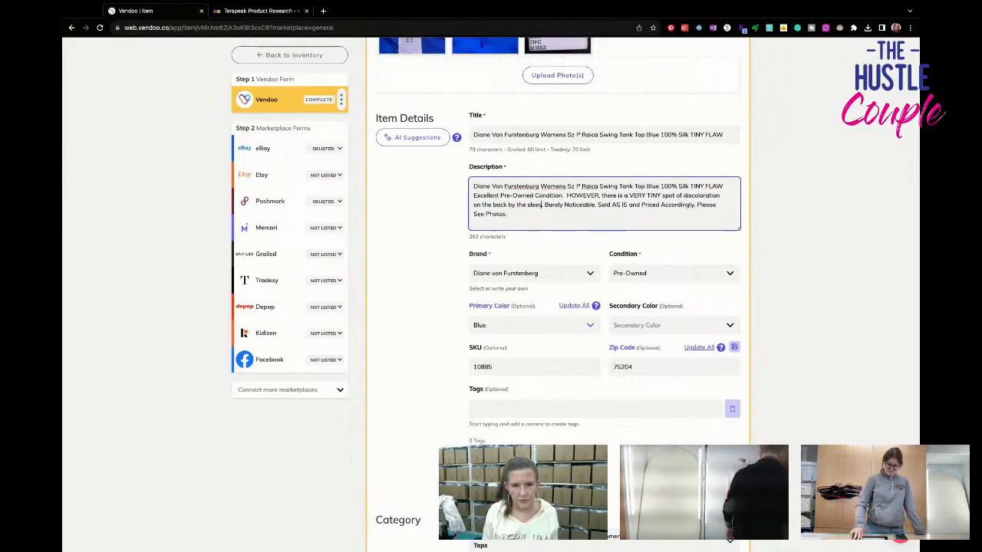
pyautogui.write('hole')
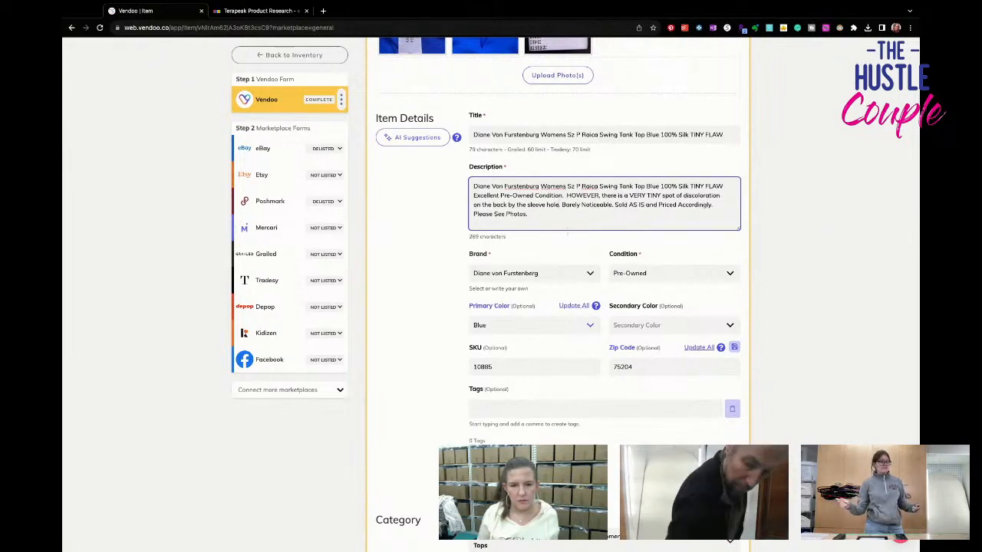
pyautogui.moveTo(473, 194); pyautogui.dragTo(549, 222)
# - Set the listing price to 29.95 and save the general Vendoo form
pyautogui.scroll(-10, 549, 221)
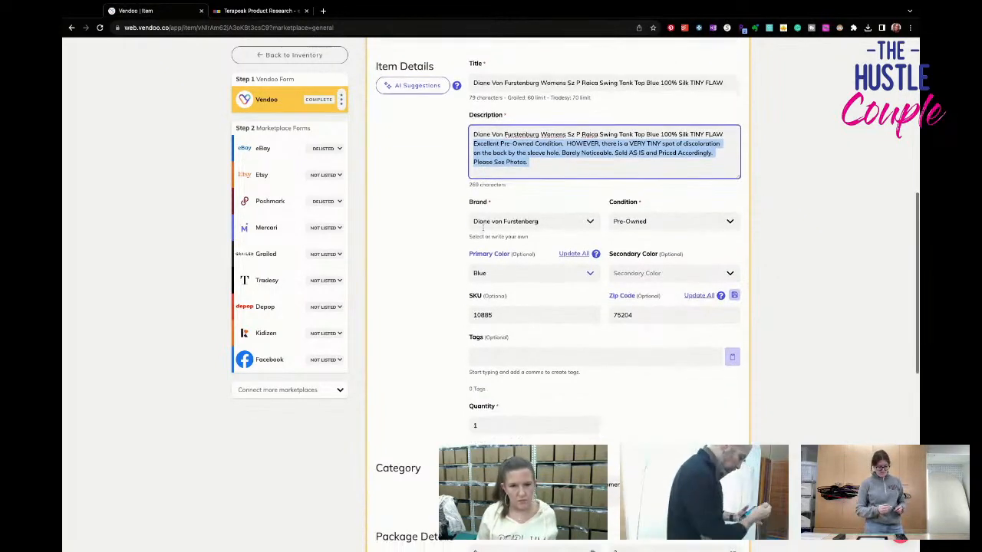
pyautogui.doubleClick(491, 165)
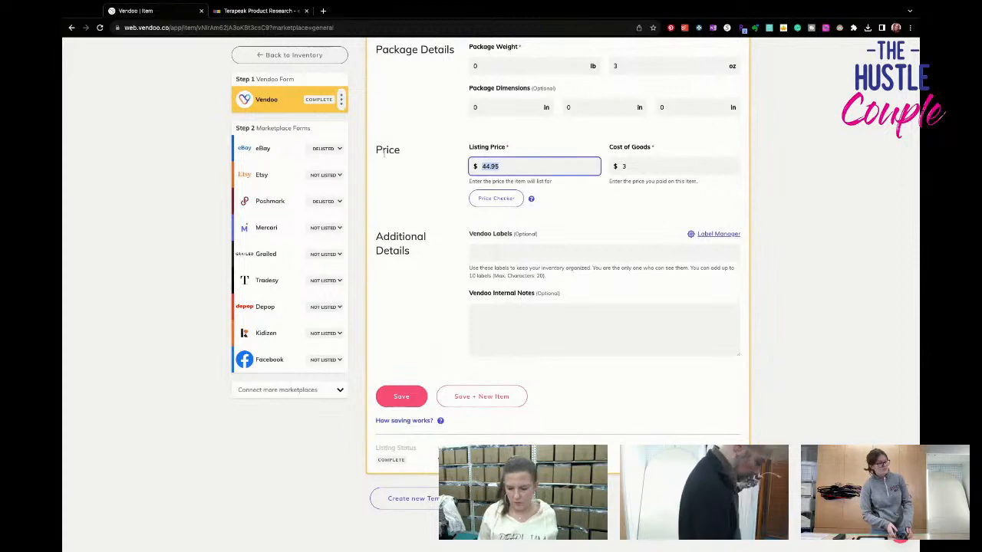
pyautogui.write('29.99')
pyautogui.click(401, 397)
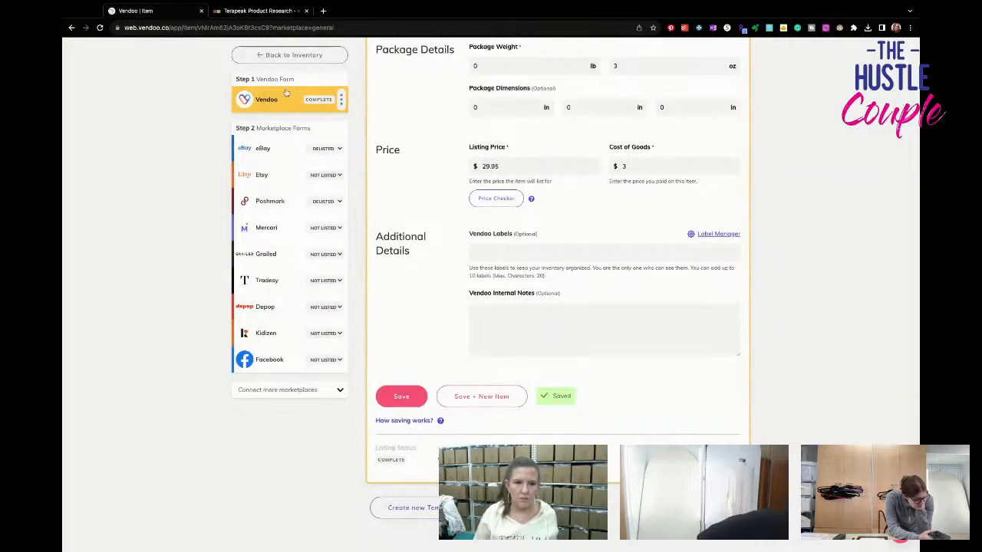
# - Open the eBay form and replace the condition description with the copied text about the spot by the sleeve hole
pyautogui.click(264, 148)
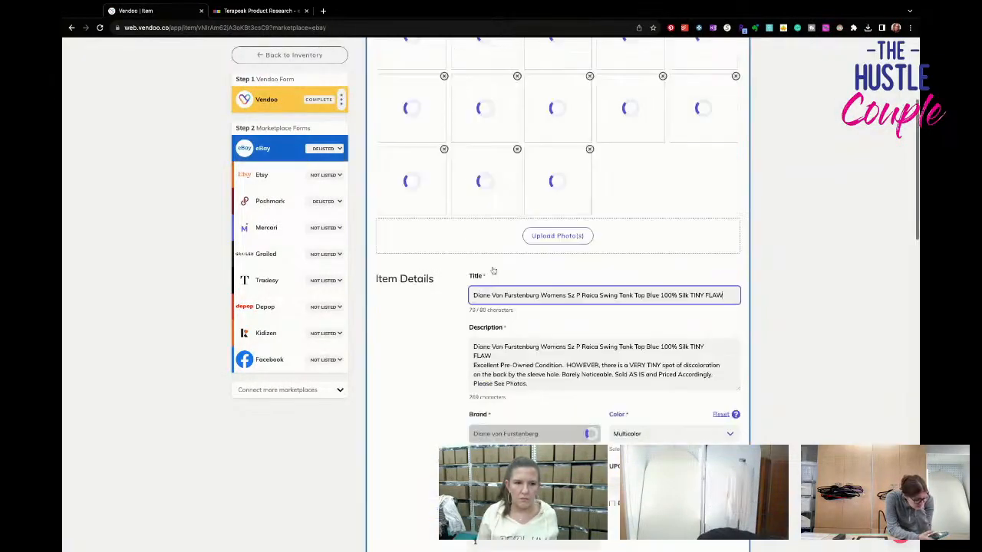
pyautogui.scroll(-5, 558, 230)
pyautogui.scroll(-4, 557, 292)
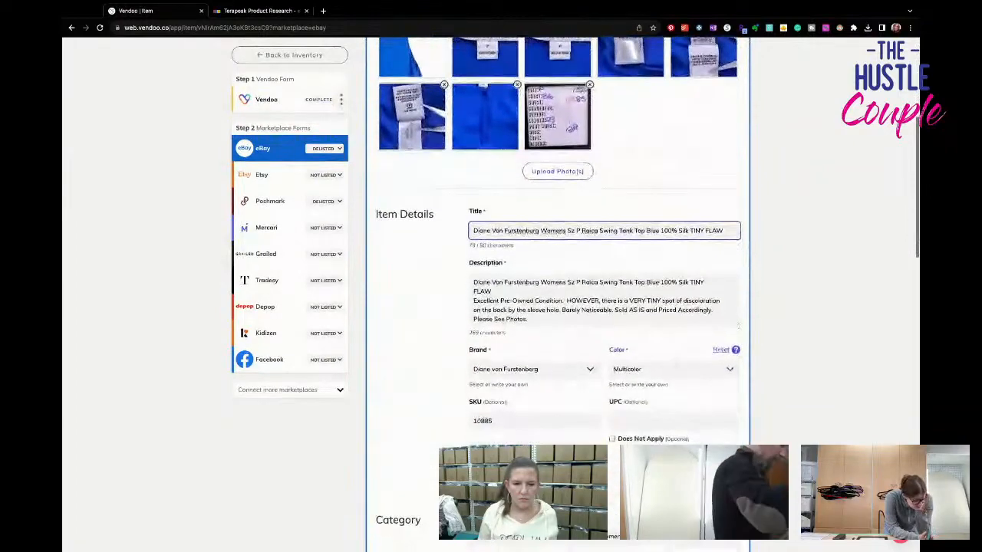
pyautogui.scroll(-3, 660, 288)
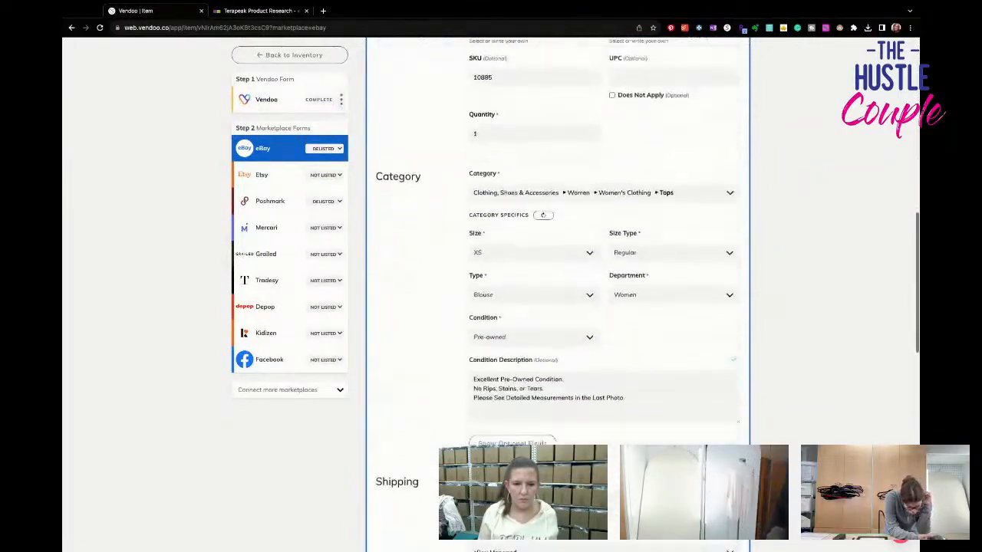
pyautogui.moveTo(658, 282); pyautogui.dragTo(317, 186)
pyautogui.press('super+v')
# - Relist the blue top on eBay with the updated details
pyautogui.scroll(-8, 552, 340)
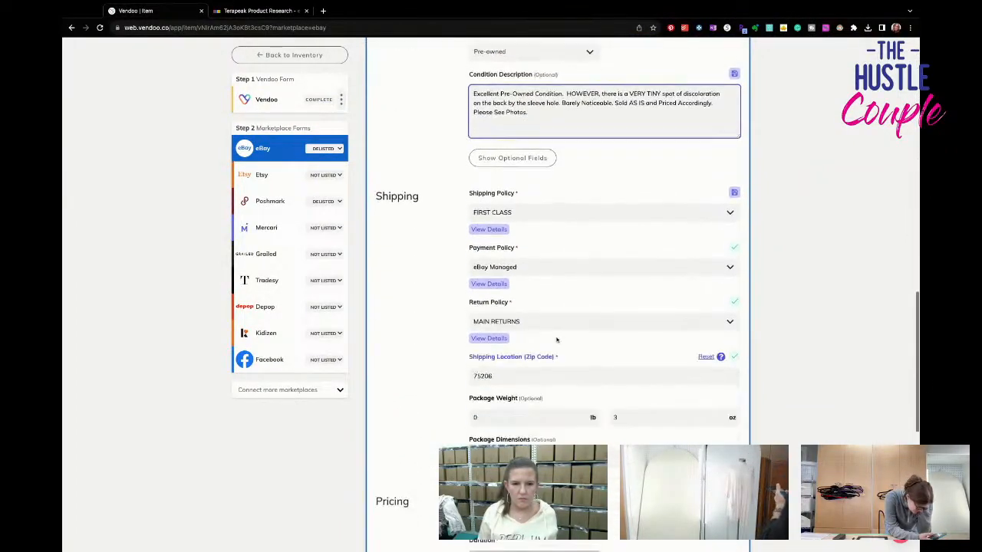
pyautogui.scroll(-1, 557, 340)
pyautogui.click(672, 449)
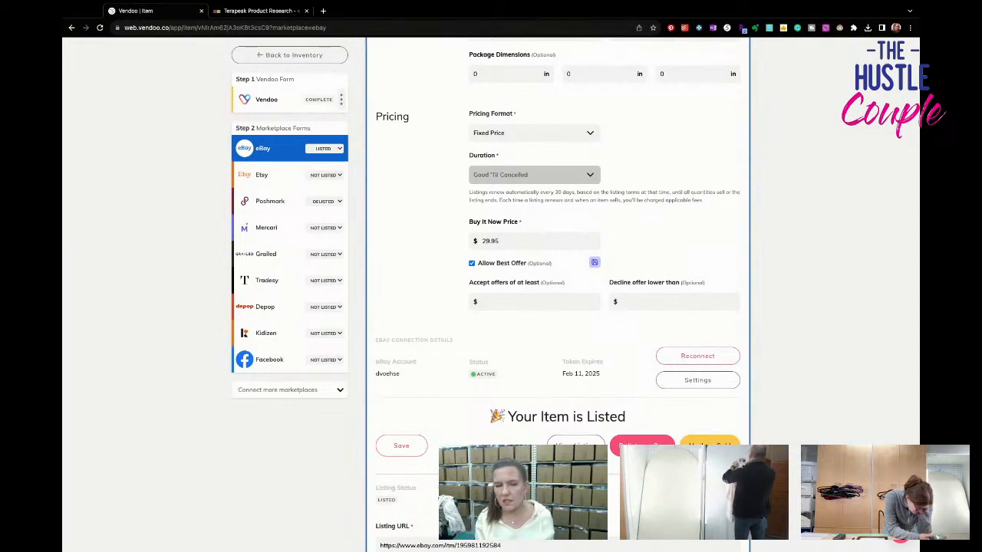
# - Open the Poshmark form and relist the blue top on Poshmark
pyautogui.click(303, 209)
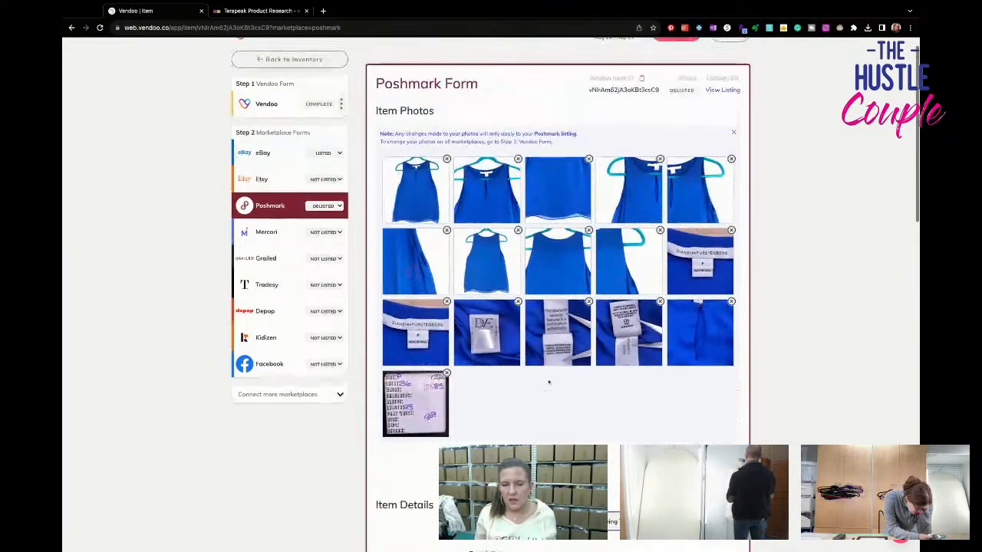
pyautogui.scroll(-4, 554, 369)
pyautogui.scroll(-6, 555, 364)
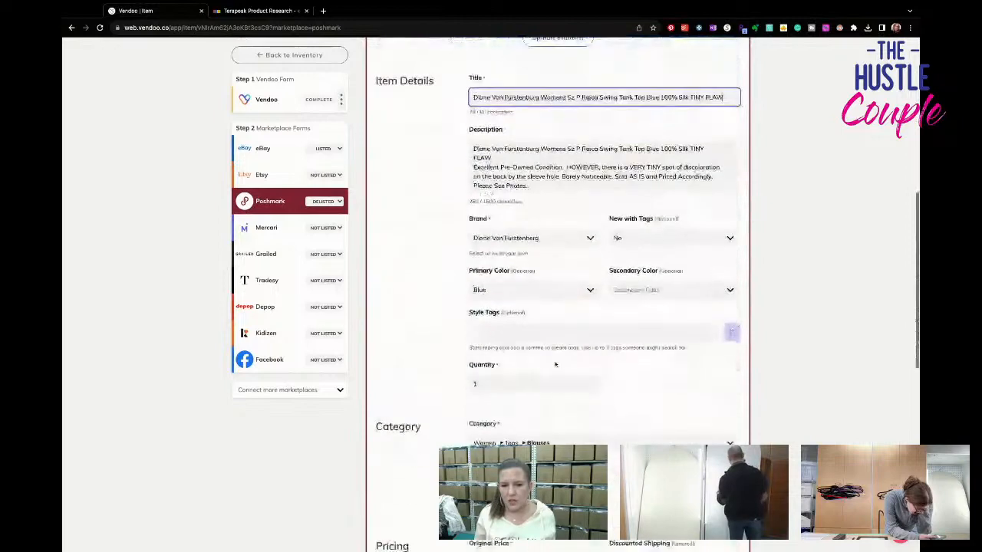
pyautogui.scroll(-3, 554, 364)
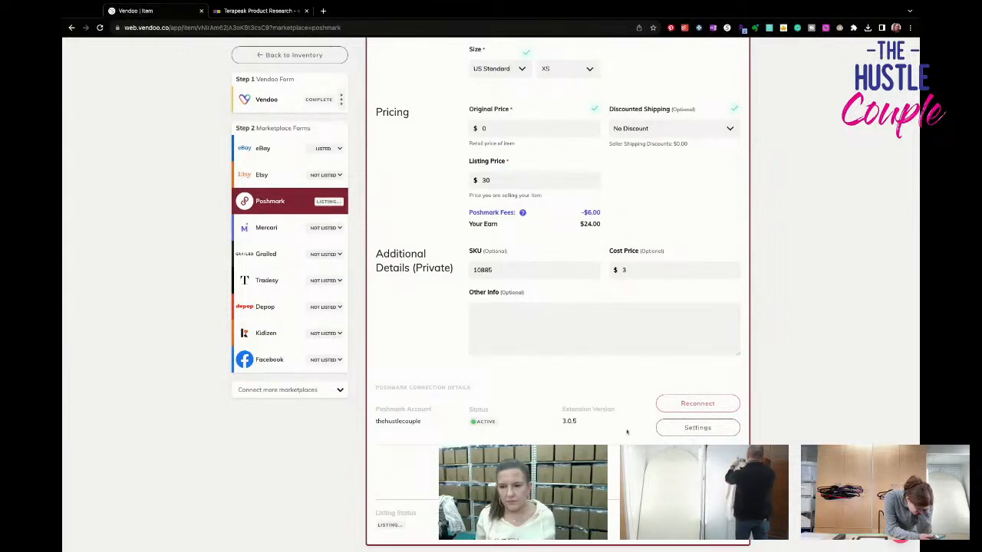
# - In the Mercari form, remove the two back armhole close-ups, the second front armhole close-up and the back hem photo
pyautogui.click(266, 227)
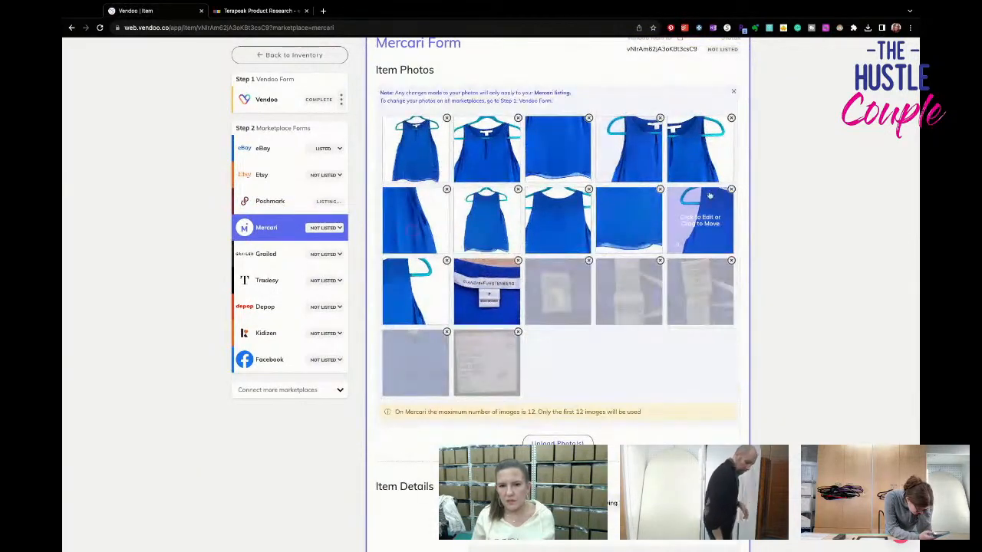
pyautogui.click(731, 189)
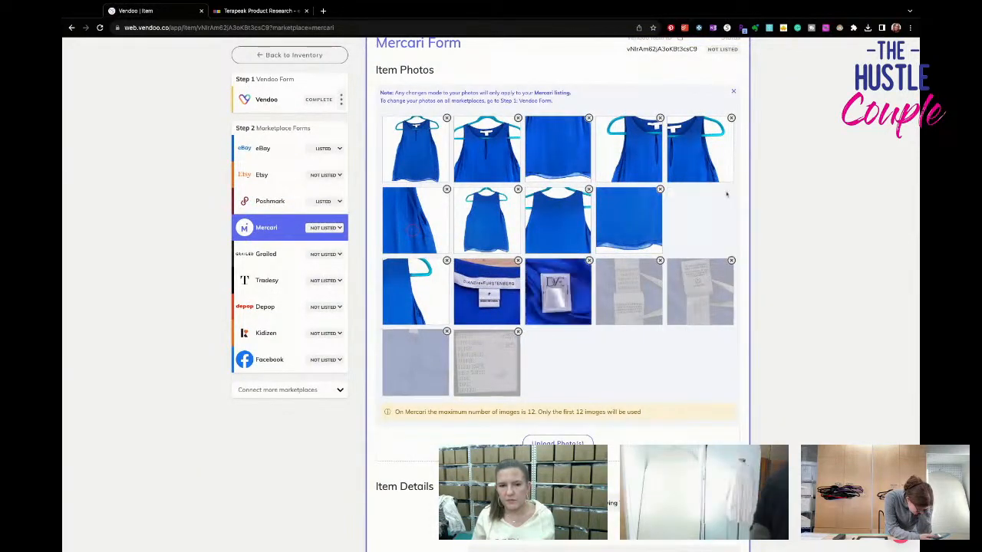
pyautogui.click(716, 191)
pyautogui.click(731, 189)
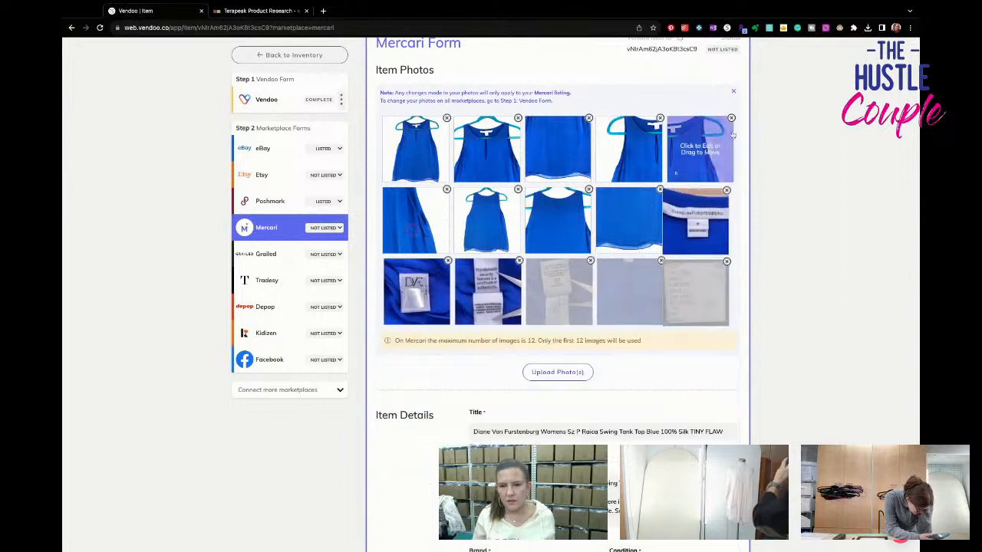
pyautogui.click(731, 118)
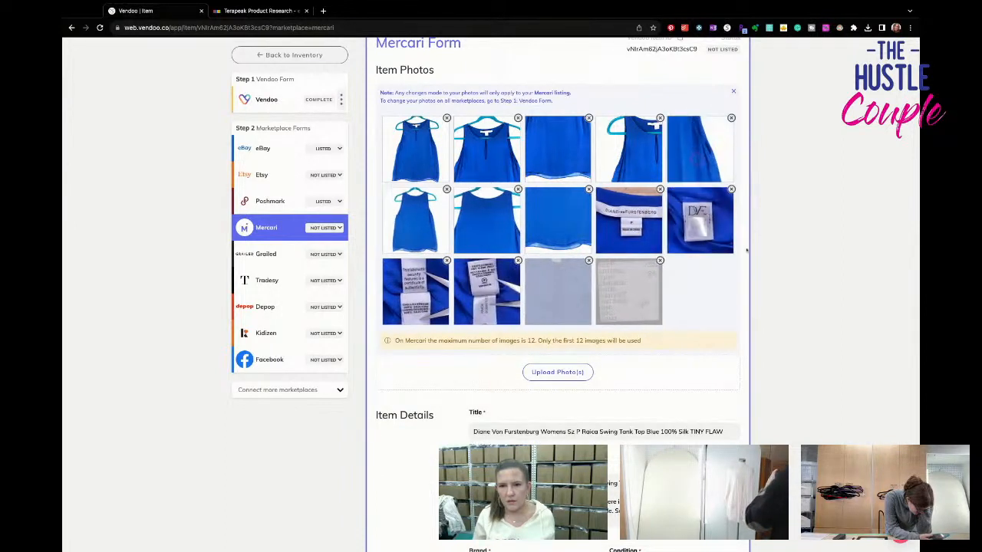
pyautogui.click(589, 188)
pyautogui.click(575, 192)
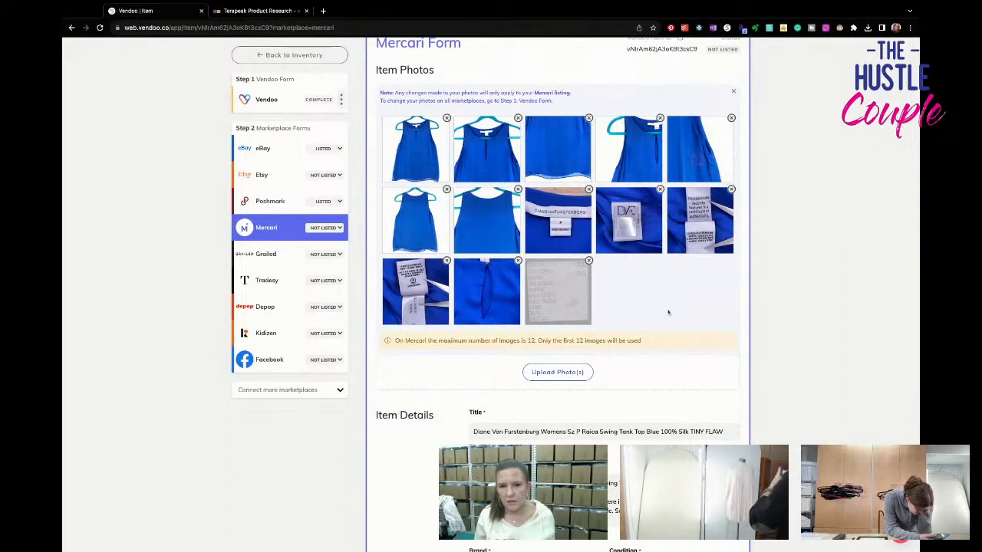
# - Move the circled flaw photo directly before the measurement card photo and remove the front hem photo from the Mercari form
pyautogui.moveTo(696, 170); pyautogui.dragTo(698, 165)
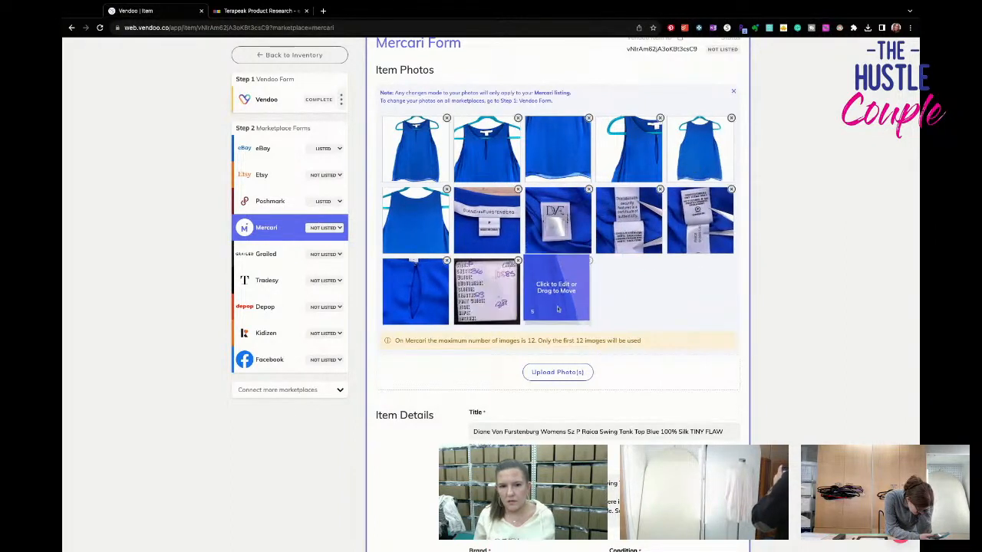
pyautogui.moveTo(565, 316); pyautogui.dragTo(537, 314)
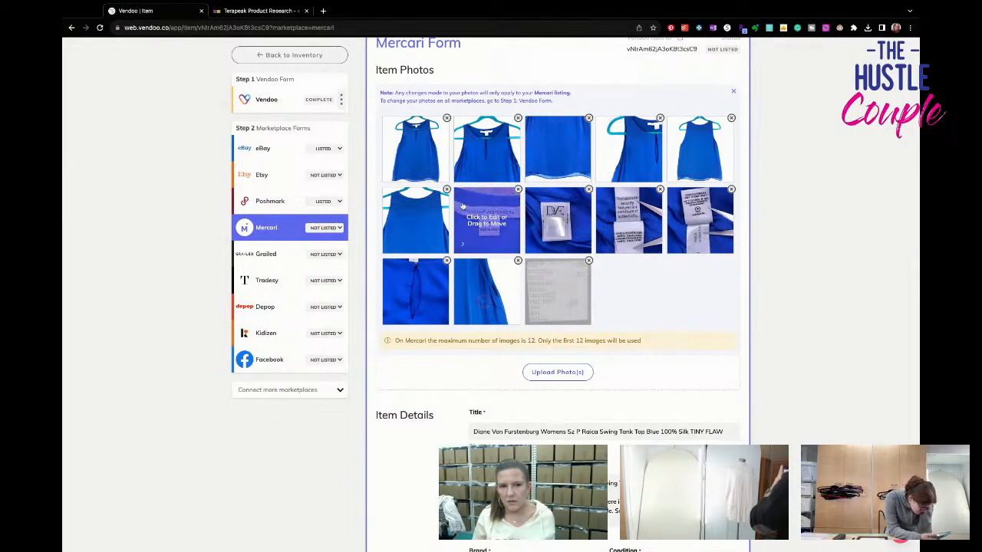
pyautogui.click(588, 119)
pyautogui.scroll(-3, 525, 302)
pyautogui.scroll(-9, 524, 301)
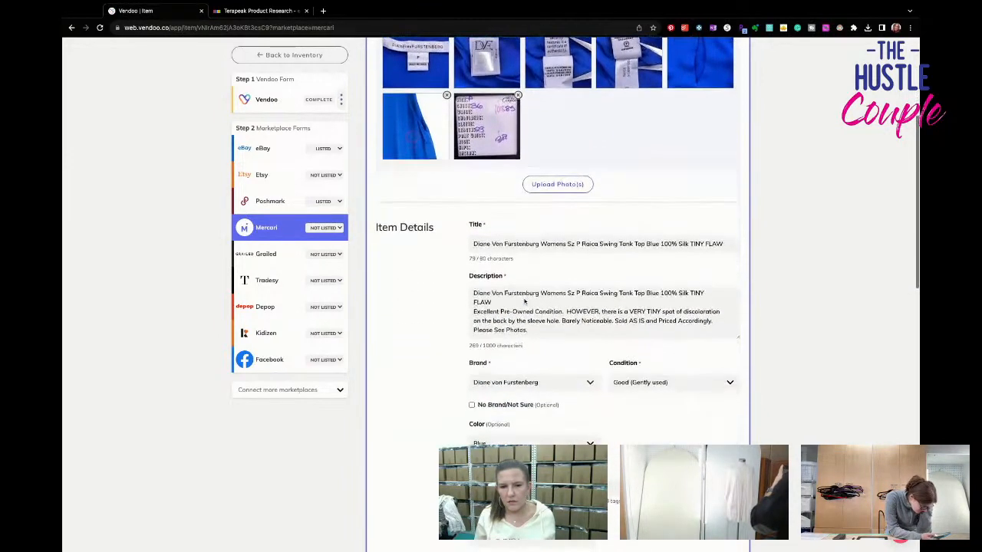
# - Set the blue top's size to XS (0-2) in the Mercari form
pyautogui.scroll(-2, 535, 307)
pyautogui.click(535, 248)
pyautogui.click(506, 287)
pyautogui.scroll(-5, 529, 313)
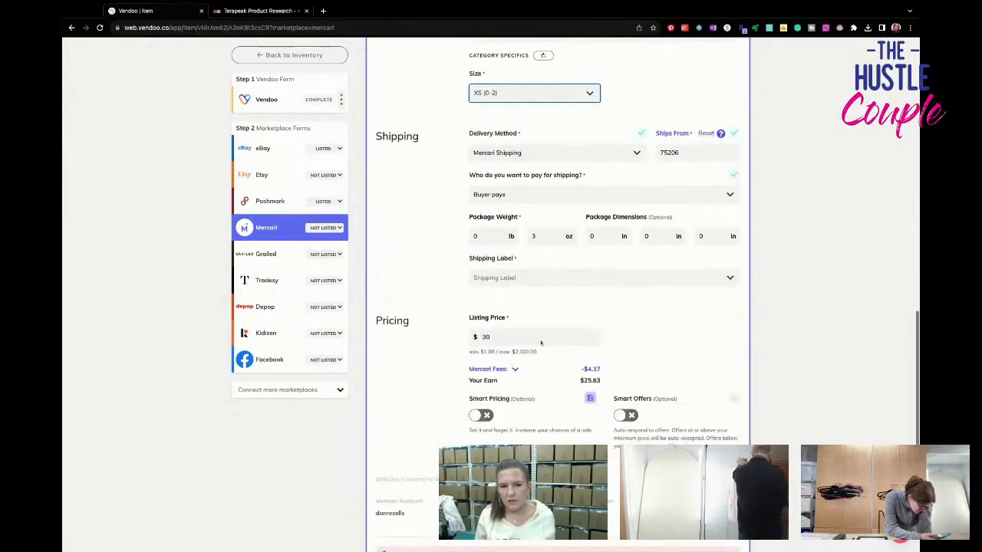
# - Choose the USPS First-Class Package label at $4.30 for 0.25 lb and list the blue top on Mercari
pyautogui.click(552, 203)
pyautogui.click(551, 221)
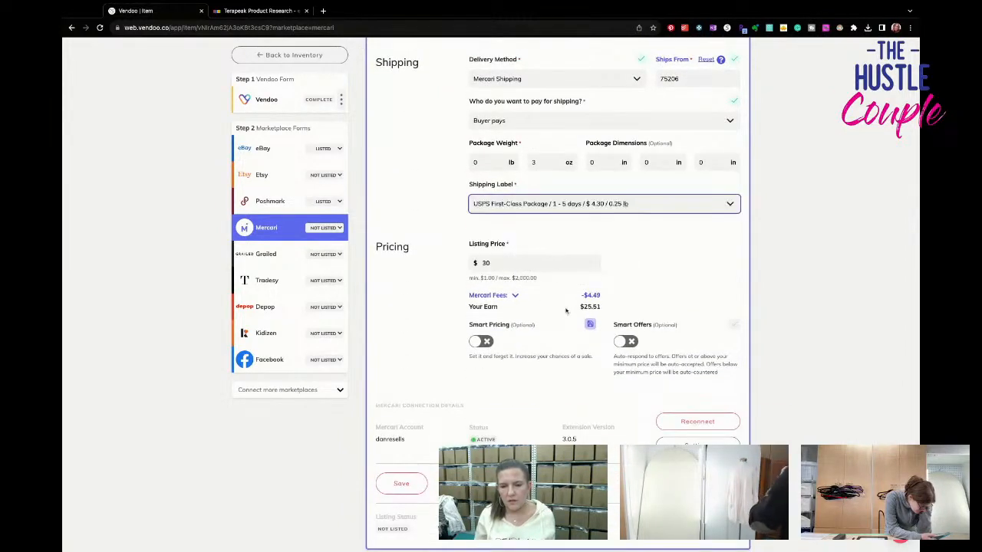
pyautogui.scroll(-2, 568, 307)
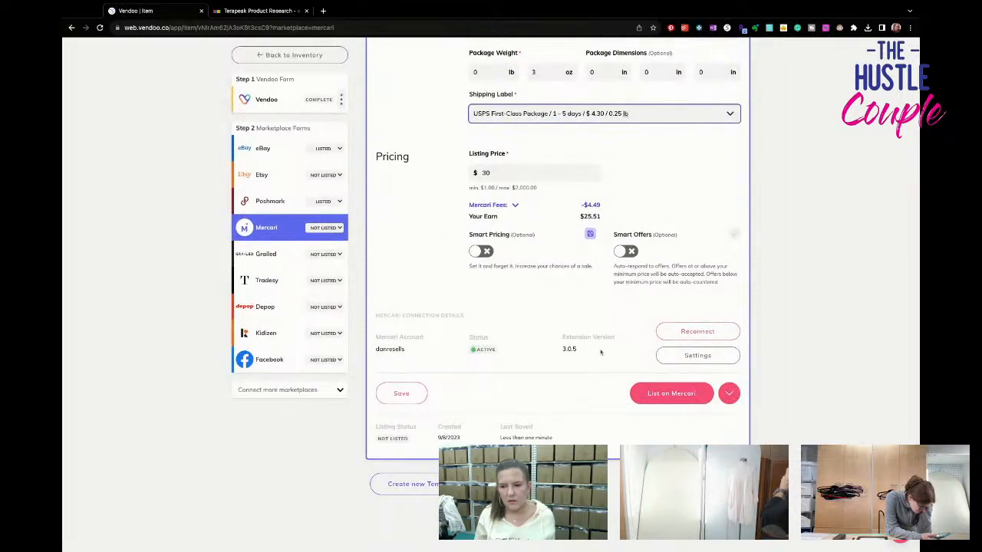
pyautogui.click(672, 394)
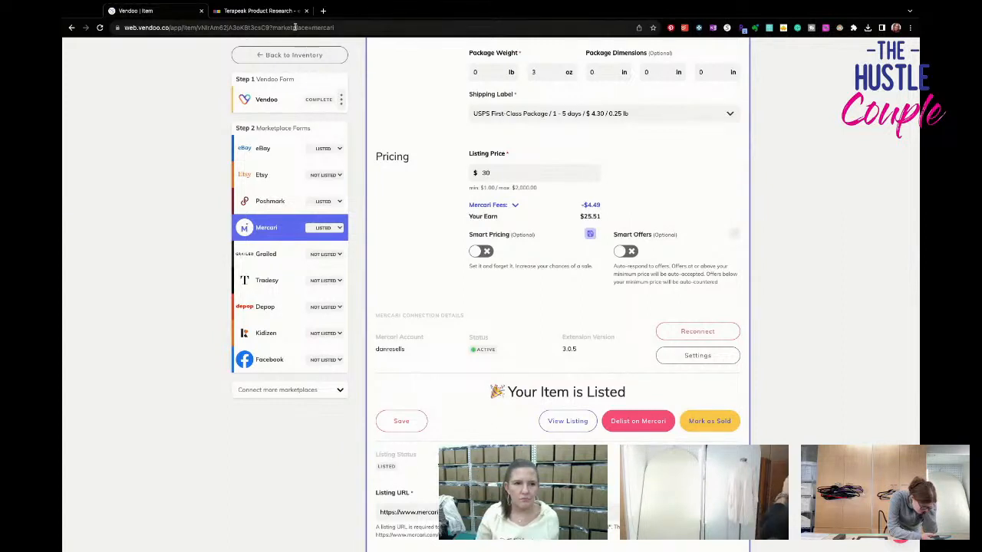
# - Return to the inventory and look through the first page of active listings
pyautogui.click(295, 55)
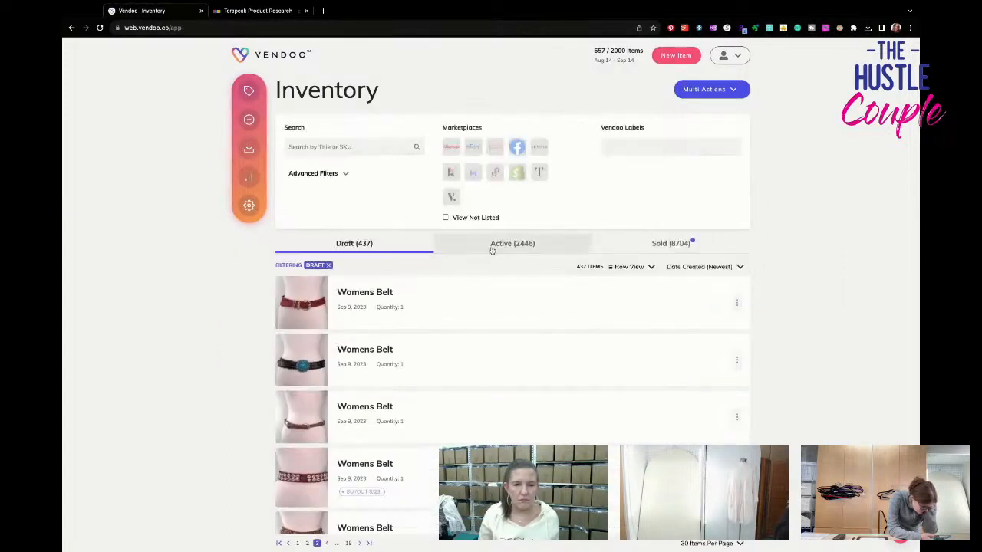
pyautogui.click(494, 244)
pyautogui.scroll(-3, 491, 254)
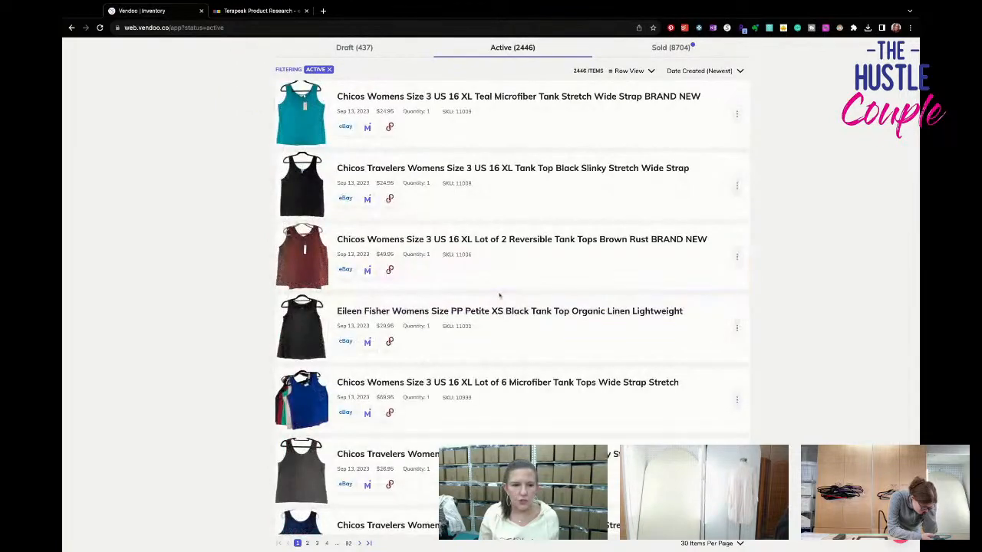
pyautogui.scroll(2, 499, 295)
pyautogui.scroll(-5, 500, 296)
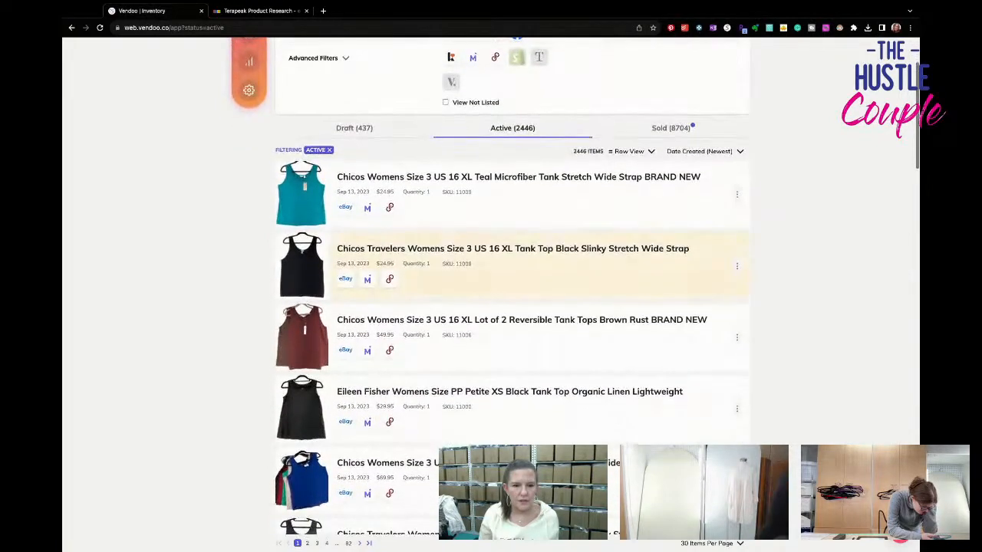
pyautogui.scroll(-3, 497, 280)
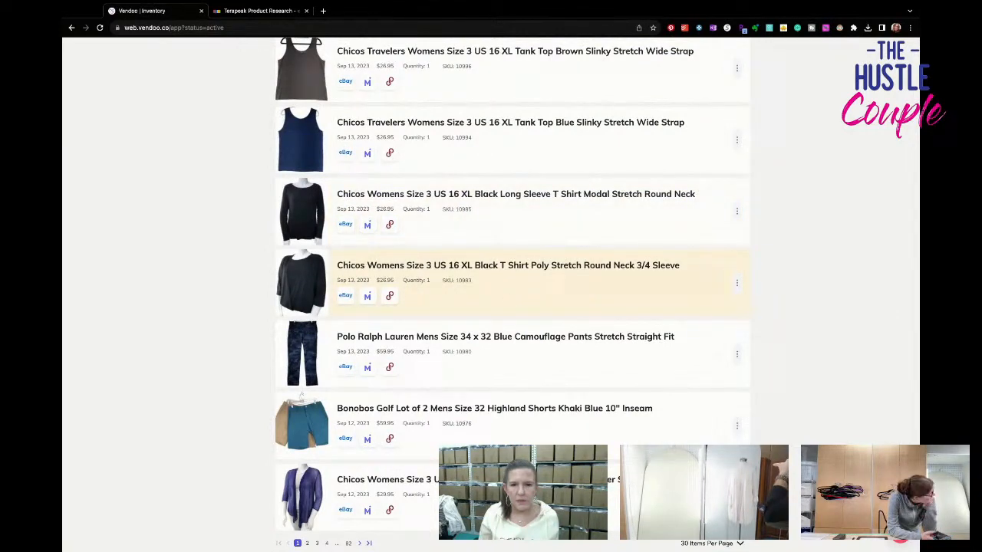
pyautogui.scroll(-2, 507, 300)
pyautogui.scroll(-5, 507, 300)
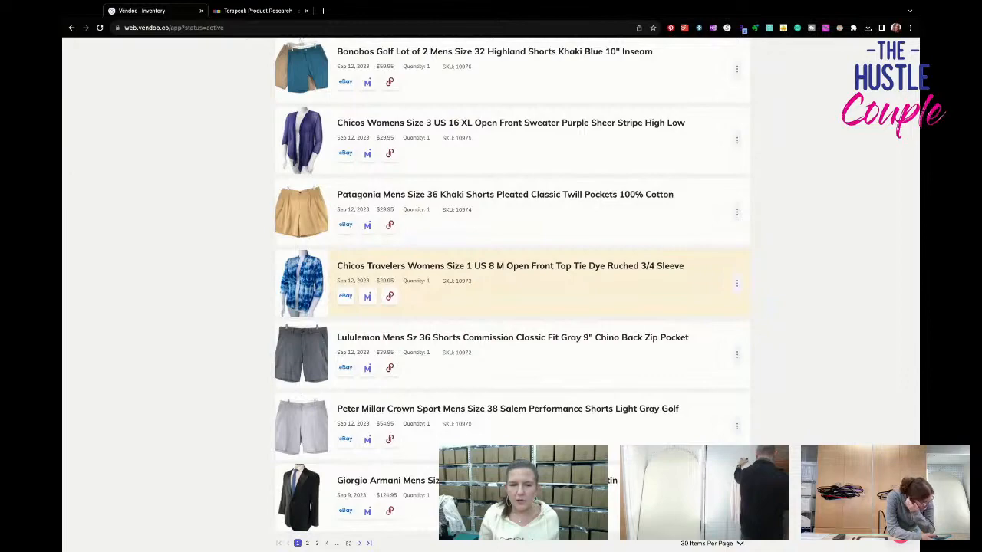
pyautogui.scroll(-2, 513, 284)
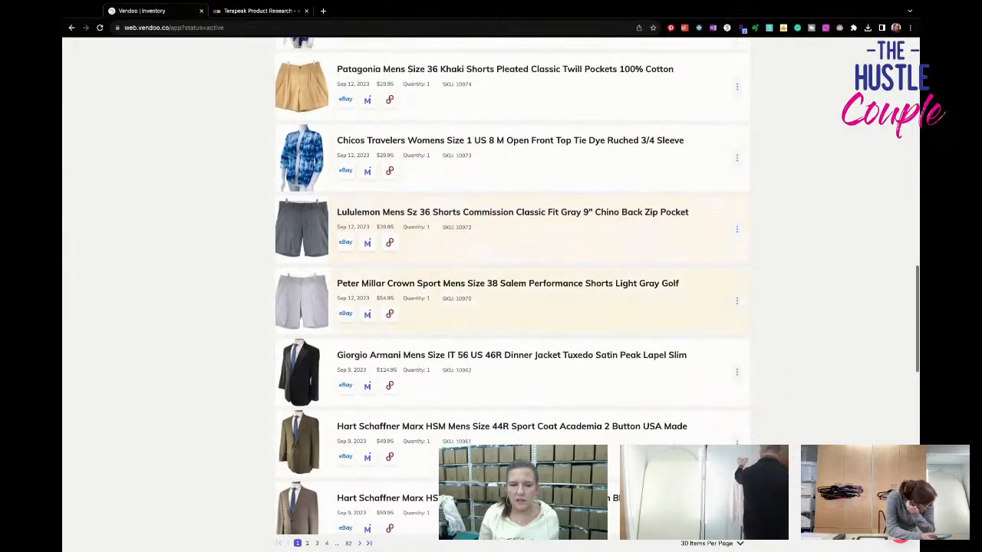
pyautogui.scroll(-8, 512, 283)
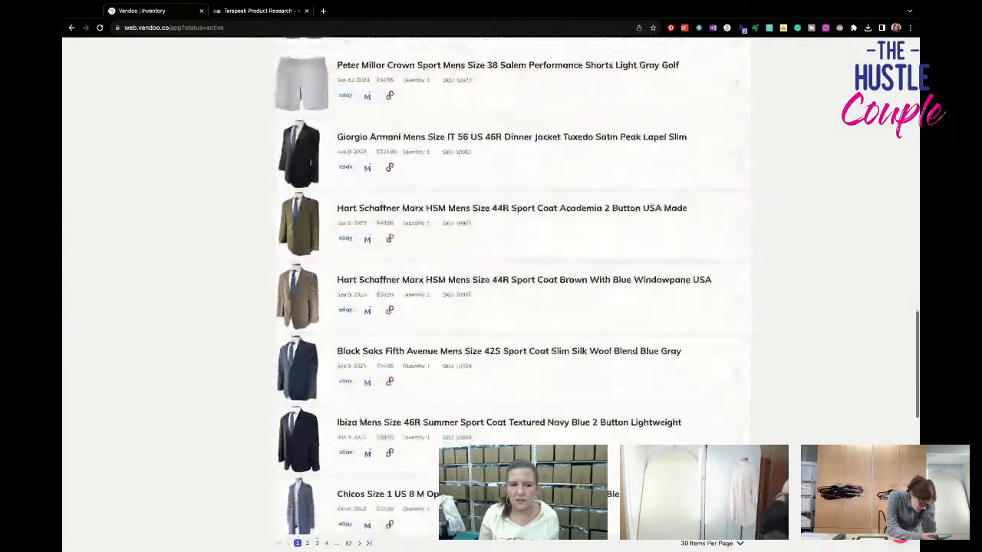
pyautogui.scroll(-3, 512, 184)
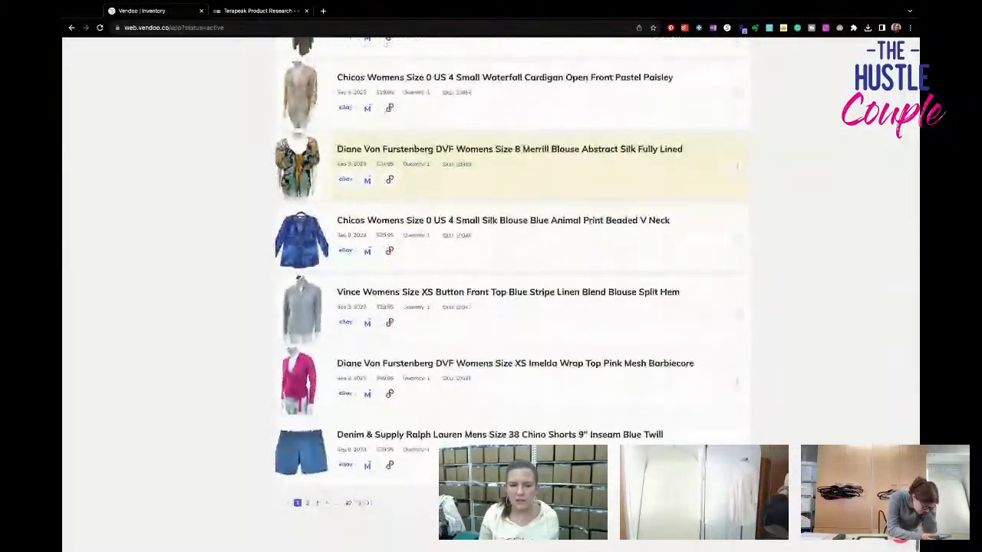
pyautogui.scroll(12, 512, 184)
pyautogui.scroll(10, 512, 294)
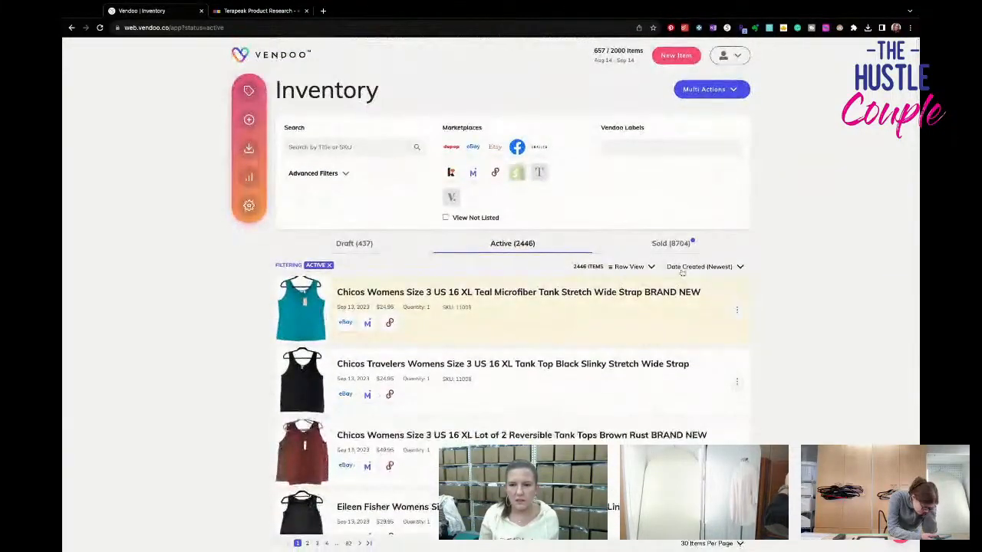
# - Sort the active listings by Date Modified (Newest) and view the black Chicos sweater's live listing on eBay
pyautogui.click(705, 266)
pyautogui.click(700, 310)
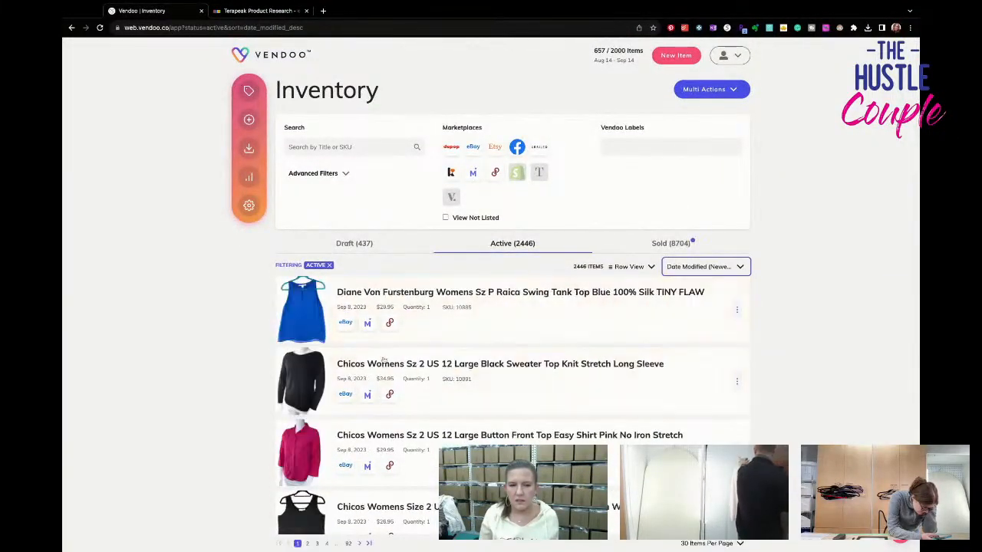
pyautogui.click(500, 376)
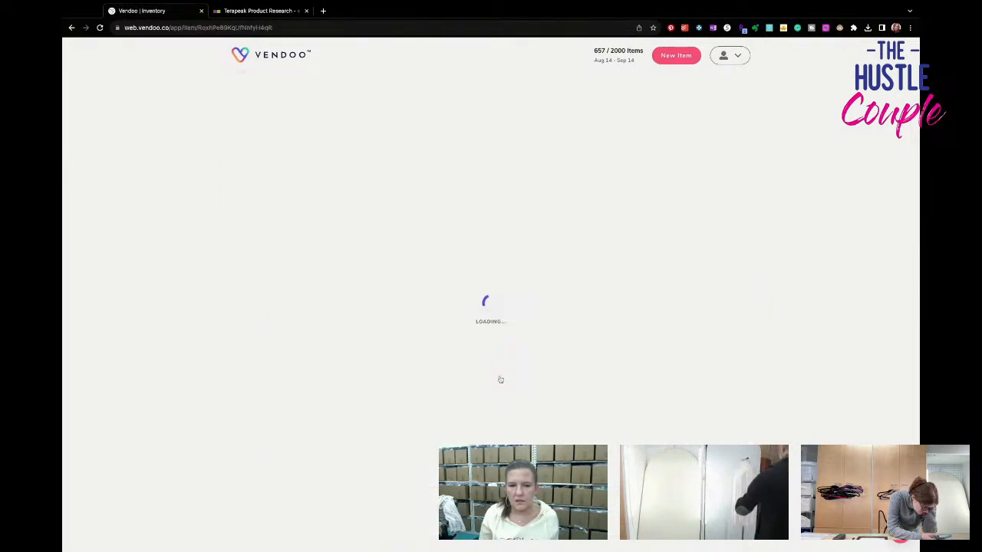
pyautogui.click(276, 176)
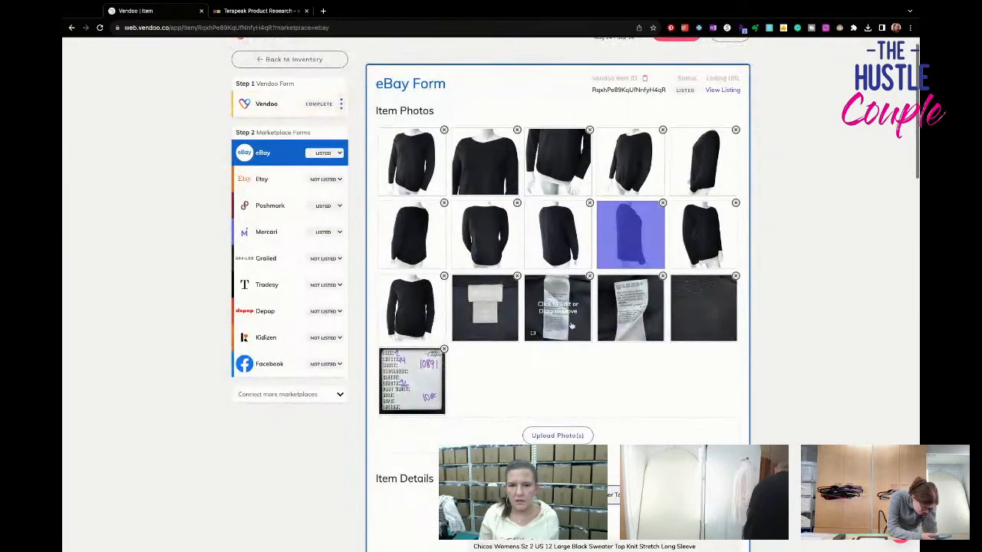
pyautogui.click(713, 93)
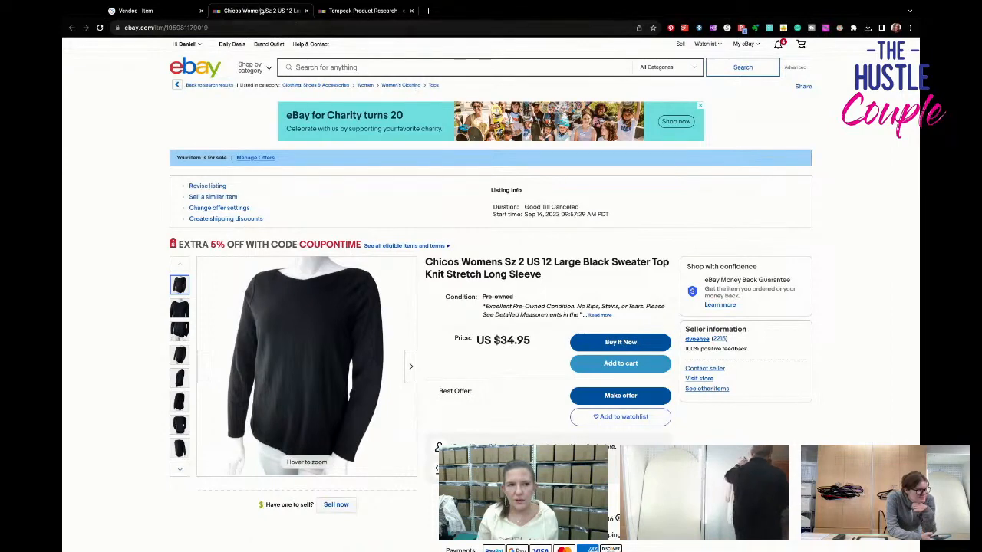
# - Switch back to Vendoo, return to the inventory and look through the draft items
pyautogui.click(183, 11)
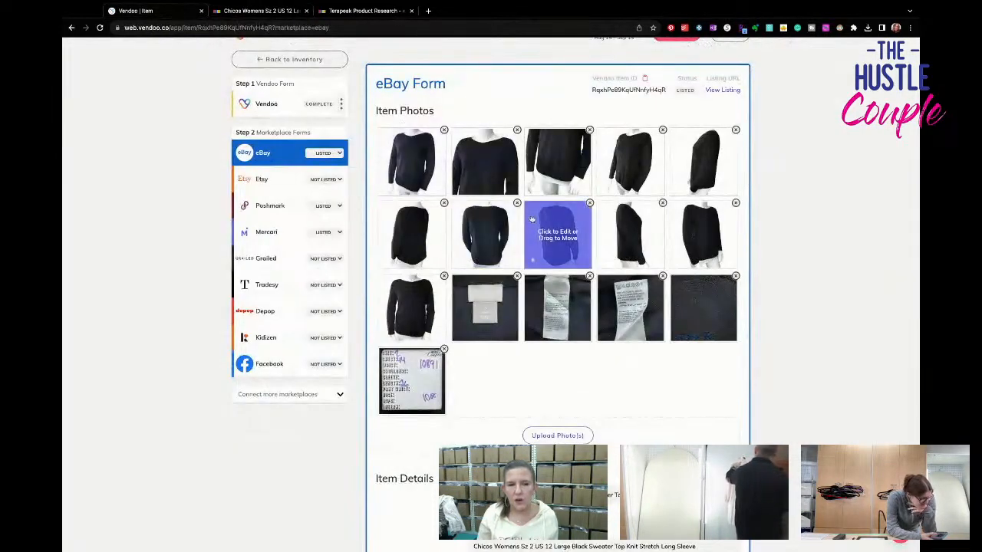
pyautogui.click(294, 59)
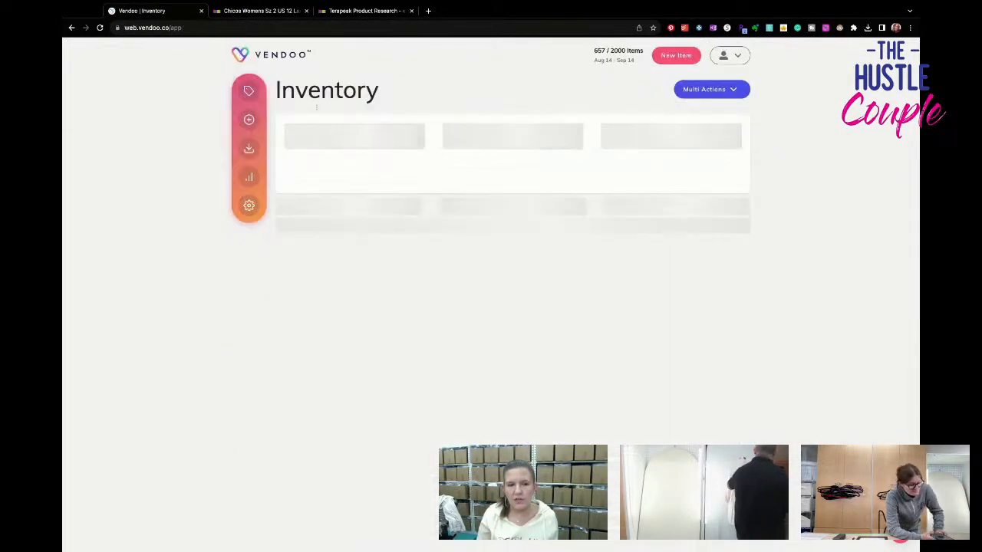
pyautogui.scroll(-5, 491, 307)
pyautogui.scroll(3, 441, 268)
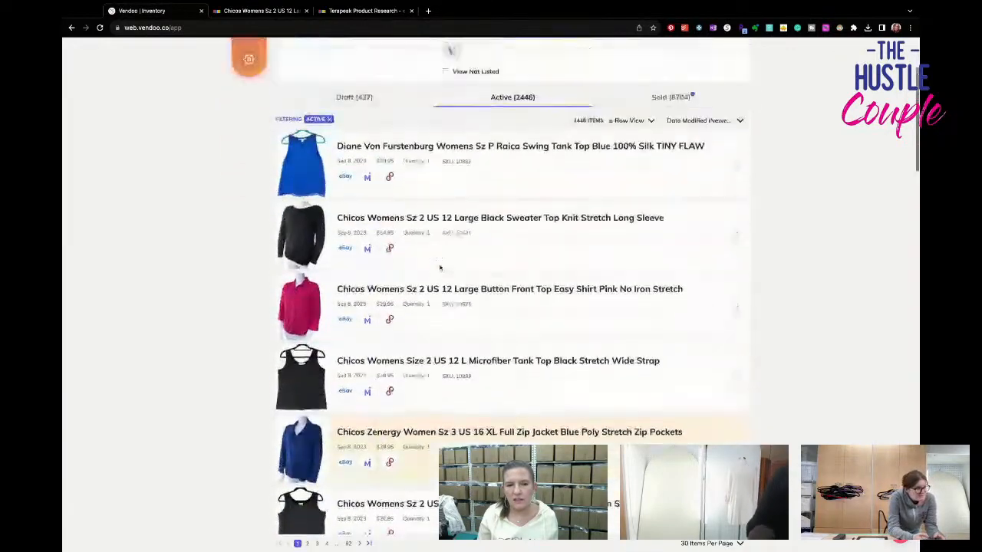
pyautogui.click(357, 187)
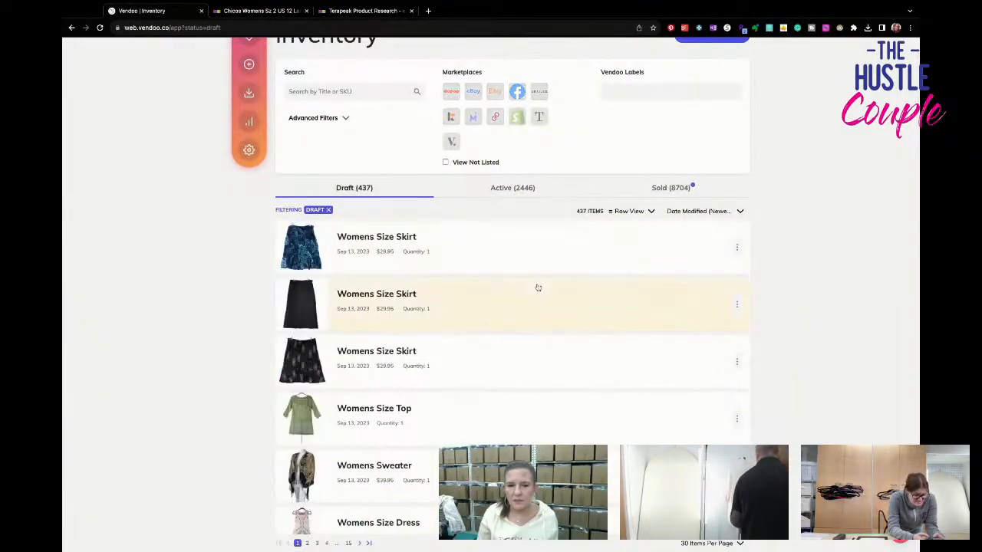
pyautogui.scroll(-5, 538, 289)
pyautogui.scroll(-2, 538, 287)
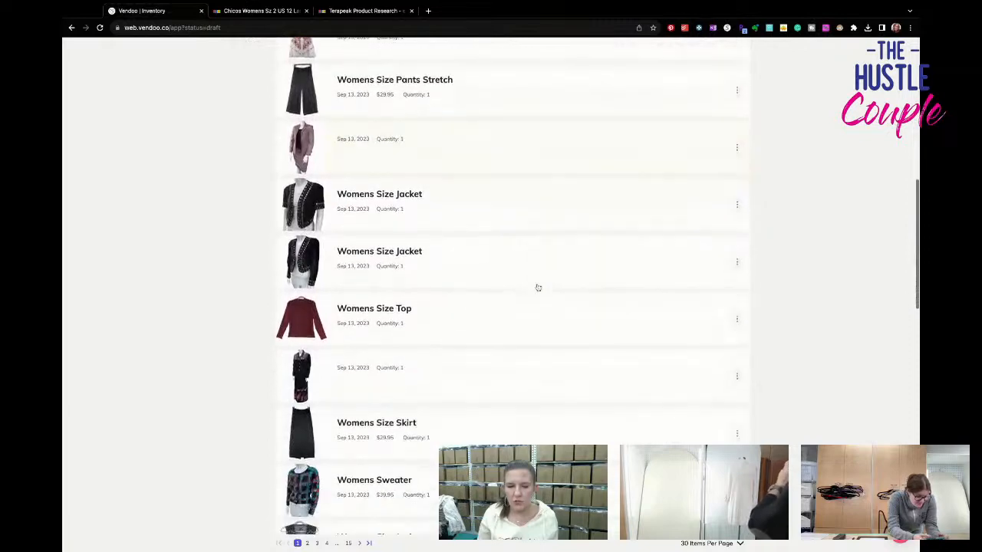
pyautogui.scroll(5, 537, 286)
pyautogui.scroll(5, 452, 264)
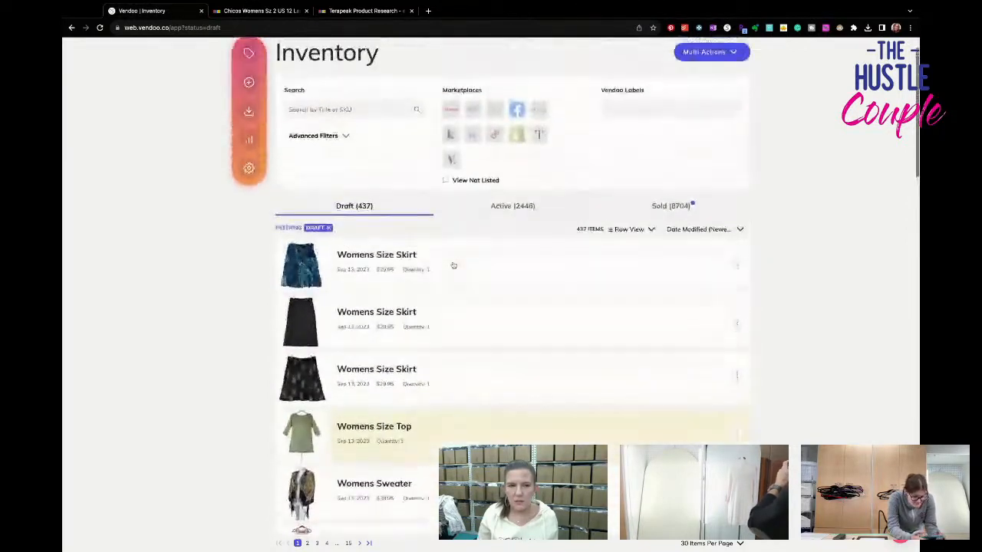
# - Open the Analytics page
pyautogui.click(248, 151)
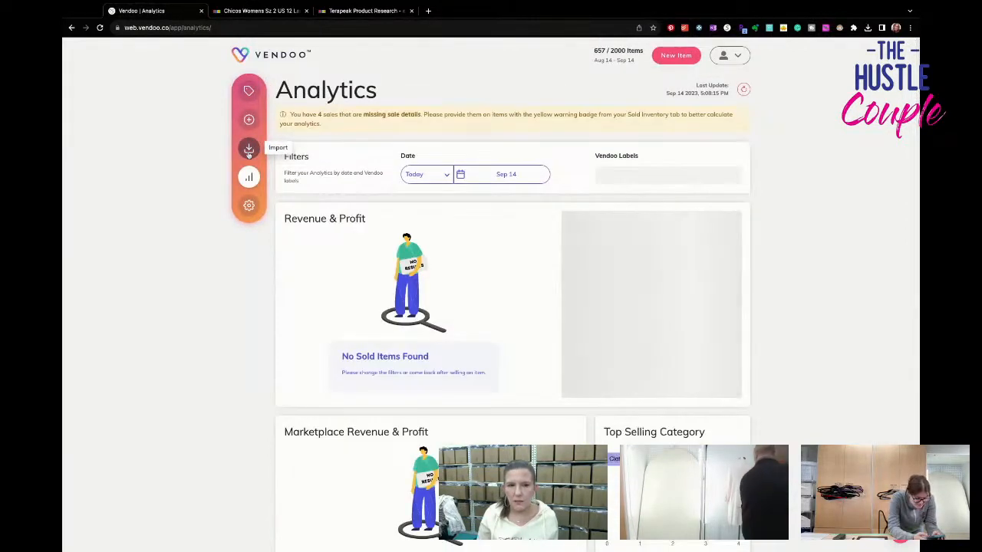
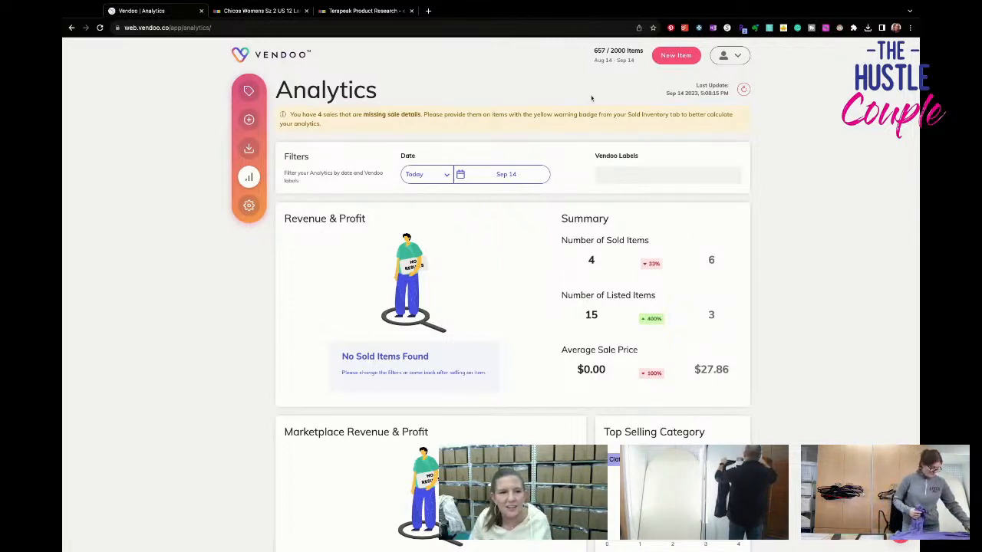
# - Open the inventory and go to page 2 of the draft items
pyautogui.click(248, 90)
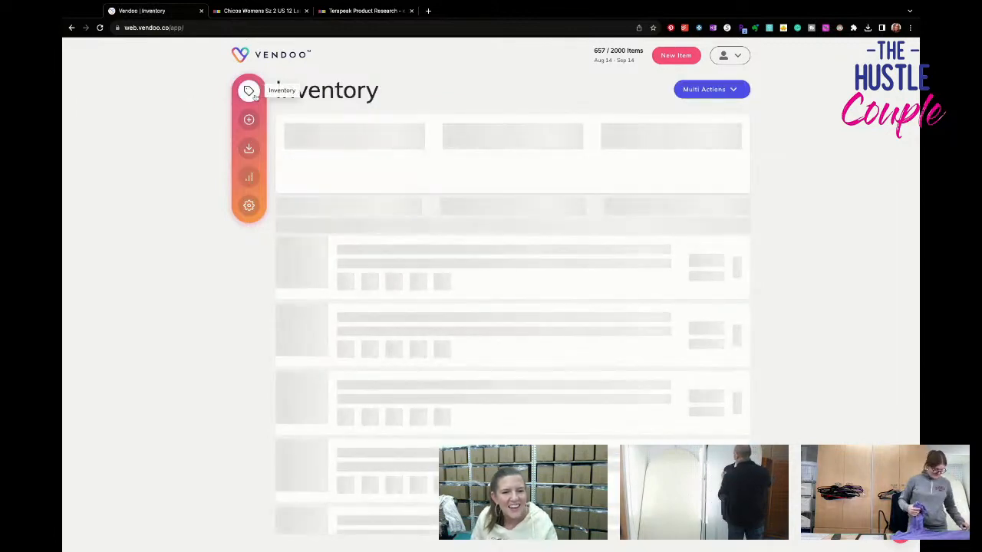
pyautogui.scroll(-5, 457, 314)
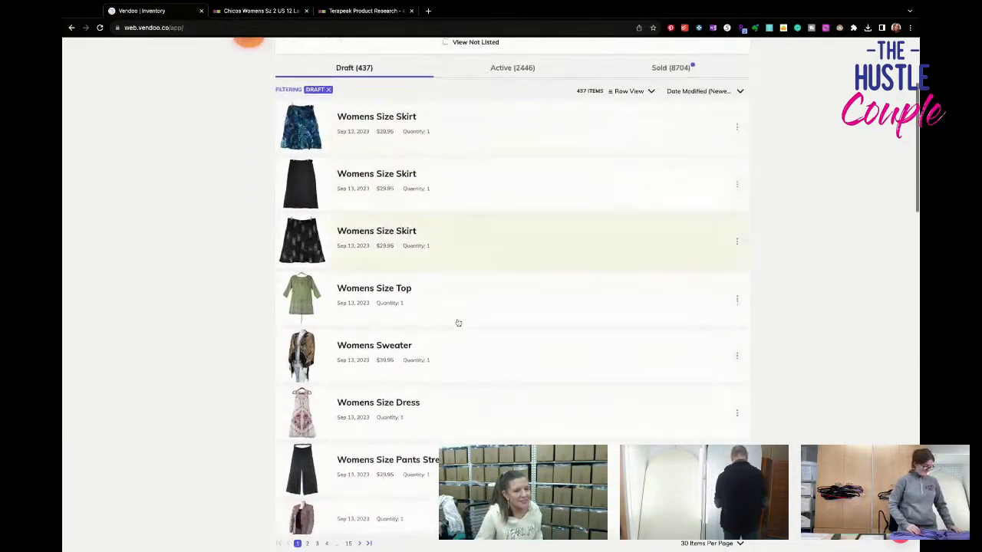
pyautogui.scroll(1, 458, 322)
pyautogui.scroll(2, 458, 323)
pyautogui.scroll(-8, 458, 323)
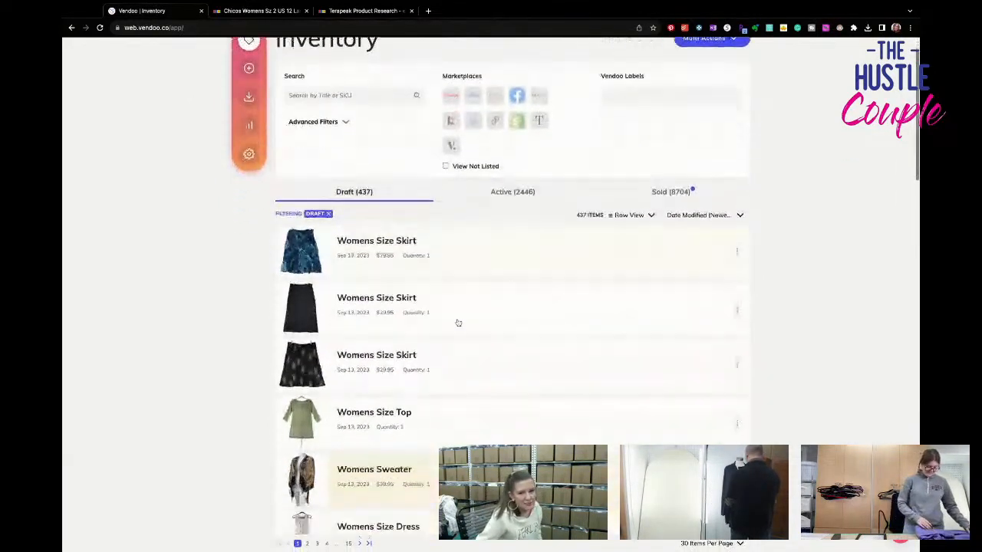
pyautogui.scroll(-9, 458, 322)
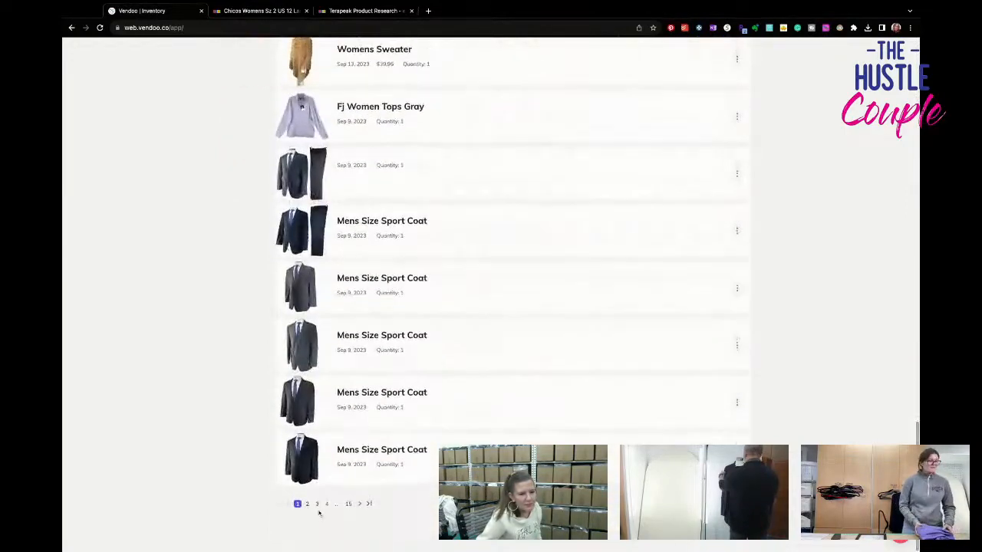
pyautogui.click(307, 543)
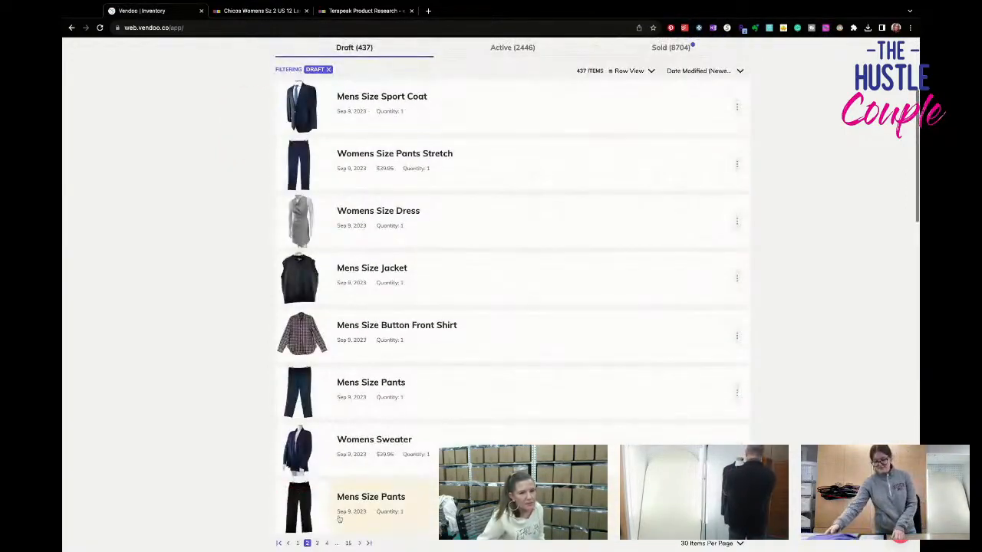
# - Open the draft of the dark brown women's belt with the rectangular silver buckle and view its brand stamp photo enlarged
pyautogui.scroll(-8, 413, 465)
pyautogui.scroll(-5, 413, 465)
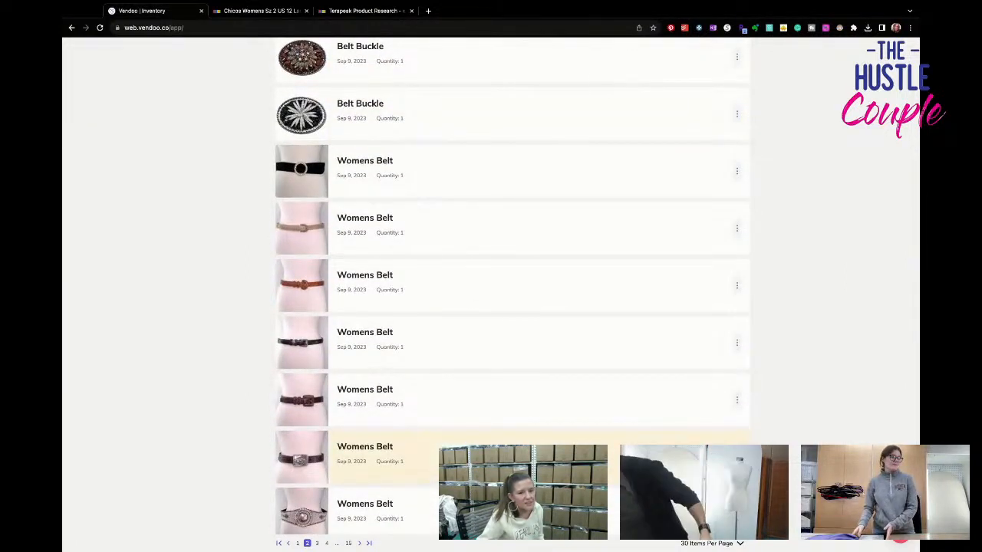
pyautogui.scroll(-2, 412, 452)
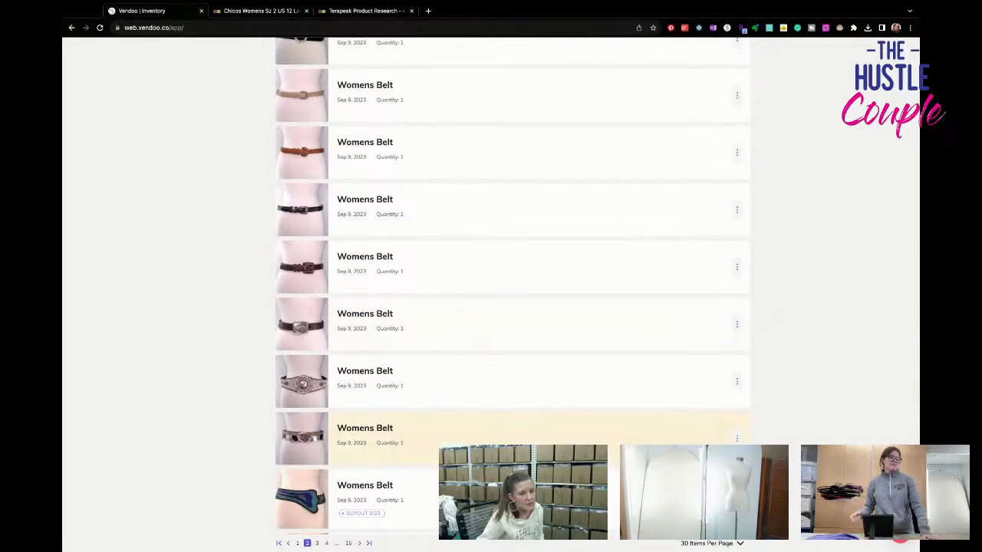
pyautogui.click(392, 367)
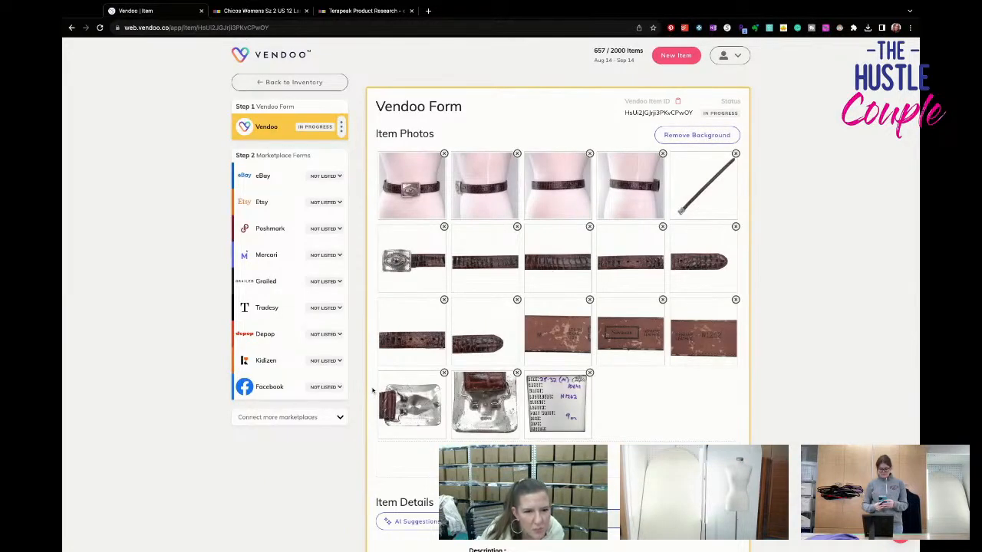
pyautogui.click(557, 333)
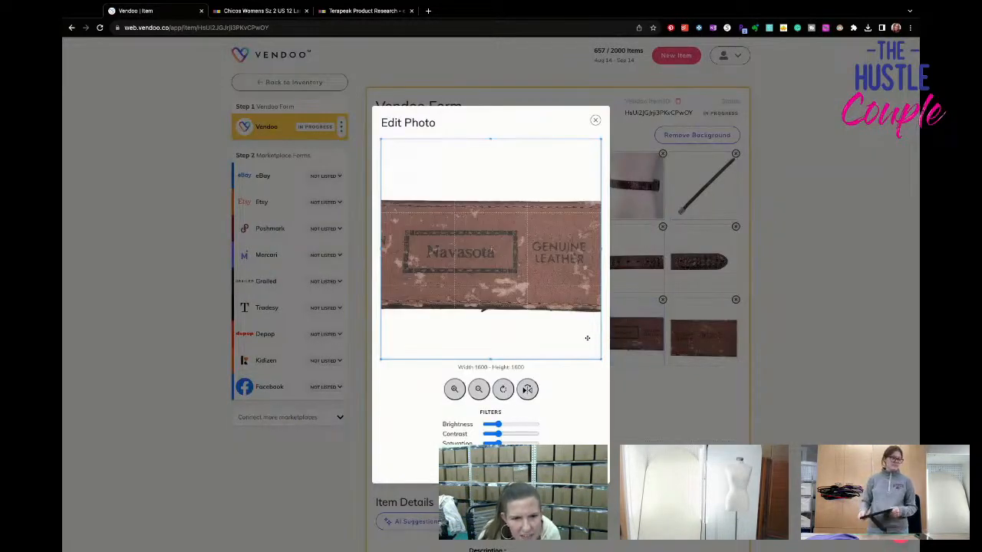
pyautogui.click(595, 121)
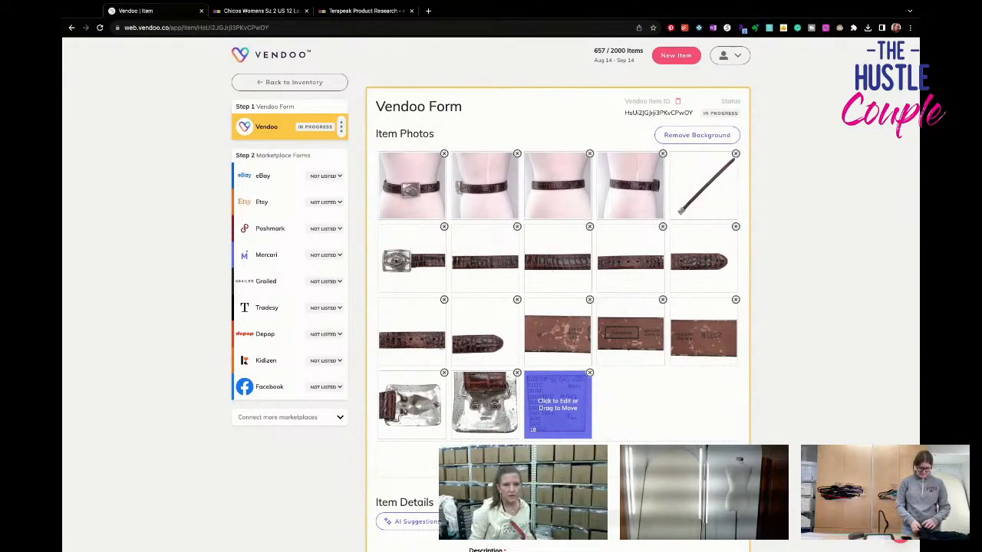
# - Delete the draft of the dark brown women's belt with the rectangular silver buckle from the inventory
pyautogui.click(321, 86)
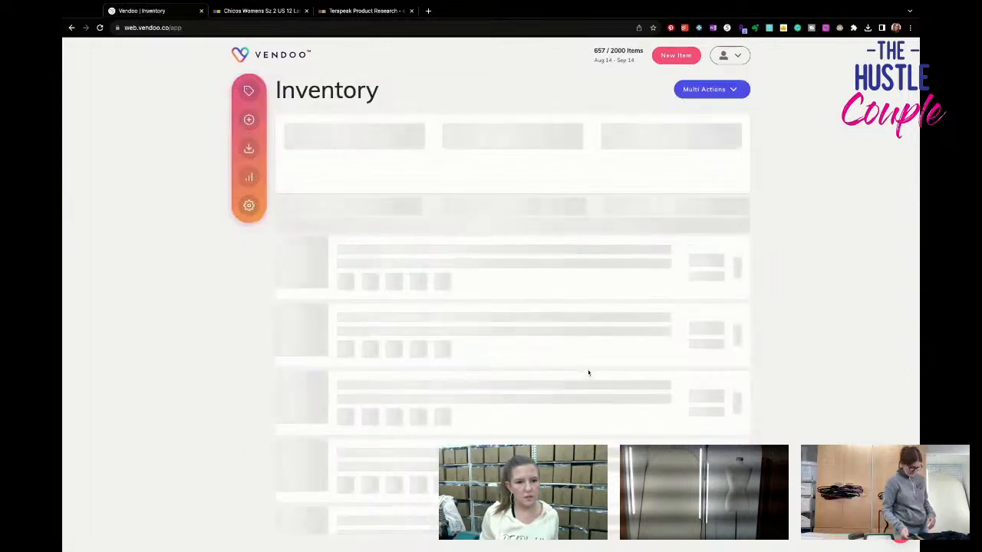
pyautogui.scroll(-15, 587, 371)
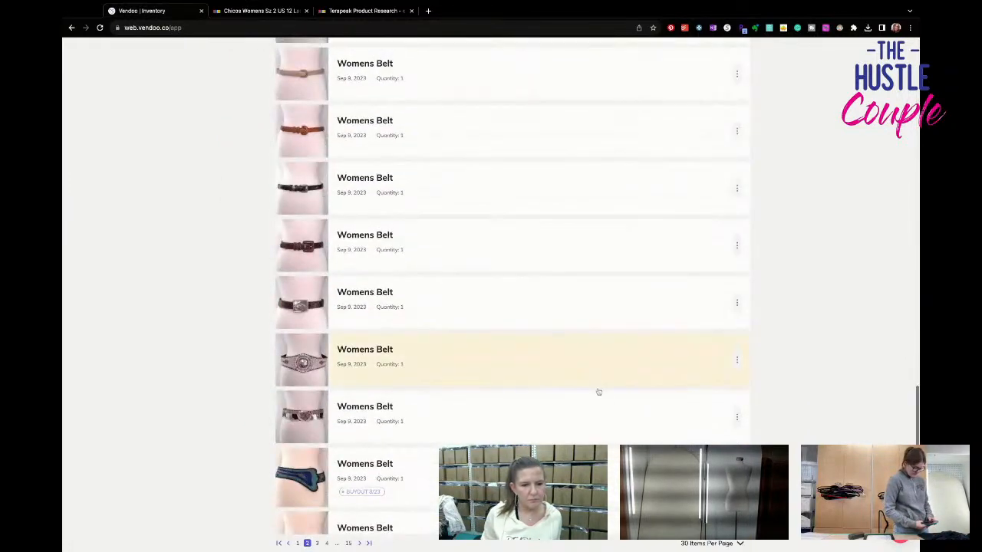
pyautogui.click(737, 313)
pyautogui.click(724, 340)
pyautogui.scroll(1, 382, 446)
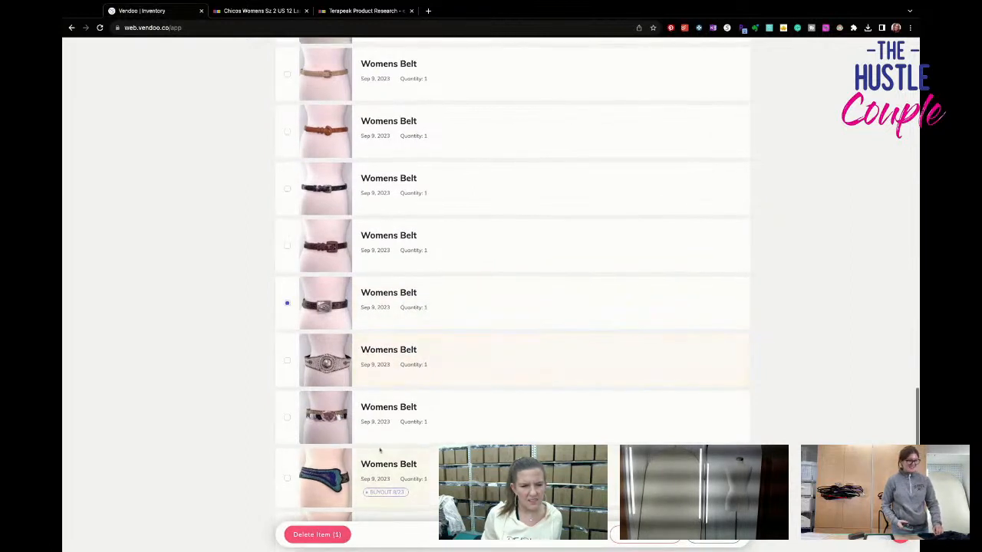
pyautogui.click(317, 535)
pyautogui.click(490, 336)
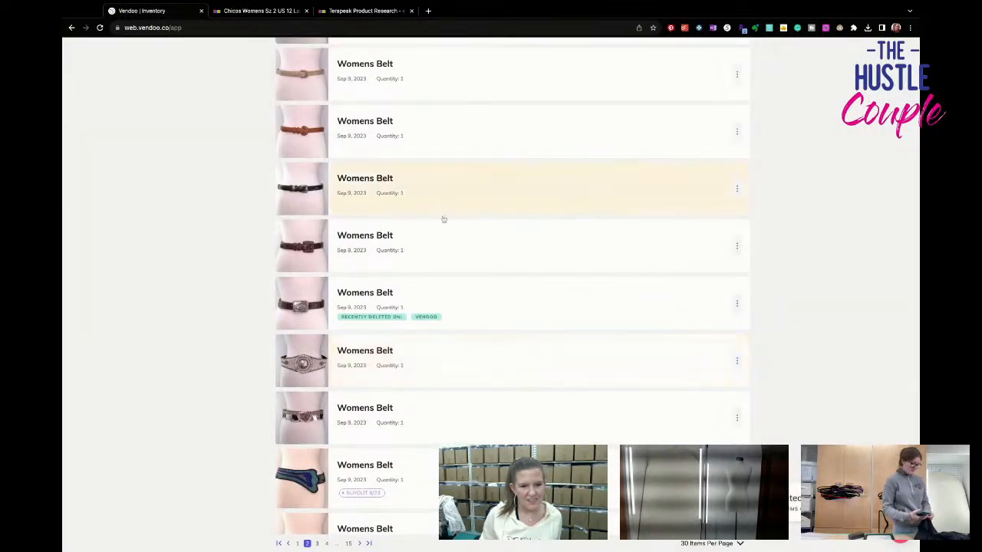
pyautogui.scroll(-5, 445, 244)
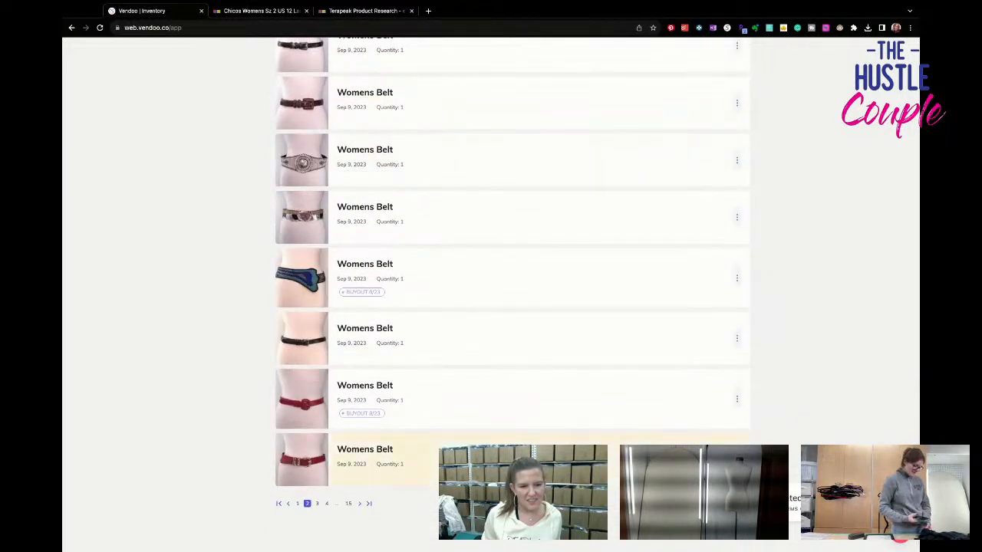
pyautogui.click(460, 462)
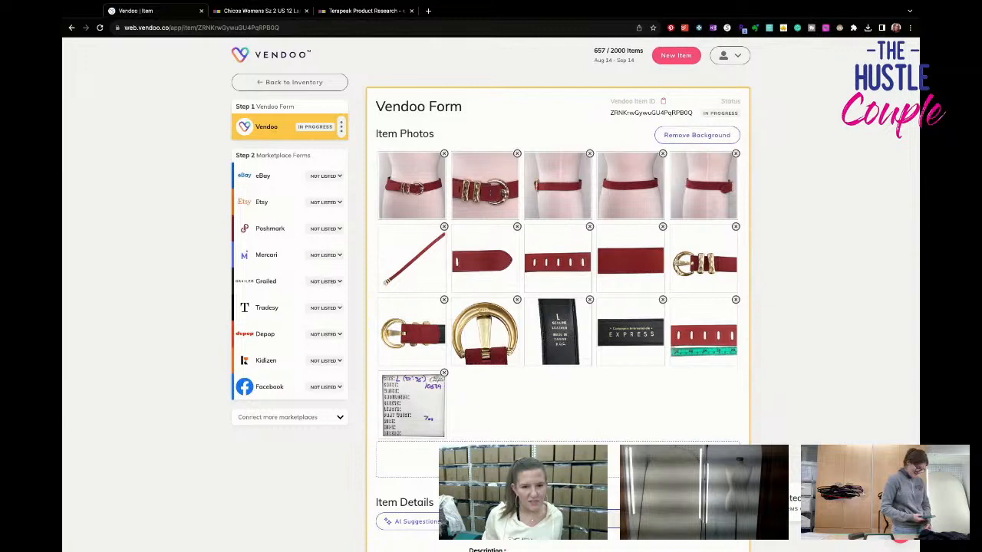
pyautogui.click(265, 82)
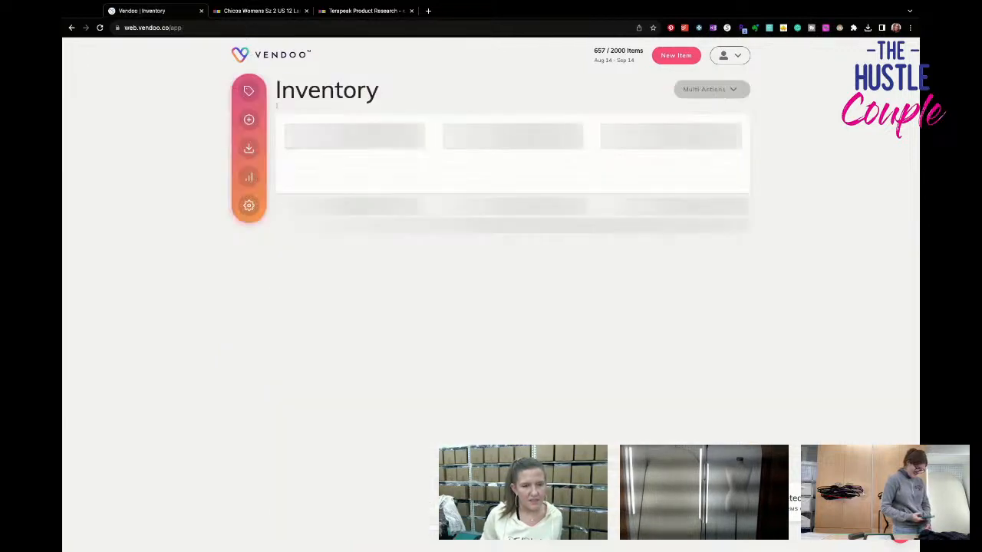
# - Open the draft of the red women's belt with the covered red buckle and delete photos 16 to 18
pyautogui.scroll(-20, 374, 377)
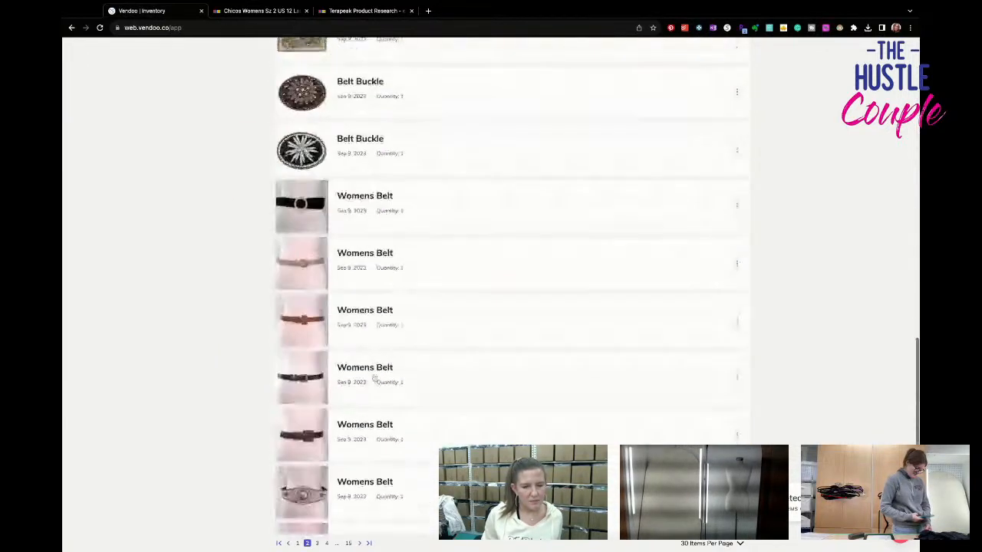
pyautogui.click(438, 406)
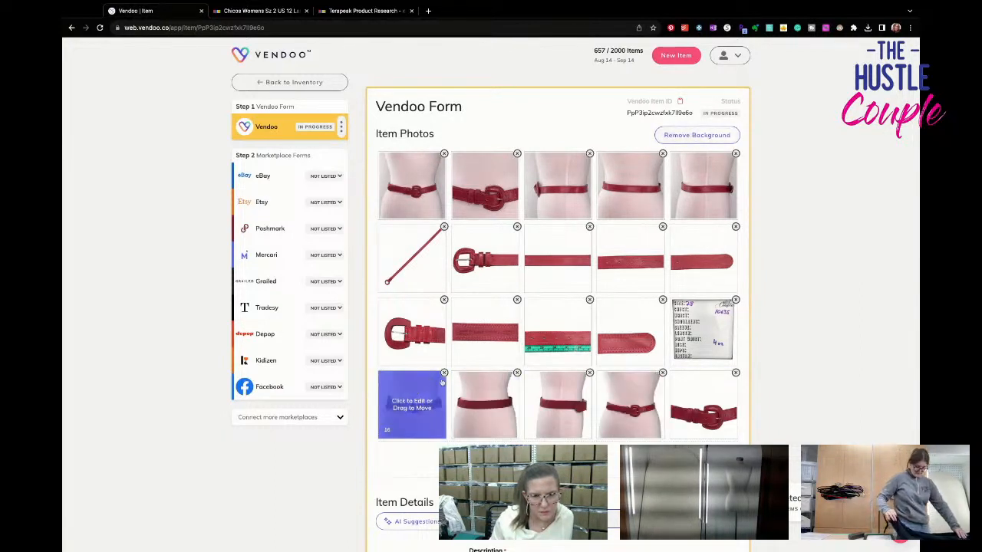
pyautogui.click(444, 373)
pyautogui.click(429, 376)
pyautogui.click(444, 373)
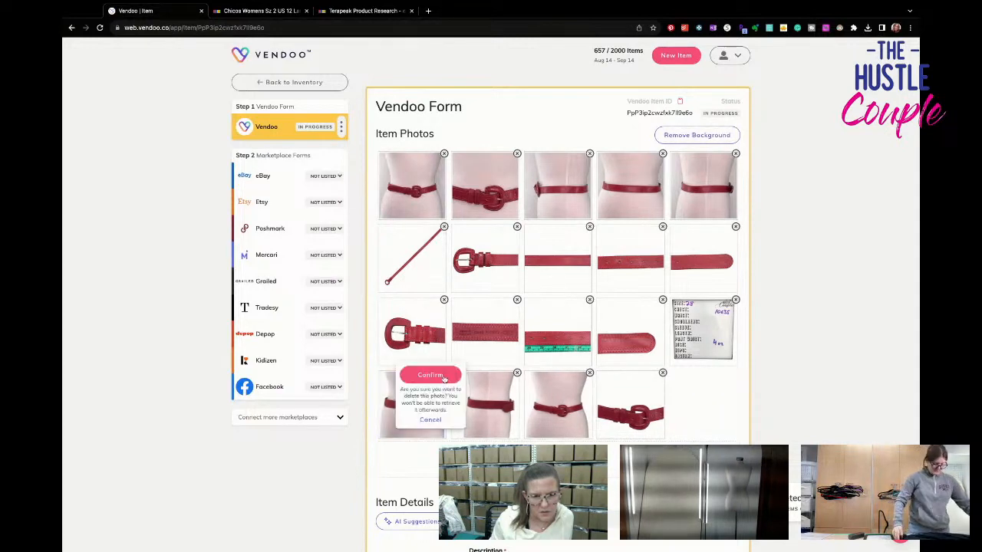
pyautogui.click(429, 376)
pyautogui.click(444, 373)
pyautogui.click(430, 376)
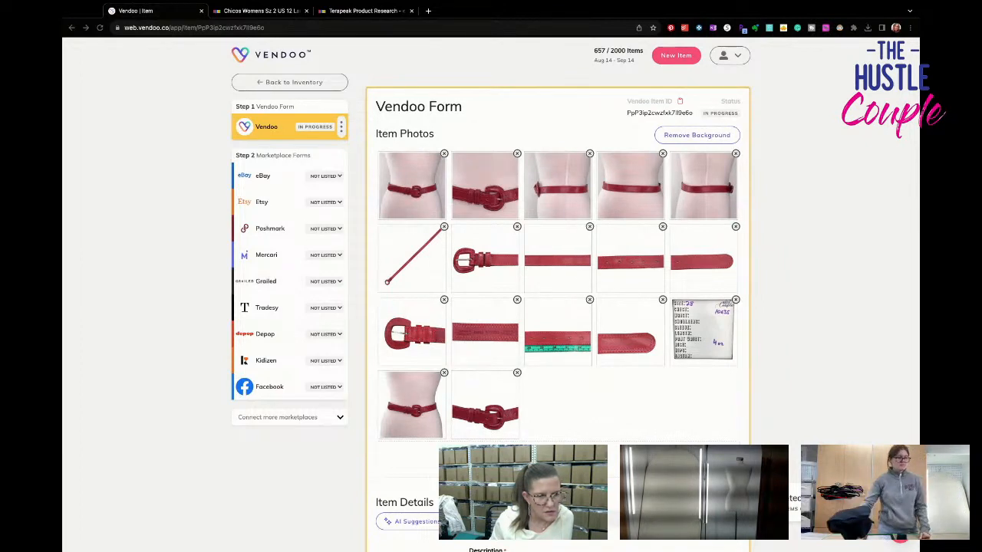
# - Add three side and back mannequin photos, and replace the old front and buckle close-up shots with their newer versions as photos 1 and 2
pyautogui.moveTo(491, 410); pyautogui.dragTo(613, 458)
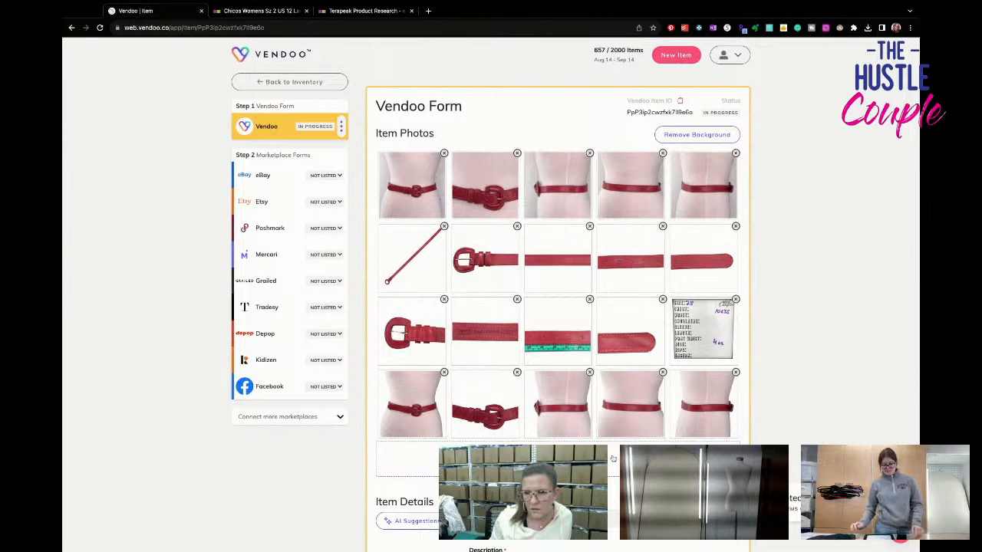
pyautogui.moveTo(685, 421); pyautogui.dragTo(520, 175)
pyautogui.click(517, 154)
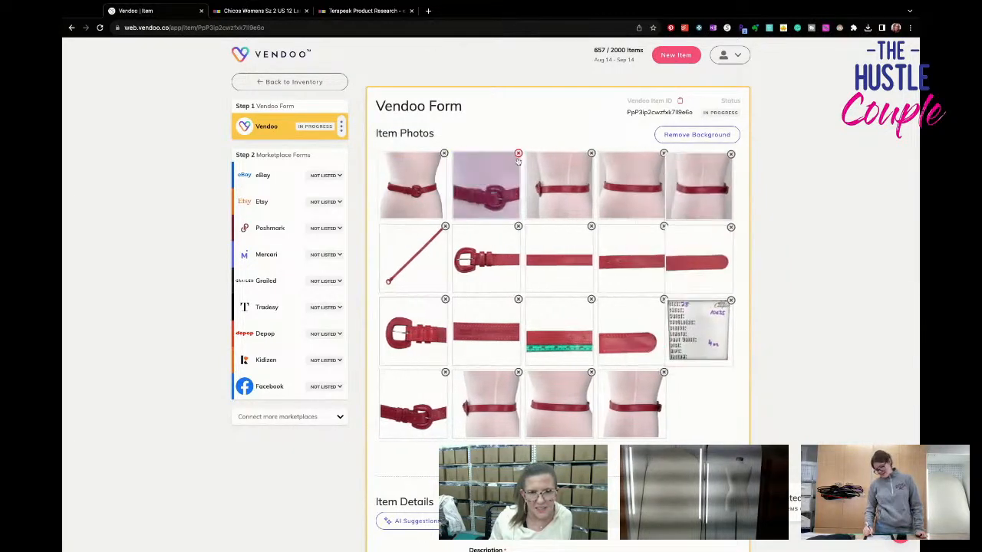
pyautogui.moveTo(506, 412); pyautogui.dragTo(537, 221)
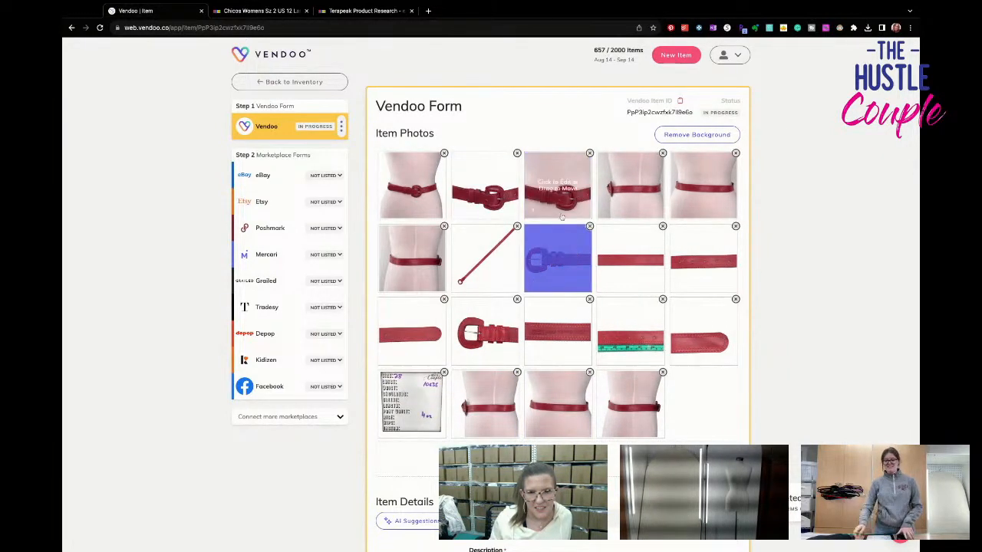
pyautogui.click(590, 154)
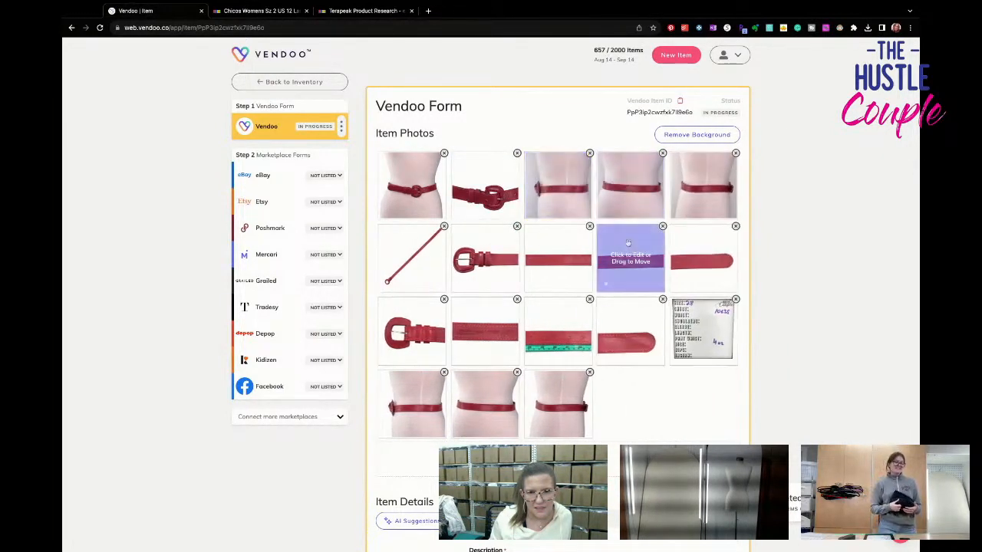
# - Move the new side and back mannequin photos into positions 3 to 5 and delete the old versions they replace
pyautogui.moveTo(412, 403); pyautogui.dragTo(644, 175)
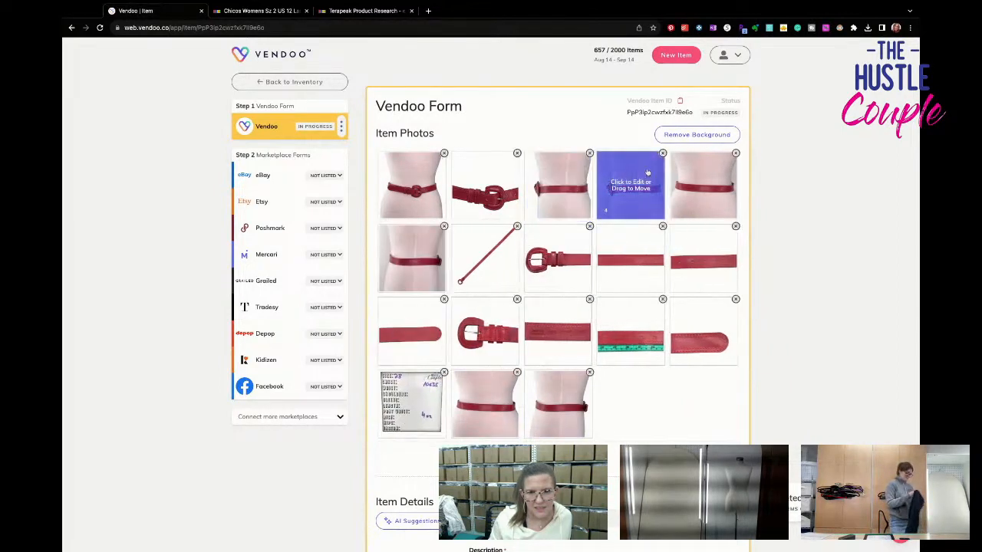
pyautogui.click(663, 154)
pyautogui.moveTo(398, 431); pyautogui.dragTo(641, 215)
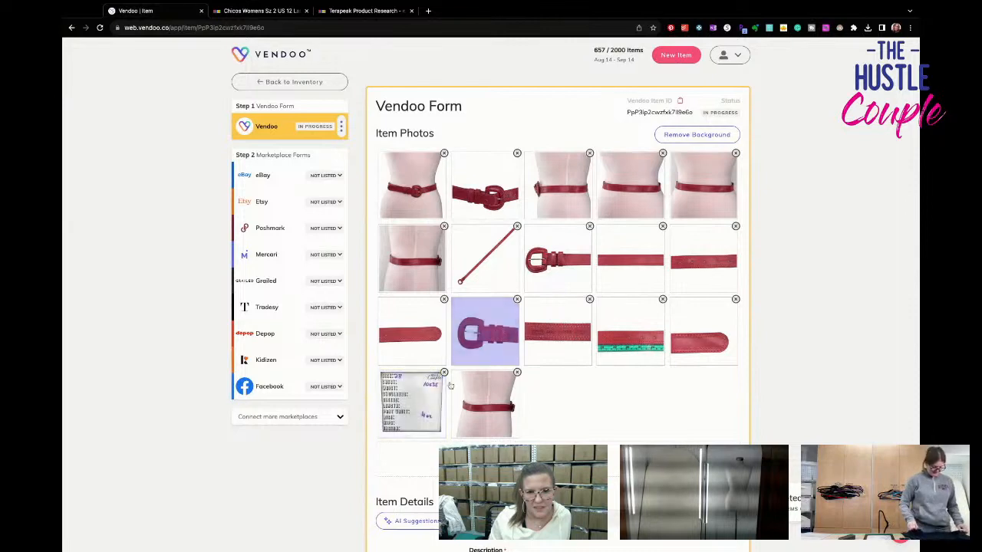
pyautogui.click(734, 154)
pyautogui.moveTo(448, 421); pyautogui.dragTo(443, 234)
pyautogui.click(443, 227)
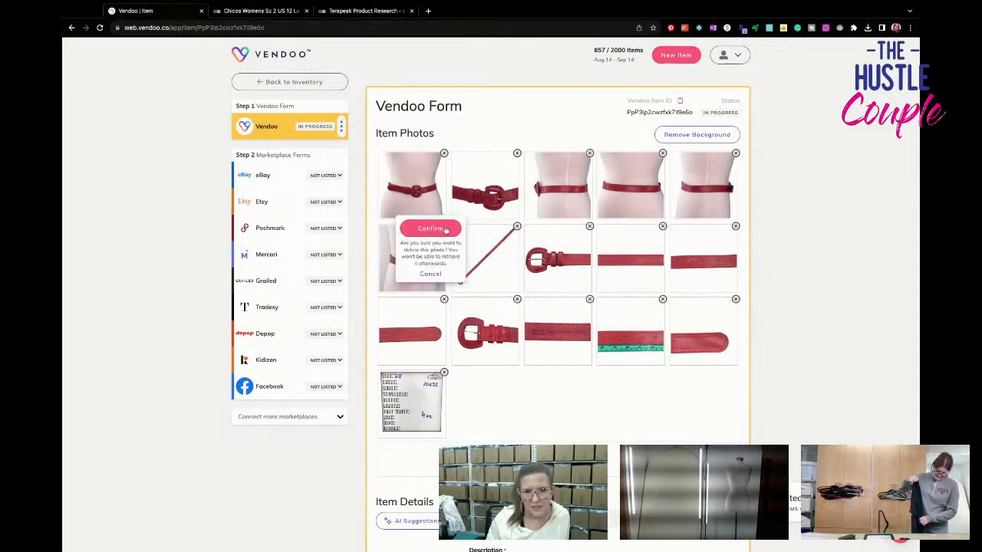
pyautogui.click(434, 227)
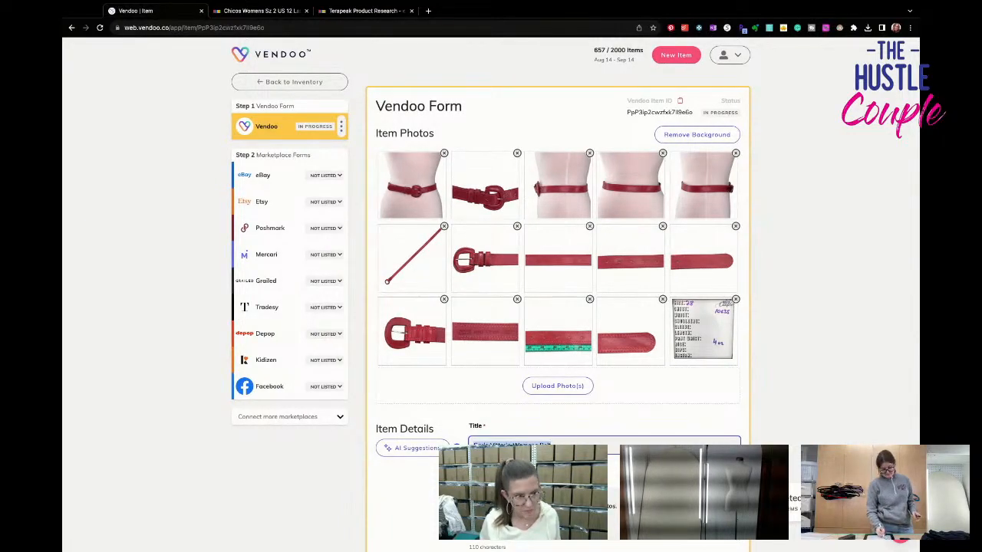
# - Switch to eBay's Terapeak product research and look up past sales for "Carlo Vittorio Womens Belt"
pyautogui.click(355, 11)
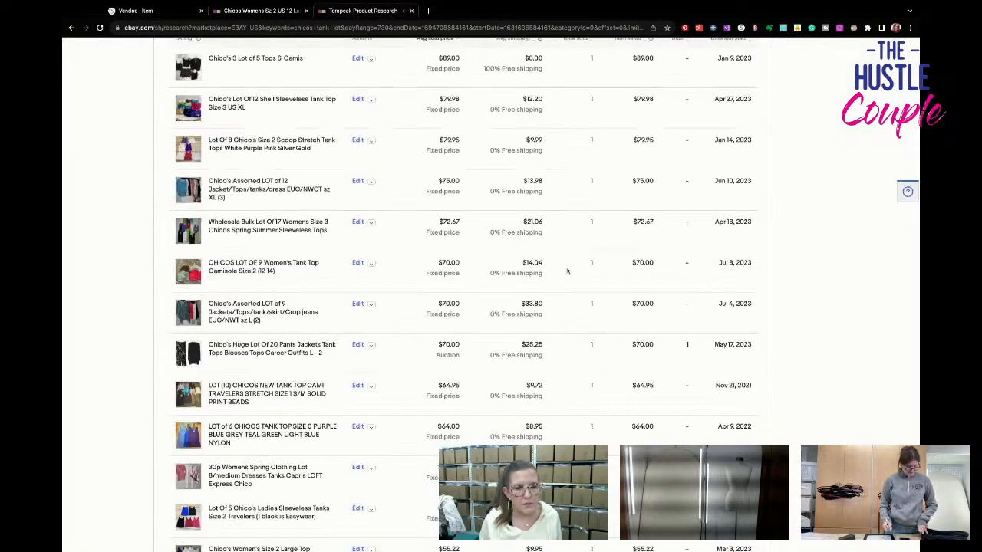
pyautogui.scroll(10, 568, 271)
pyautogui.tripleClick(346, 166)
pyautogui.write('Carlo Vittorio Womens Belt')
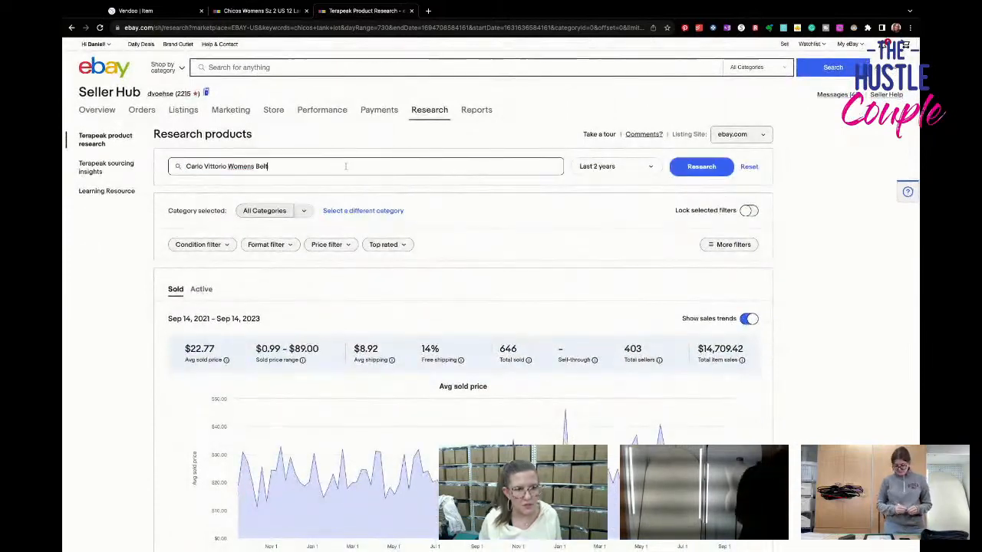
pyautogui.press('Return')
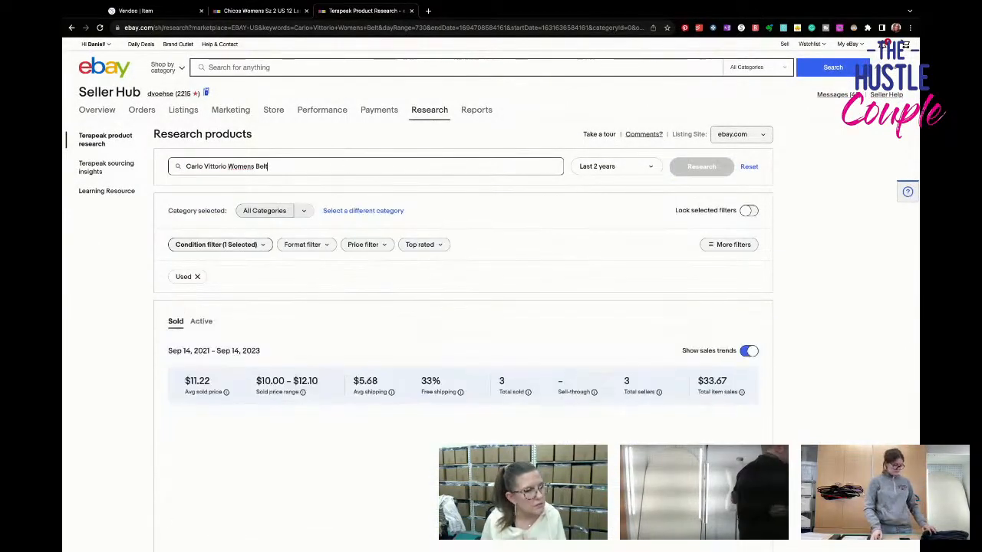
pyautogui.scroll(-4, 354, 194)
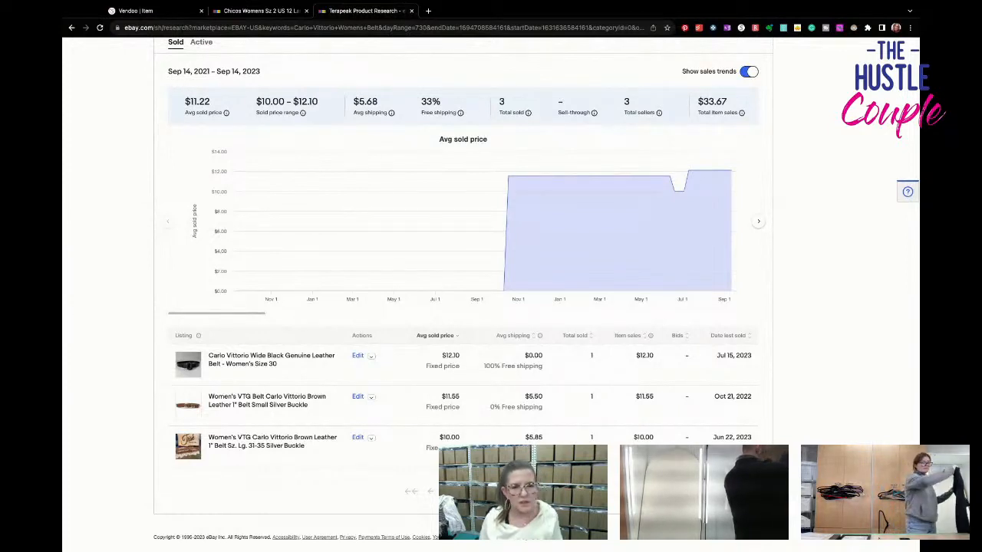
# - Return to the Vendoo draft, complete the title as "Carlo Vittorio Womens Belt Size Medium Red Genuine Leather 1 Inch Wide" and copy it into the description's first line
pyautogui.hotkey('ctrl', 'shift', 'Tab')
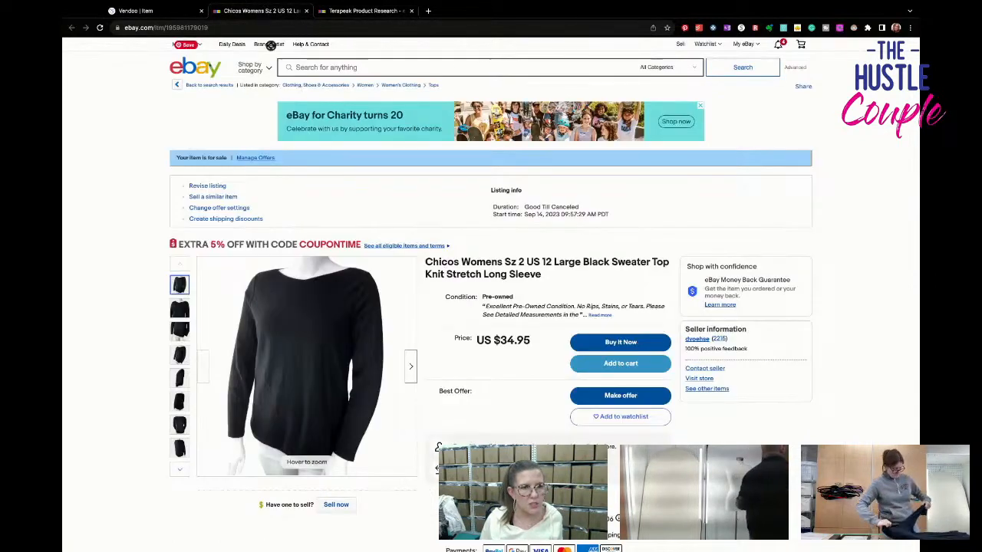
pyautogui.hotkey('ctrl', 'shift', 'Tab')
pyautogui.click(559, 443)
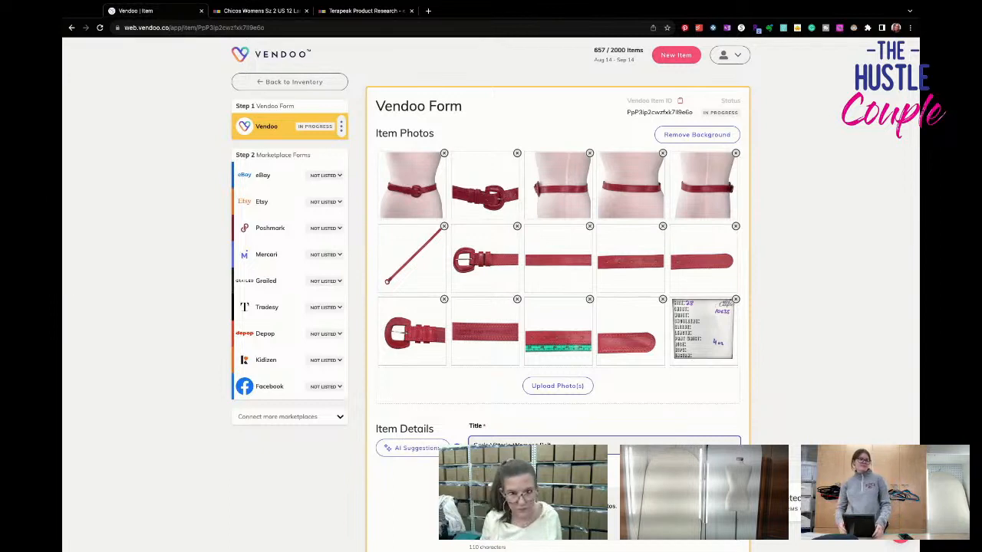
pyautogui.write('Red Genuine Leath')
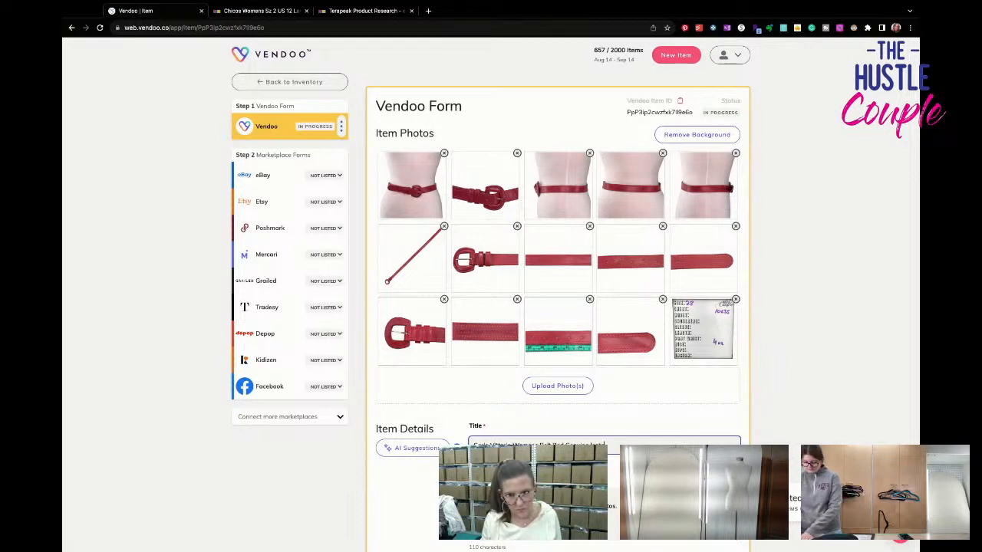
pyautogui.press('BackSpace')
pyautogui.press('BackSpace')
pyautogui.press('BackSpace')
pyautogui.press('BackSpace')
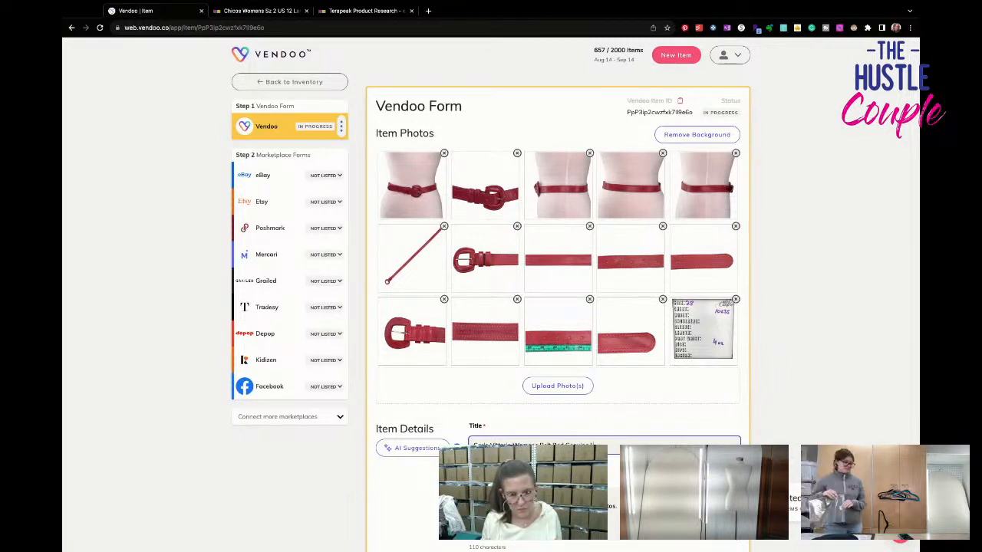
pyautogui.write('eather')
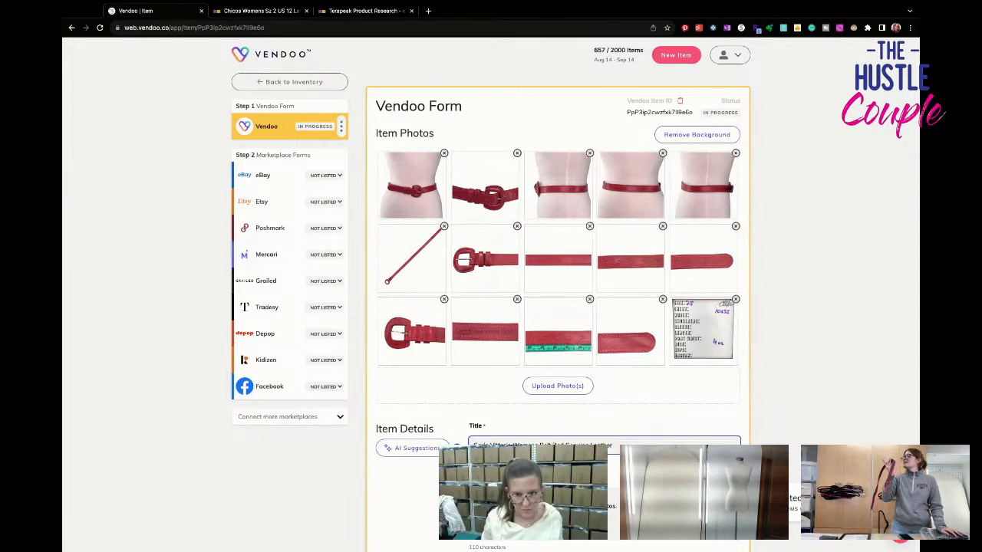
pyautogui.write('Size Medium')
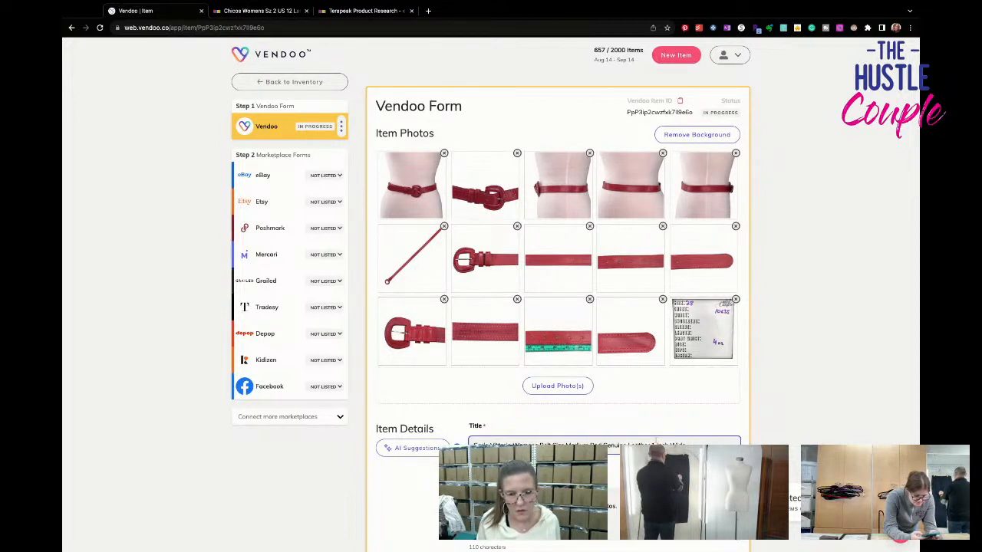
pyautogui.tripleClick(658, 444)
pyautogui.click(605, 496)
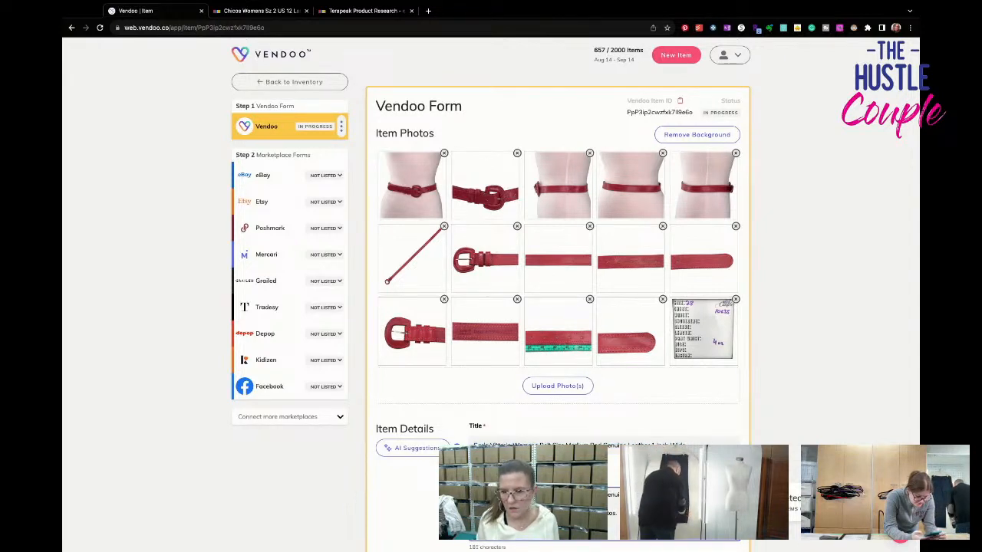
# - Set the belt's brand to Carlo Vittorio and its primary color to Red
pyautogui.scroll(-3, 558, 307)
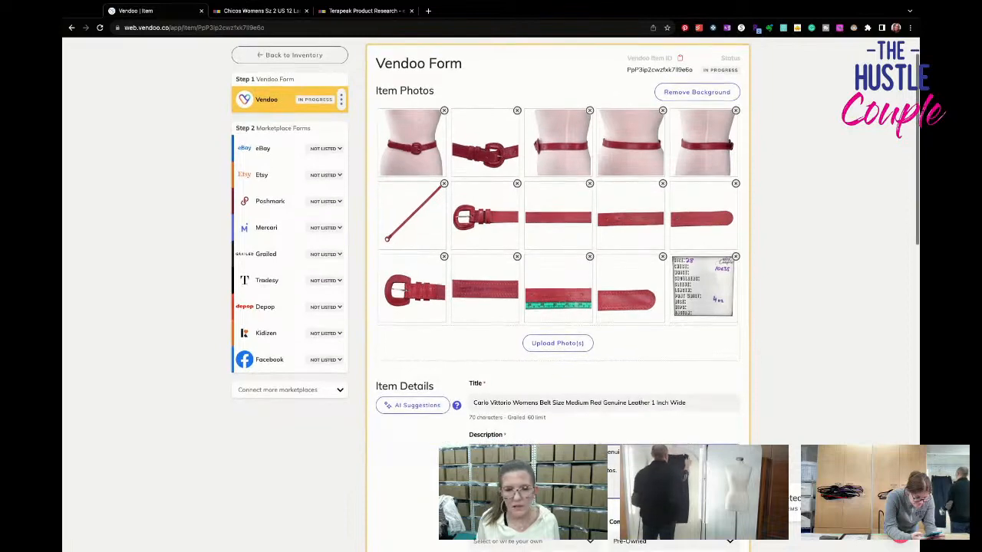
pyautogui.click(529, 391)
pyautogui.write('red')
pyautogui.press('BackSpace')
pyautogui.press('BackSpace')
pyautogui.write('Carl')
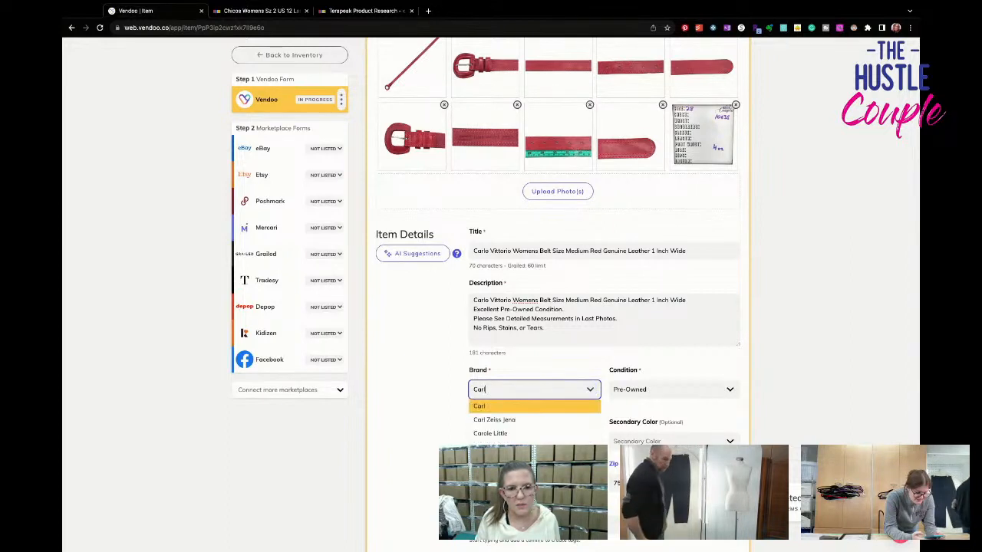
pyautogui.write('o Vittorio')
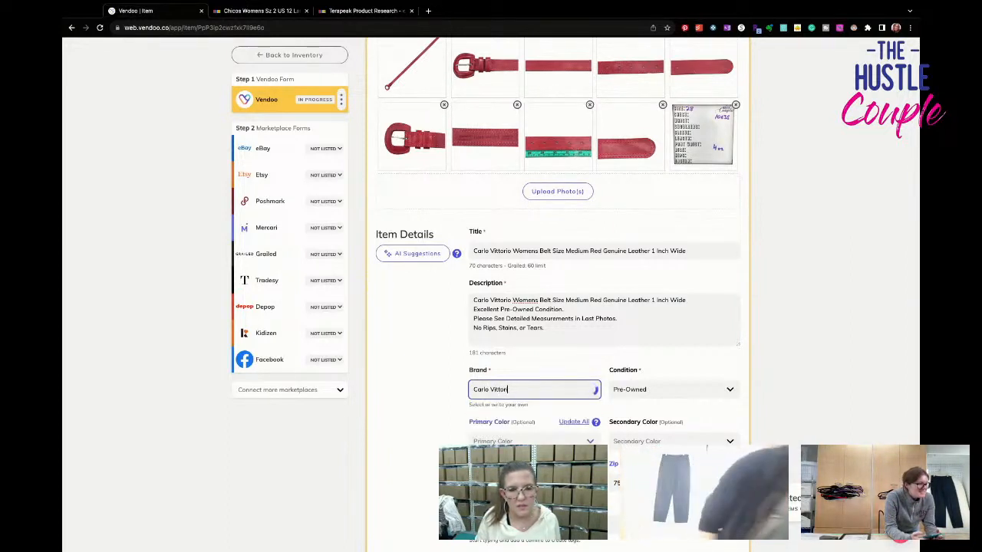
pyautogui.click(536, 408)
pyautogui.click(526, 441)
pyautogui.write('red')
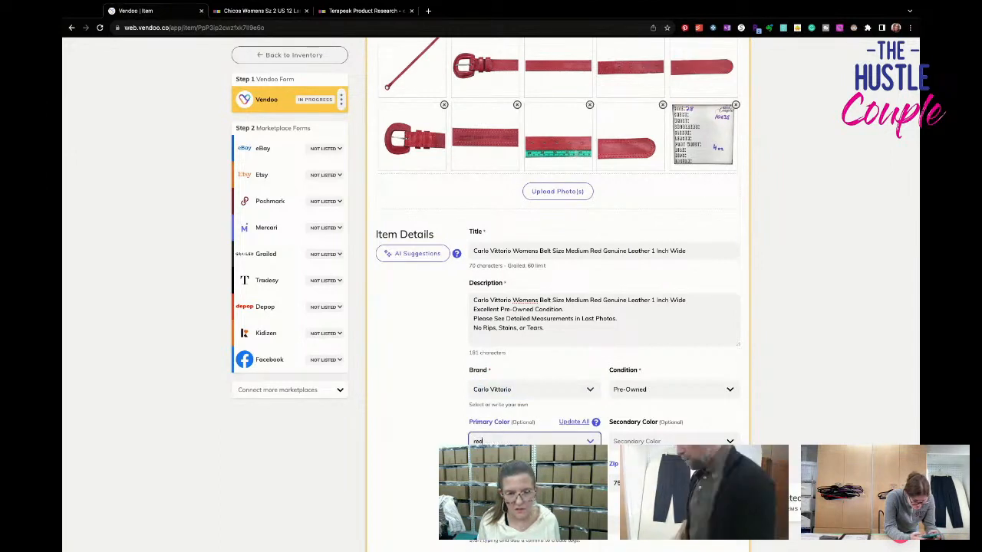
pyautogui.click(527, 460)
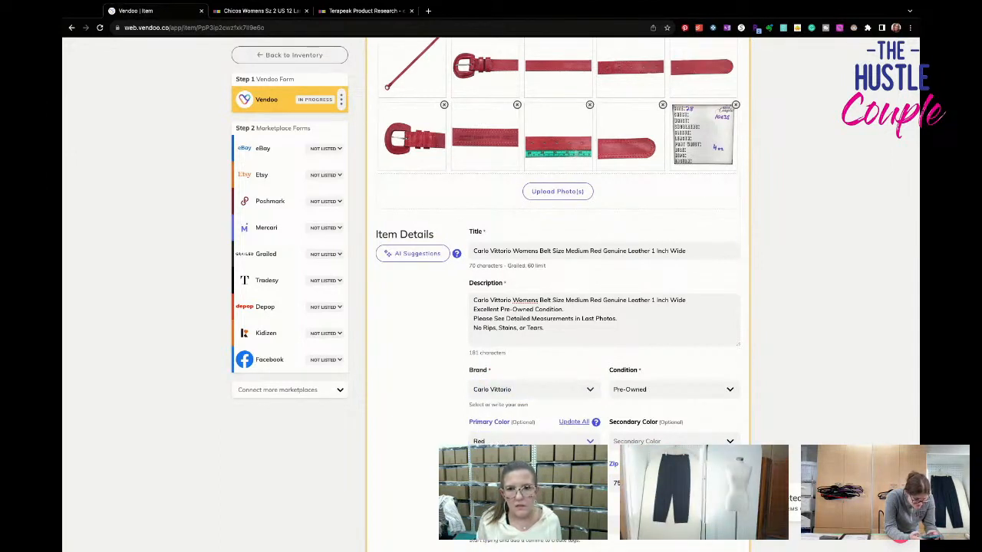
# - Enter 10635 as the SKU and set the package weight to 4 oz
pyautogui.click(535, 484)
pyautogui.write('10635')
pyautogui.scroll(-1, 535, 483)
pyautogui.scroll(-2, 606, 439)
pyautogui.click(611, 433)
pyautogui.write('4')
# - Set the listing price to $24.95 and the cost of goods to $3
pyautogui.scroll(-2, 606, 438)
pyautogui.click(563, 395)
pyautogui.write('24.95')
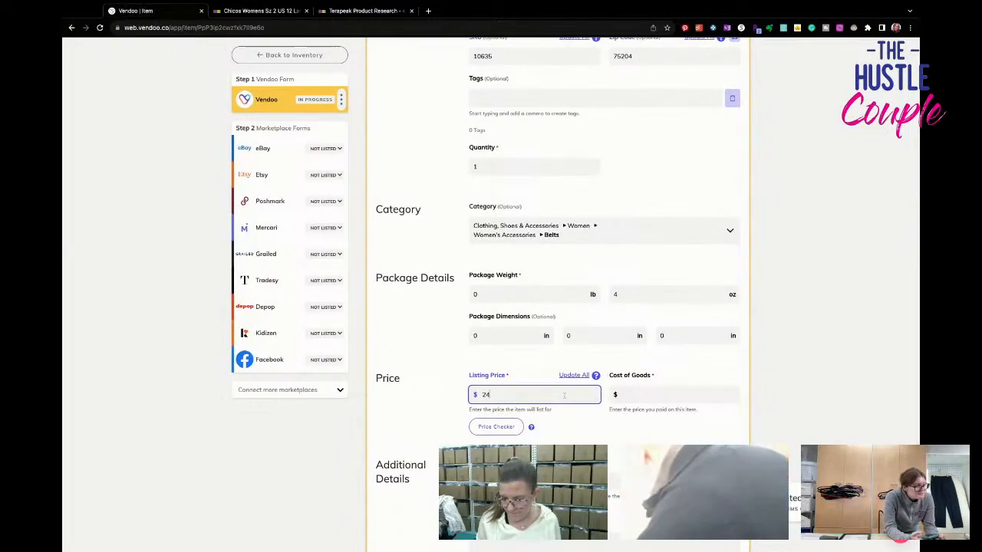
pyautogui.click(661, 395)
pyautogui.scroll(2, 660, 395)
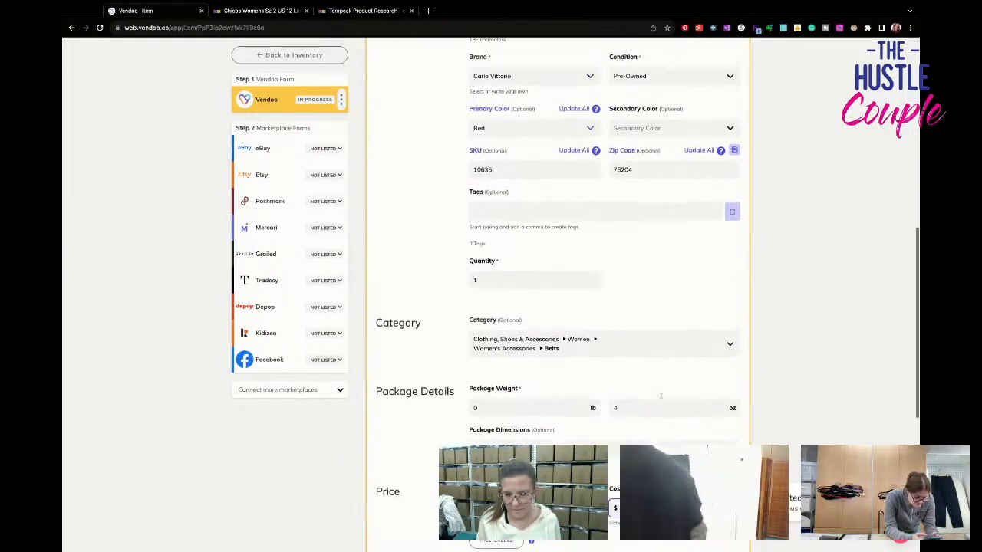
pyautogui.write('3')
# - Open the draft's eBay form and set the belt size to M
pyautogui.click(265, 175)
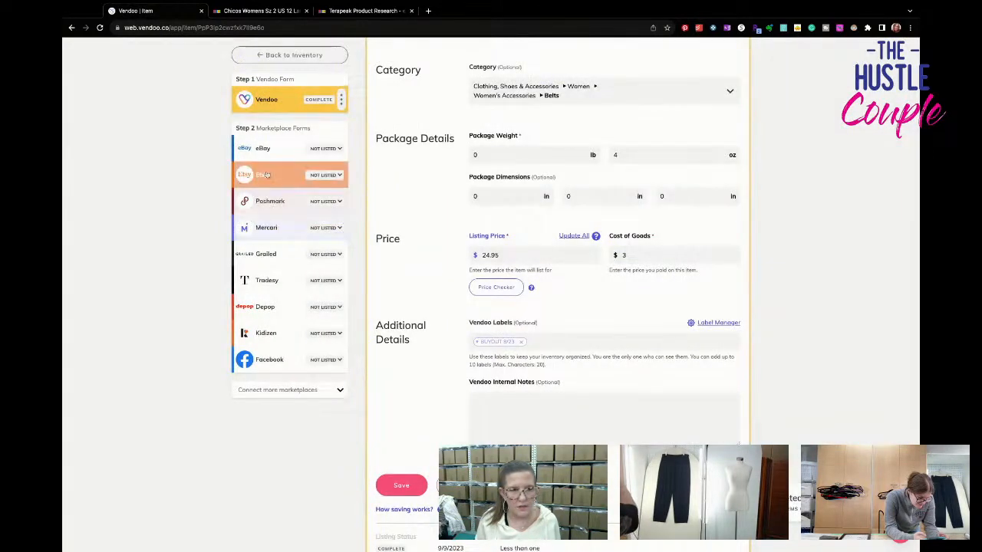
pyautogui.click(261, 149)
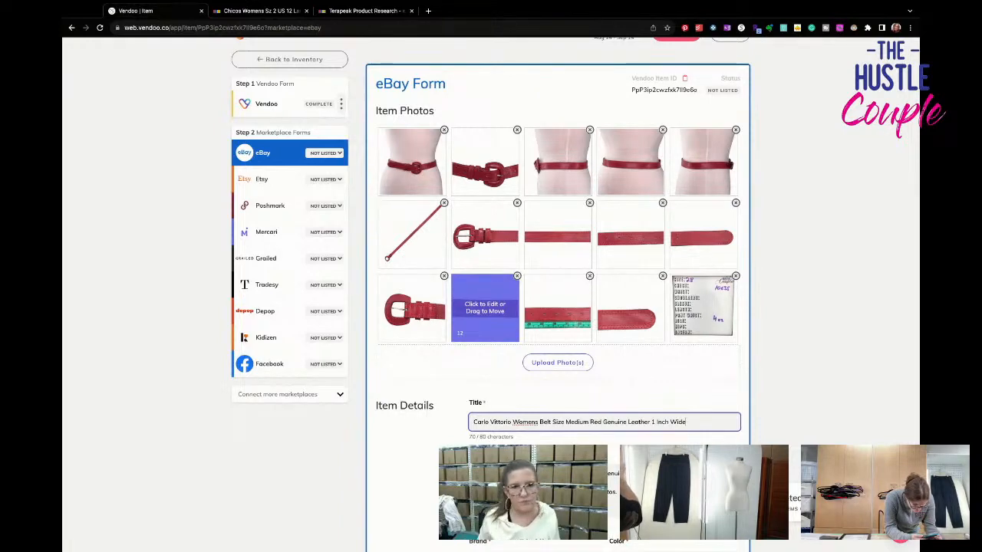
pyautogui.scroll(-3, 506, 130)
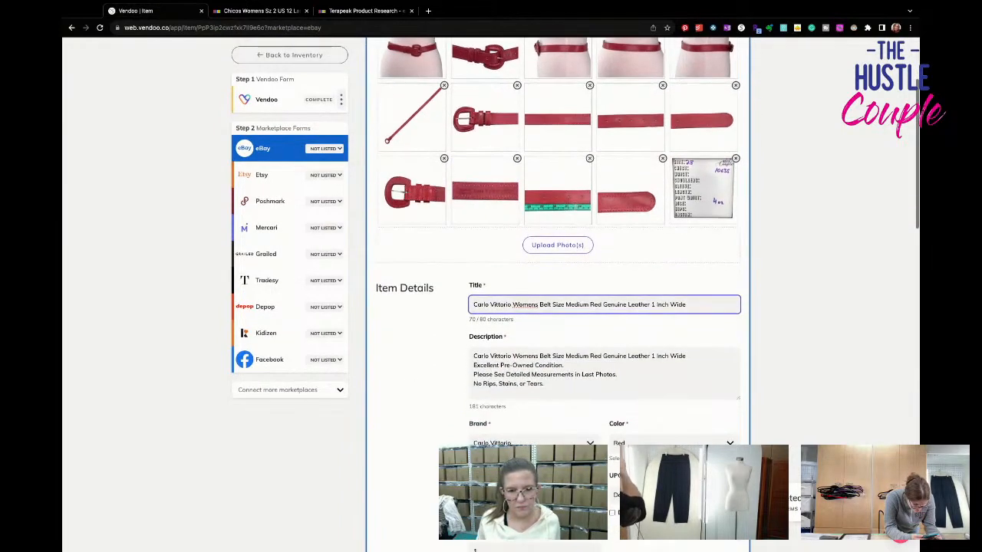
pyautogui.scroll(-6, 559, 294)
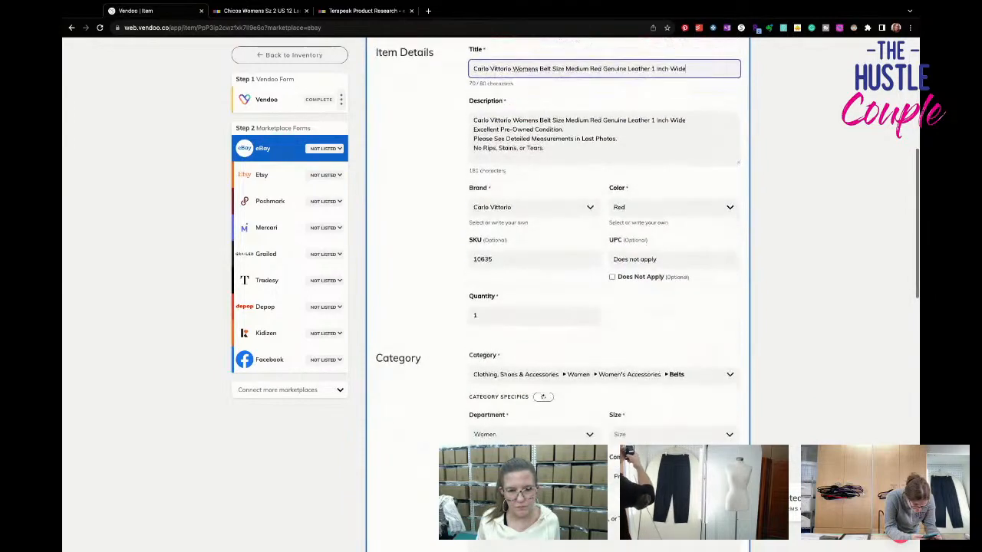
pyautogui.click(652, 435)
pyautogui.click(636, 450)
# - Rewrite the condition description as good vintage condition with some light peeling and a few scuffs under the buckle, sold AS IS and priced accordingly
pyautogui.scroll(-1, 636, 450)
pyautogui.scroll(-5, 658, 290)
pyautogui.click(658, 290)
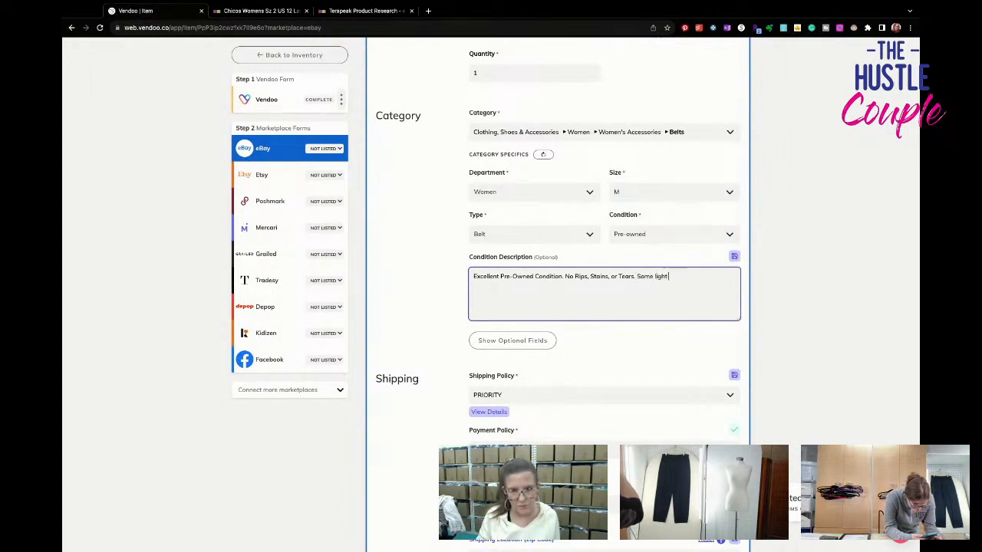
pyautogui.moveTo(534, 276); pyautogui.dragTo(388, 281)
pyautogui.write('Good Vintage')
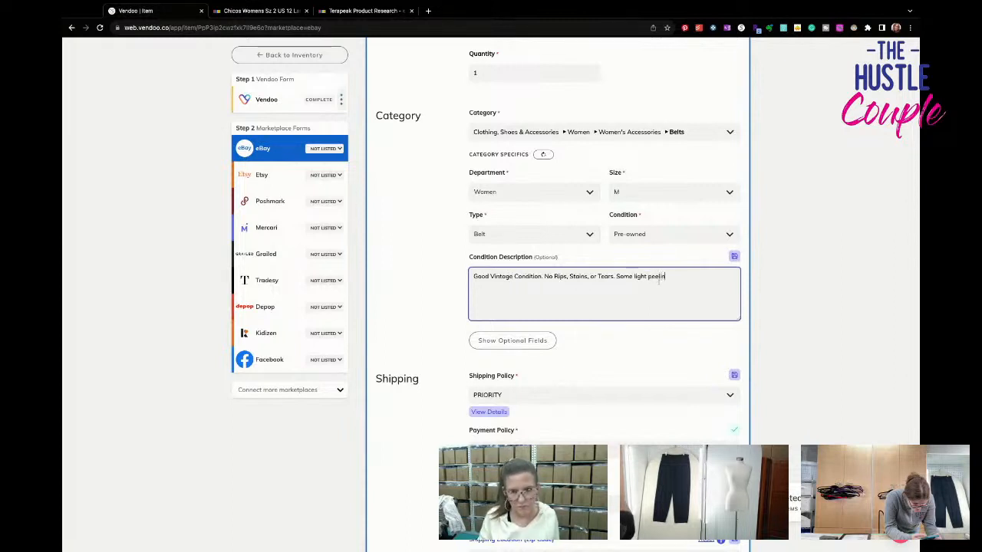
pyautogui.write('scuffs under the buckle. See Photos. Sold AS IS and priced accordingly.')
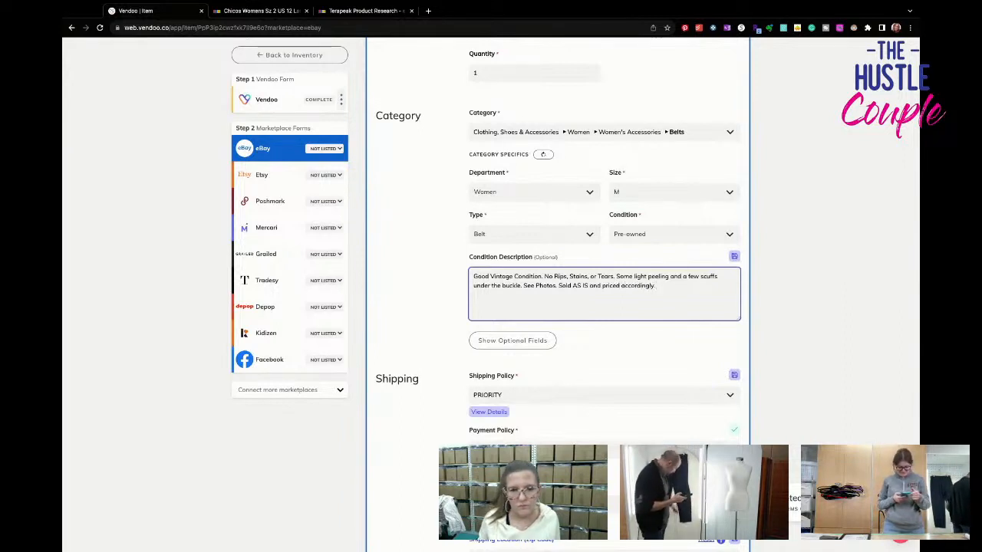
pyautogui.moveTo(657, 286); pyautogui.dragTo(473, 276)
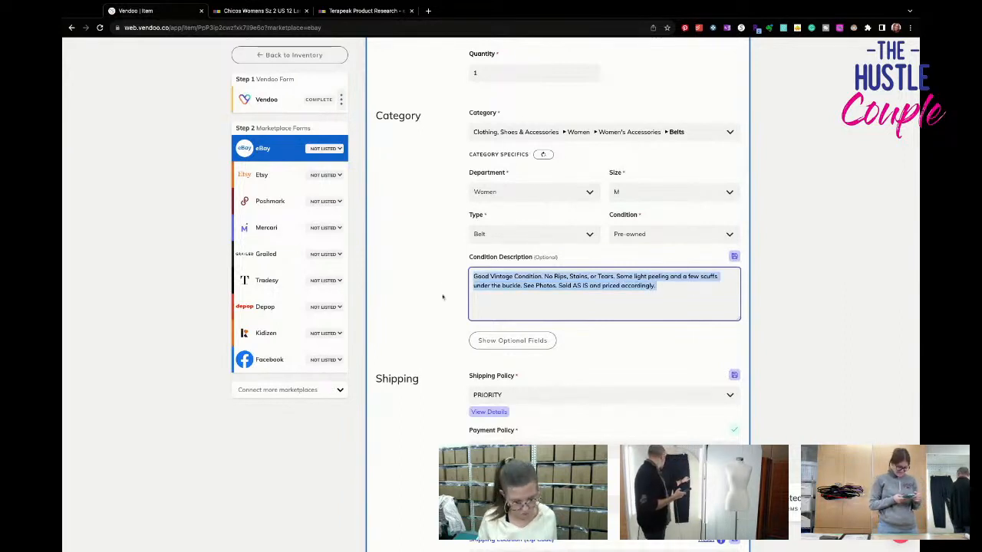
# - Show the optional eBay fields and set the style to Basic Belt, the theme to 90s and the belt width to Skinny
pyautogui.scroll(-3, 441, 314)
pyautogui.click(511, 189)
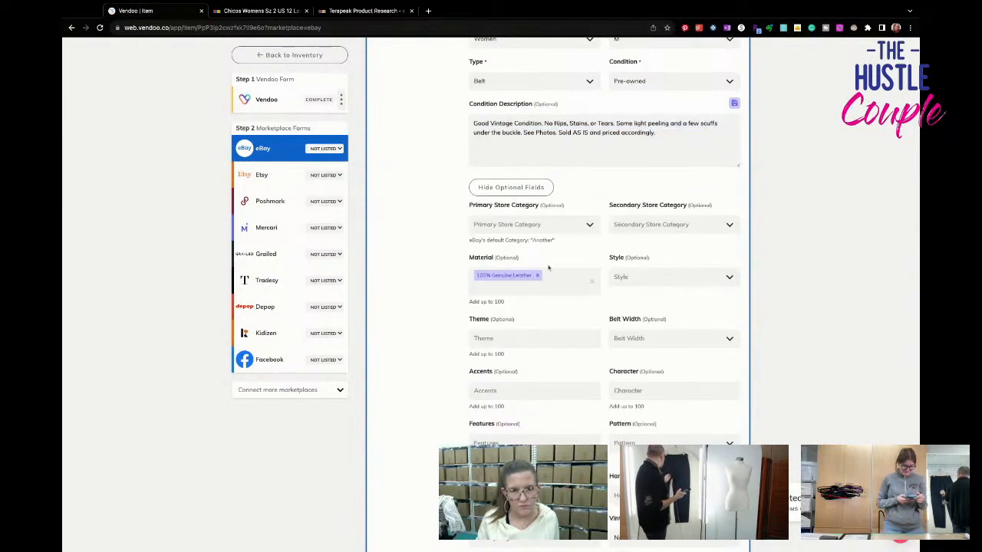
pyautogui.click(668, 277)
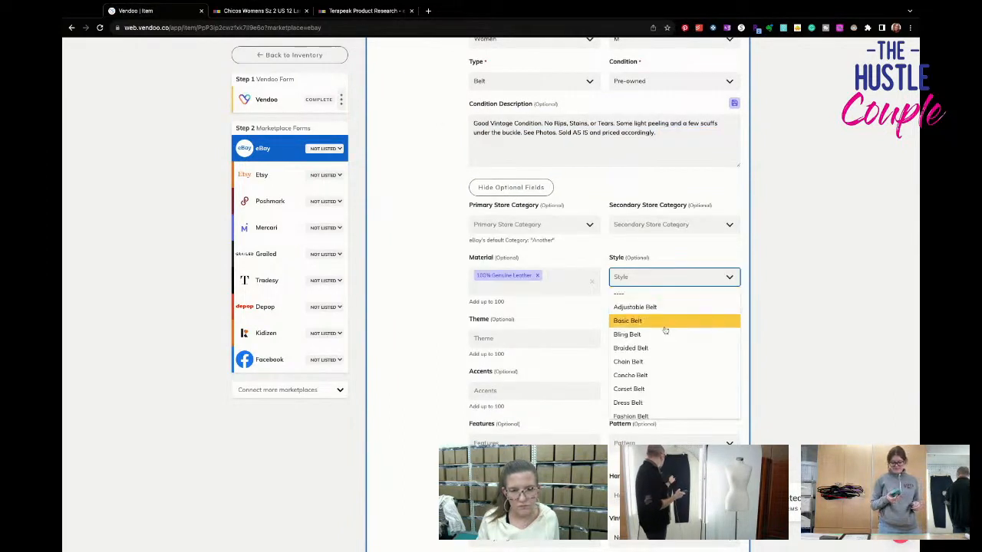
pyautogui.click(648, 320)
pyautogui.click(585, 340)
pyautogui.write('90s')
pyautogui.click(566, 351)
pyautogui.click(618, 335)
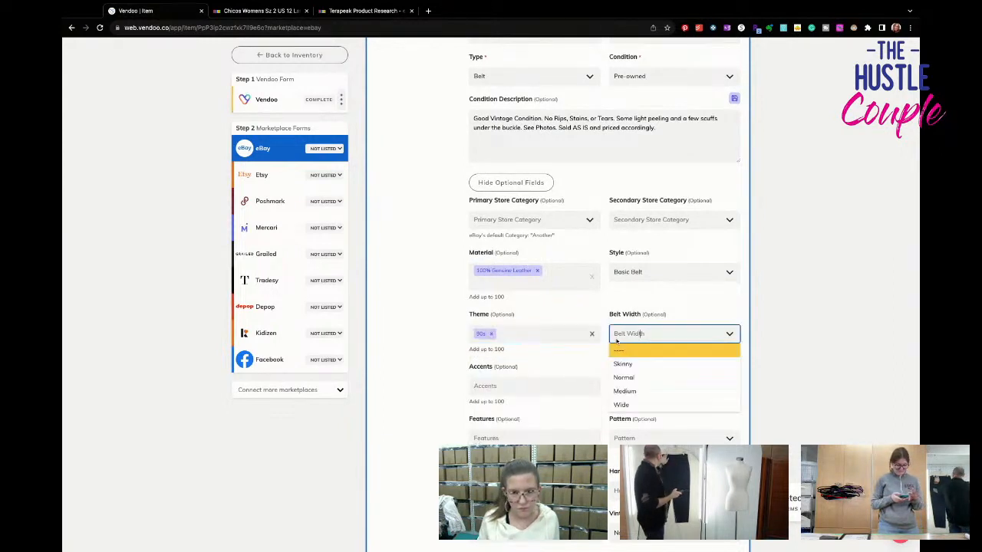
pyautogui.click(619, 358)
# - Add Buckle as a feature, set the pattern to Solid and set the size type to Regular
pyautogui.scroll(-1, 548, 387)
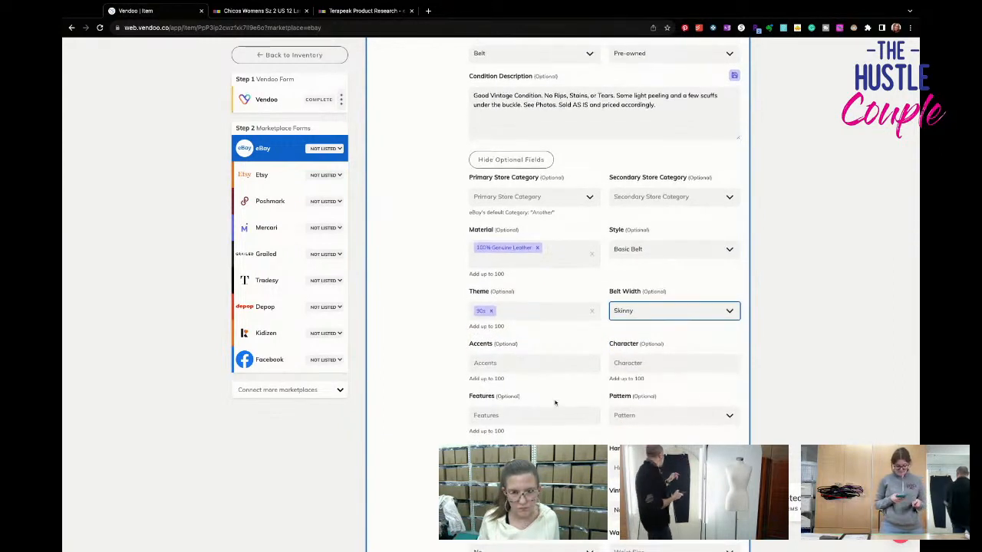
pyautogui.scroll(-1, 548, 388)
pyautogui.click(553, 335)
pyautogui.click(536, 378)
pyautogui.scroll(-3, 583, 330)
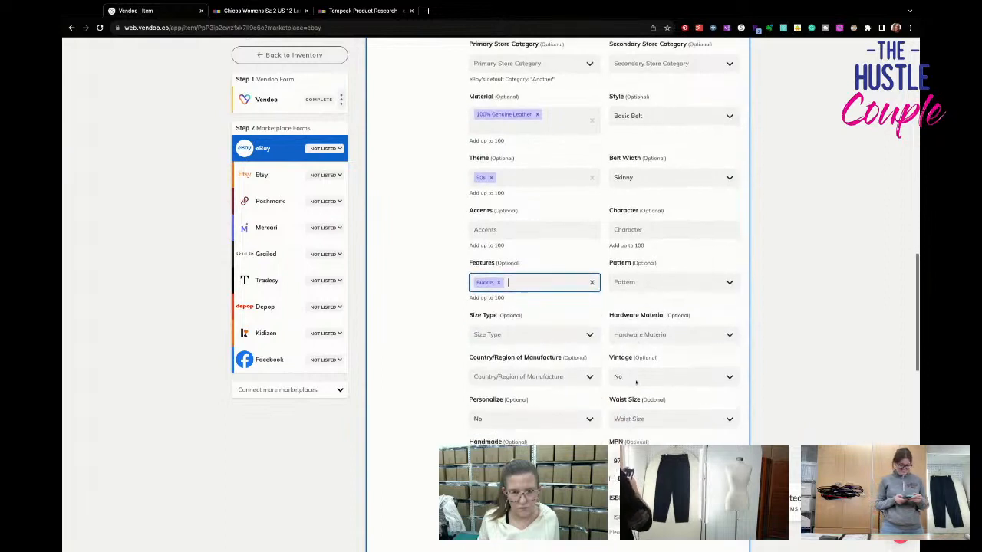
pyautogui.click(648, 263)
pyautogui.write('soc')
pyautogui.press('BackSpace')
pyautogui.write('lid')
pyautogui.press('Return')
pyautogui.click(587, 315)
pyautogui.click(583, 344)
# - Mark the belt as vintage and set its waist size to 26-28 in
pyautogui.scroll(-1, 623, 352)
pyautogui.click(667, 273)
pyautogui.click(652, 299)
pyautogui.click(661, 312)
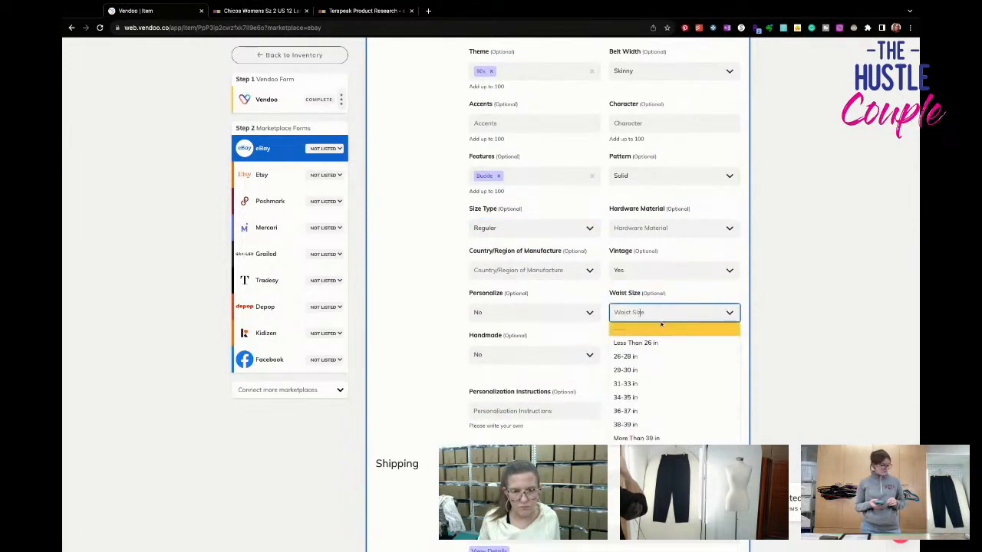
pyautogui.click(671, 383)
pyautogui.scroll(12, 787, 345)
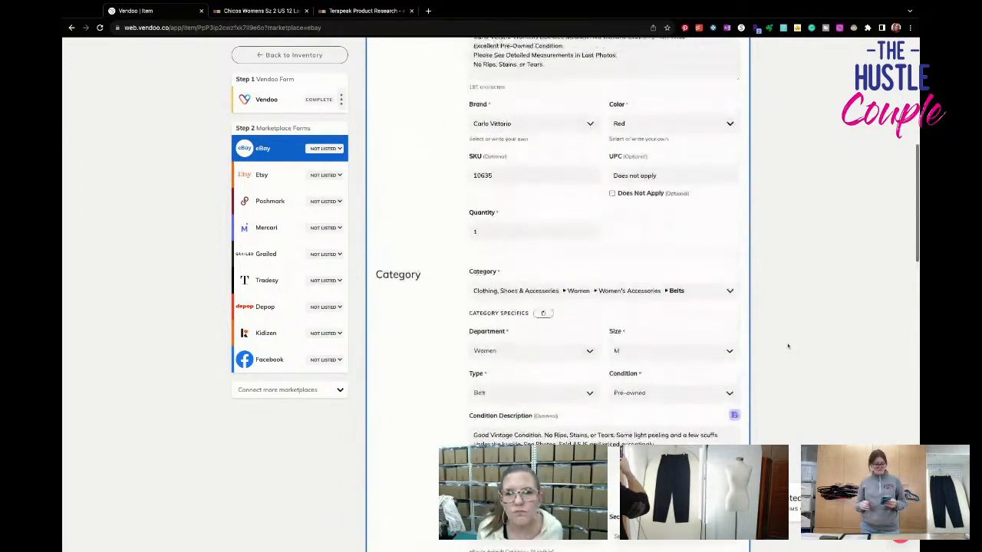
pyautogui.scroll(-15, 787, 346)
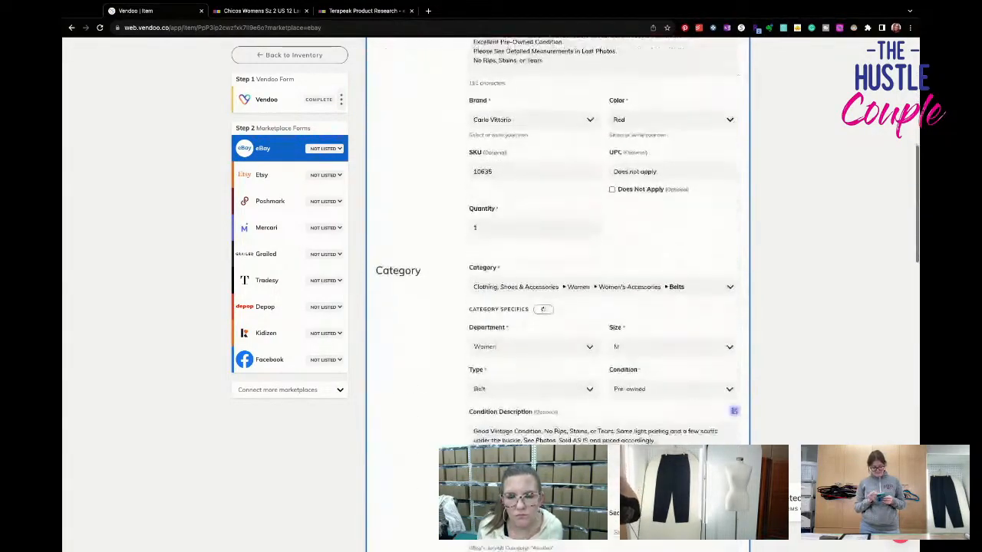
pyautogui.scroll(-3, 674, 261)
pyautogui.click(673, 260)
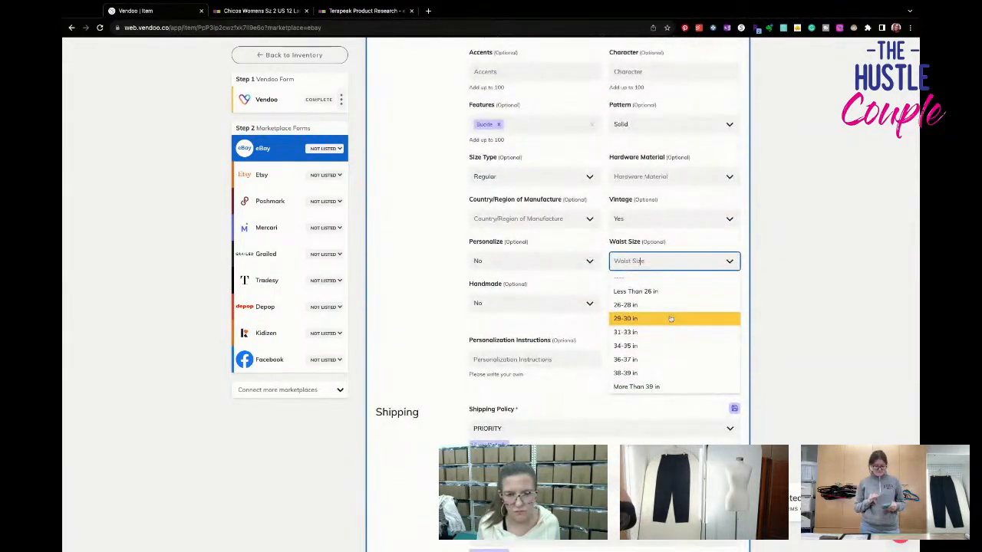
pyautogui.click(648, 304)
# - Clear the MPN and change the shipping policy to FIRST CLASS
pyautogui.scroll(-2, 668, 343)
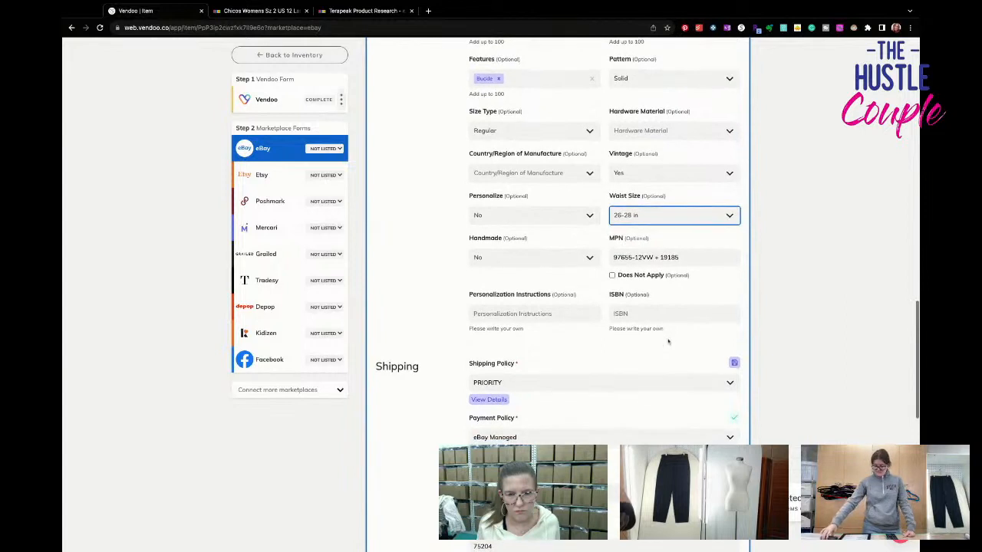
pyautogui.press('Tab')
pyautogui.press('BackSpace')
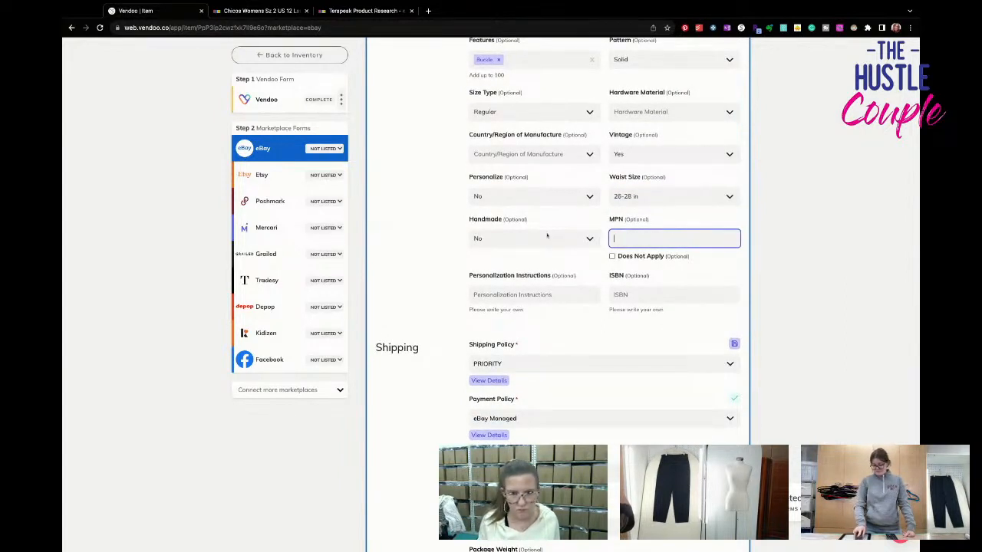
pyautogui.click(518, 364)
pyautogui.click(506, 379)
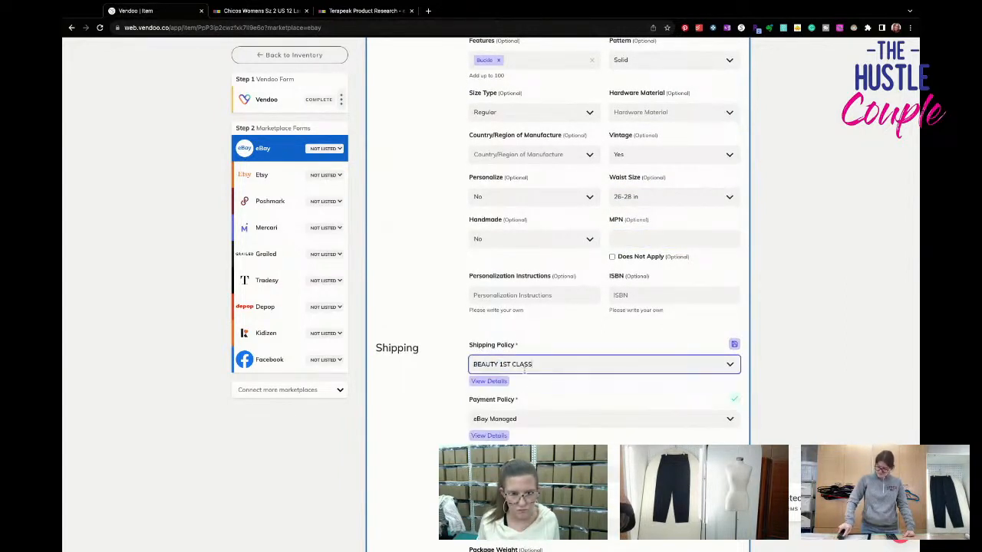
pyautogui.click(525, 367)
pyautogui.click(544, 423)
# - Set the eBay Buy It Now price to $24.95 and list the red belt on eBay
pyautogui.scroll(-7, 553, 282)
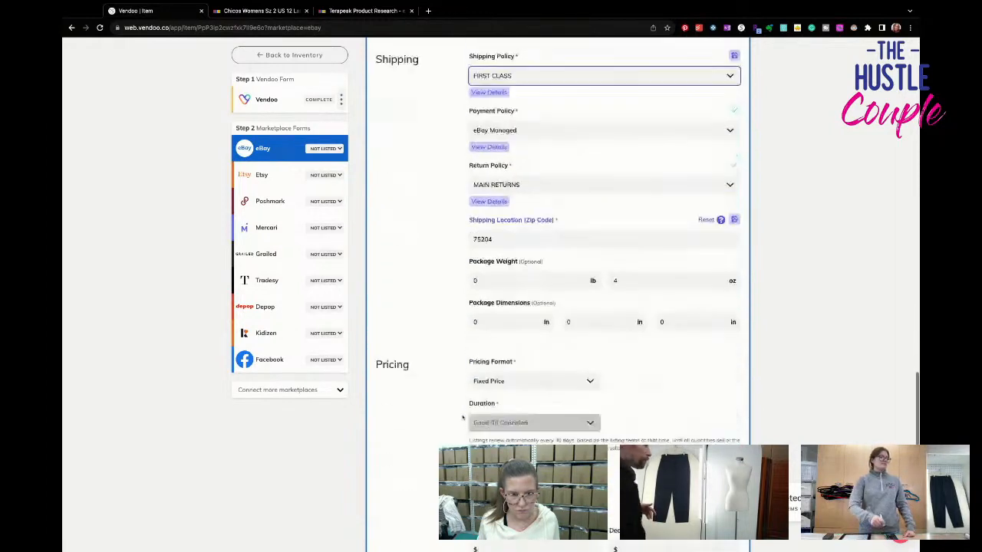
pyautogui.click(473, 277)
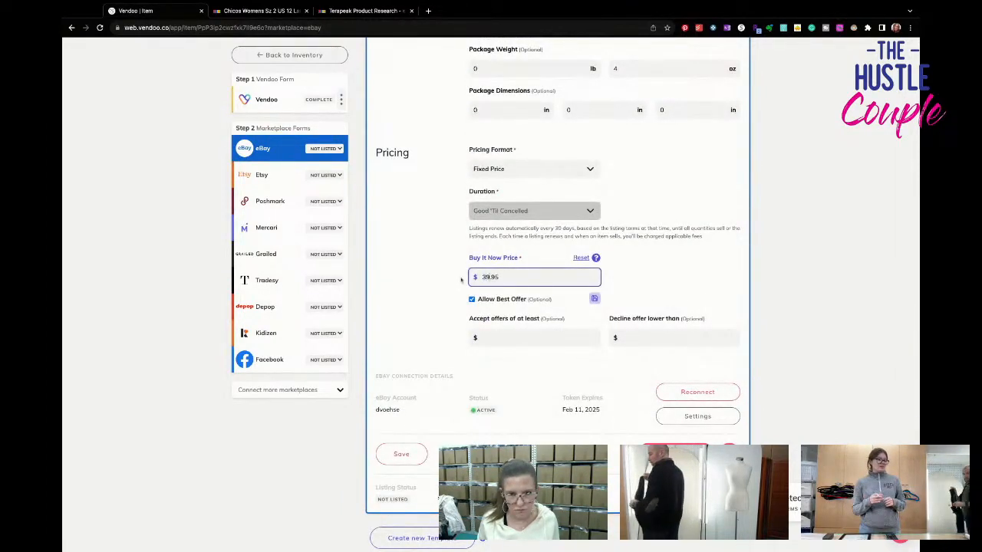
pyautogui.press('BackSpace')
pyautogui.press('BackSpace')
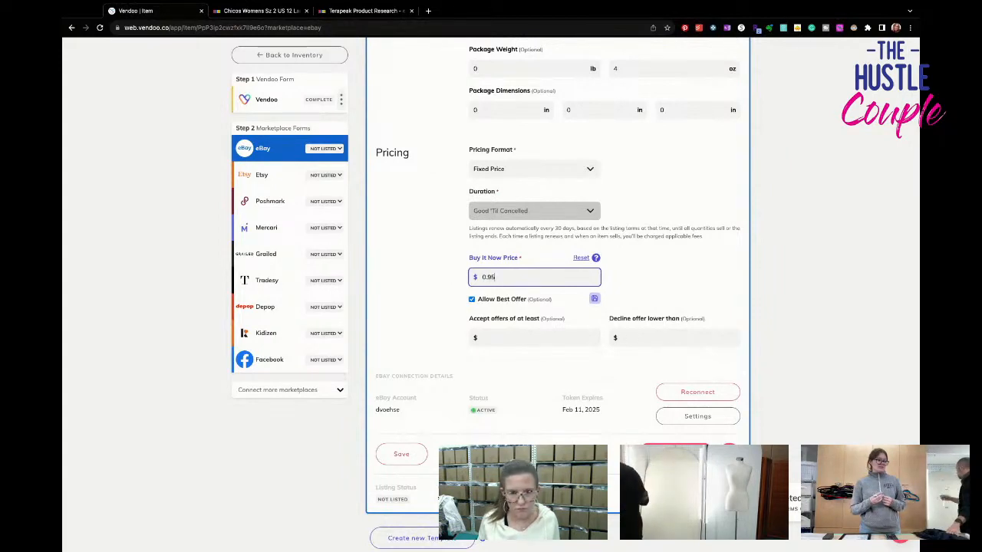
pyautogui.moveTo(497, 278); pyautogui.dragTo(451, 279)
pyautogui.write('39.95')
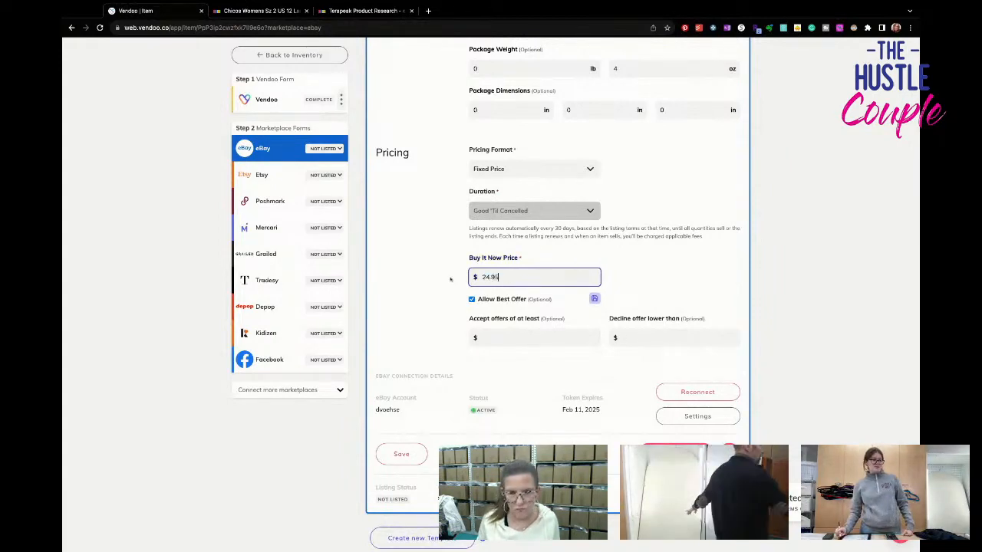
pyautogui.press('Return')
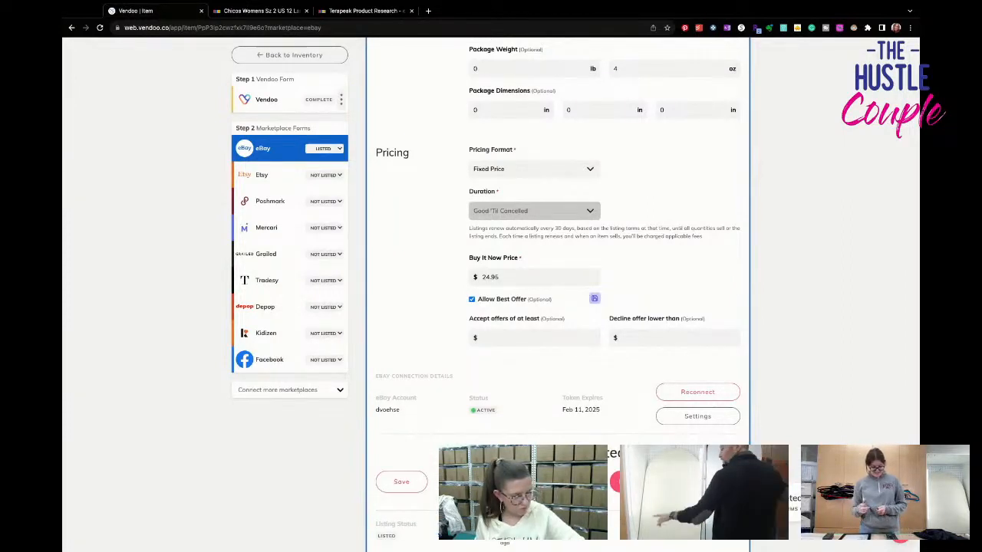
# - Open the belt's Poshmark form and set the size to US Standard, One Size
pyautogui.click(284, 203)
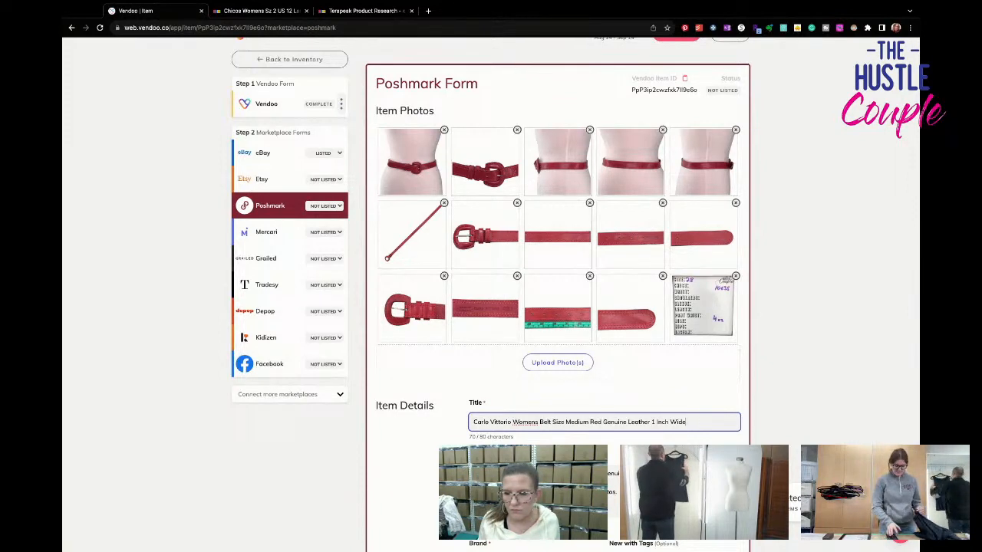
pyautogui.scroll(-4, 430, 346)
pyautogui.scroll(-5, 440, 346)
pyautogui.click(568, 371)
pyautogui.click(494, 371)
pyautogui.click(522, 389)
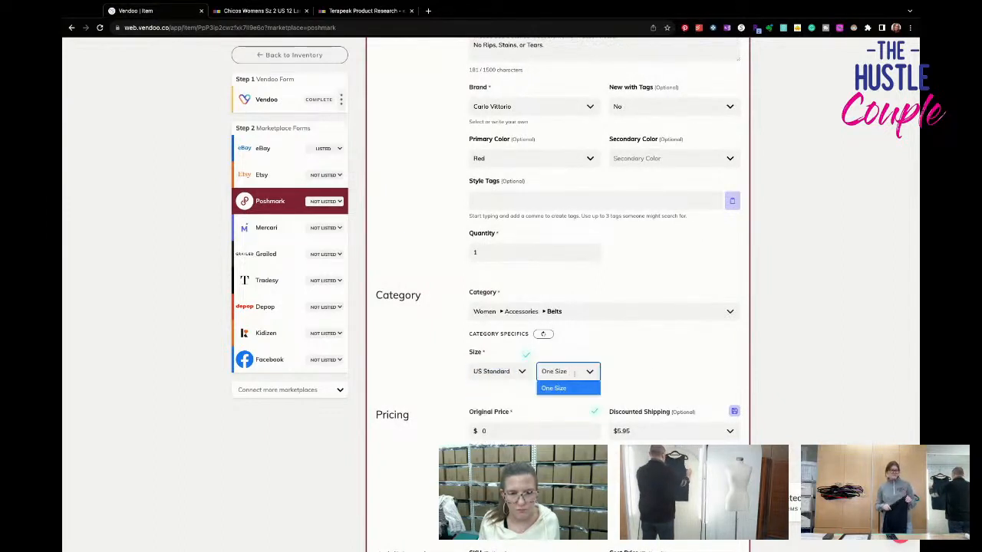
pyautogui.click(564, 388)
# - Set Poshmark's discounted shipping to No Discount and list the belt there
pyautogui.scroll(-1, 650, 370)
pyautogui.click(650, 362)
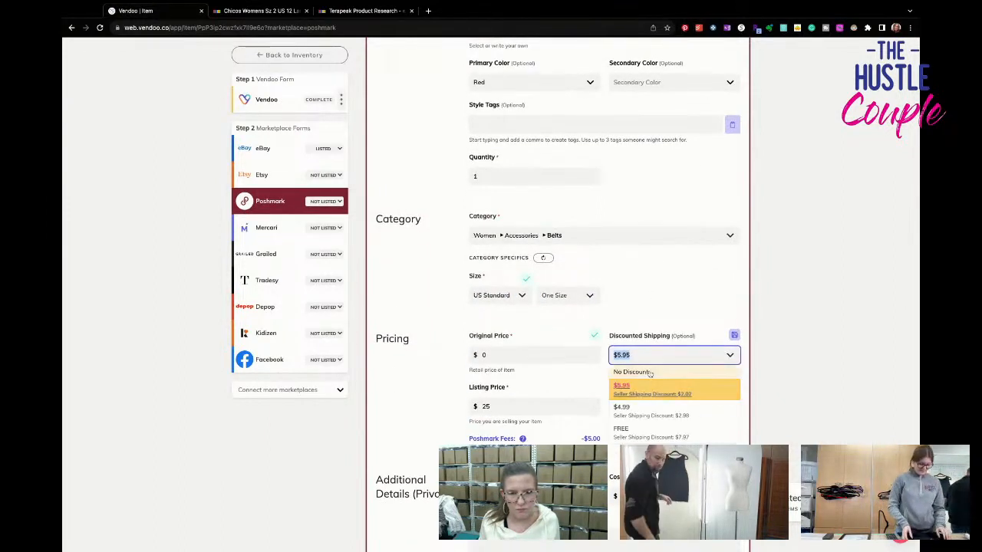
pyautogui.click(649, 372)
pyautogui.scroll(-4, 649, 377)
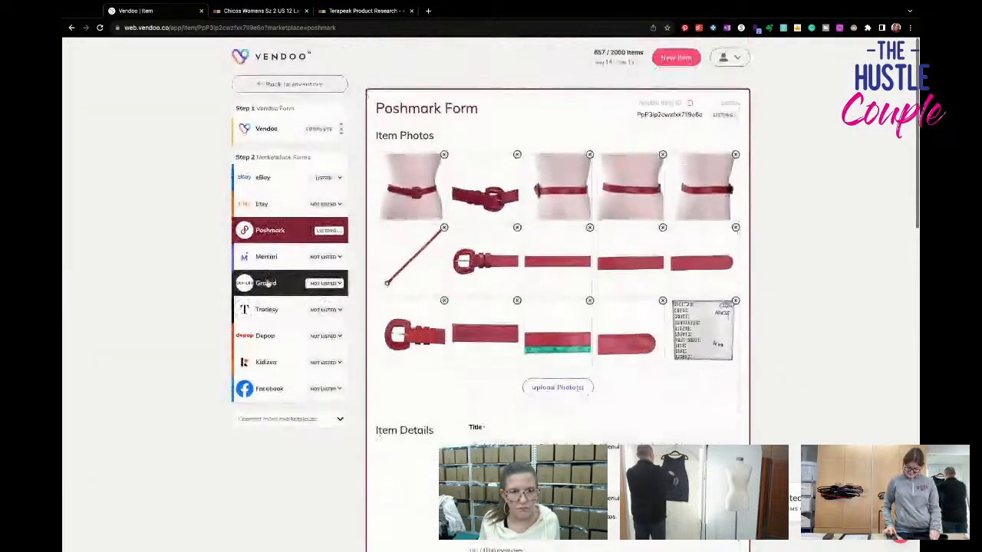
# - Open the Mercari form and reduce its photos to 12, removing a strap close-up, the fifth waist shot and the strap tip beside the ruler photo
pyautogui.click(267, 257)
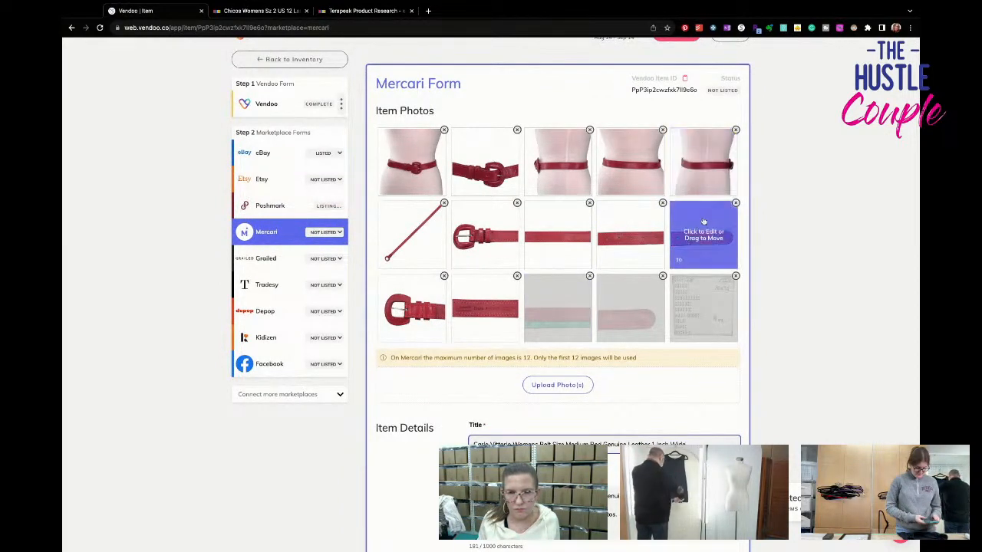
pyautogui.moveTo(703, 224); pyautogui.dragTo(631, 230)
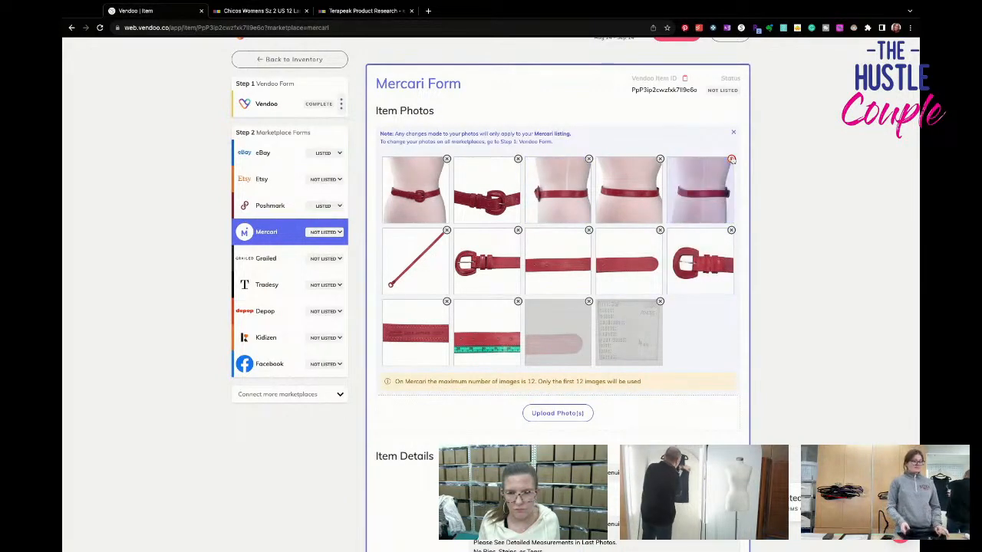
pyautogui.click(731, 159)
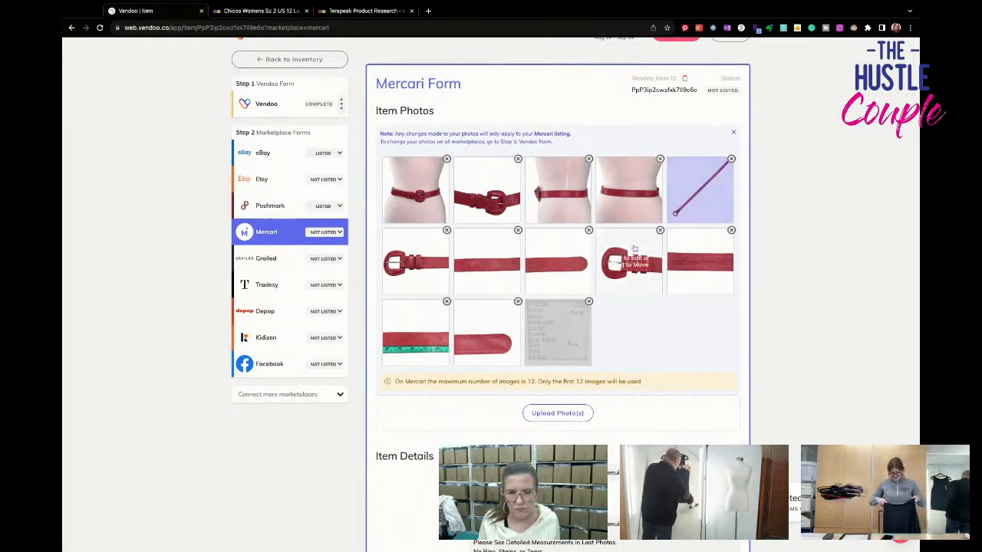
pyautogui.click(518, 302)
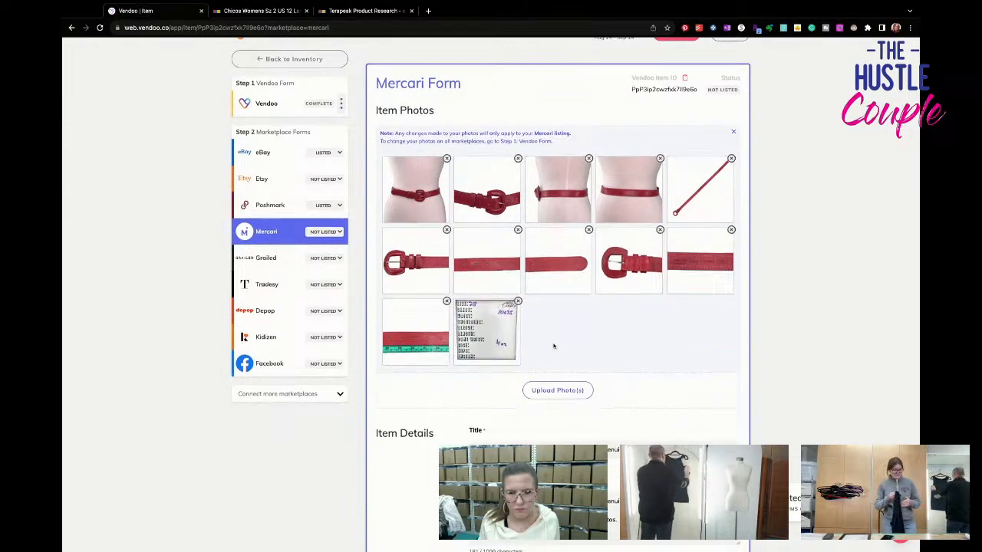
# - Choose USPS First-Class Package as the Mercari shipping label and list the belt on Mercari
pyautogui.scroll(-3, 552, 344)
pyautogui.scroll(-2, 553, 346)
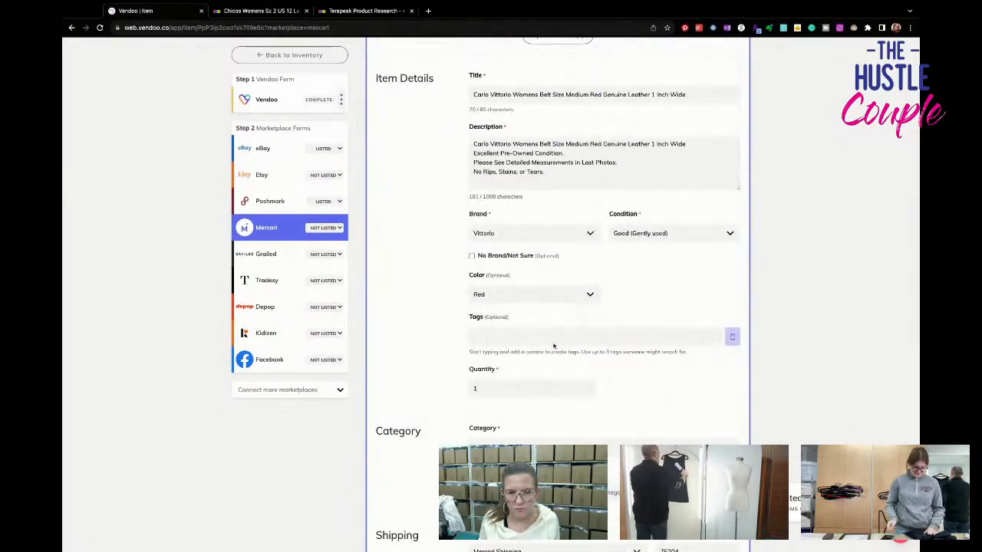
pyautogui.scroll(-3, 554, 344)
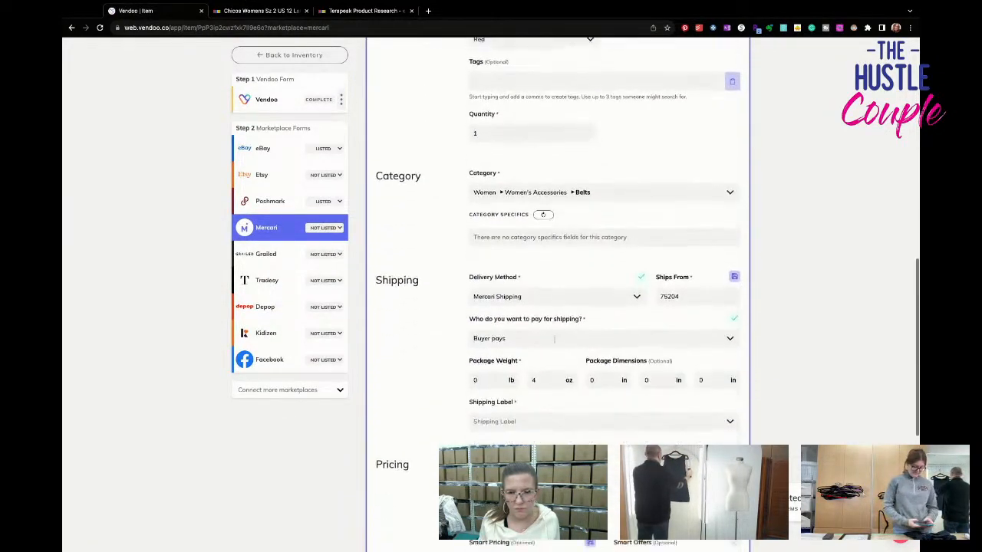
pyautogui.click(564, 418)
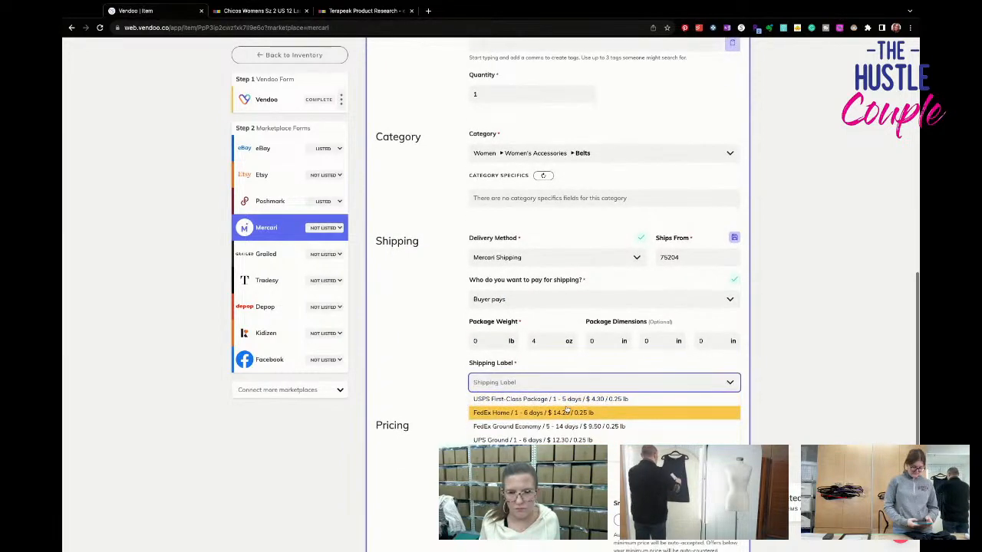
pyautogui.click(566, 404)
pyautogui.scroll(-3, 568, 418)
pyautogui.click(670, 394)
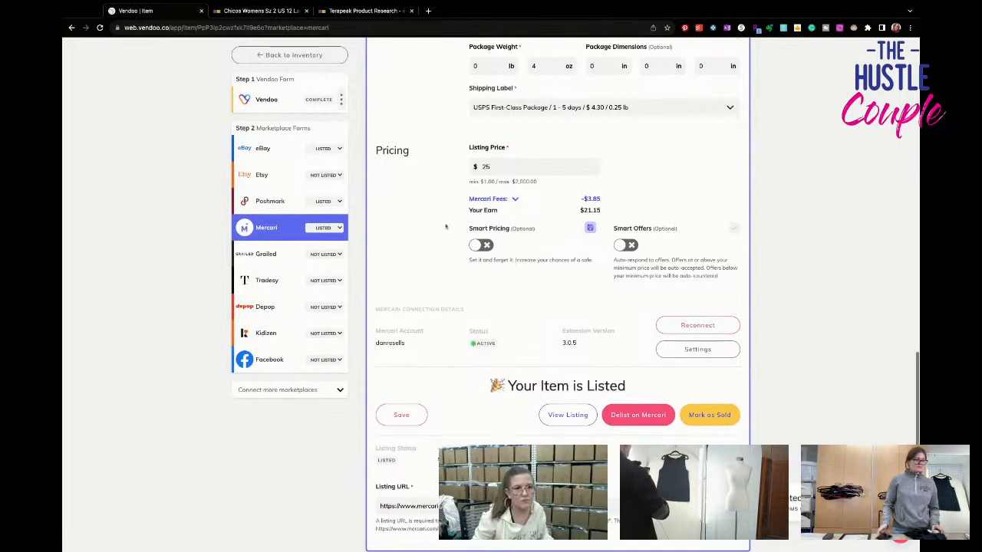
# - Return to the draft inventory and open the draft of the red Express belt with the gold buckle
pyautogui.click(294, 55)
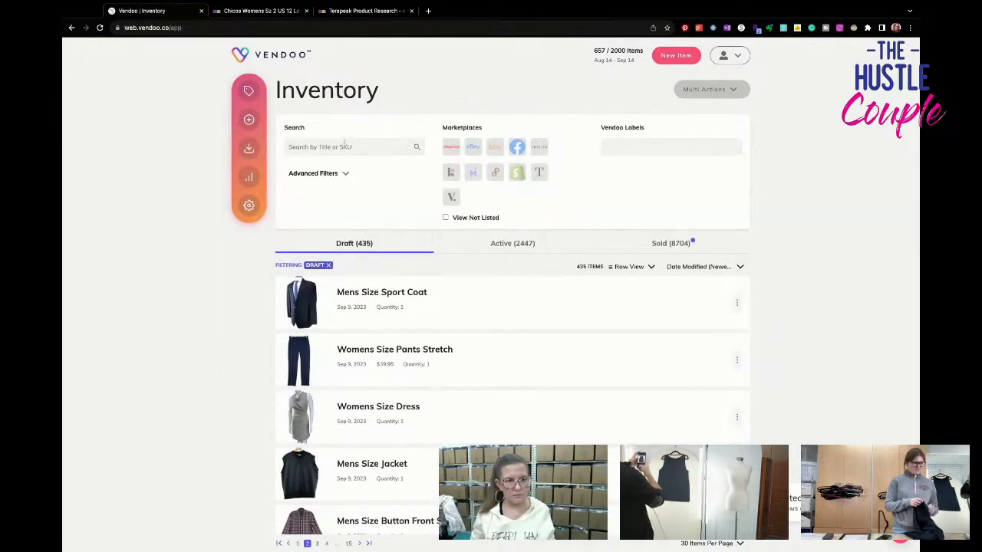
pyautogui.scroll(-20, 425, 315)
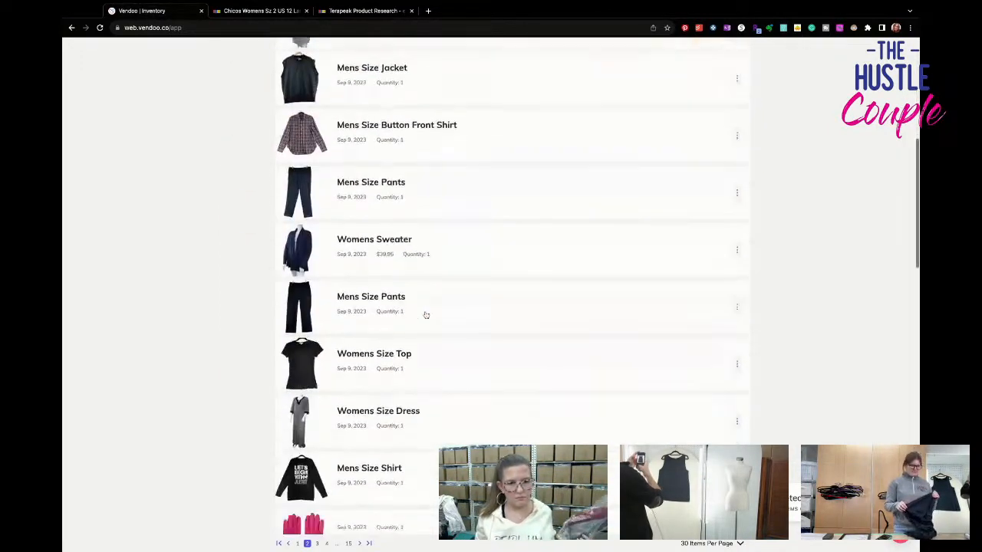
pyautogui.click(456, 420)
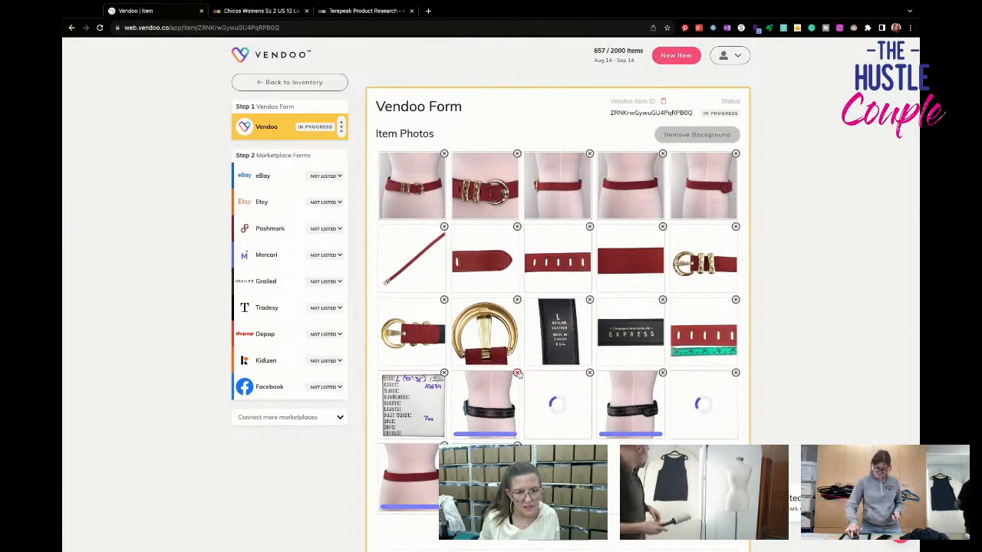
# - Delete the stray black belt photos, make the cleaned-up front waist shot the first photo and delete its original
pyautogui.click(517, 372)
pyautogui.click(519, 374)
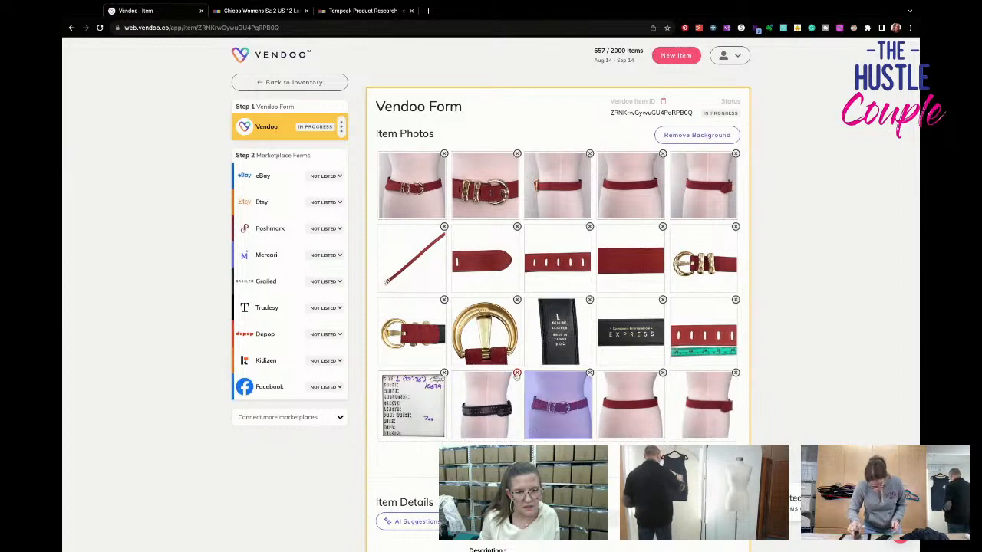
pyautogui.moveTo(485, 405); pyautogui.dragTo(491, 186)
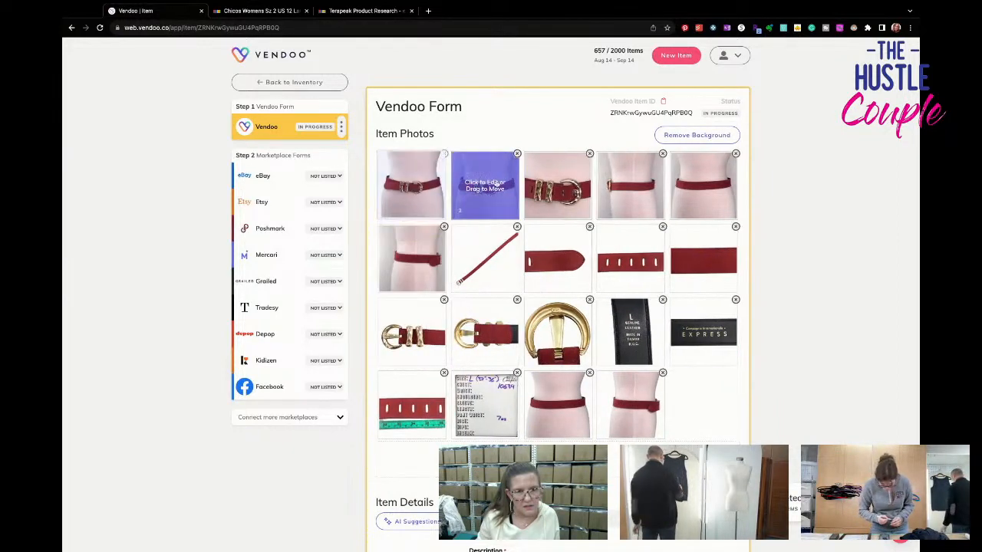
pyautogui.click(517, 153)
pyautogui.click(517, 155)
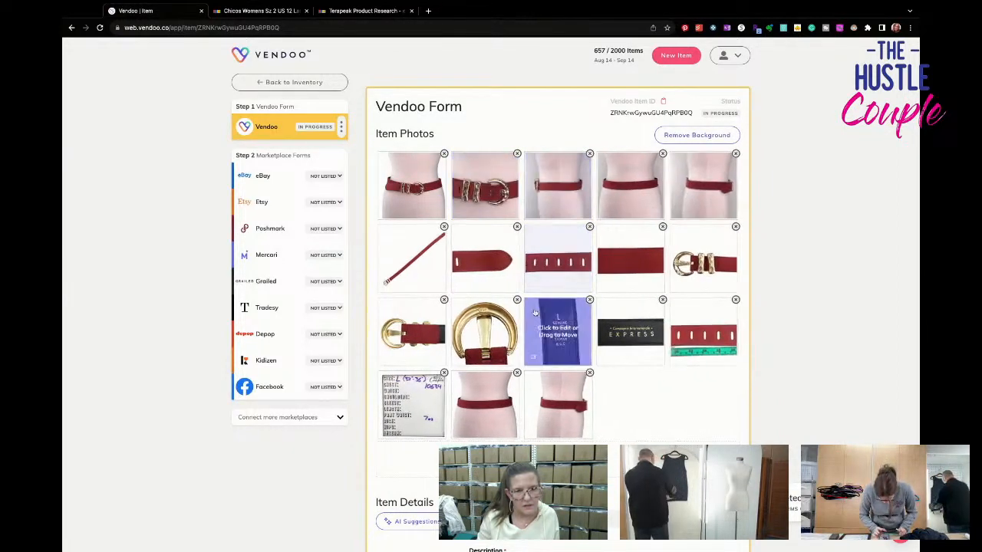
# - Move the two remaining cleaned-up waist shots to third and fourth place and delete their original versions
pyautogui.moveTo(547, 414); pyautogui.dragTo(656, 181)
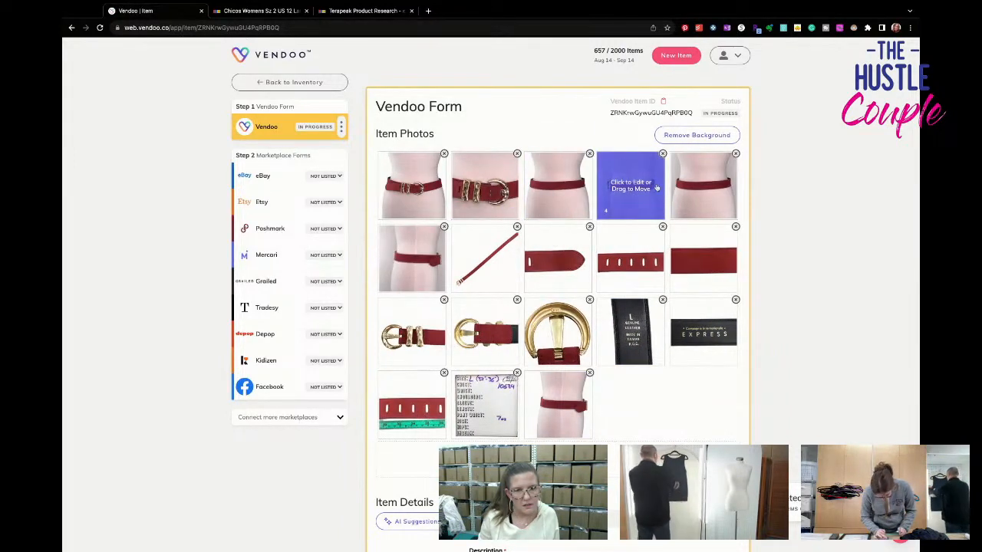
pyautogui.click(736, 154)
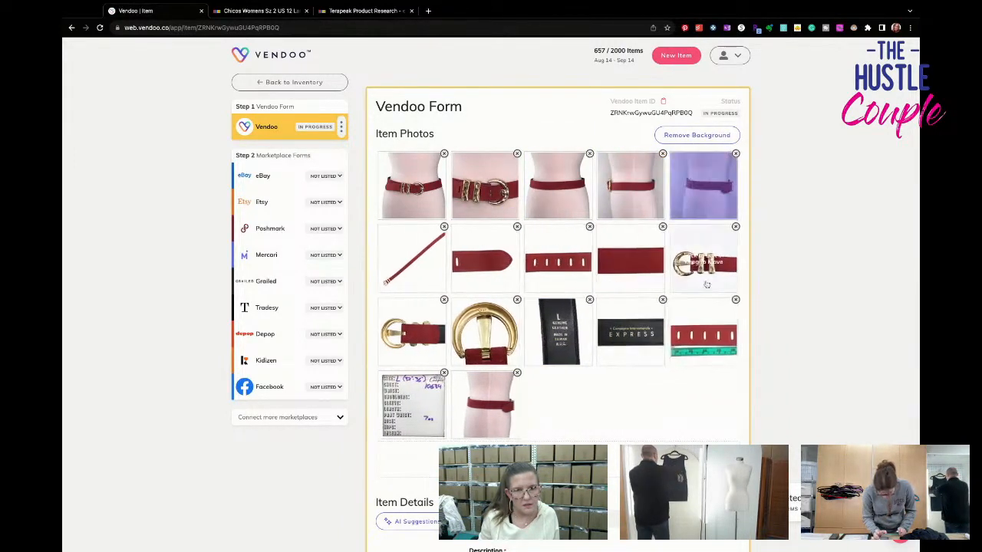
pyautogui.moveTo(485, 404); pyautogui.dragTo(669, 214)
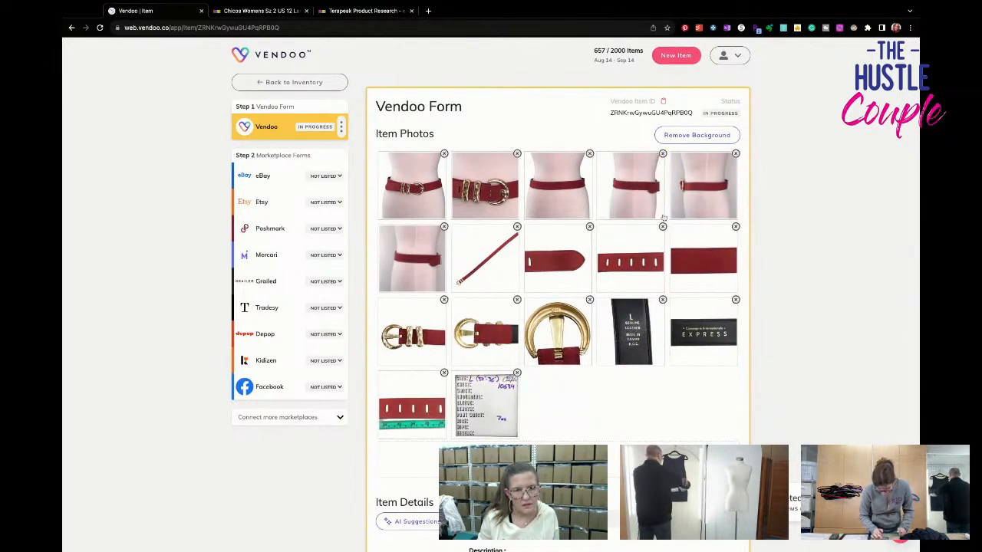
pyautogui.click(444, 228)
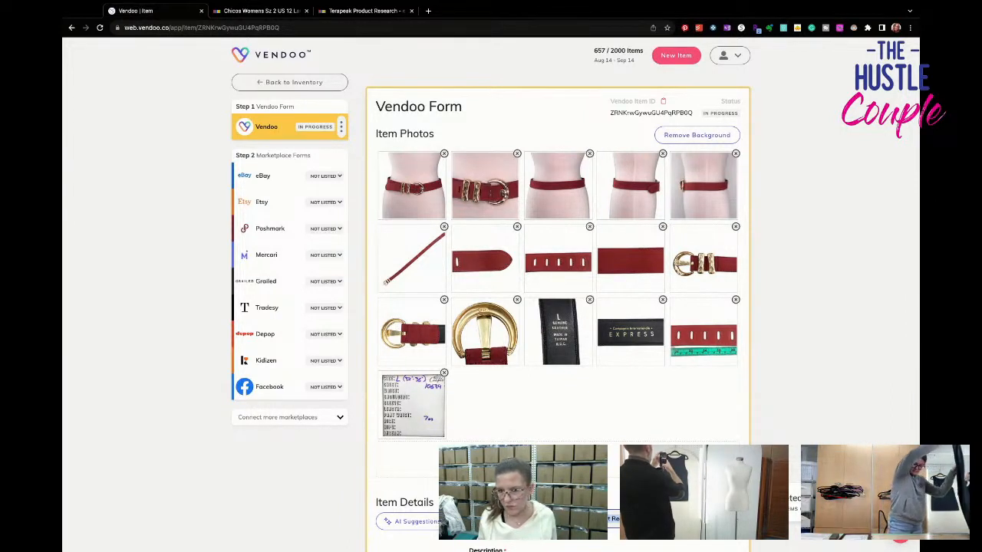
# - Copy the title "Express Vintage Womens Size Large Suede Belt Red Gold Hardware 1990s Leather" into the description and set the brand to Express
pyautogui.scroll(-2, 558, 307)
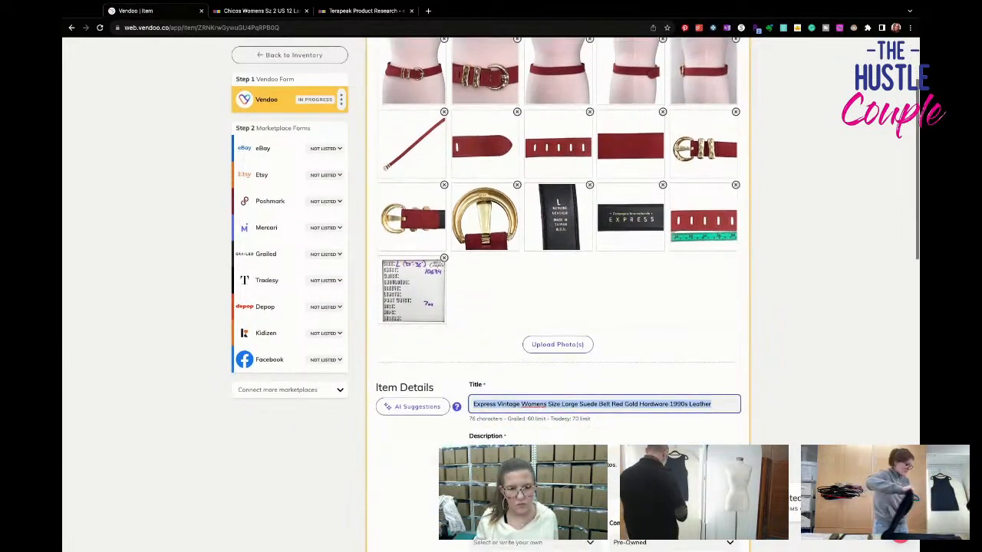
pyautogui.click(473, 395)
pyautogui.write('Express Vintage Womens Size Large Suede Belt Red Gold Hardware 1990s Leather')
pyautogui.press('Return')
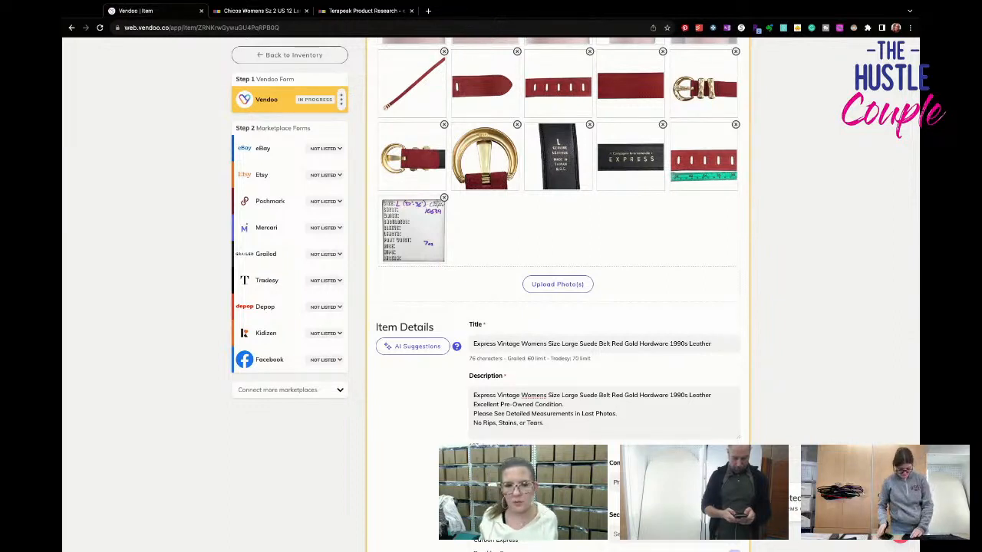
# - Set the primary color to Red and enter 10634 as the SKU from the measurement card photo
pyautogui.scroll(-4, 514, 391)
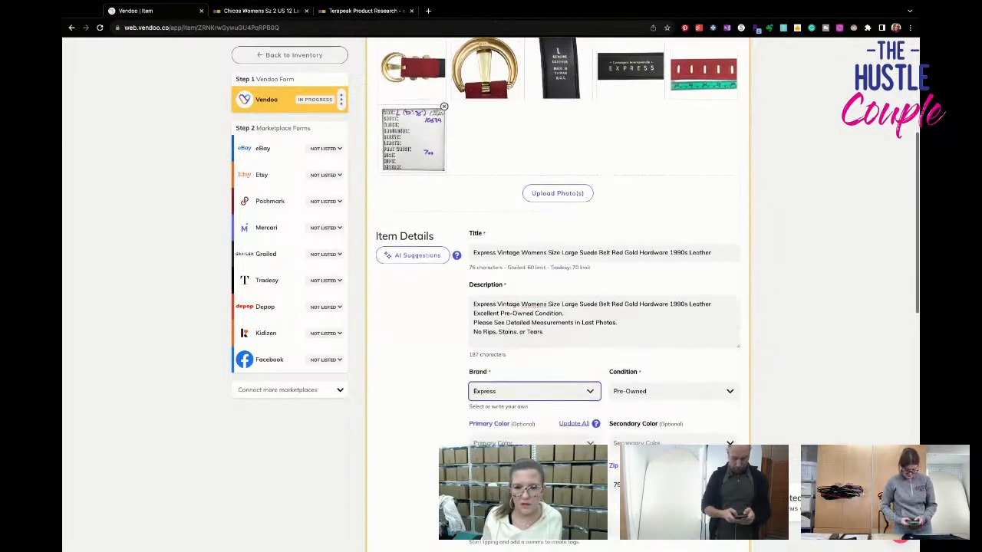
pyautogui.click(515, 388)
pyautogui.write('red')
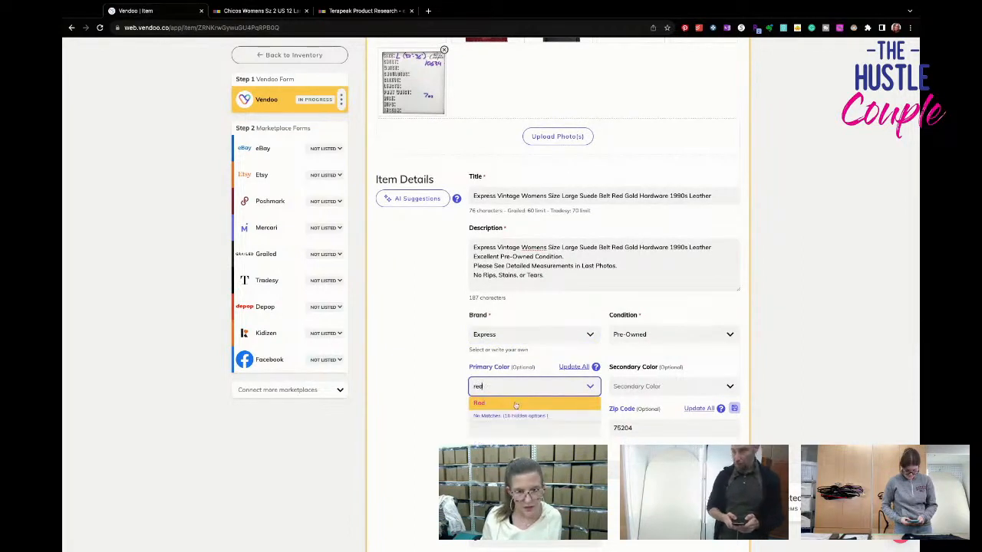
pyautogui.press('Return')
pyautogui.click(514, 452)
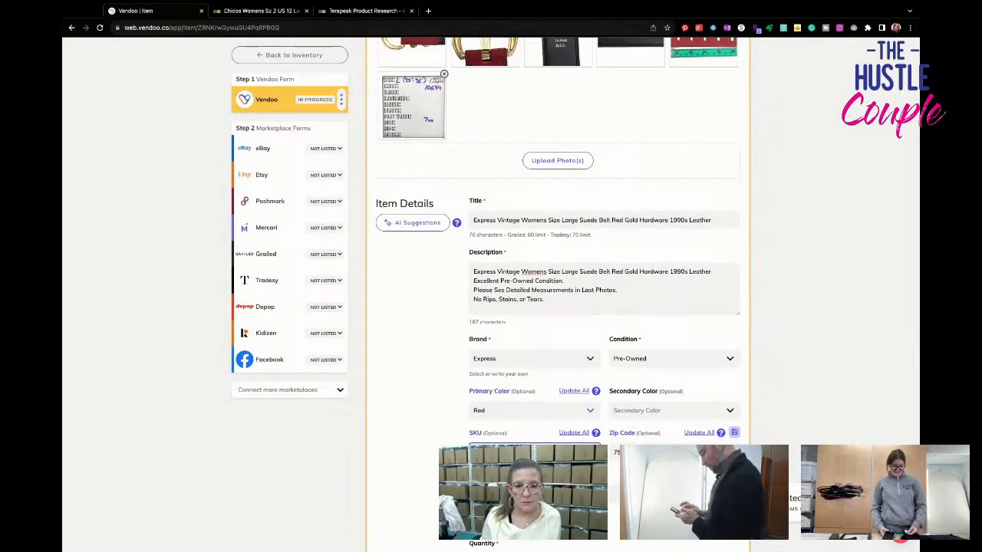
pyautogui.scroll(-5, 558, 294)
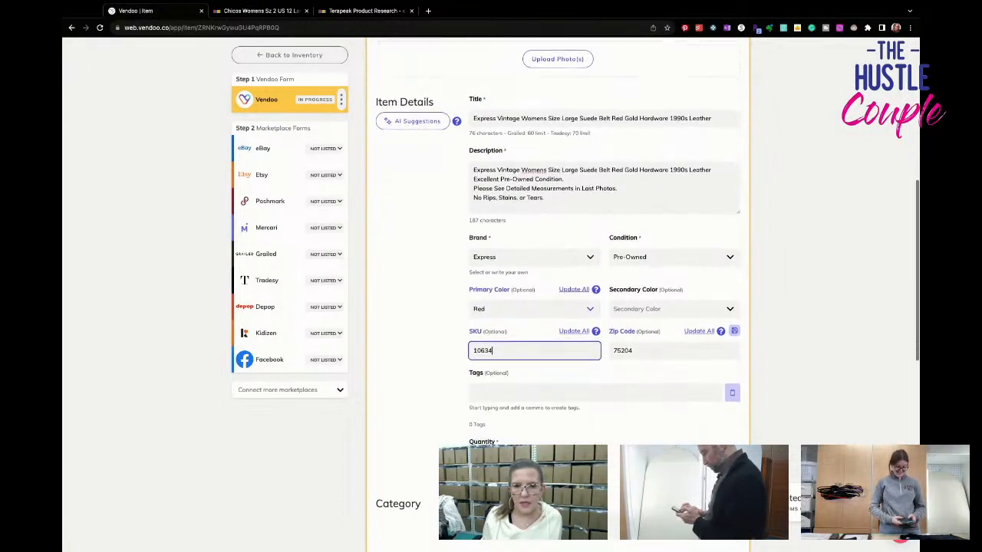
pyautogui.scroll(5, 559, 294)
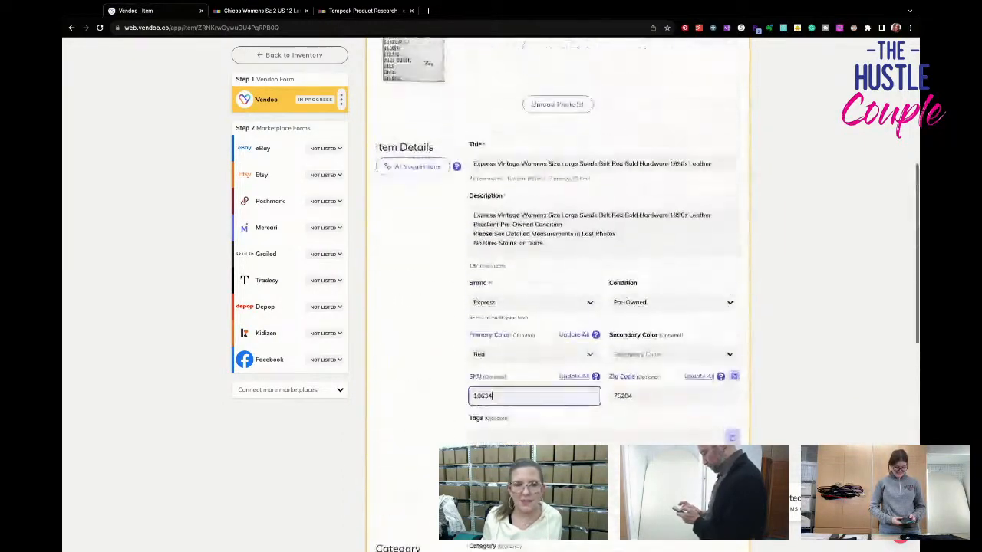
# - Set the belt's package weight to 7 oz
pyautogui.scroll(-5, 507, 294)
pyautogui.moveTo(642, 340); pyautogui.dragTo(578, 335)
pyautogui.write('7')
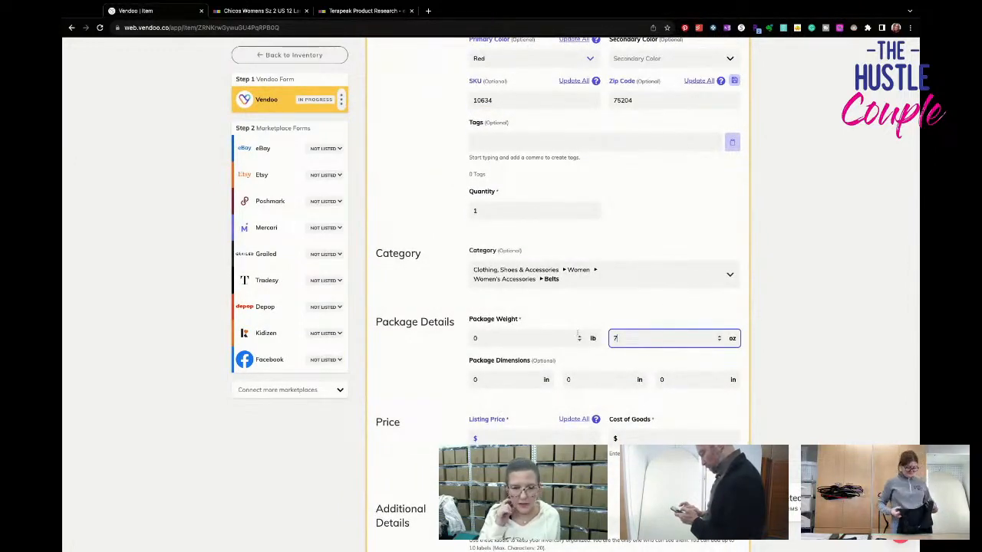
# - Set the belt's listing price to $29.95 and its cost of goods to $3
pyautogui.click(564, 438)
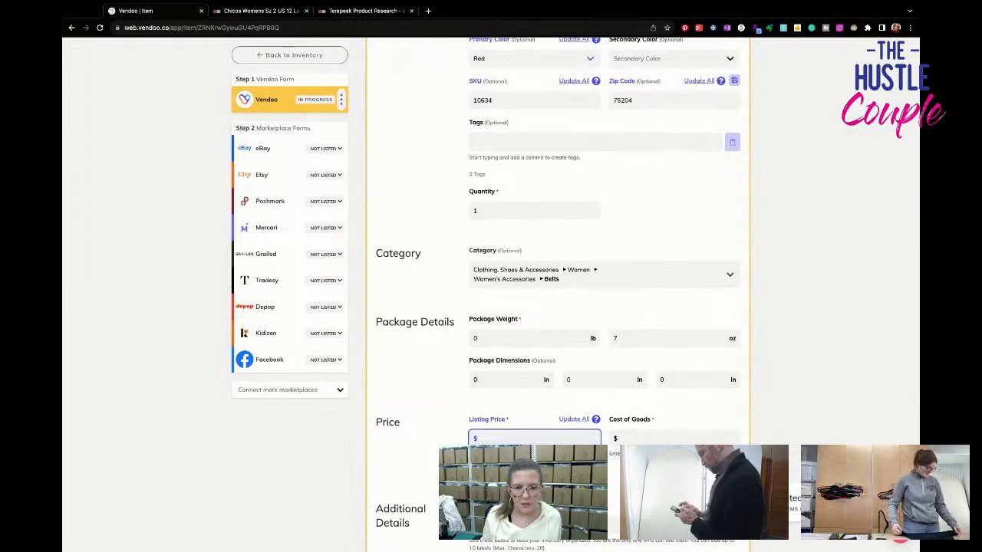
pyautogui.scroll(-1, 647, 294)
pyautogui.write('29.95')
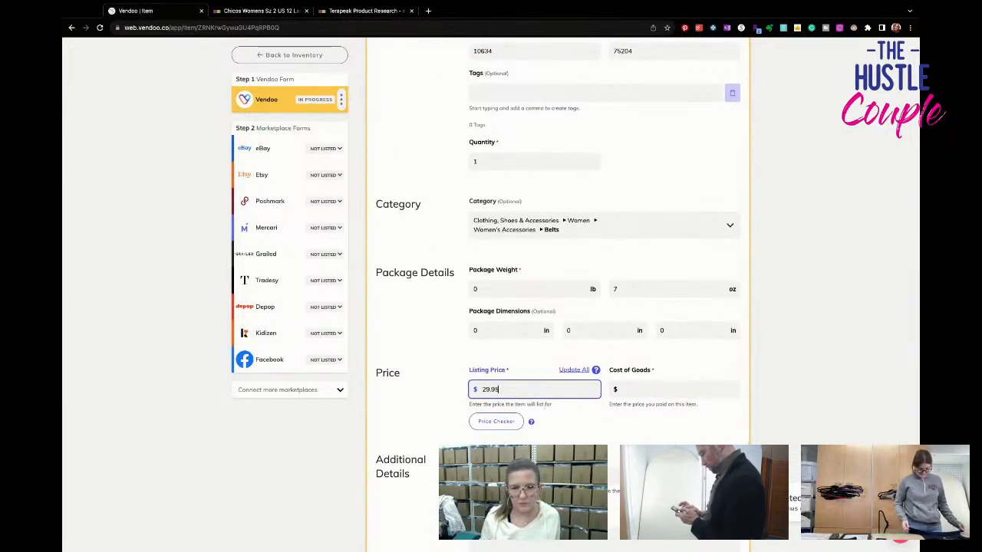
pyautogui.click(705, 395)
pyautogui.write('3')
pyautogui.scroll(-2, 701, 399)
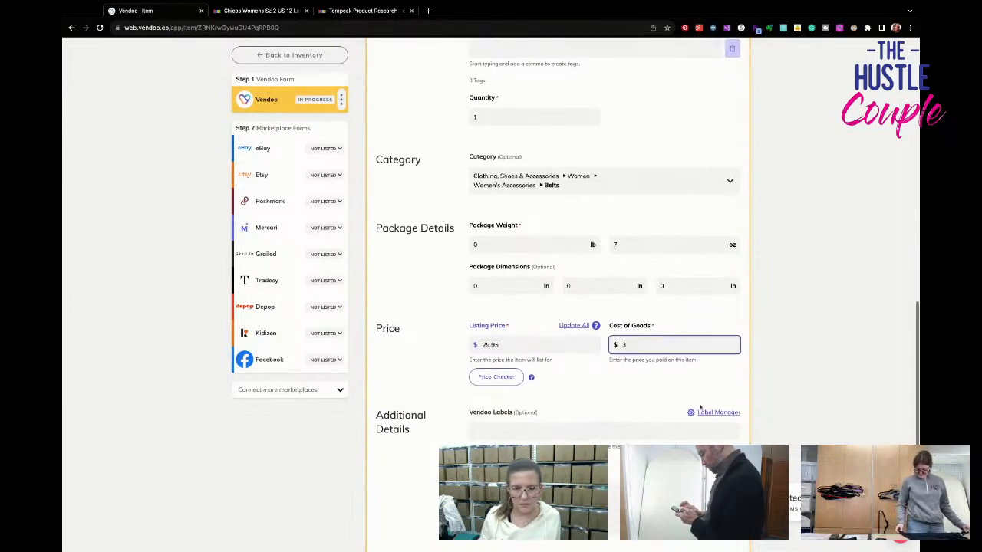
# - Add the Vendoo label BUYOUT 8/23 to the belt and save the item
pyautogui.click(589, 414)
pyautogui.write('buyo')
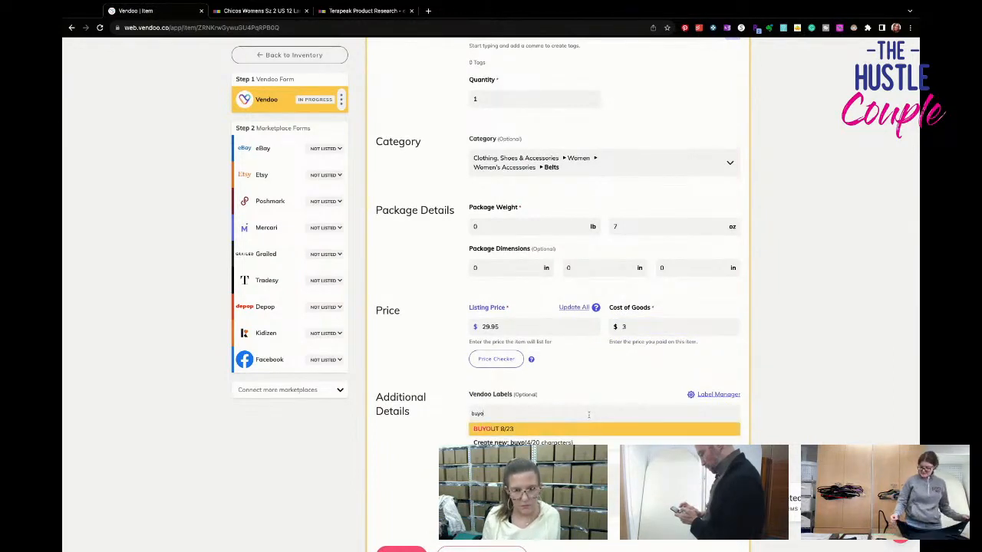
pyautogui.press('BackSpace')
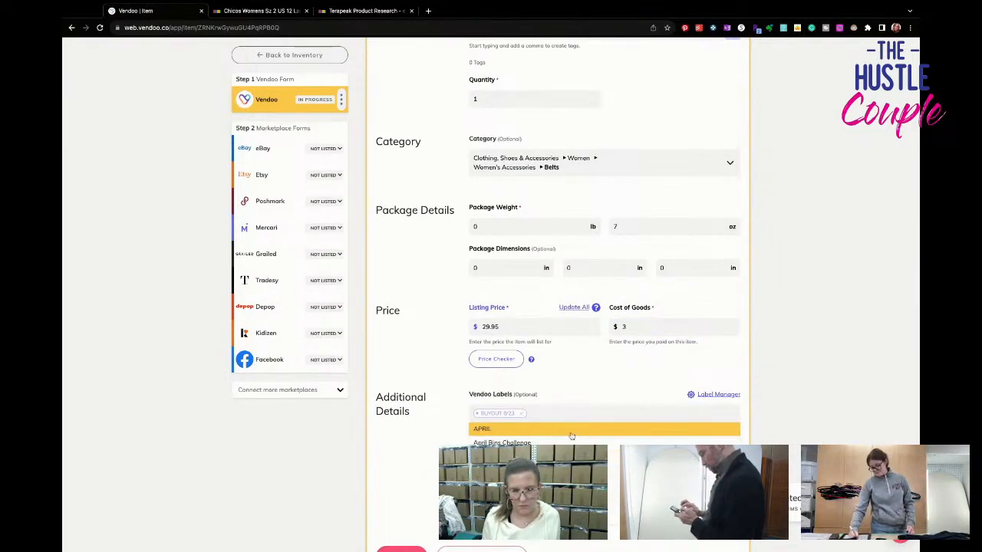
pyautogui.scroll(-5, 571, 437)
pyautogui.click(397, 380)
# - Open the belt's eBay form and set its size to L
pyautogui.click(299, 150)
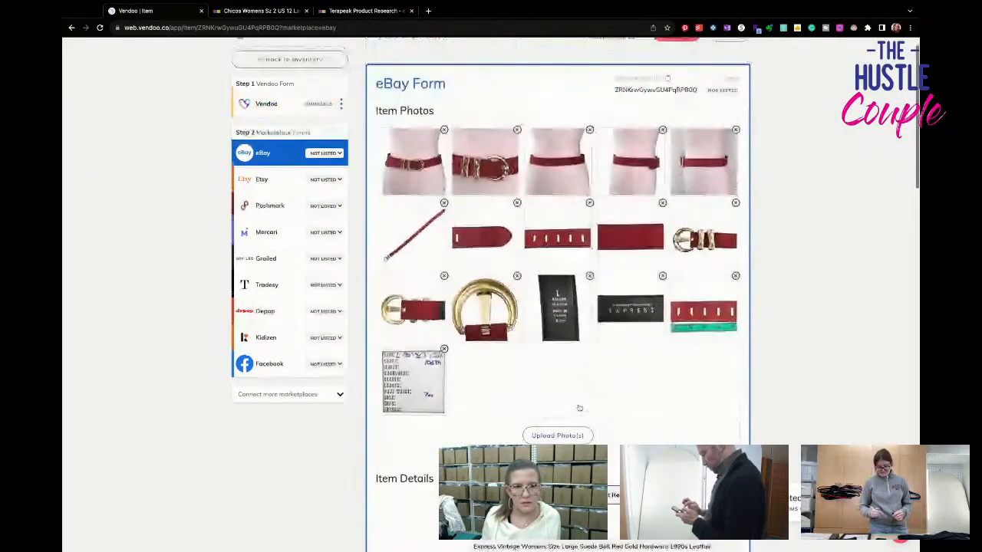
pyautogui.scroll(-6, 580, 405)
pyautogui.scroll(-3, 579, 407)
pyautogui.click(648, 381)
pyautogui.click(644, 437)
pyautogui.scroll(-1, 583, 418)
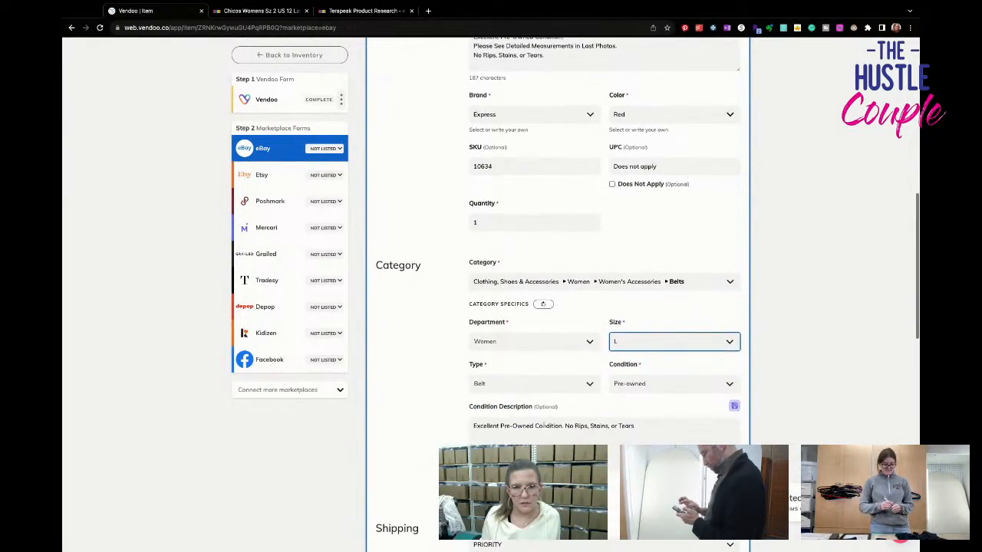
# - Show the eBay optional fields and set the style to Basic Belt and the belt width to Normal
pyautogui.scroll(-4, 543, 426)
pyautogui.click(506, 204)
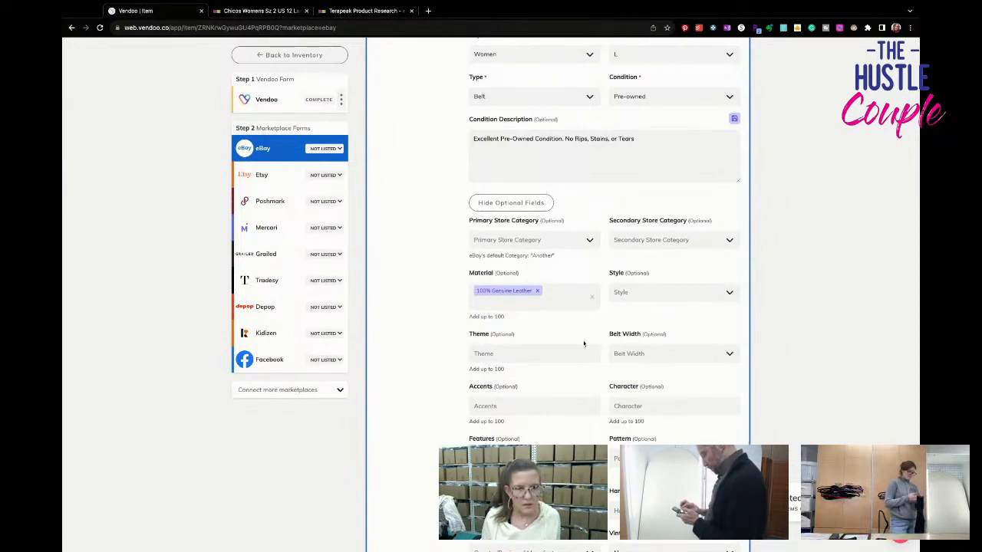
pyautogui.click(634, 297)
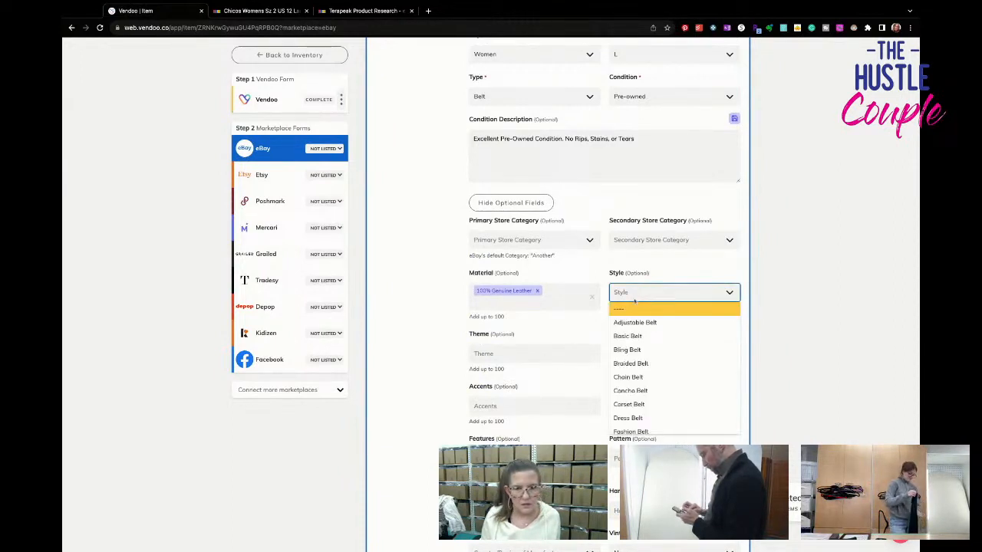
pyautogui.click(641, 338)
pyautogui.click(643, 354)
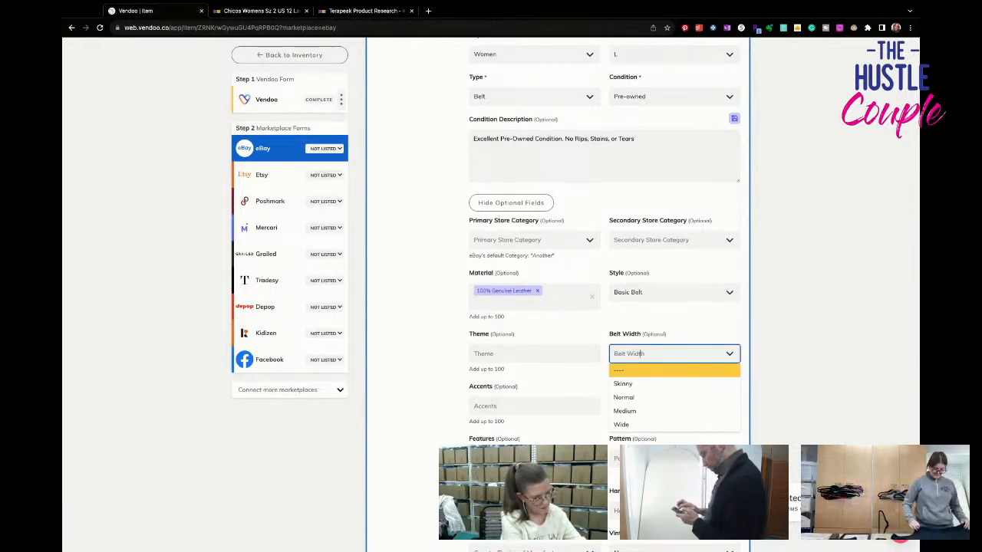
pyautogui.click(644, 398)
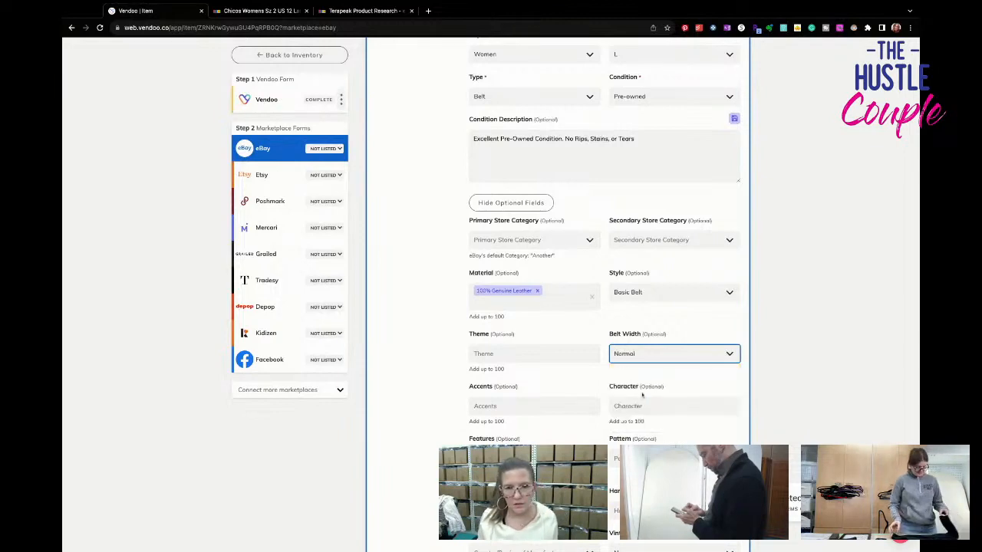
# - Add the line 1.5" Wide below the title line in the eBay description
pyautogui.scroll(10, 644, 398)
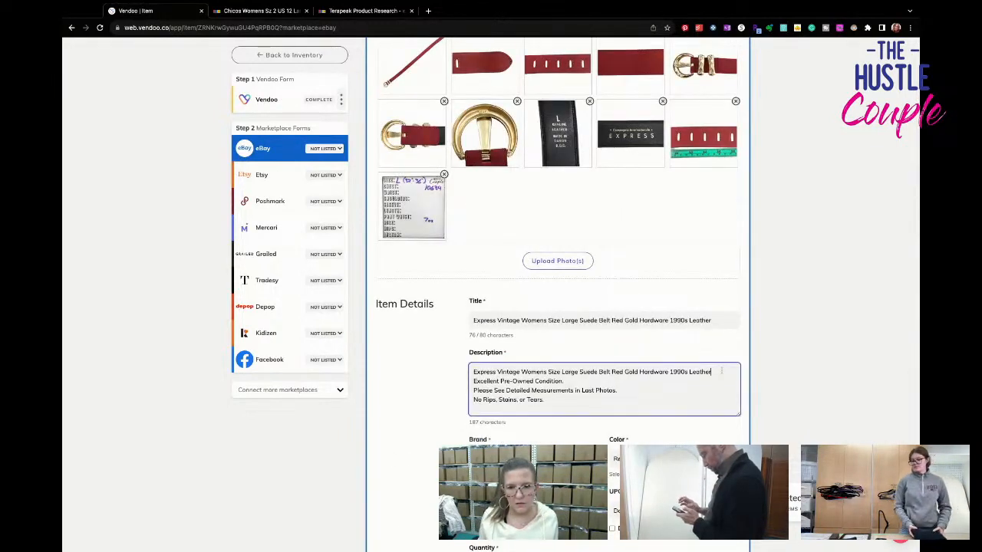
pyautogui.click(721, 372)
pyautogui.press('Return')
pyautogui.write('1.5')
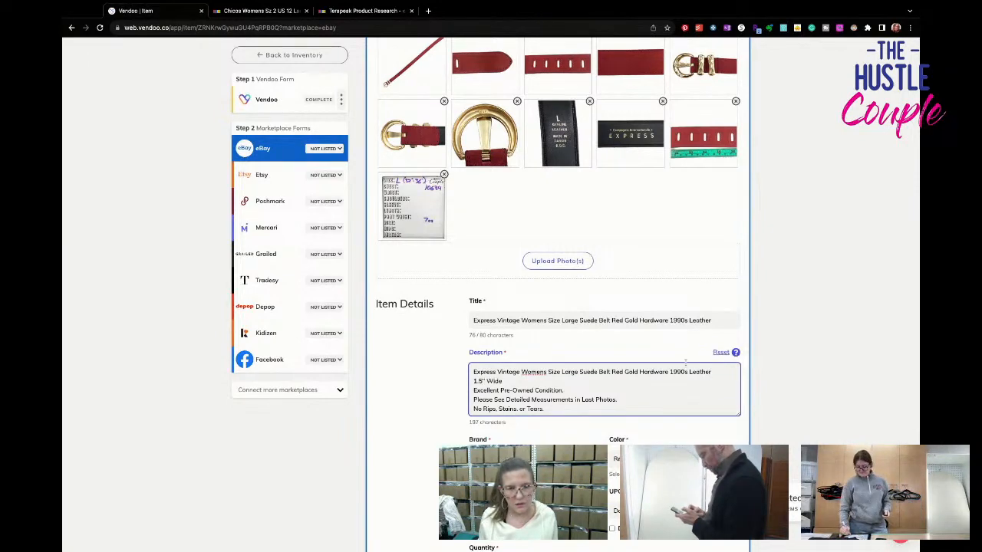
pyautogui.write('" Wide')
# - Add the same 1.5" Wide line to the description in the general Vendoo form and save it
pyautogui.click(307, 99)
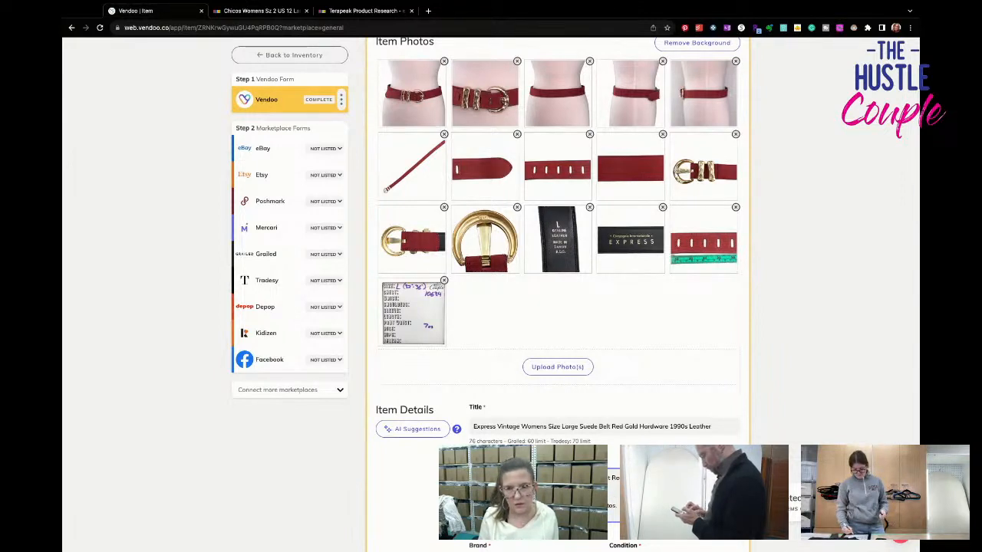
pyautogui.scroll(-15, 421, 445)
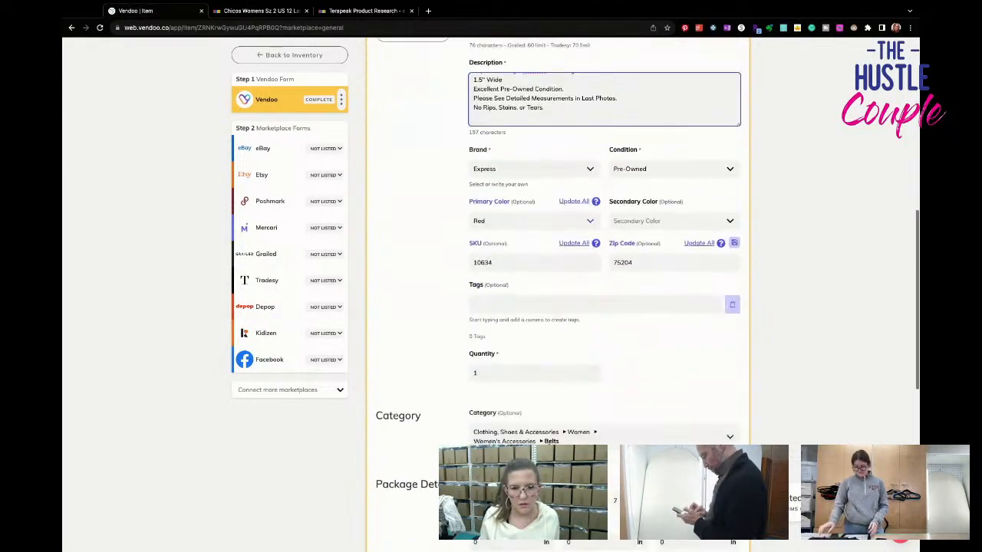
pyautogui.scroll(-3, 421, 445)
pyautogui.click(402, 371)
# - Set the theme to 90s in the eBay form's optional fields
pyautogui.scroll(-8, 558, 268)
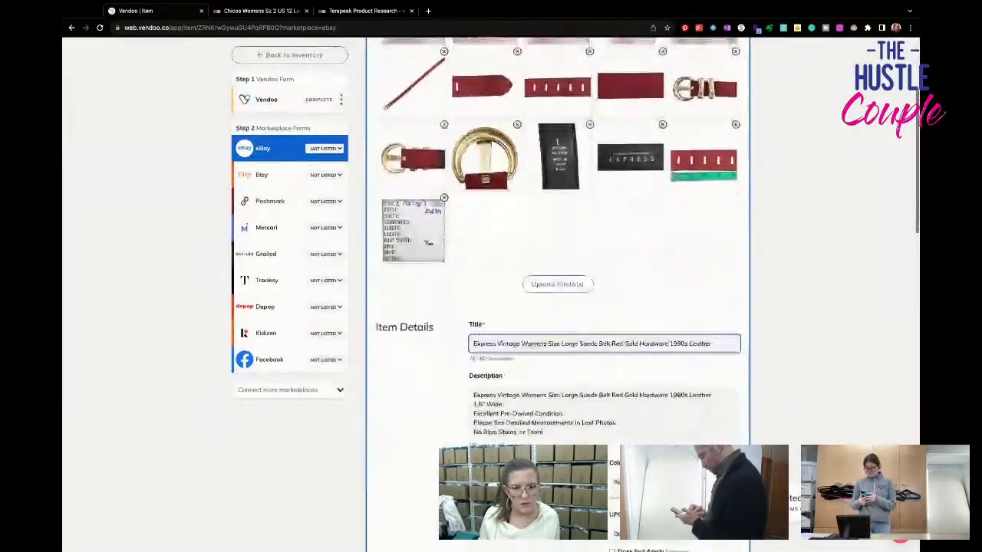
pyautogui.scroll(-3, 541, 386)
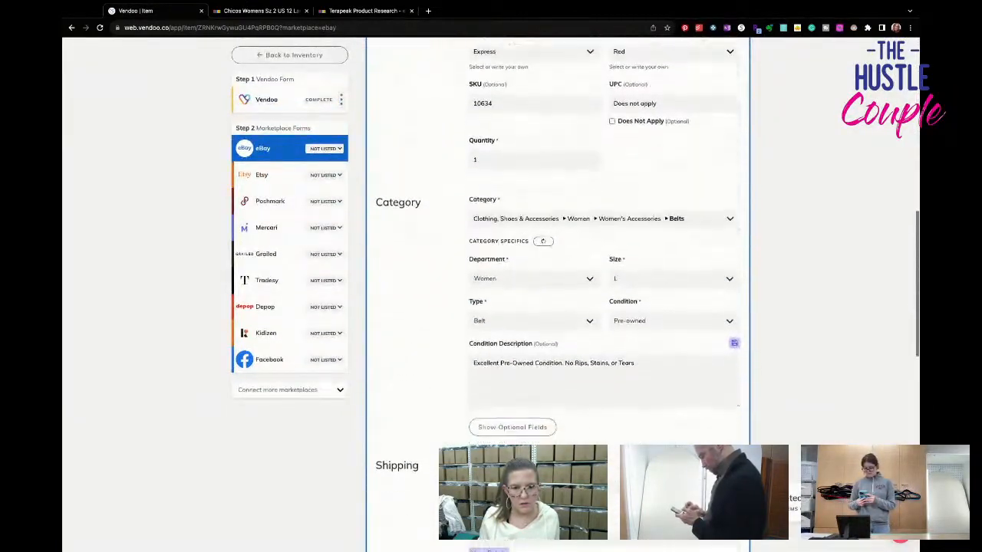
pyautogui.scroll(5, 549, 381)
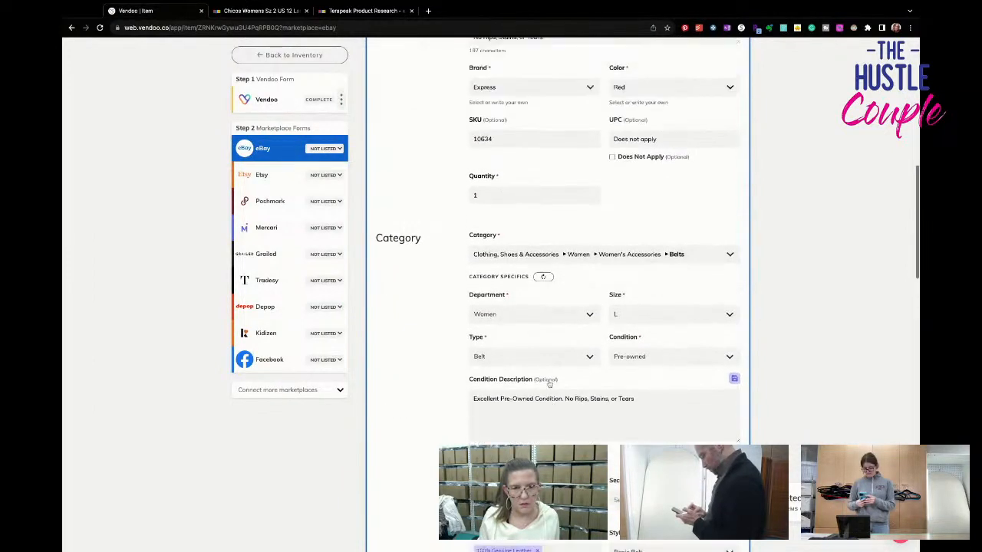
pyautogui.scroll(-5, 550, 382)
pyautogui.scroll(-4, 549, 384)
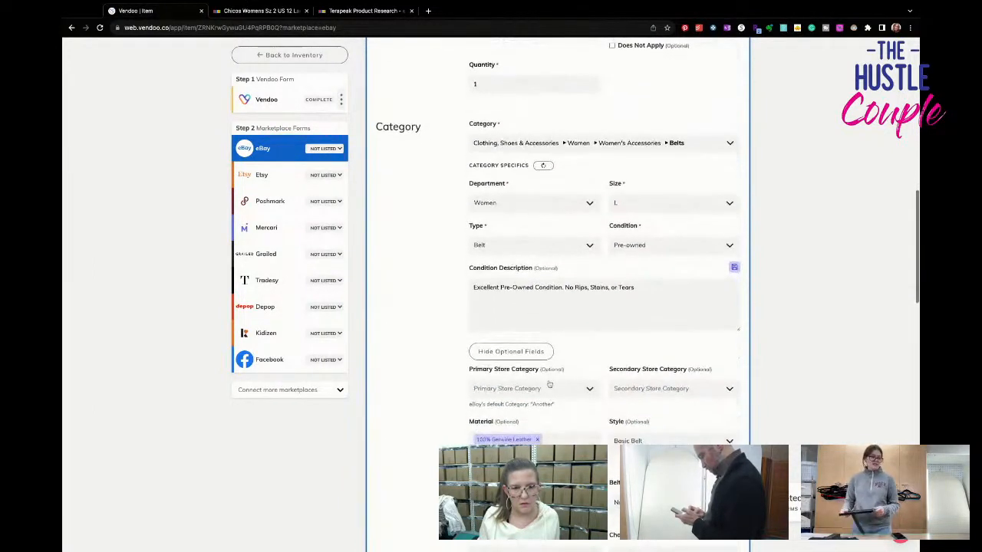
pyautogui.click(543, 362)
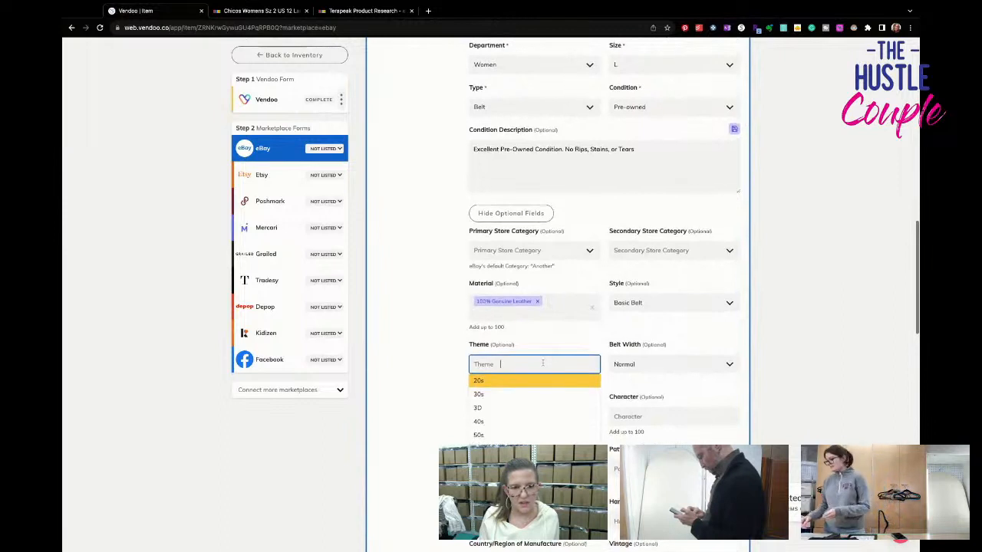
pyautogui.write('90s')
pyautogui.click(547, 389)
pyautogui.click(544, 365)
pyautogui.write('90s')
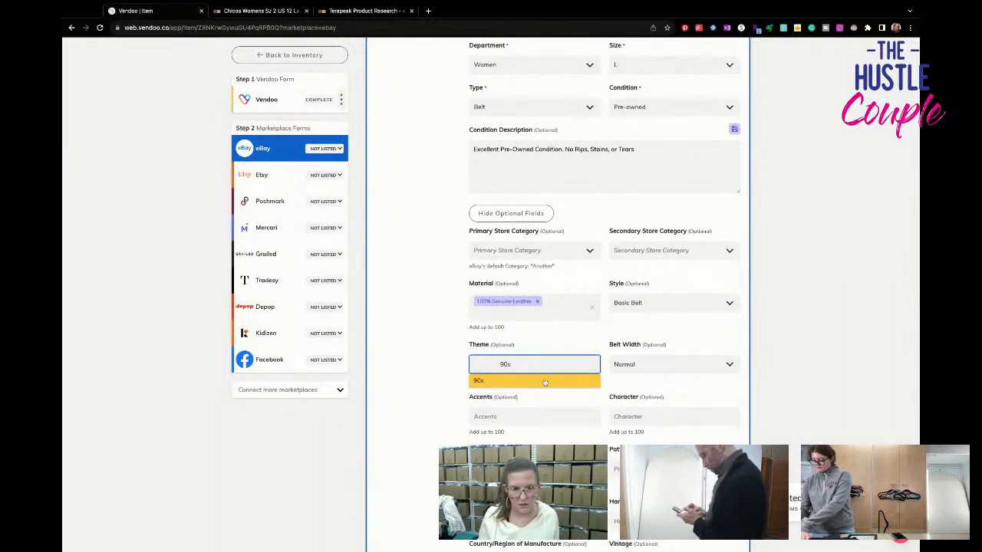
pyautogui.press('Return')
# - Set the belt's features to Buckle and its pattern to Solid
pyautogui.scroll(-3, 541, 383)
pyautogui.click(534, 375)
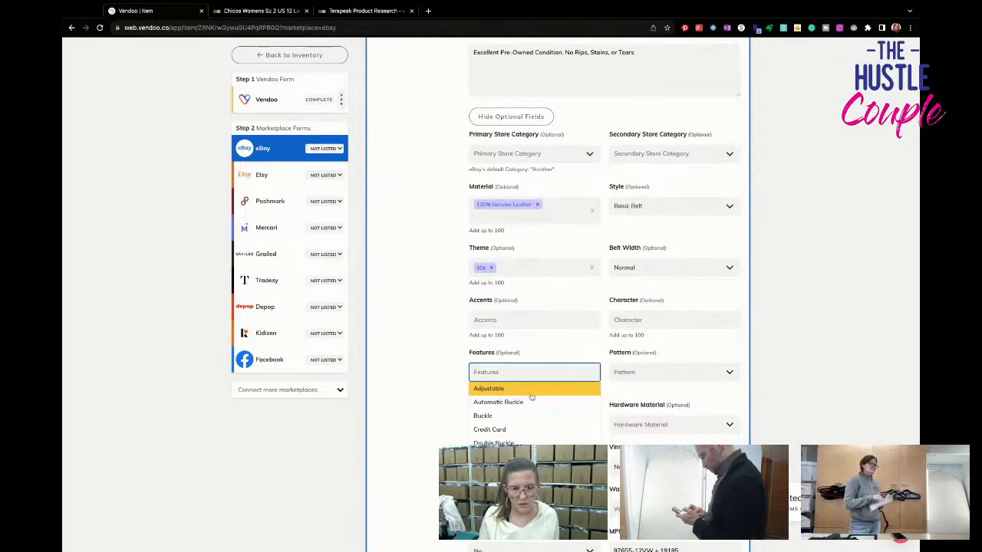
pyautogui.click(530, 429)
pyautogui.click(510, 371)
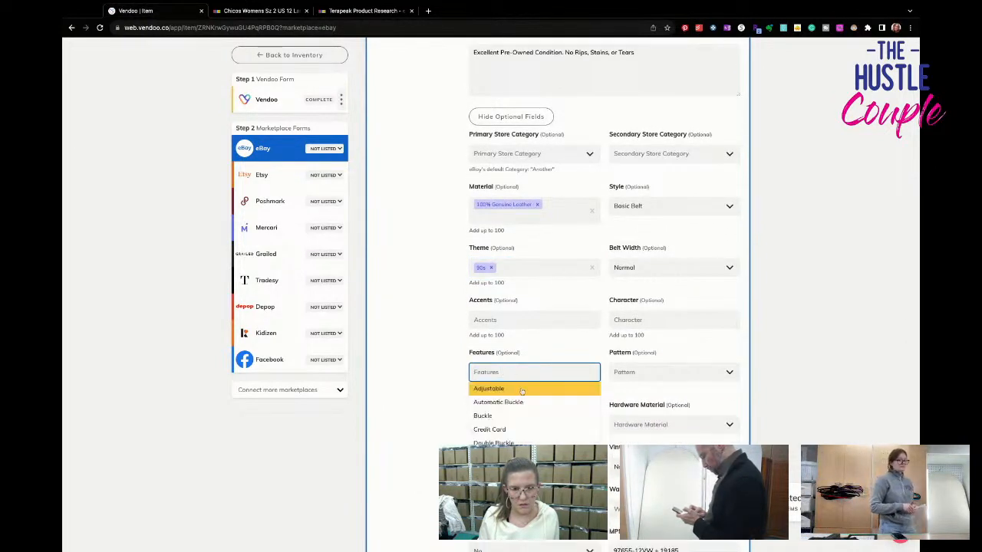
pyautogui.click(522, 415)
pyautogui.click(638, 374)
pyautogui.write('solid')
pyautogui.click(636, 384)
# - Set the size type to Regular and the hardware material to Gold-Plated
pyautogui.click(507, 424)
pyautogui.write('reg')
pyautogui.click(484, 438)
pyautogui.click(639, 424)
pyautogui.write('gold')
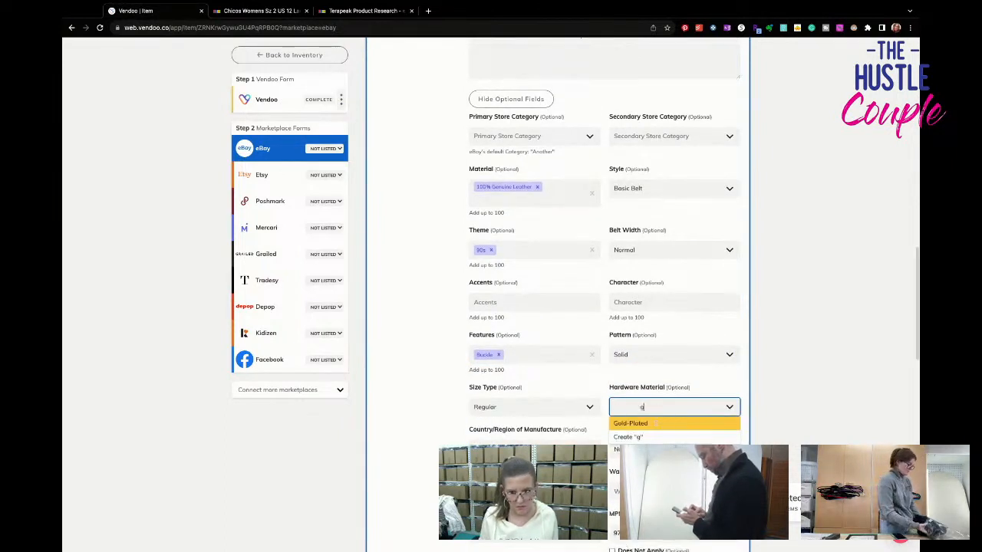
pyautogui.click(656, 423)
# - Check the belt's details and measurement card, and set the waist size to 34-35 in
pyautogui.scroll(-1, 643, 444)
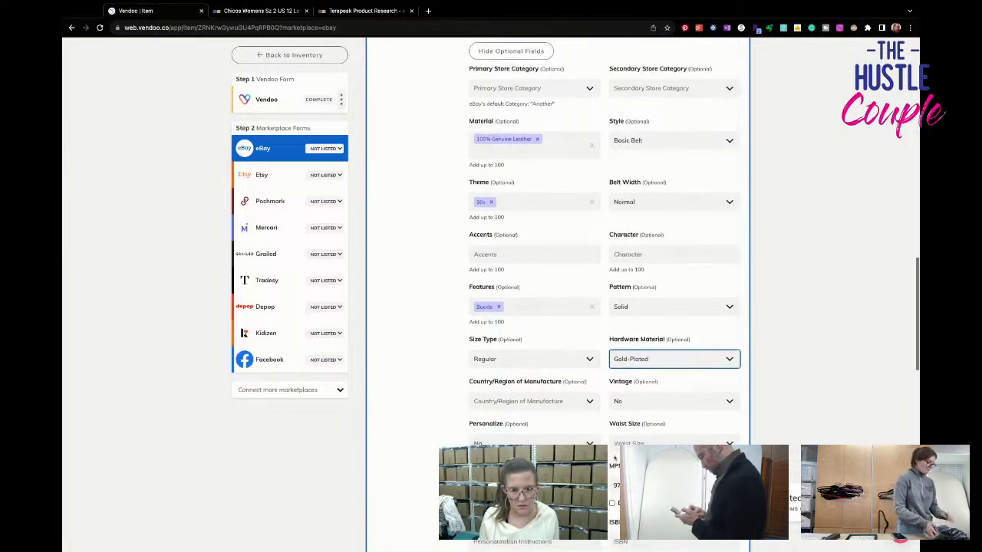
pyautogui.click(631, 392)
pyautogui.scroll(1, 631, 393)
pyautogui.scroll(10, 631, 392)
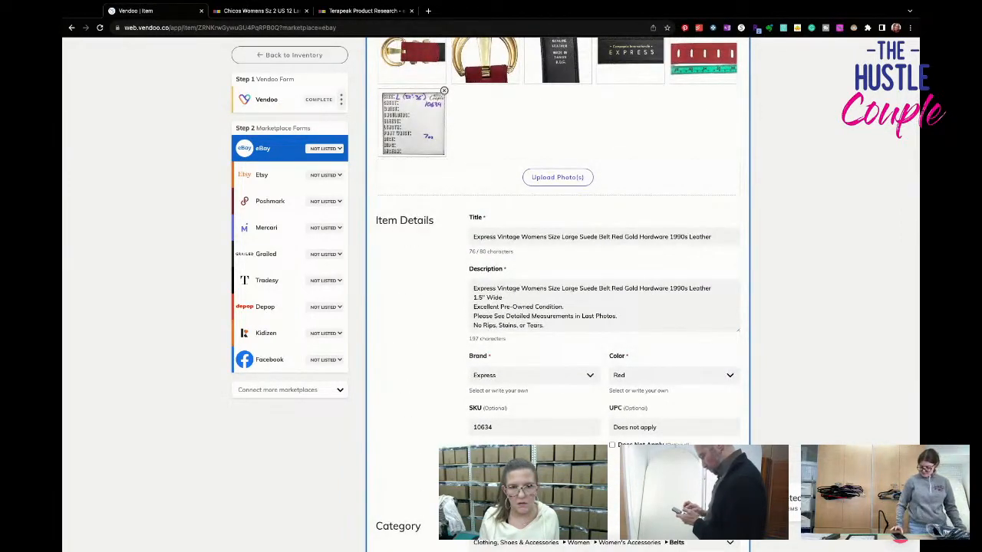
pyautogui.scroll(-10, 633, 371)
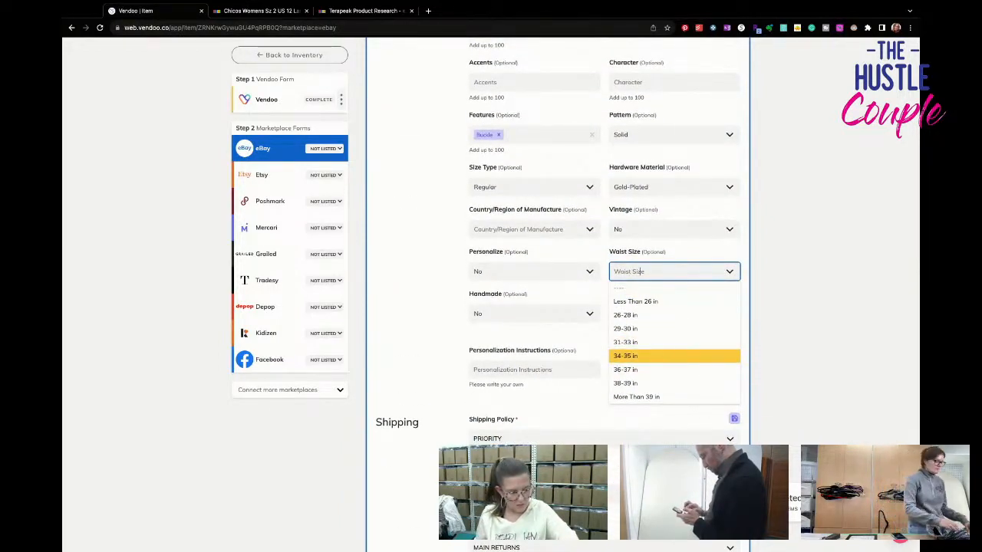
pyautogui.click(637, 356)
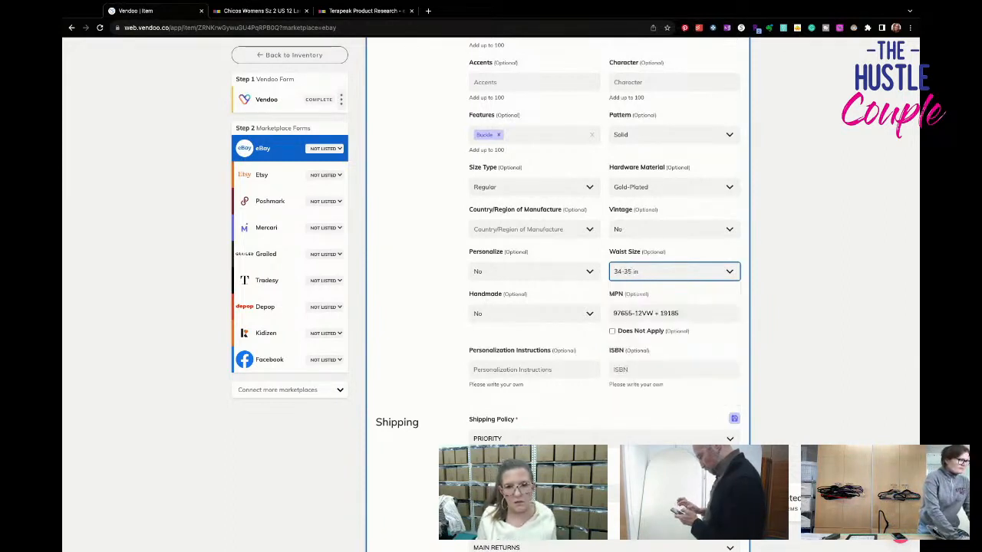
# - Clear the MPN value and change the eBay shipping policy to FIRST CLASS
pyautogui.scroll(-1, 566, 350)
pyautogui.click(675, 303)
pyautogui.press('super+a')
pyautogui.press('BackSpace')
pyautogui.scroll(-1, 566, 415)
pyautogui.click(565, 415)
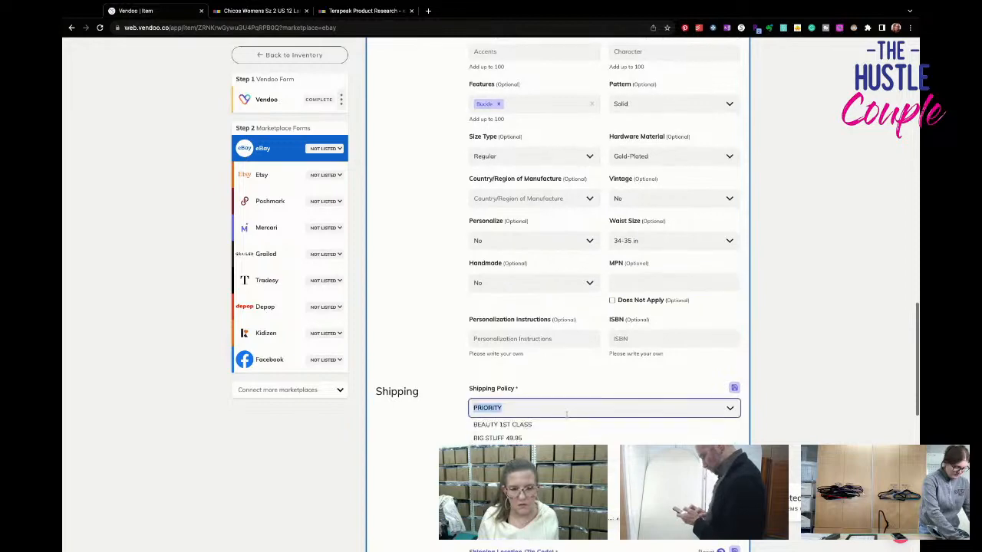
pyautogui.click(507, 466)
pyautogui.scroll(10, 552, 429)
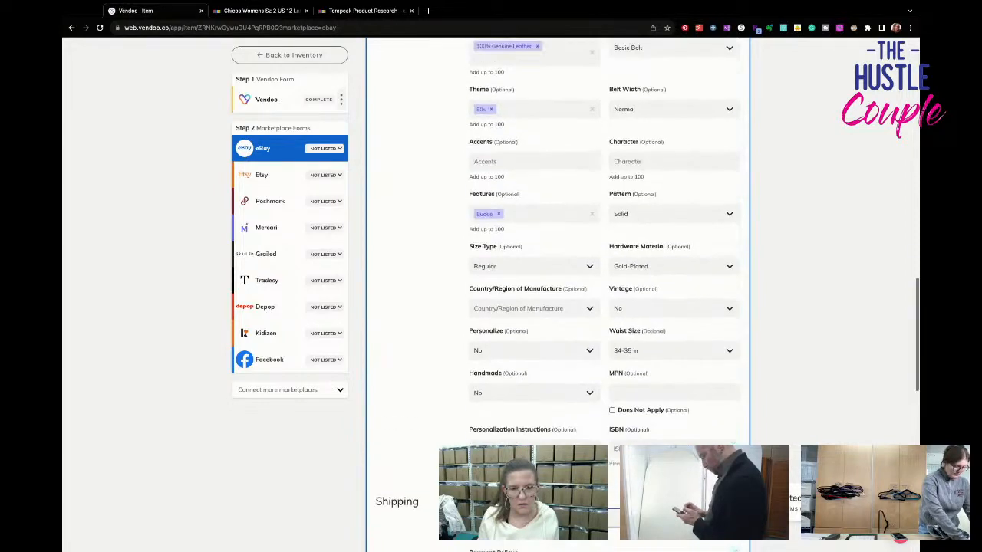
# - Set the Buy It Now price to $29.95 and list the belt on eBay
pyautogui.scroll(-10, 558, 292)
pyautogui.scroll(-7, 590, 443)
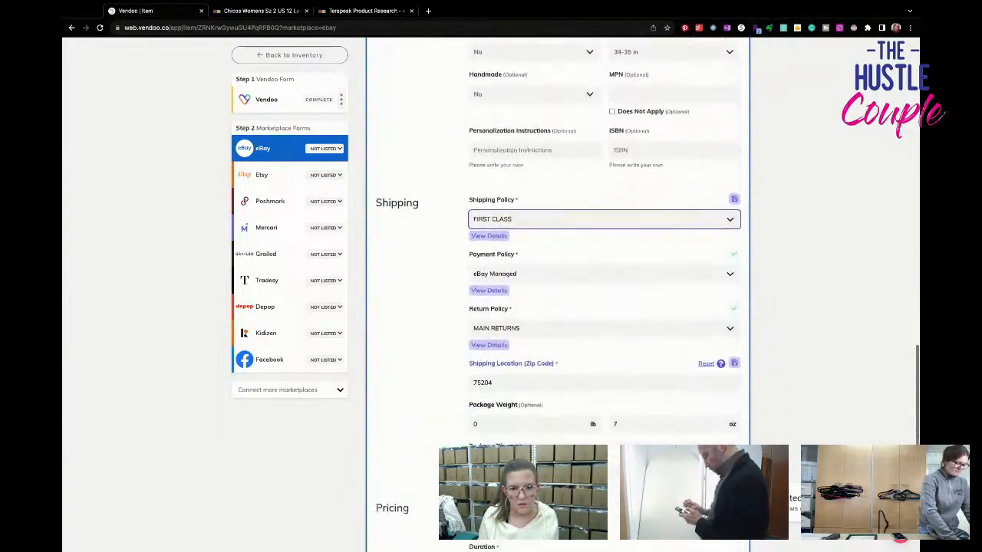
pyautogui.scroll(-1, 590, 443)
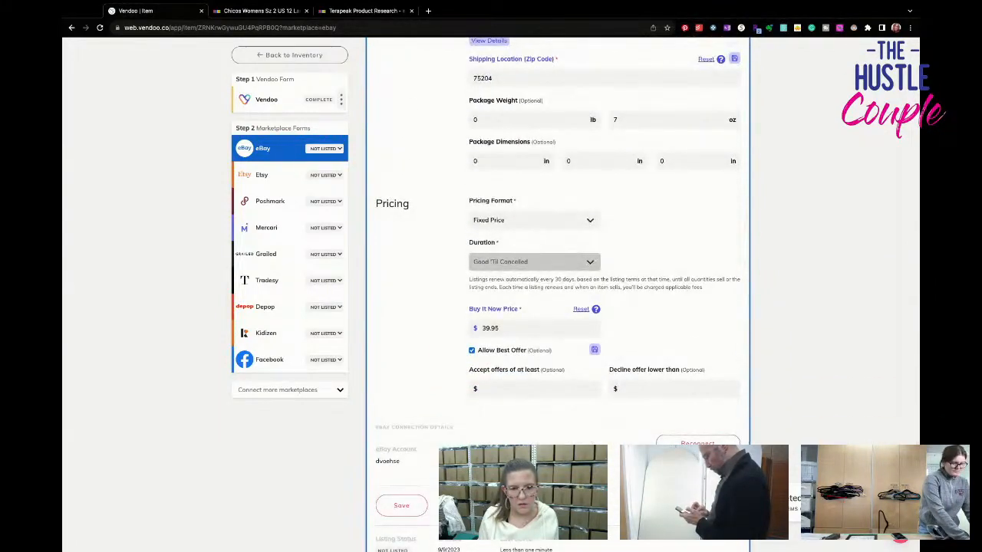
pyautogui.click(486, 328)
pyautogui.press('BackSpace')
pyautogui.write('2')
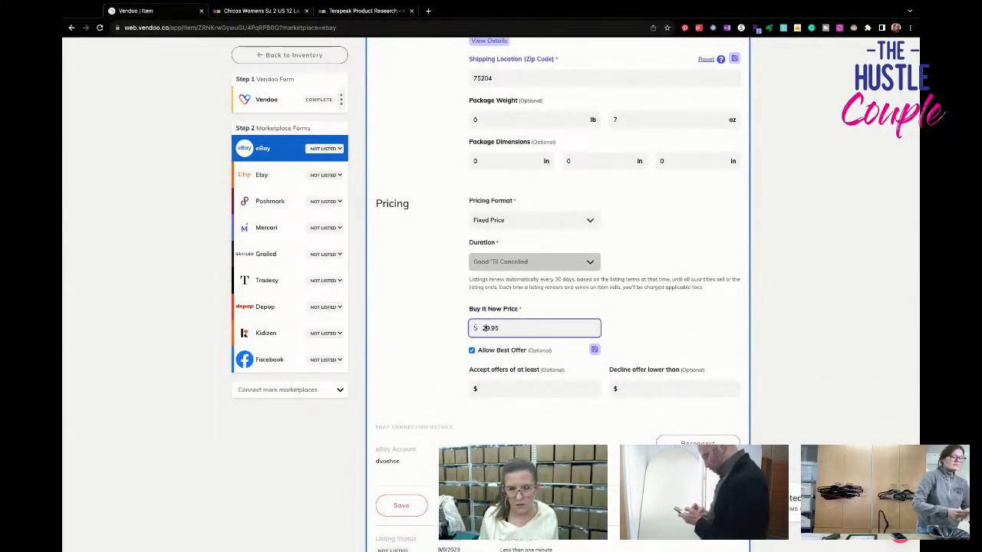
pyautogui.click(713, 505)
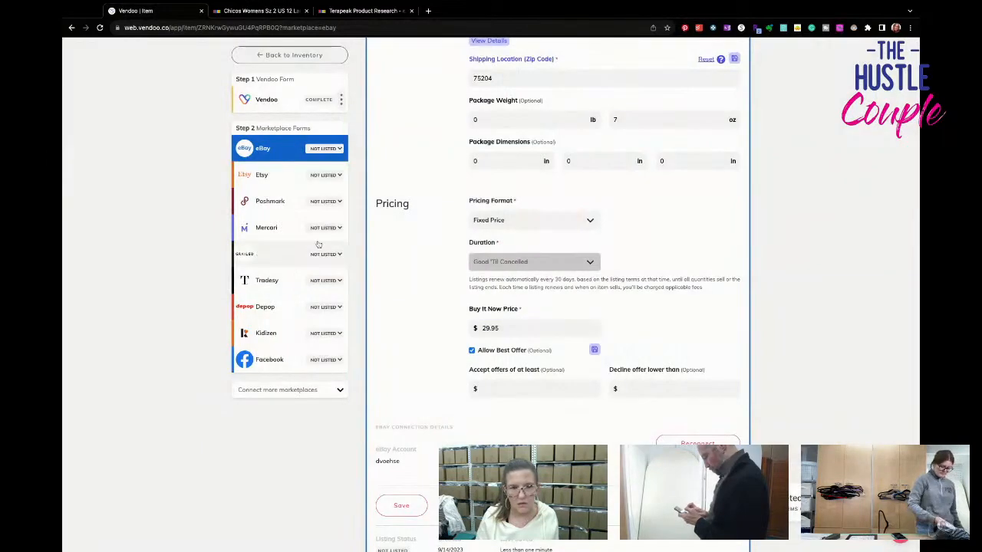
# - Set the discounted shipping to No Discount in the Poshmark form and list the belt on Poshmark
pyautogui.click(272, 196)
pyautogui.scroll(-7, 557, 292)
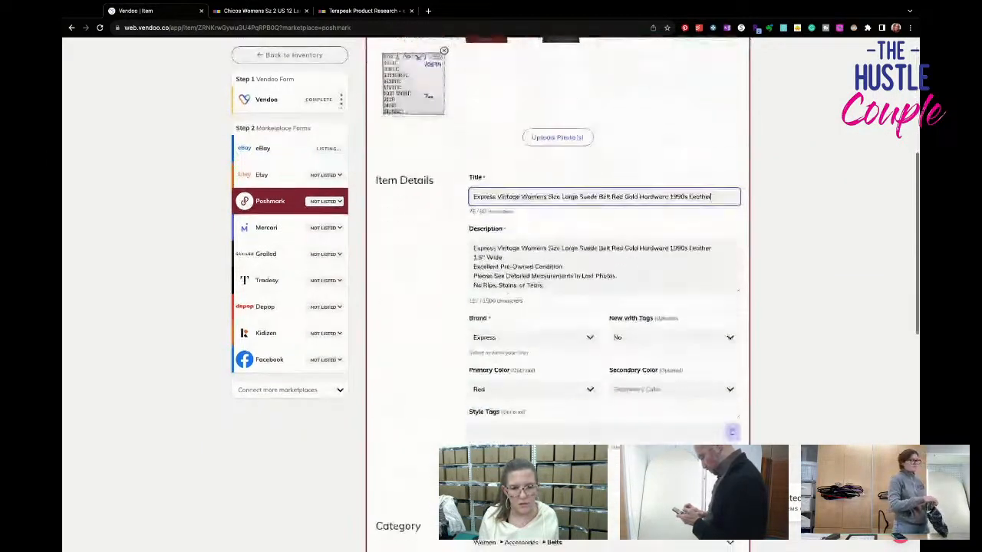
pyautogui.scroll(-5, 558, 292)
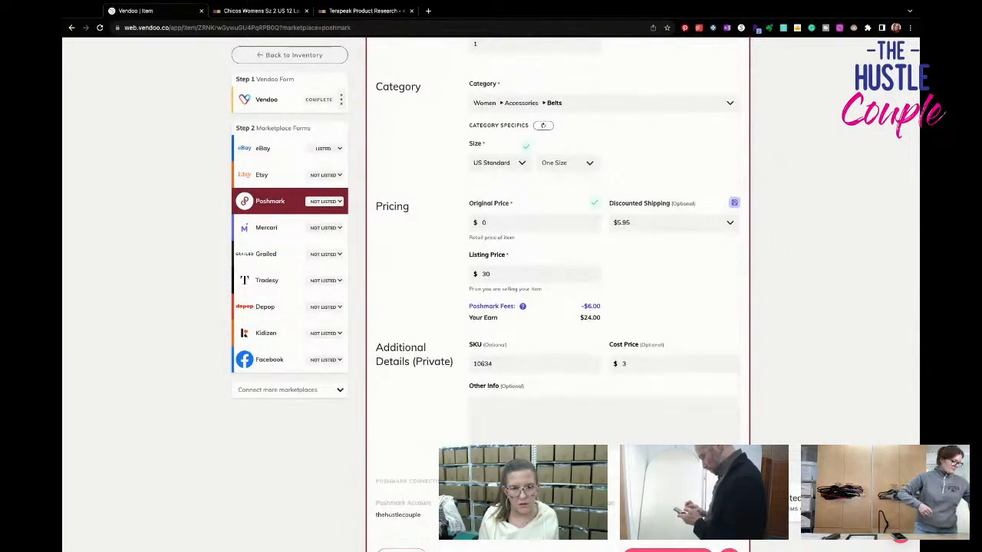
pyautogui.click(668, 222)
pyautogui.click(681, 251)
pyautogui.click(681, 229)
pyautogui.click(685, 252)
pyautogui.click(680, 229)
pyautogui.click(682, 251)
pyautogui.click(681, 230)
pyautogui.click(681, 240)
pyautogui.scroll(-3, 679, 359)
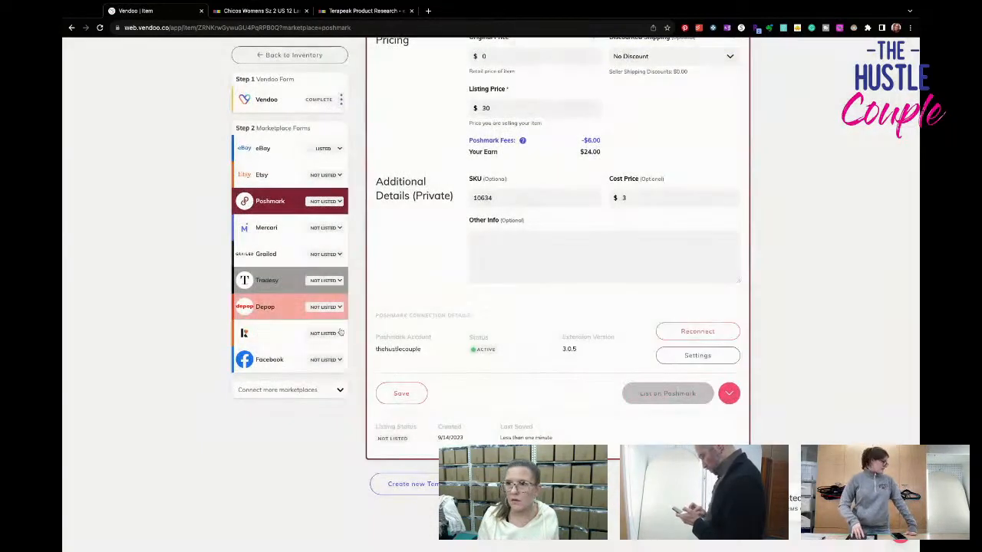
# - Remove the ninth photo and three belt-on-mannequin photos from the Mercari form to meet the 12-image limit
pyautogui.click(277, 231)
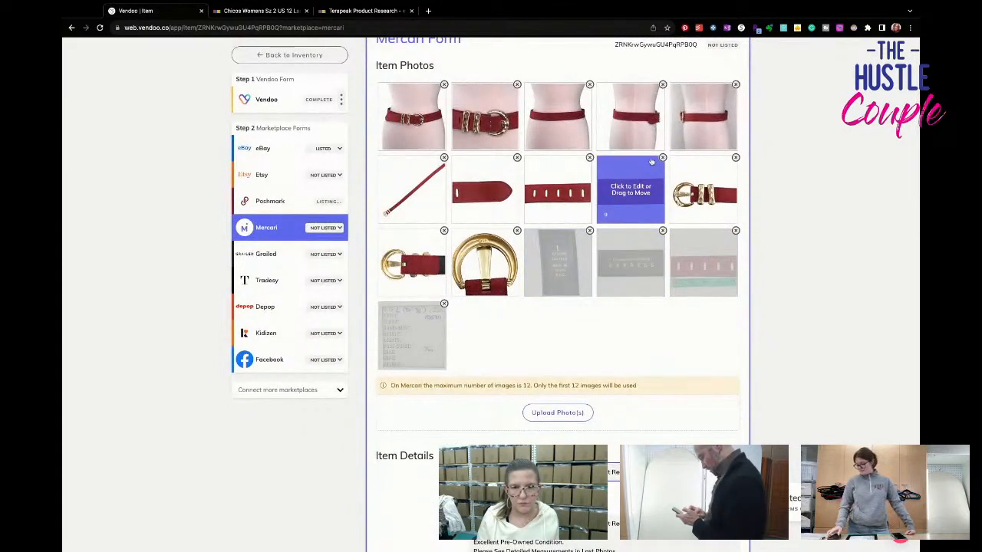
pyautogui.click(663, 158)
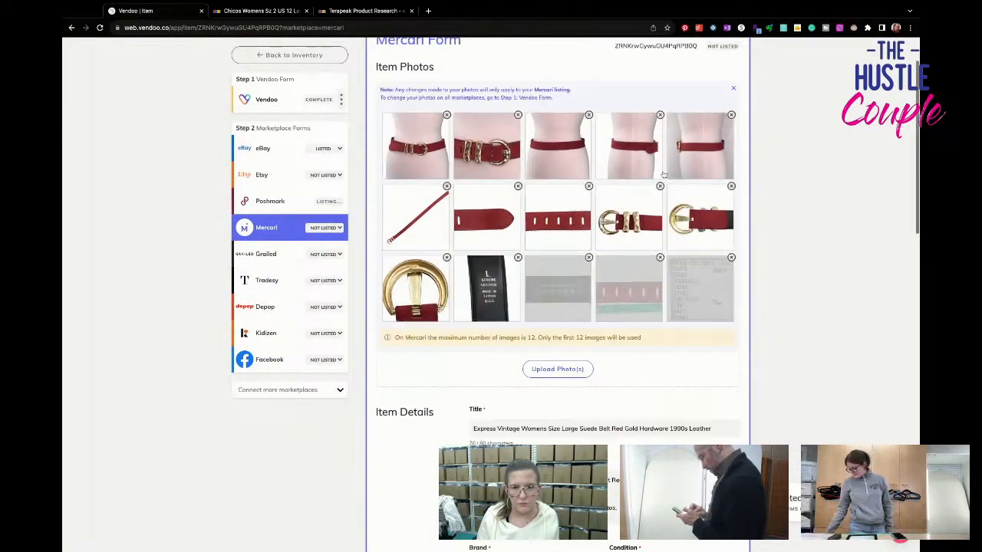
pyautogui.click(660, 115)
pyautogui.click(589, 116)
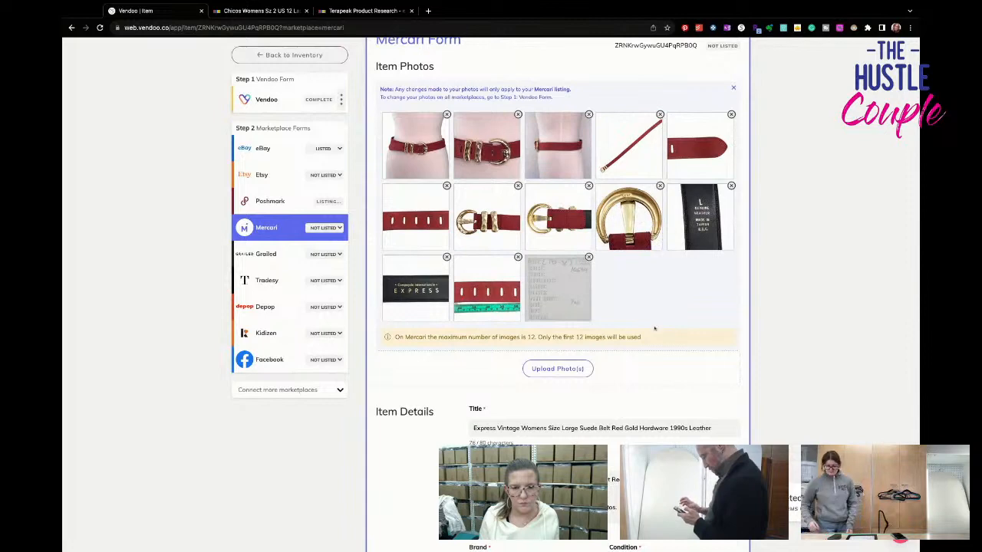
pyautogui.click(588, 114)
# - Choose the USPS First-Class Package shipping label at $4.99 for 0.50 lb and list the belt on Mercari
pyautogui.scroll(-7, 596, 361)
pyautogui.scroll(-4, 596, 360)
pyautogui.click(588, 287)
pyautogui.click(588, 302)
pyautogui.scroll(-1, 596, 337)
pyautogui.scroll(-2, 596, 353)
pyautogui.click(674, 389)
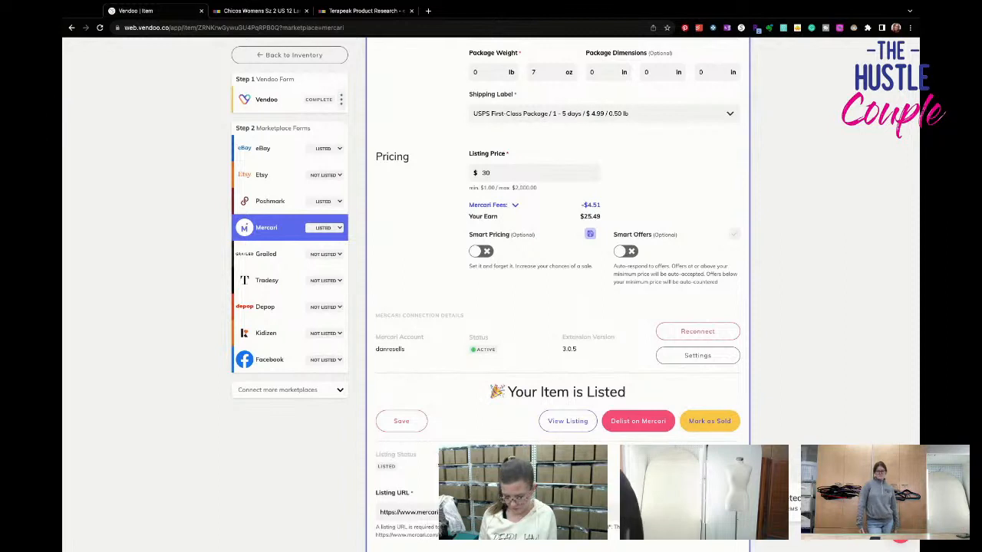
pyautogui.scroll(-1, 557, 292)
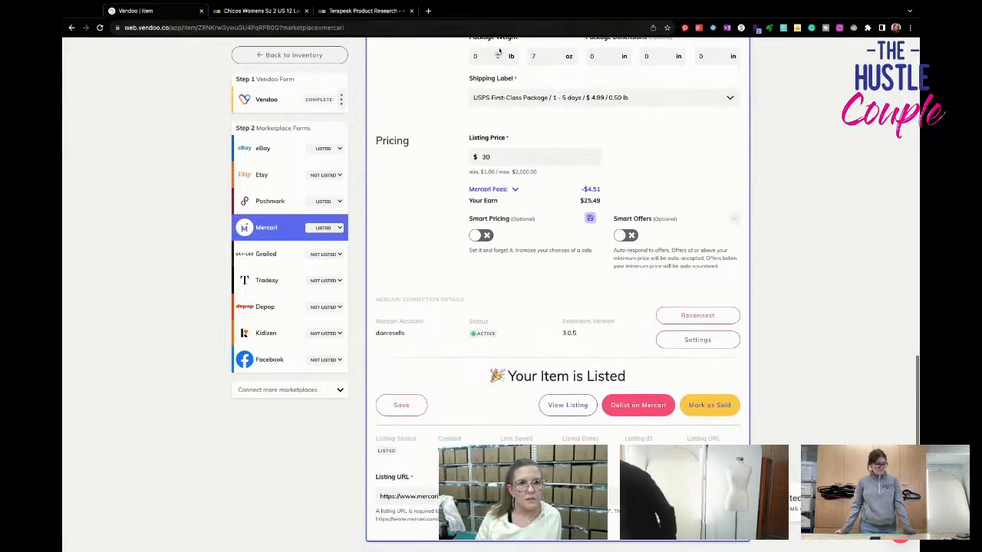